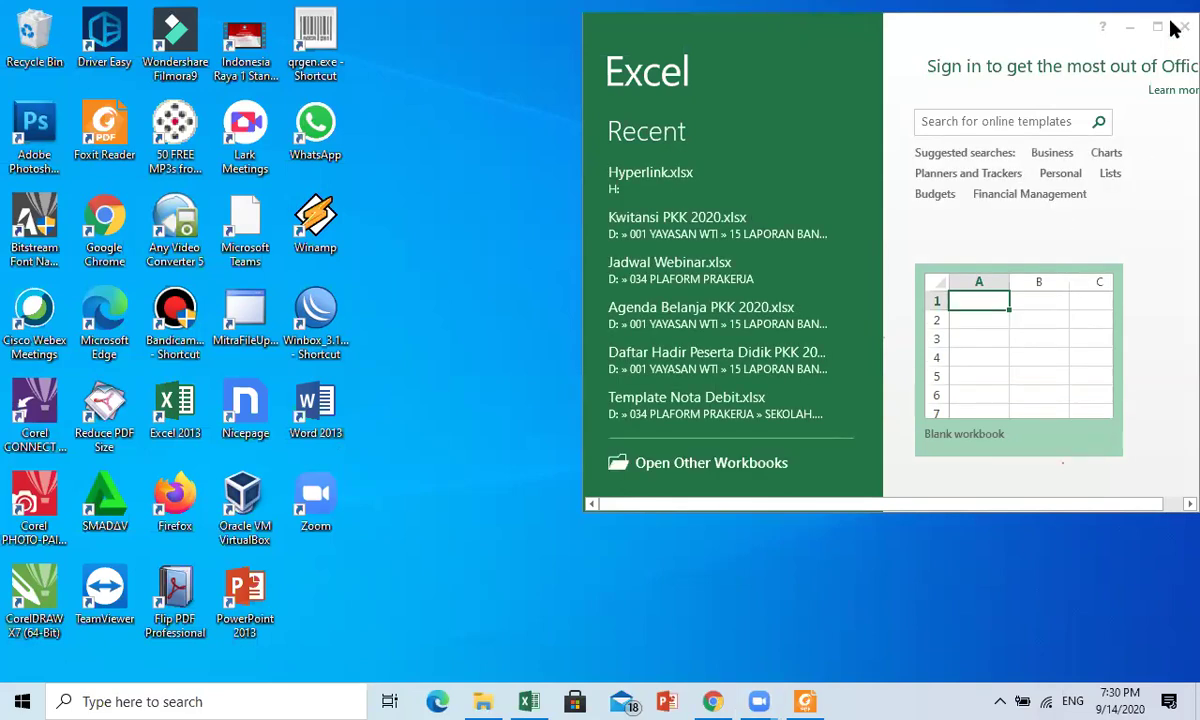
- Maximize the Excel start window and create a new blank workbook
click(1042, 34)
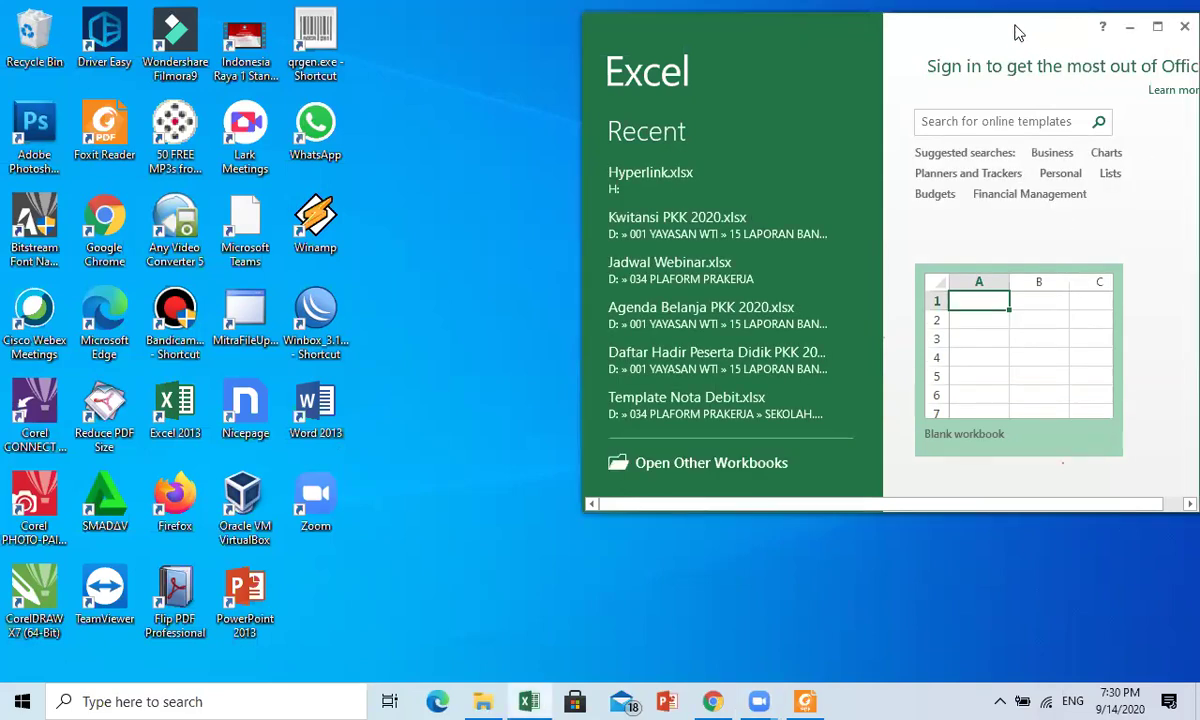
drag(995, 35, 640, 30)
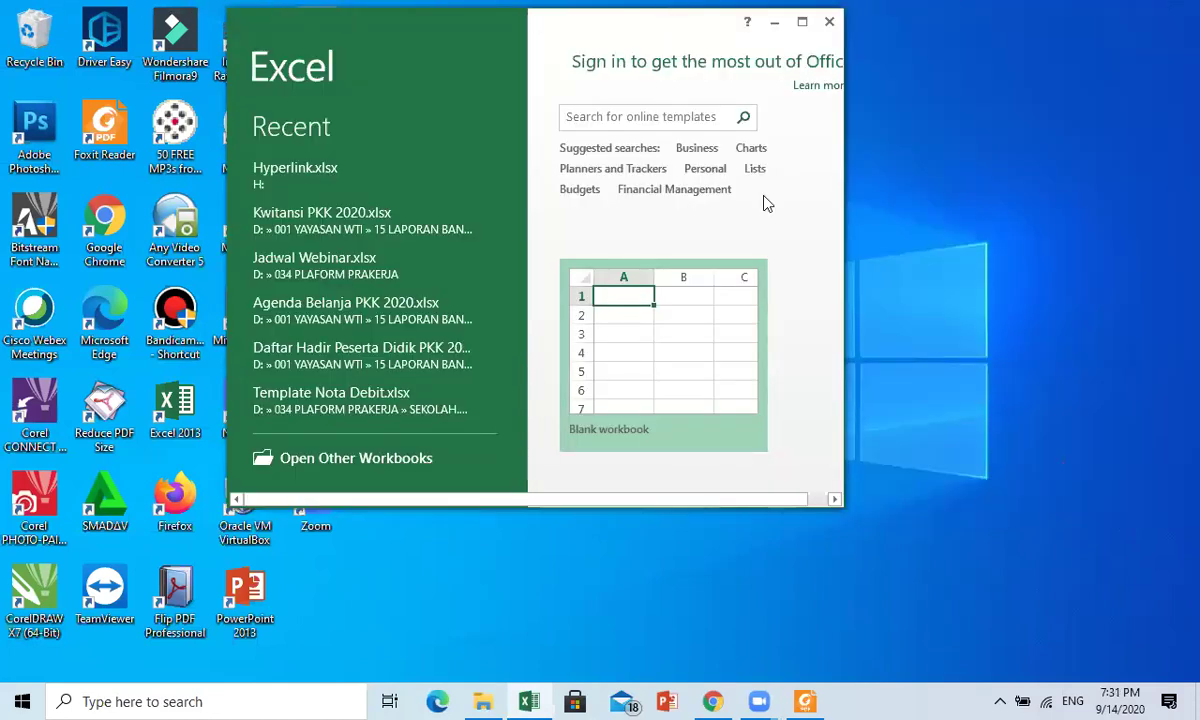
click(802, 22)
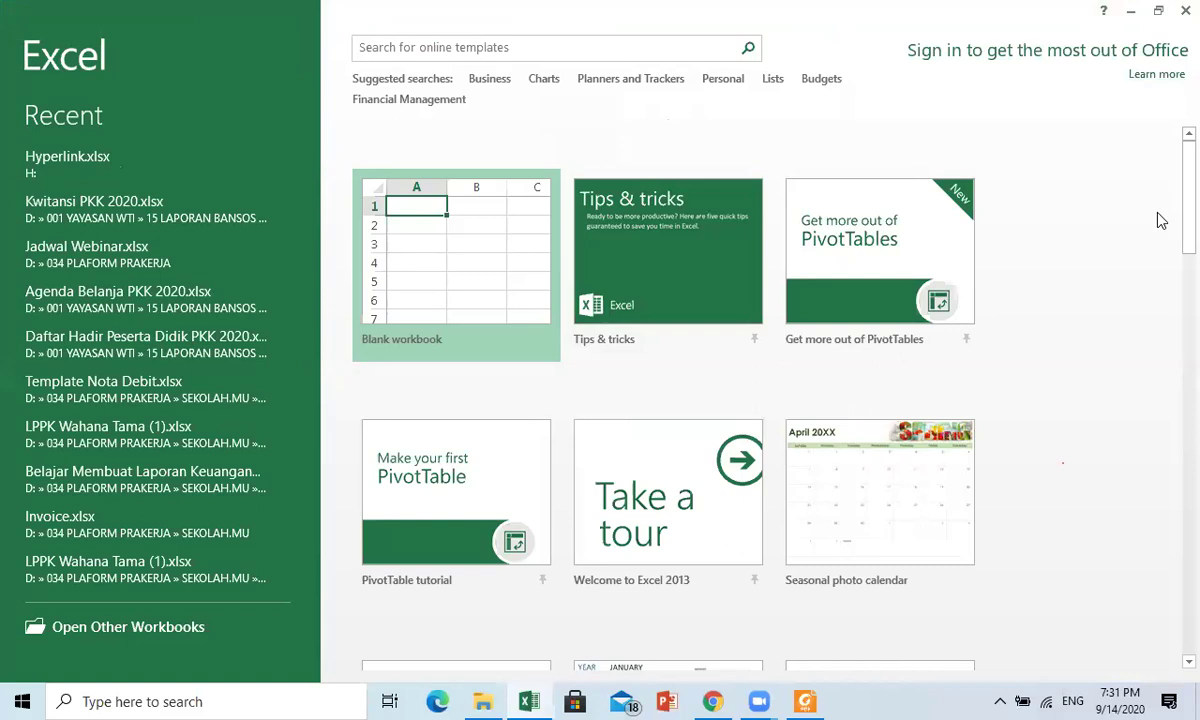
click(447, 254)
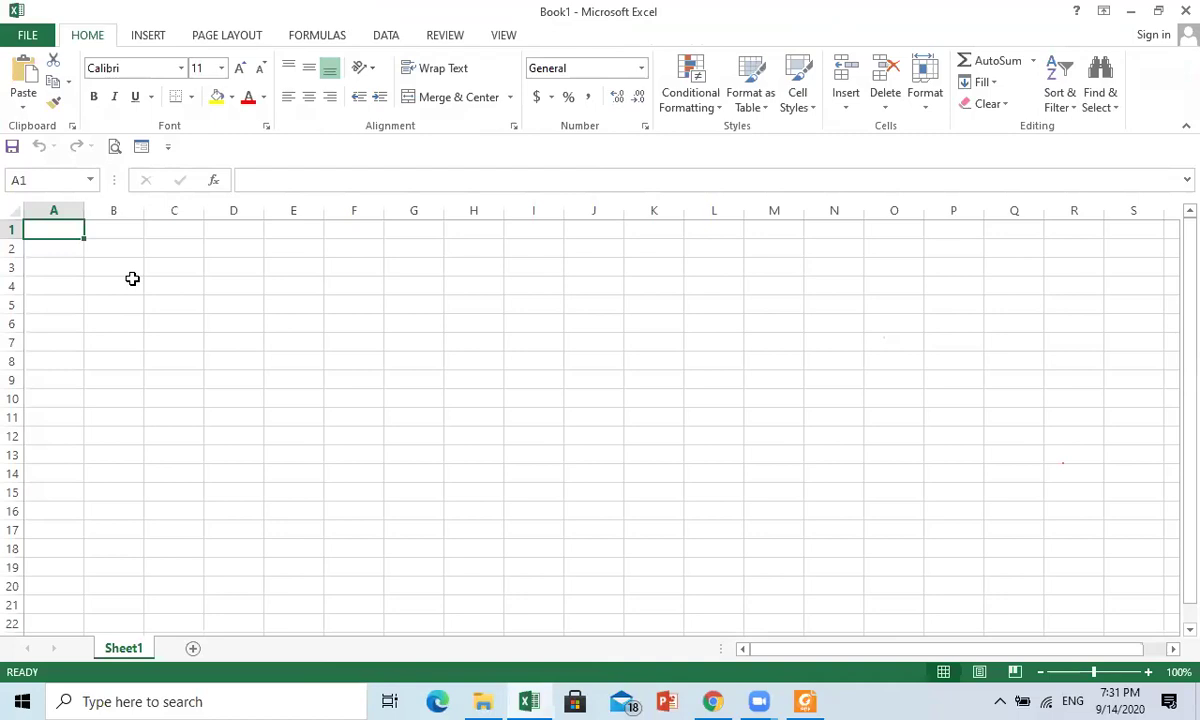
- Look through the Insert, Page Layout, Formulas and Home command sets of the blank workbook
click(76, 248)
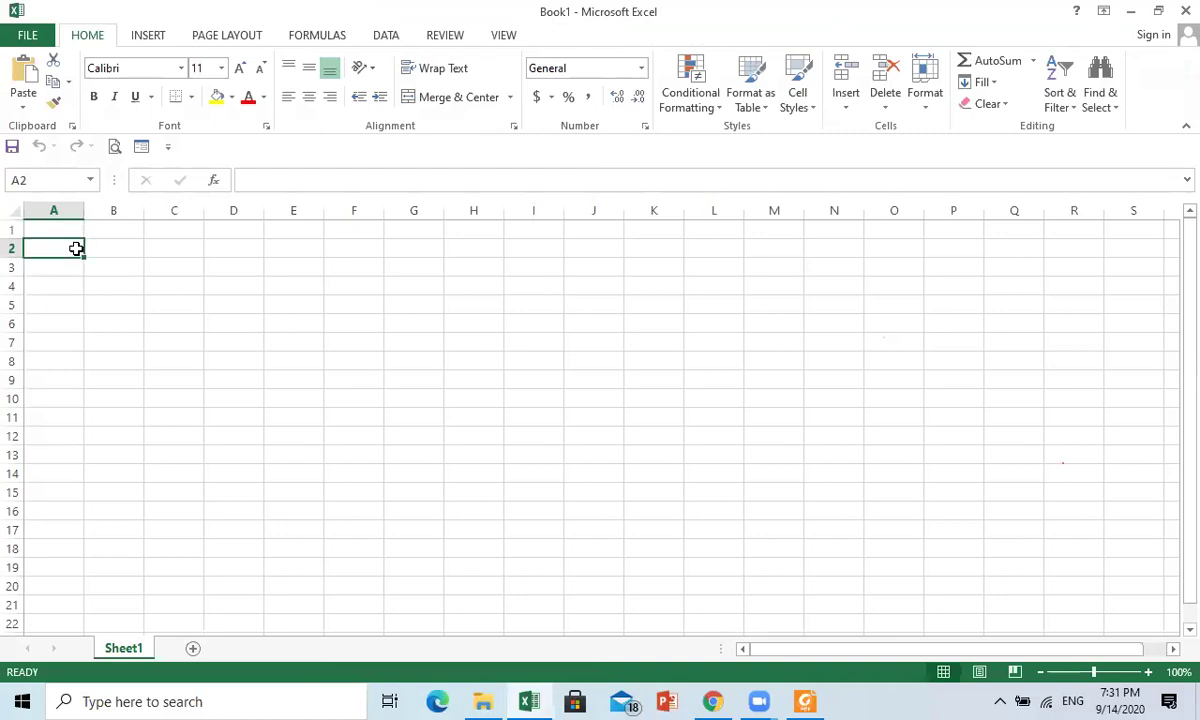
click(76, 230)
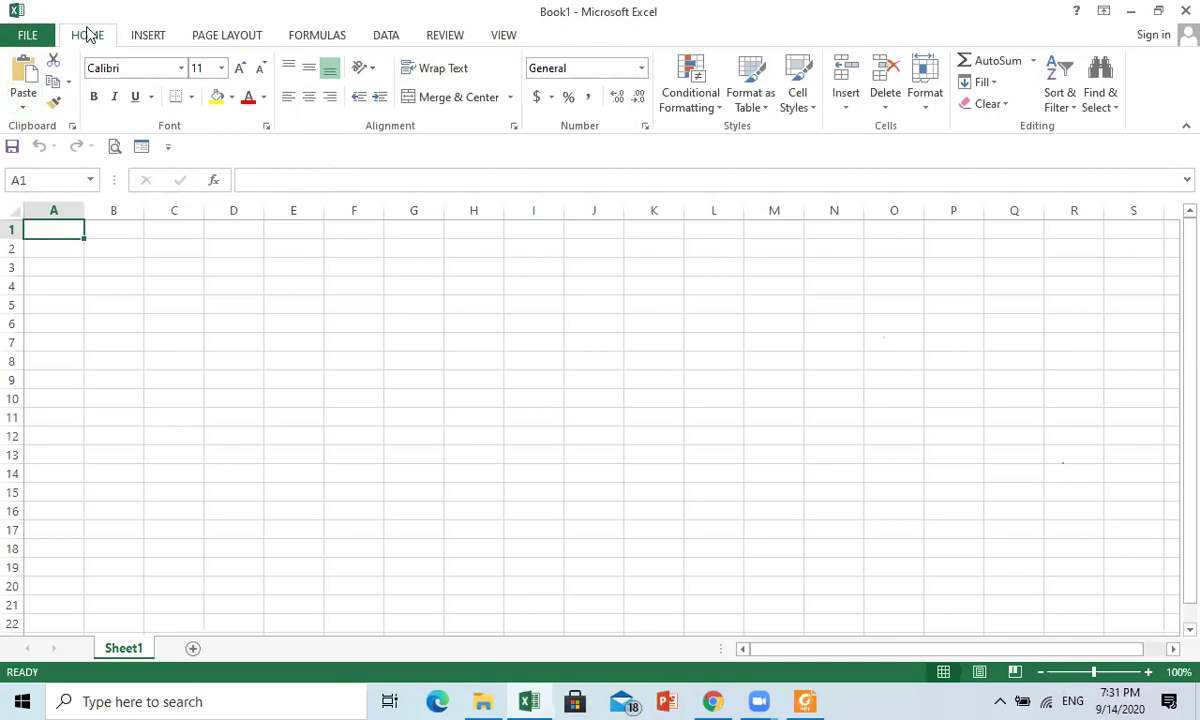
click(149, 38)
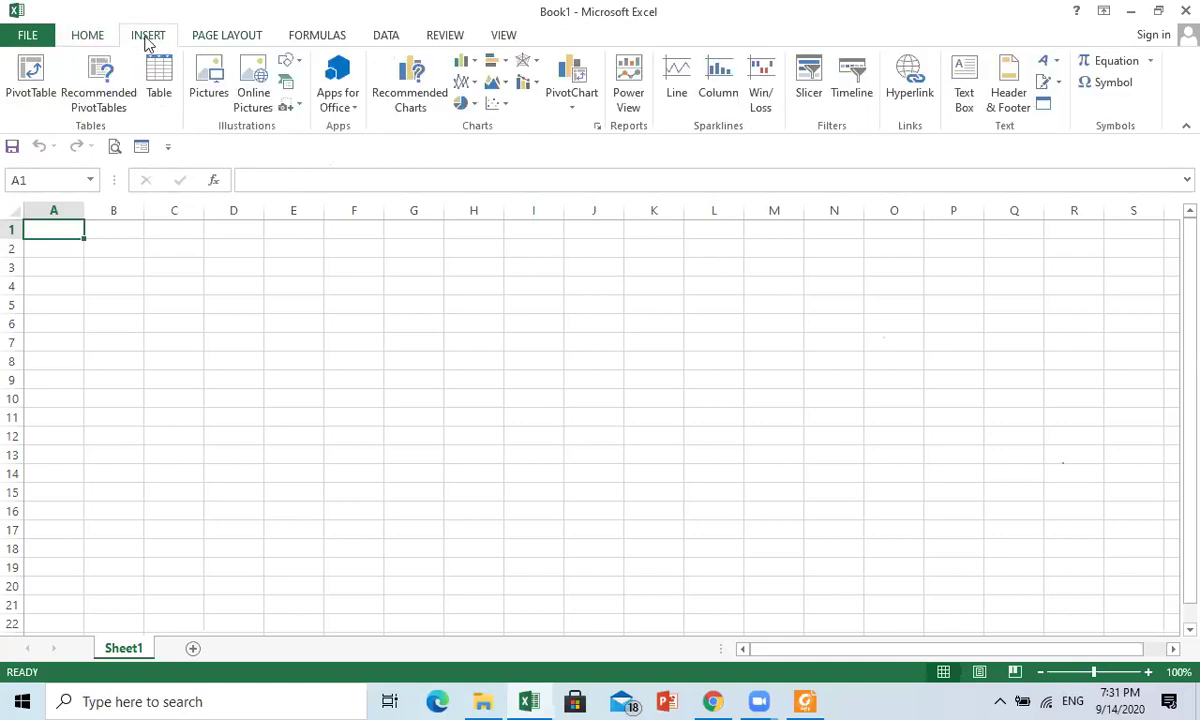
click(239, 44)
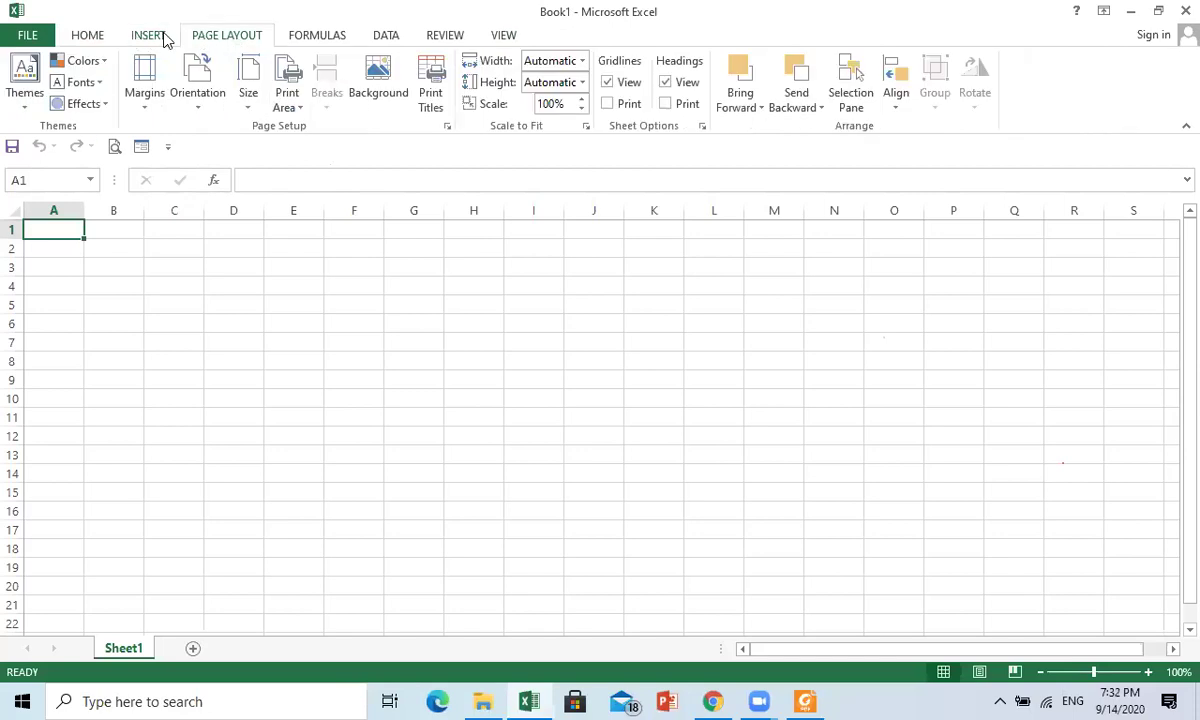
click(93, 40)
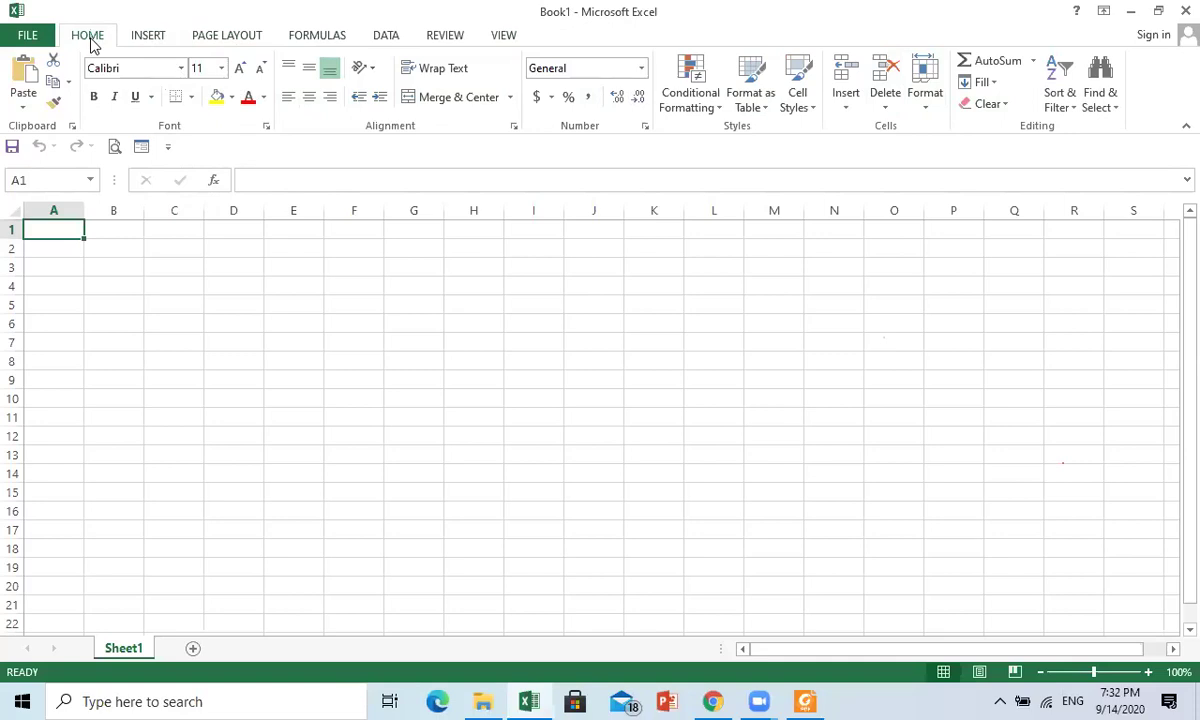
click(147, 40)
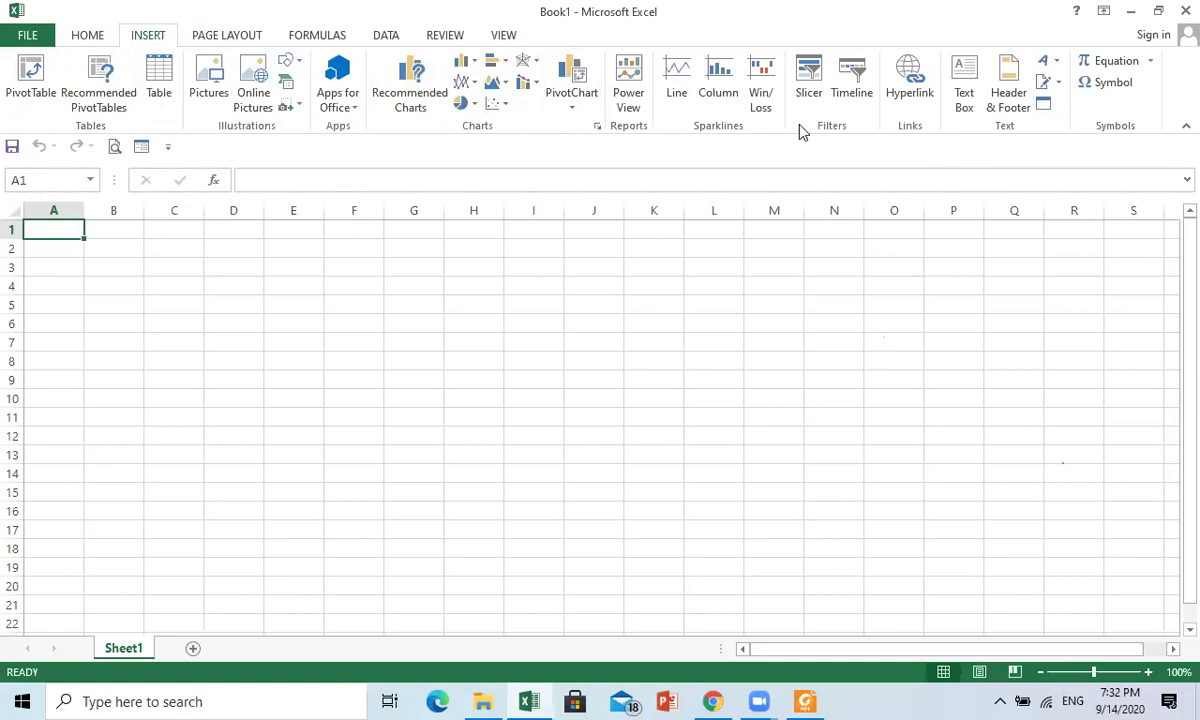
click(242, 40)
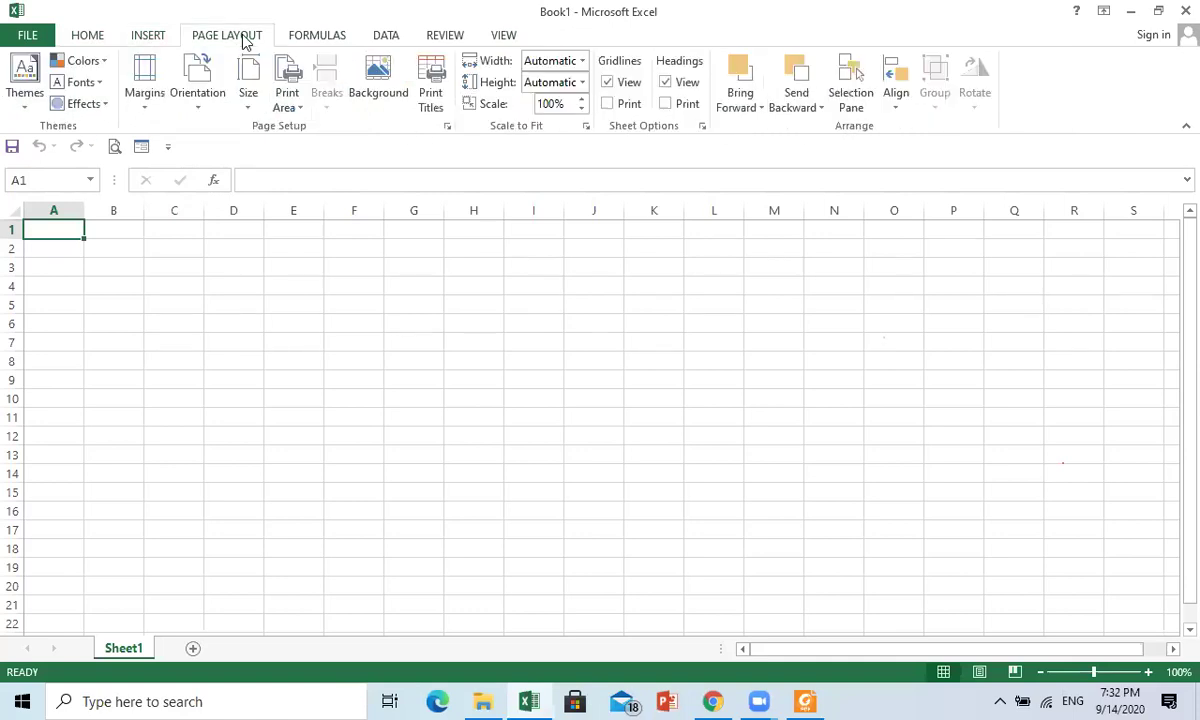
click(304, 41)
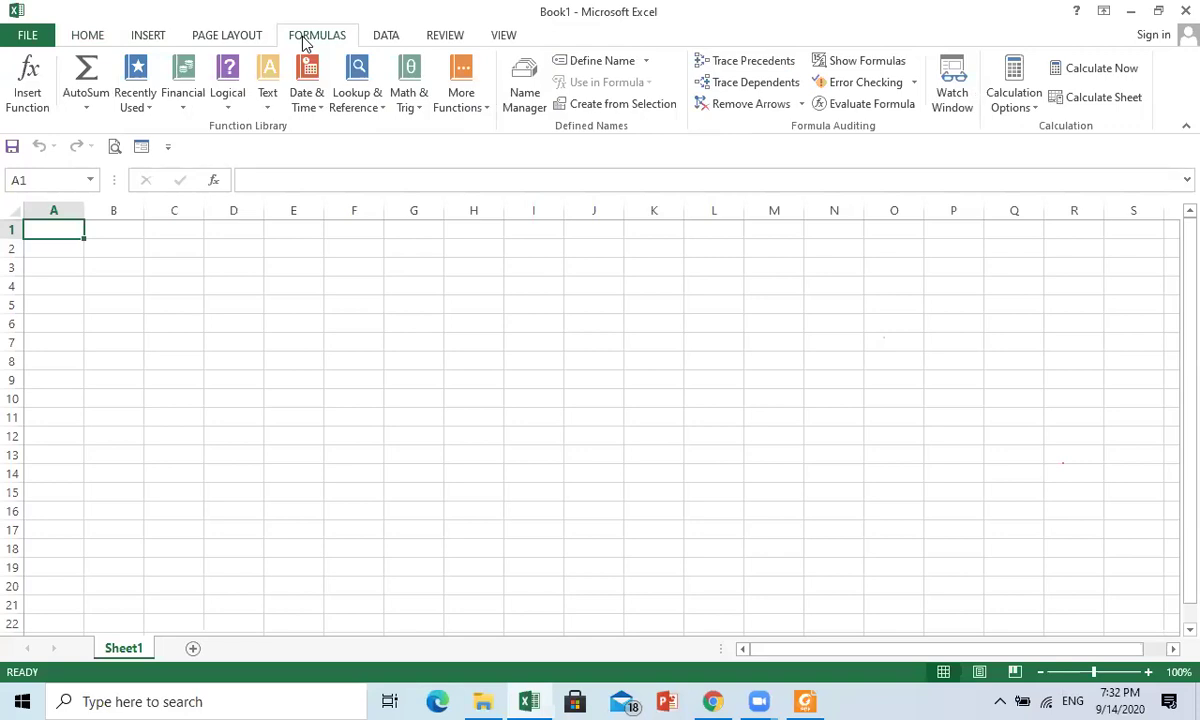
click(160, 38)
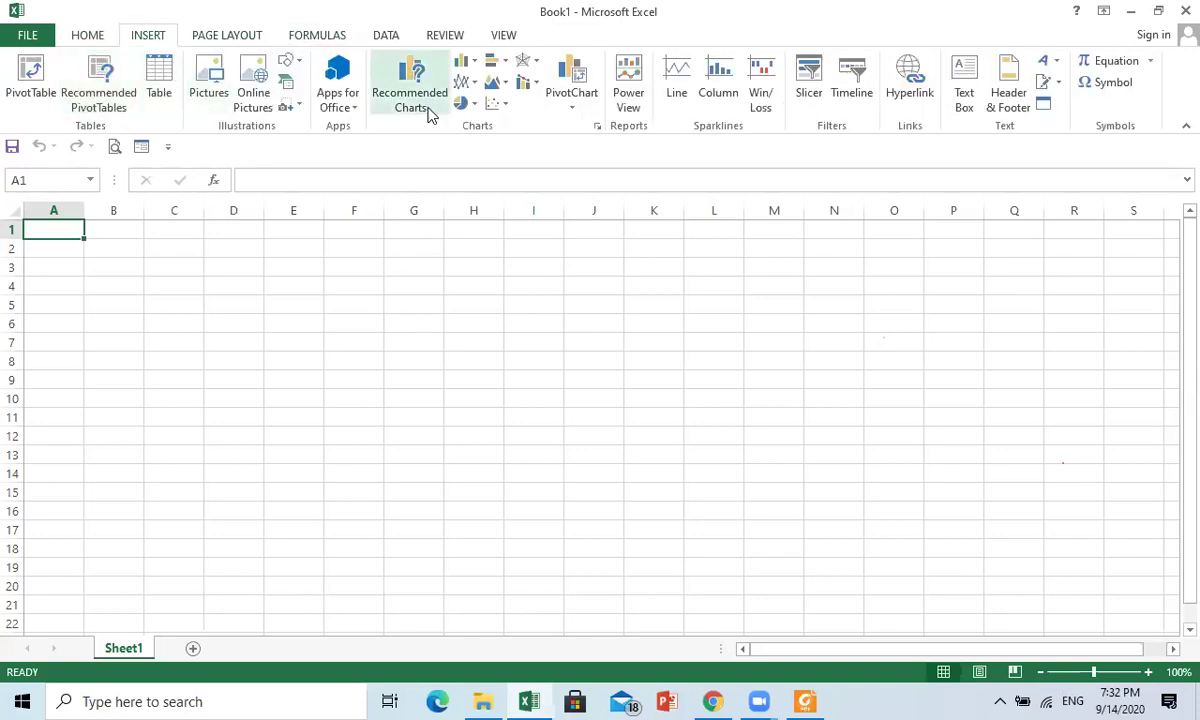
click(90, 38)
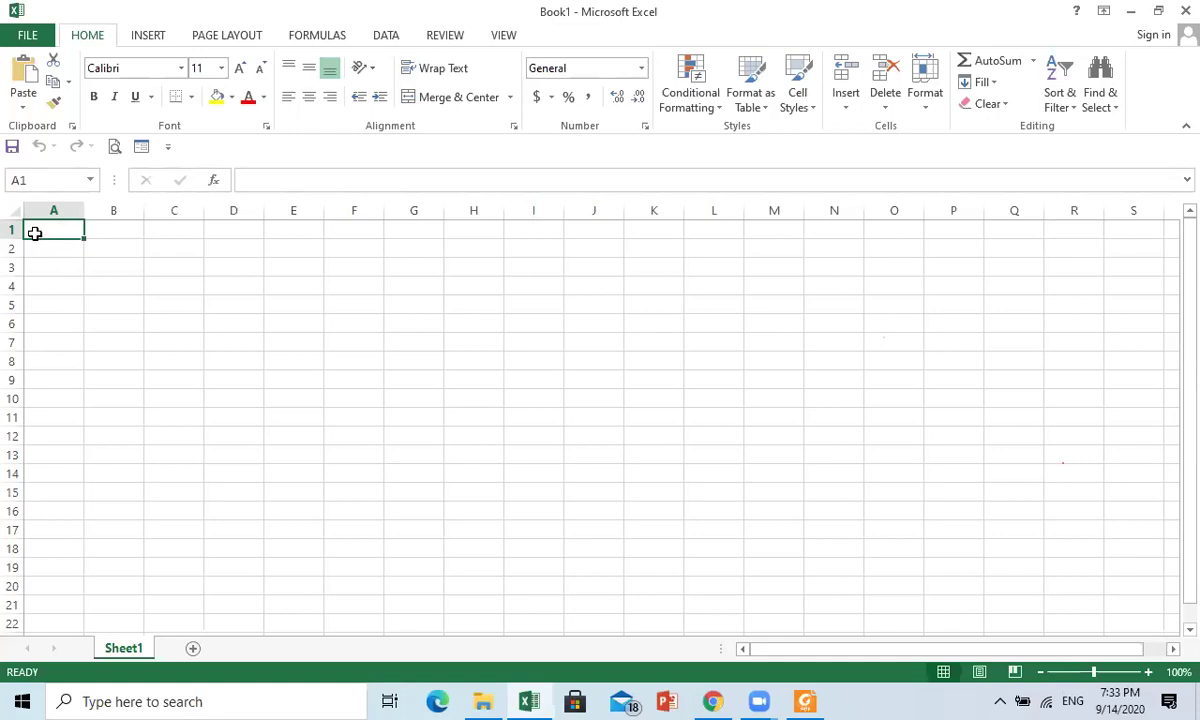
drag(34, 233, 335, 227)
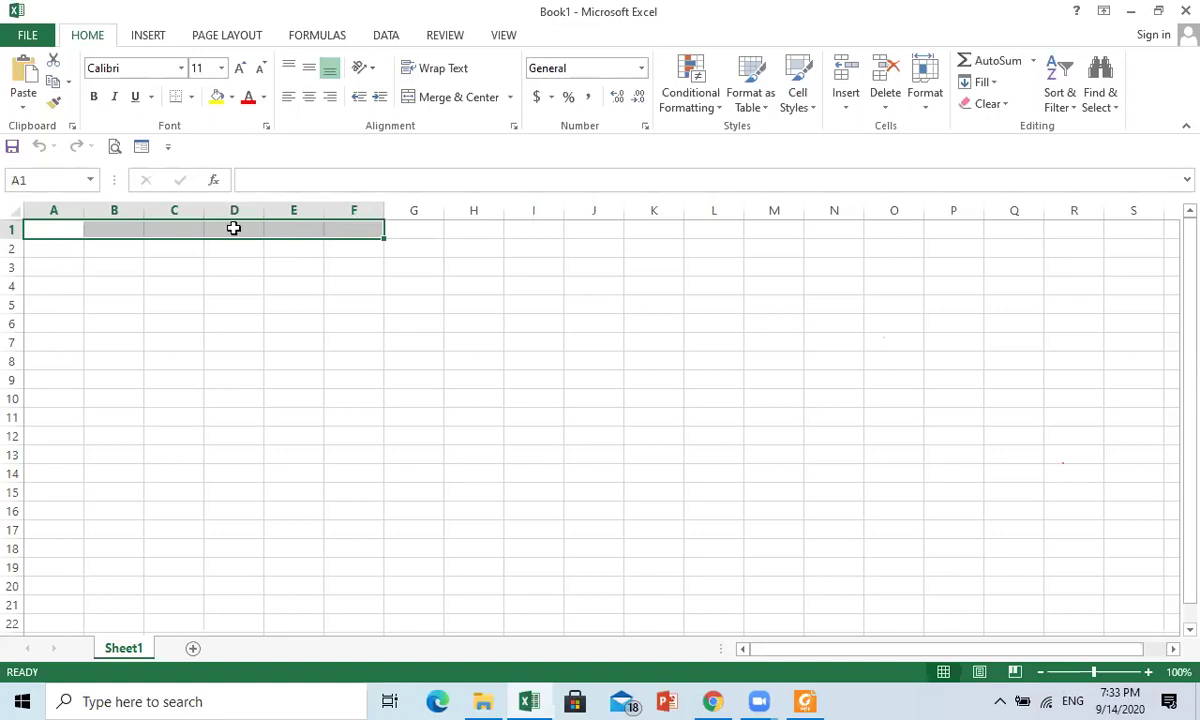
click(142, 256)
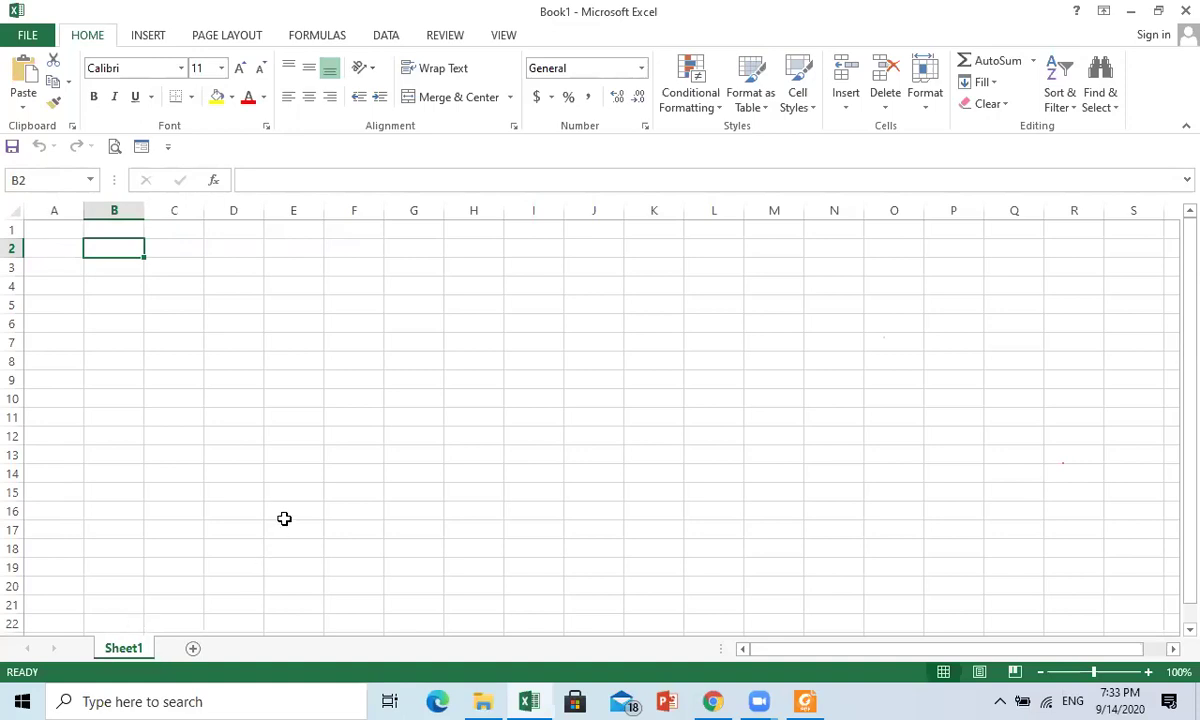
click(248, 412)
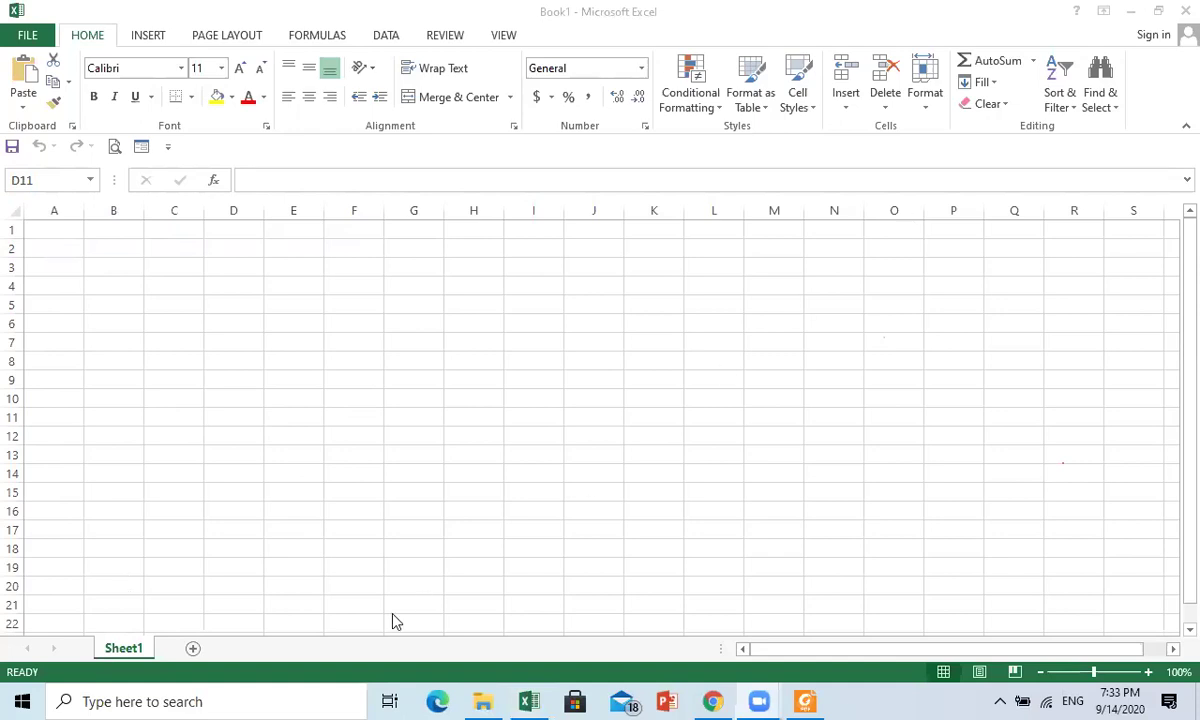
- Add a second worksheet after Sheet1 and select cell E4 on it
click(194, 650)
click(194, 650)
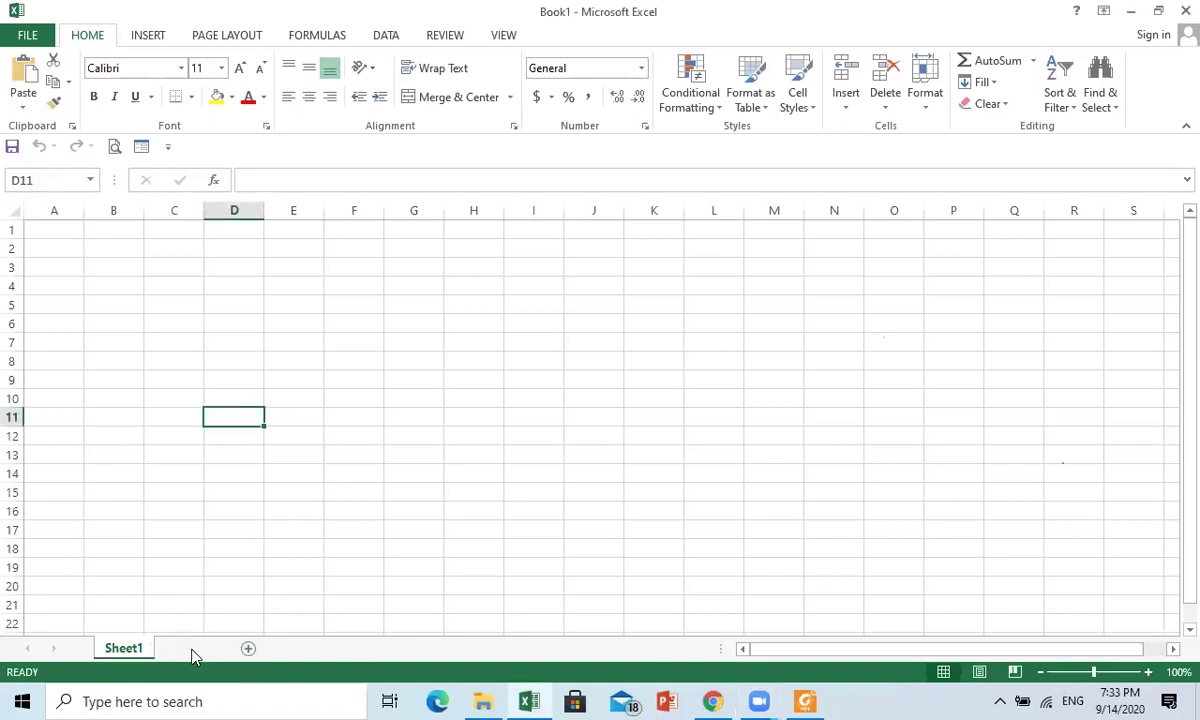
click(133, 466)
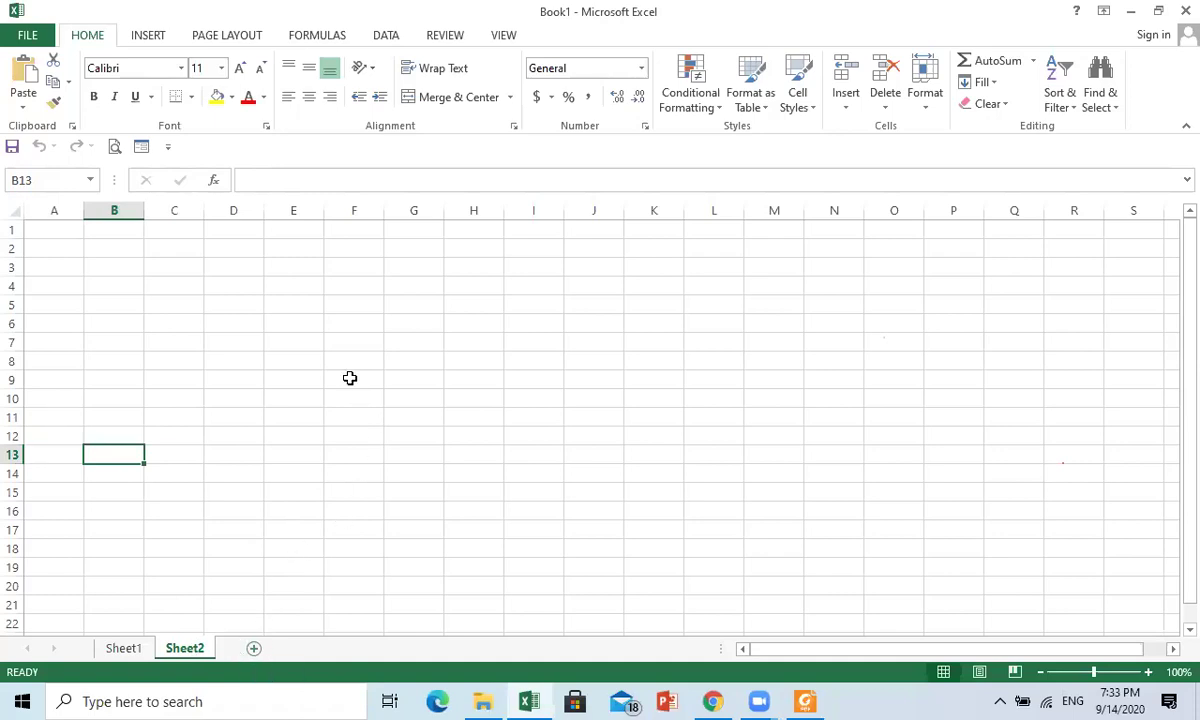
click(297, 286)
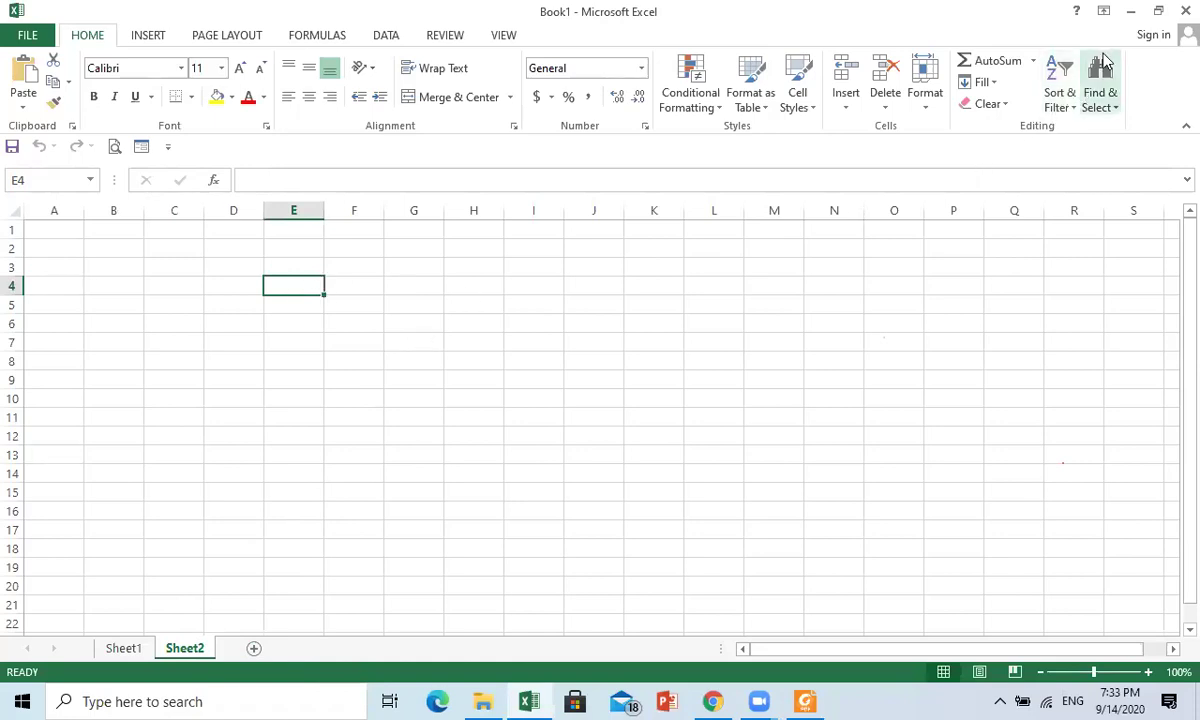
- Minimize the workbook window to the desktop and bring it back into view
click(1132, 12)
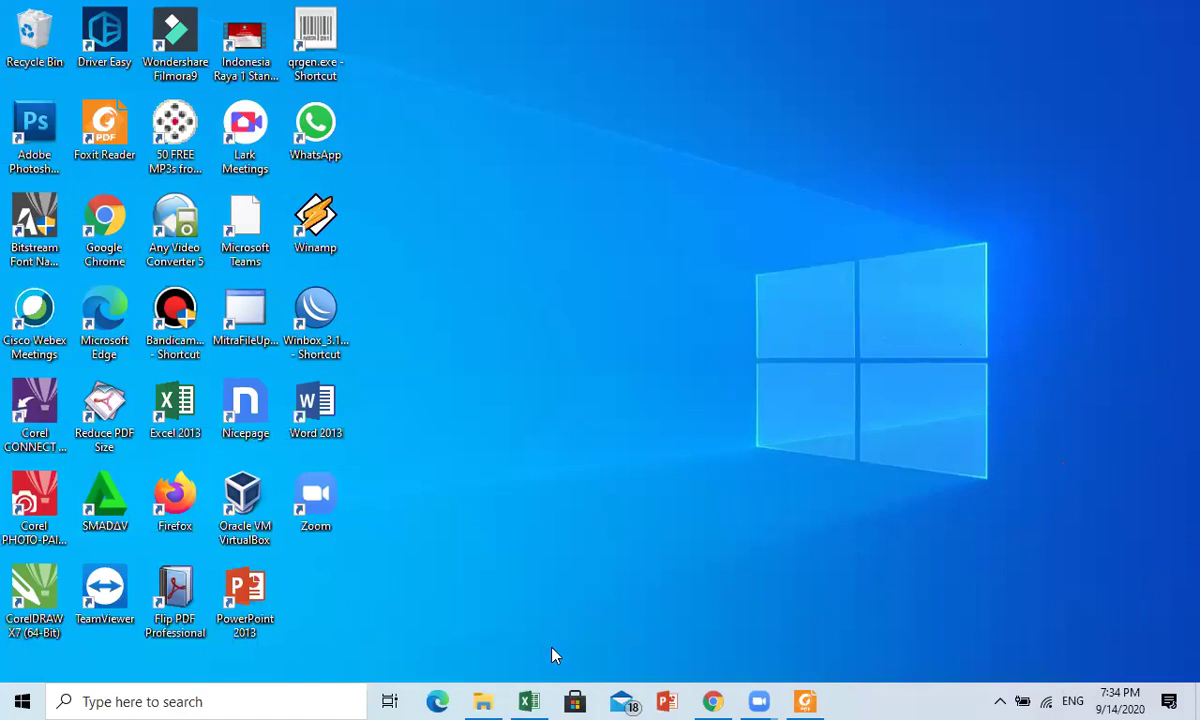
mouse_move(533, 700)
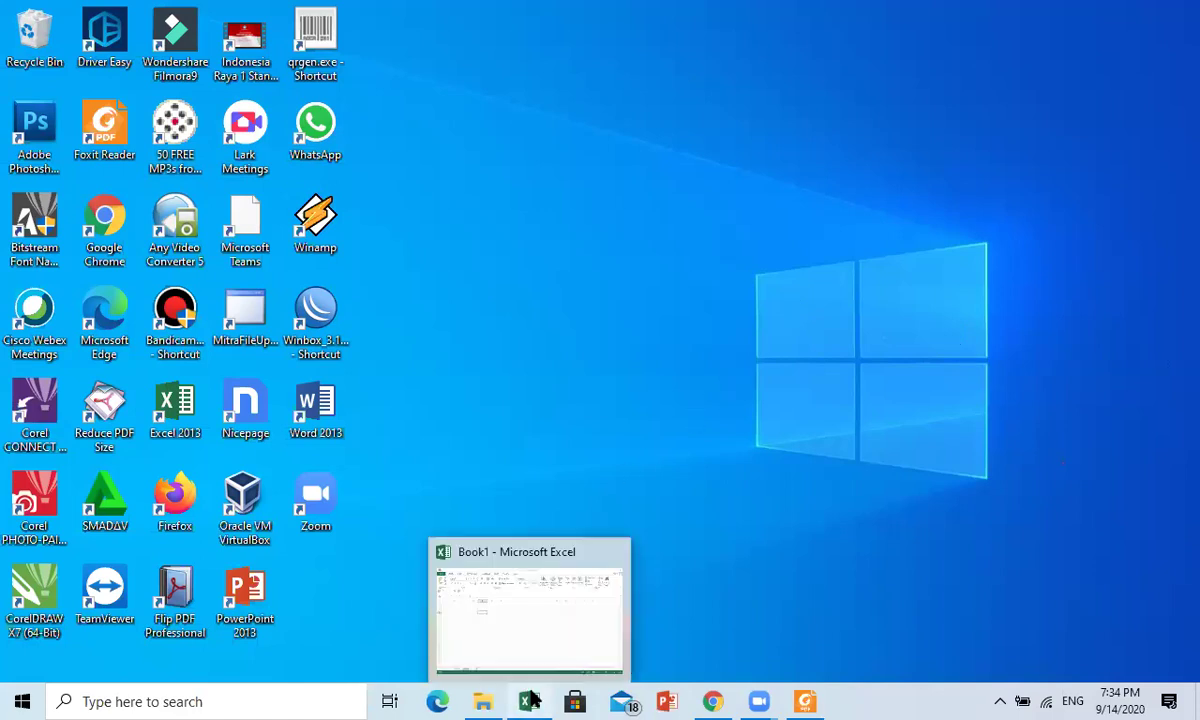
click(533, 700)
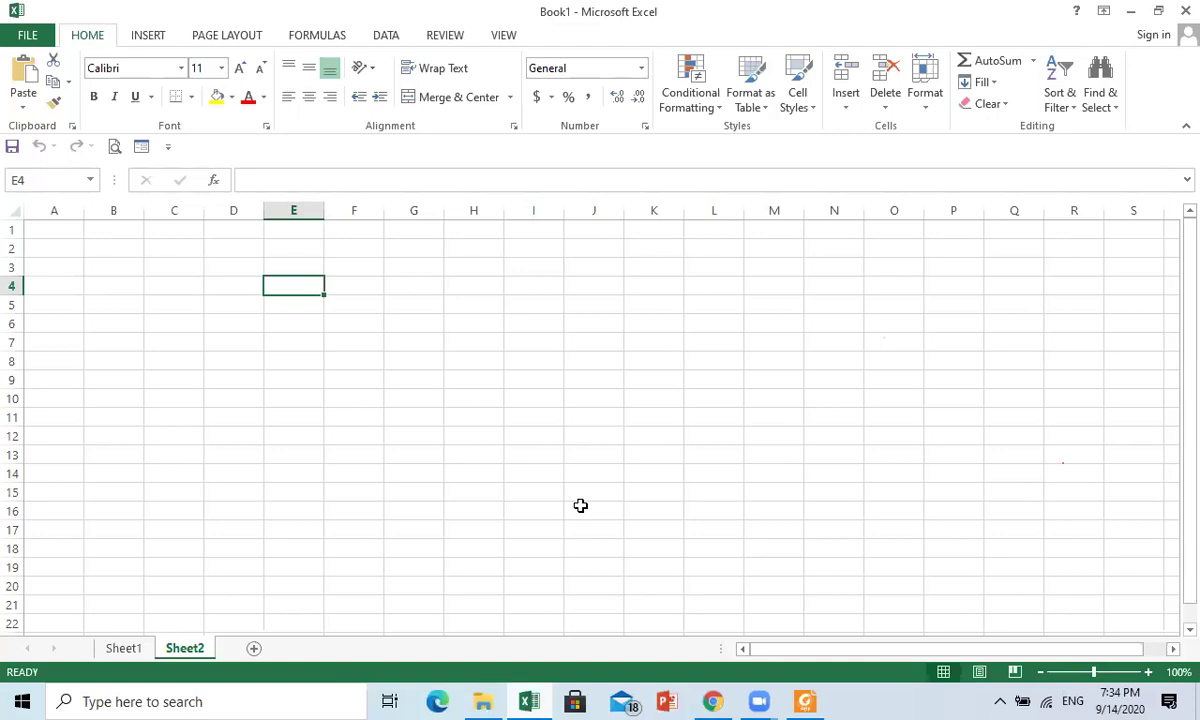
click(676, 299)
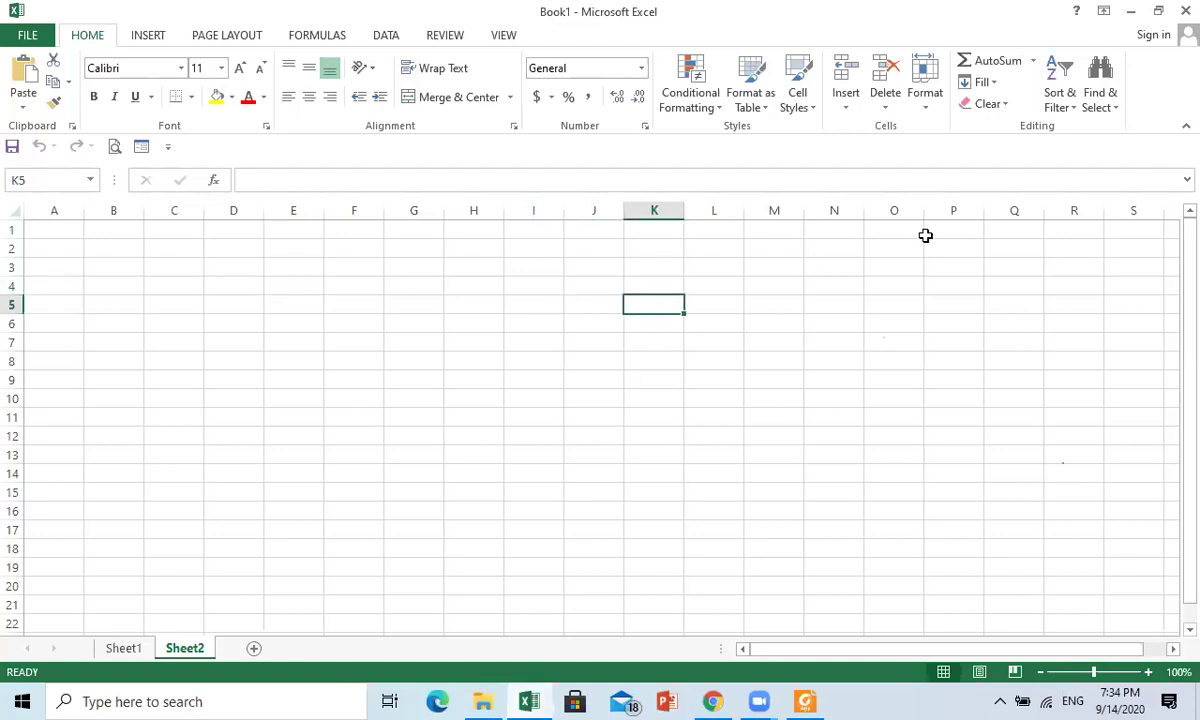
- Restore the workbook window to its smaller size, move it around the desktop, and maximize it again
click(1159, 12)
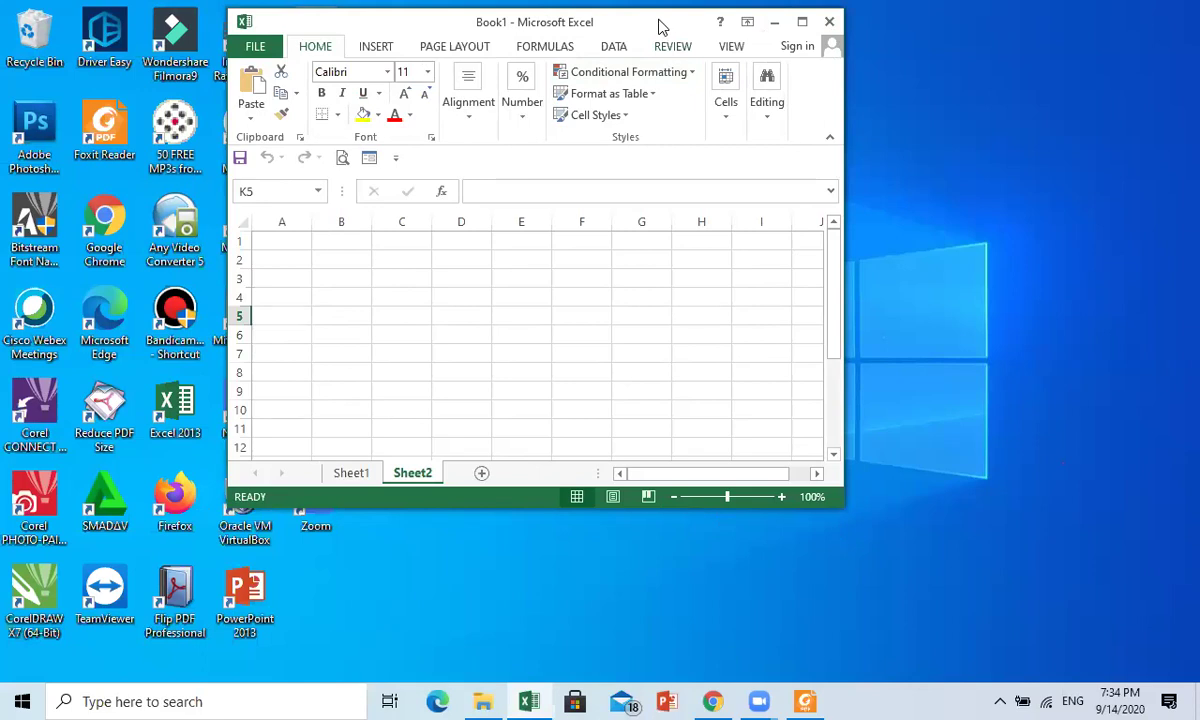
drag(659, 27, 380, 22)
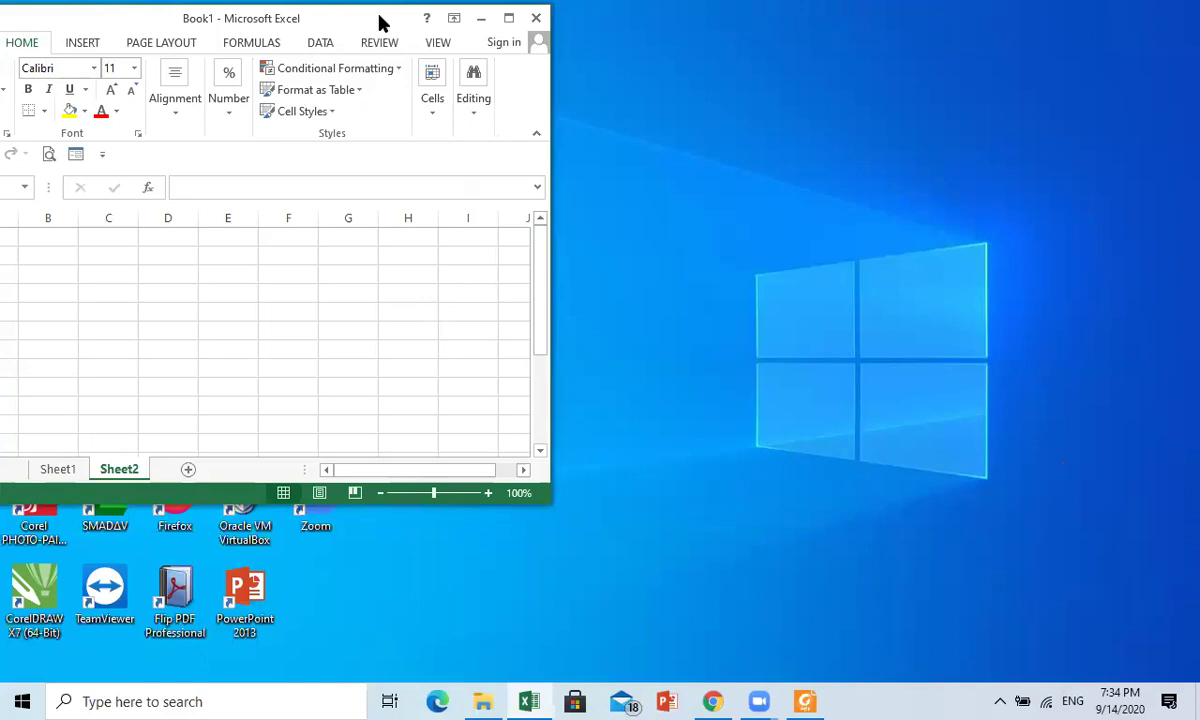
drag(380, 18, 1171, 74)
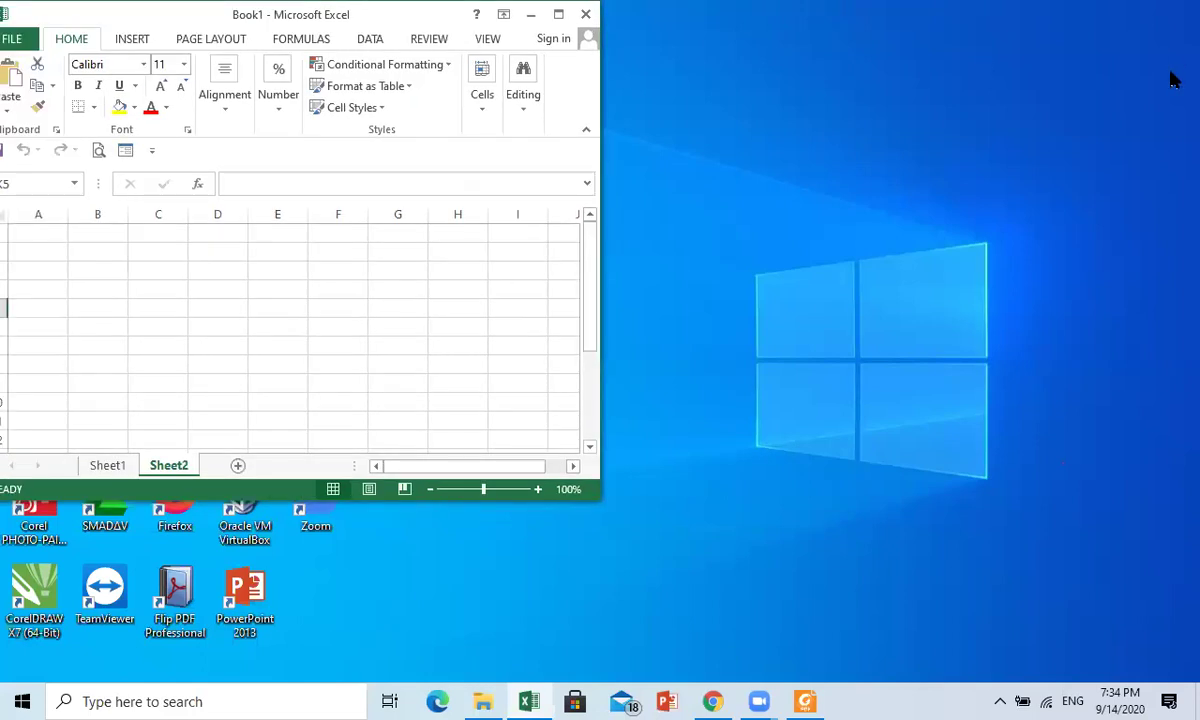
click(52, 241)
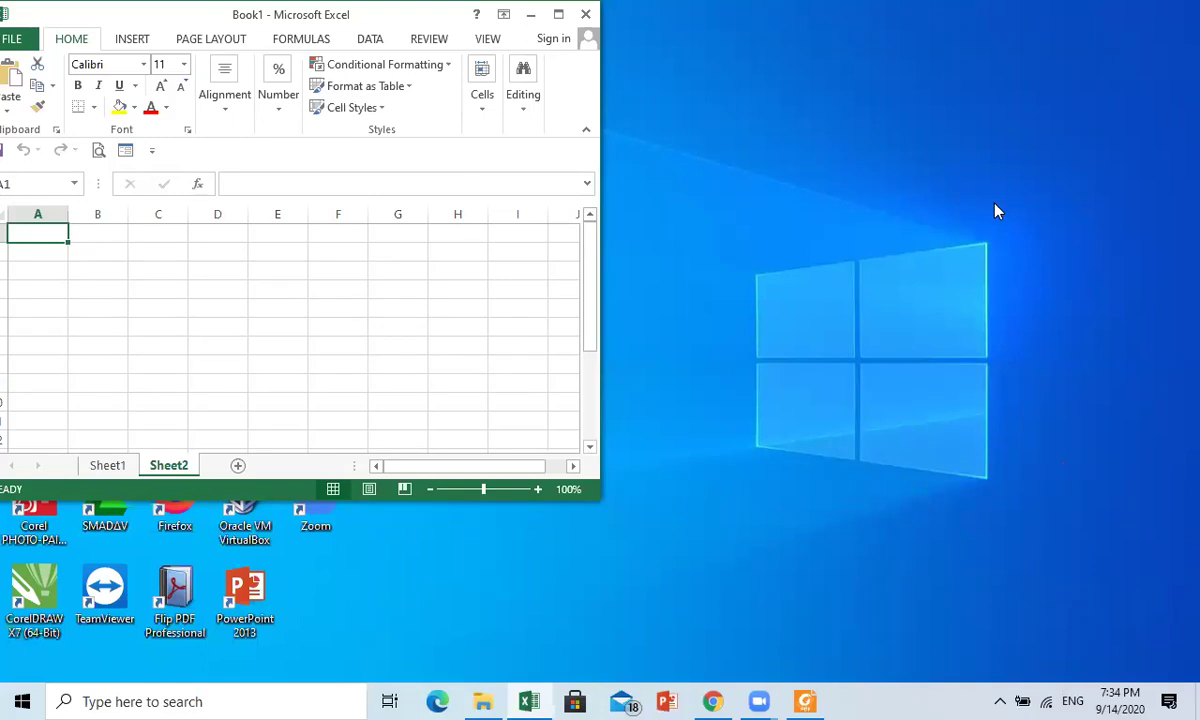
click(558, 16)
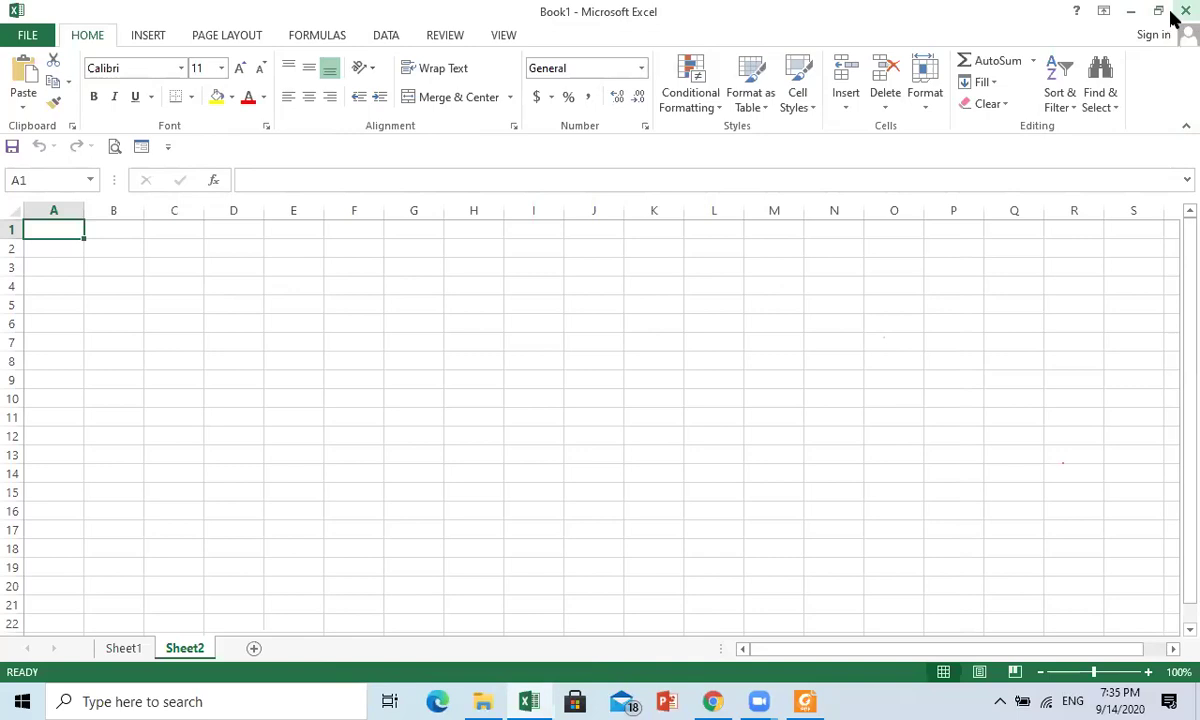
- Enter the label "TIPE :" in cell A1 of Sheet2
click(90, 284)
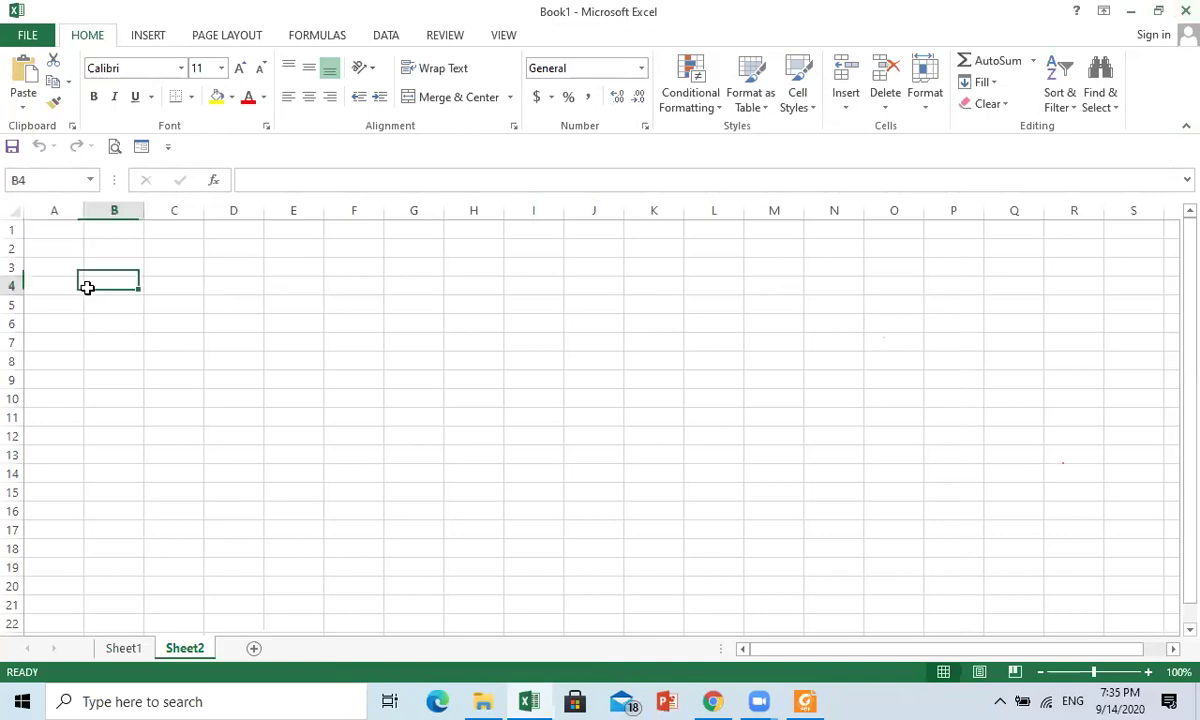
click(69, 230)
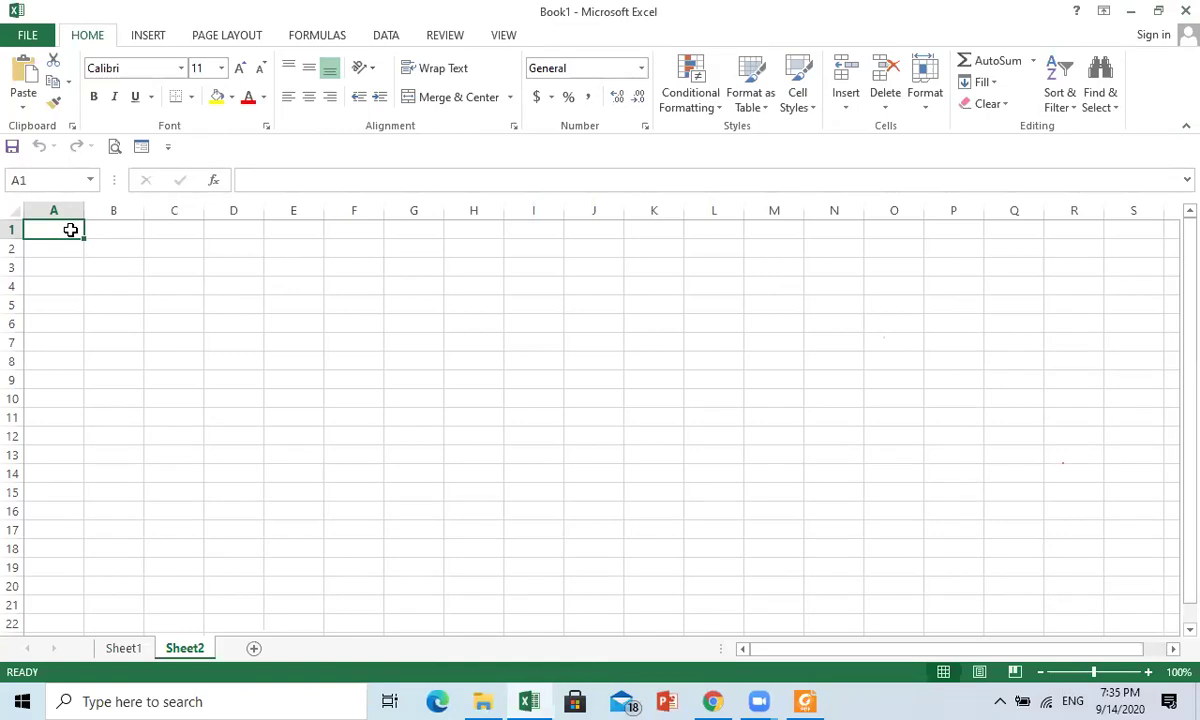
click(66, 262)
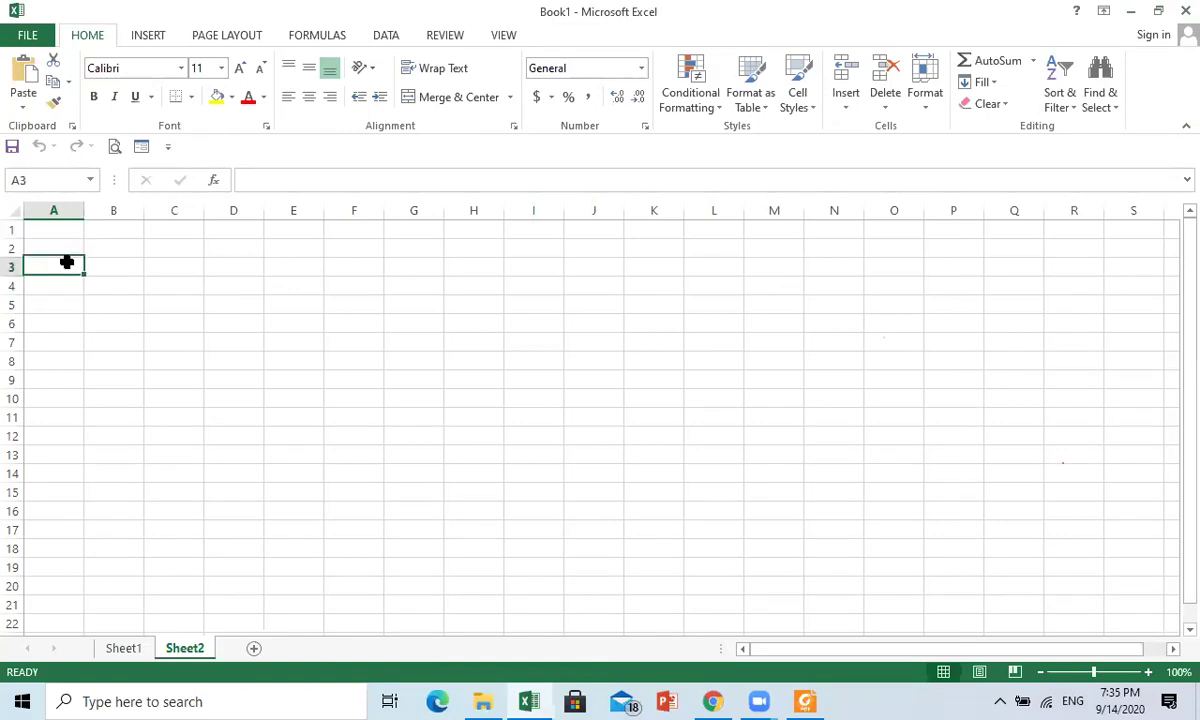
click(72, 229)
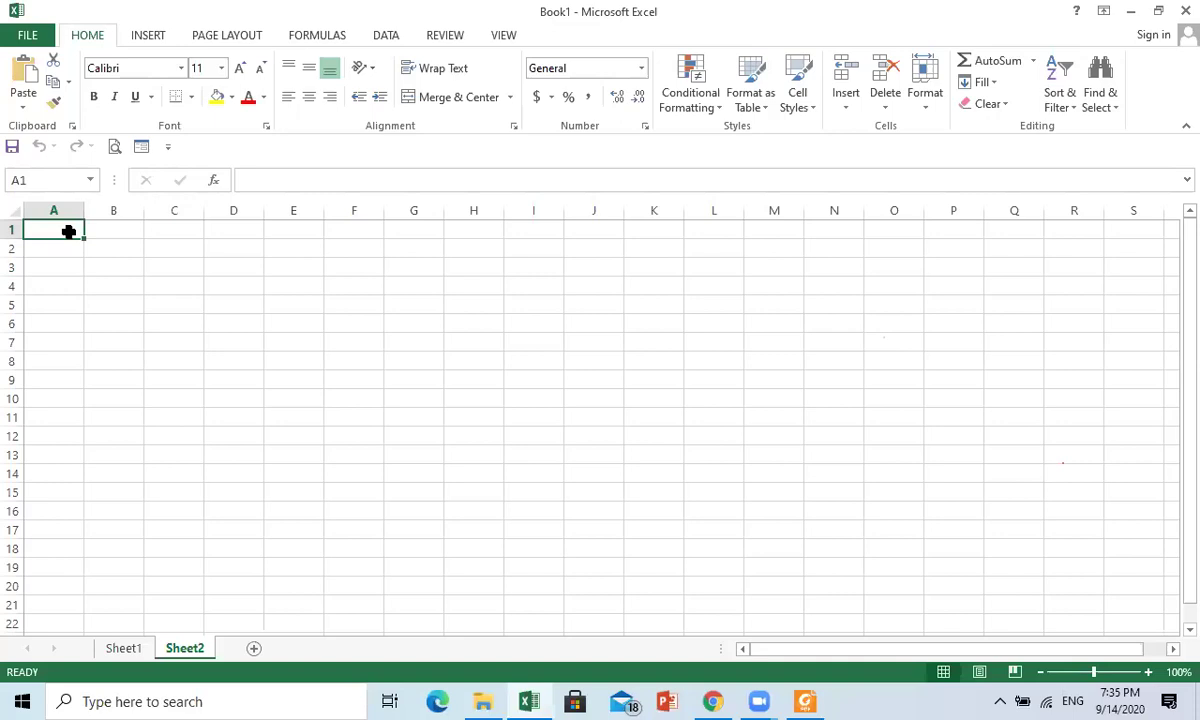
text(TIPE :)
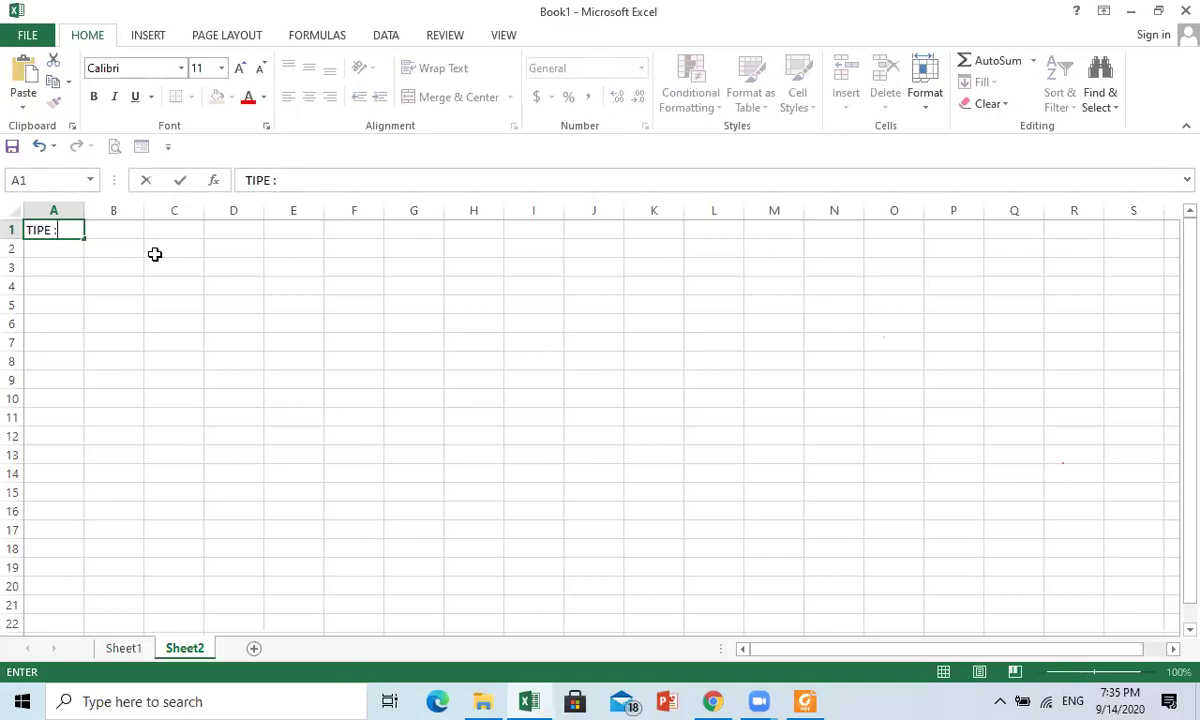
key(Return)
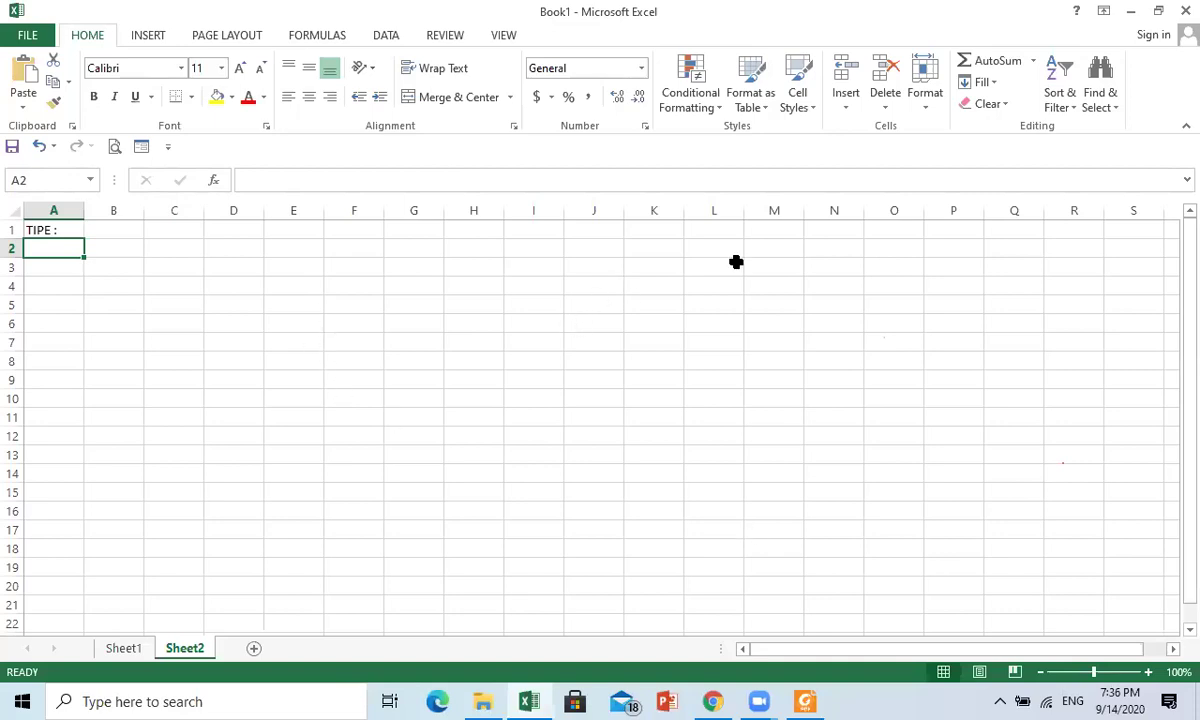
- Enter the heading "NUMERIK" in cell A2 below the TIPE label
key(alt+Tab)
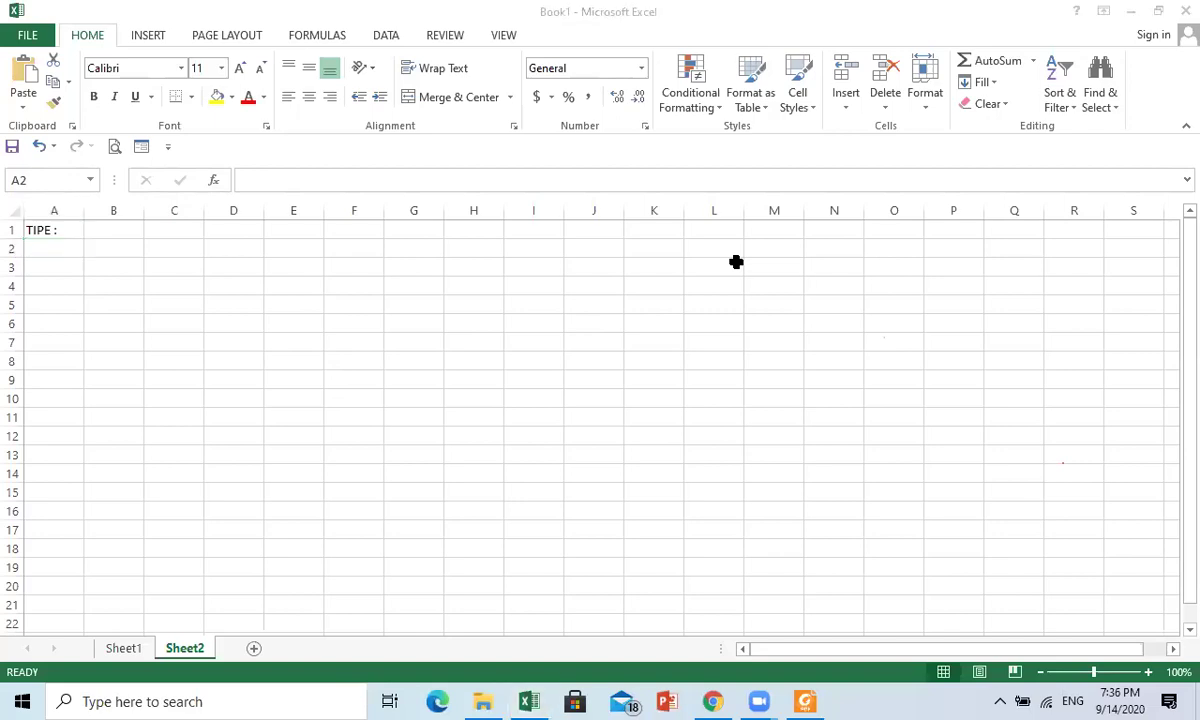
click(86, 255)
click(112, 265)
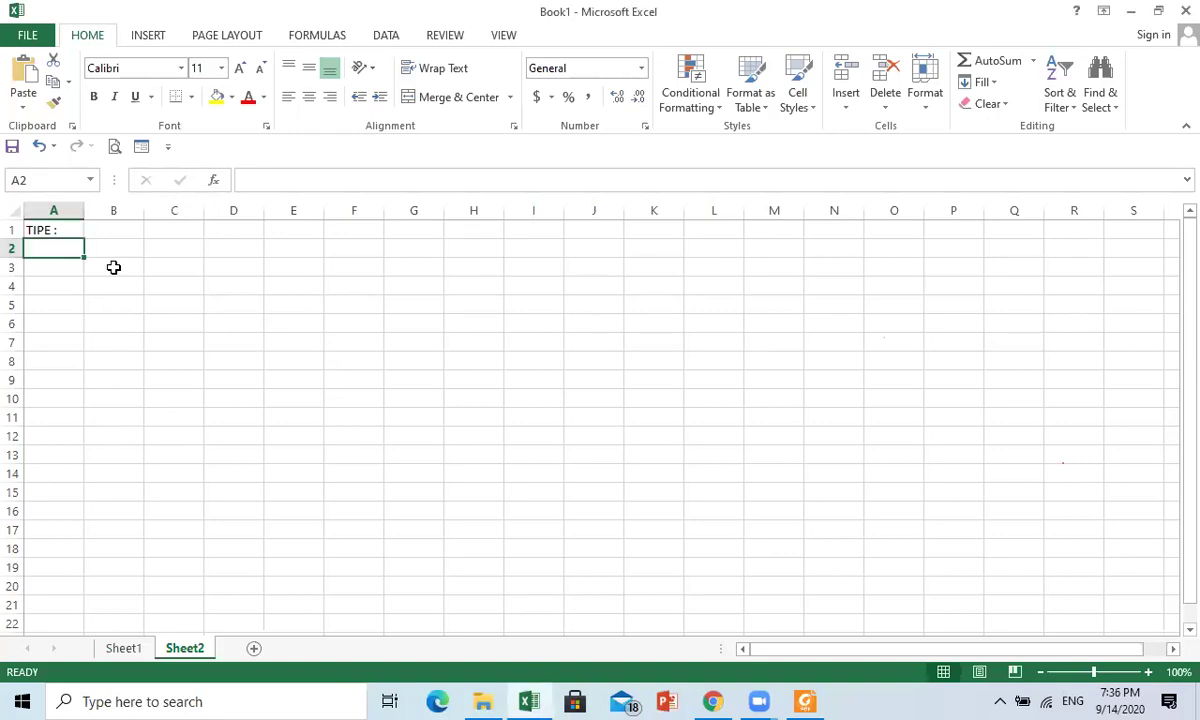
text(NUMERI)
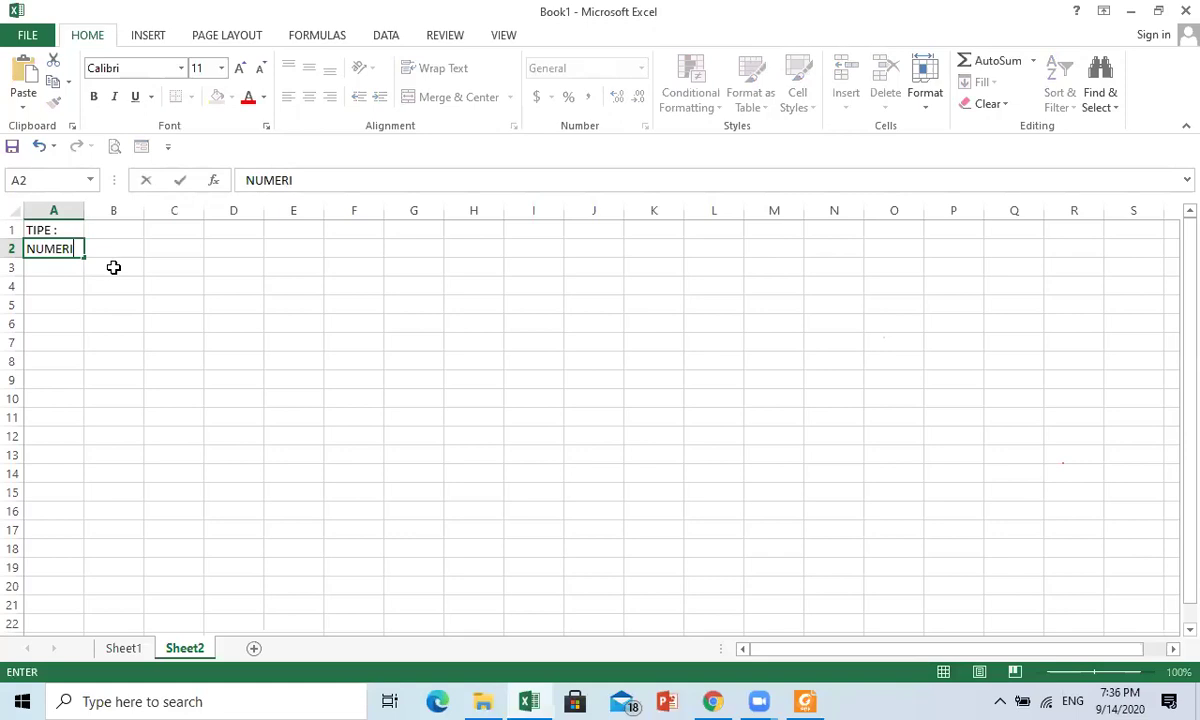
text(K)
key(Return)
key(Return)
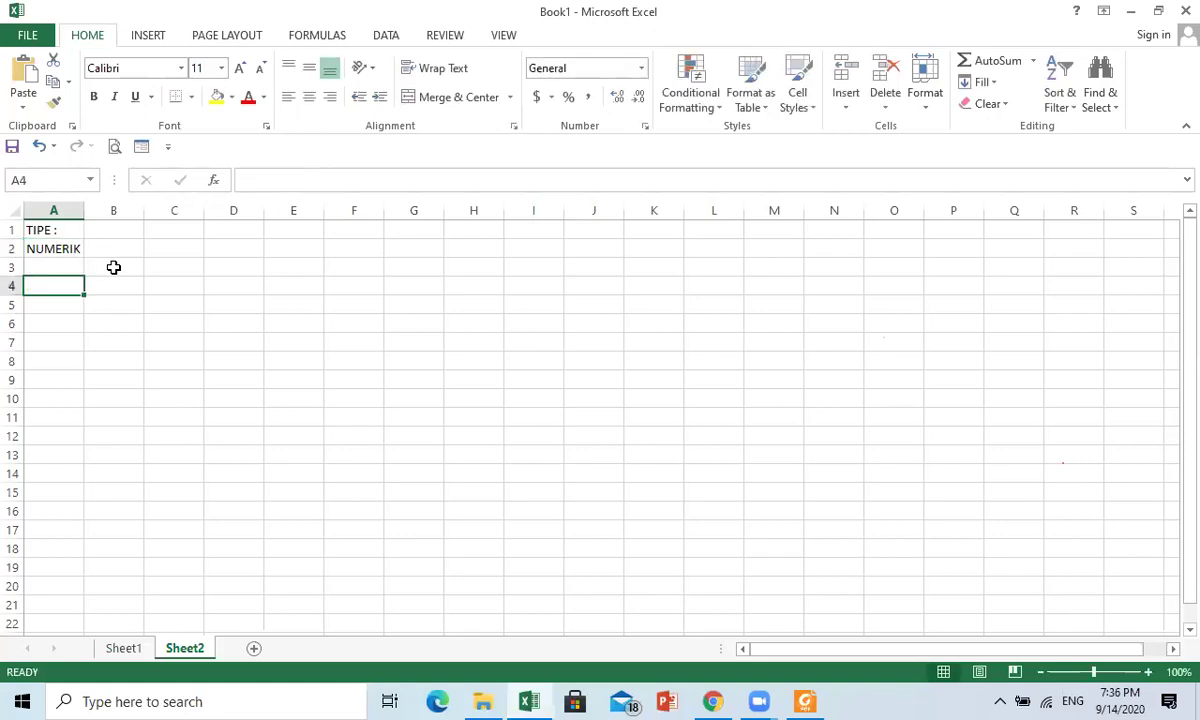
- List "angka", "rapat ke kanan" and "hitung" in cells A4 to A6 and enter the sample number 1 in A8
text(angka)
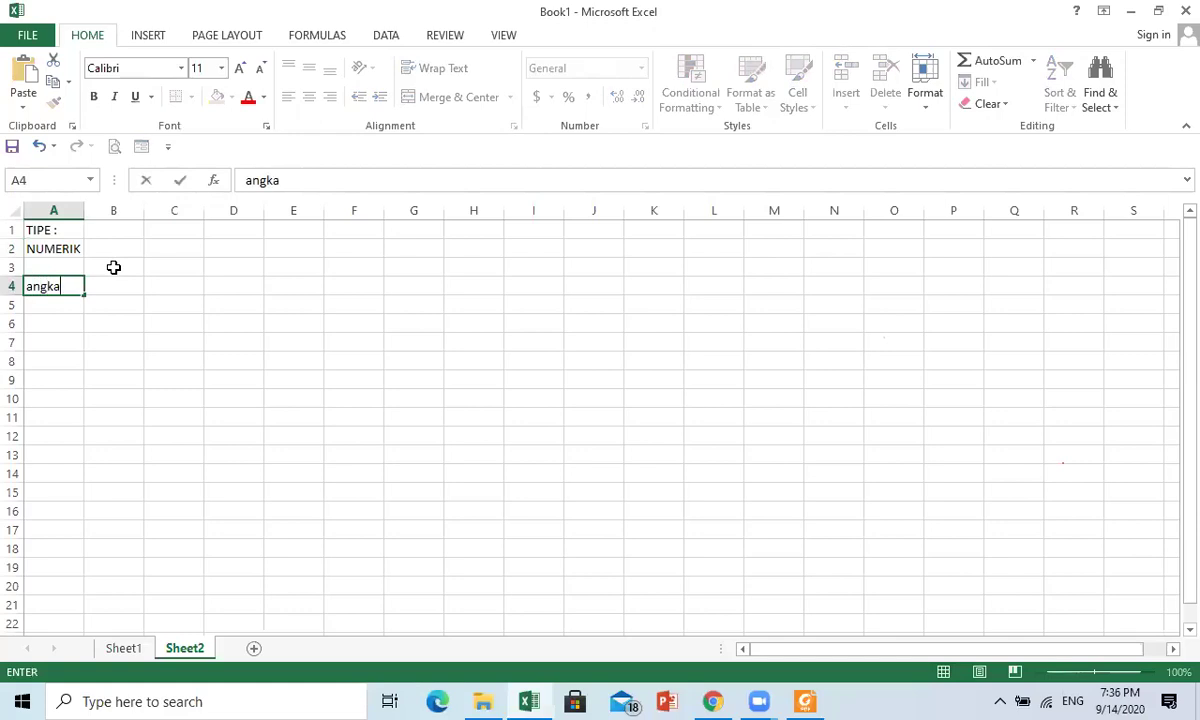
key(Return)
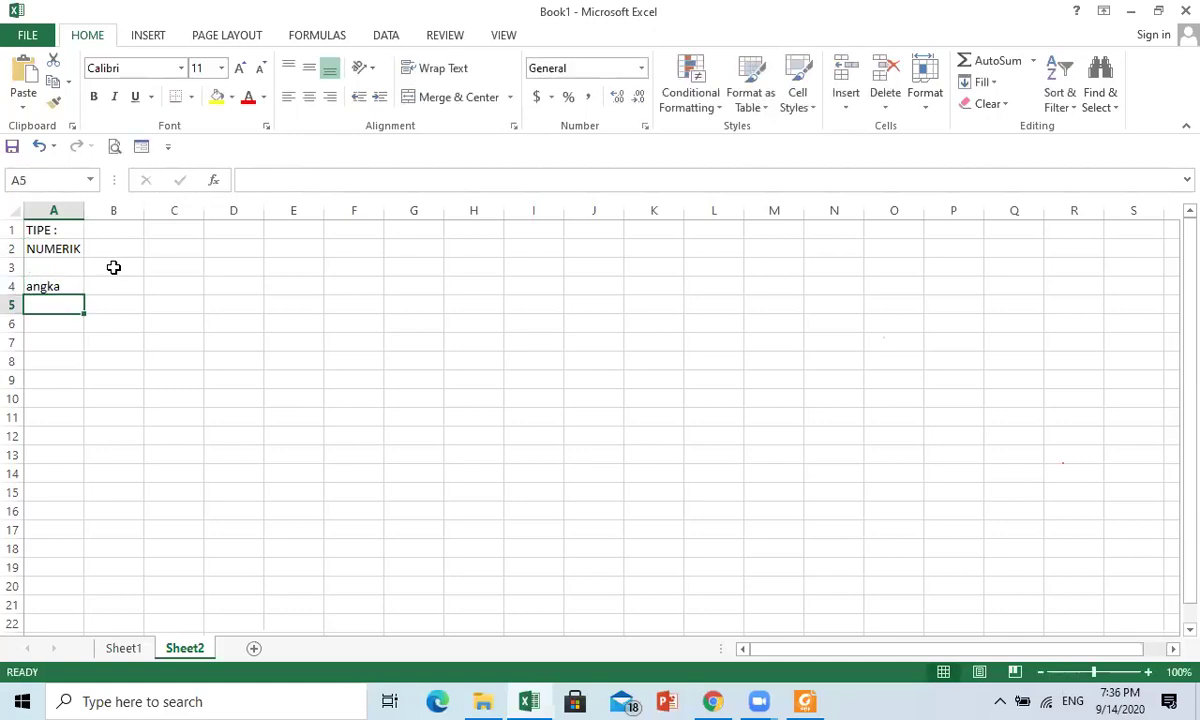
text(rapa)
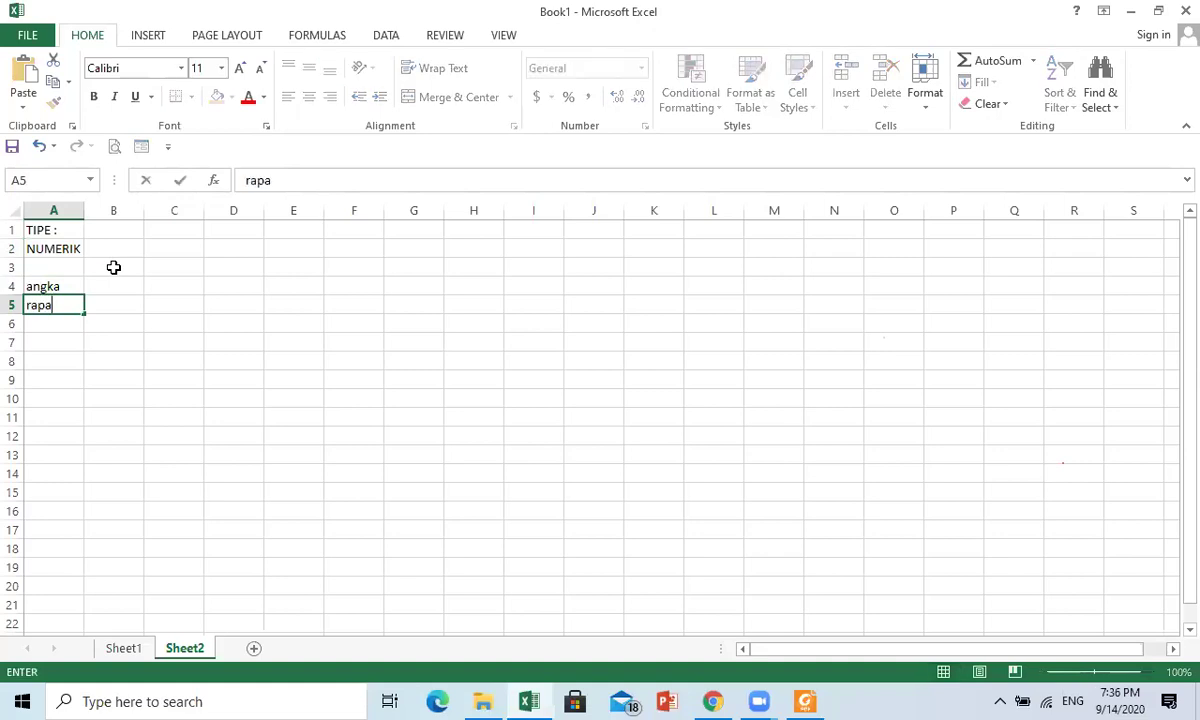
text(t ke kanan)
key(Return)
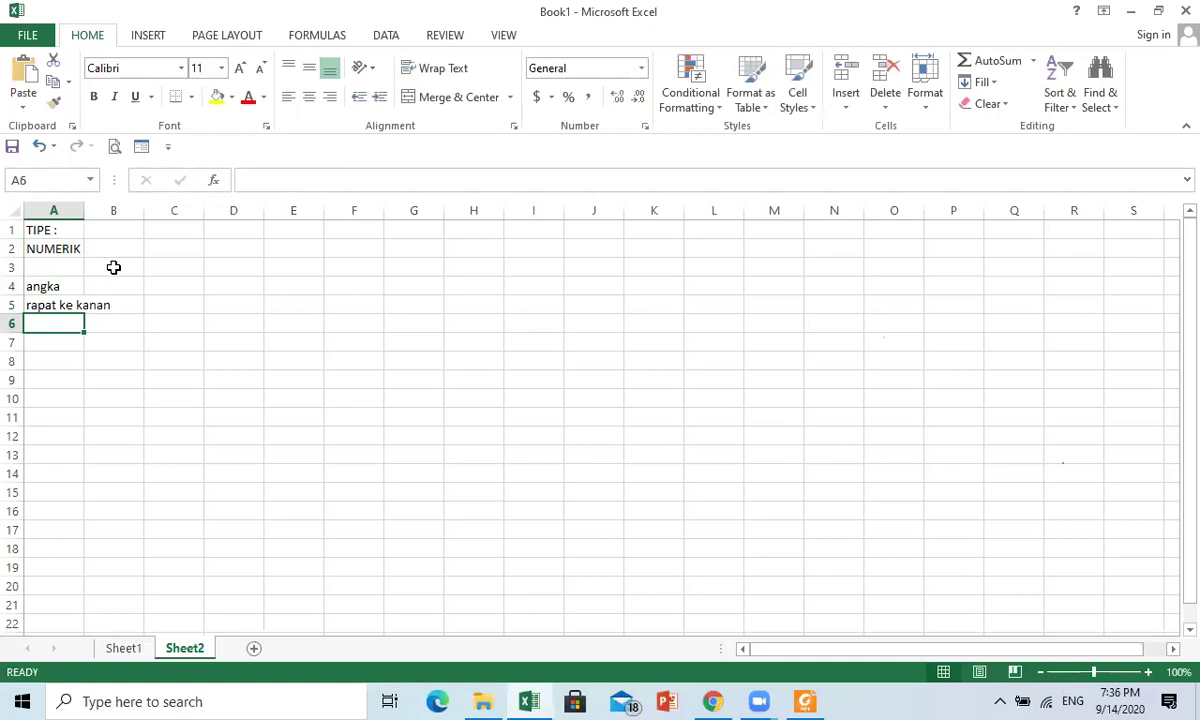
text(hitung)
key(Return)
key(Return)
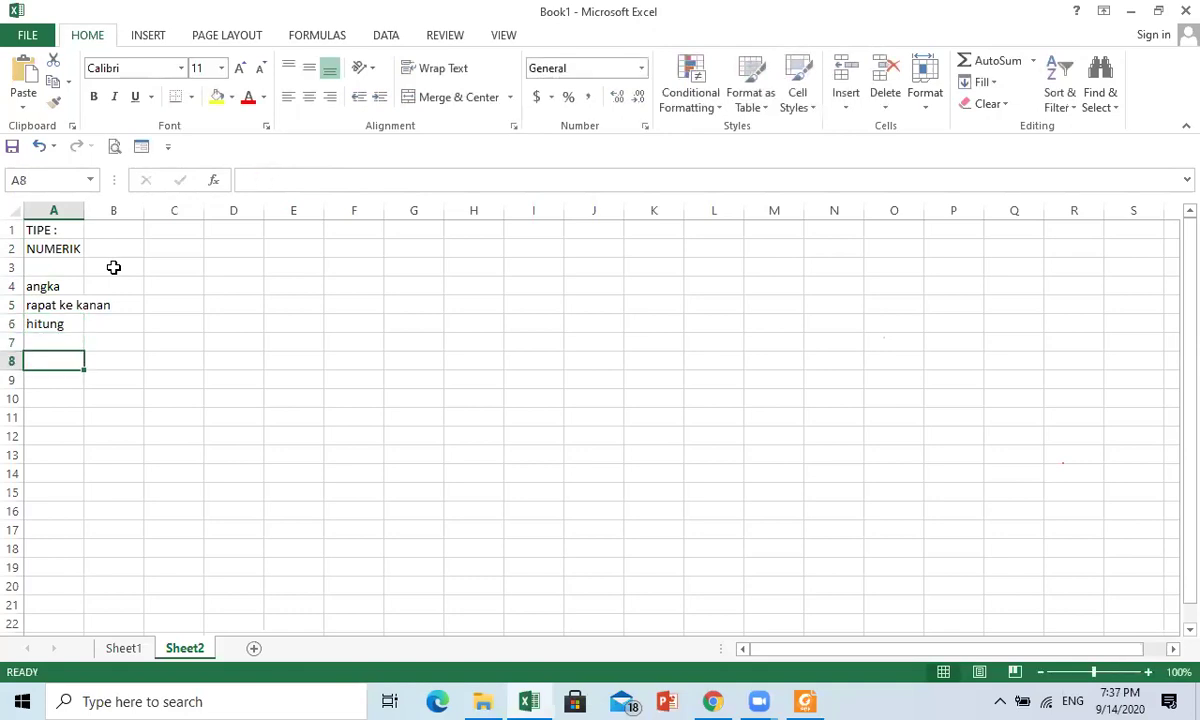
text(1)
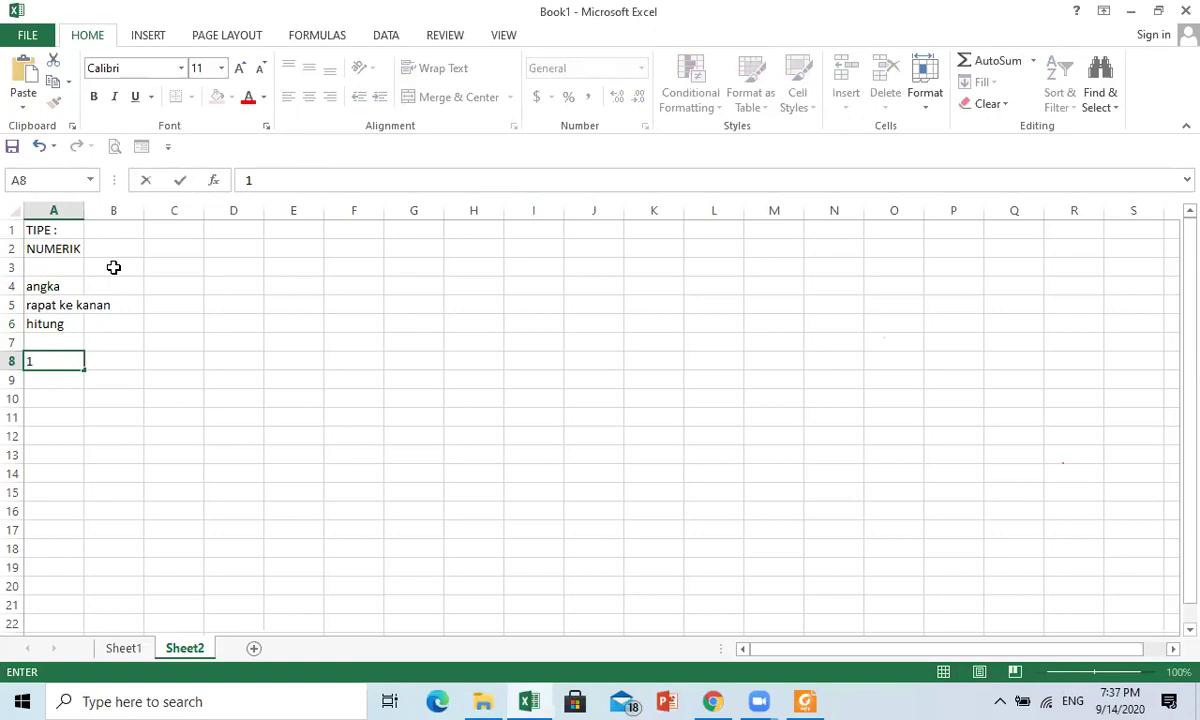
key(Return)
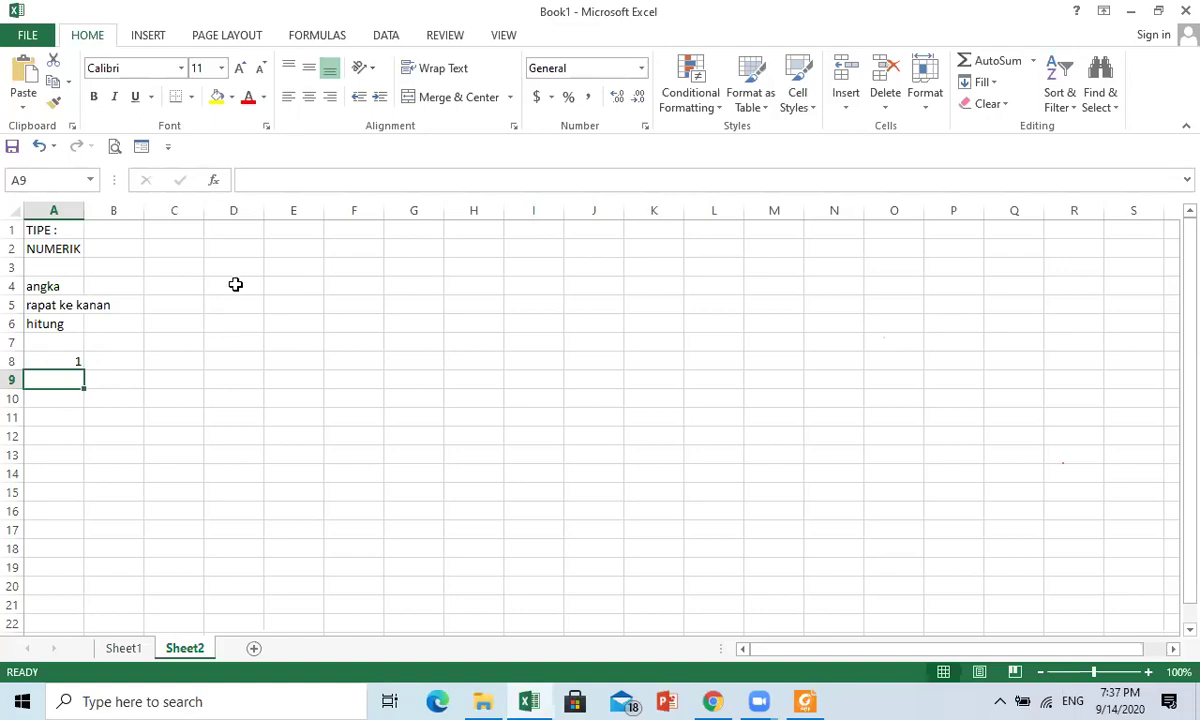
- Enter the heading "ALPHA NUMERIK" in cell D2
click(256, 248)
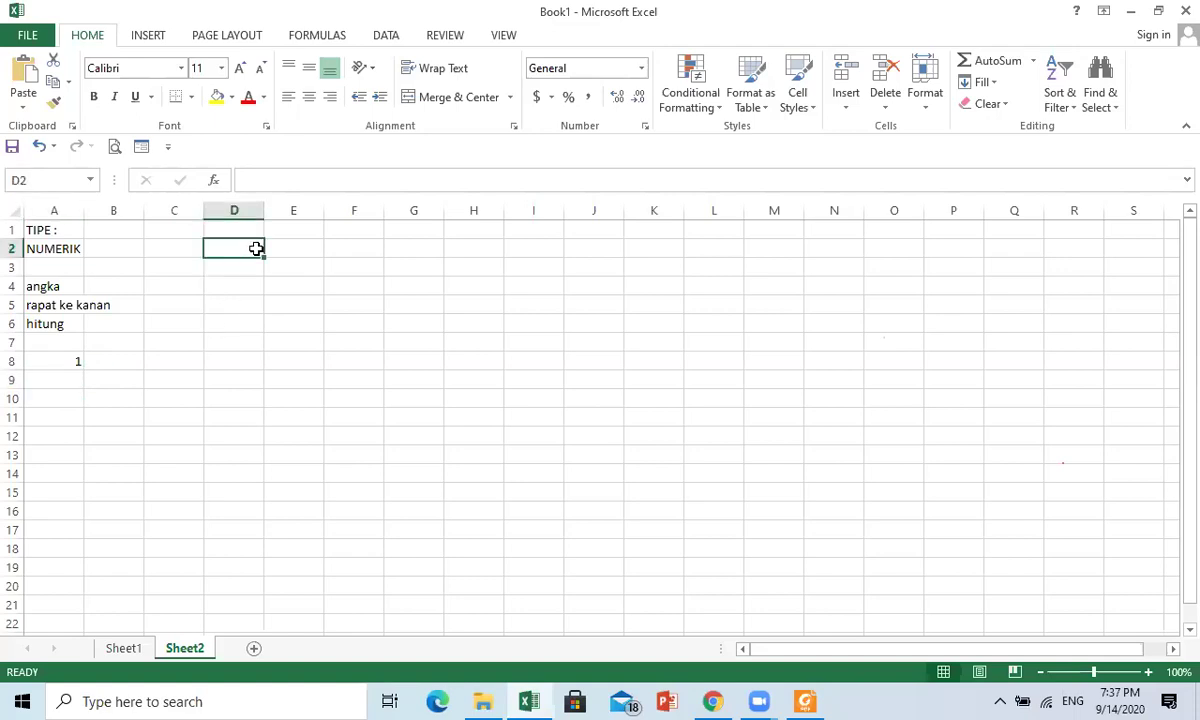
text(ALPHA N)
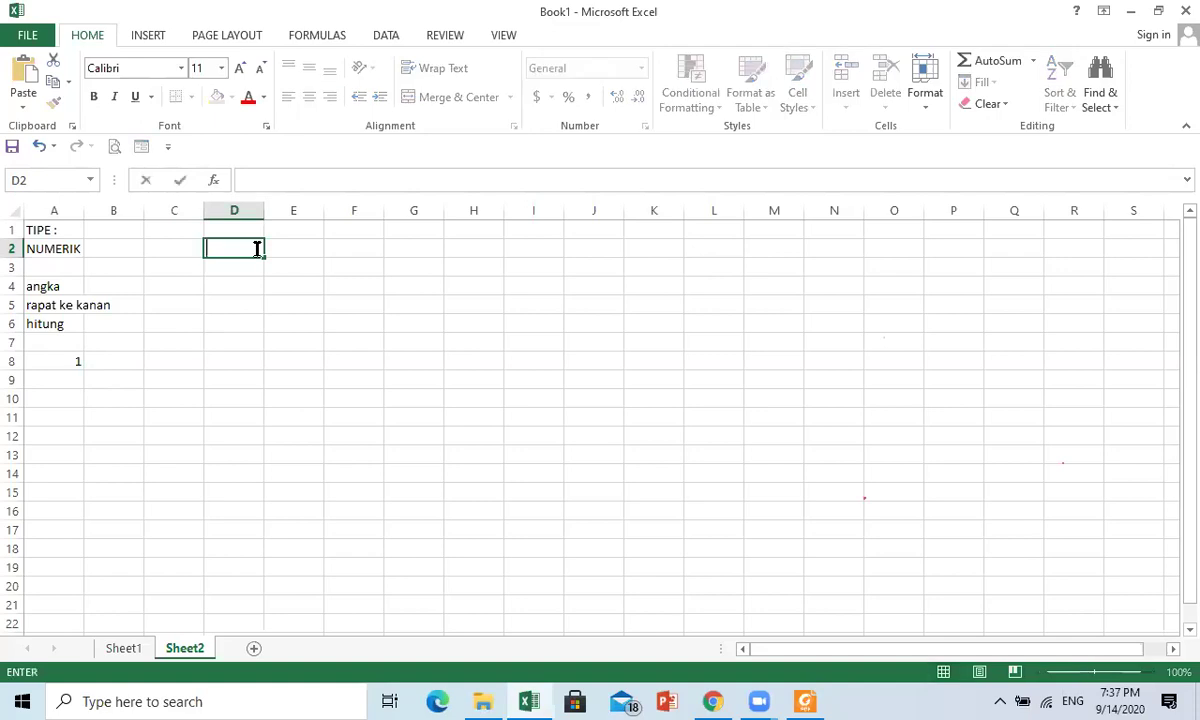
text(UMERIK)
key(Return)
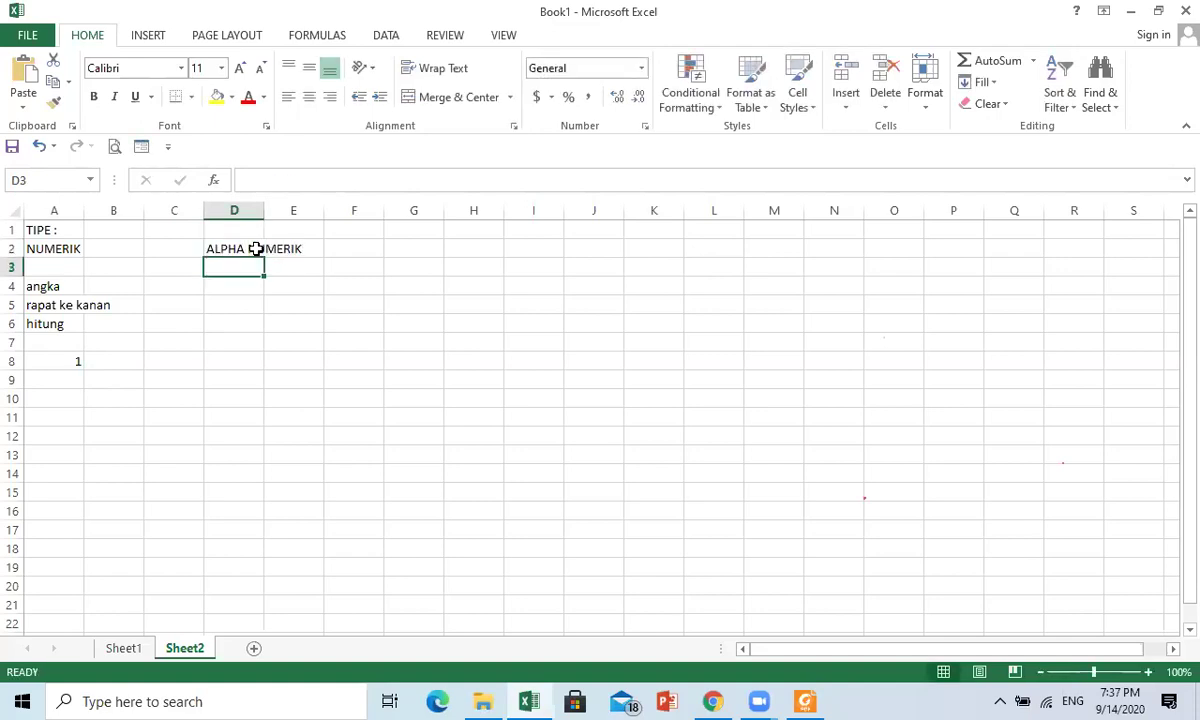
- List "campuran", "rapat ke kiri" and "tdk bs dihitung" in cells D4 to D6 and enter the sample text "pria" in D8
key(Return)
text(campuran)
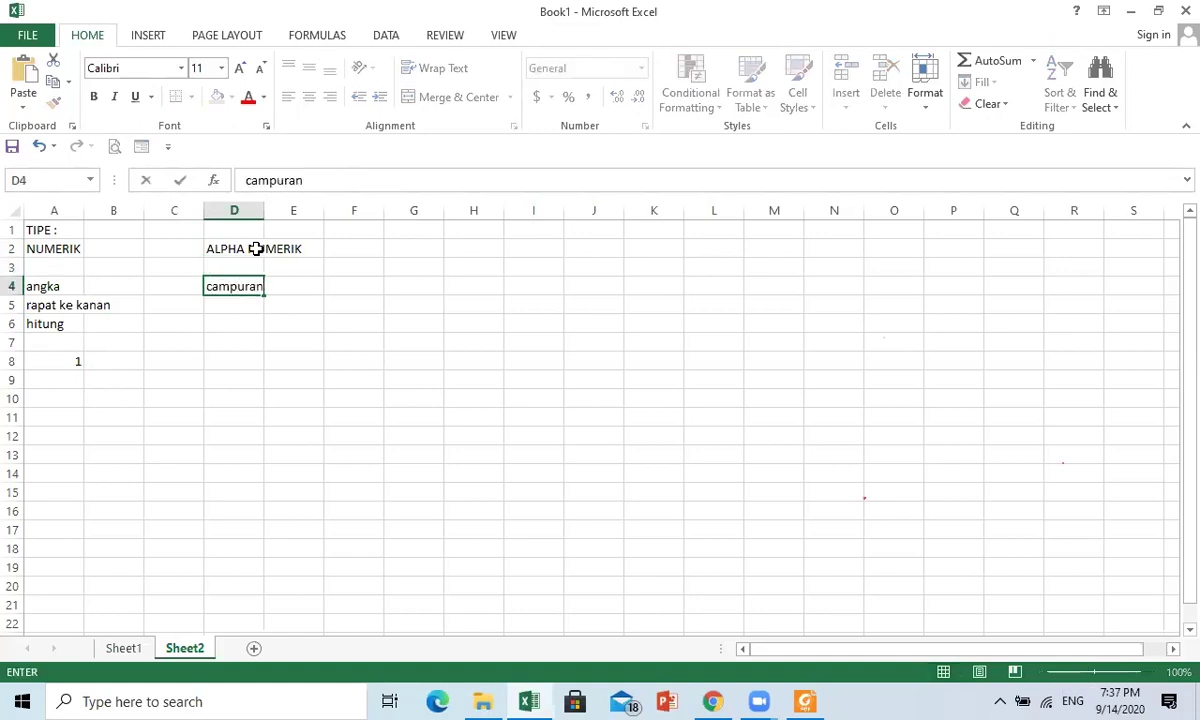
key(Return)
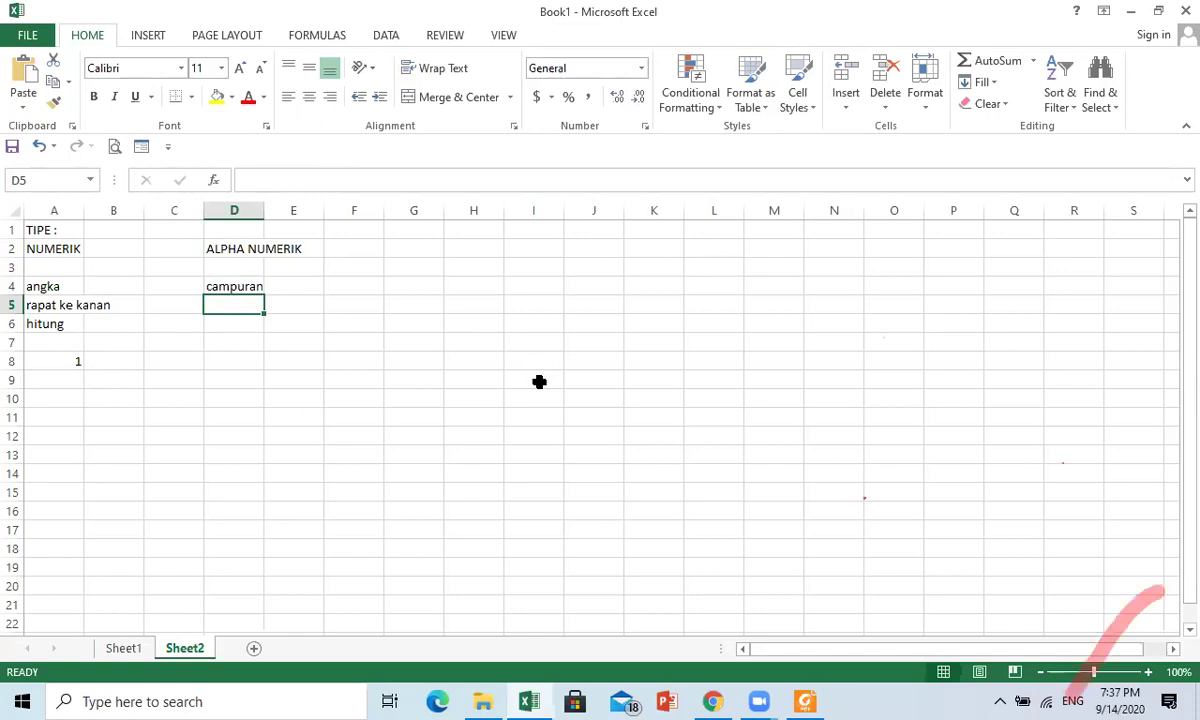
text(rapat )
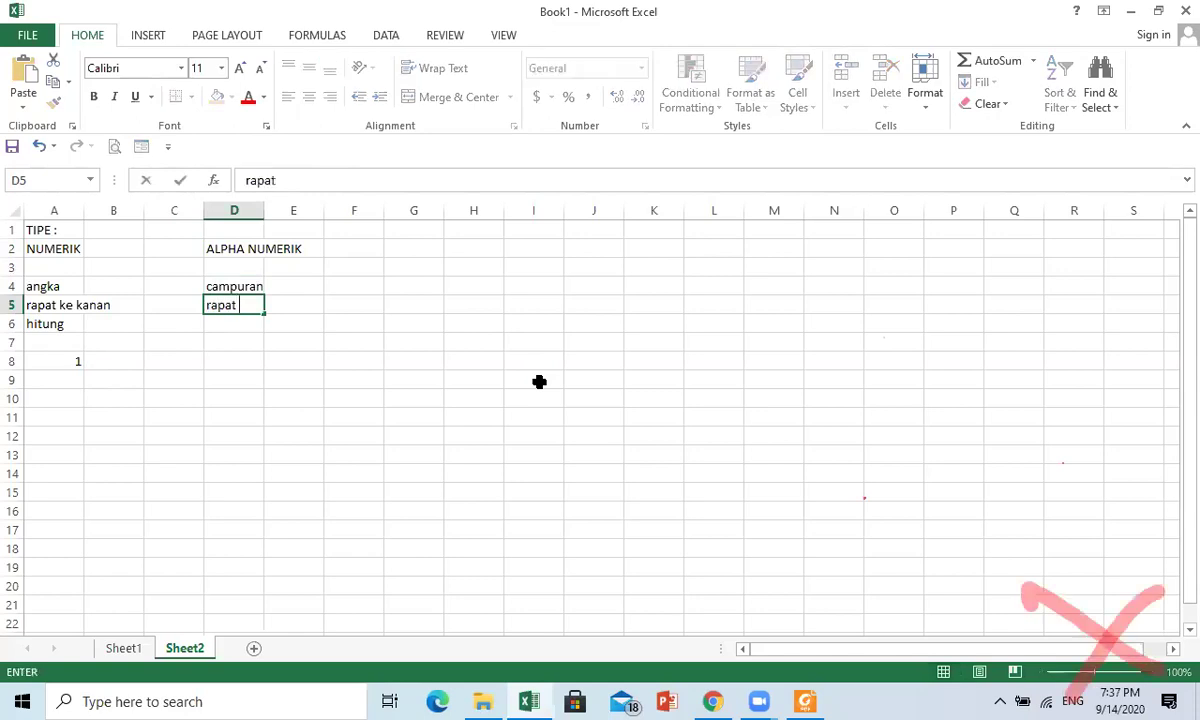
text(ke kiri)
key(Return)
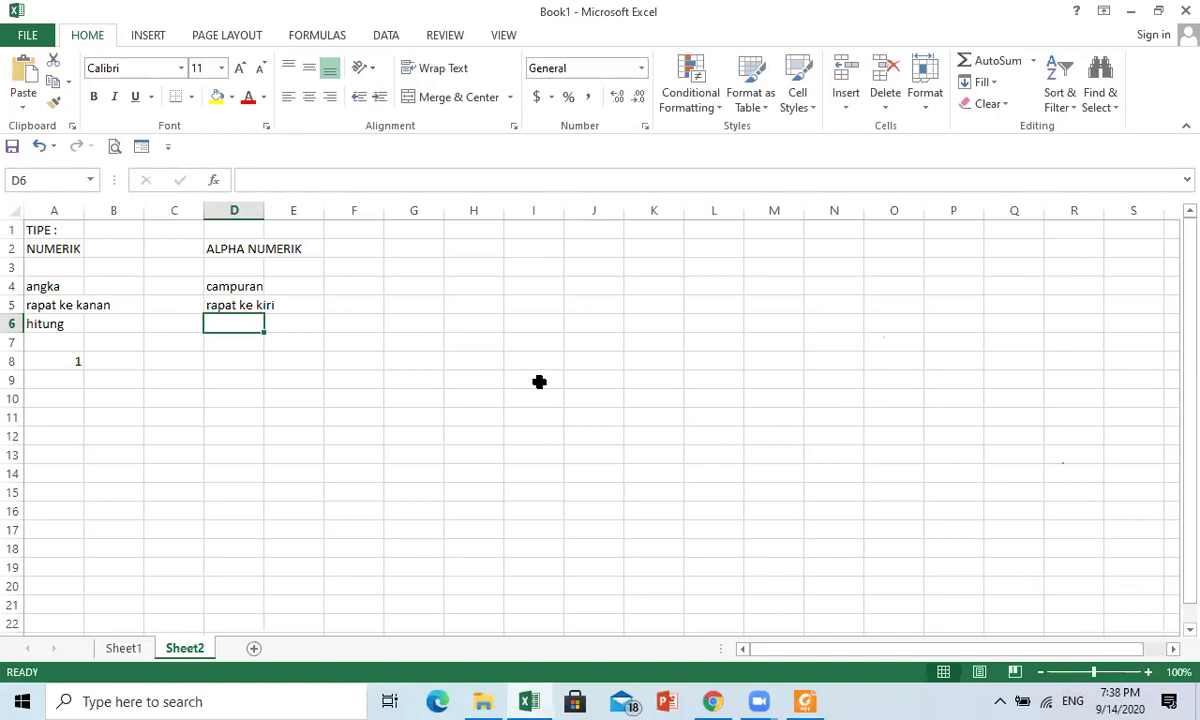
text(tdk bs dihitung)
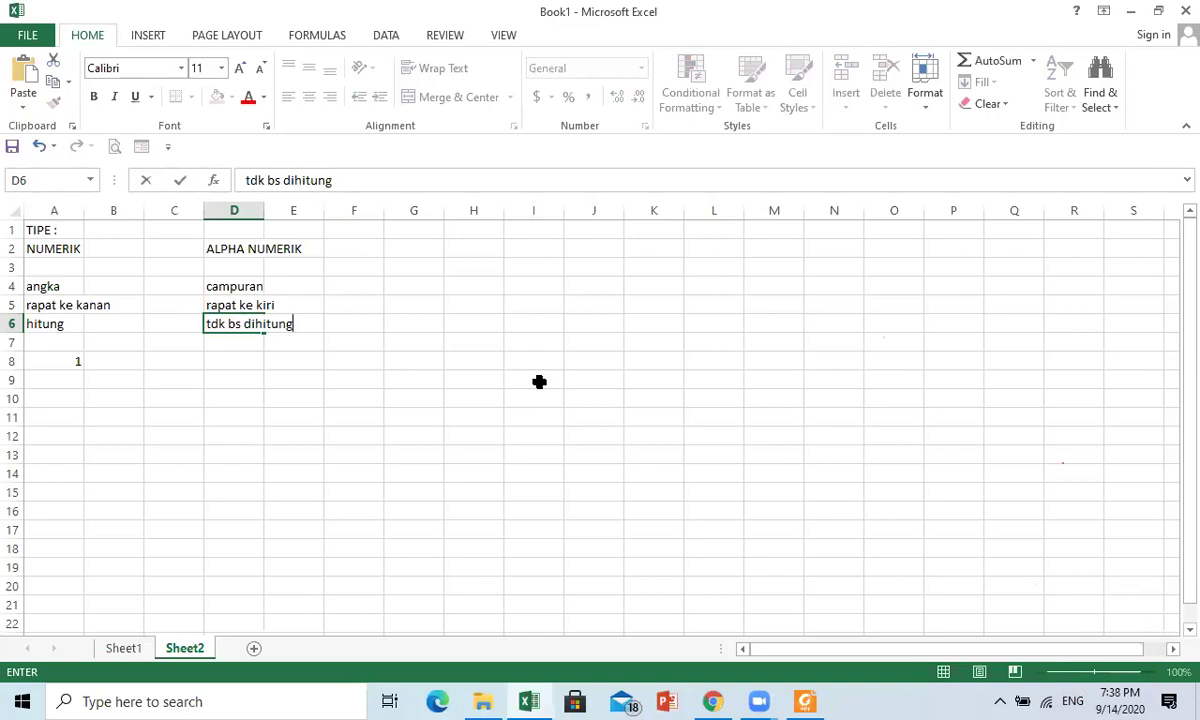
key(Return)
key(Return)
text(pria)
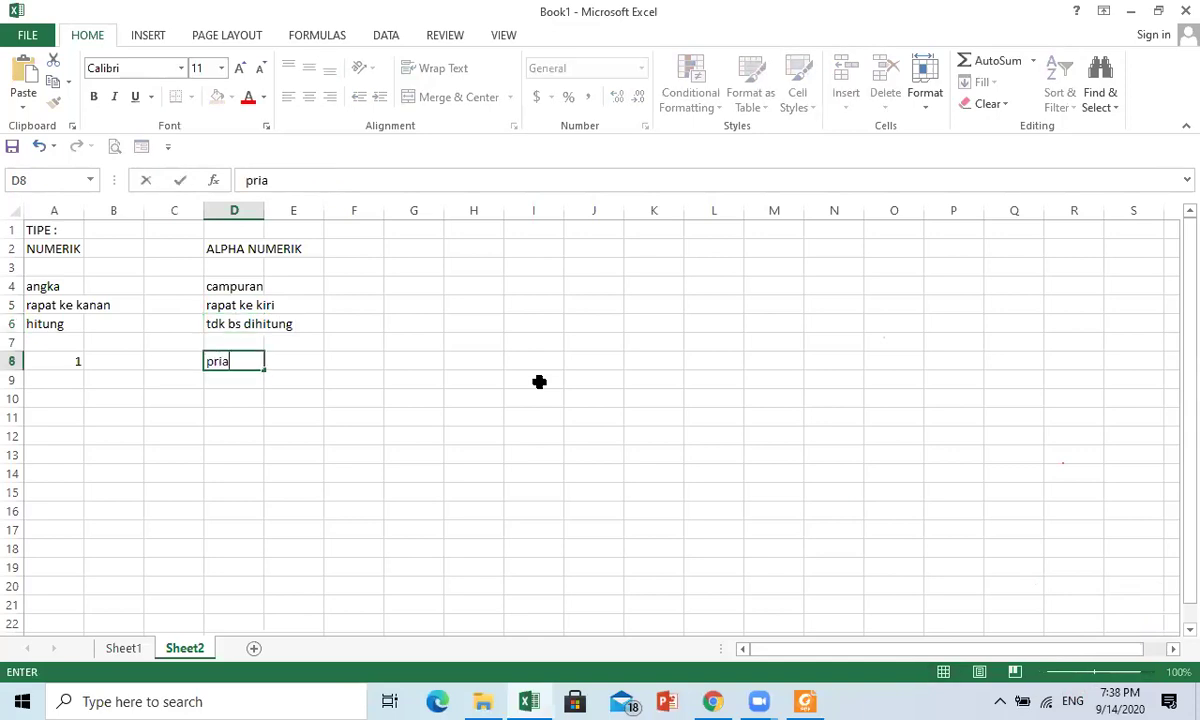
key(Return)
key(Up)
key(Down)
key(Up)
key(Up)
key(Down)
key(Down)
key(Up)
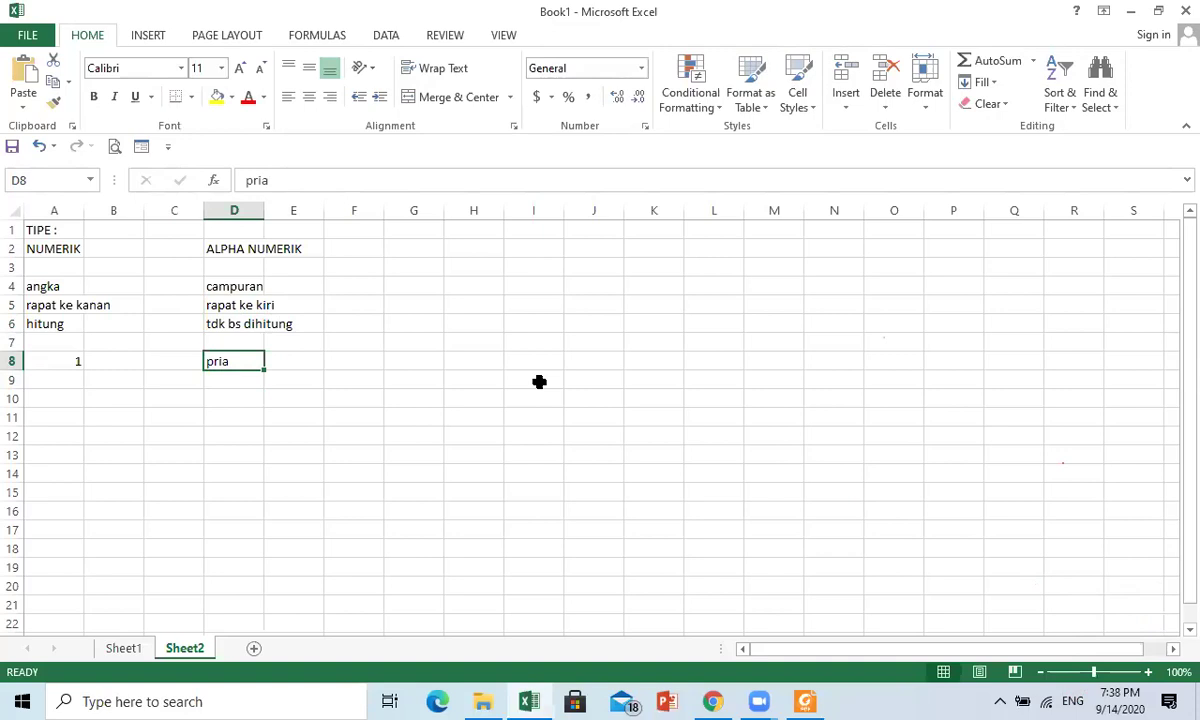
key(Down)
key(Up)
- Enter the mixed sample value "k-100" in cell D9
key(Down)
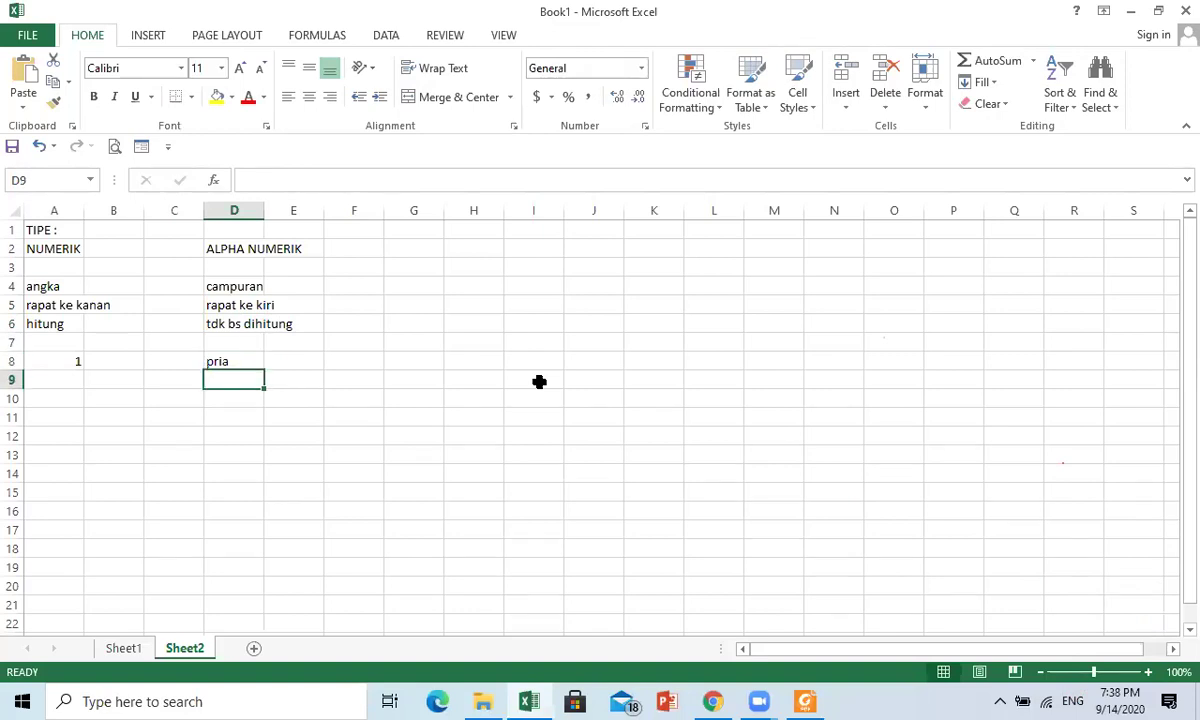
text(k-100)
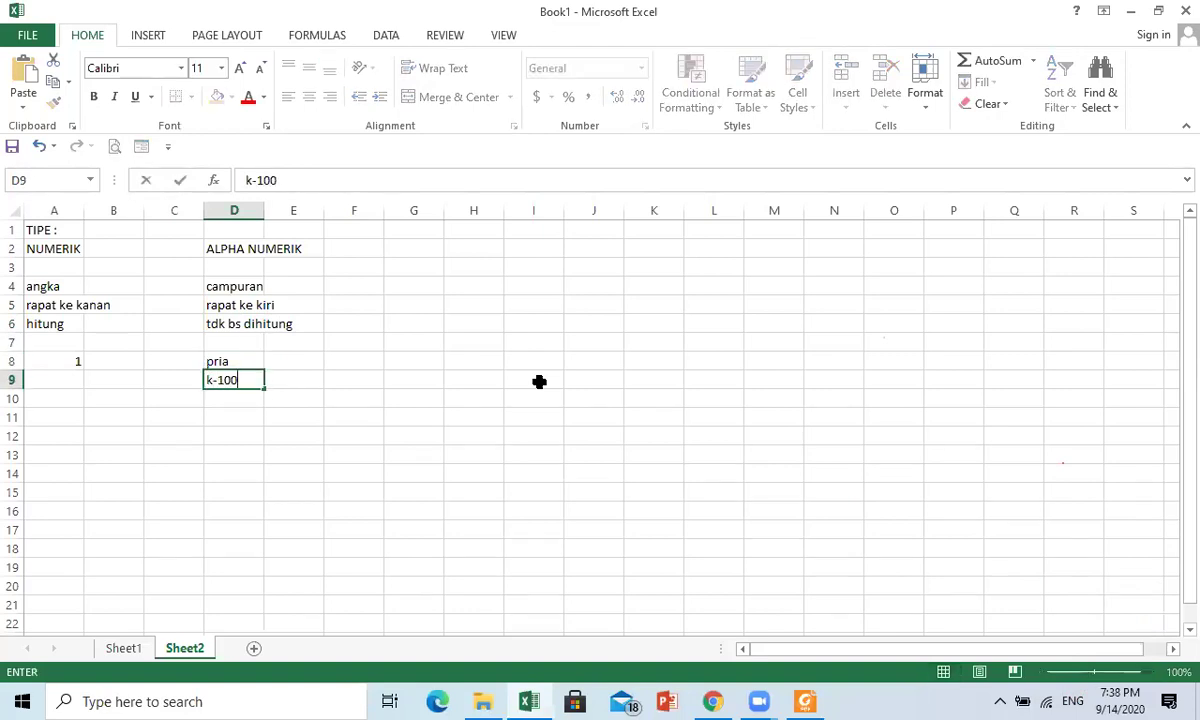
key(Return)
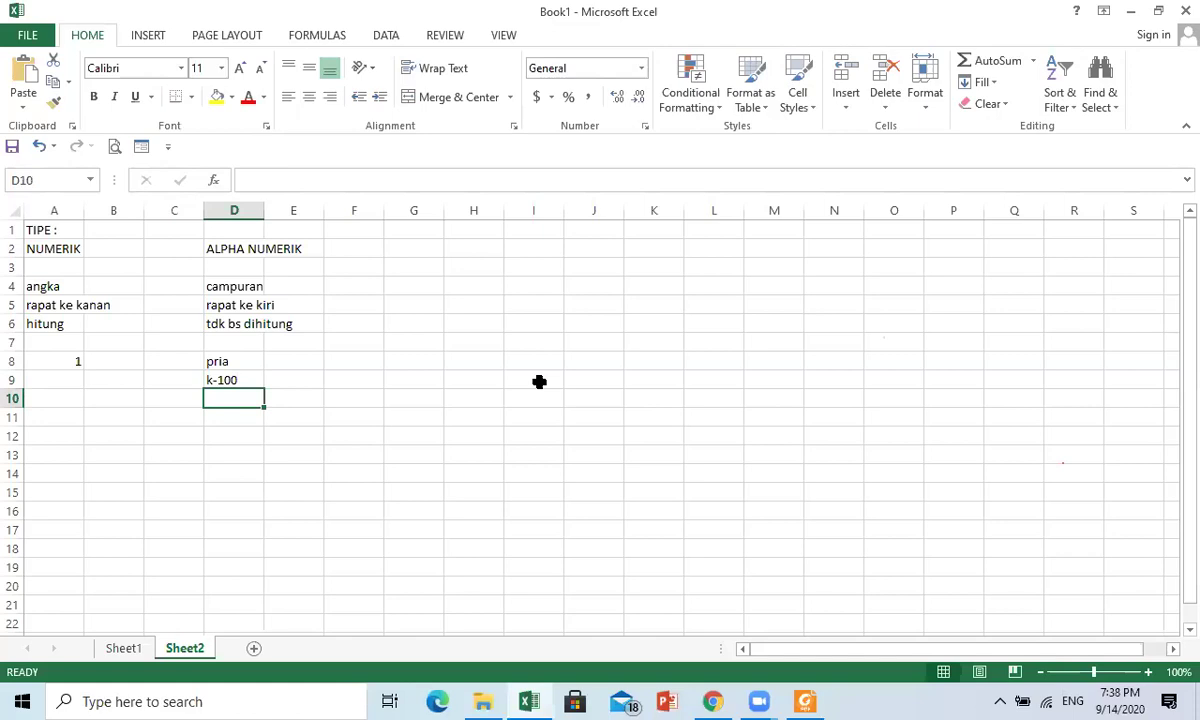
- Enter the heading "FORMULA/RUMUS" in cell G2
key(Up)
key(Right)
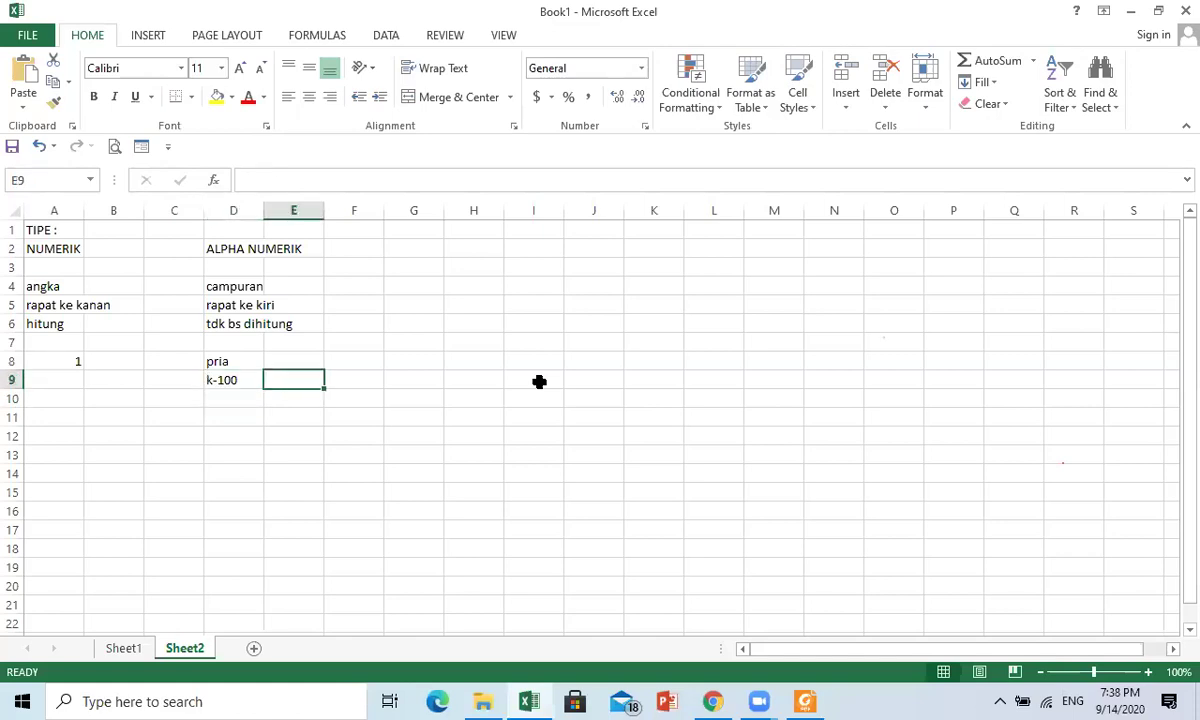
key(Right)
key(Right)
key(Up)
key(Up)
key(Up)
key(Up)
key(Up)
key(Up)
key(Up)
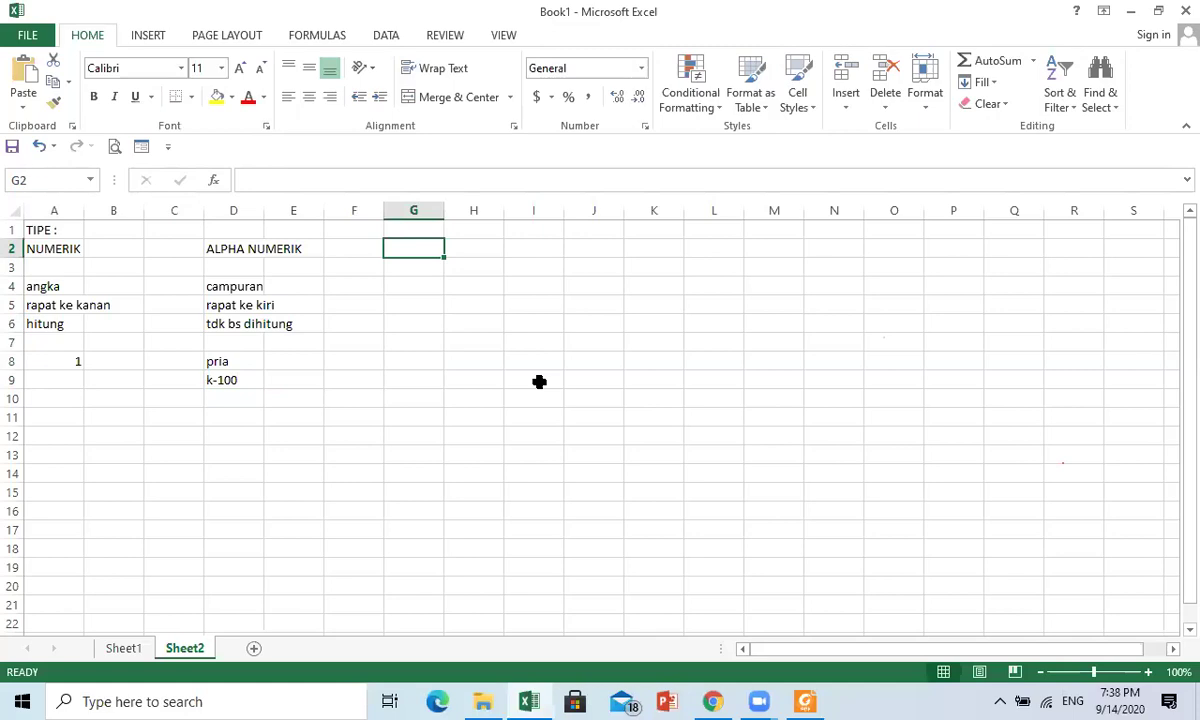
text(Tu)
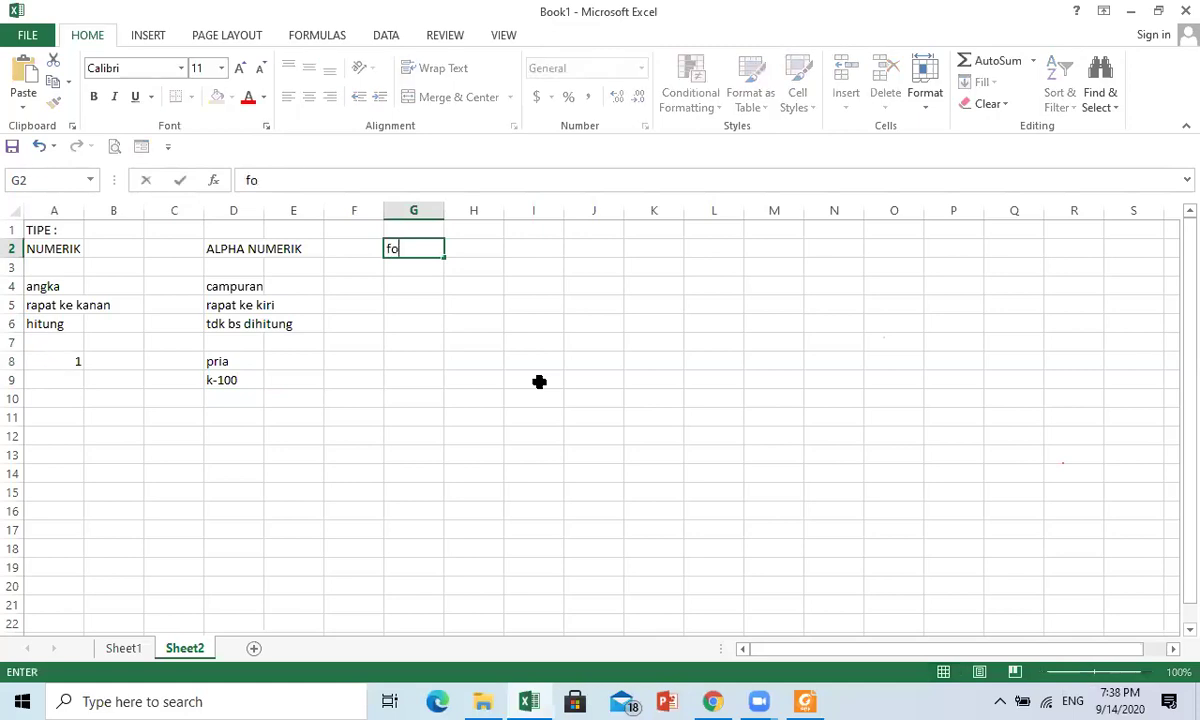
key(BackSpace)
key(BackSpace)
text(FROUMU)
key(BackSpace)
key(BackSpace)
key(BackSpace)
key(BackSpace)
key(BackSpace)
text(R)
key(BackSpace)
text(ORMULA)
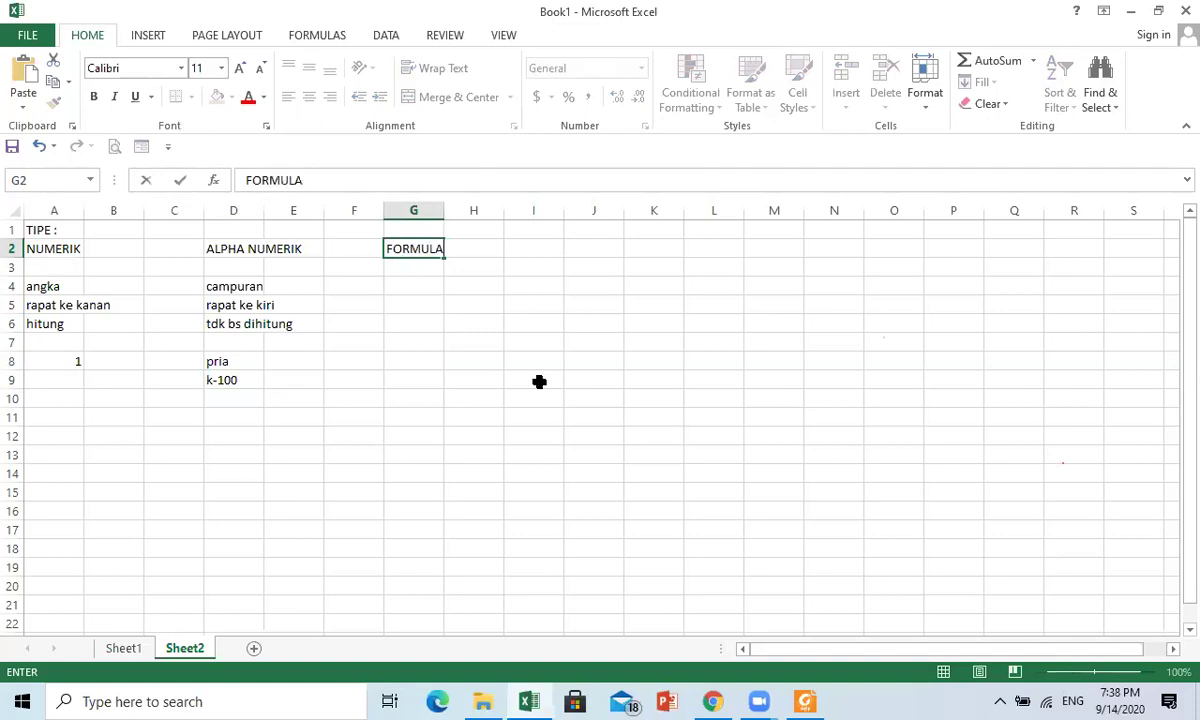
text(/RUMUS)
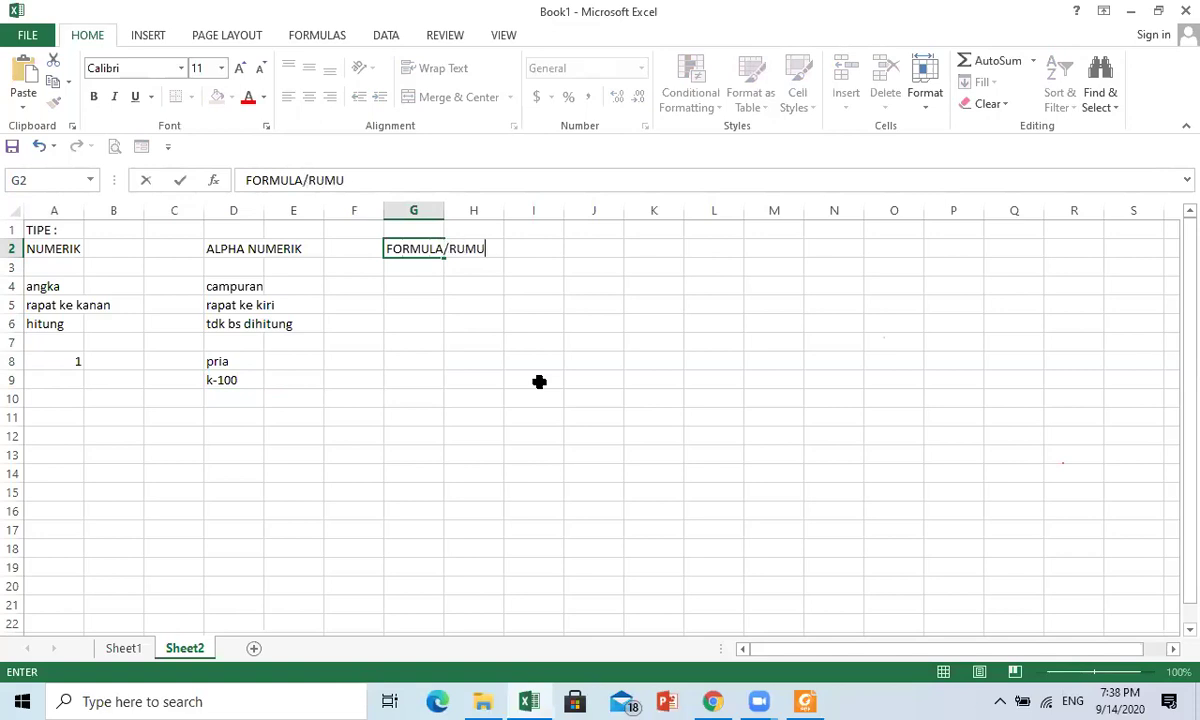
key(Return)
- Enter the note "diawali tanda =" in cell G4 under the FORMULA/RUMUS heading
key(Down)
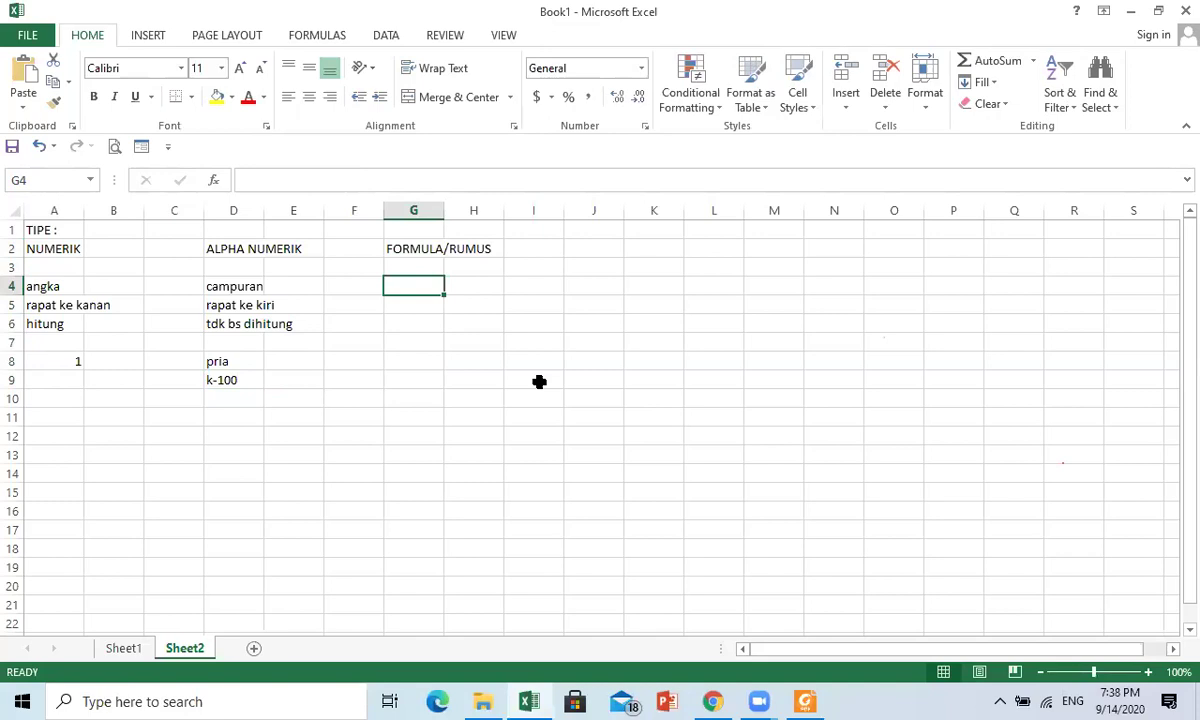
text(diawali )
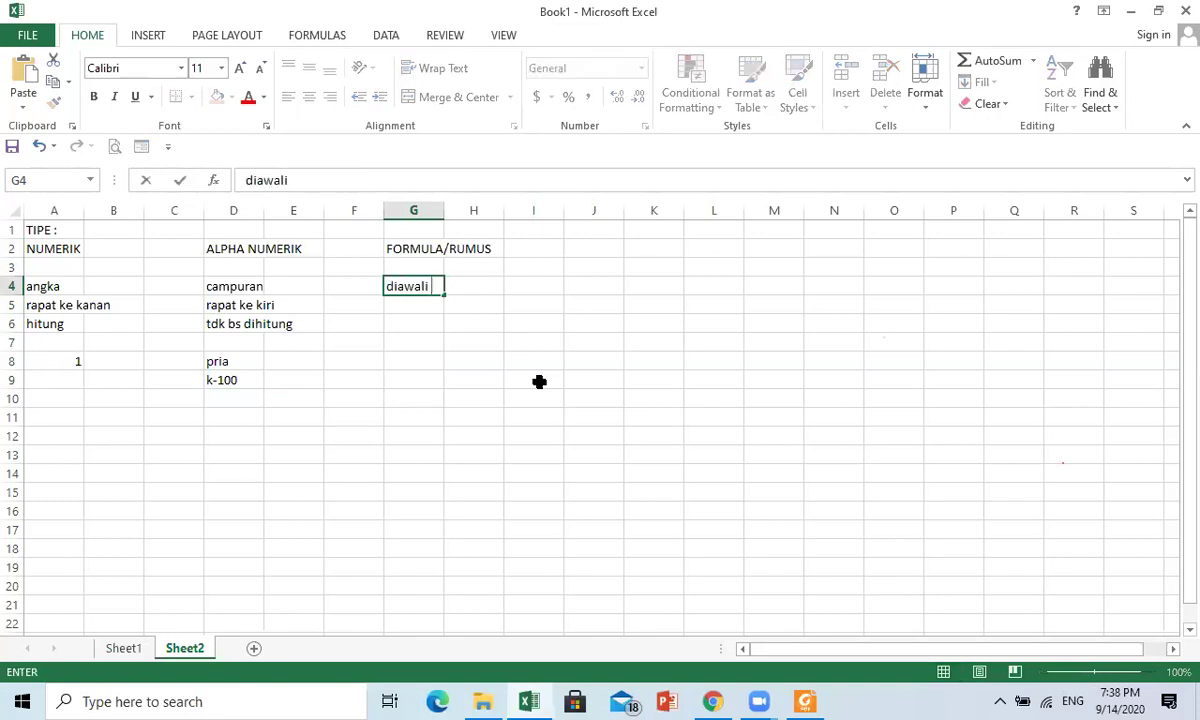
text(tanda ==)
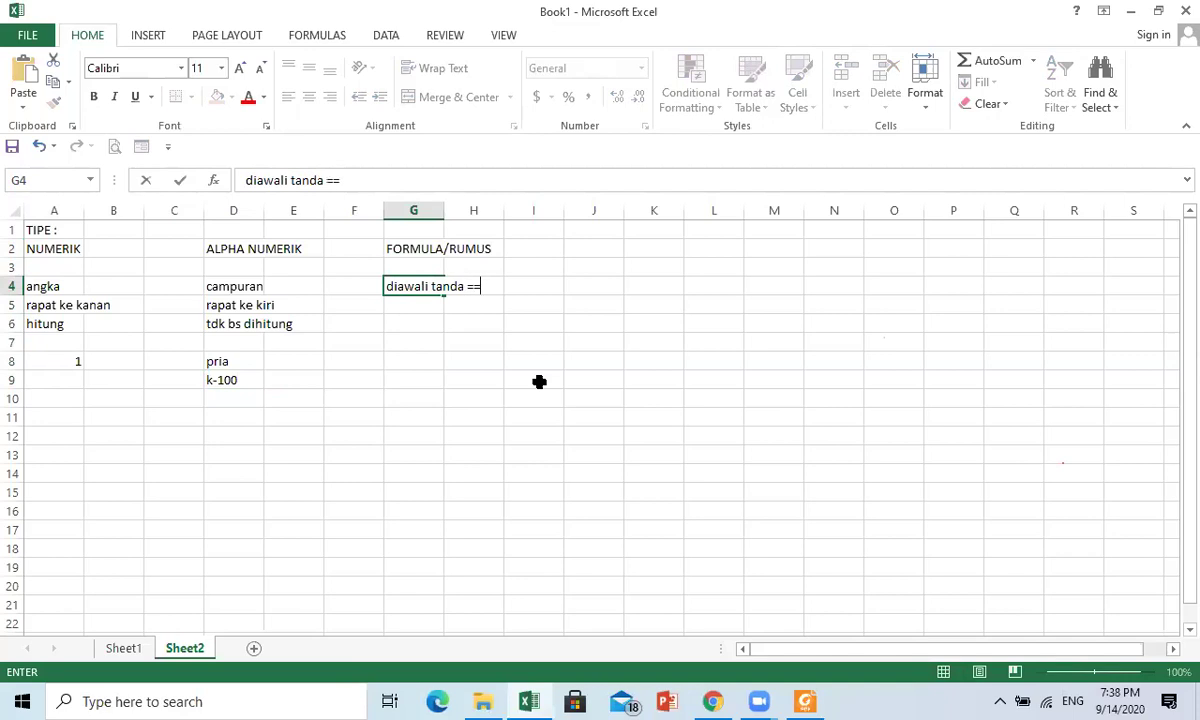
key(Return)
key(Up)
key(F2)
key(BackSpace)
key(Return)
- Finish the note in cell G4 so that it reads "diawali tanda =" with a single equals sign
key(Down)
key(Down)
key(Down)
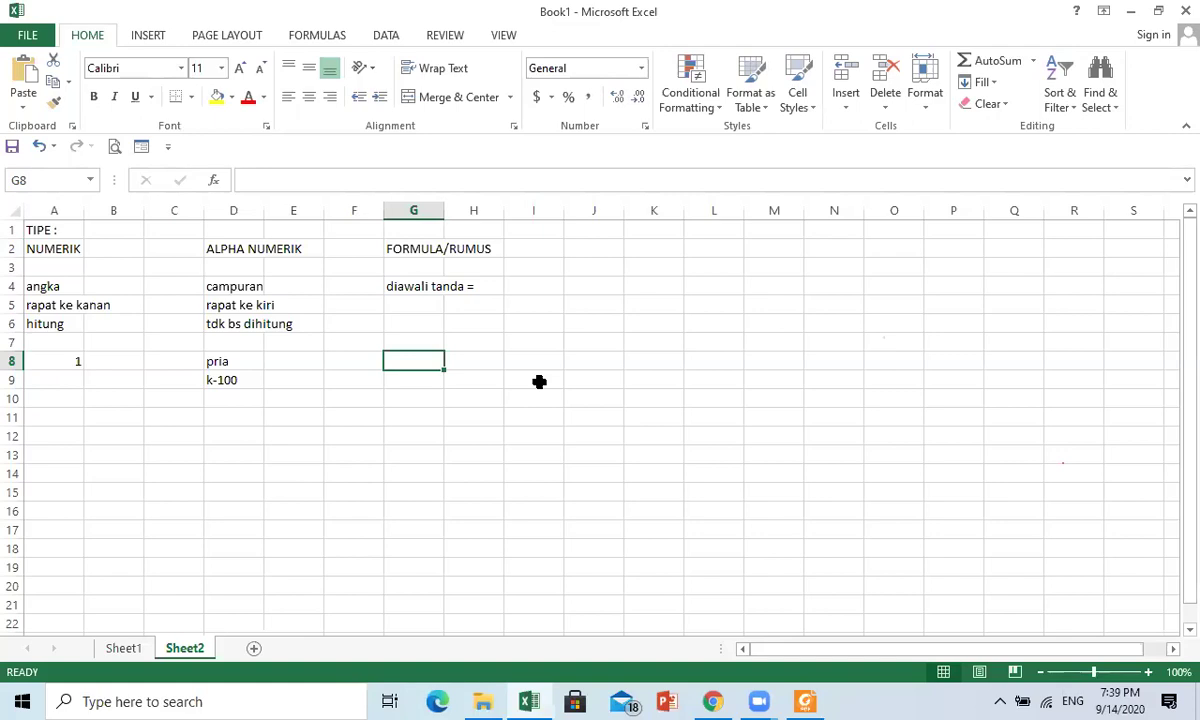
- Enter the heading "STATISTIK" in capitals in cell J2, beside the FORMULA/RUMUS heading
click(593, 436)
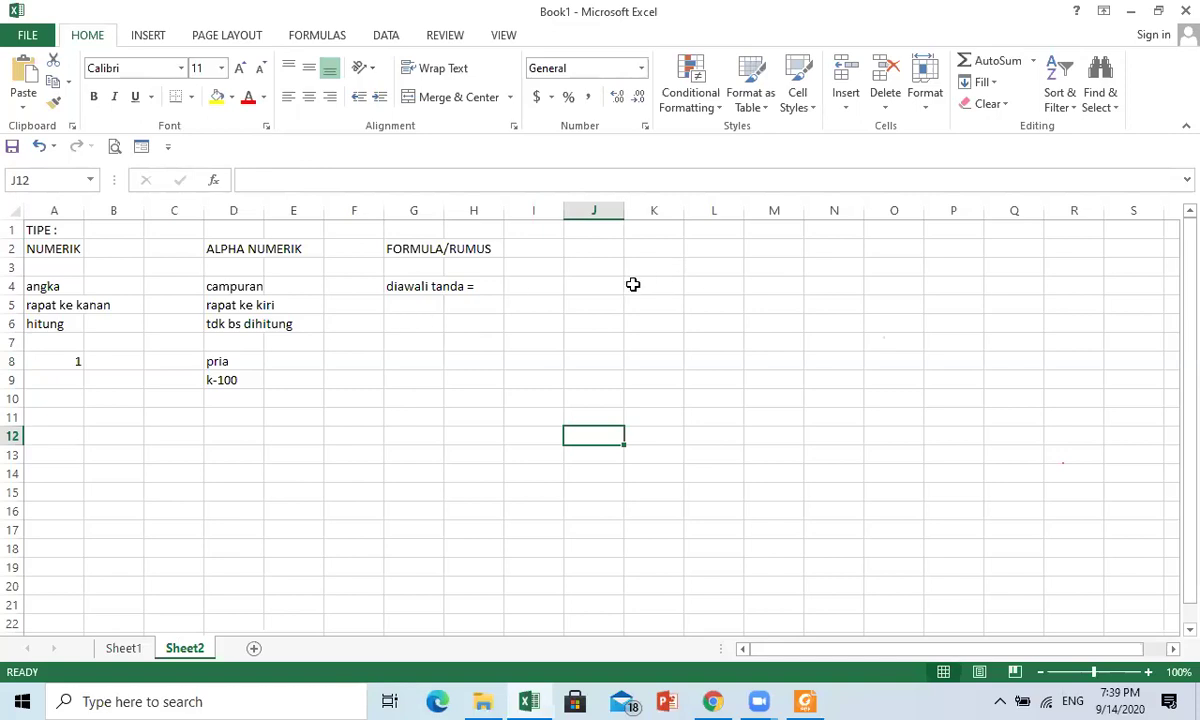
click(590, 252)
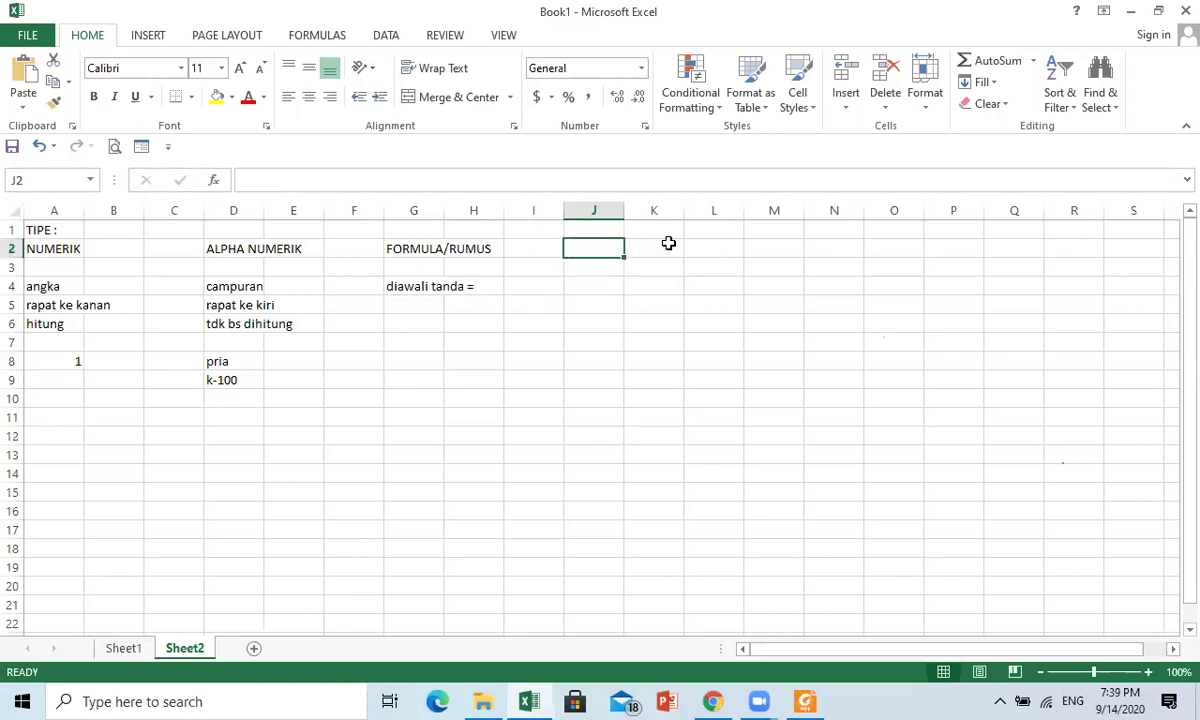
text(stat)
key(BackSpace)
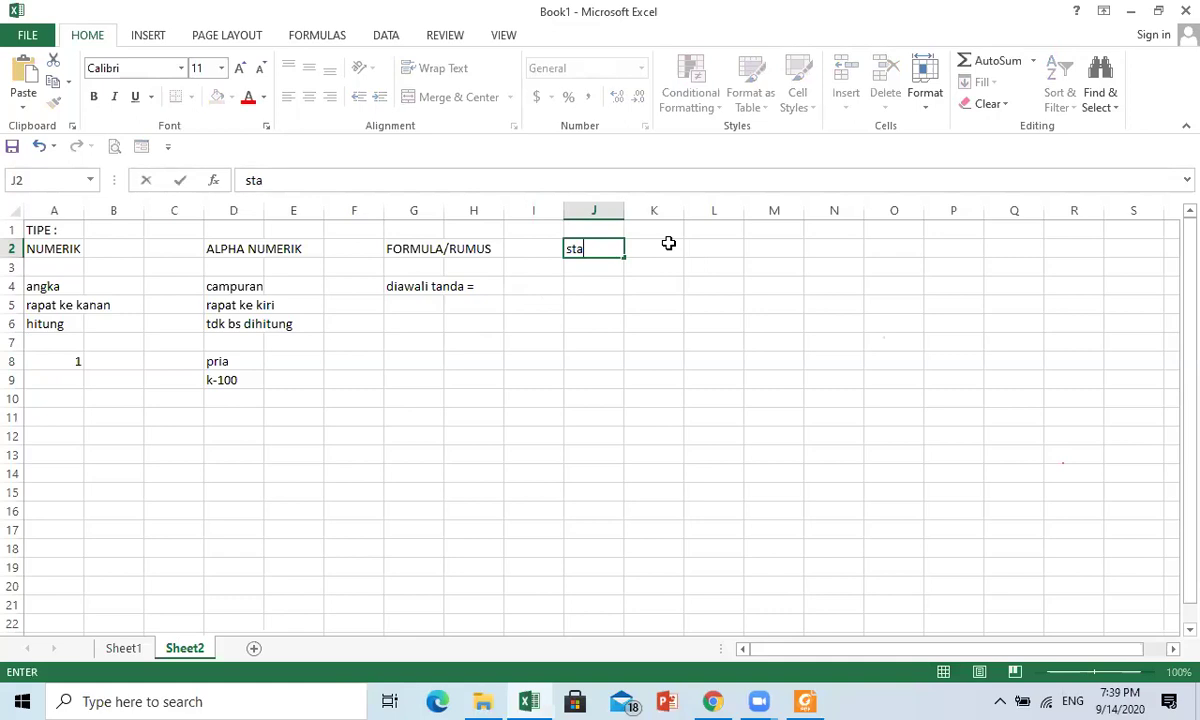
key(BackSpace)
key(BackSpace)
key(BackSpace)
text(STATISTIK)
key(Return)
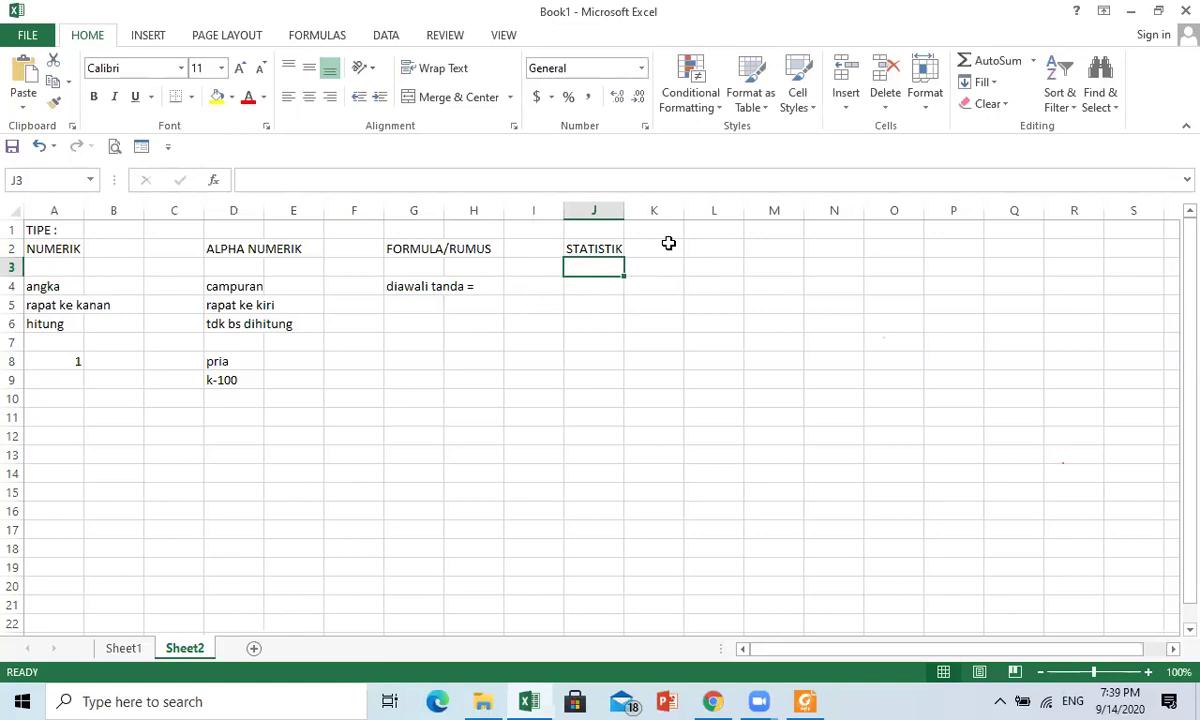
- List the function names "SUM", "MIN" and "MAX" in cells J3 to J5 under the STATISTIK heading
text(SUM)
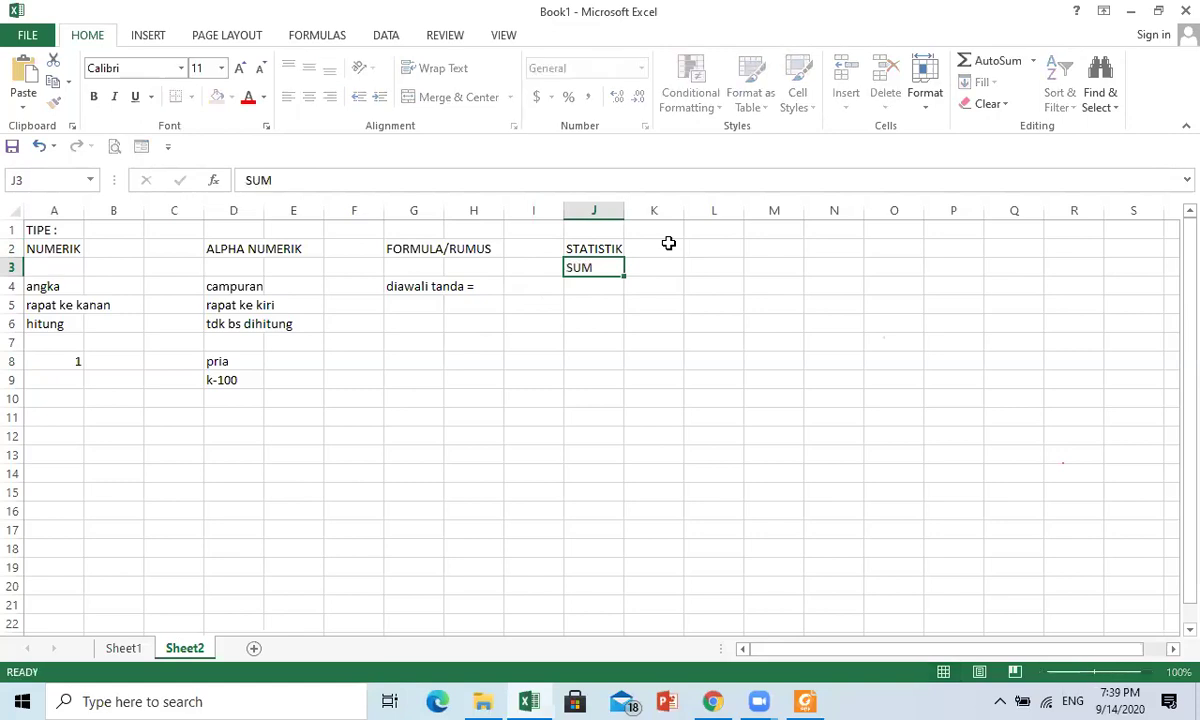
key(Return)
text(MIN)
key(Return)
text(MAX)
key(Return)
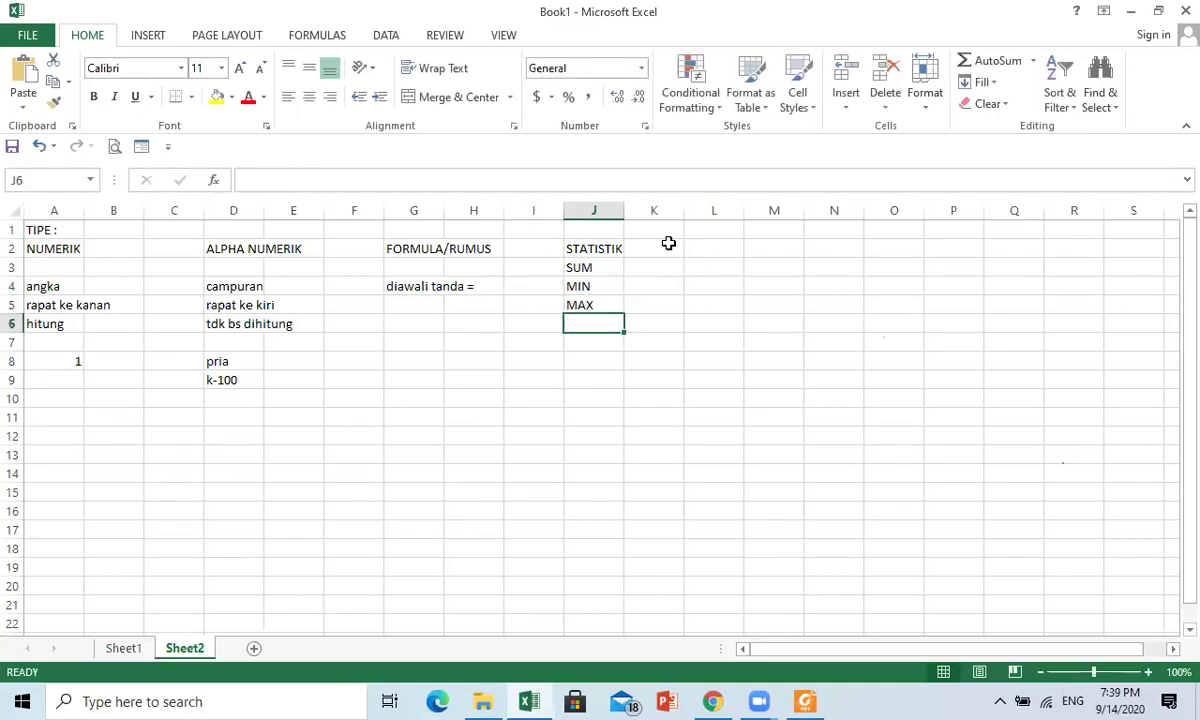
- Continue the statistical function list with "COUNT", "AVERAGE" and "COUNTA" in cells J6 to J8
text(COUNT)
key(Return)
text(AVERAGE)
key(Return)
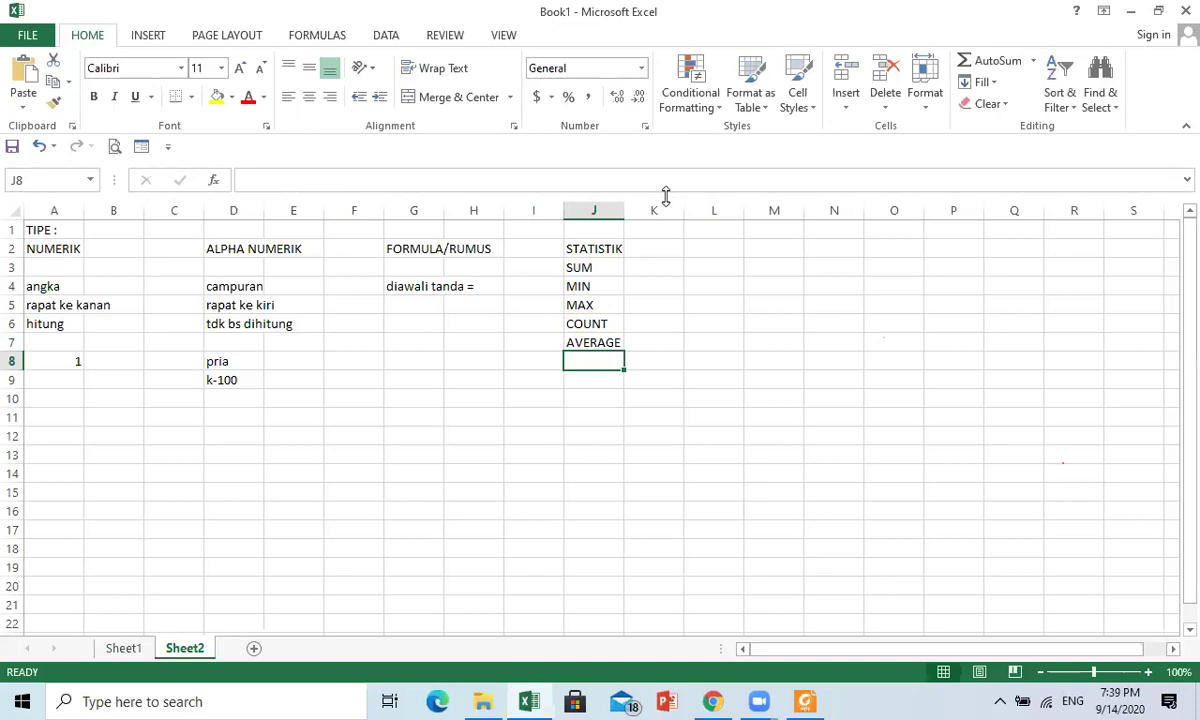
text(COUNTA)
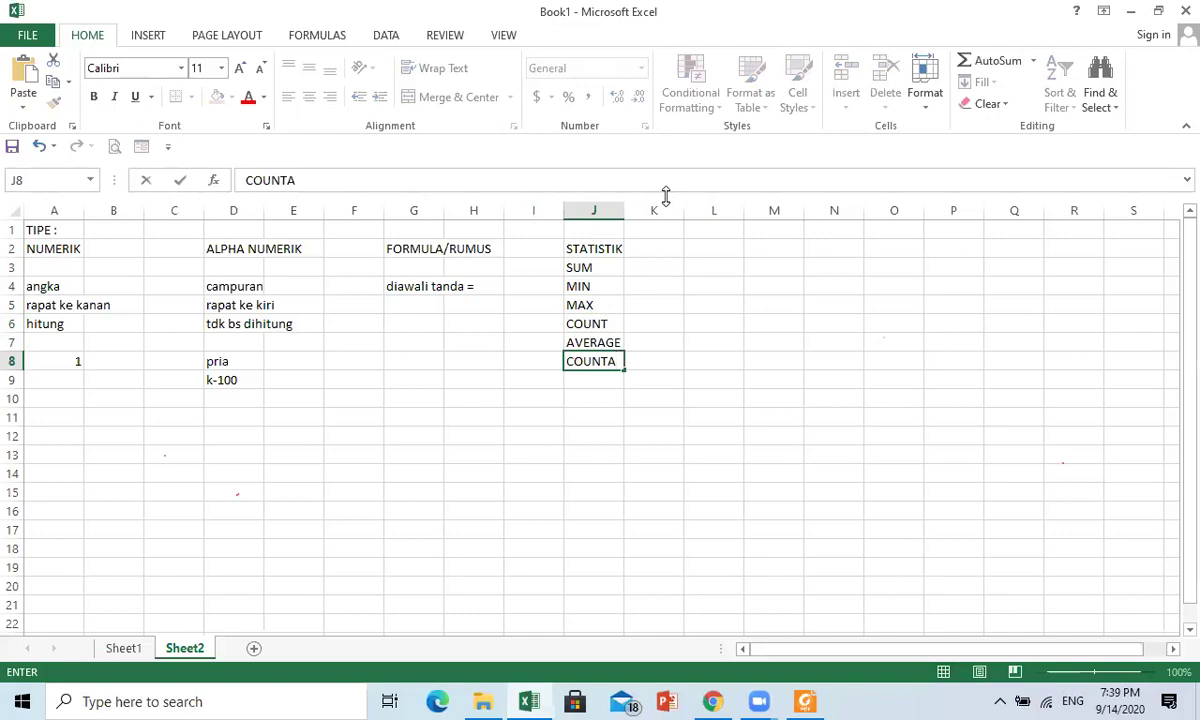
key(Return)
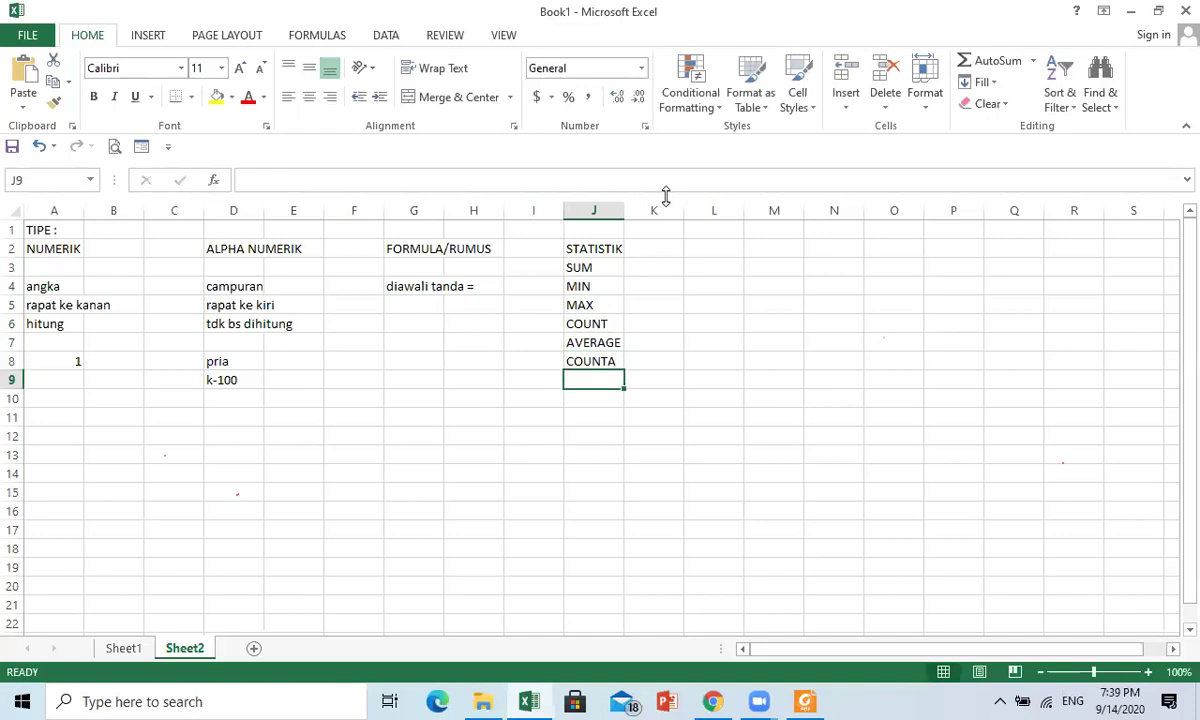
- Enter the heading "LOGIKA/IF" in cell J10, leaving one blank row below the statistical functions
key(Down)
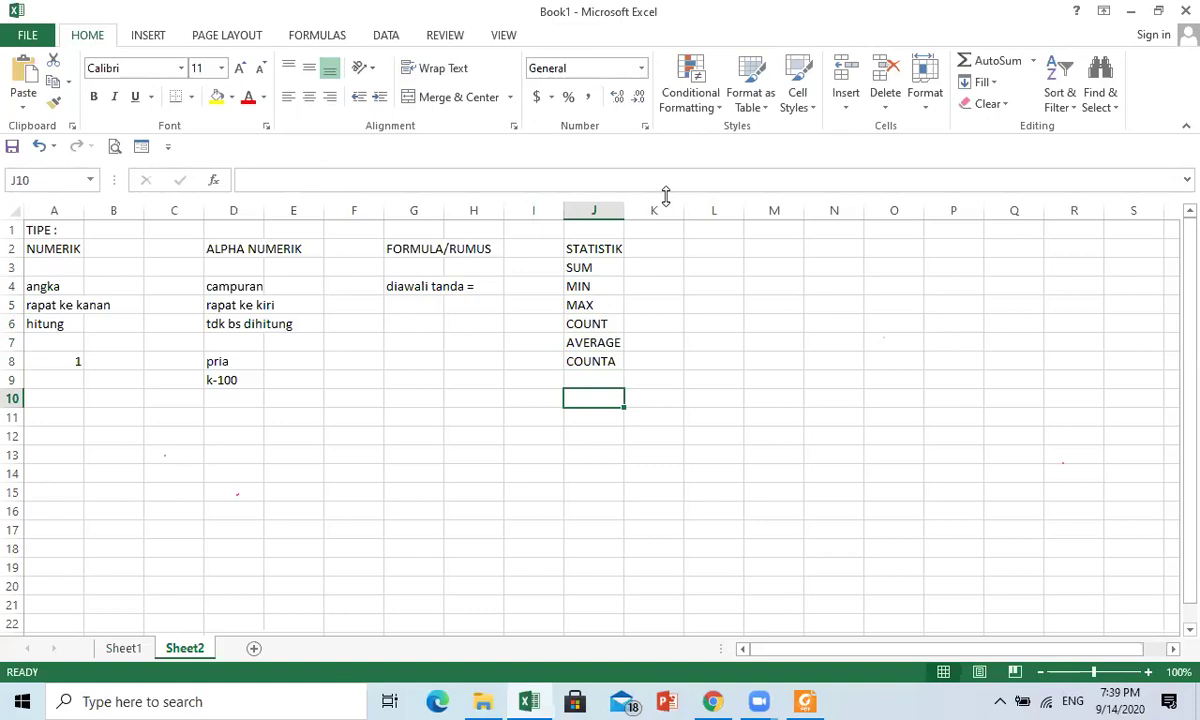
text(LO)
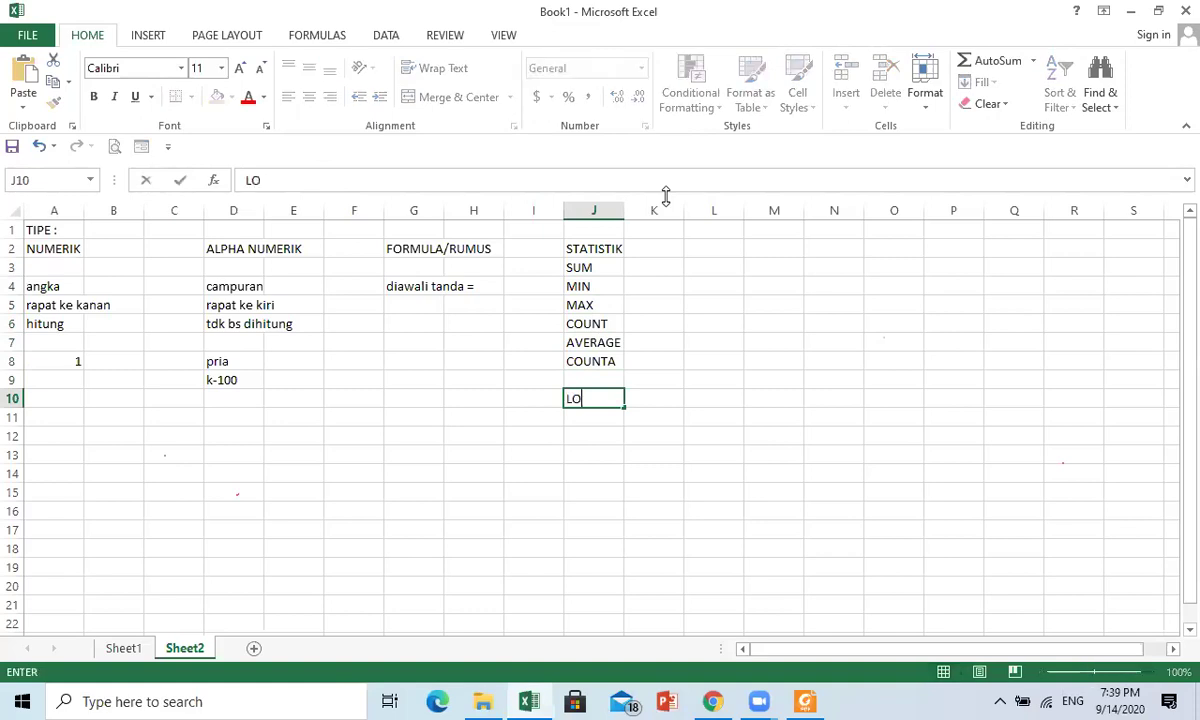
text(GIKA/IF)
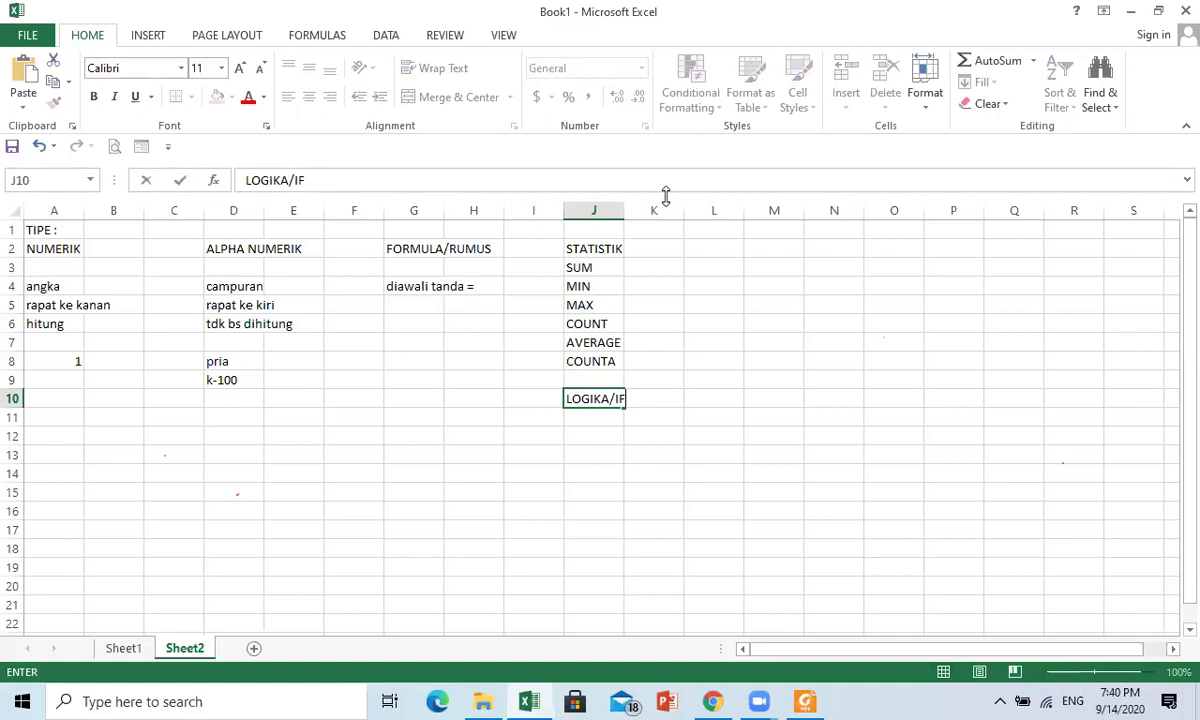
key(Return)
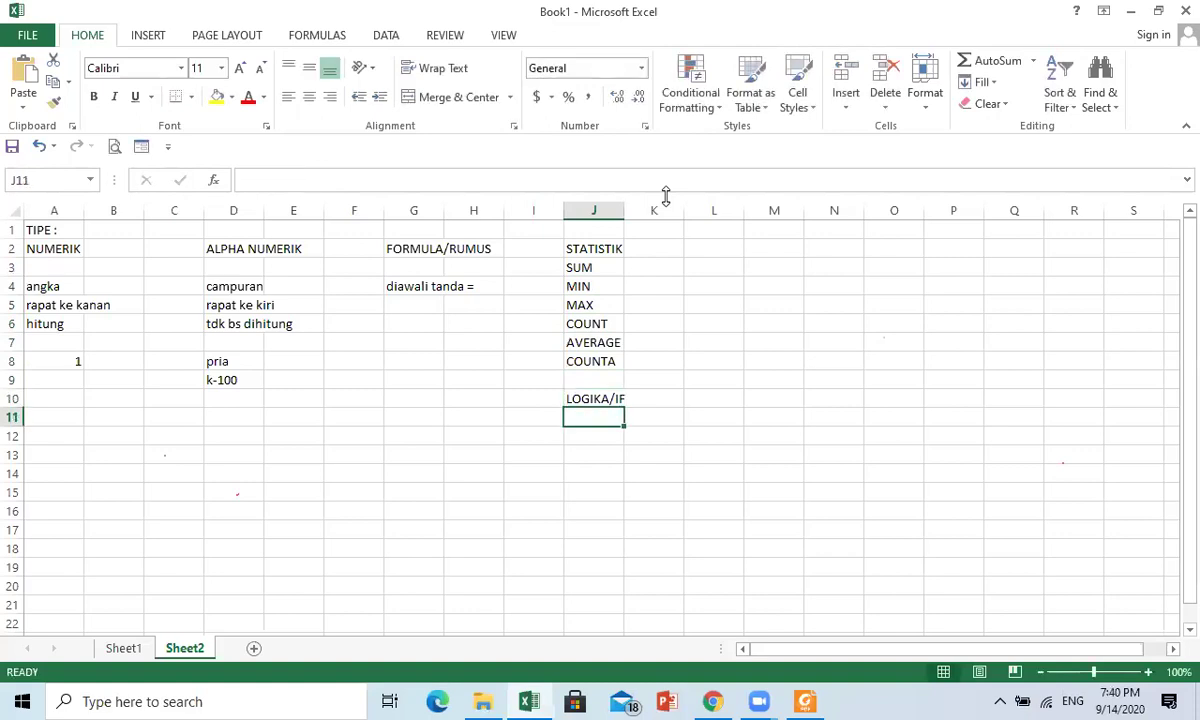
- Enter the types "TUNGGAL" and "MAJEMUK" in cells J11 and J12 under the LOGIKA/IF heading
key(Up)
key(Down)
key(Up)
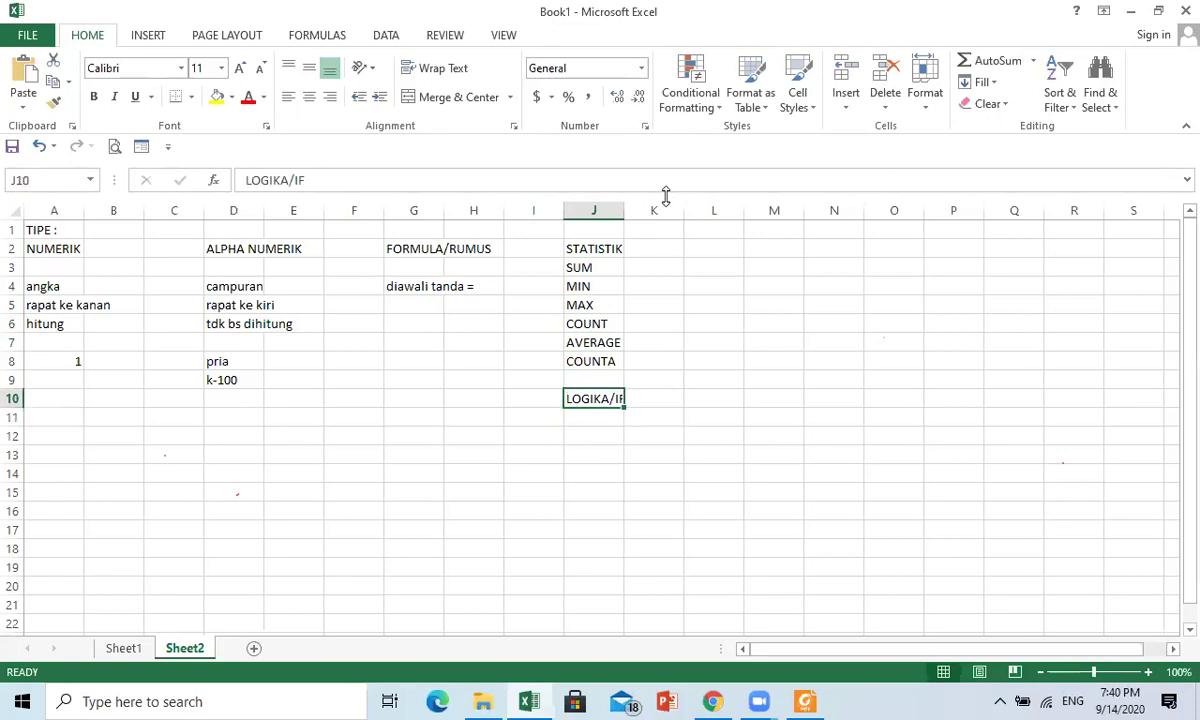
key(Down)
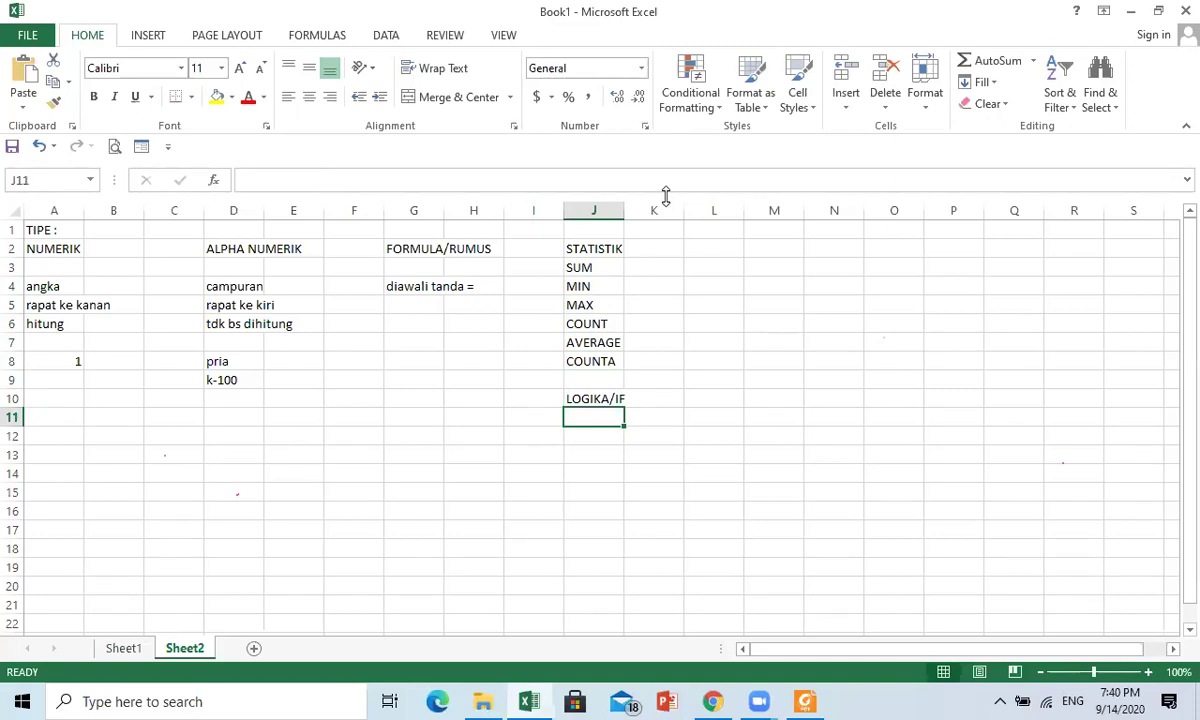
text(TUNGGAL)
key(Return)
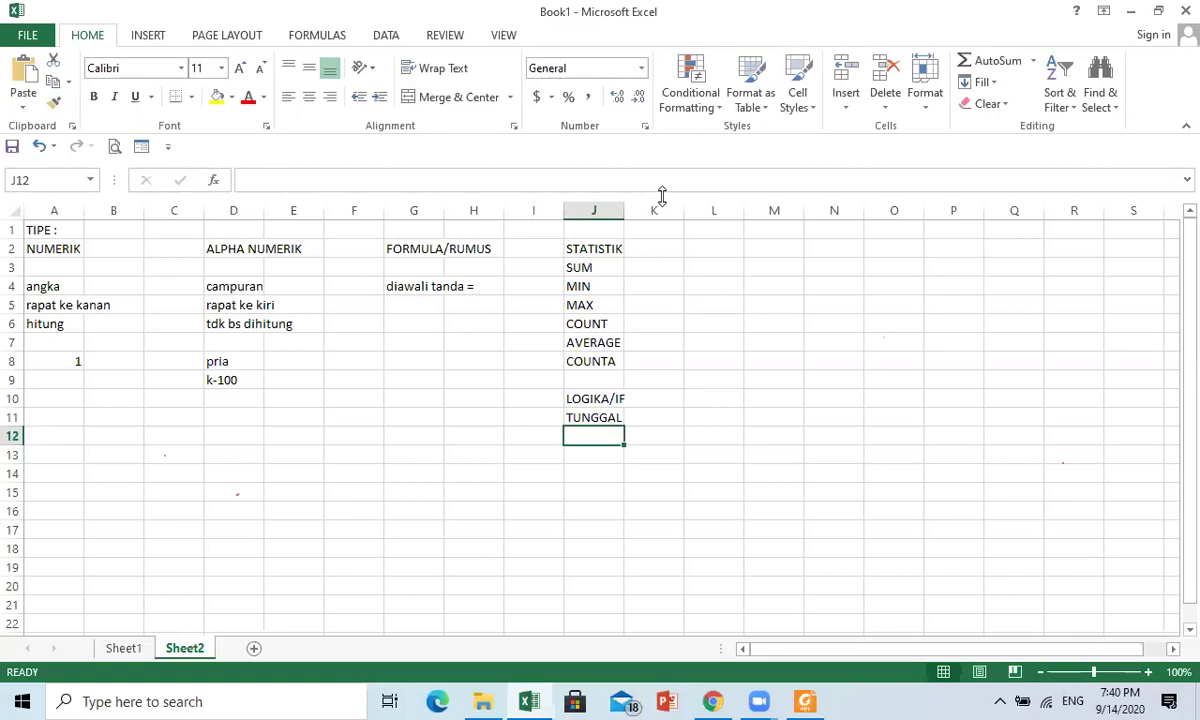
text(MAJEMUK)
key(Return)
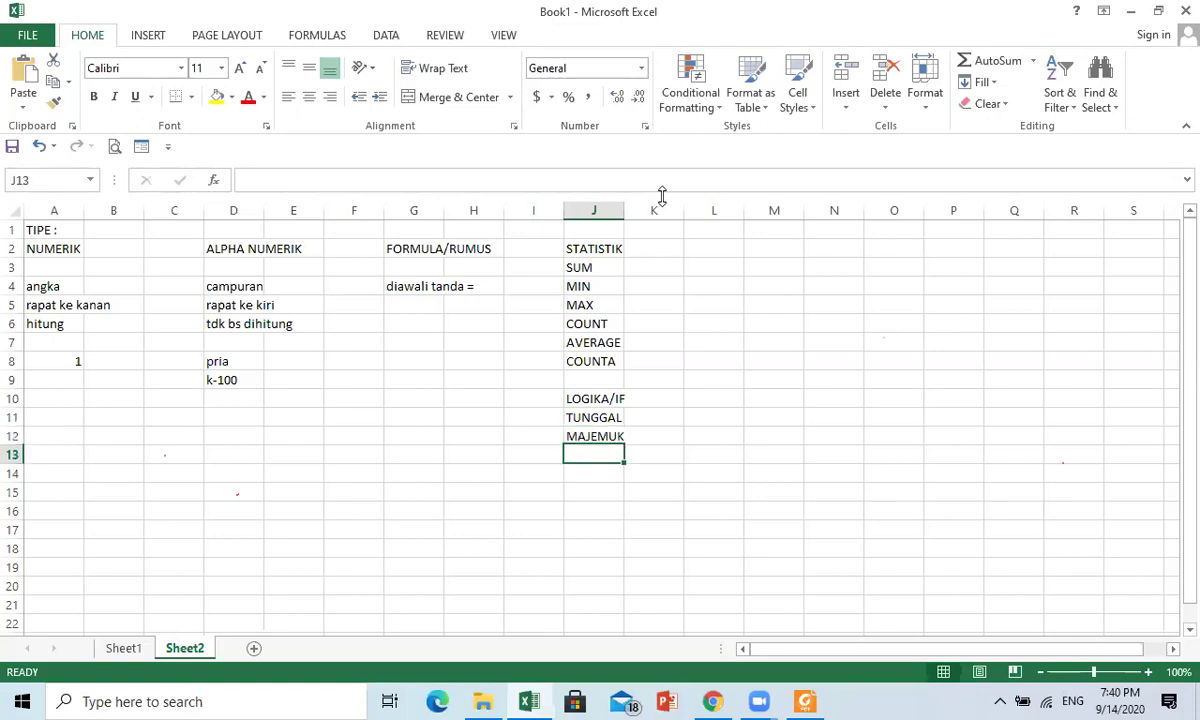
- Add the logical operators "AND" and "OR" in cells J13 and J14 below MAJEMUK
text(AND)
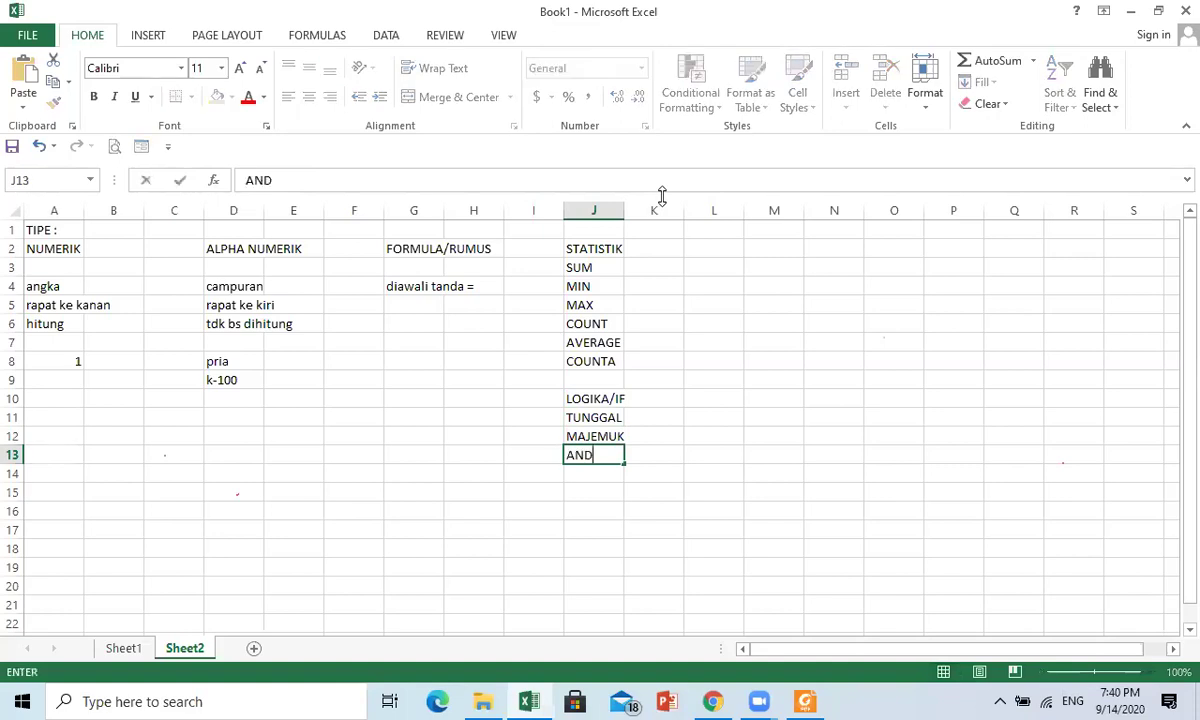
key(Return)
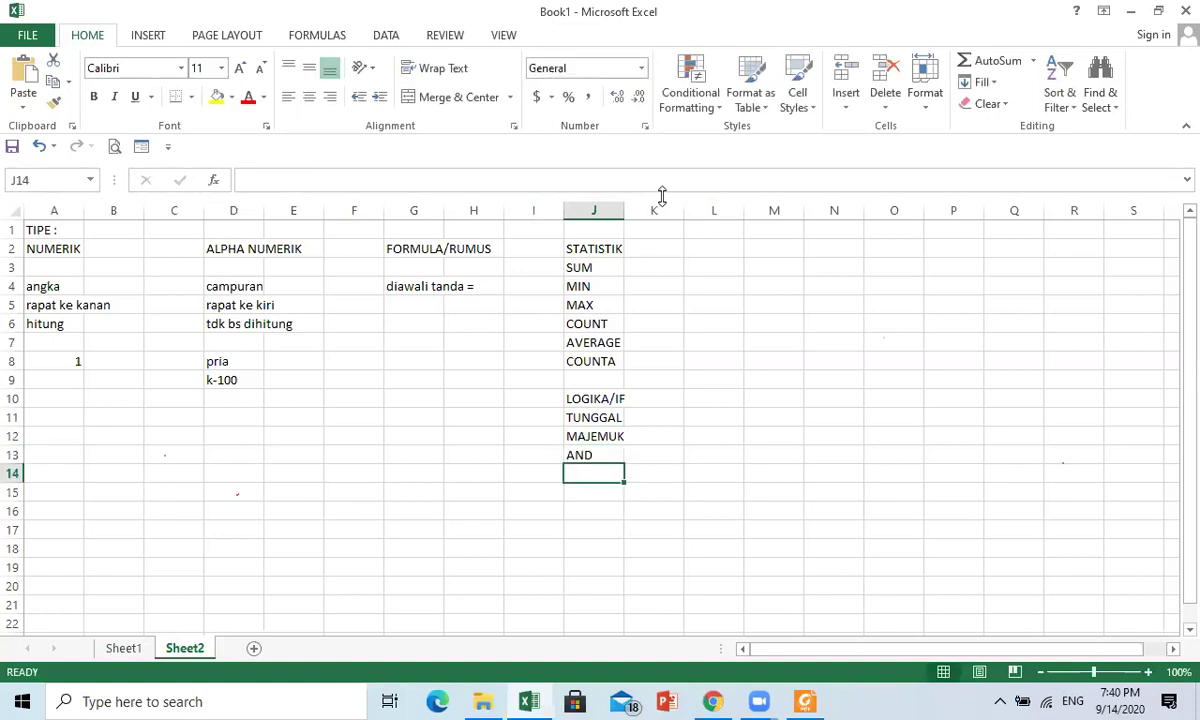
text(OR)
key(Return)
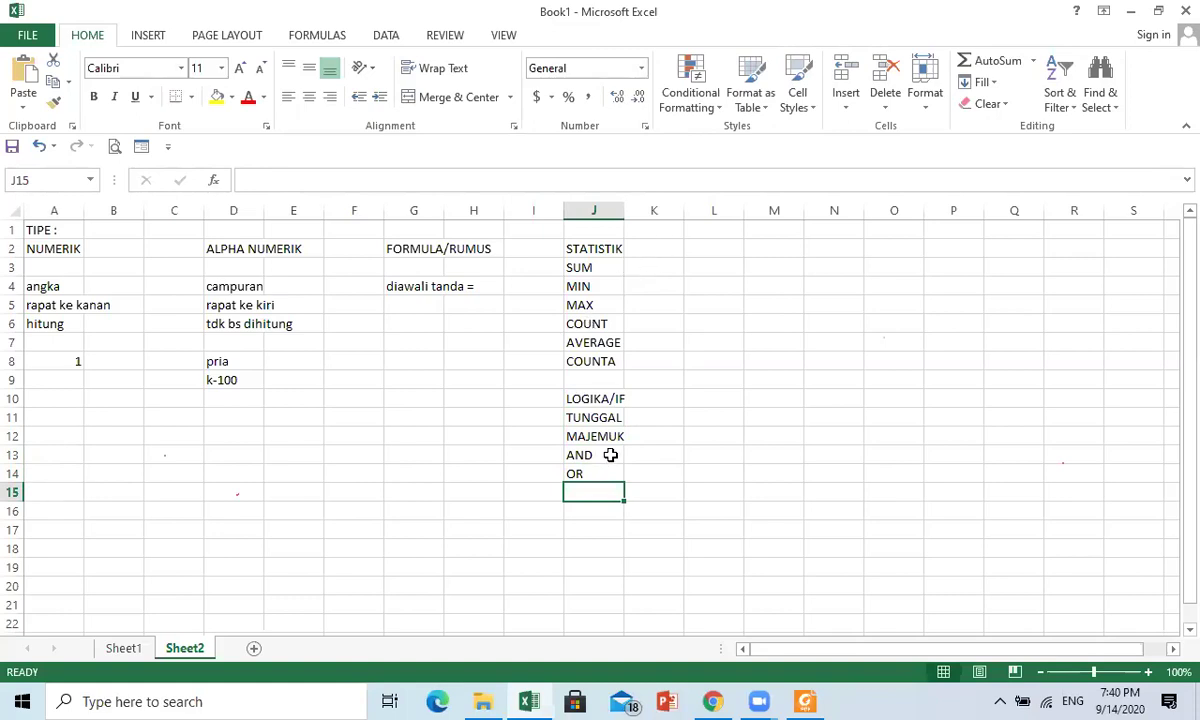
click(442, 488)
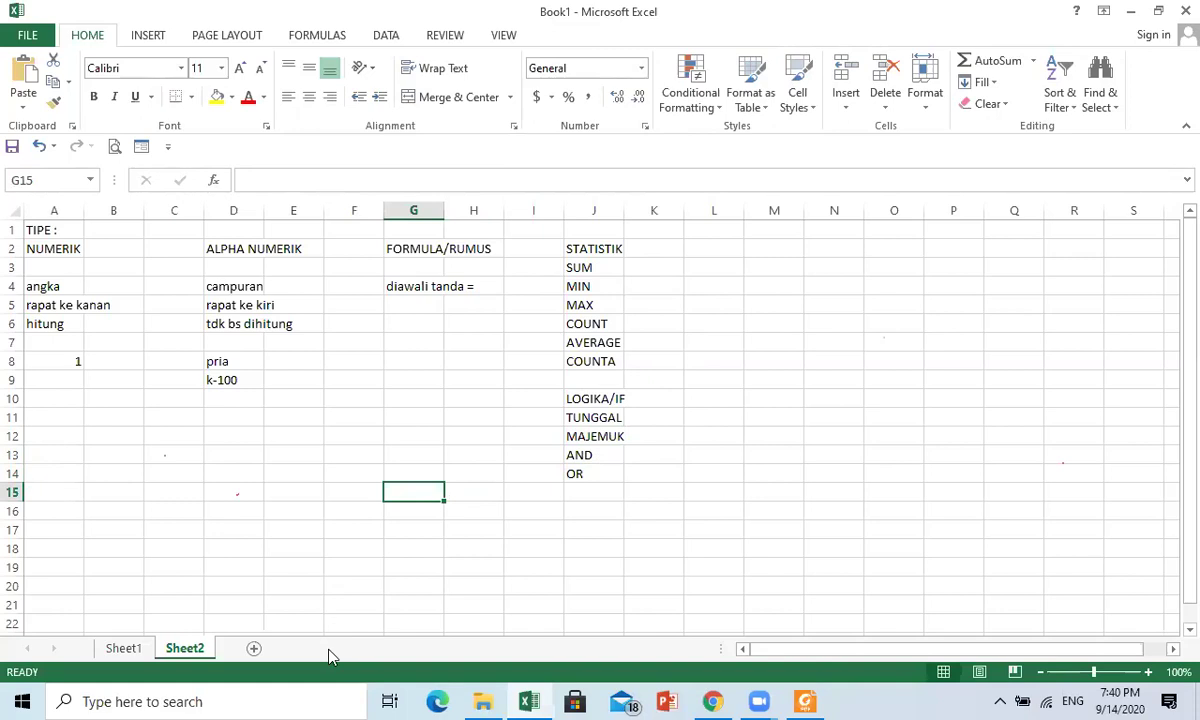
- Add a new worksheet and enter the column headings "NO" and "NAMA" in cells A1 and B1
click(254, 650)
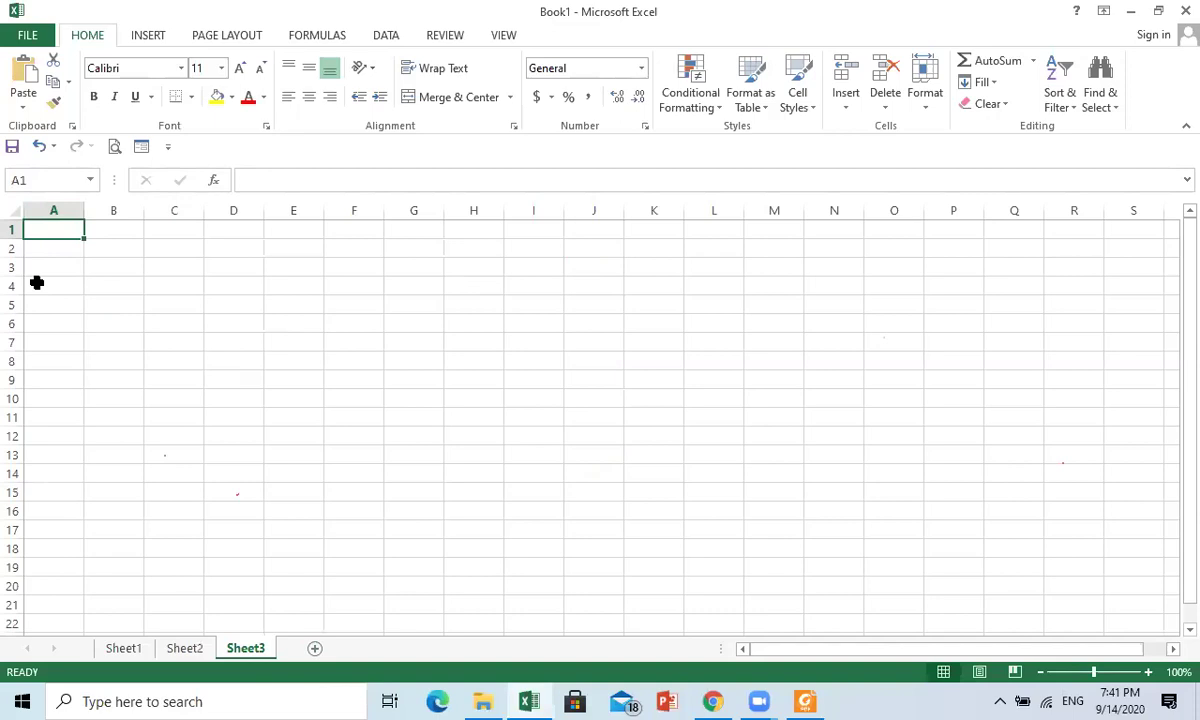
text(NO)
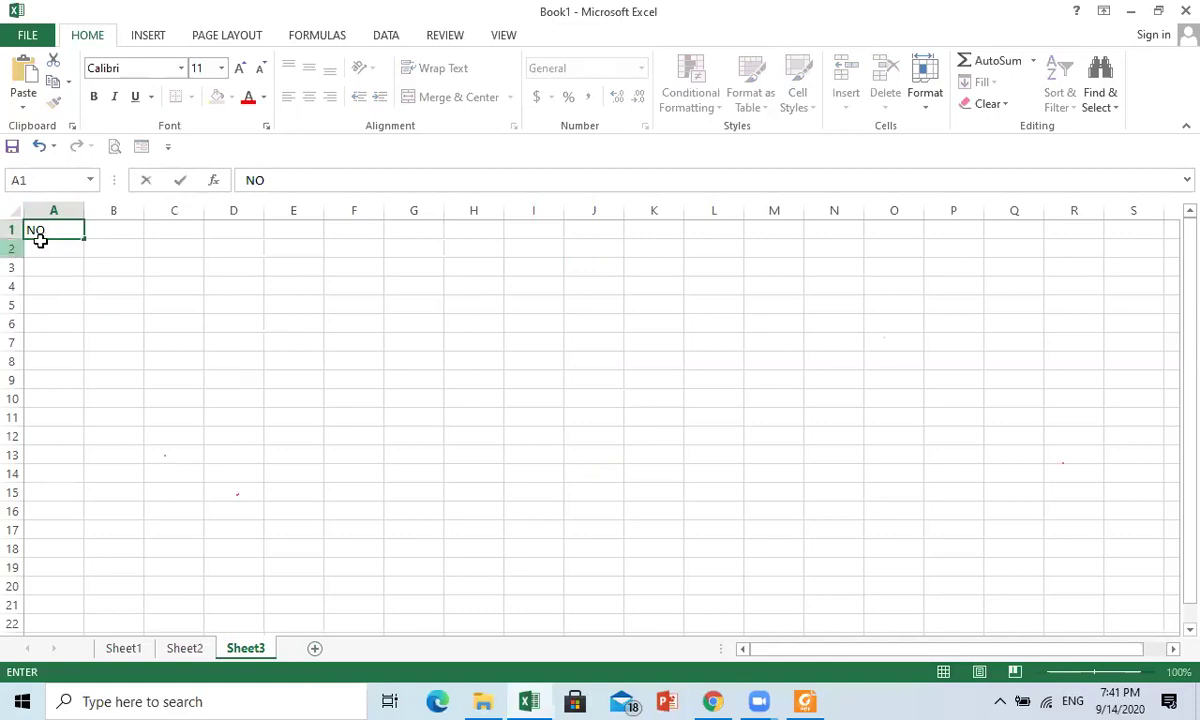
click(125, 229)
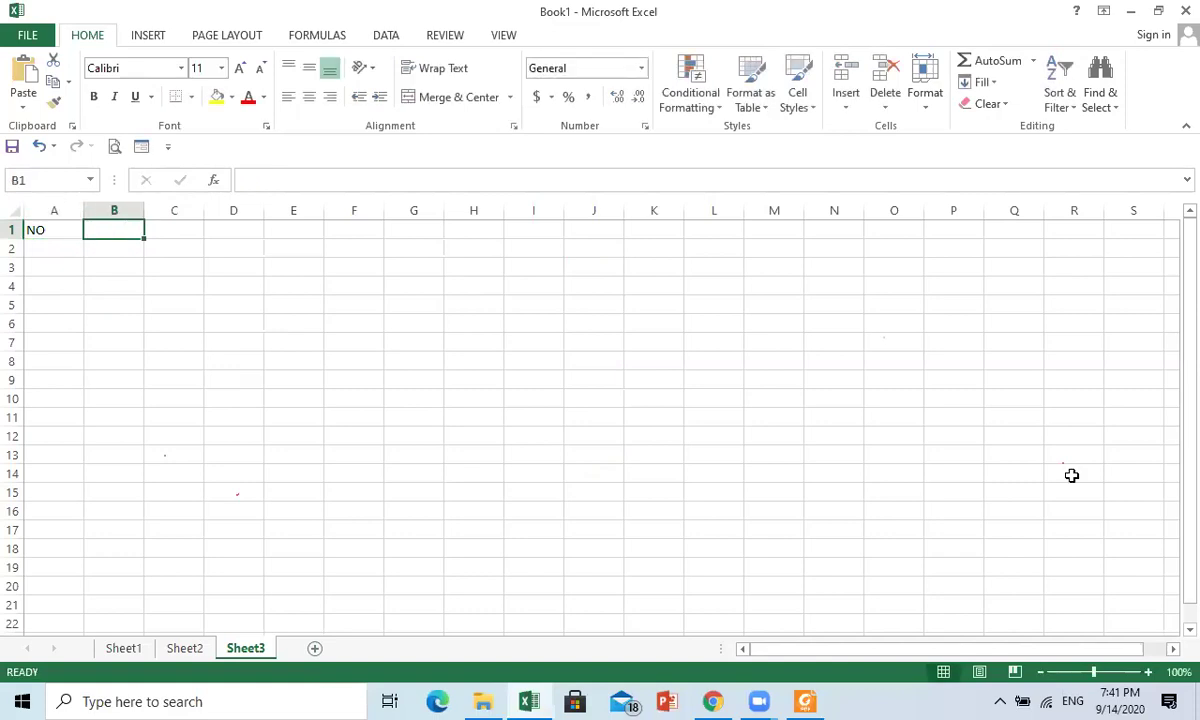
text(NAMA)
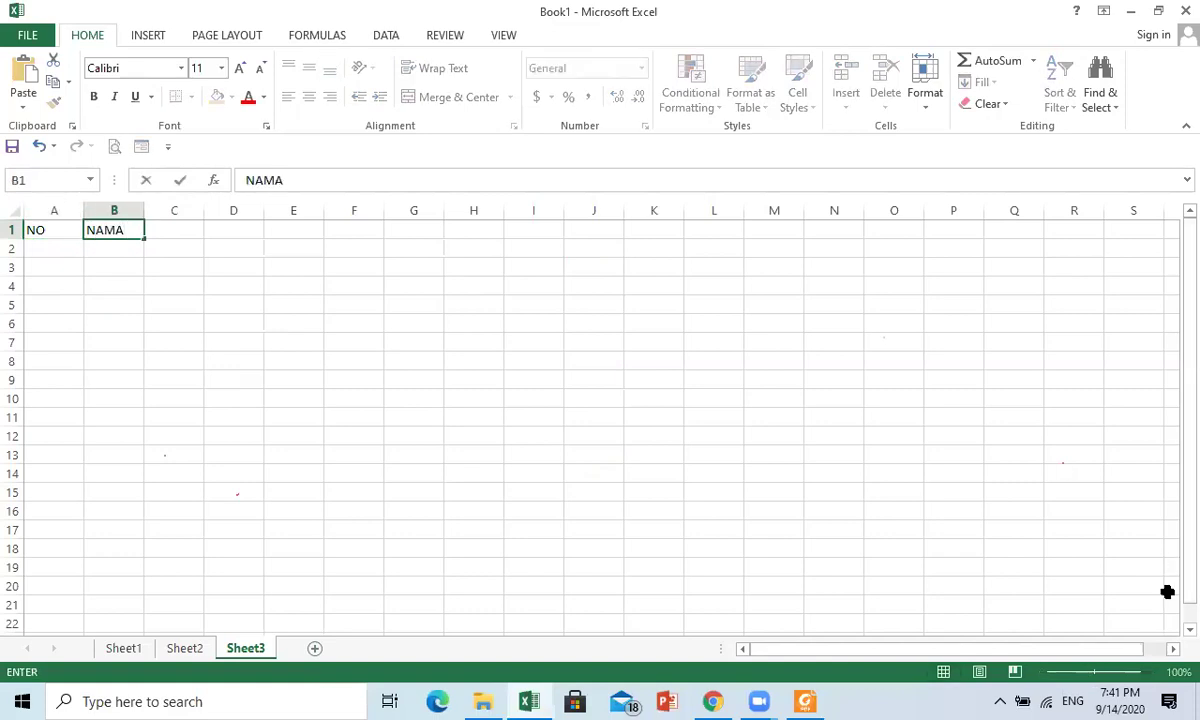
key(Tab)
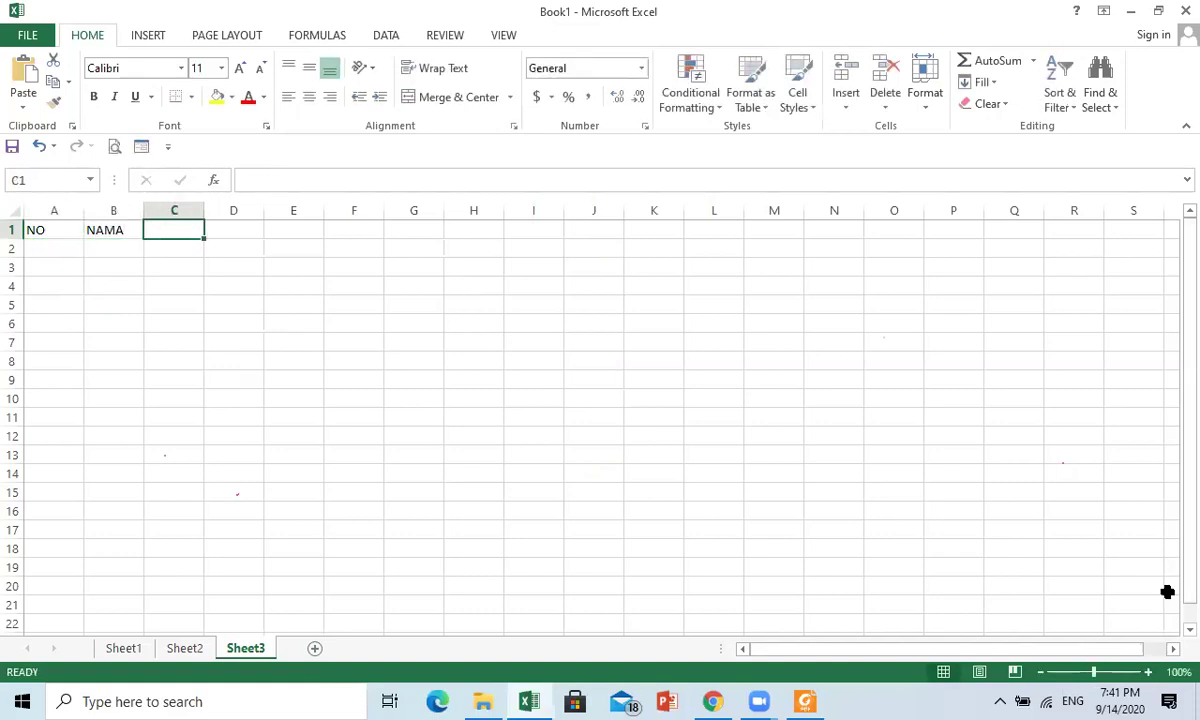
- Enter the column headings "NILAI TEORI" and "NILAI PRAKTIK" in cells C1 and D1
text(NILAI)
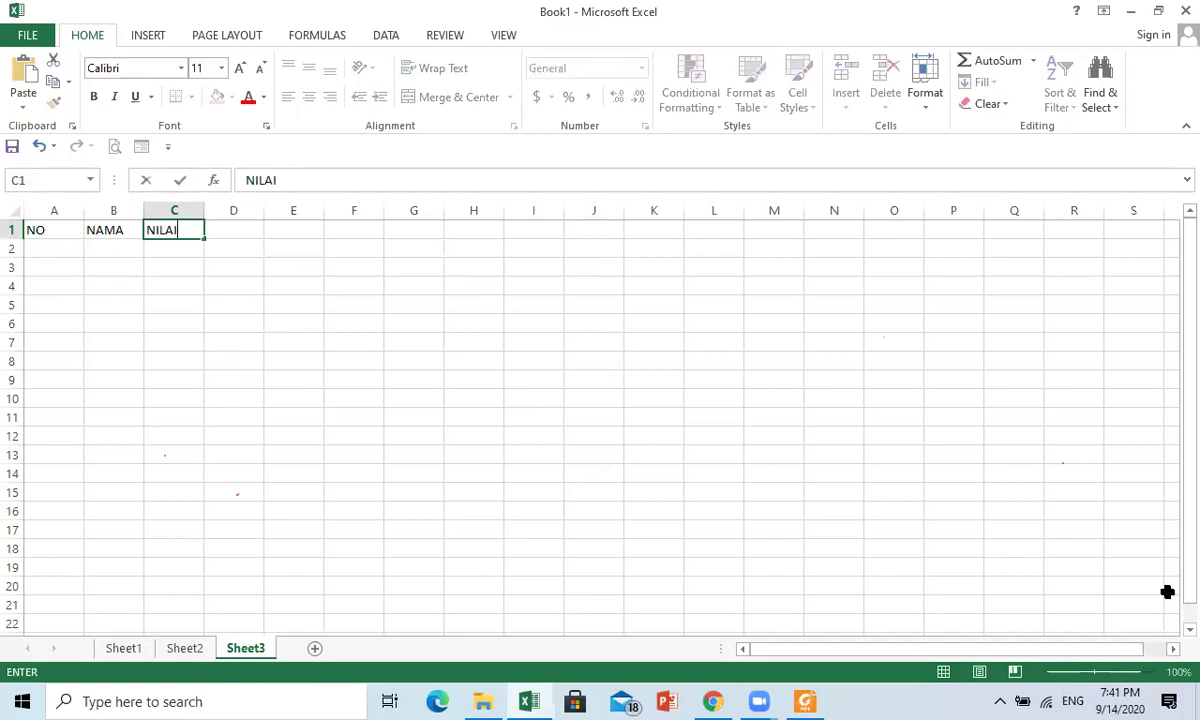
text( TEORI)
key(Tab)
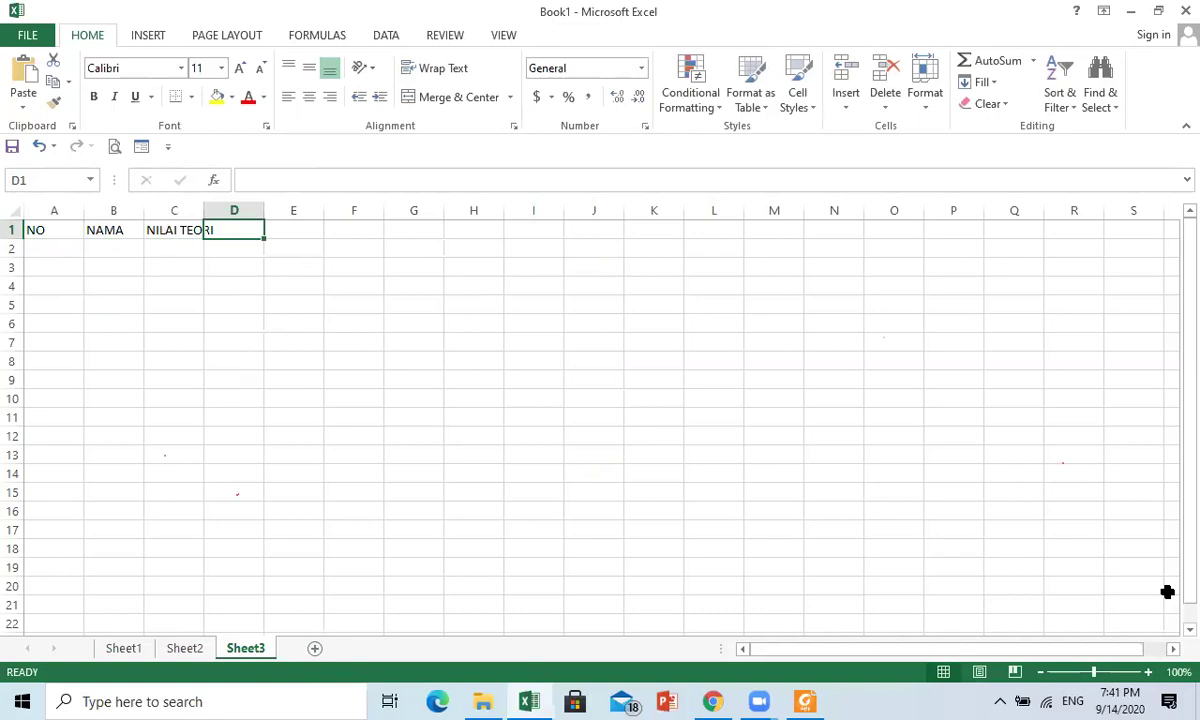
text(NILAI)
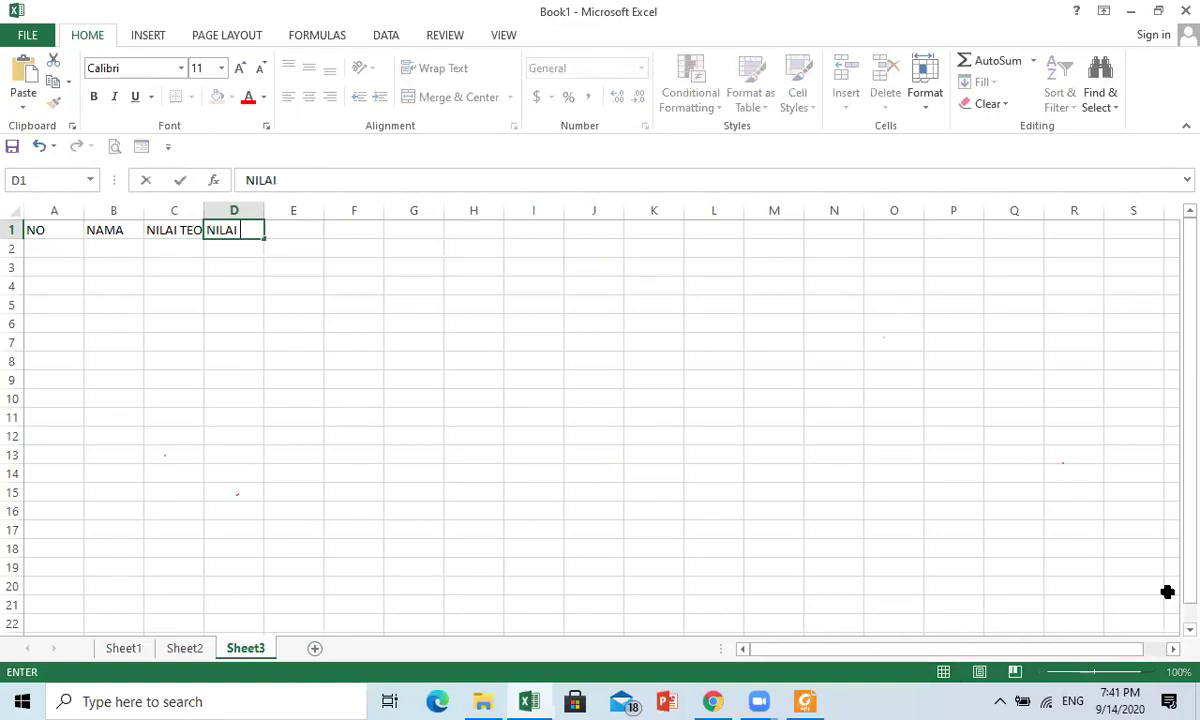
text( PRAKTIK)
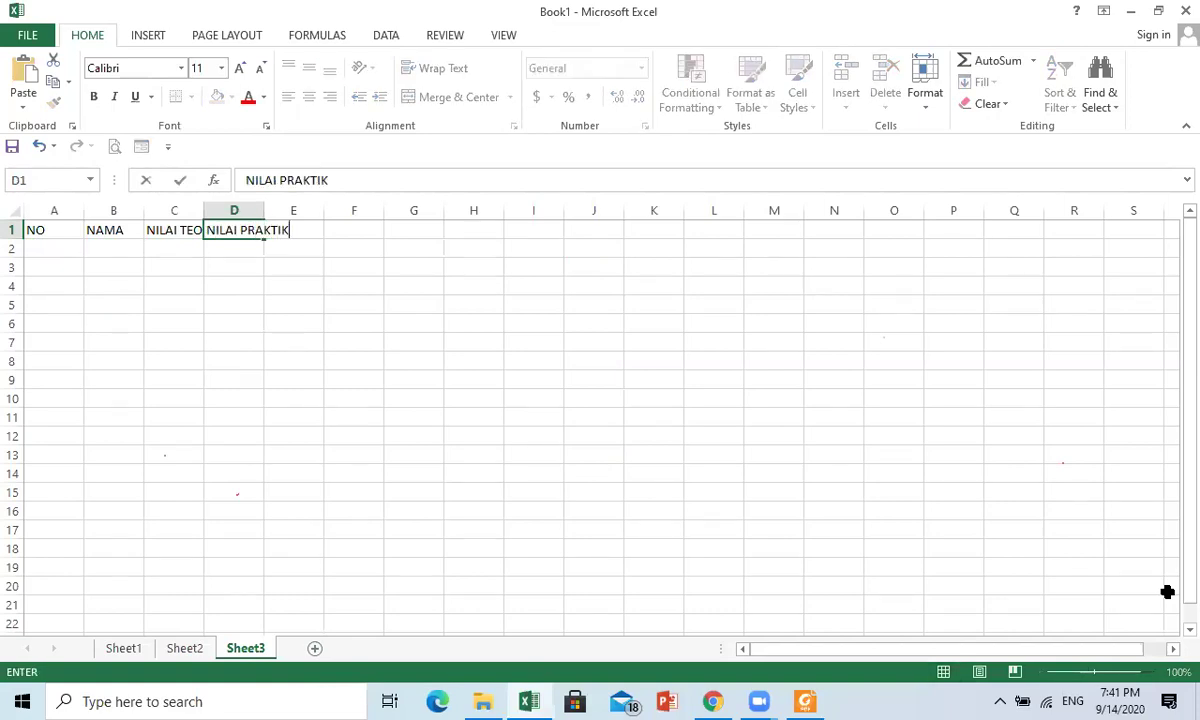
key(Return)
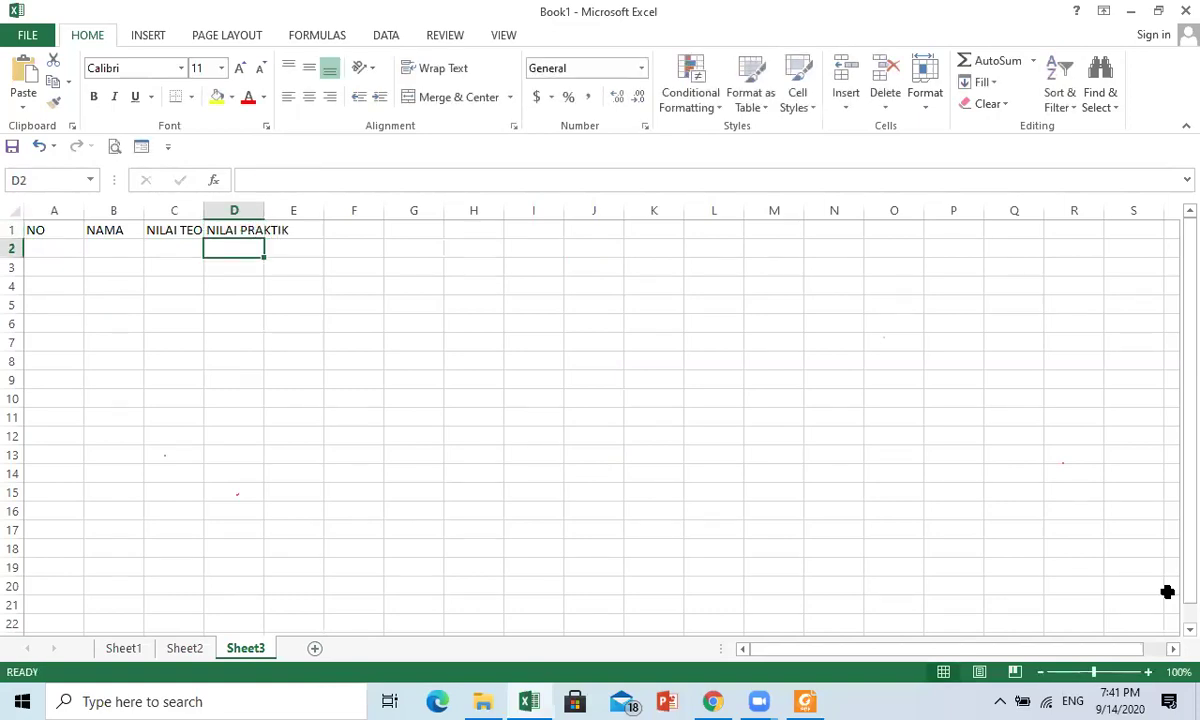
click(779, 699)
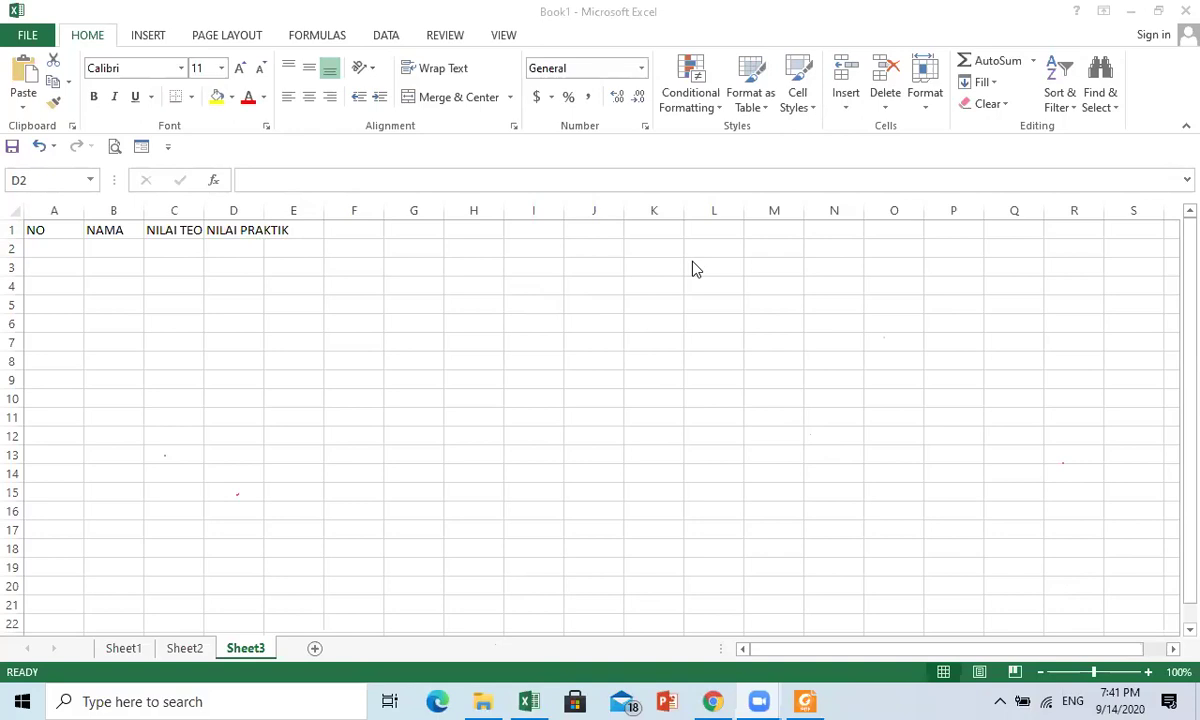
click(485, 273)
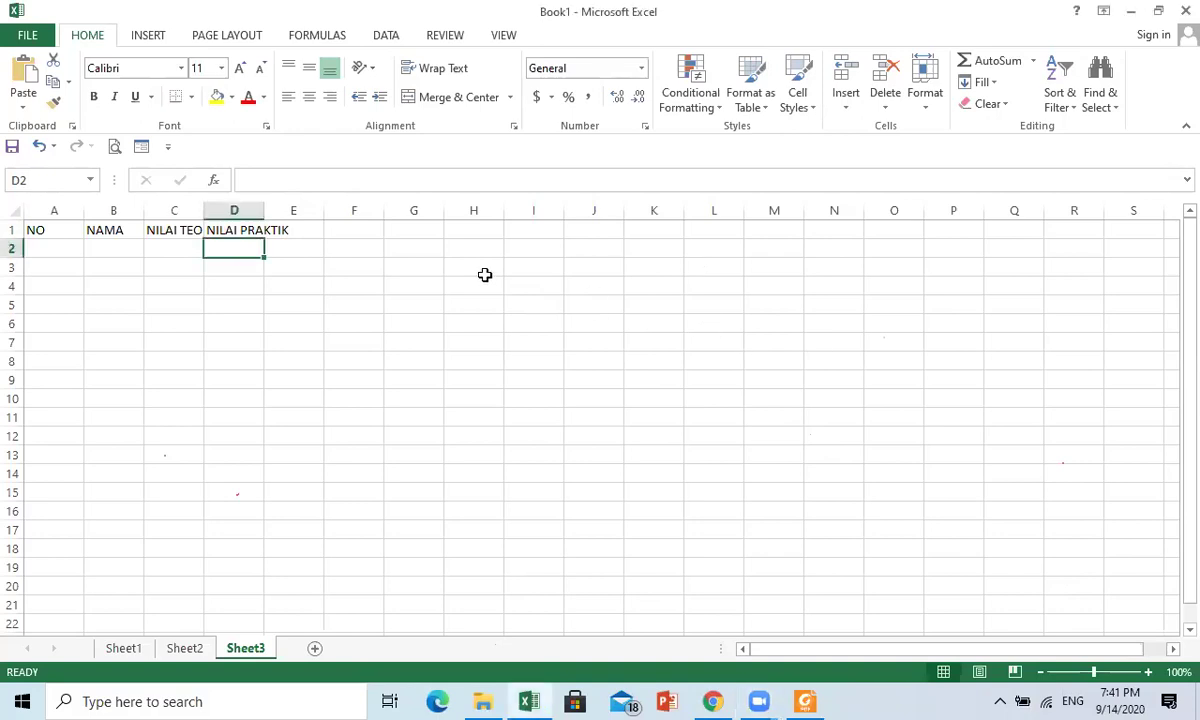
click(1170, 97)
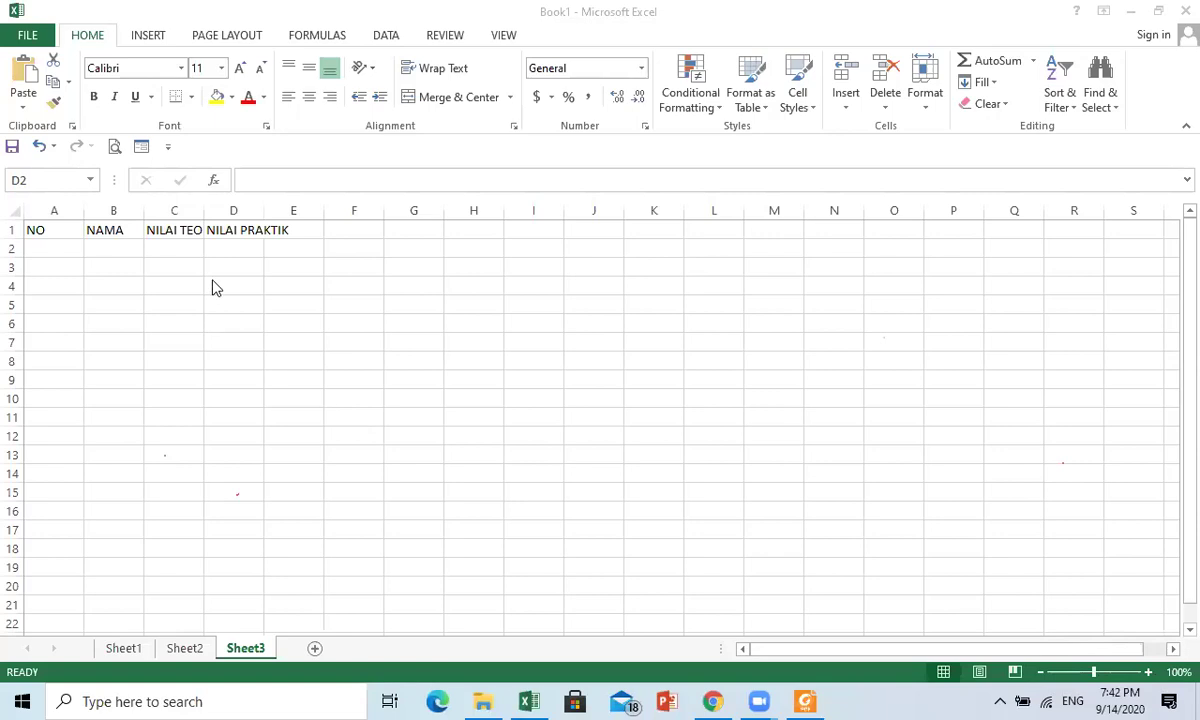
- Enlarge the worksheet to 175% zoom
click(1147, 674)
click(1147, 674)
click(1147, 674)
click(1148, 674)
click(1148, 674)
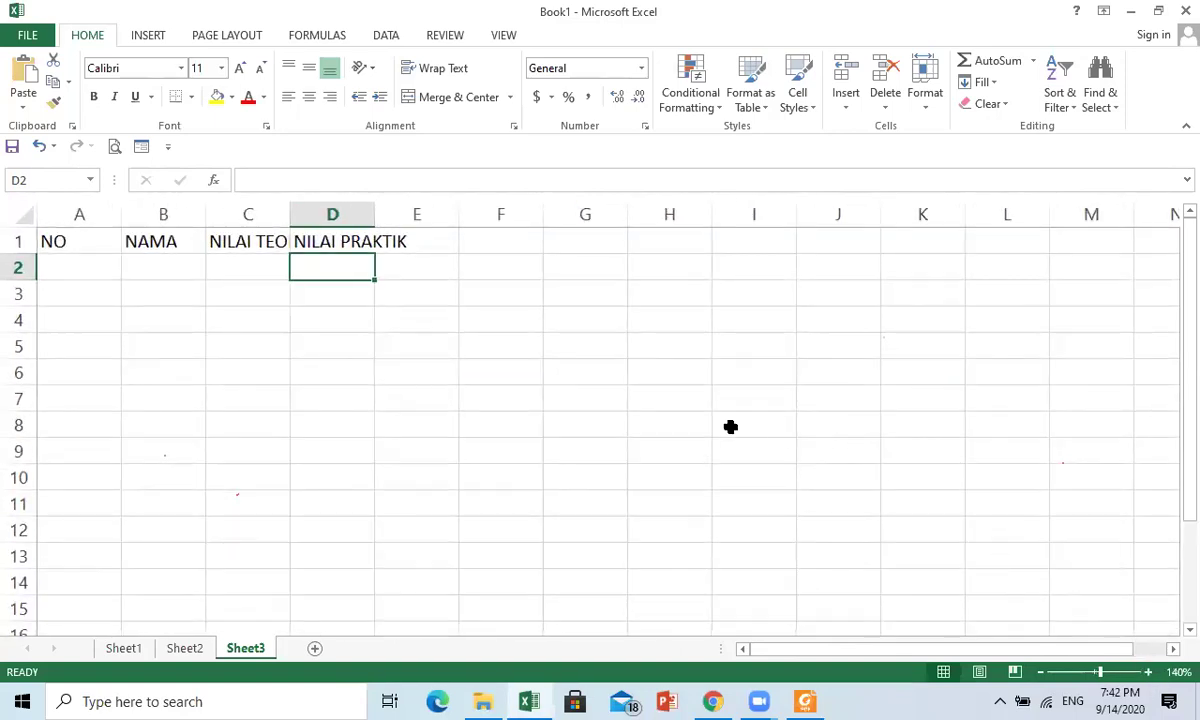
ctrl+scroll(668, 369, up, 5)
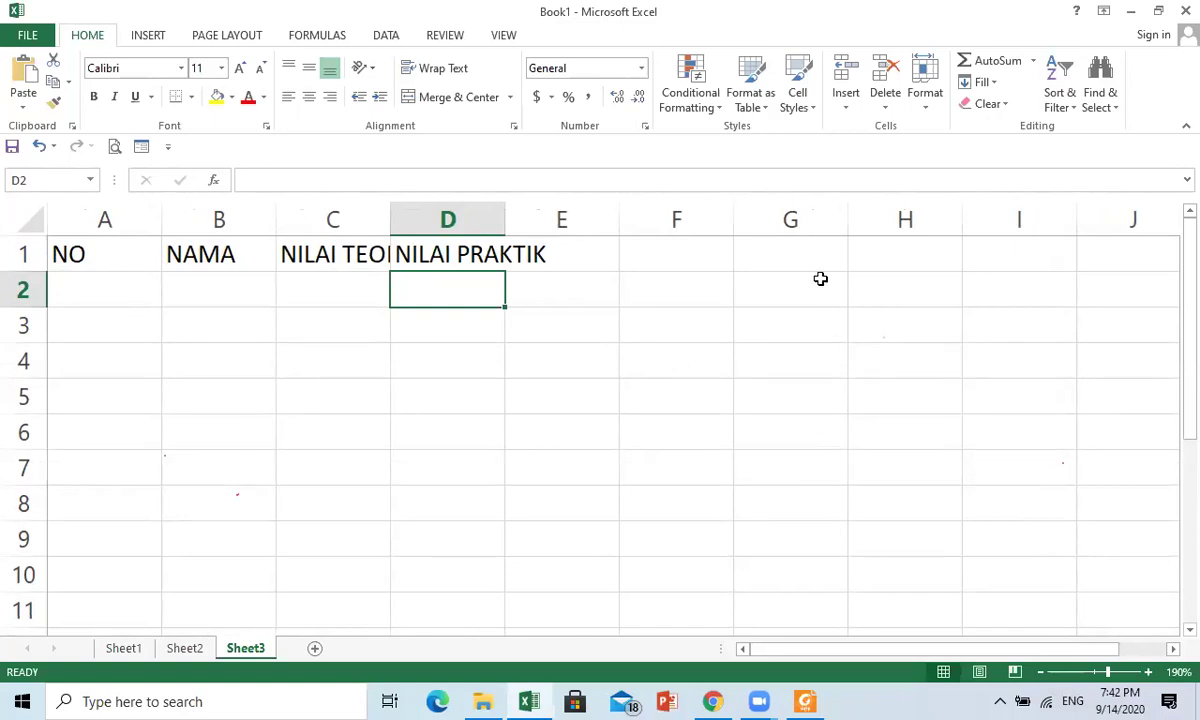
ctrl+scroll(653, 327, up, 2)
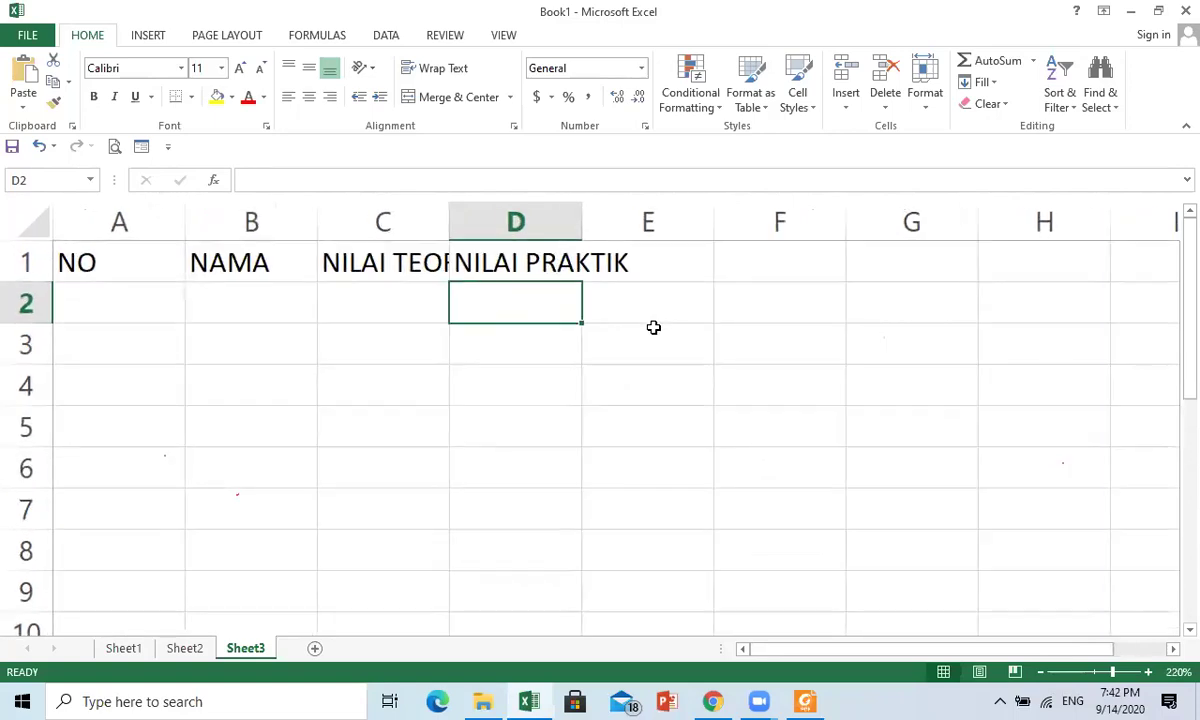
ctrl+scroll(653, 327, down, 1)
ctrl+scroll(653, 327, down, 2)
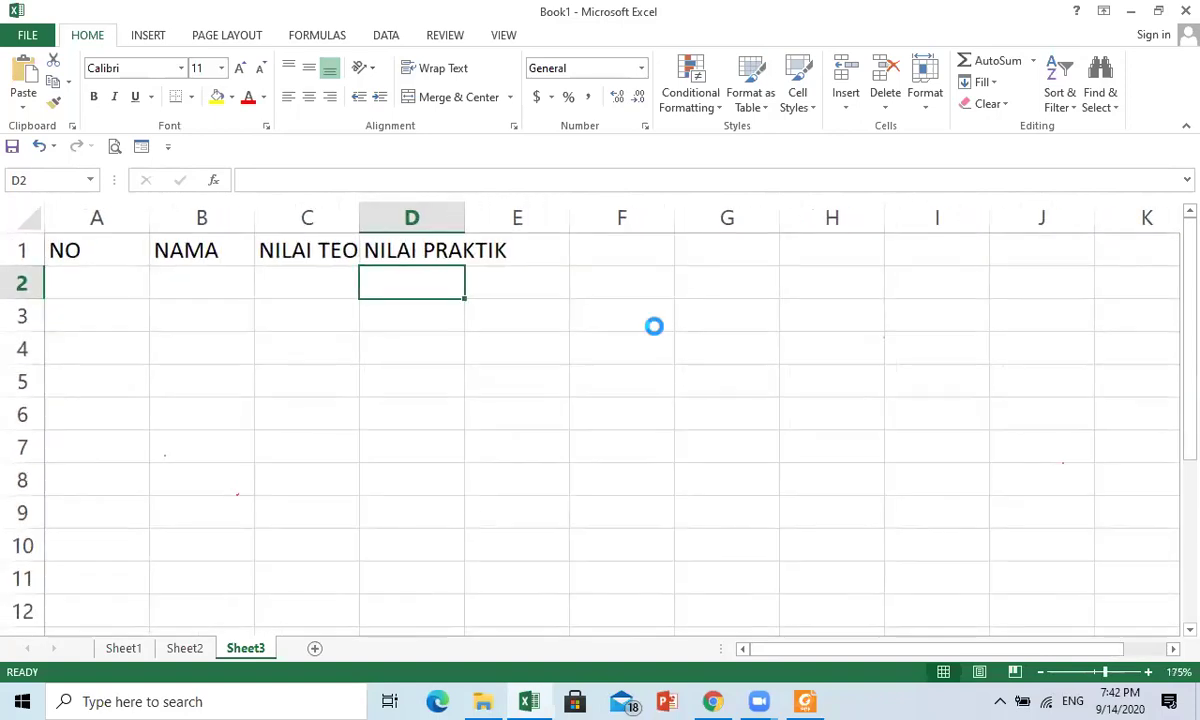
ctrl+scroll(653, 327, up, 1)
click(530, 343)
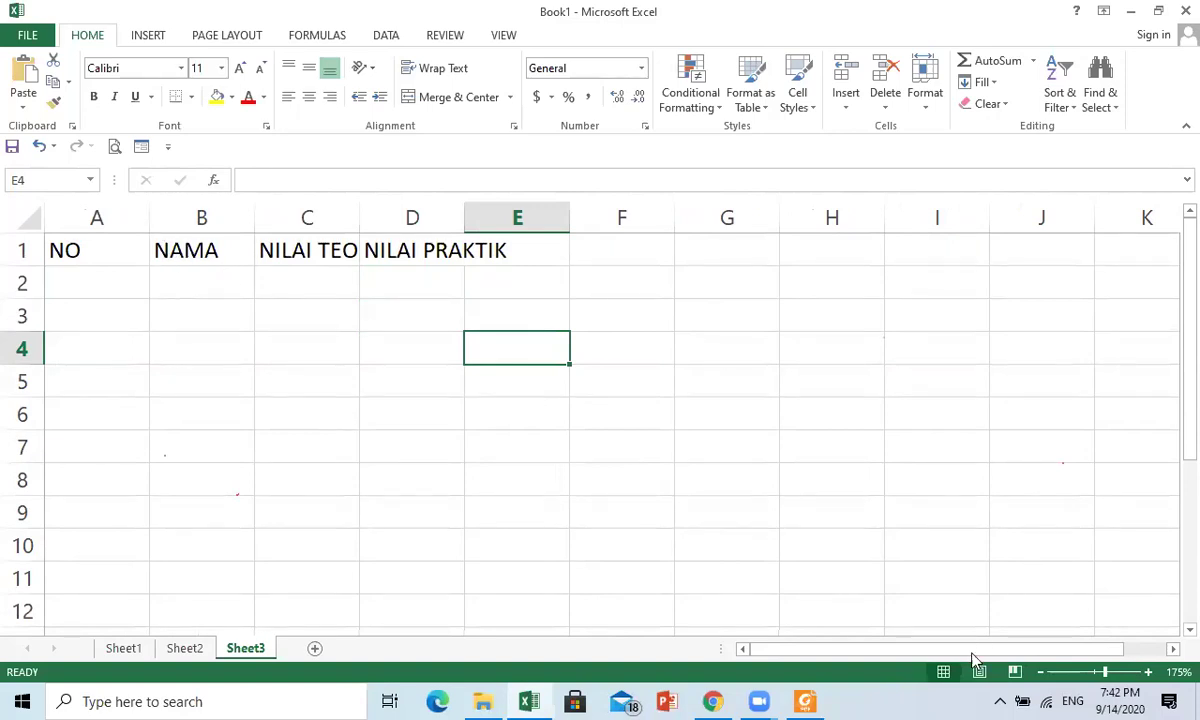
click(941, 669)
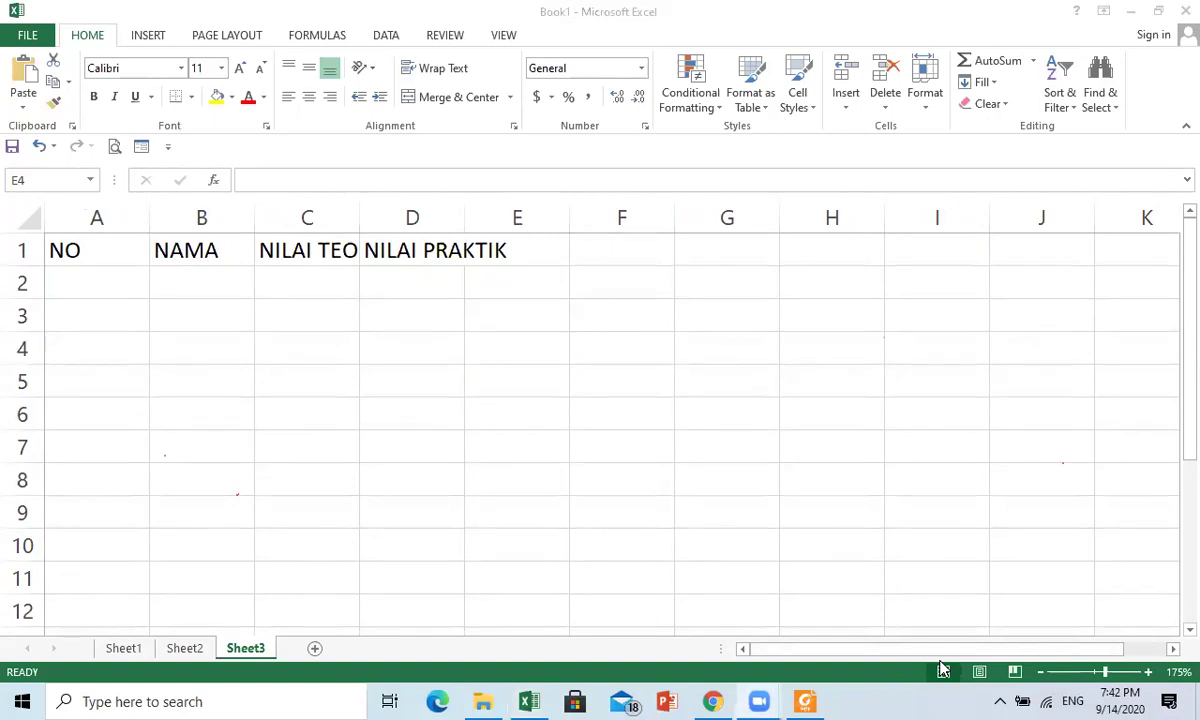
- Narrow column A to fit the NO heading and widen column B to about twice its width for the names
click(136, 290)
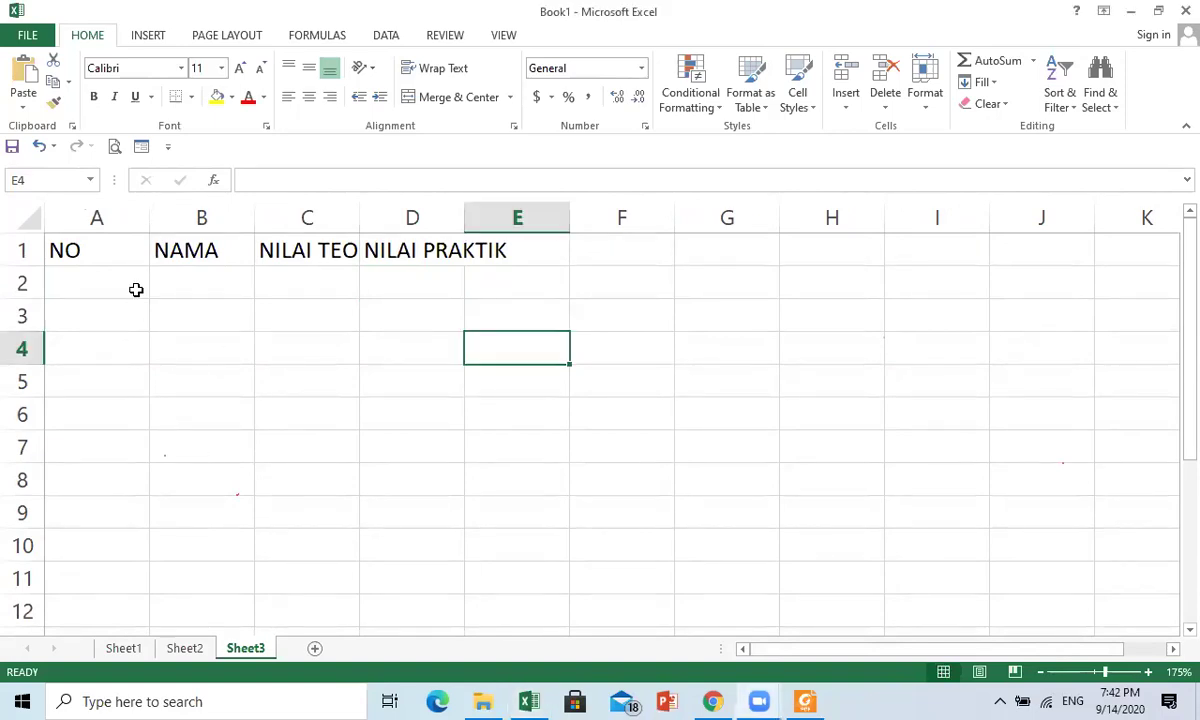
click(130, 282)
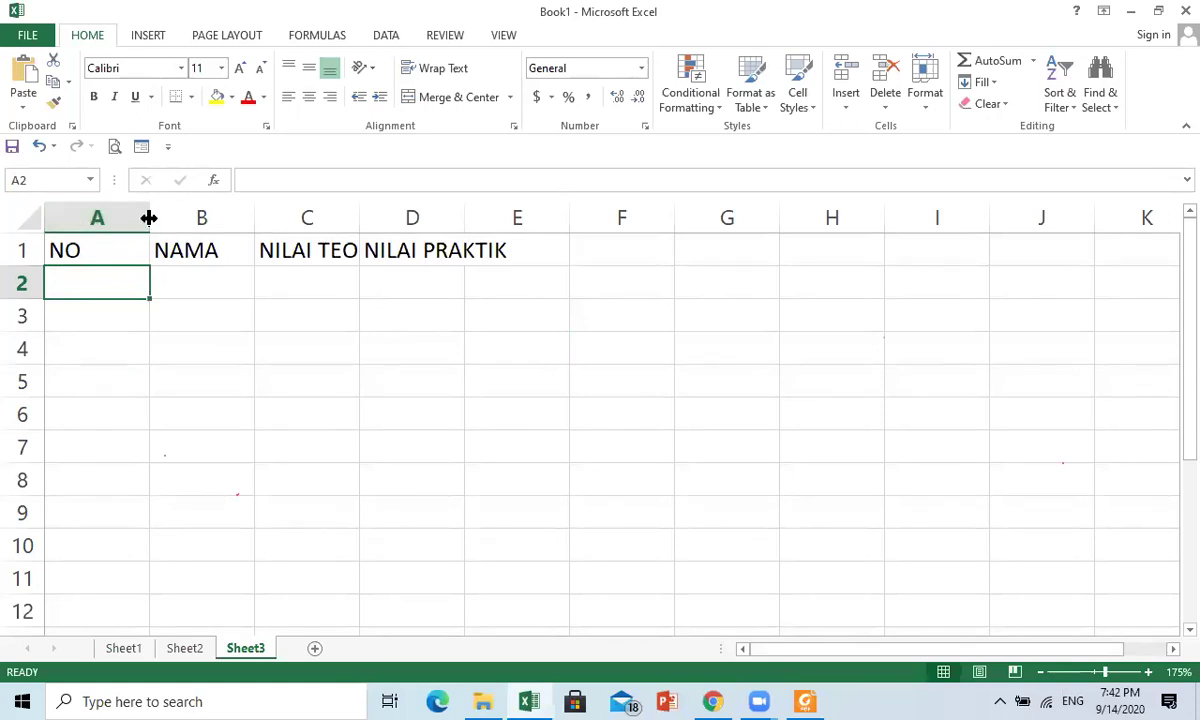
drag(150, 218, 91, 297)
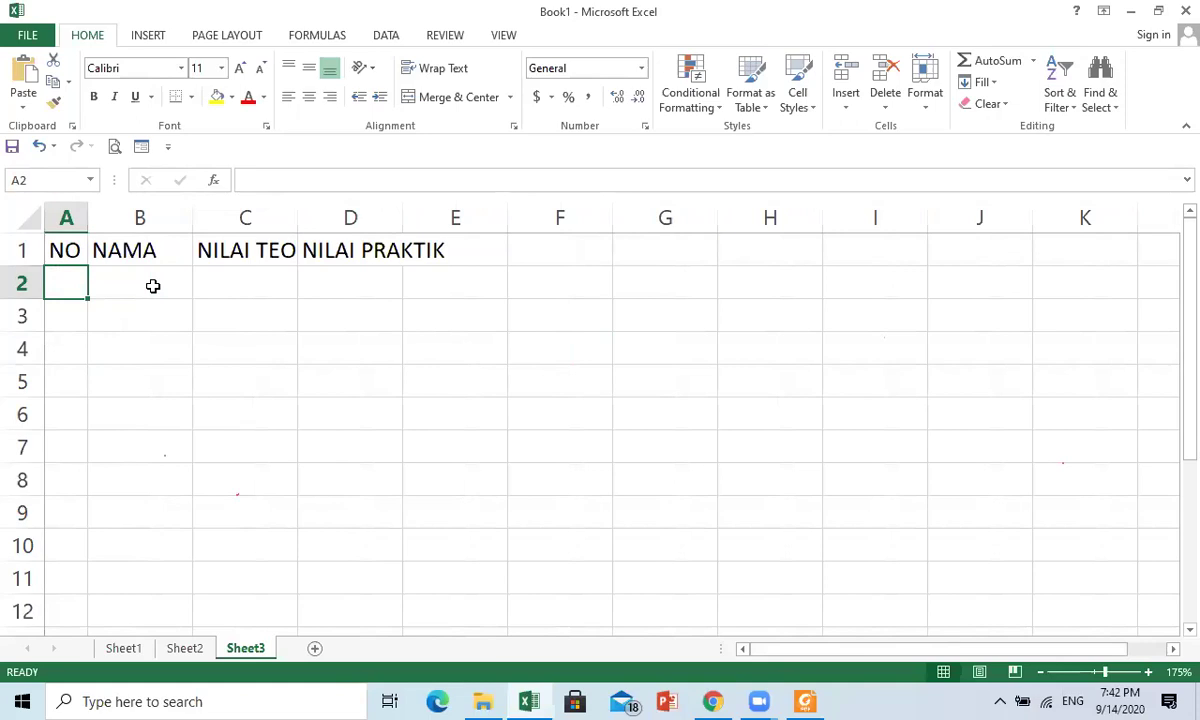
click(153, 286)
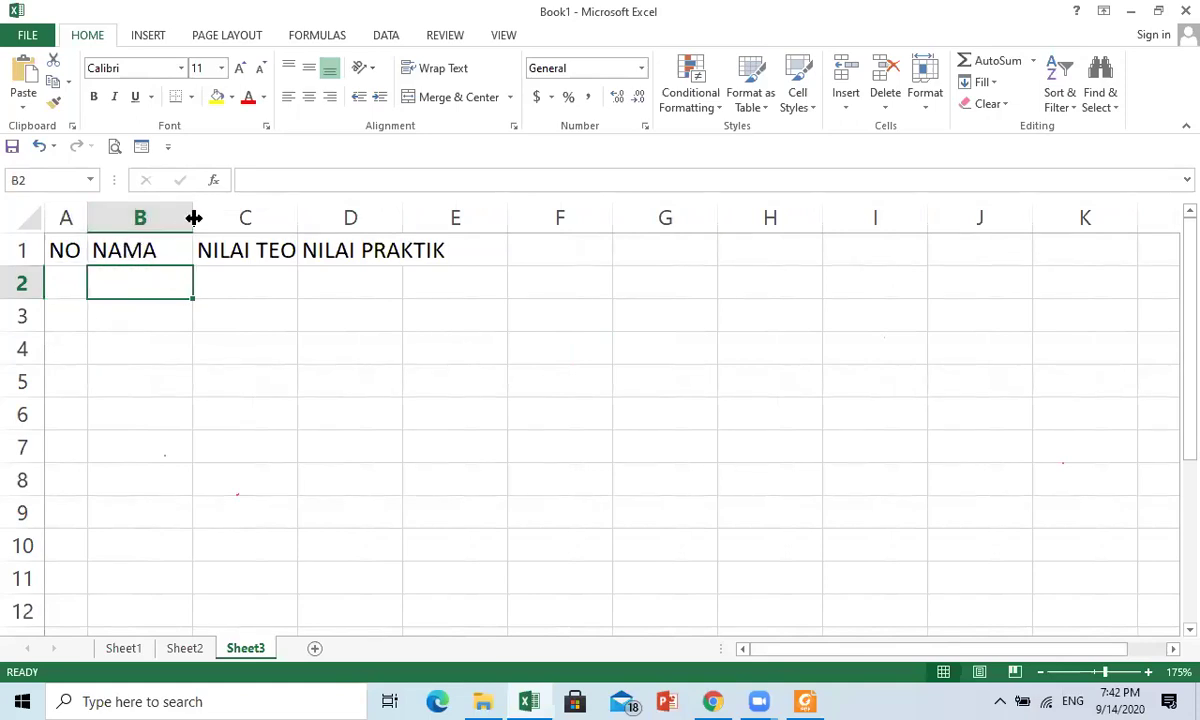
drag(194, 218, 296, 229)
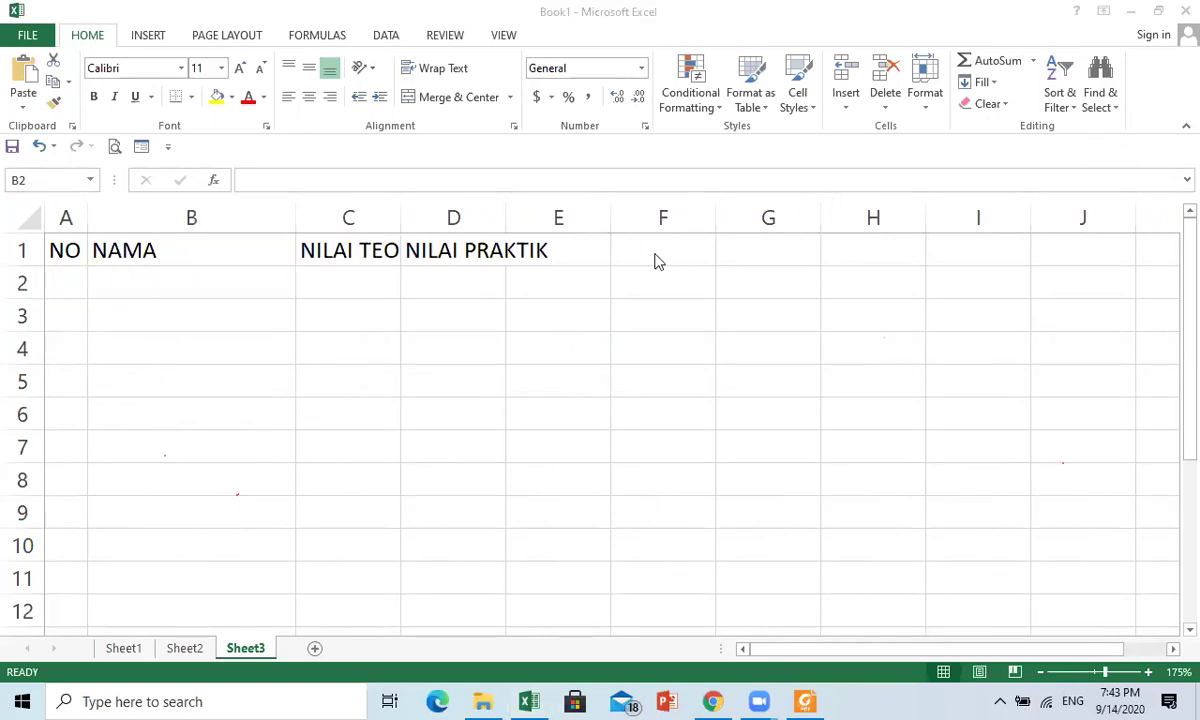
- Widen columns C and D so the headings NILAI TEORI and NILAI PRAKTIK fit inside their cells
click(367, 281)
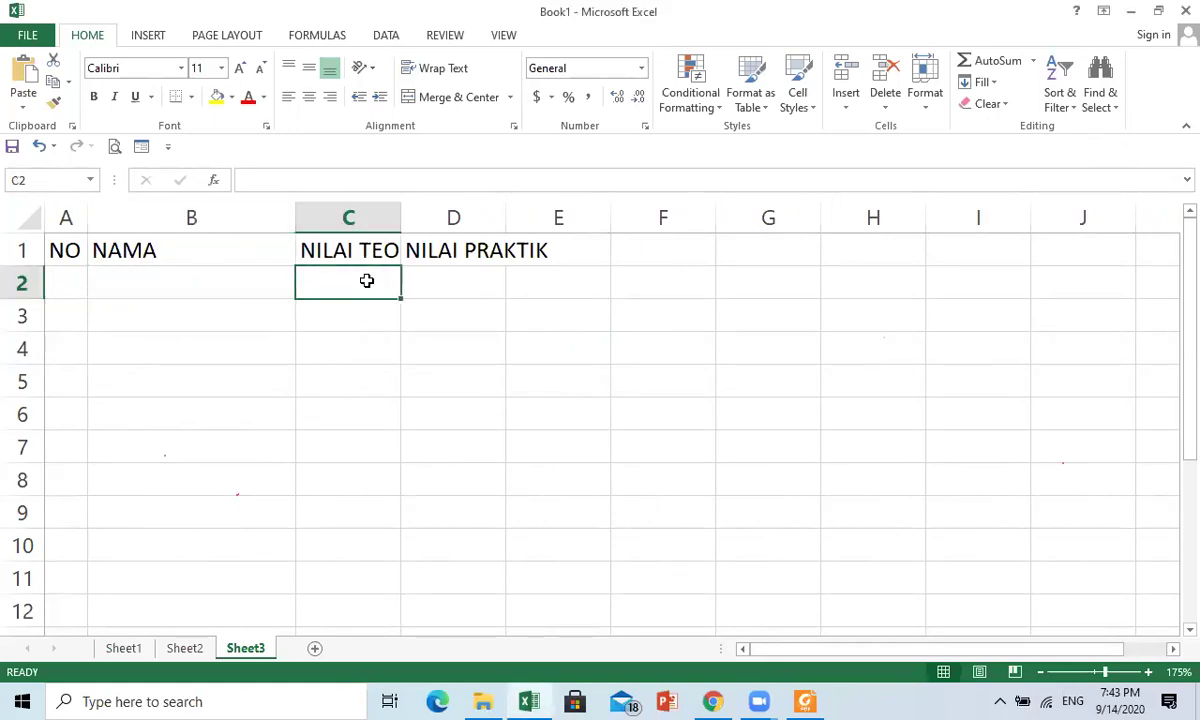
drag(430, 216, 483, 220)
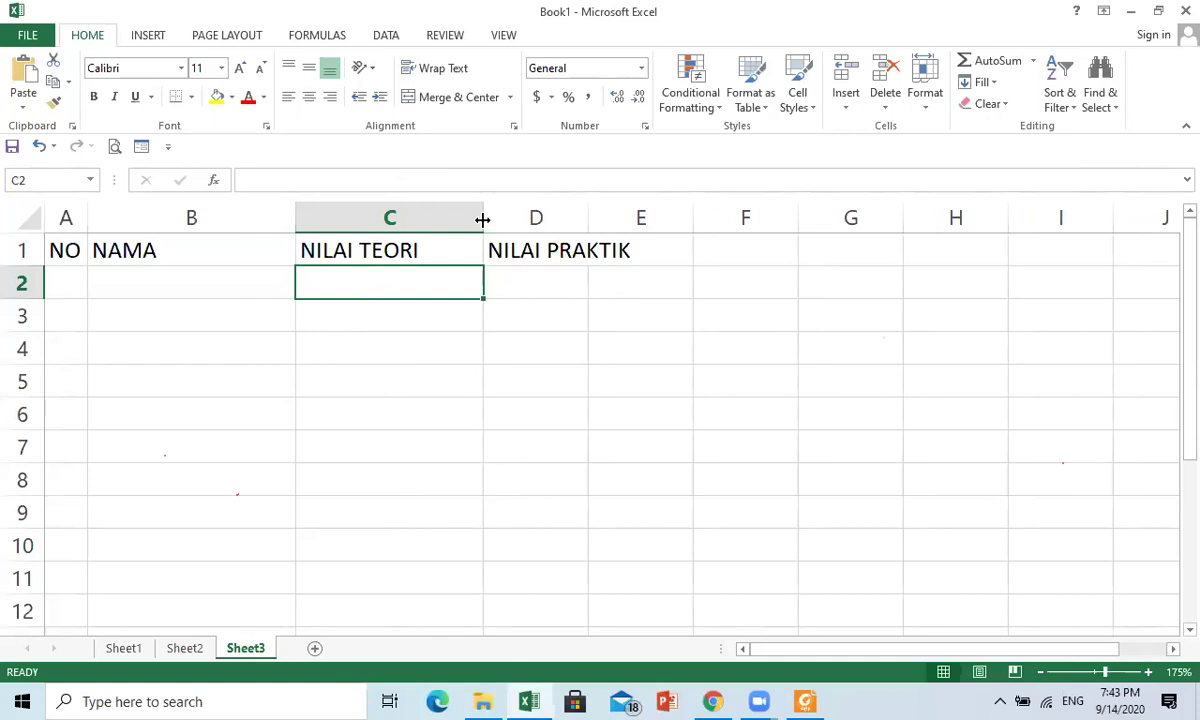
drag(588, 218, 661, 219)
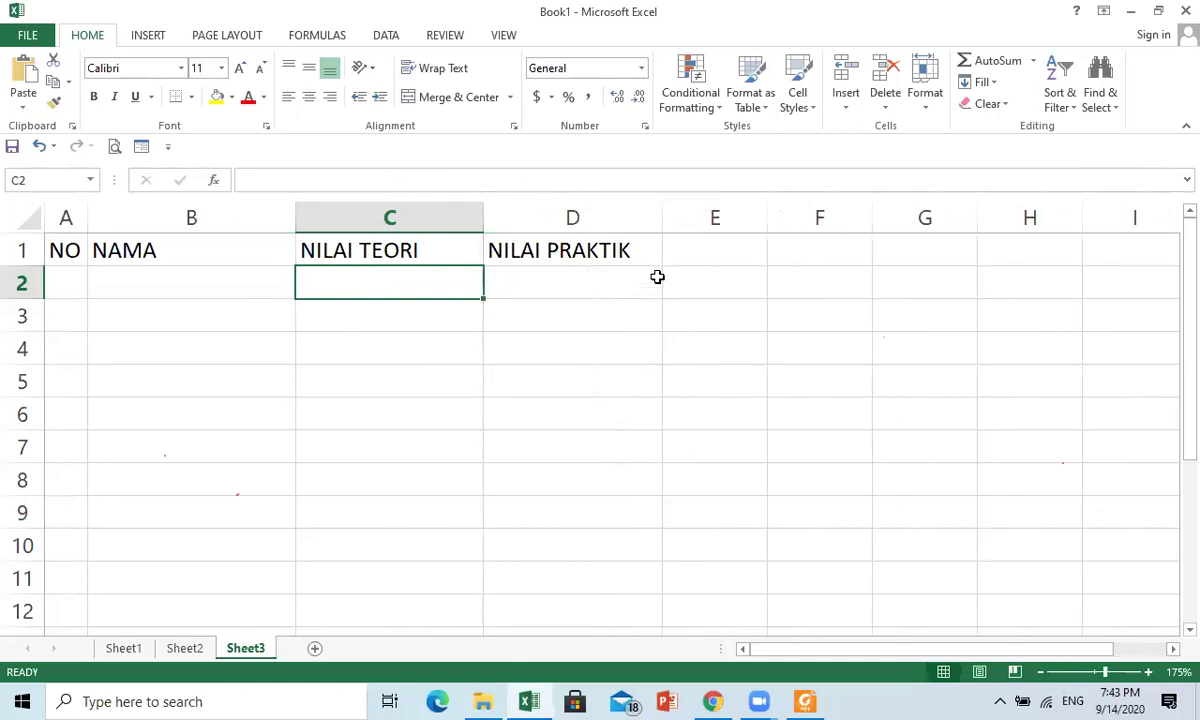
- Enter the column heading "JUMLAH NILAI" in cell E1 and widen column E to fit it
click(708, 254)
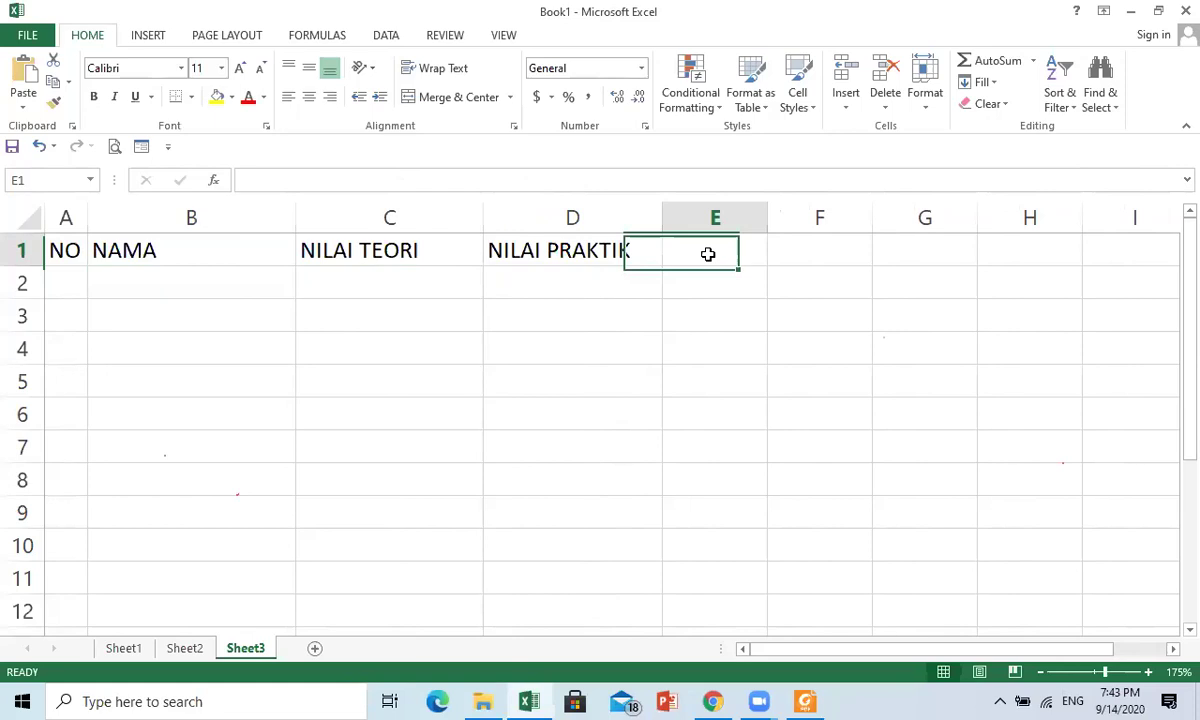
text(J)
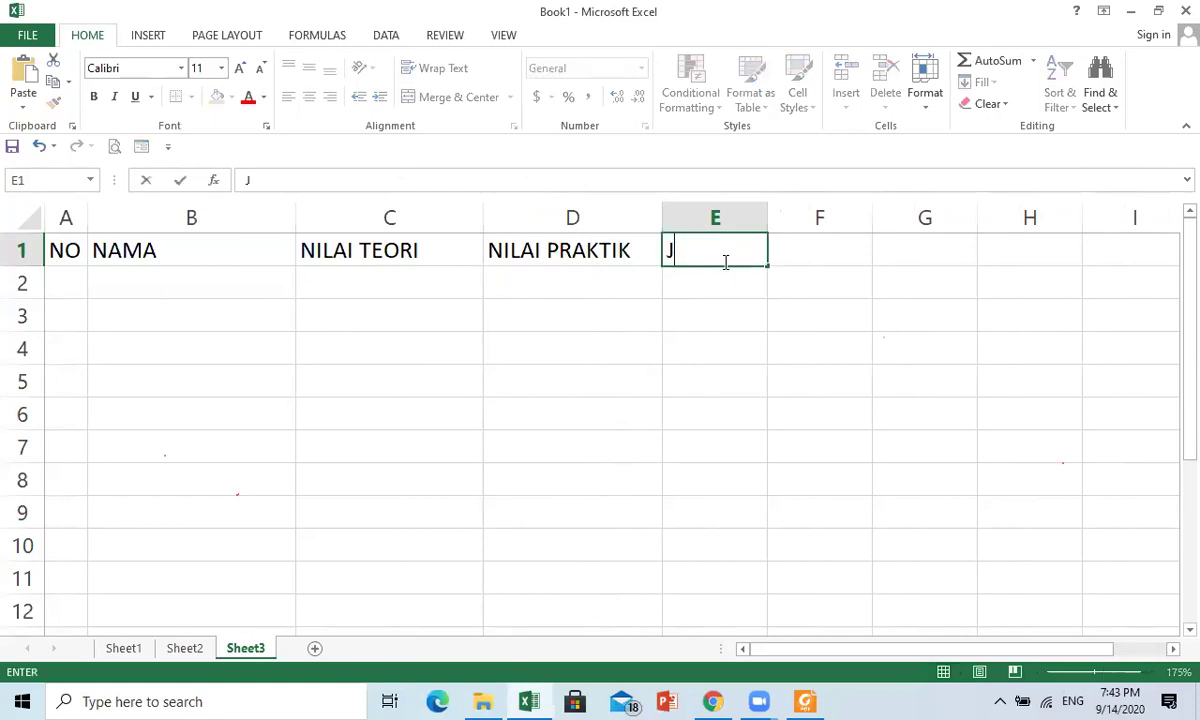
text(UMLAH NILAI)
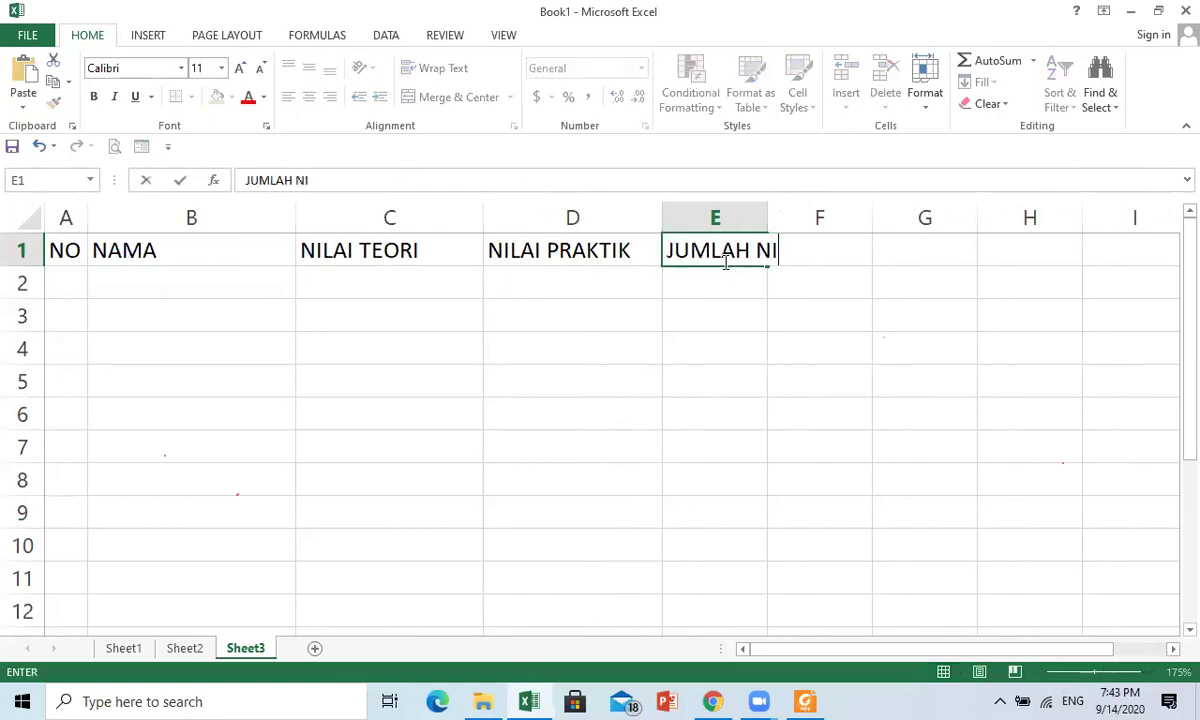
key(BackSpace)
key(BackSpace)
key(BackSpace)
text(LAI)
key(Return)
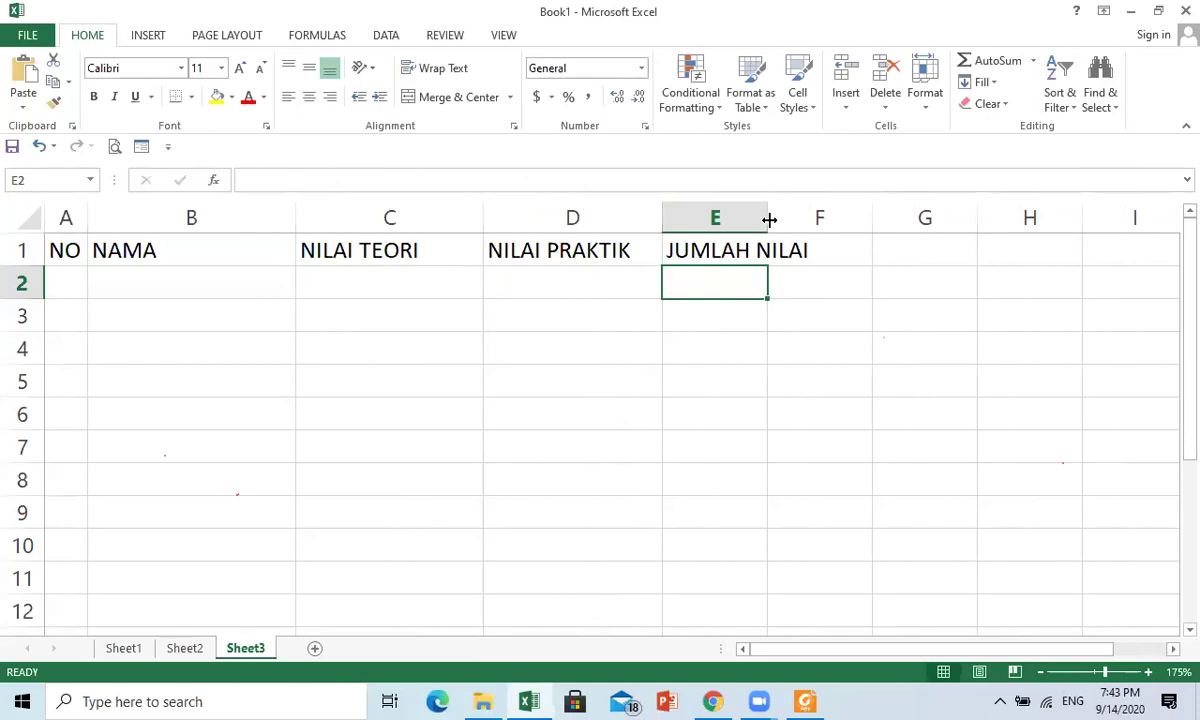
drag(769, 219, 769, 219)
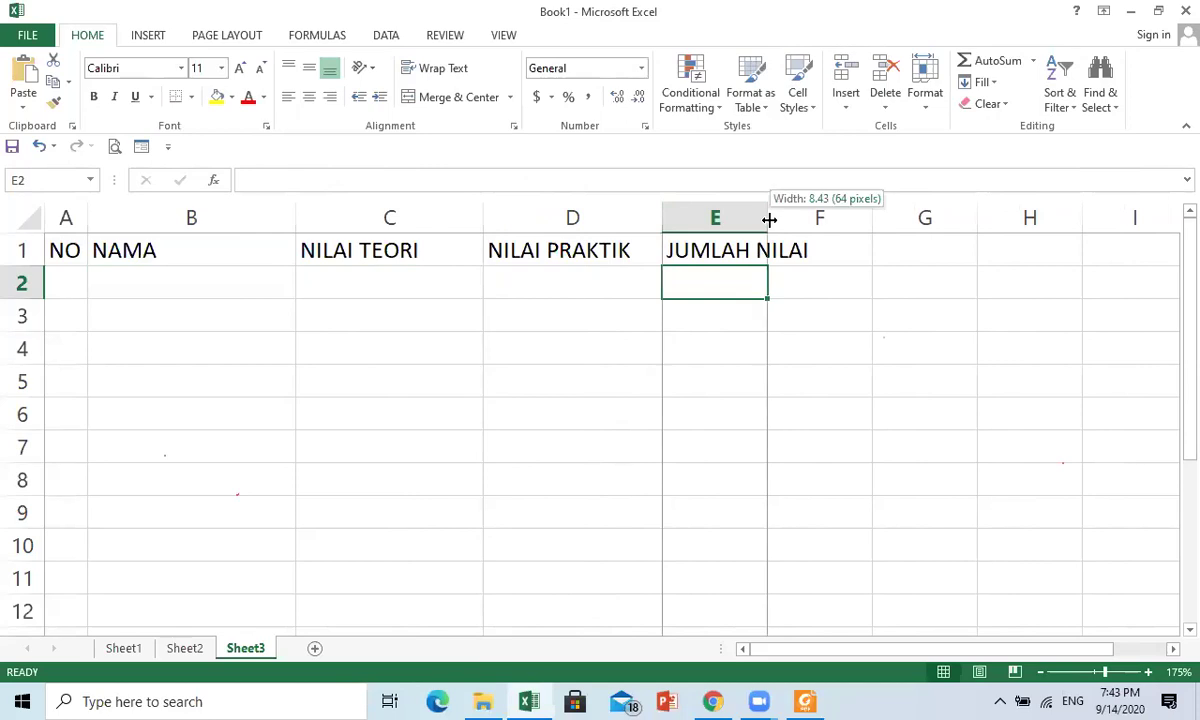
drag(769, 219, 821, 223)
- Number the rows 1 to 4 in cells A2 to A5 under the NO heading
click(108, 303)
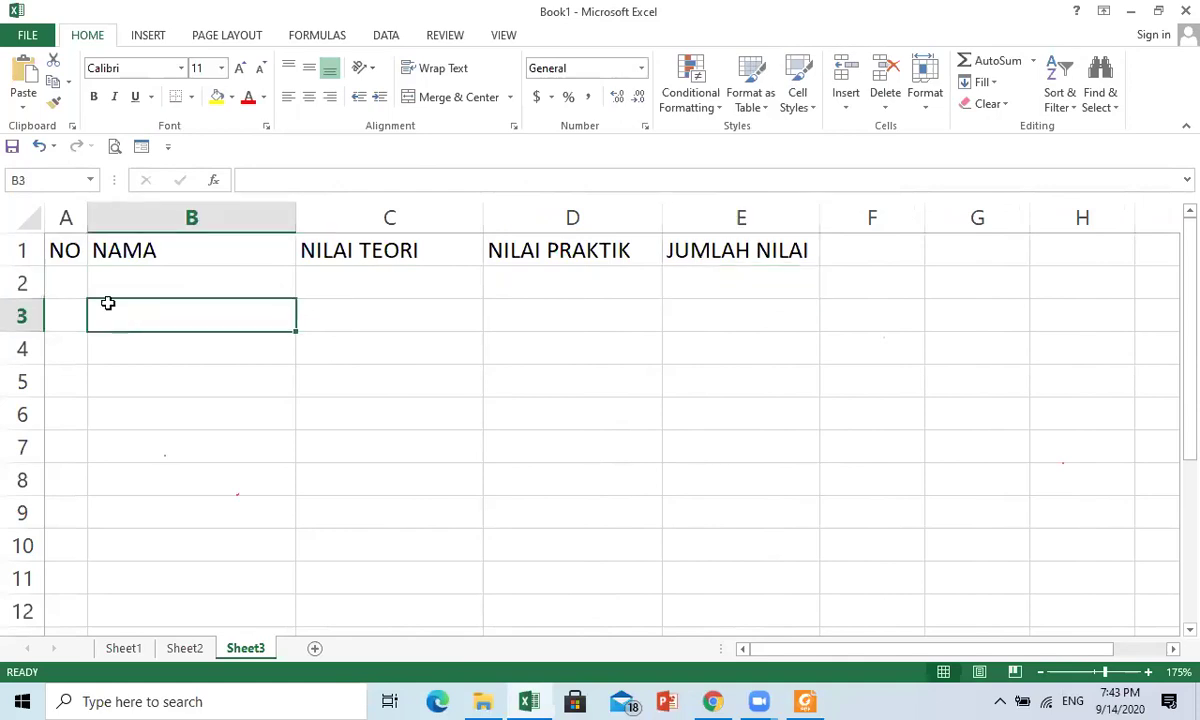
click(74, 284)
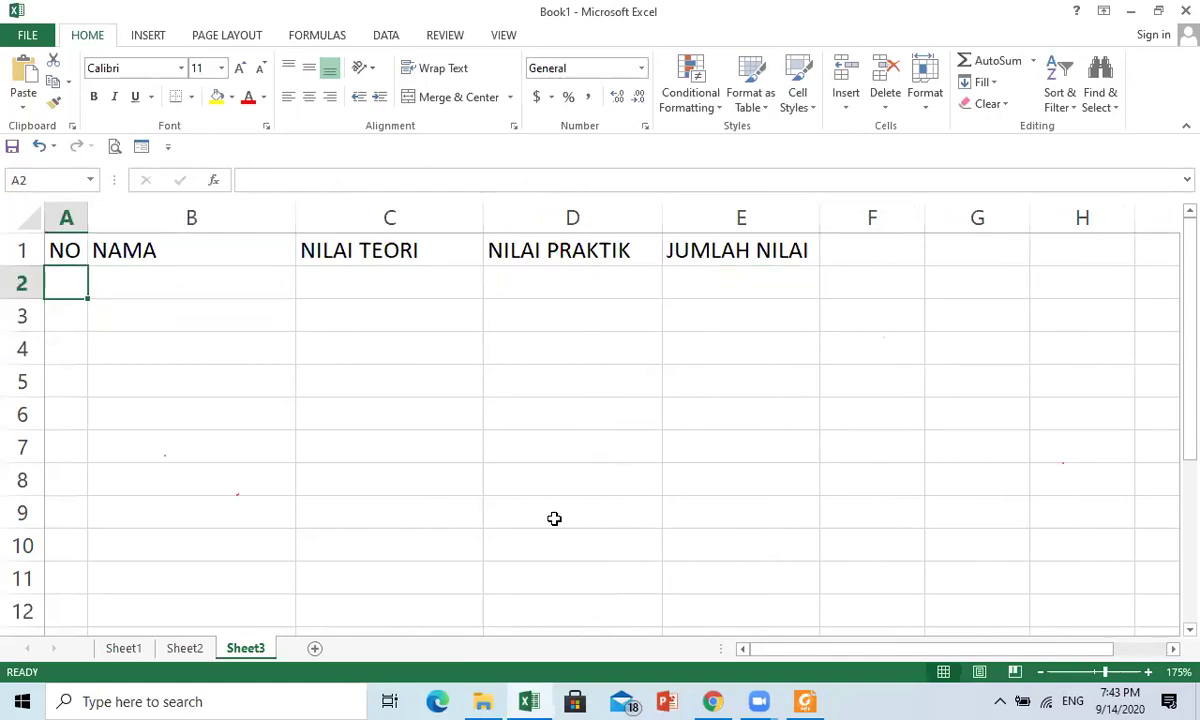
text(1)
key(Return)
text(2)
key(Return)
text(3)
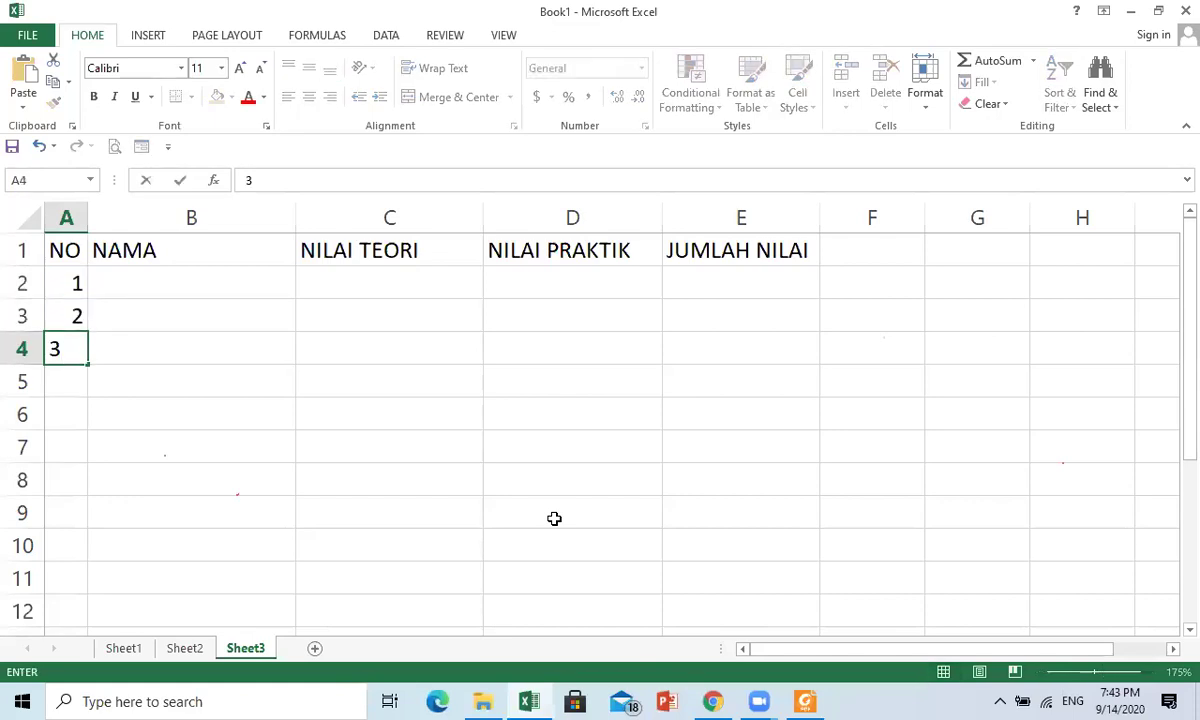
key(Return)
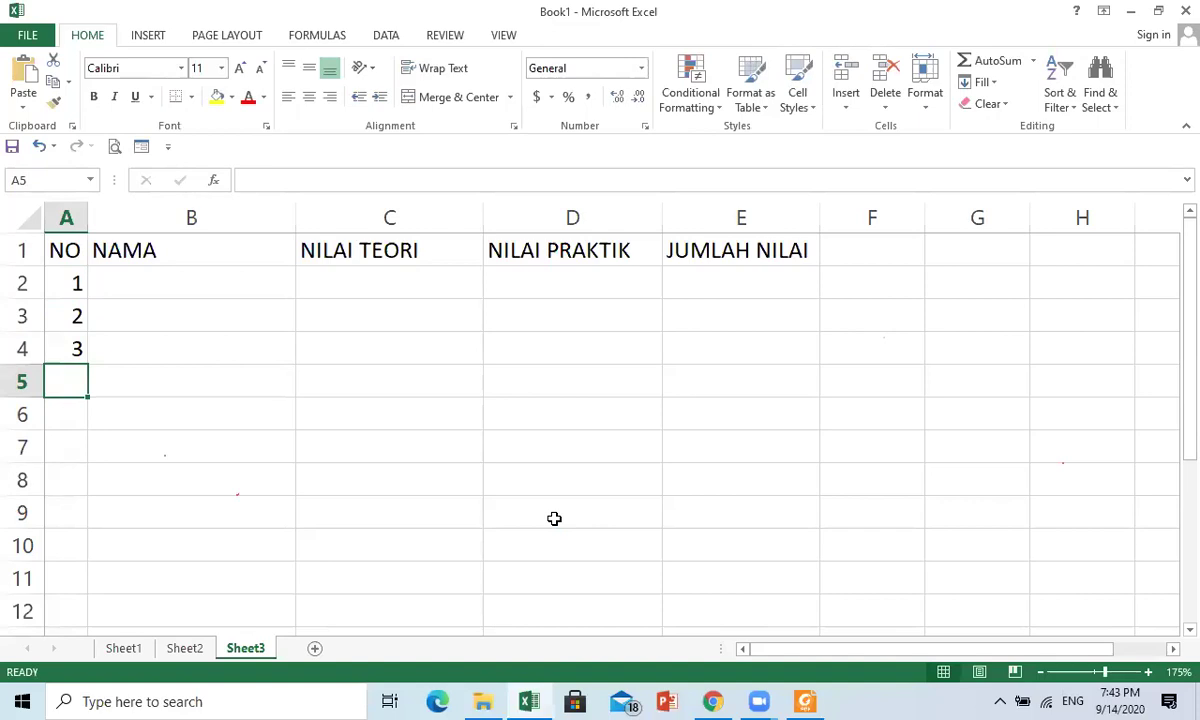
text(4)
key(Return)
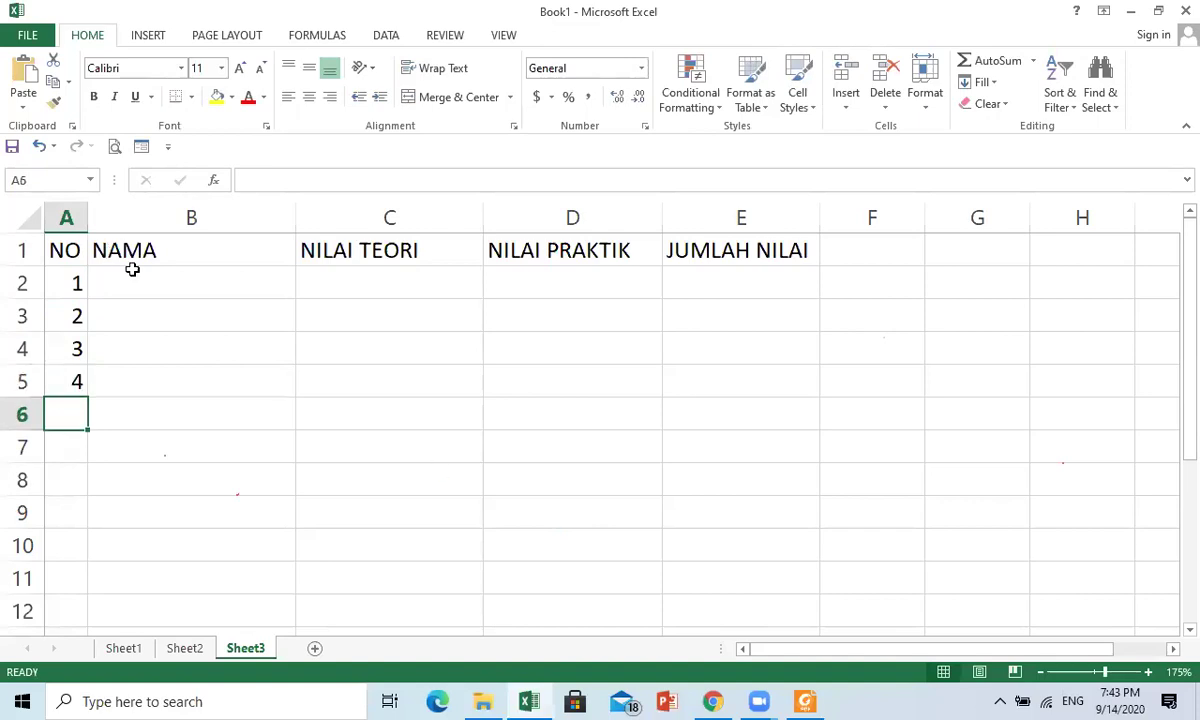
- Enter the four students' first names in cells B2 to B5 under the NAMA heading
click(190, 282)
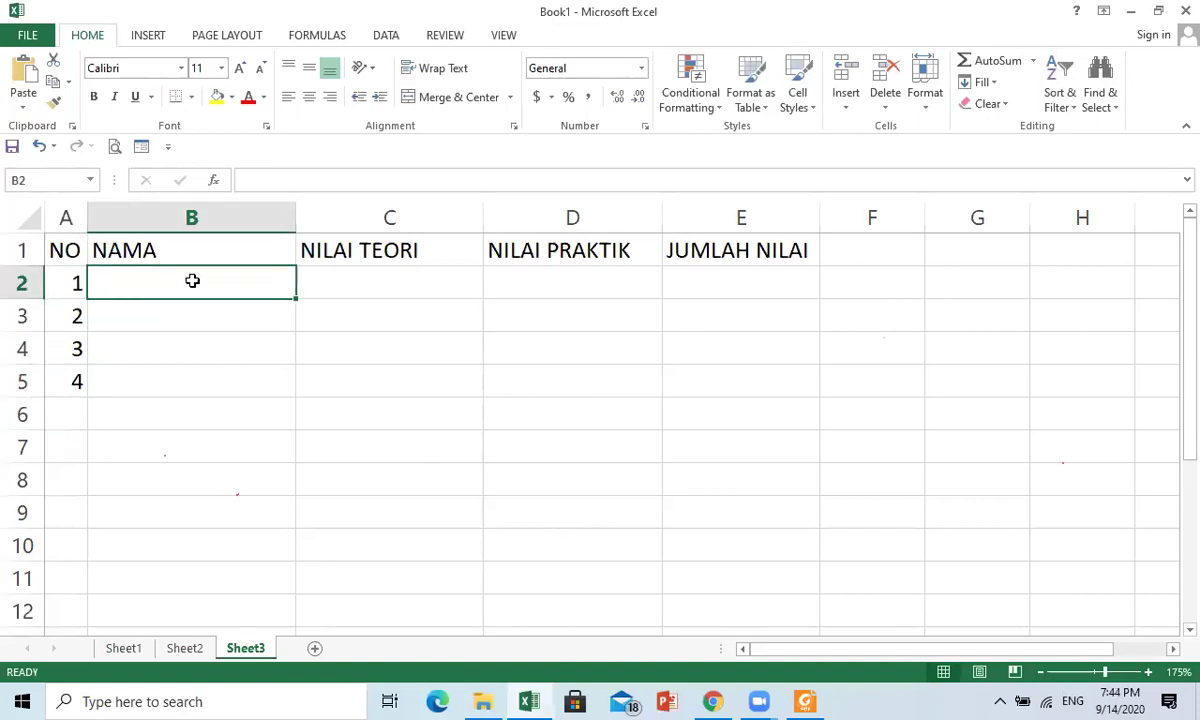
text(Amir)
key(Return)
text(Agus)
key(Return)
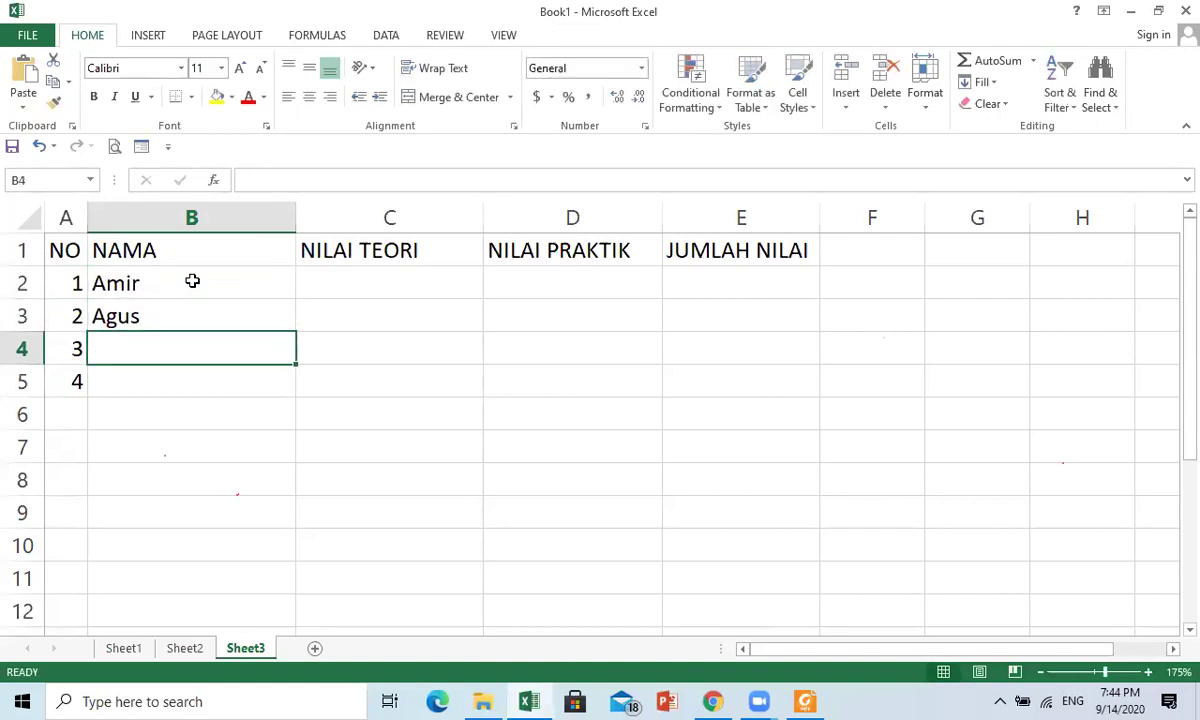
text(W)
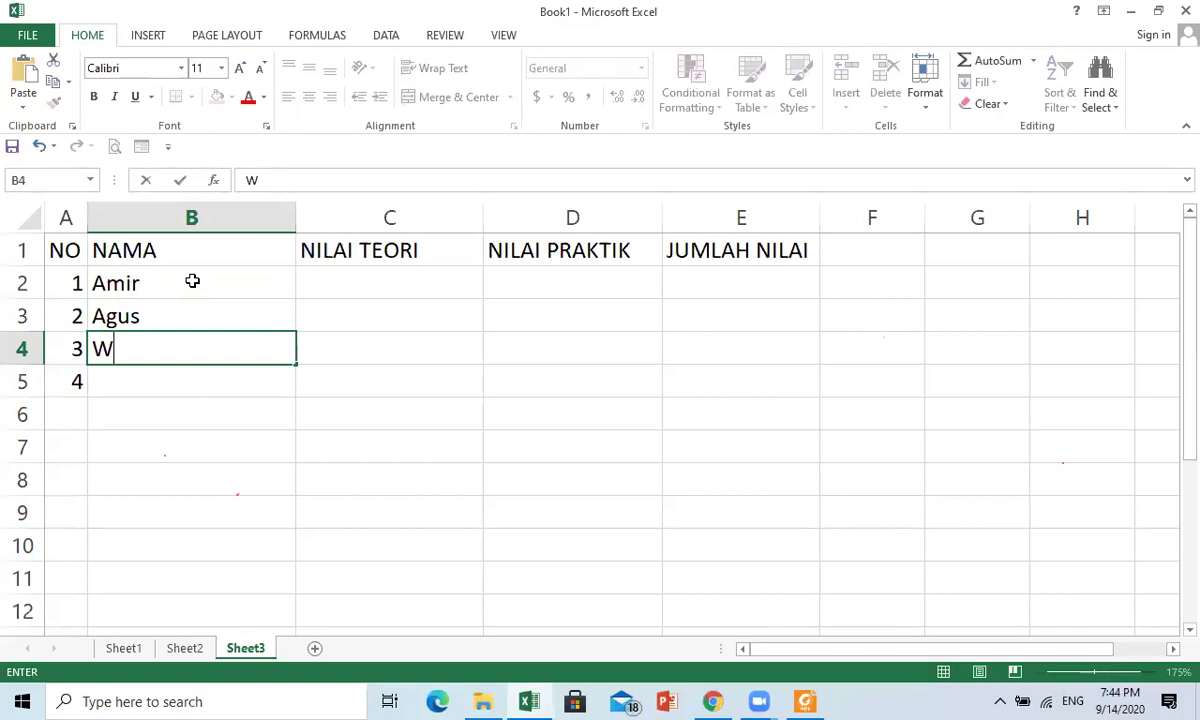
text(ahyu)
key(Return)
text(Intan)
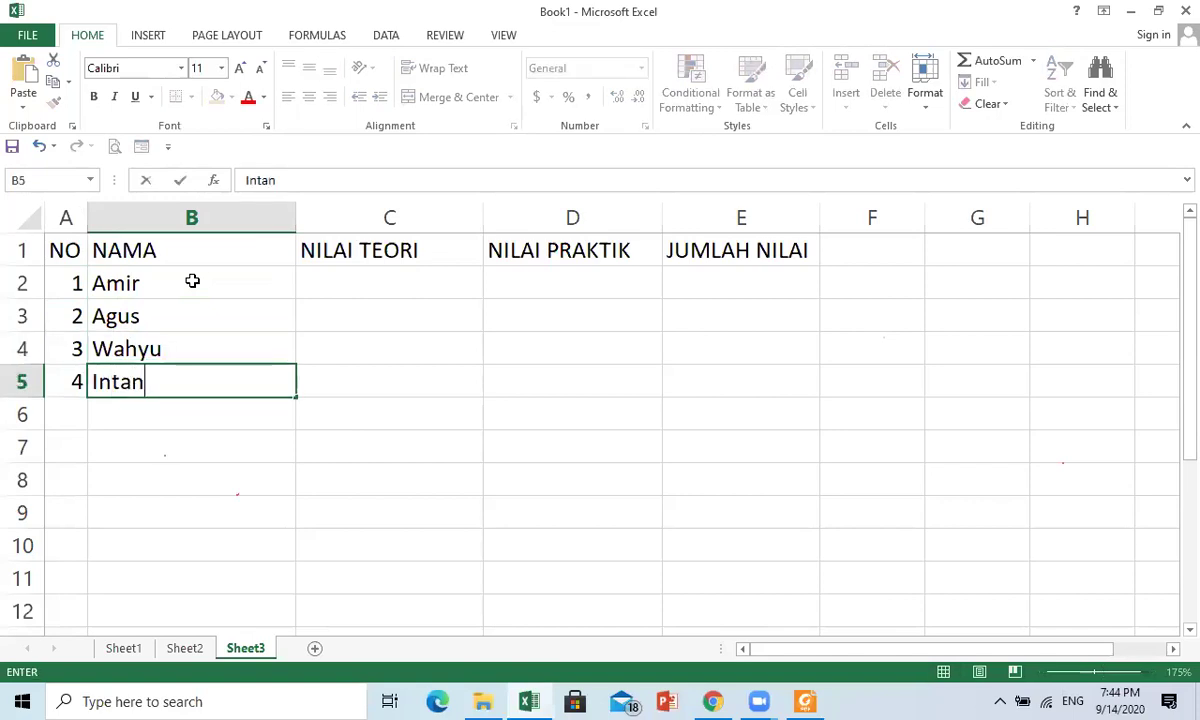
key(Return)
- Enter the theory scores 8, 7, 9 and 10 in cells C2 to C5 under NILAI TEORI
key(Right)
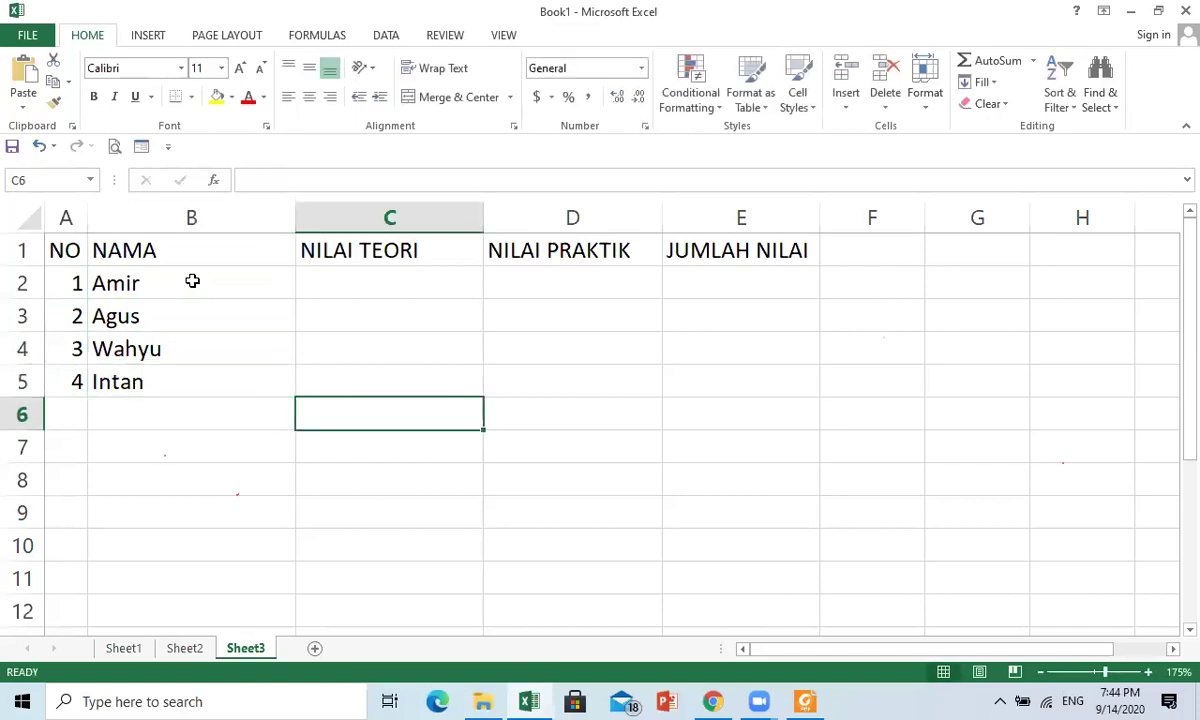
key(Up)
key(Up)
key(Up)
key(Up)
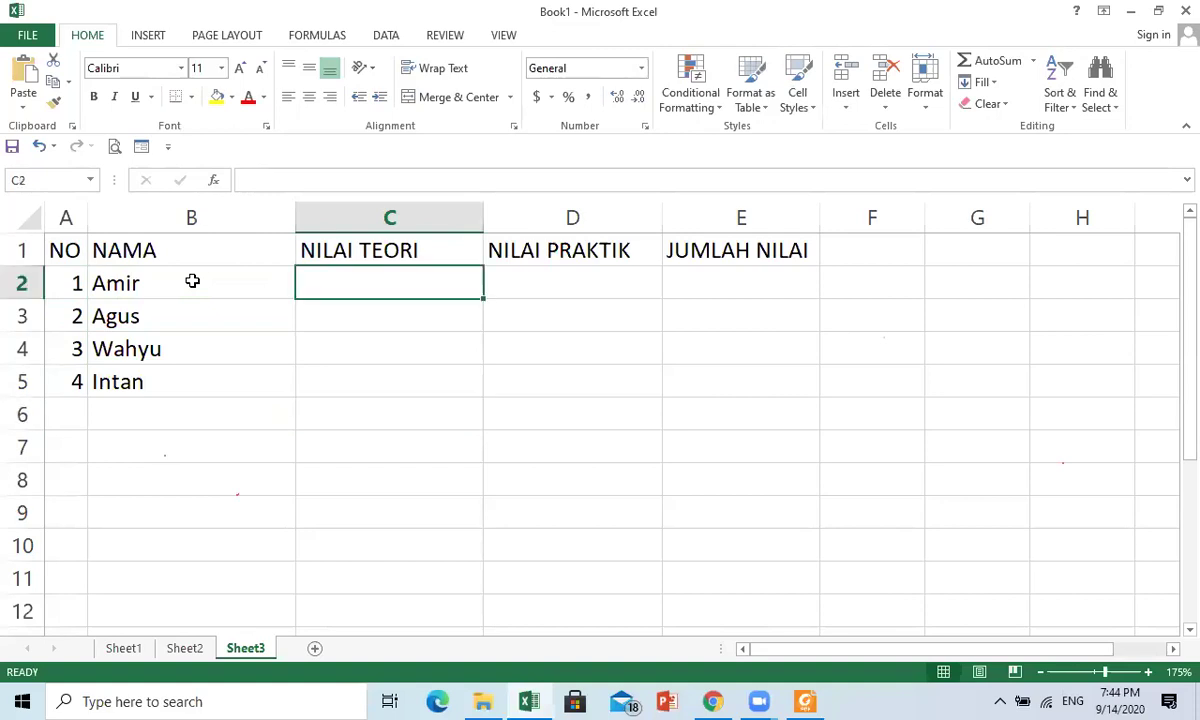
text(8)
key(Return)
text(7)
key(Return)
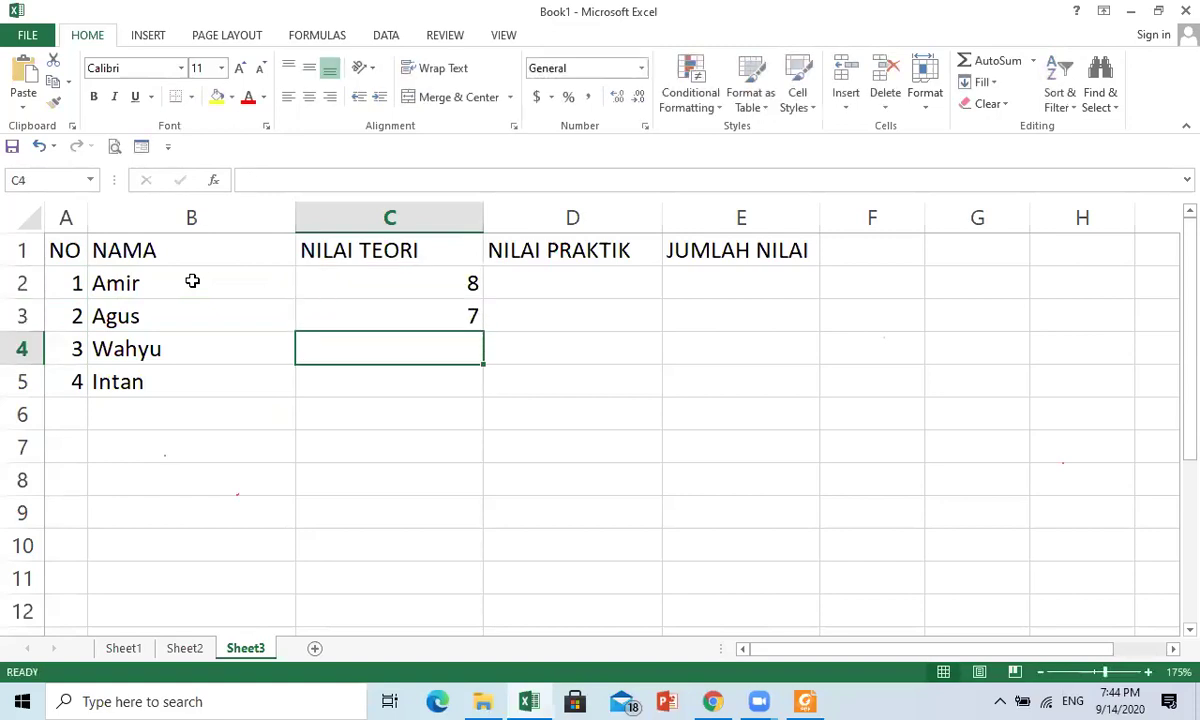
text(9)
key(Return)
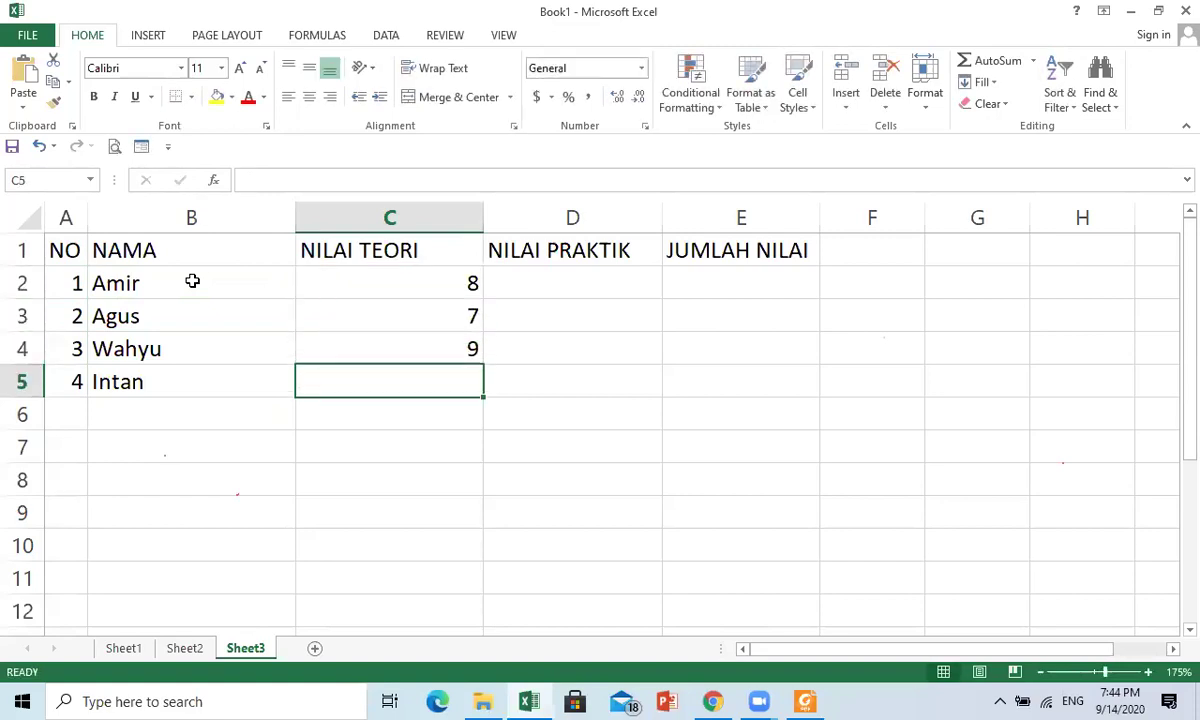
text(10)
key(Tab)
- Enter the practical scores 7, 8, 9 and 8 in cells D2 to D5 under NILAI PRAKTIK
key(Up)
key(Up)
key(Up)
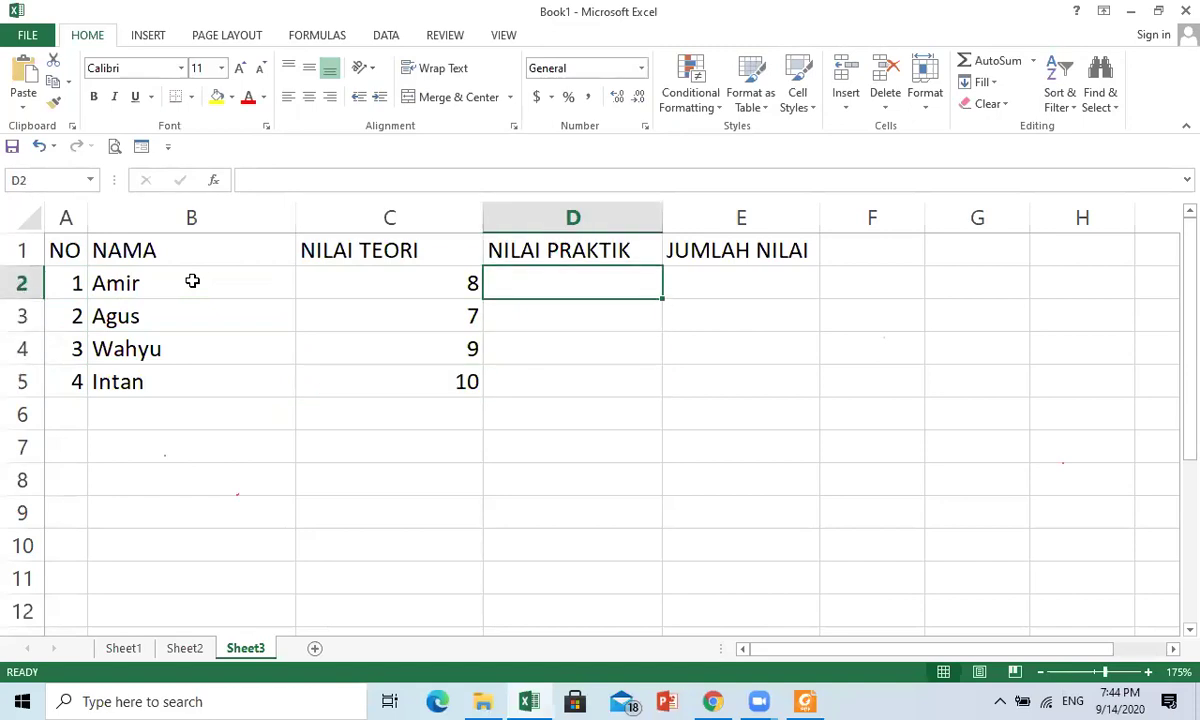
text(7)
key(Return)
text(8)
key(Return)
text(9)
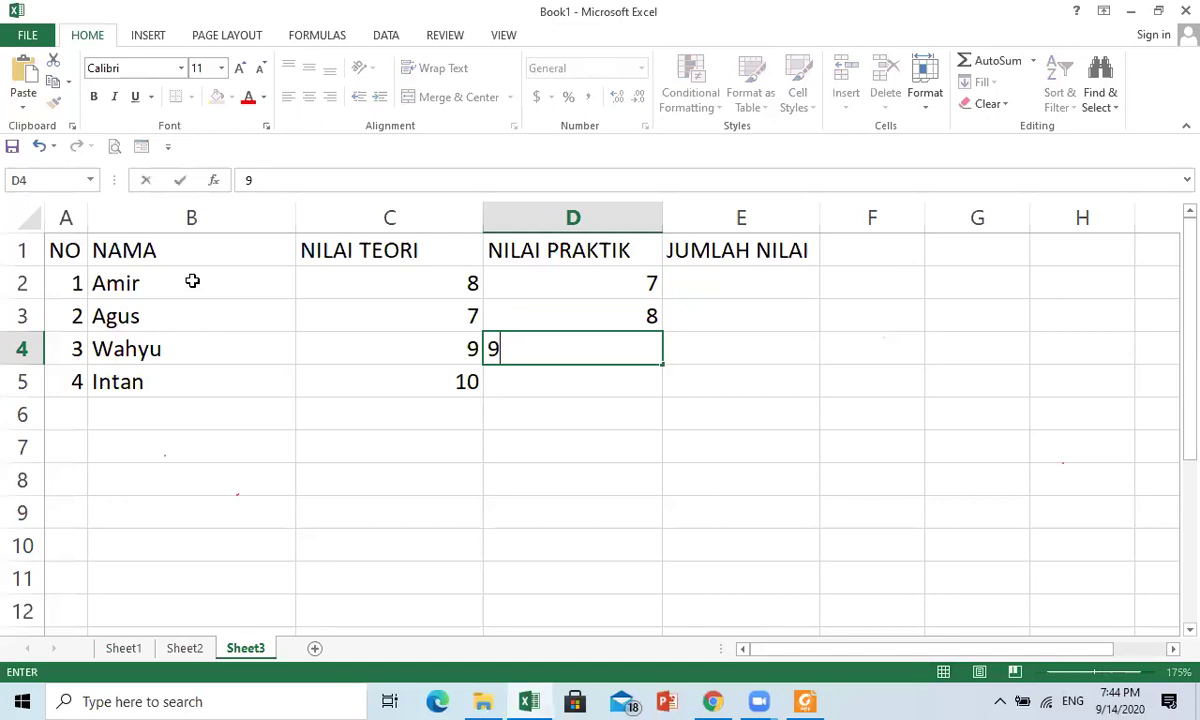
key(Return)
text(8)
key(Return)
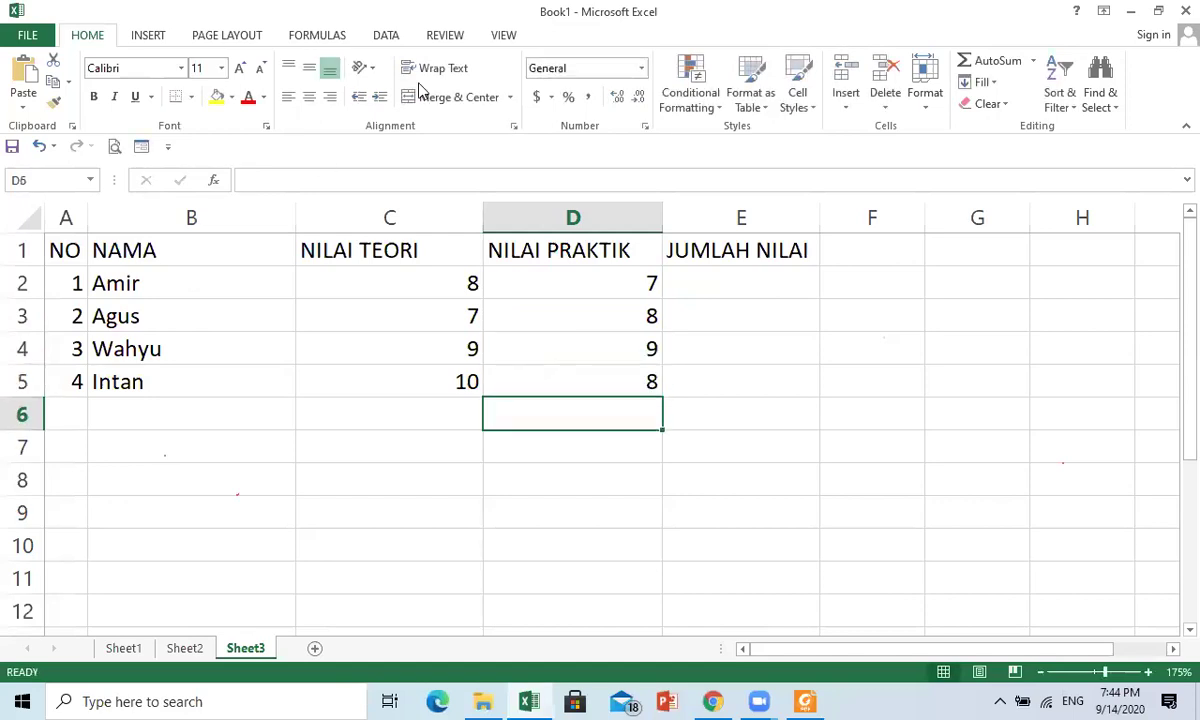
- Narrow the NAMA column slightly and total the first student's theory and practical scores in cell E2 with =SUM(C2:D2)
click(716, 288)
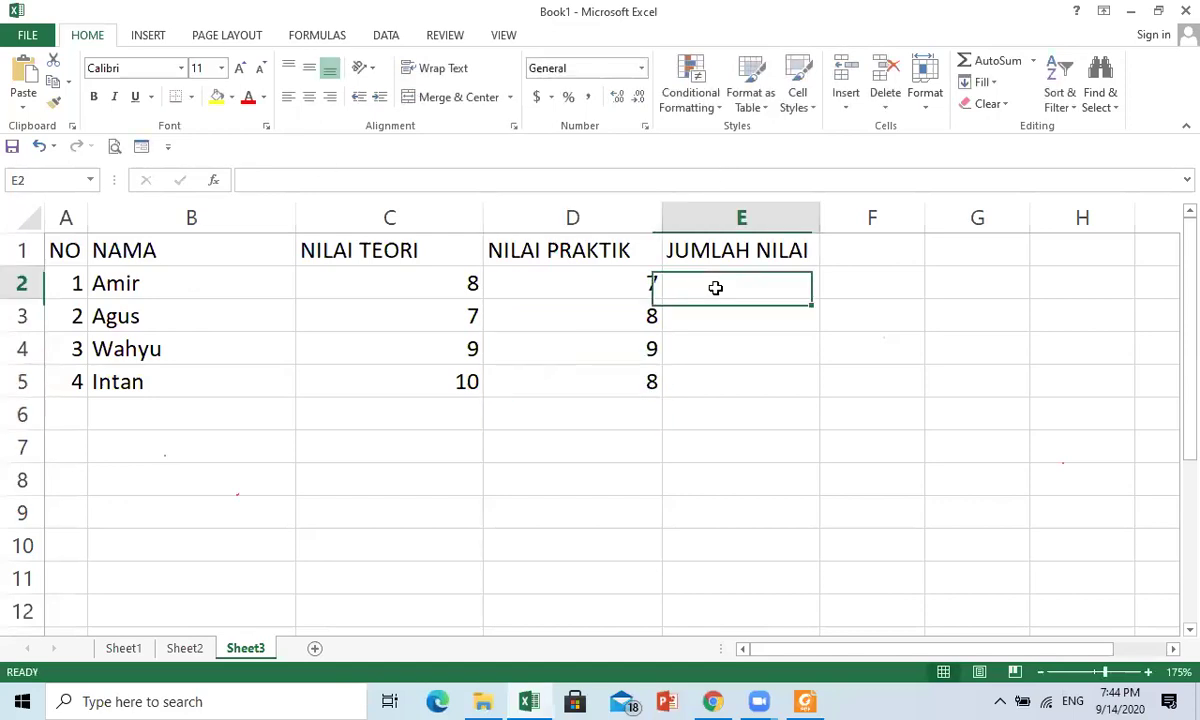
drag(295, 211, 278, 211)
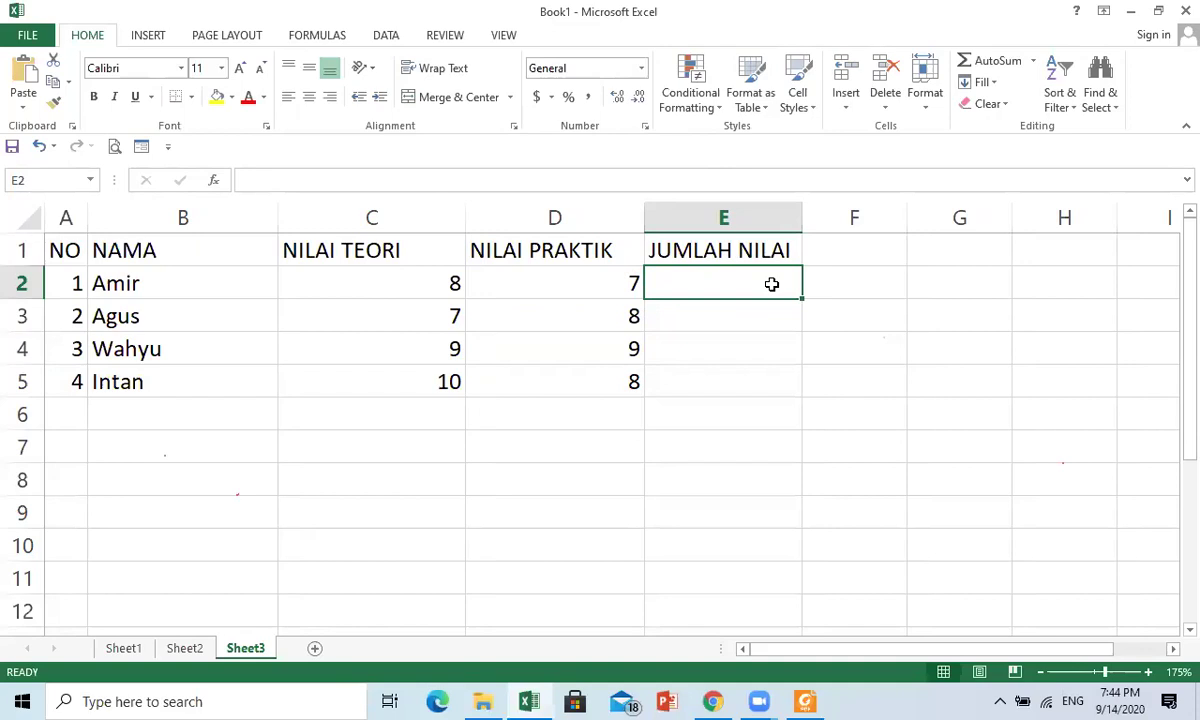
text(=)
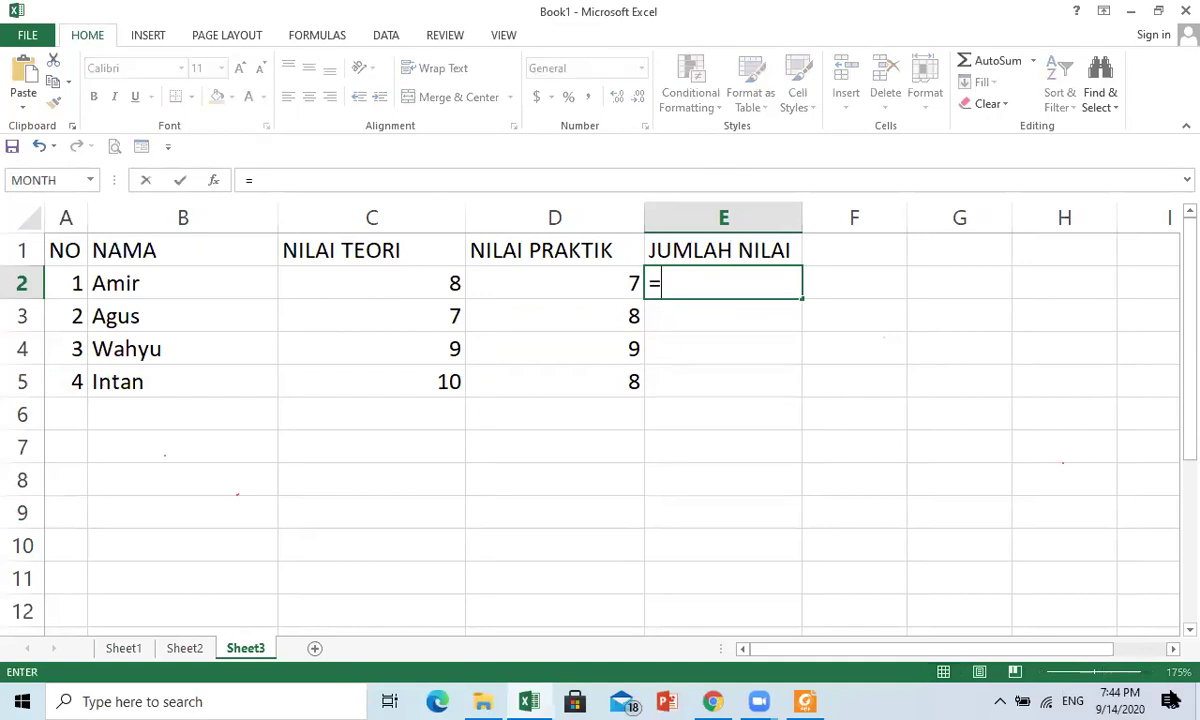
text(sum()
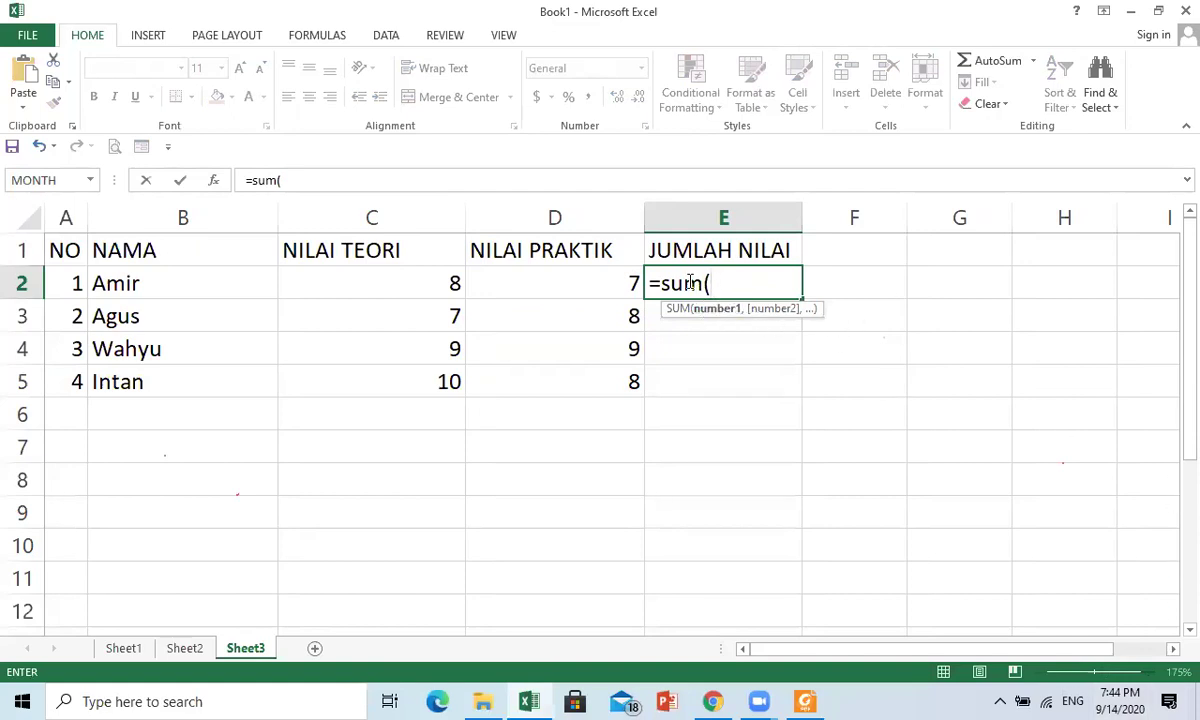
click(395, 278)
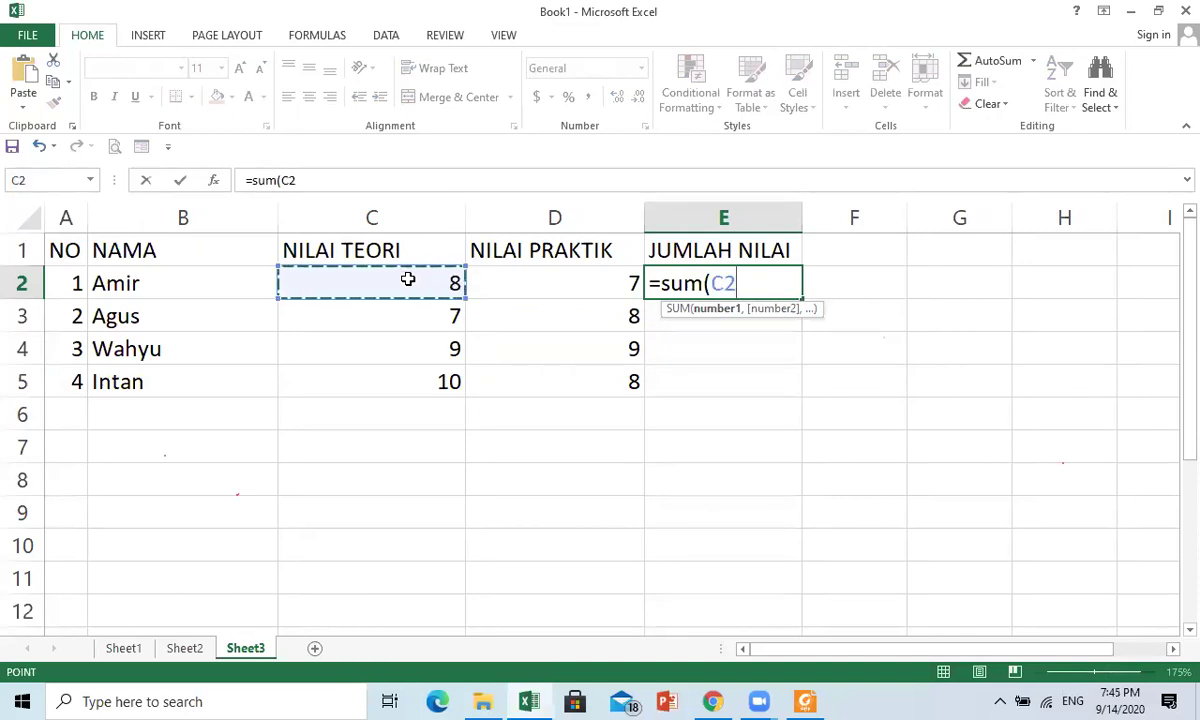
drag(407, 275, 597, 295)
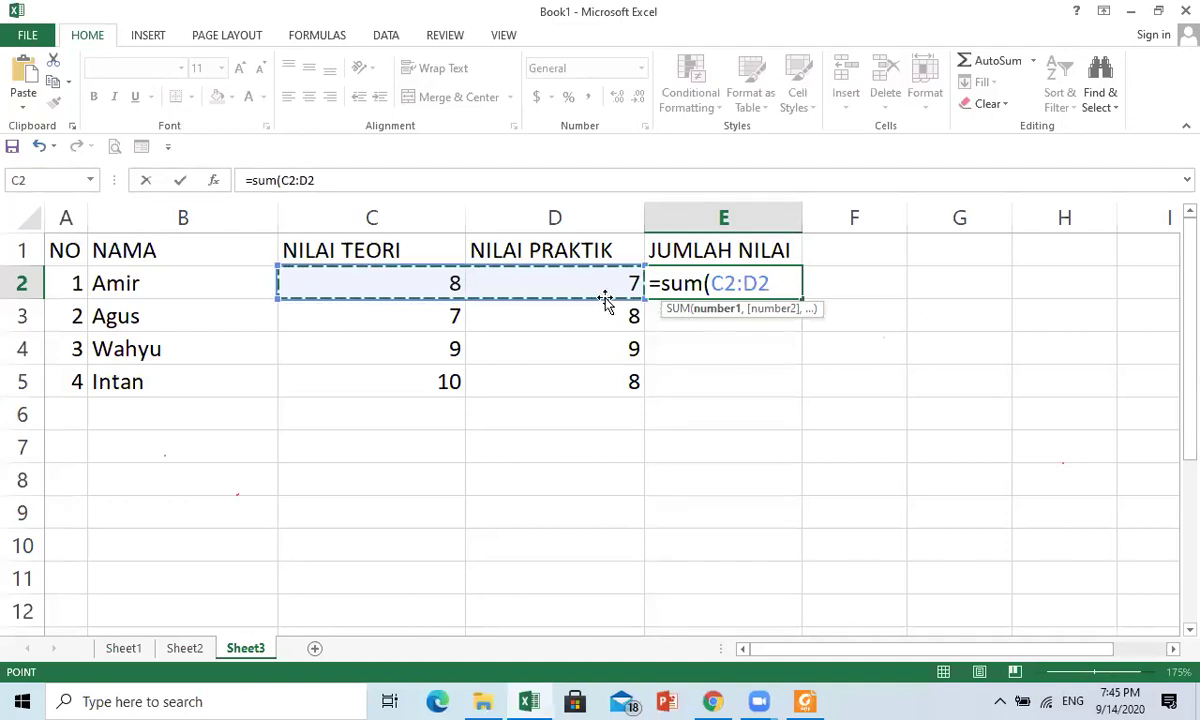
text())
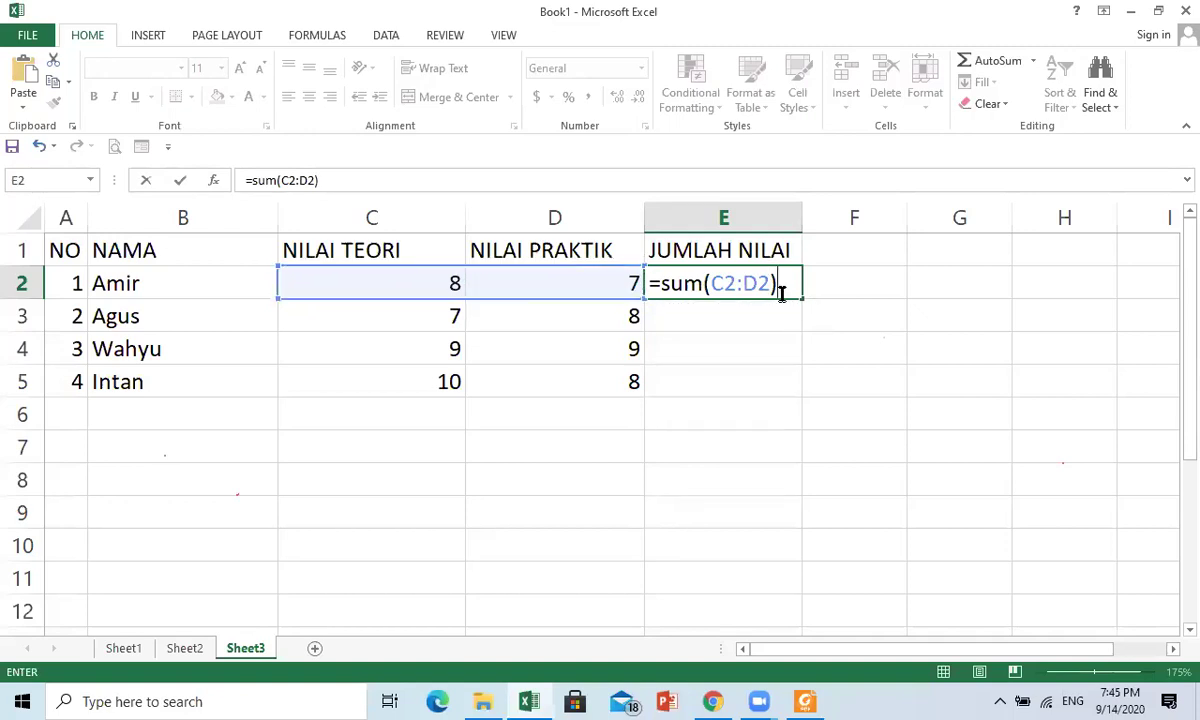
key(Return)
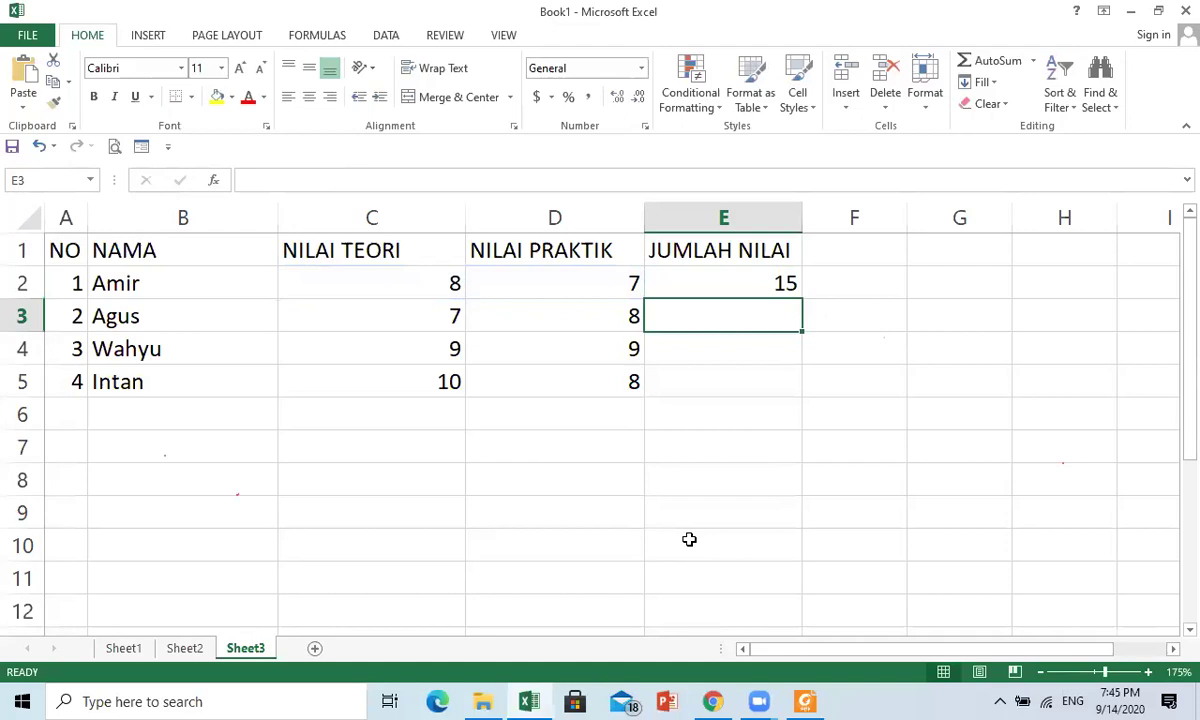
- Fill the SUM formula from E2 down to E5 to total the remaining students' scores under JUMLAH NILAI
click(776, 274)
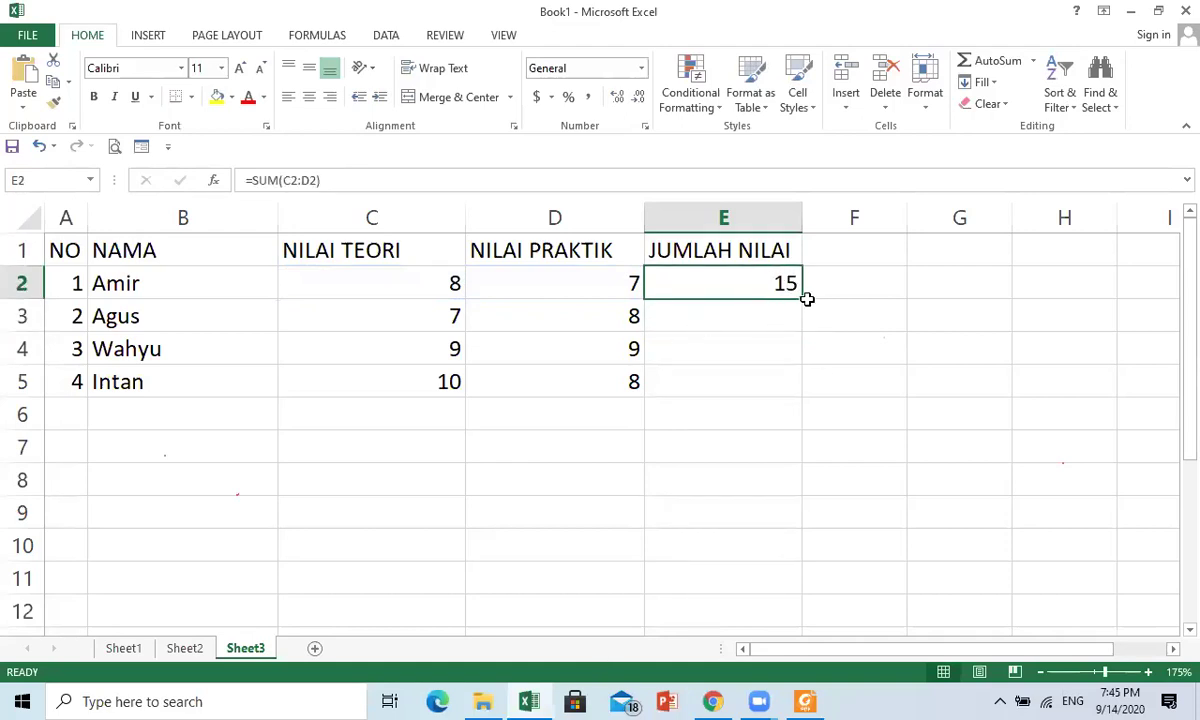
drag(801, 301, 800, 398)
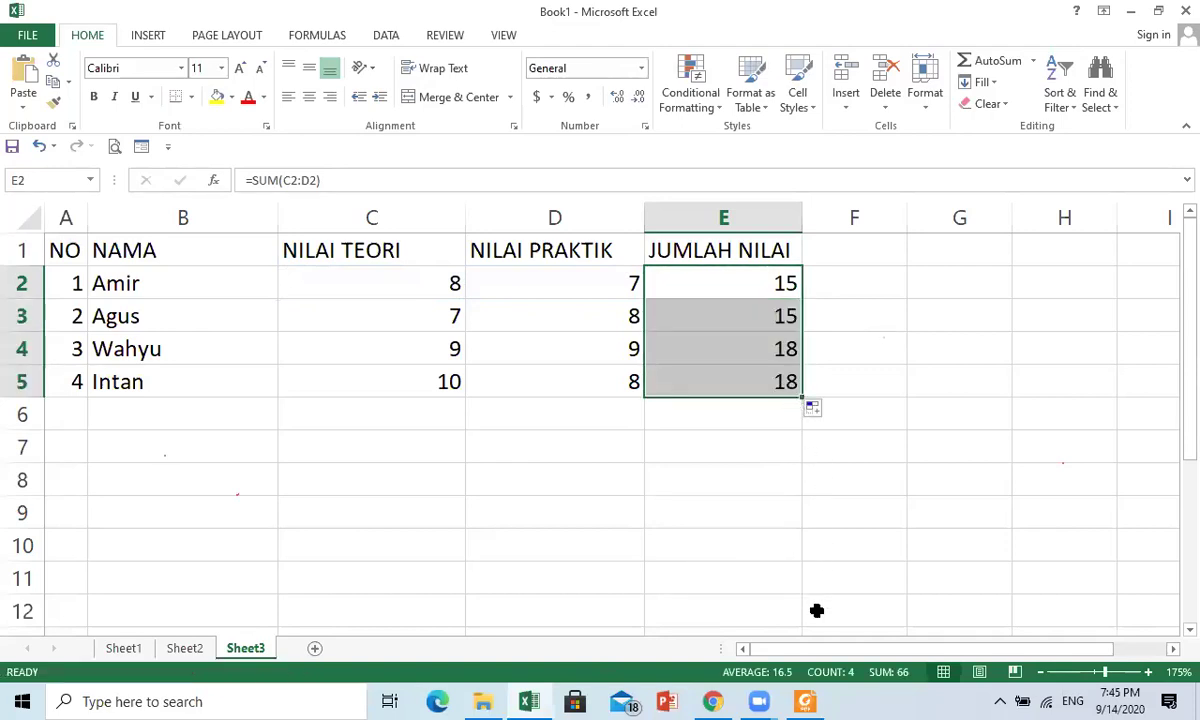
click(864, 556)
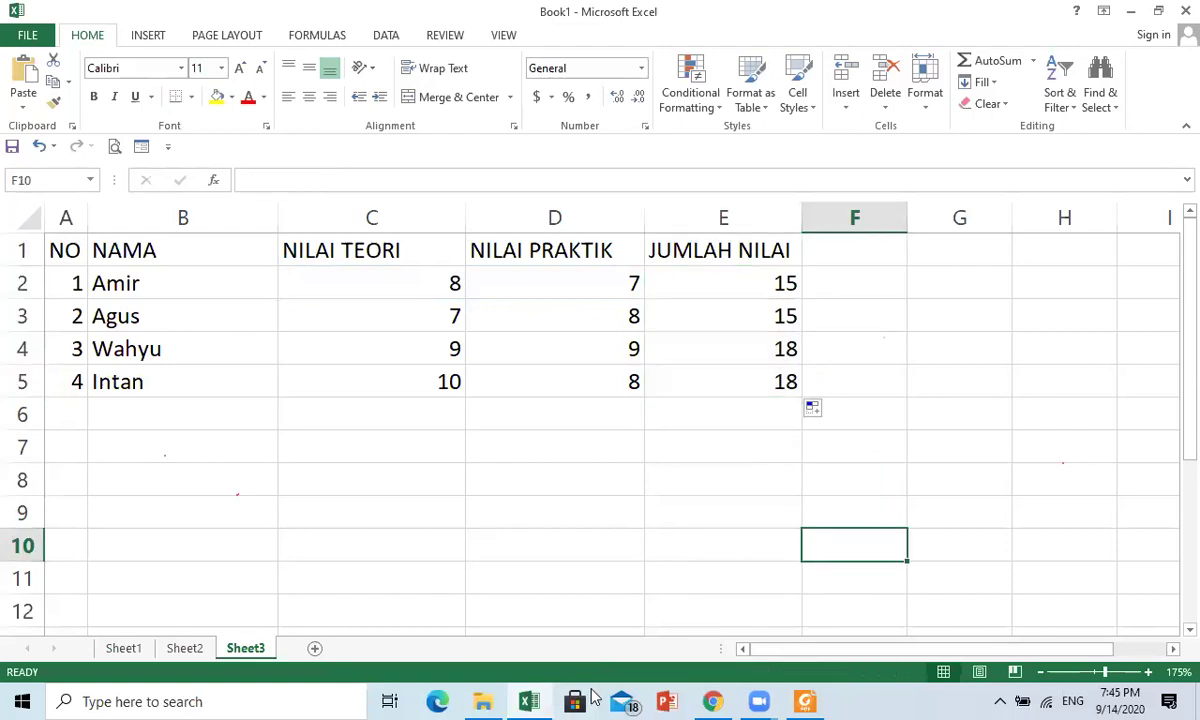
click(723, 470)
- Widen column F slightly and enter the heading NILAI RATA-RATA in cell F1
click(872, 250)
drag(906, 218, 924, 216)
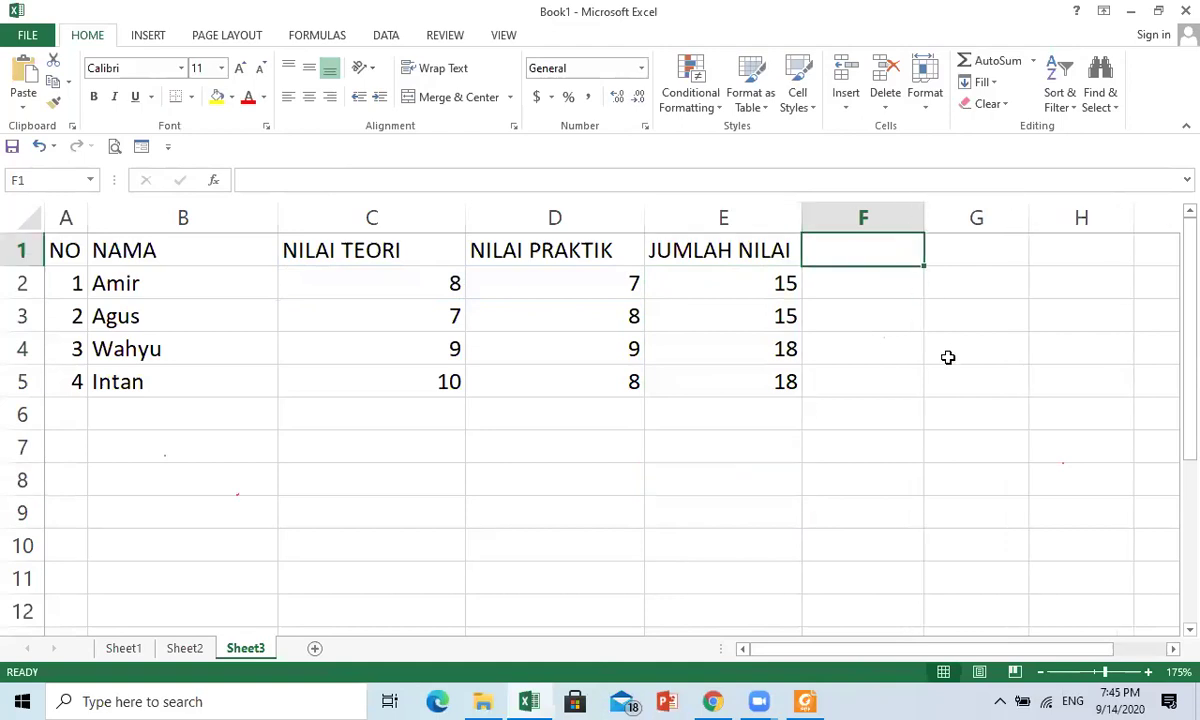
text(nila)
key(BackSpace)
key(BackSpace)
key(BackSpace)
key(BackSpace)
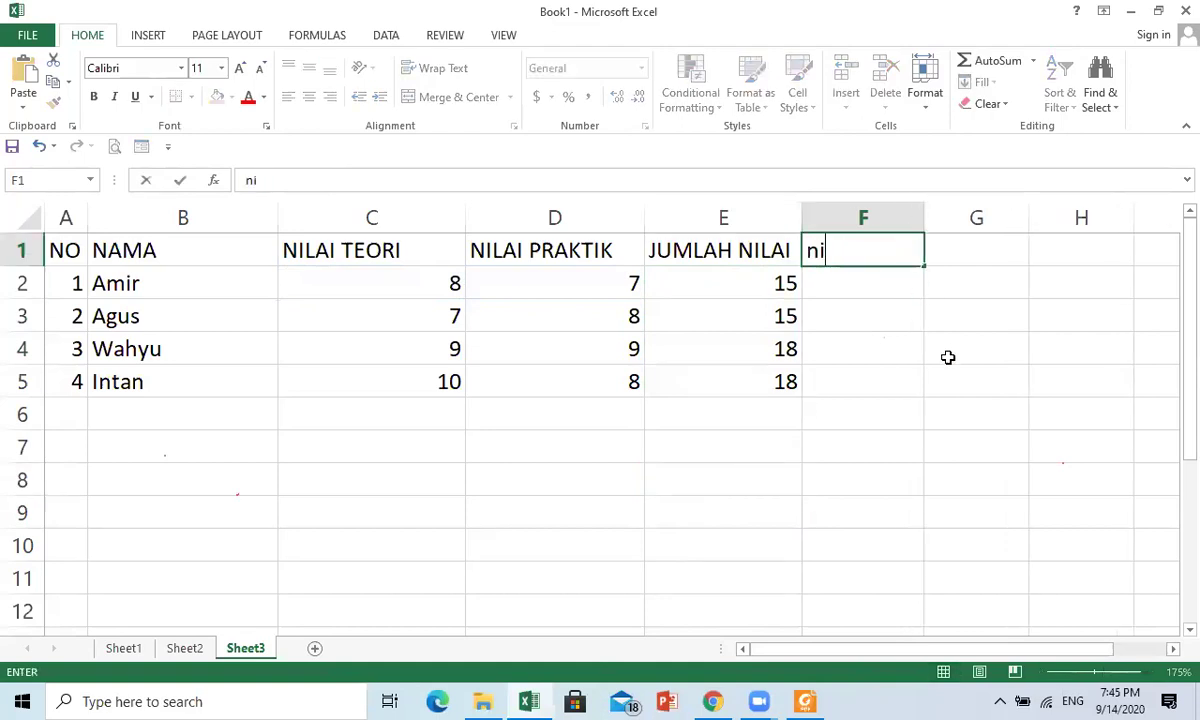
text(NIAI)
key(BackSpace)
key(BackSpace)
text(LAI RATA)
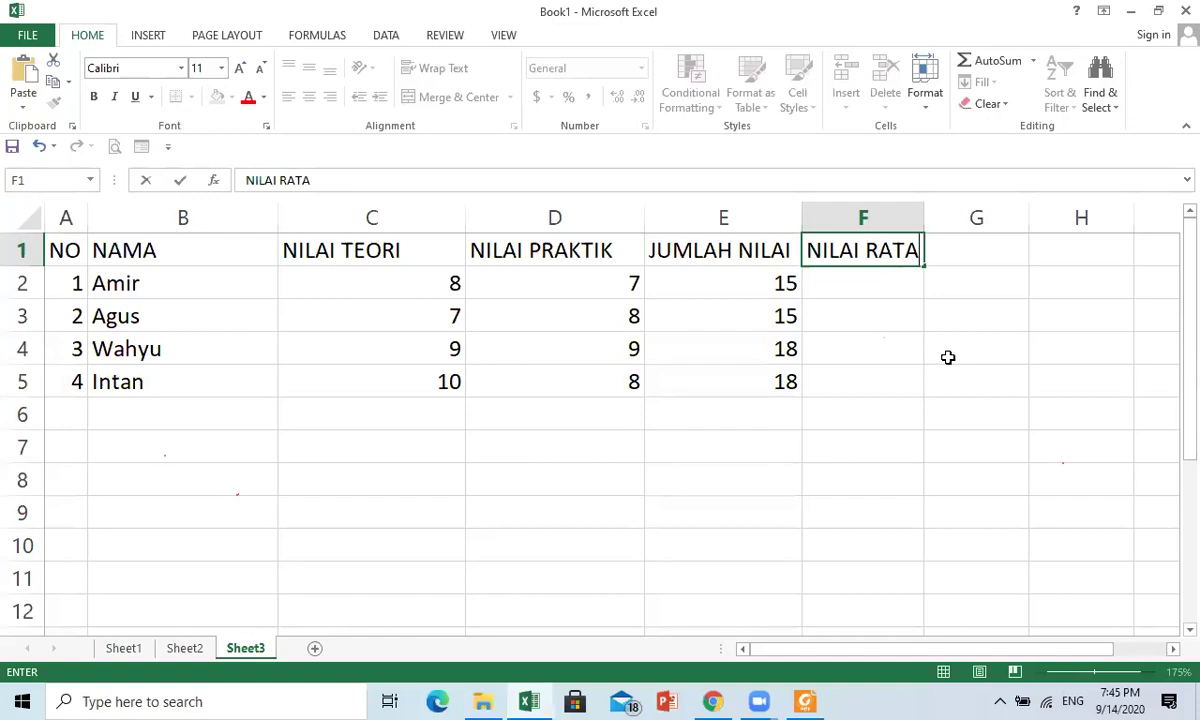
text(-RATA)
key(Return)
- Widen column F to about 15.57 and replace the heading in cell F1 with NILAI TERENDAH
drag(922, 219, 958, 219)
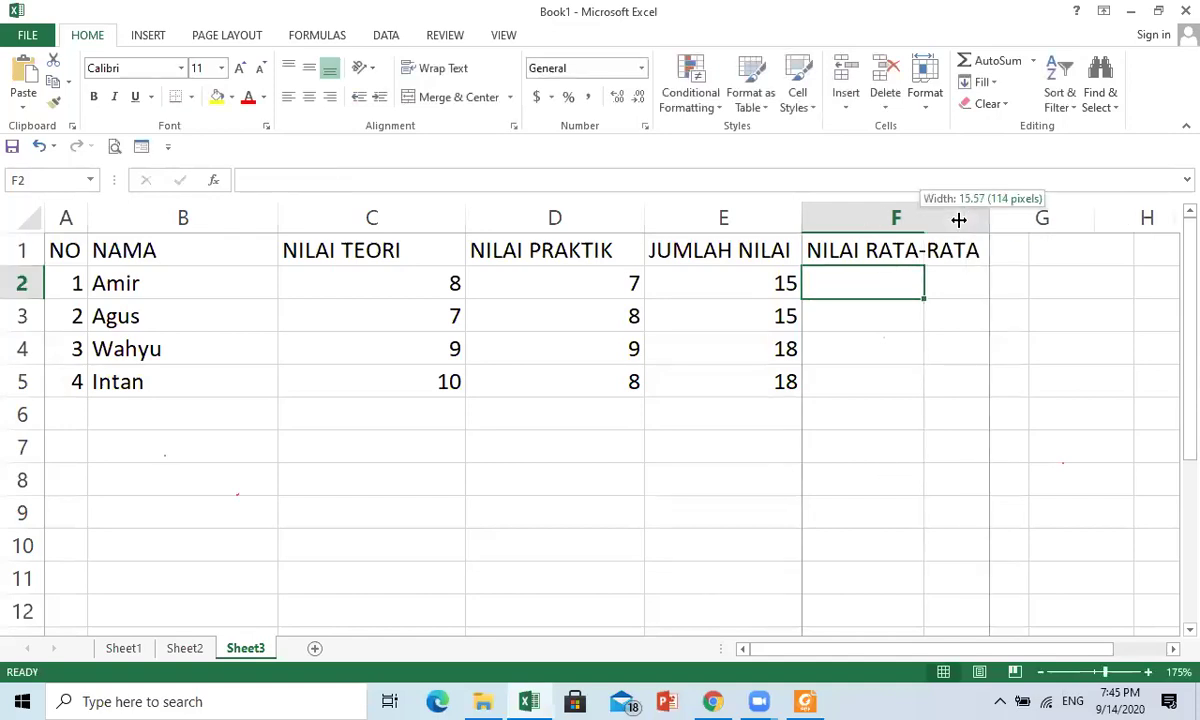
drag(958, 219, 958, 219)
click(946, 250)
text(NILAI )
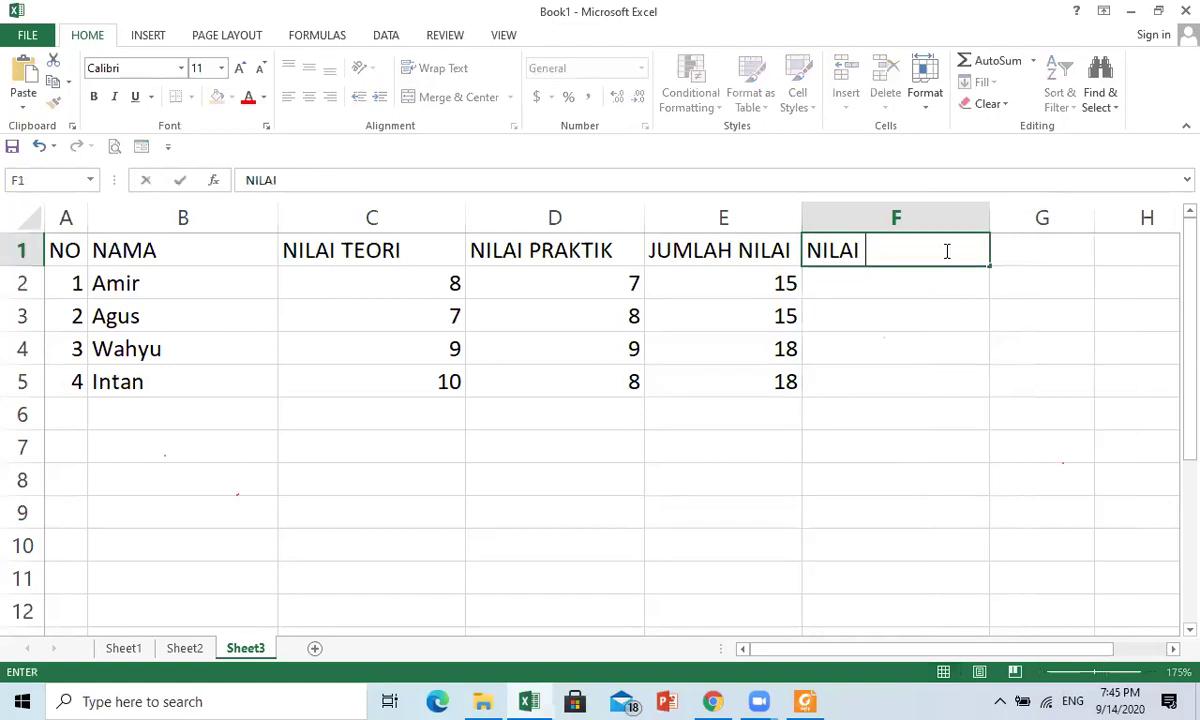
text(TERENDAH)
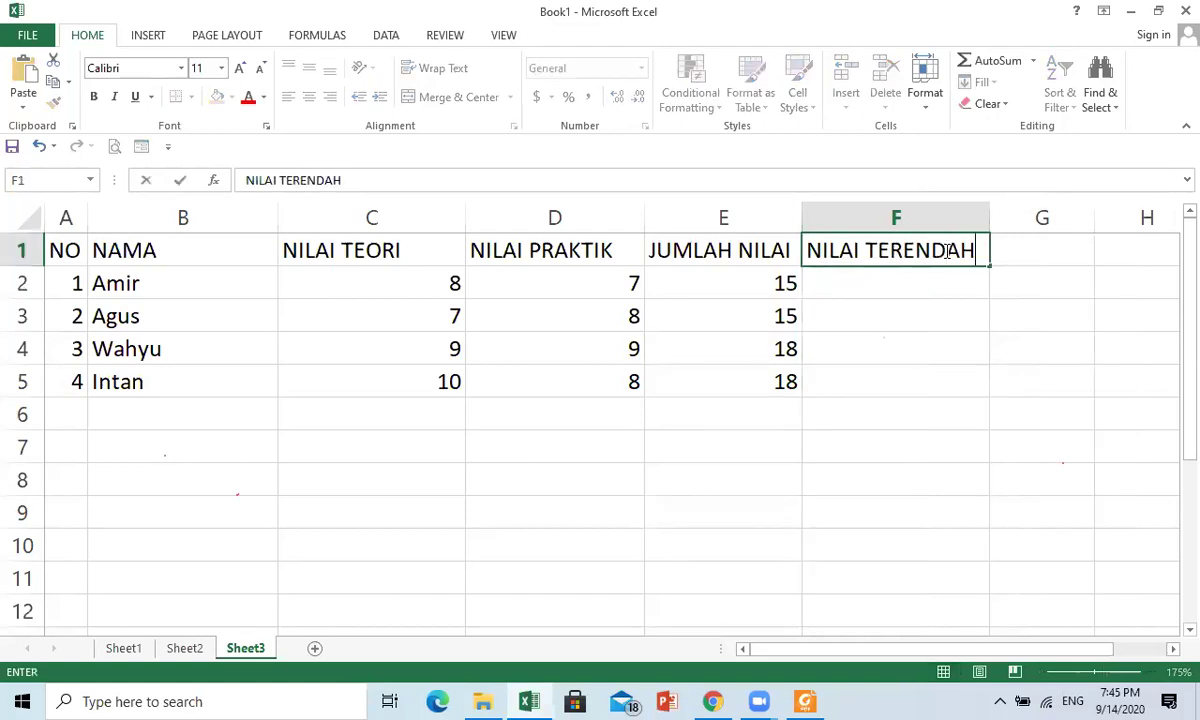
key(Return)
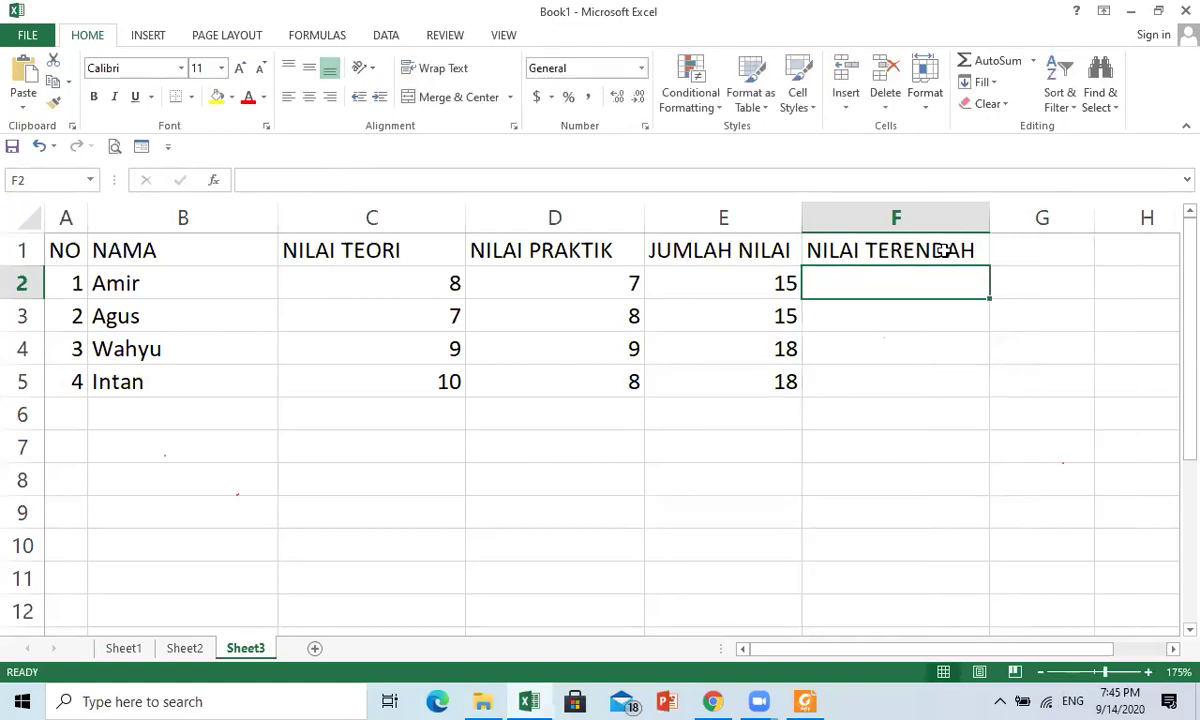
click(750, 701)
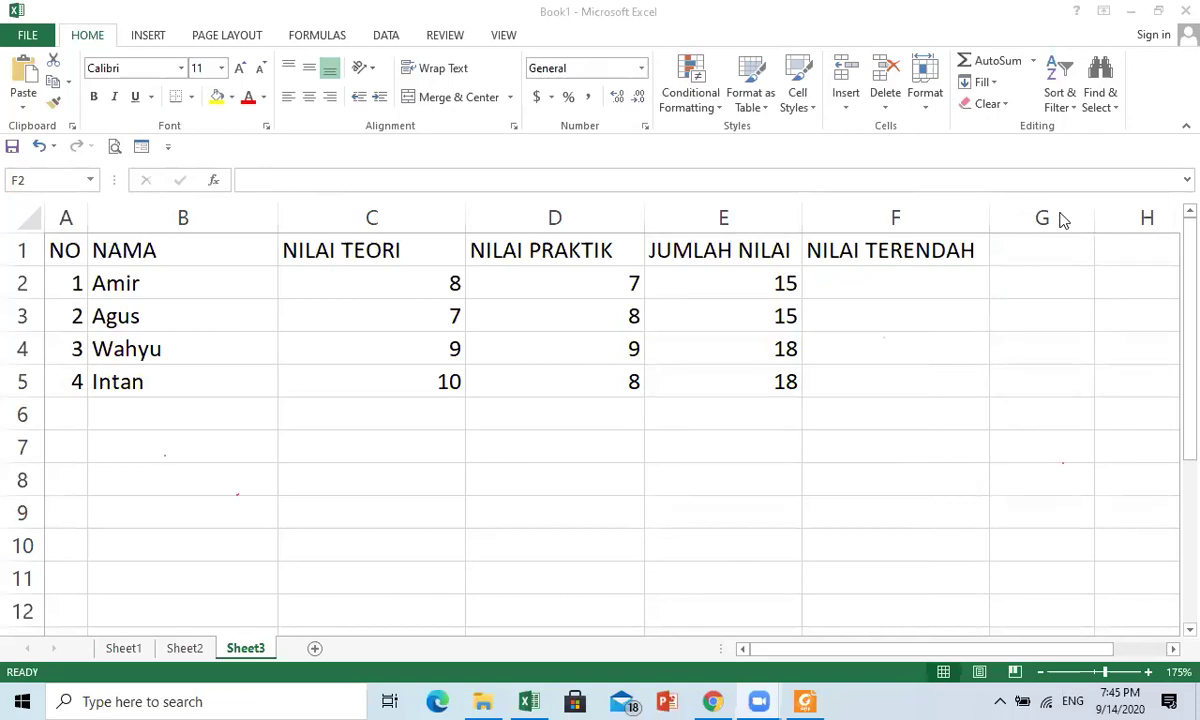
- Find the first student's lowest score in cell F2 with the formula =MIN(C2:D2)
click(985, 272)
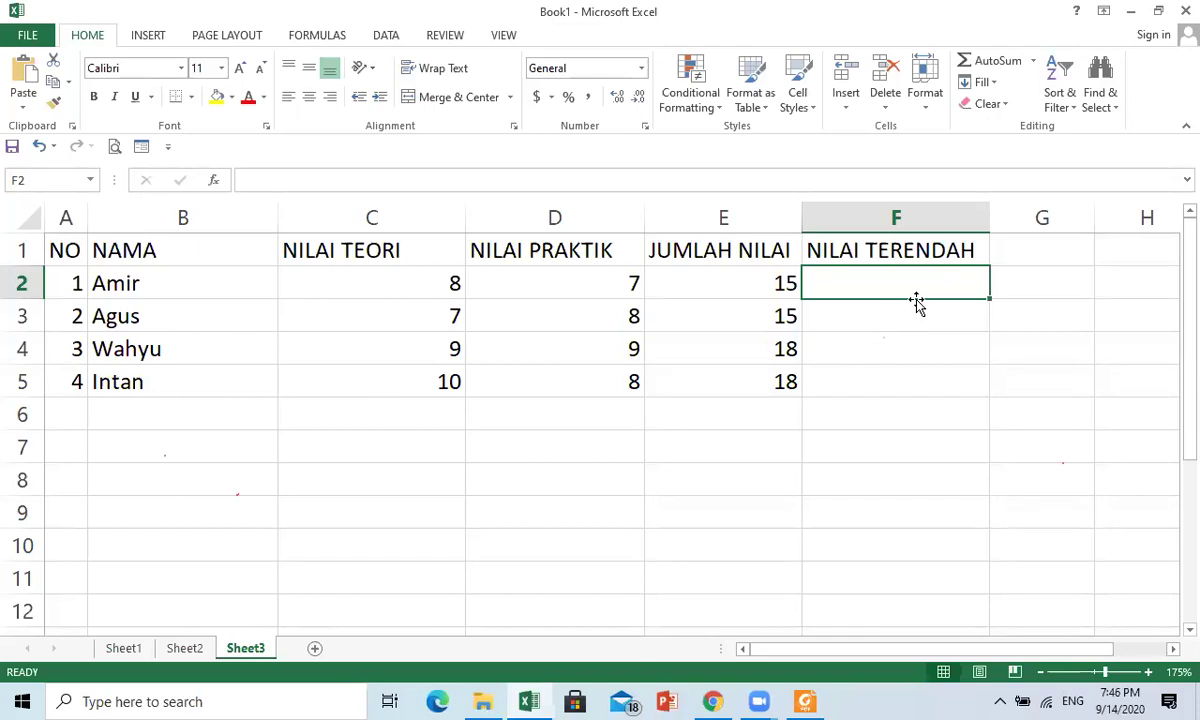
text(=)
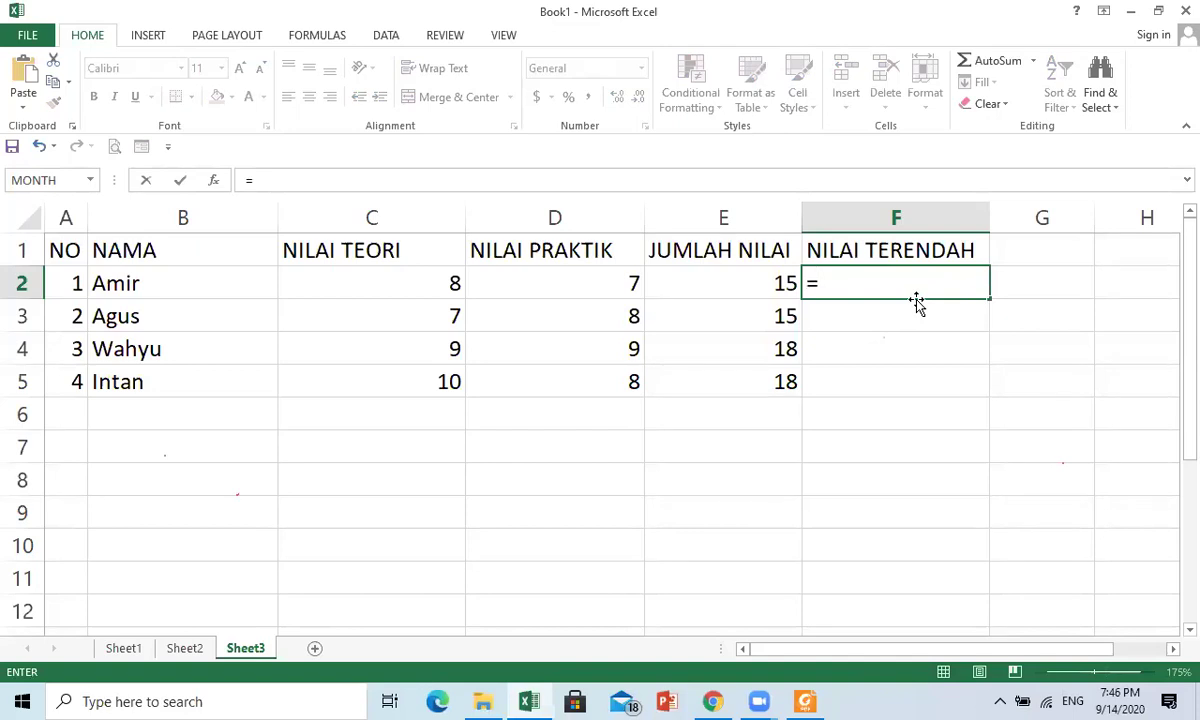
text(MIN)
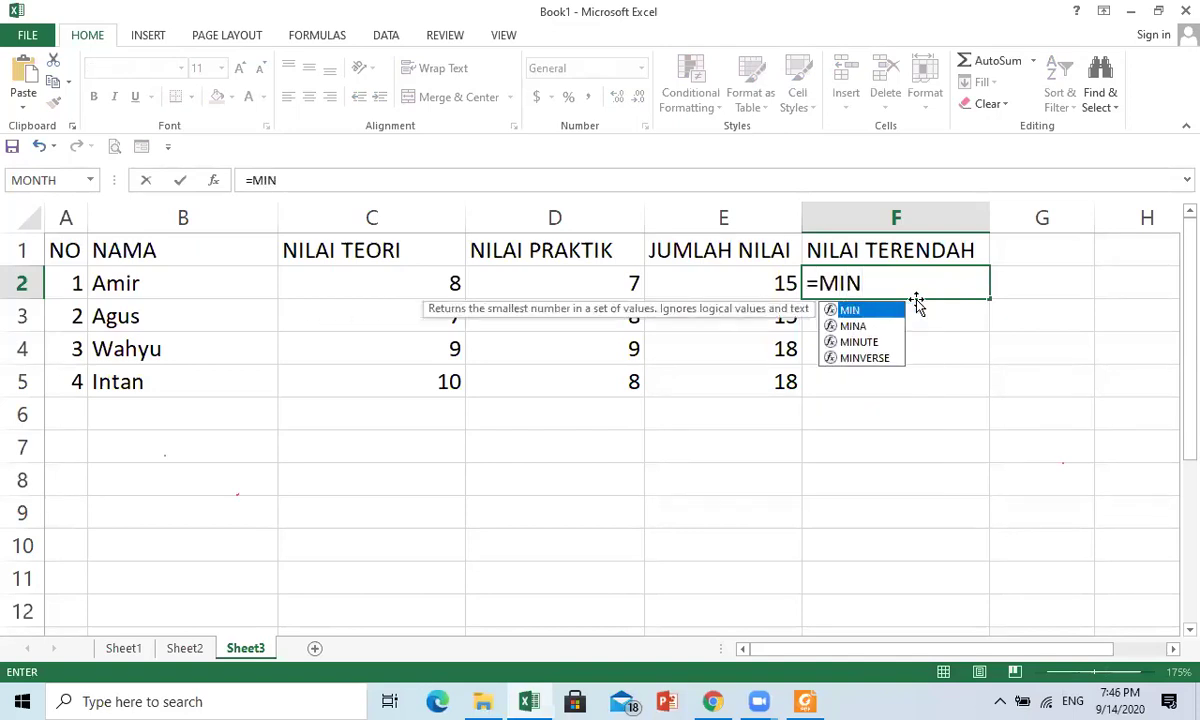
text(()
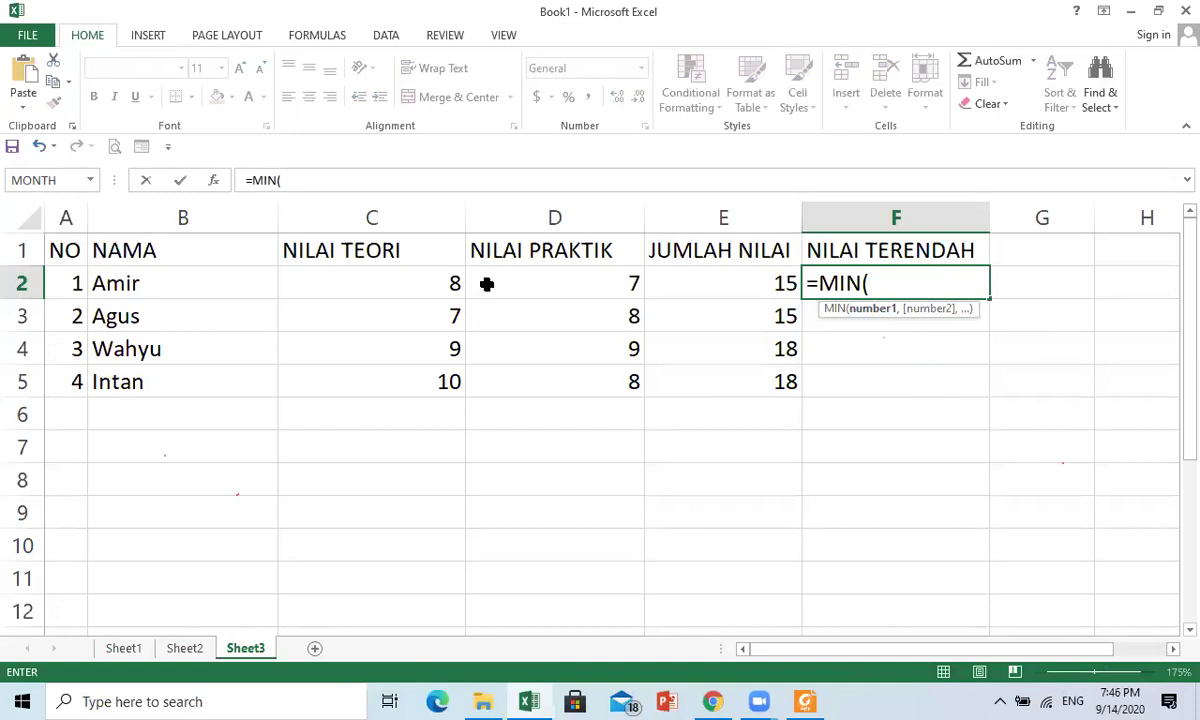
click(418, 285)
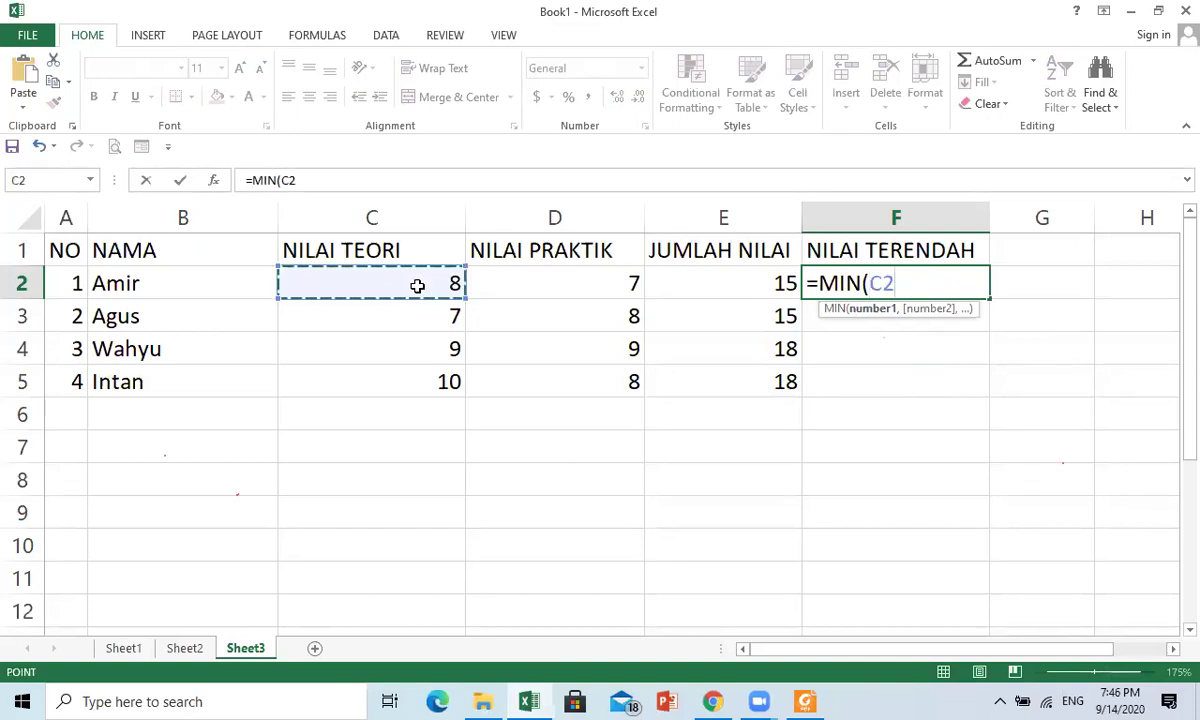
drag(434, 282, 630, 283)
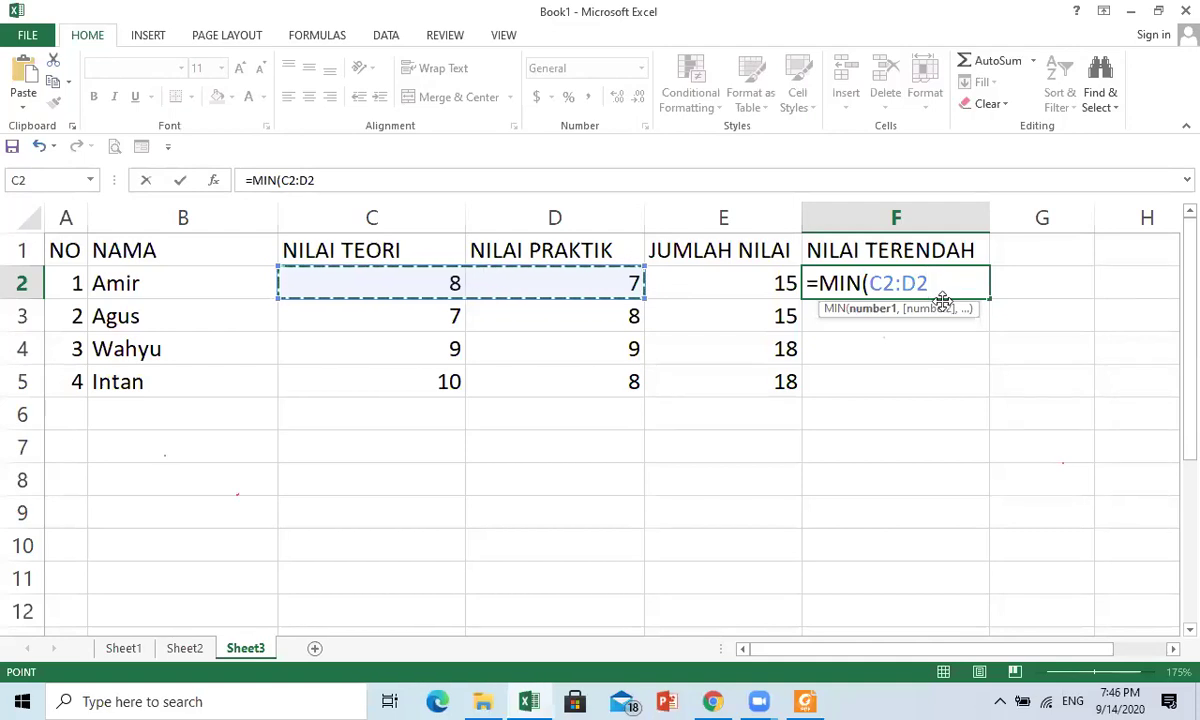
text())
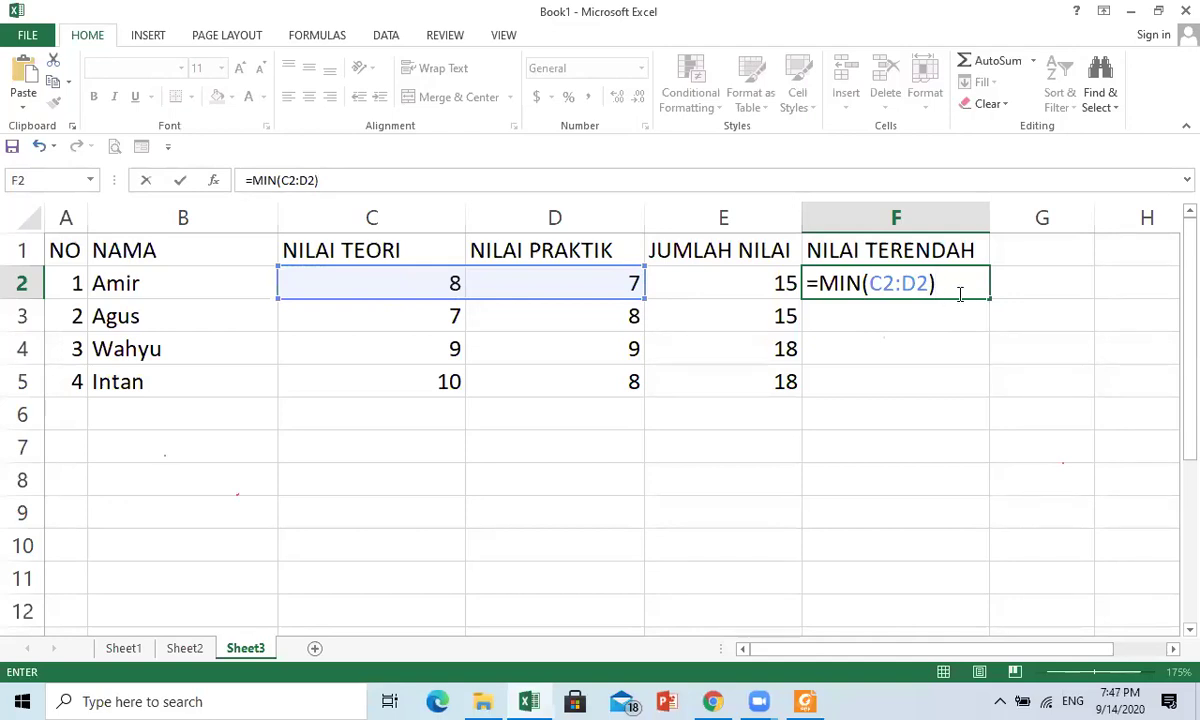
key(Return)
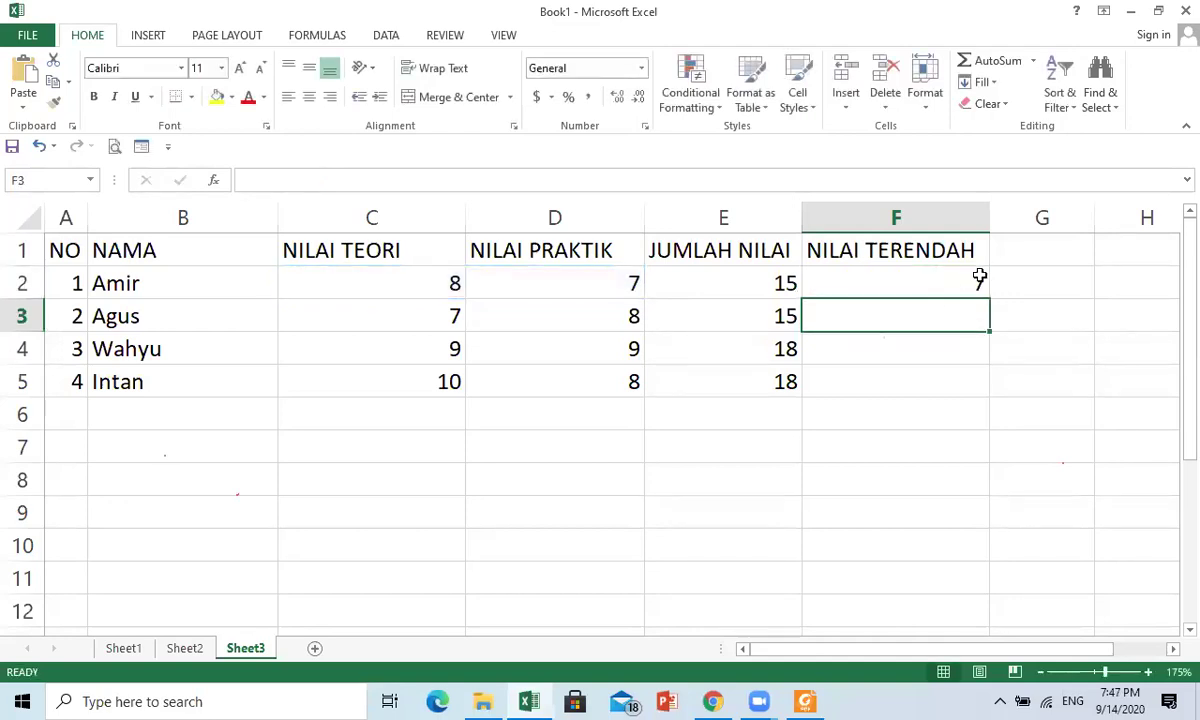
- Fill the MIN formula from F2 down to F5 to get the remaining students' lowest scores
click(967, 275)
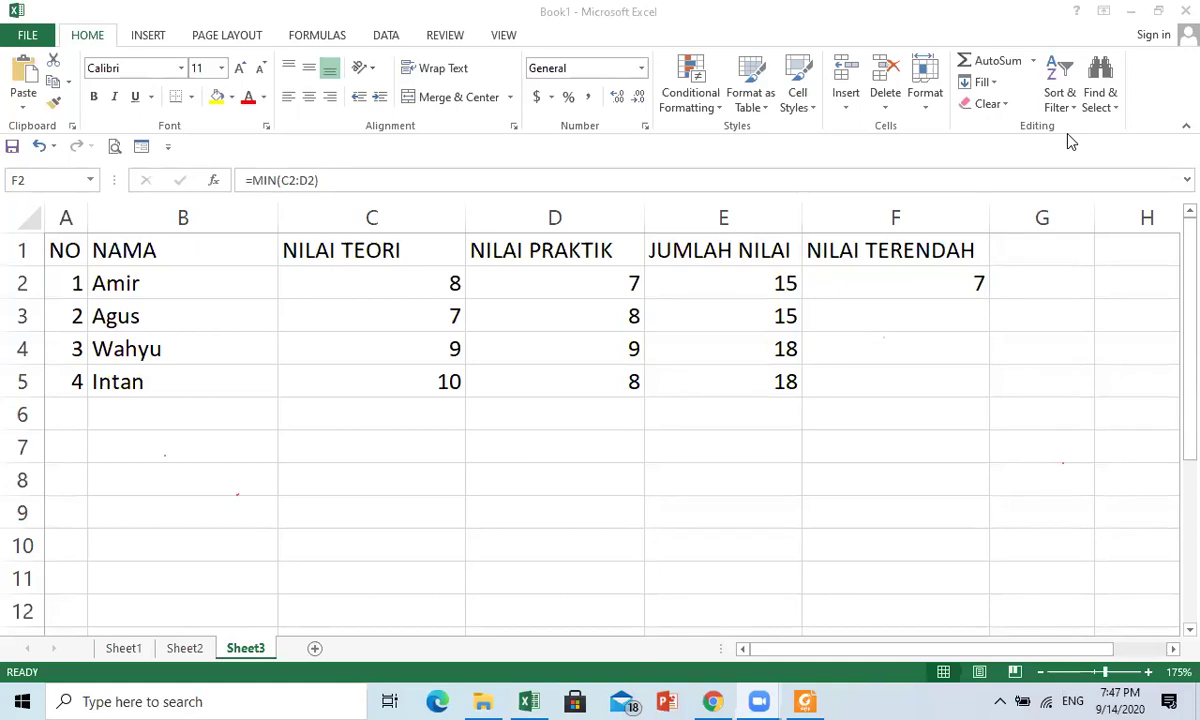
click(951, 281)
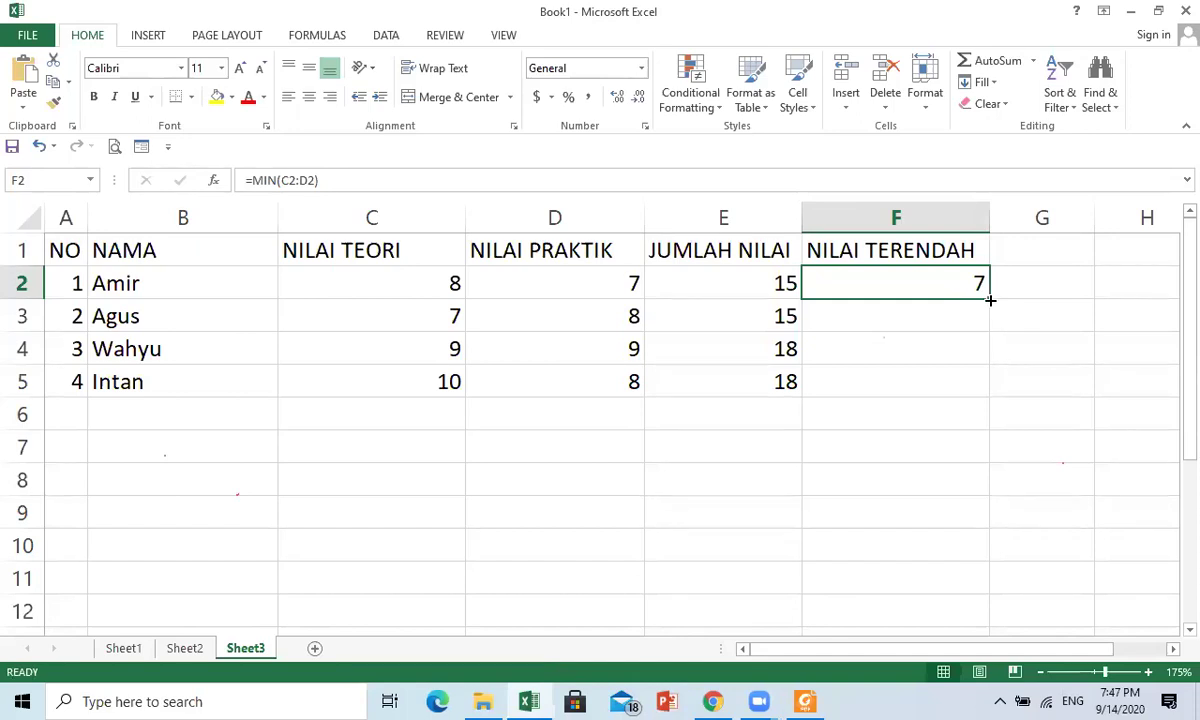
drag(990, 300, 985, 398)
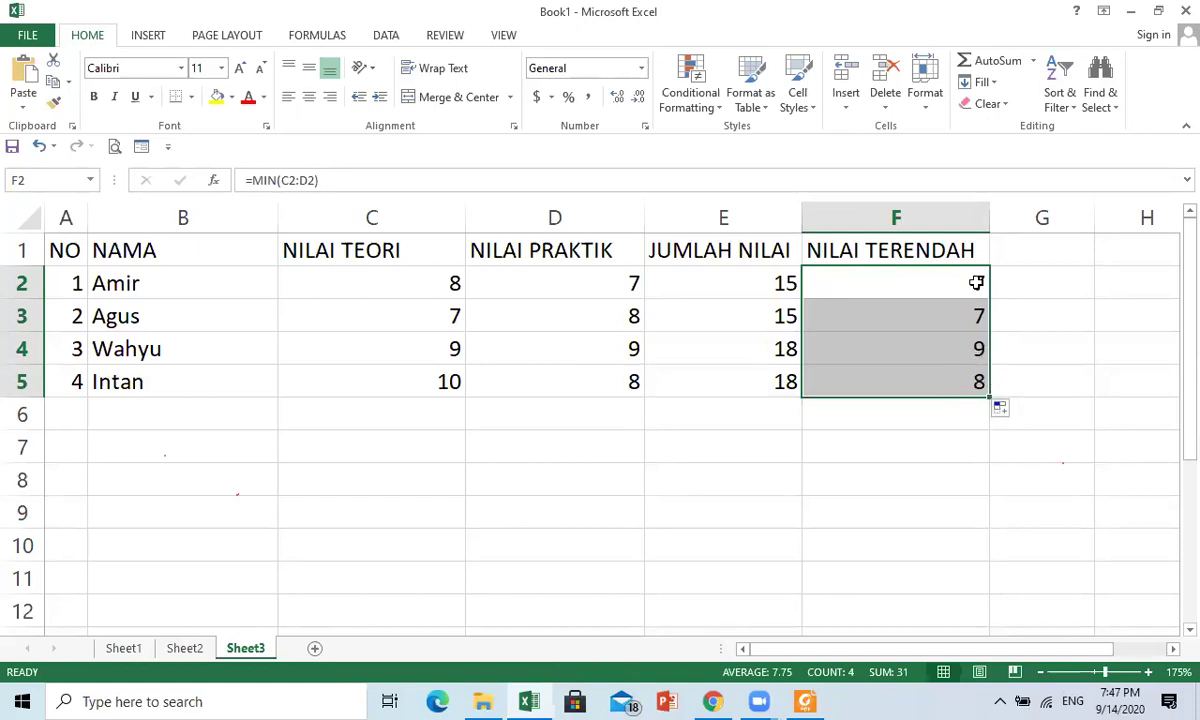
click(951, 451)
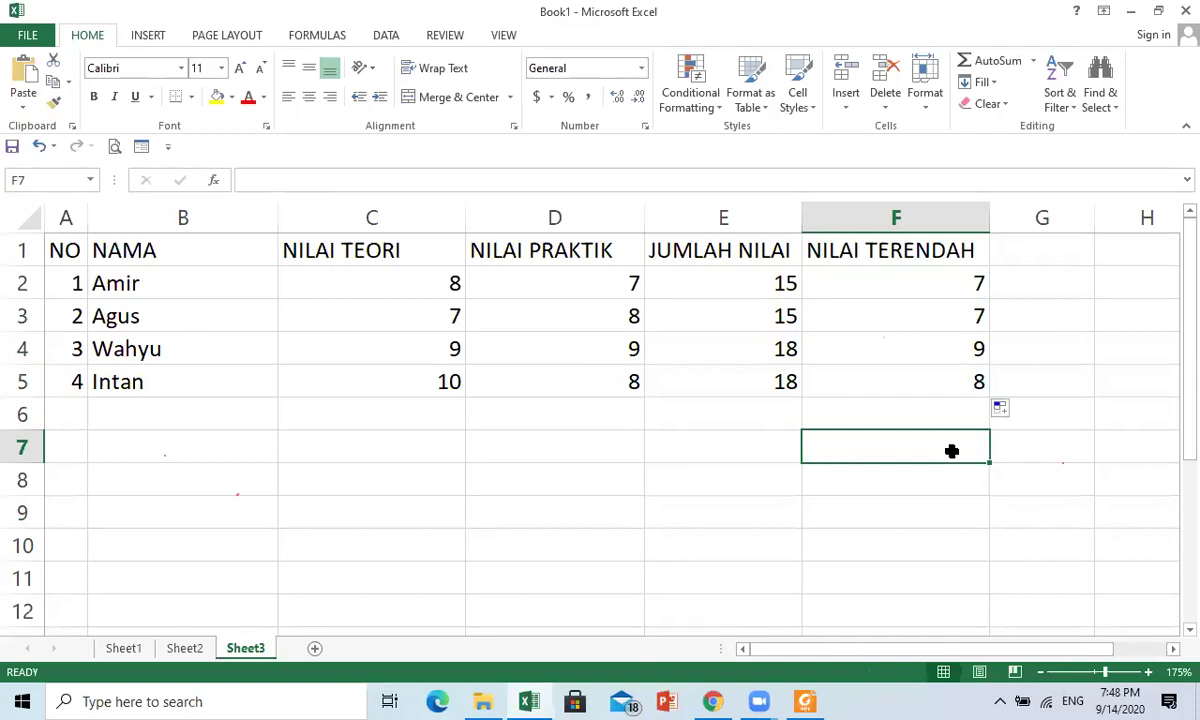
- Select the whole score table on Sheet3, from the NO heading through the last lowest score (A1:F5)
click(1069, 252)
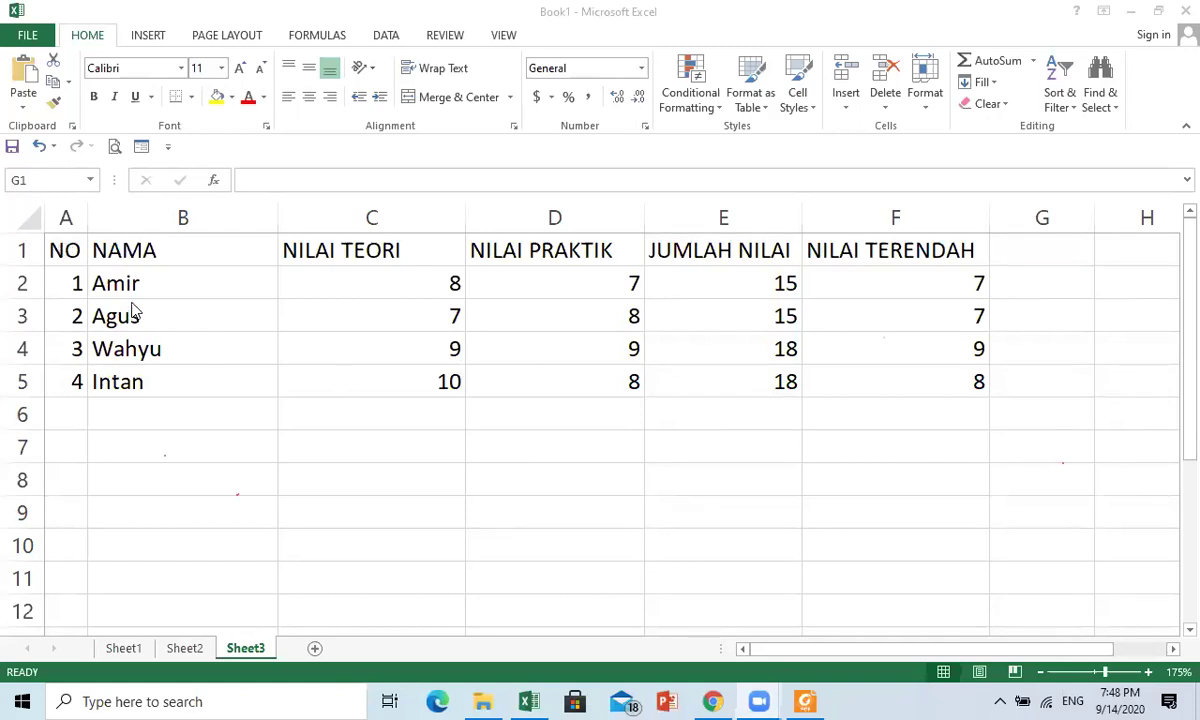
click(127, 272)
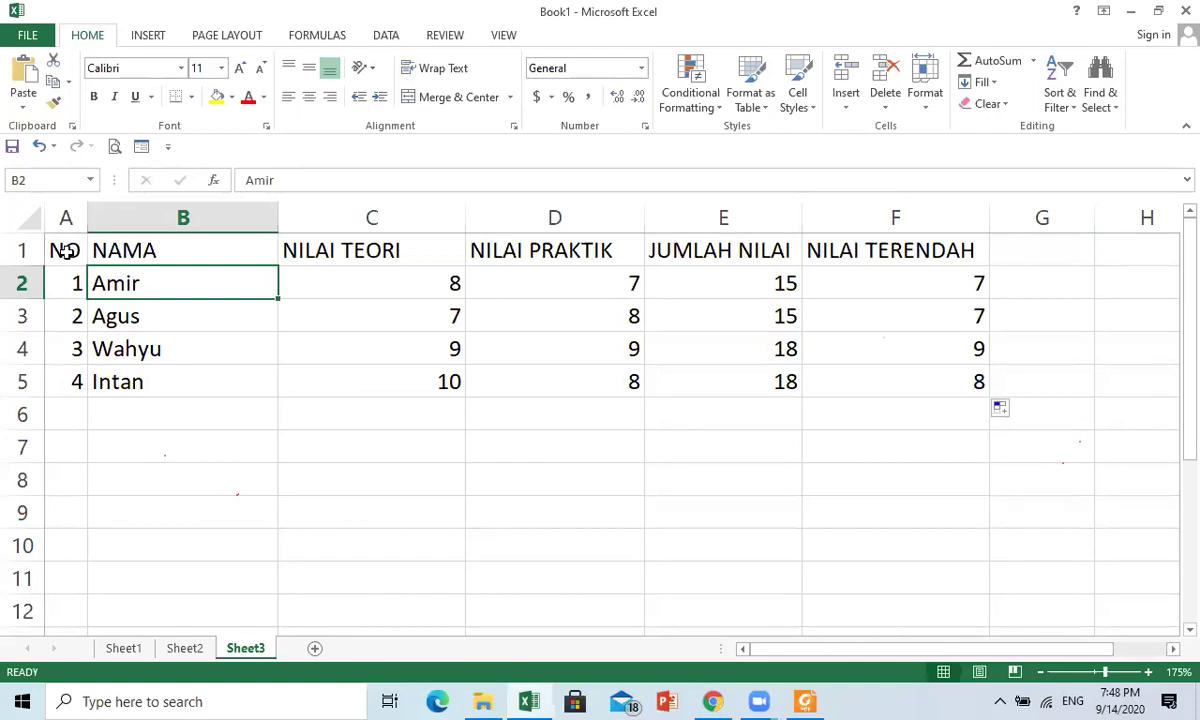
drag(65, 252, 106, 373)
click(65, 253)
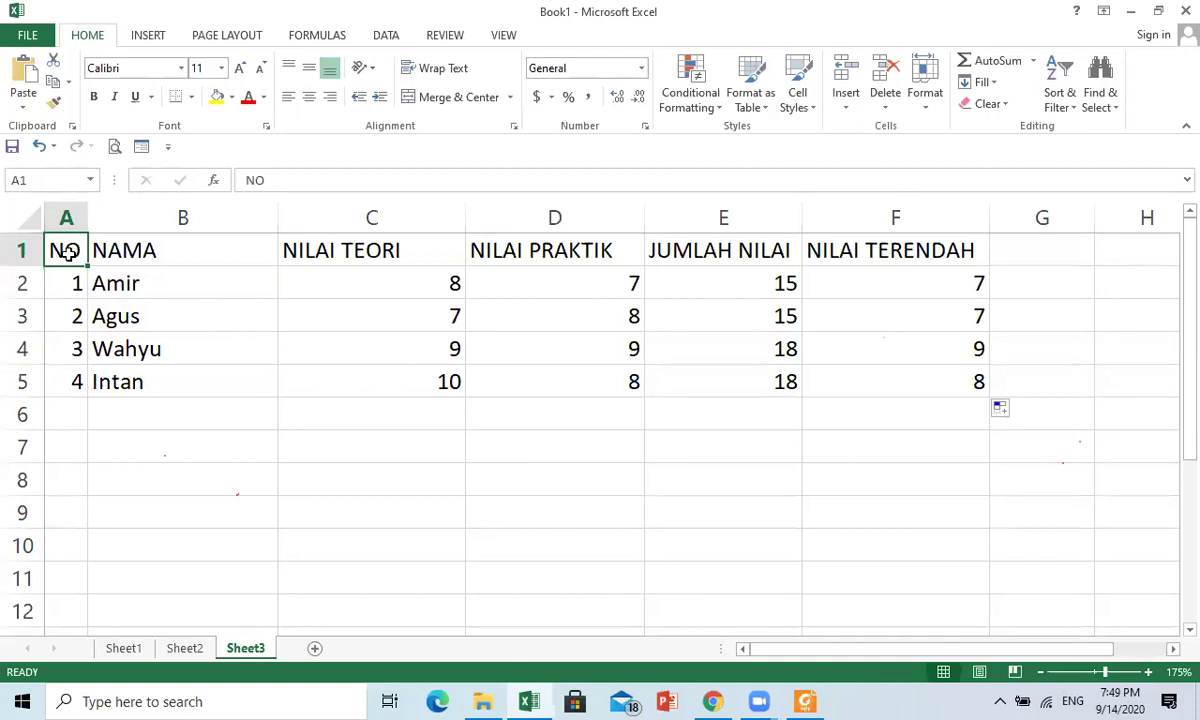
drag(66, 251, 895, 372)
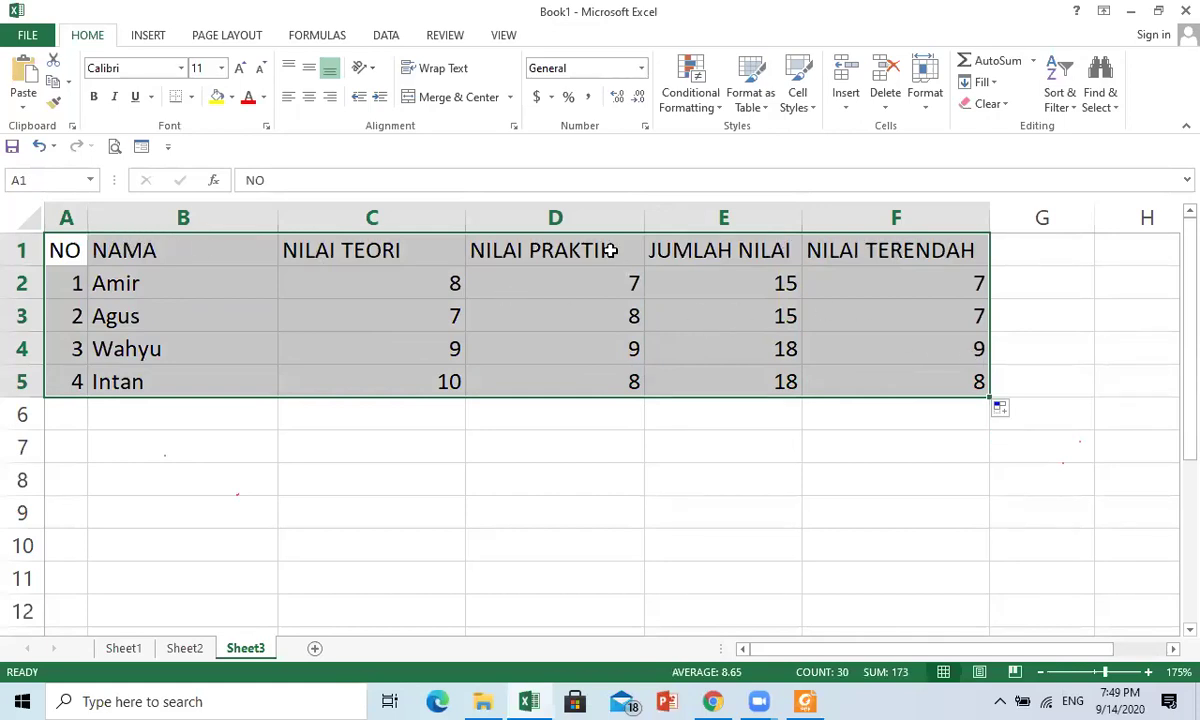
- Reselect the score table starting from cell A1, extending the selection down to row 5 and across to column F
click(56, 258)
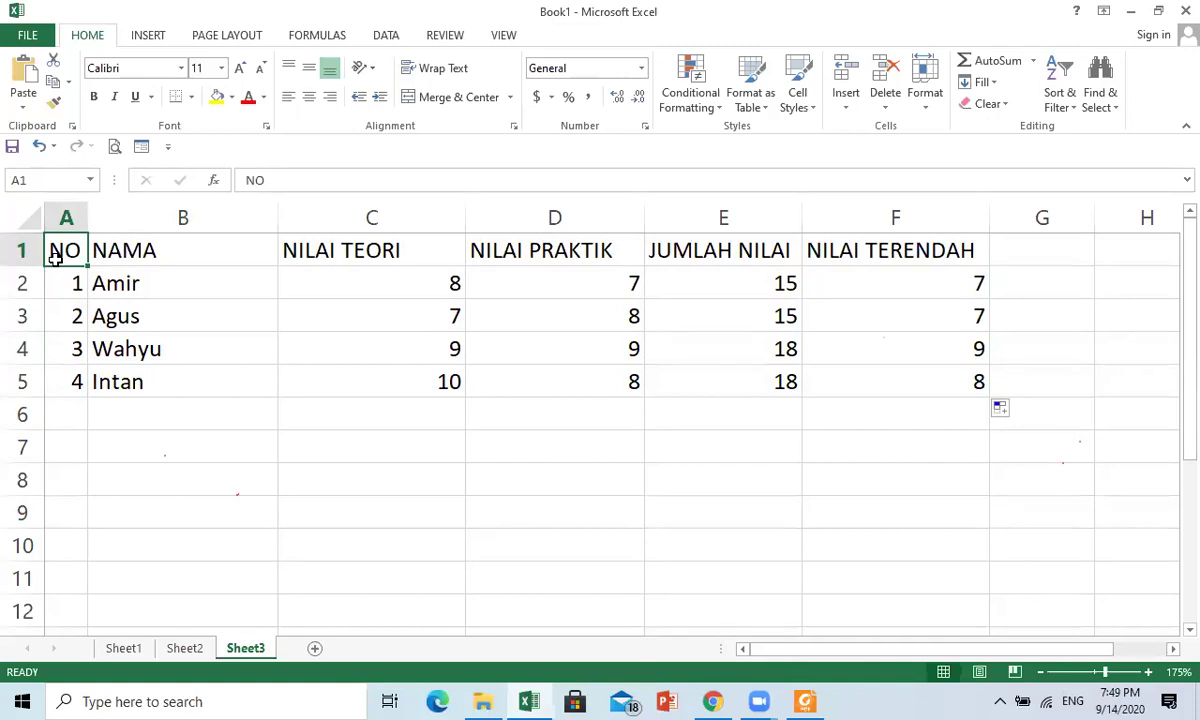
key(shift+Down)
key(shift+Down)
key(shift+Down)
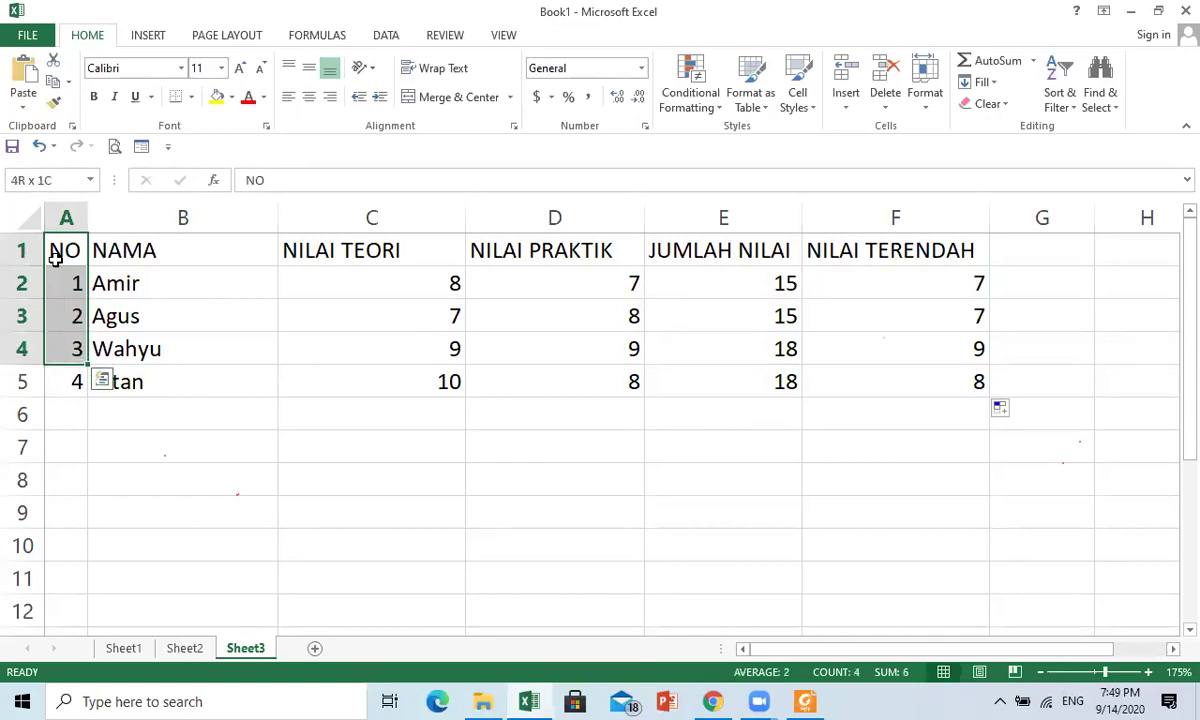
key(shift+Down)
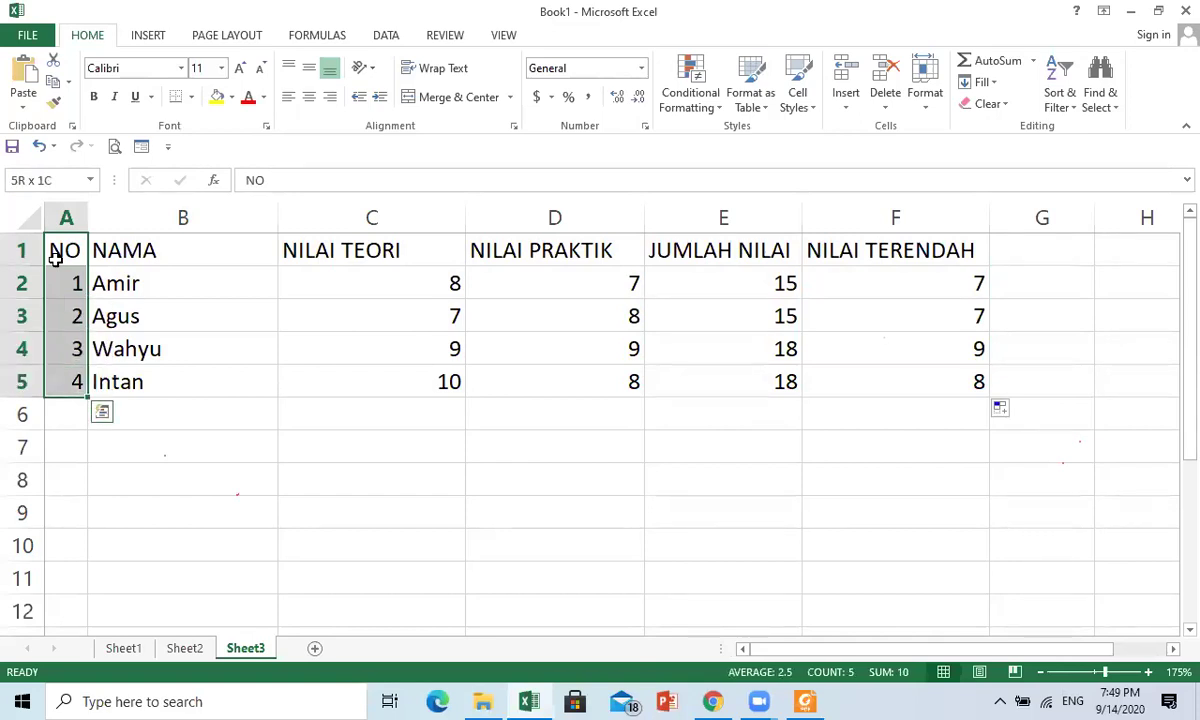
key(shift+Right)
key(shift+Right)
key(shift+Right)
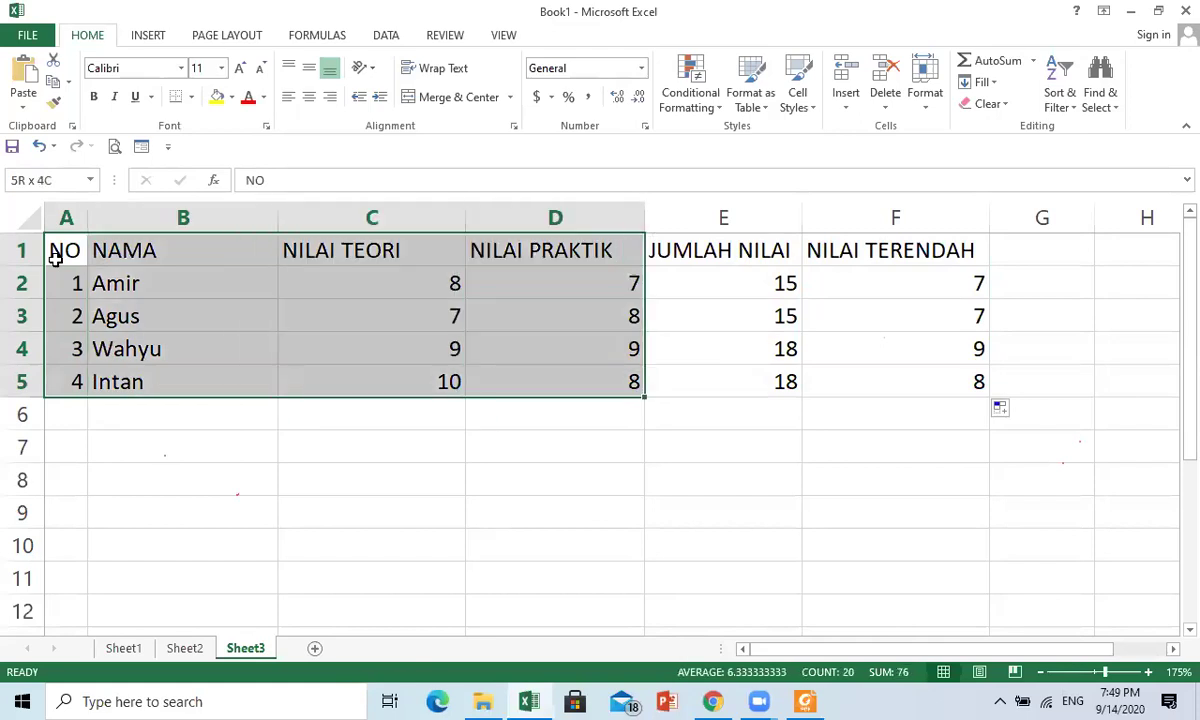
key(shift+Right)
key(shift+Right)
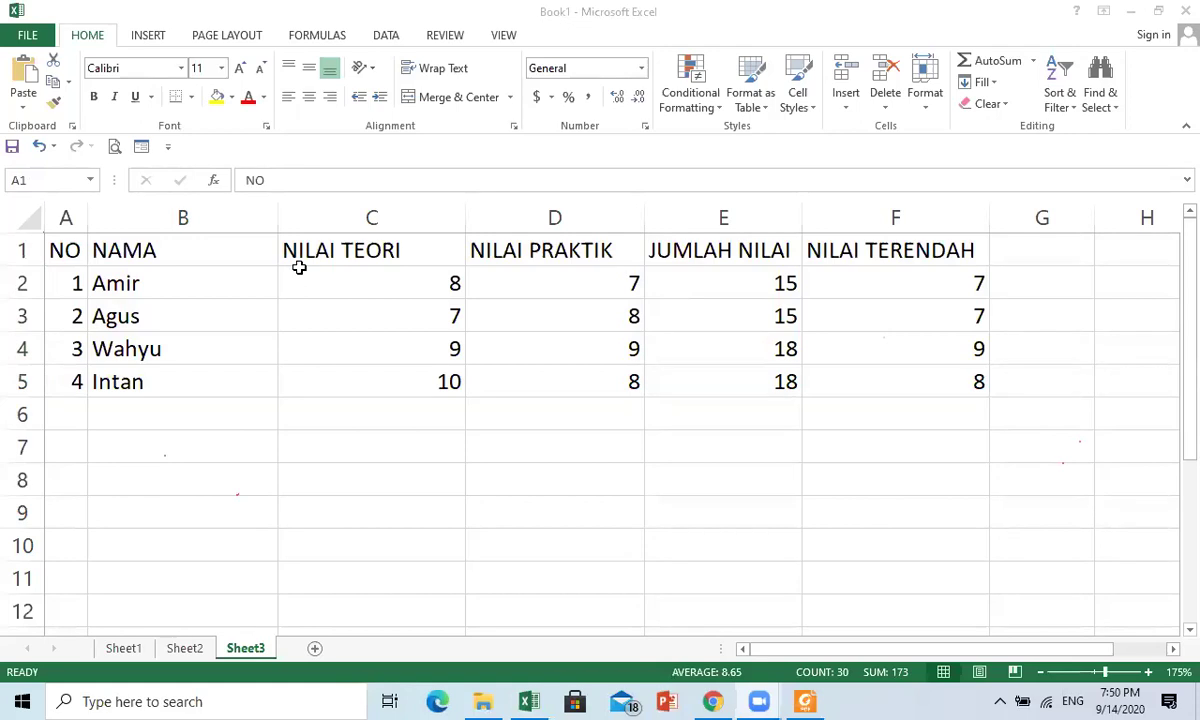
- Select the score table A1:F5 and apply All Borders to it
click(60, 248)
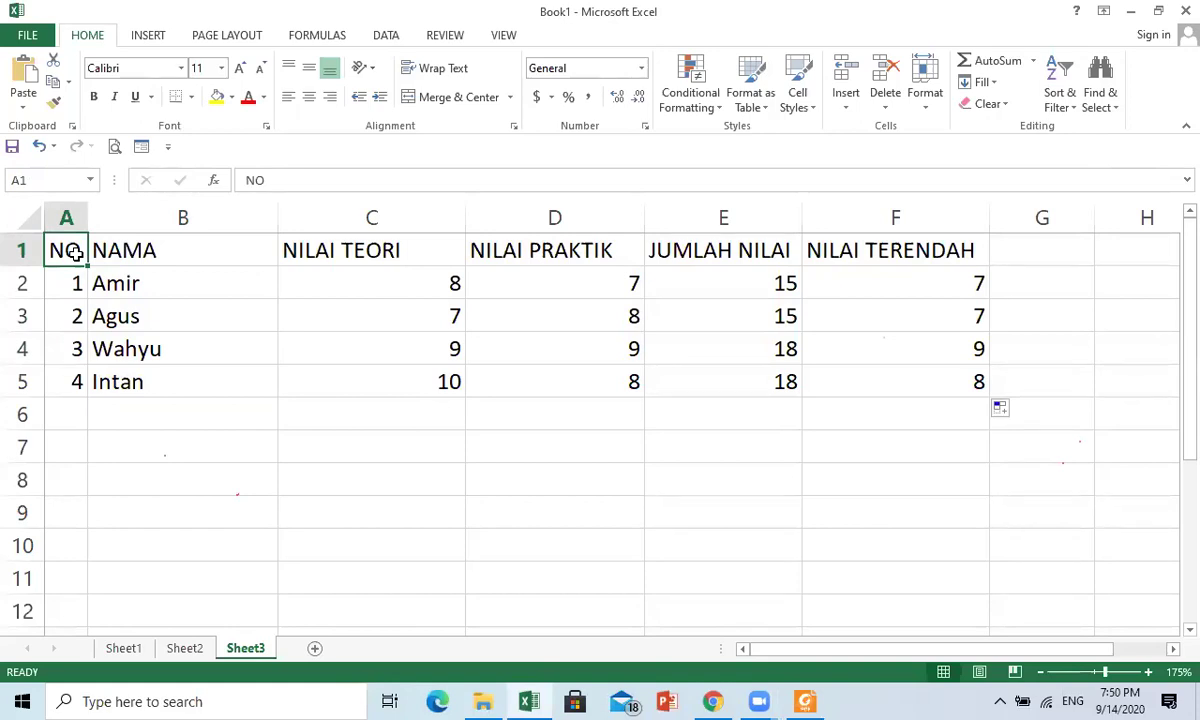
key(shift+Down)
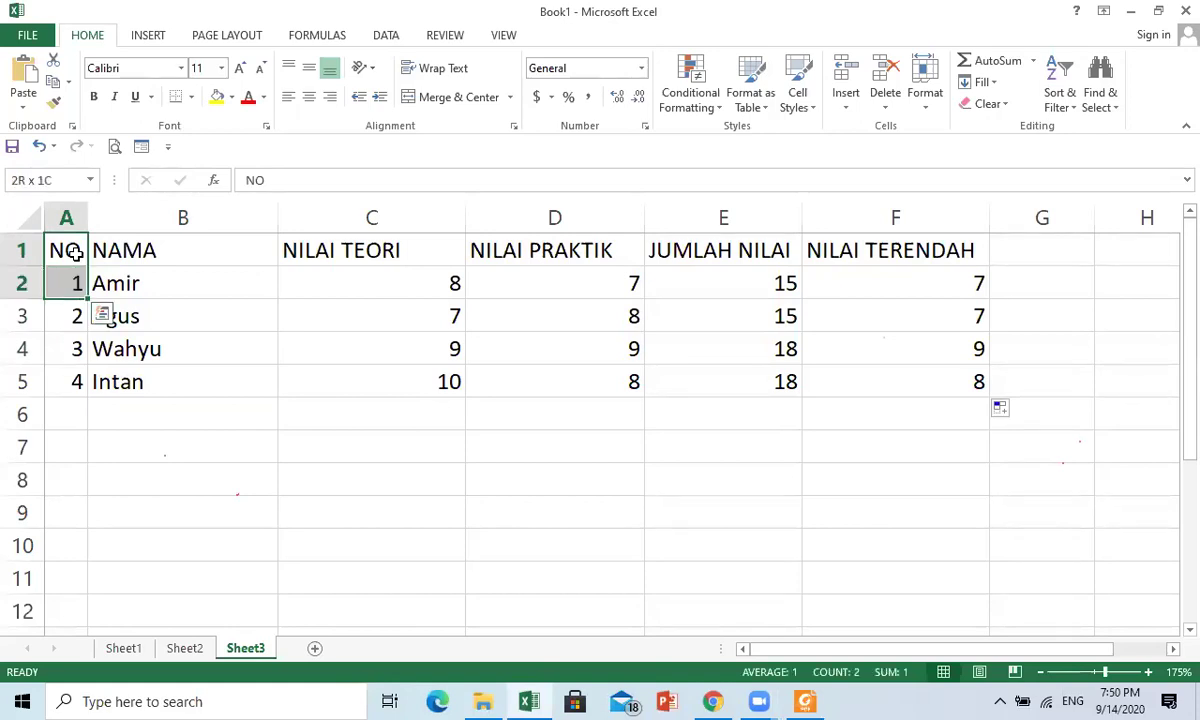
key(shift+Down)
key(shift+Down)
key(shift+Down)
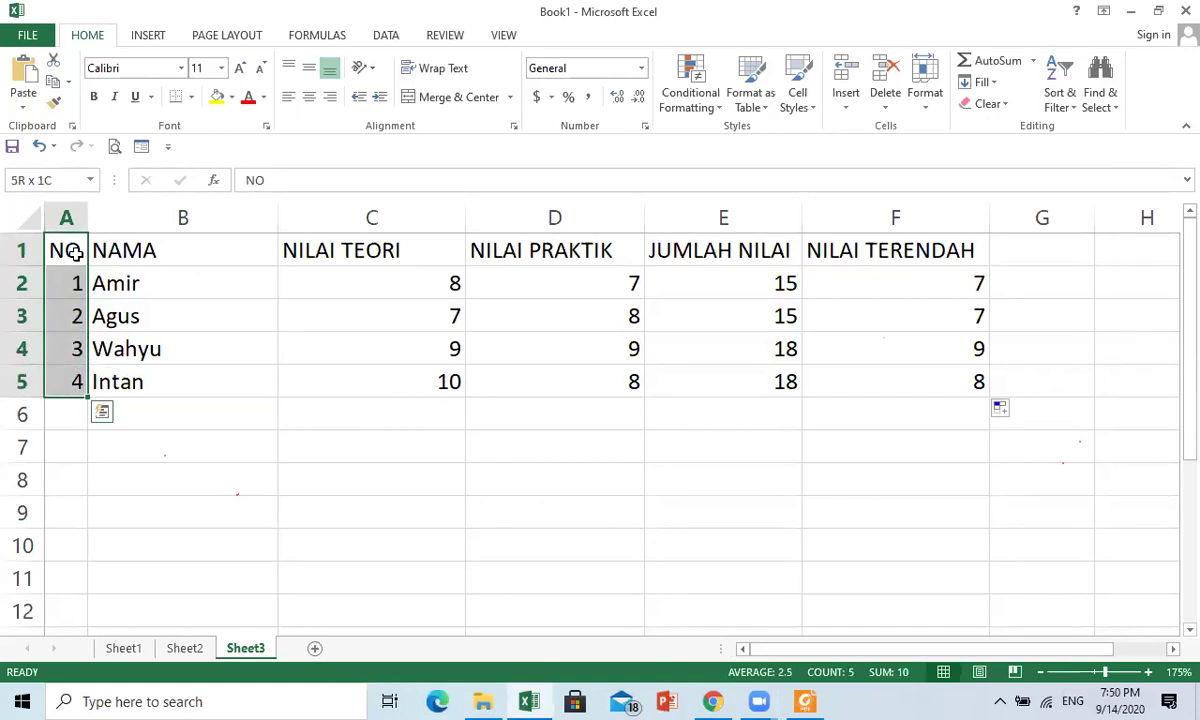
key(shift+Right)
key(shift+Right)
key(shift+Right)
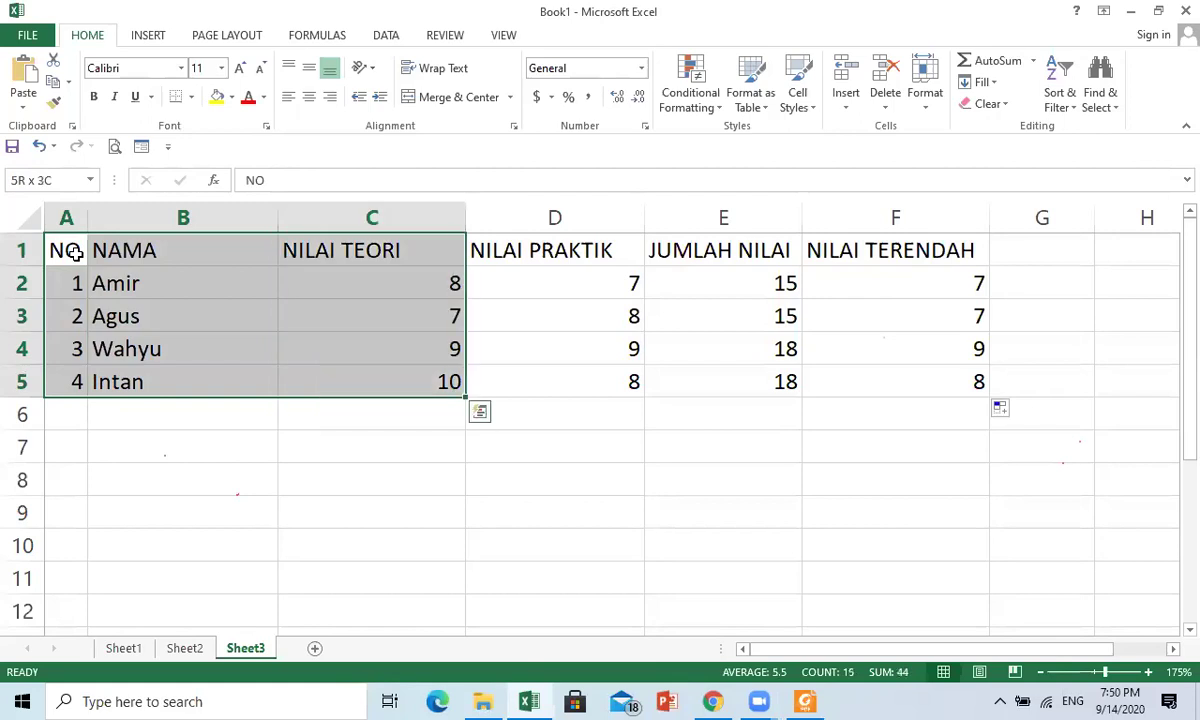
key(shift+Right)
key(shift+Right)
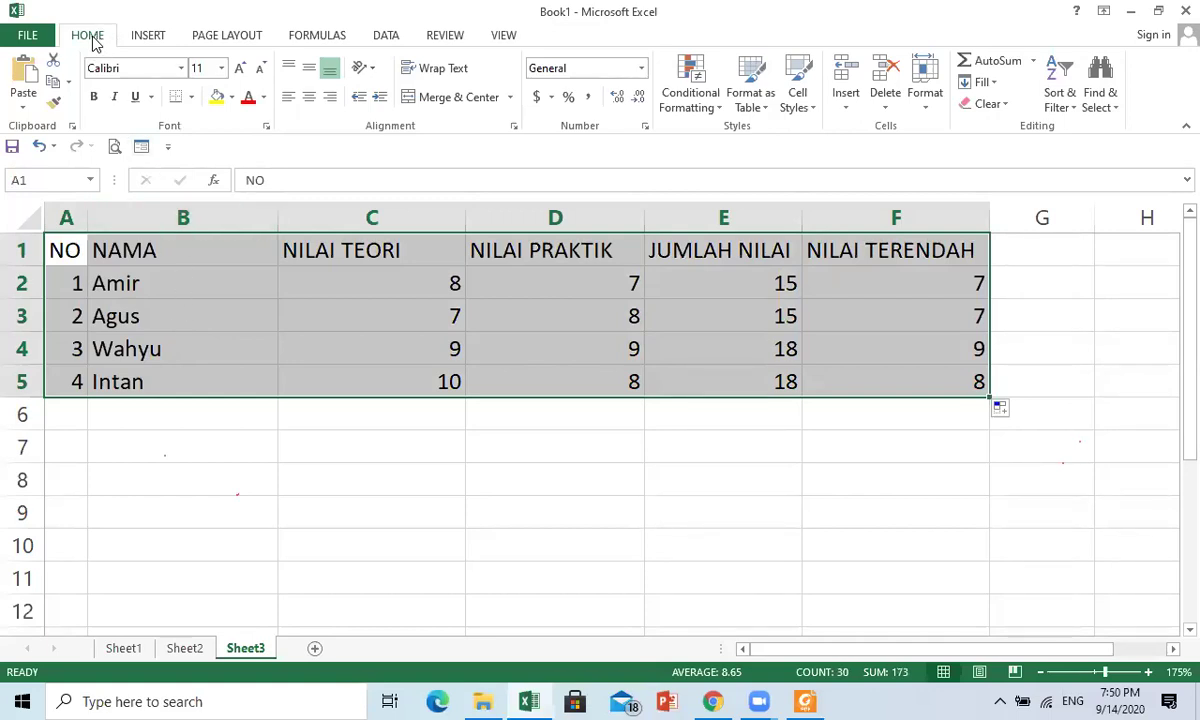
click(191, 98)
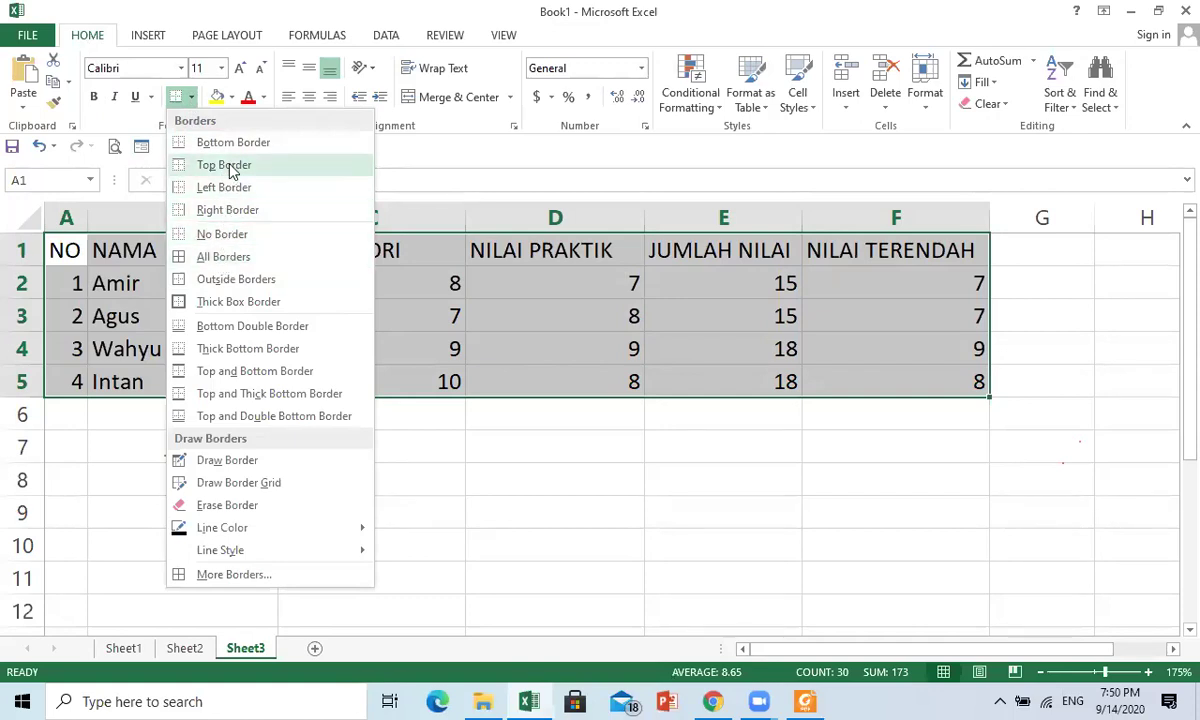
click(224, 257)
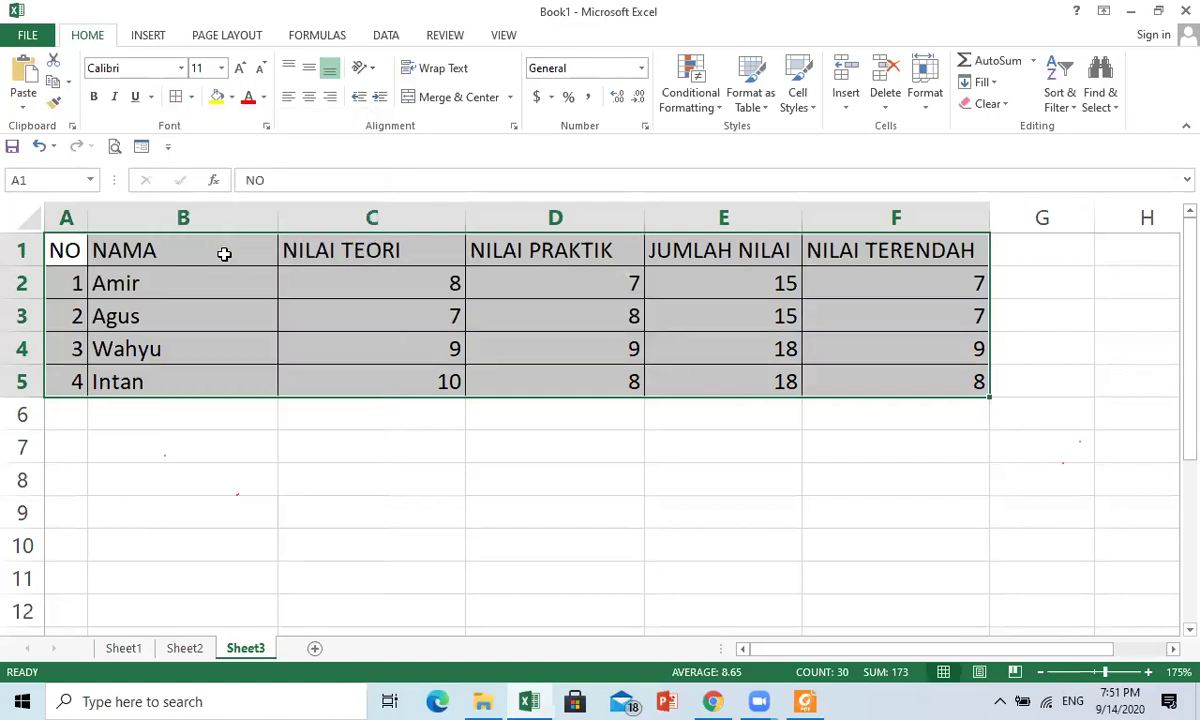
click(236, 467)
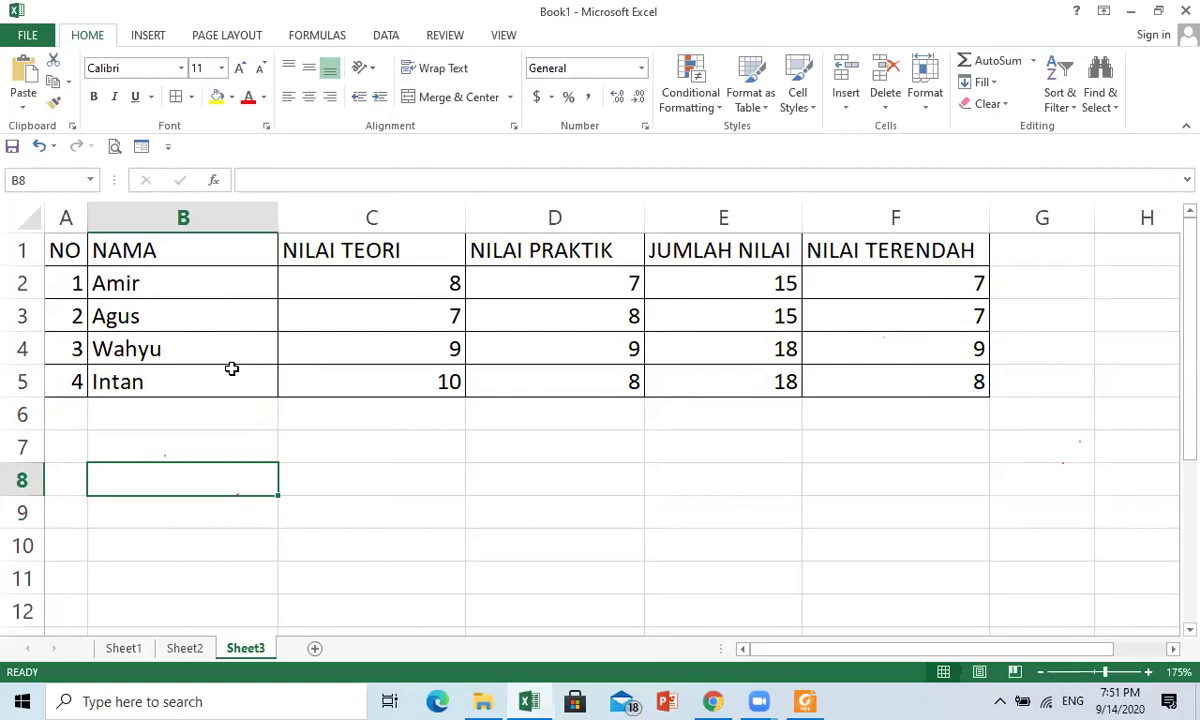
click(187, 428)
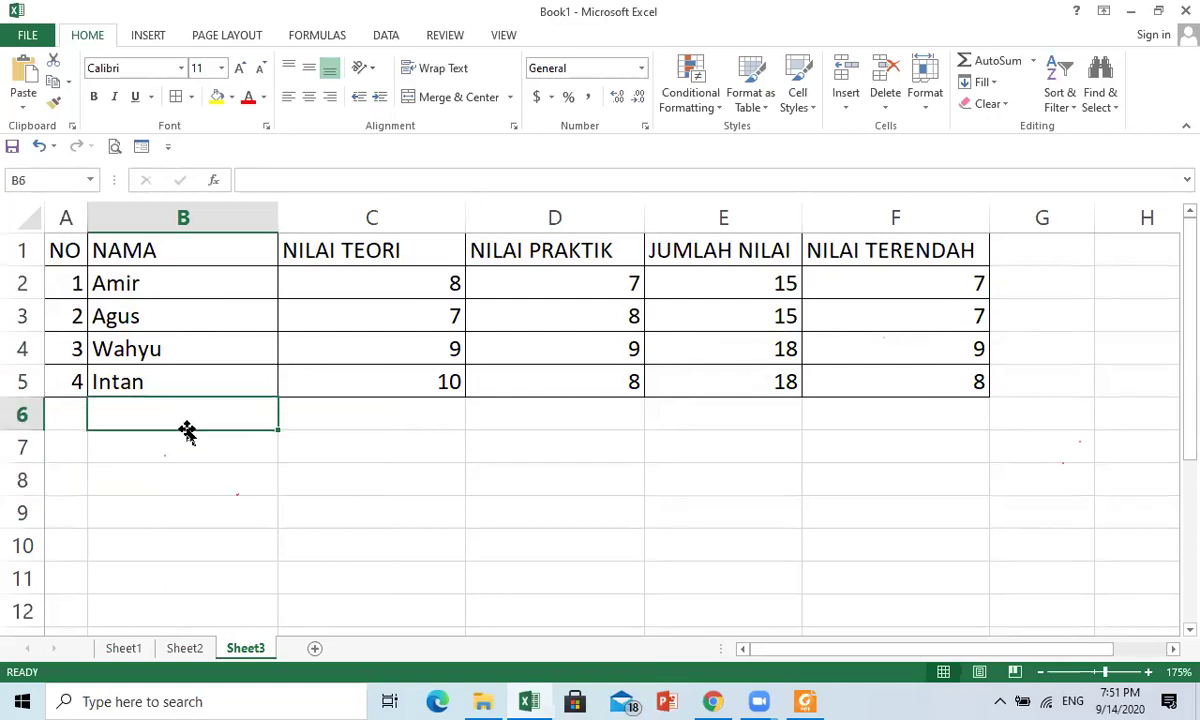
click(191, 466)
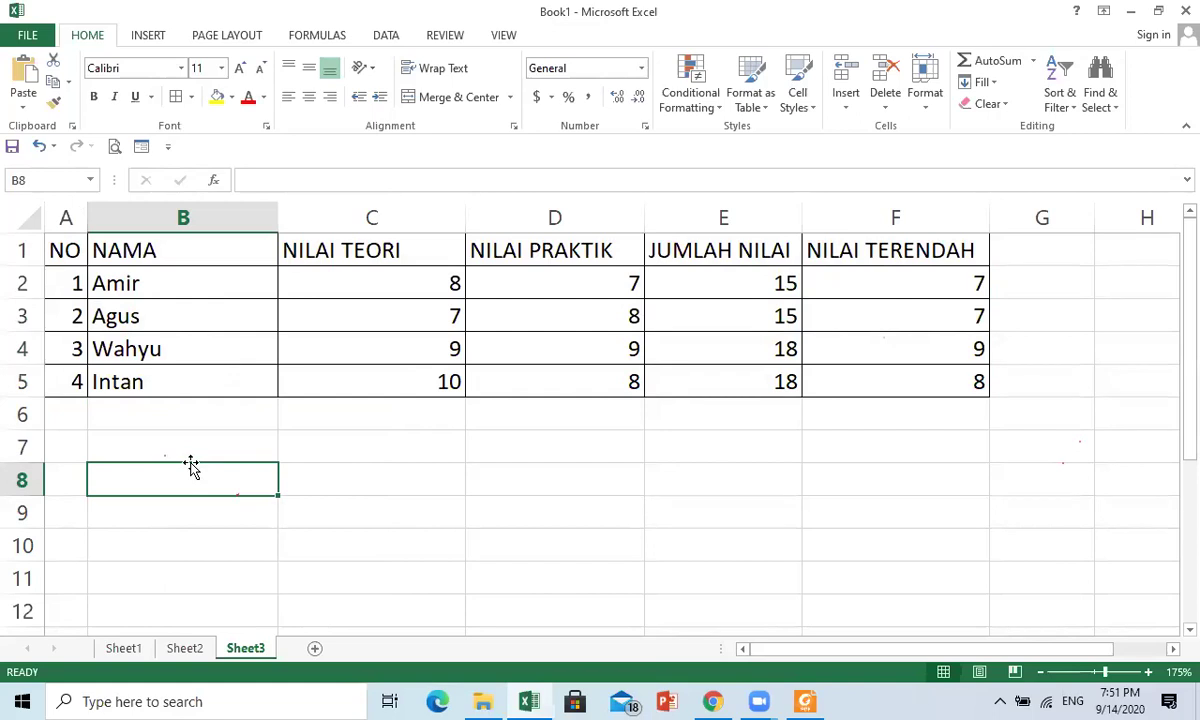
click(316, 440)
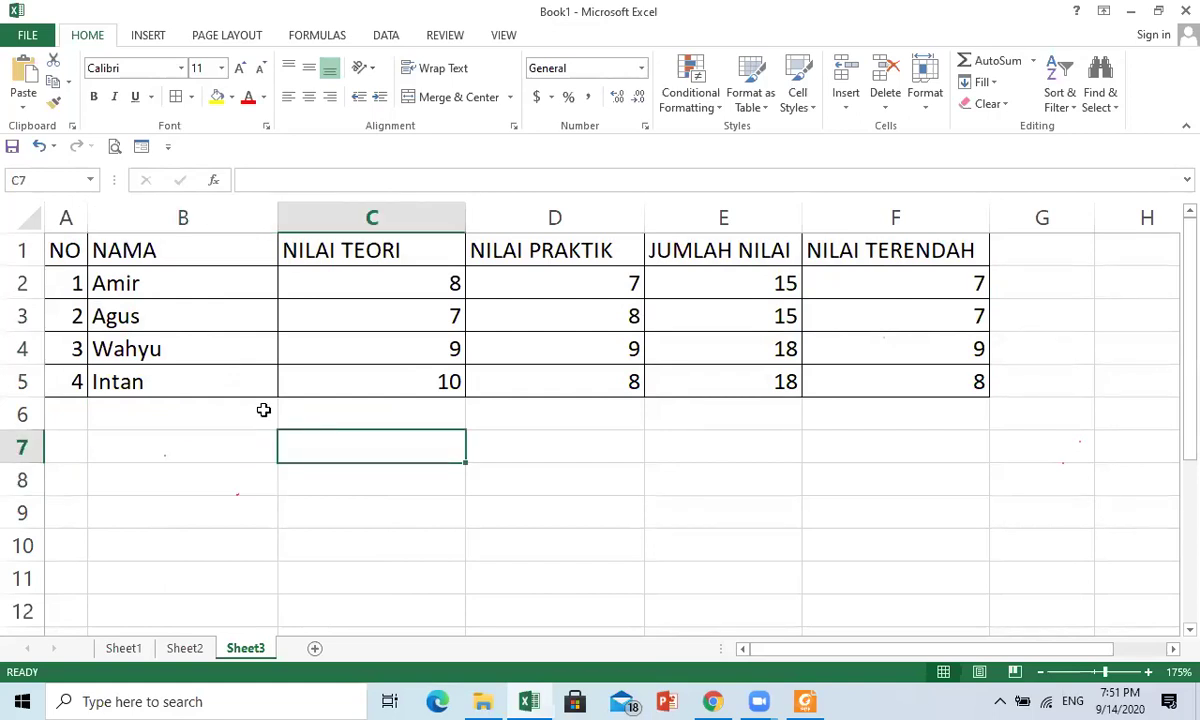
click(233, 445)
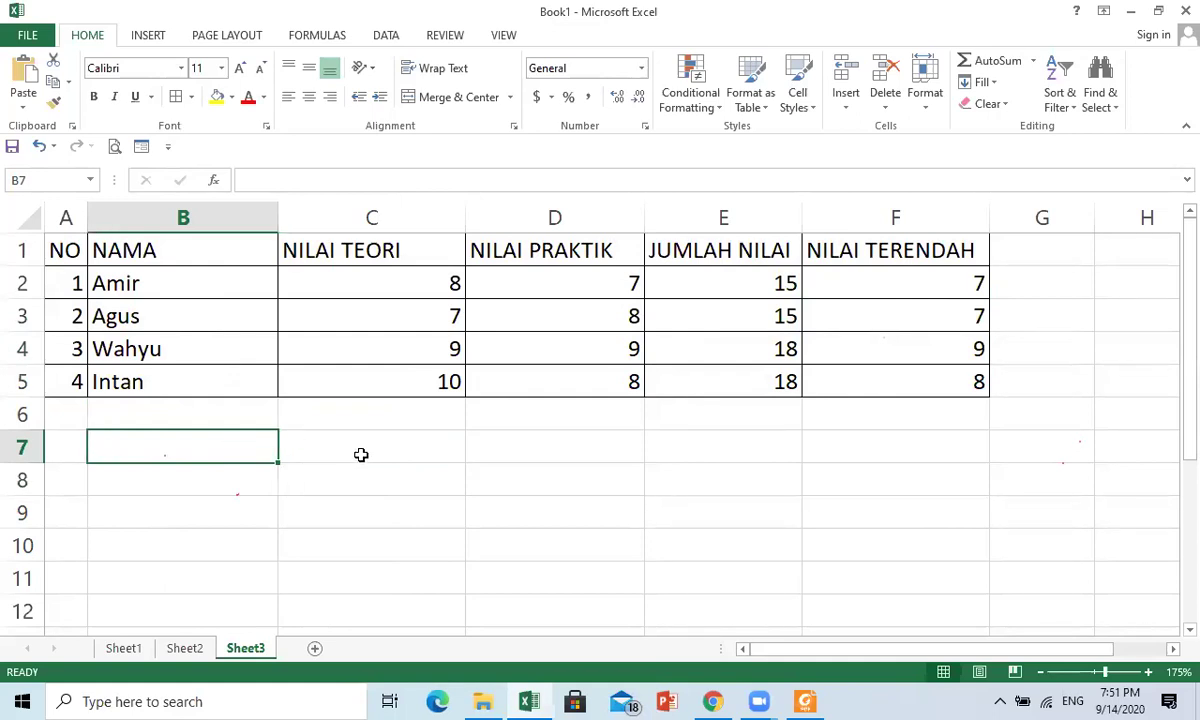
click(378, 453)
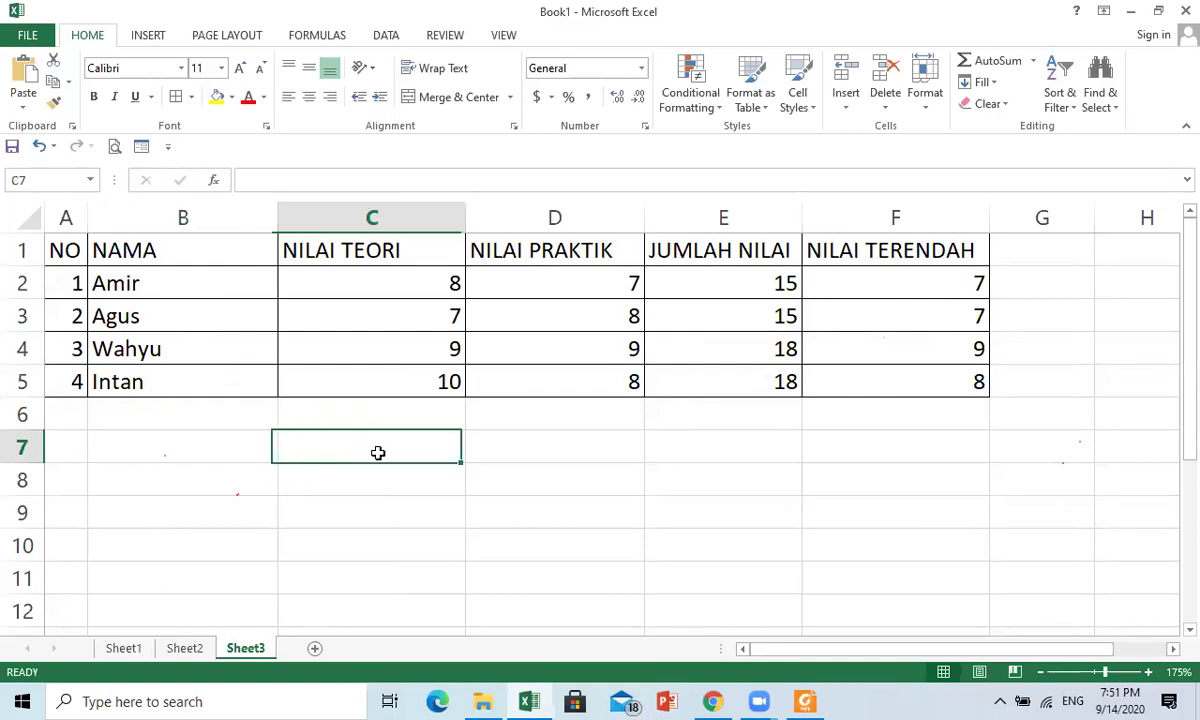
click(468, 490)
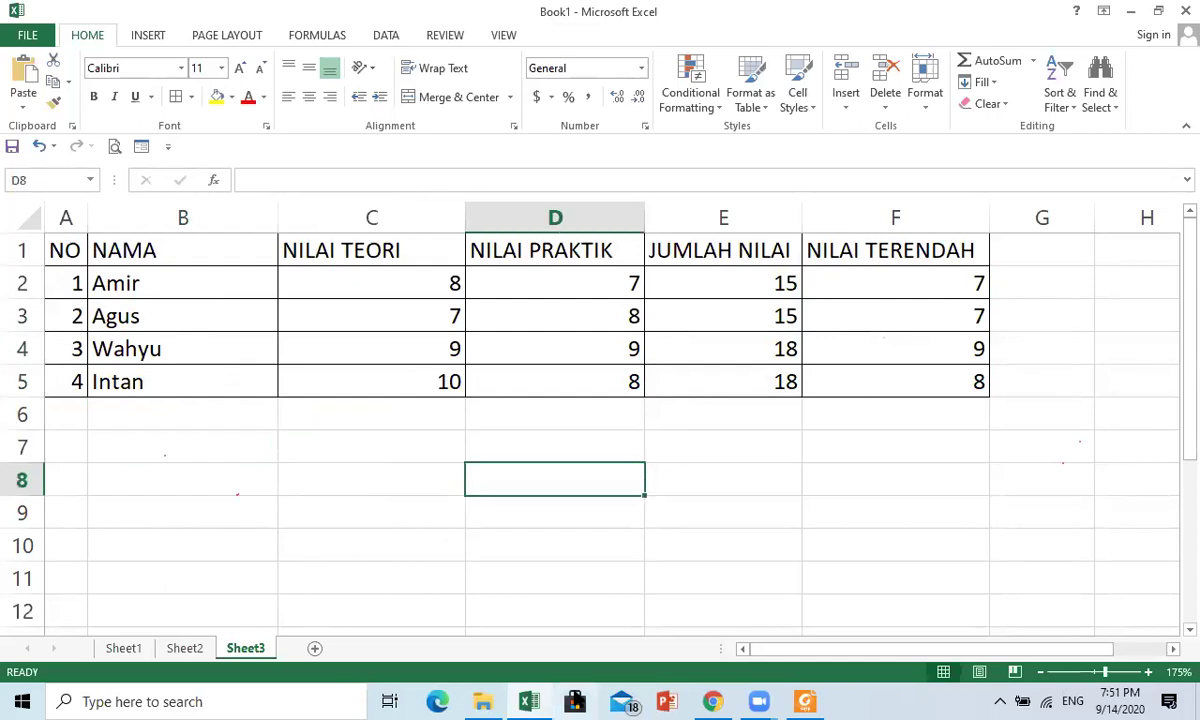
click(361, 488)
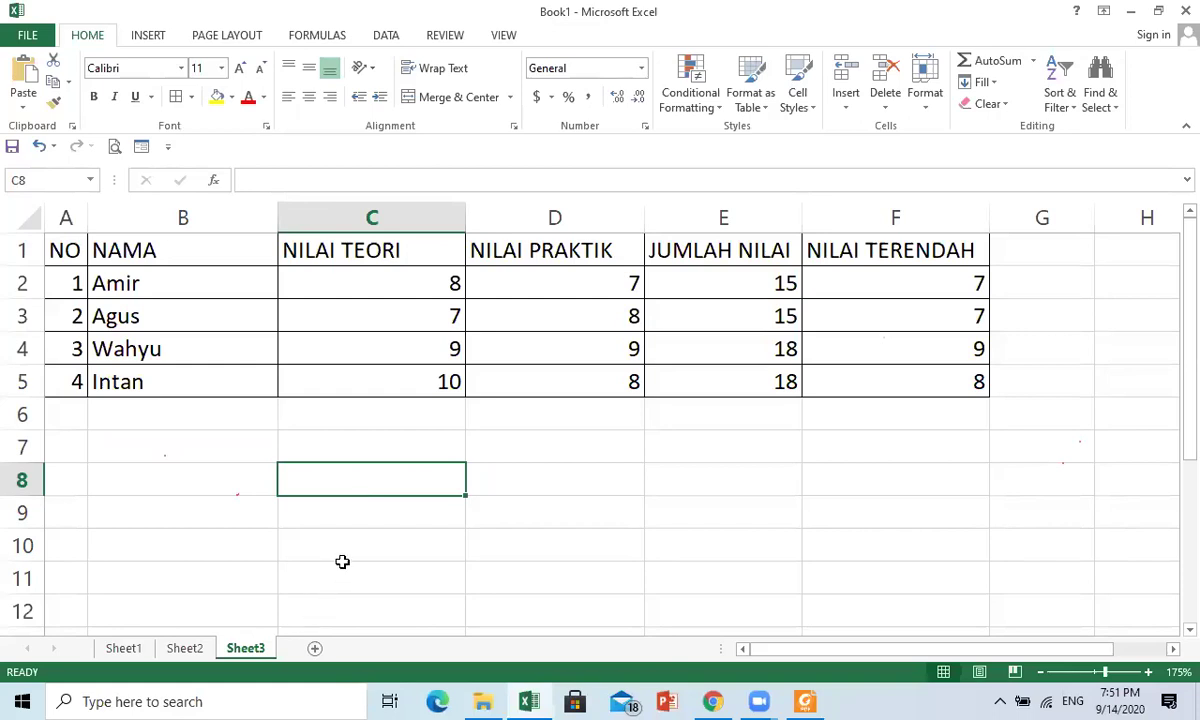
click(482, 648)
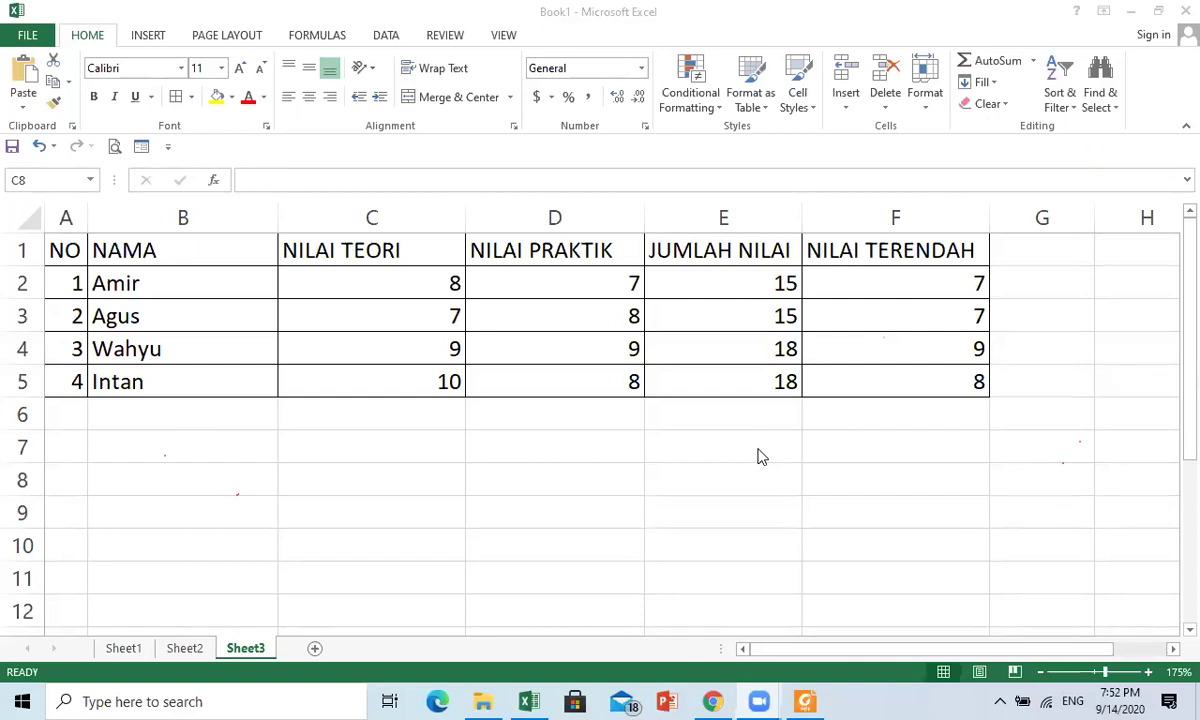
click(802, 394)
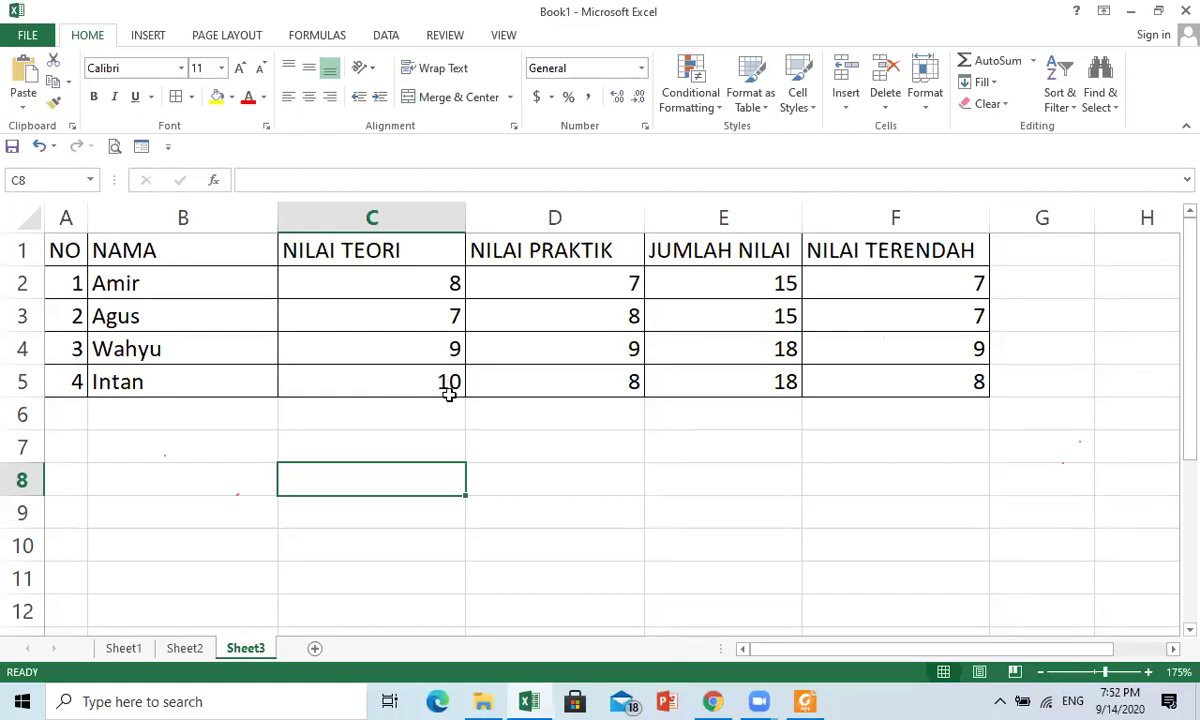
click(841, 590)
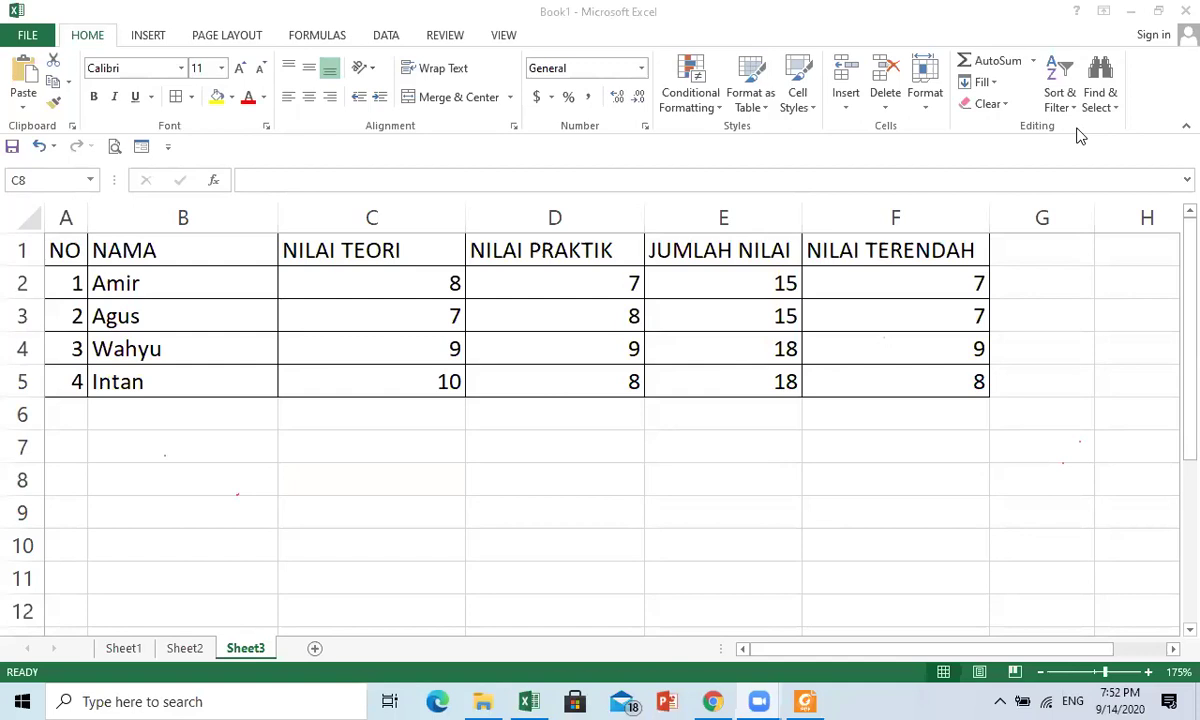
- Select the score table A1:F5 and remove its borders with No Border
click(64, 249)
drag(64, 249, 833, 365)
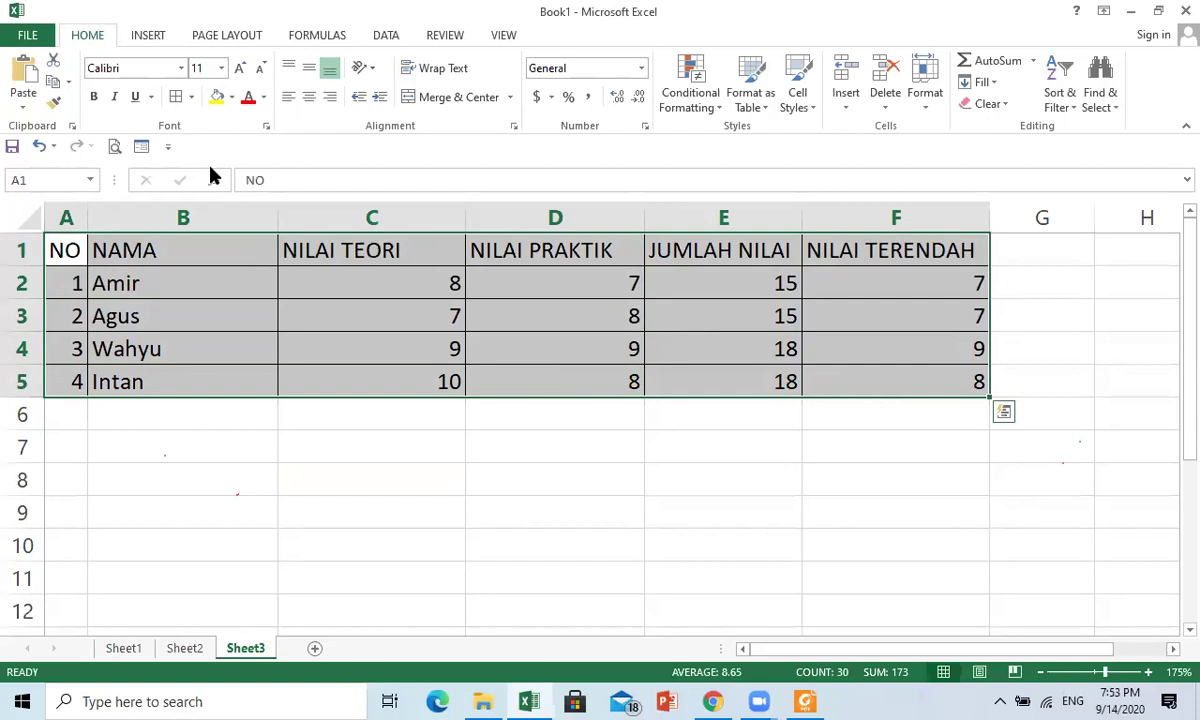
click(193, 104)
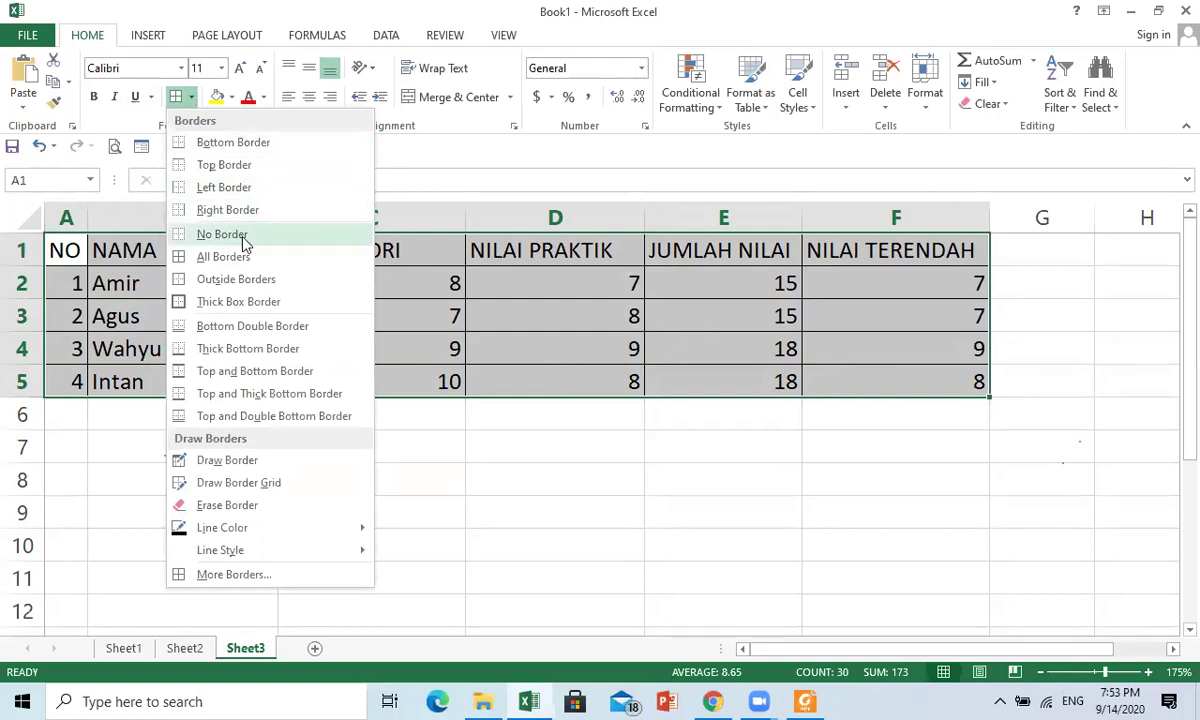
click(243, 236)
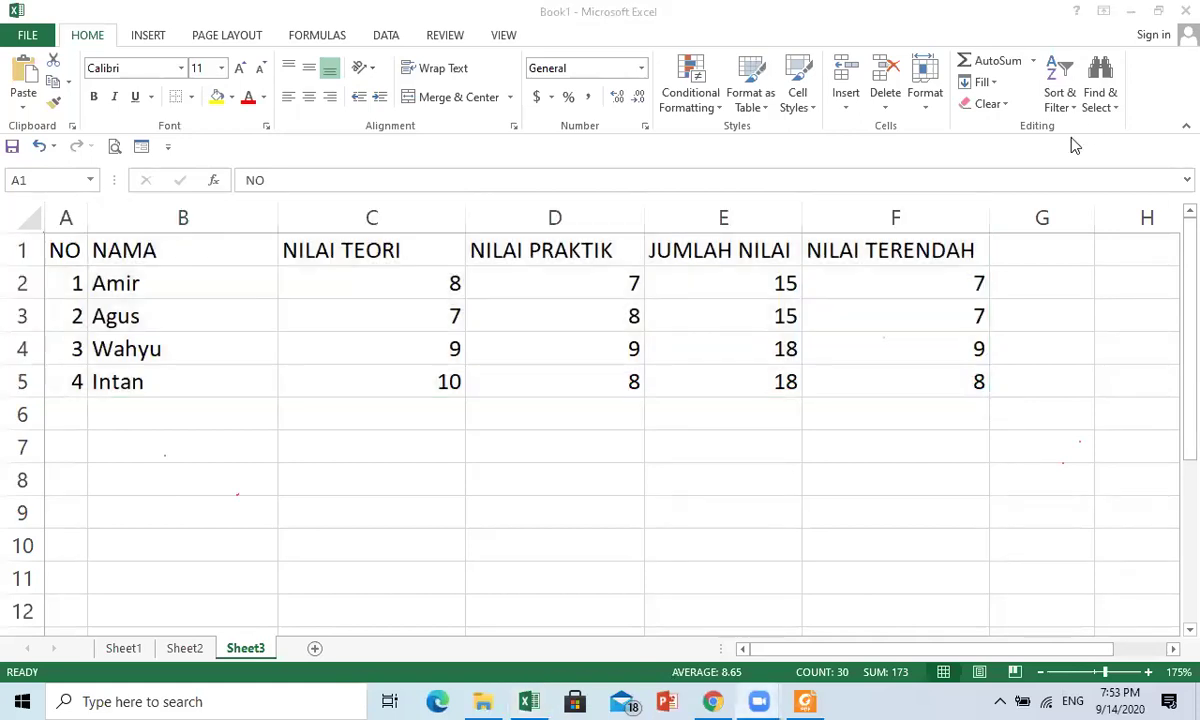
- Turn off Show gridlines for the Sheet3 worksheet in the advanced Excel options and apply the change
click(233, 396)
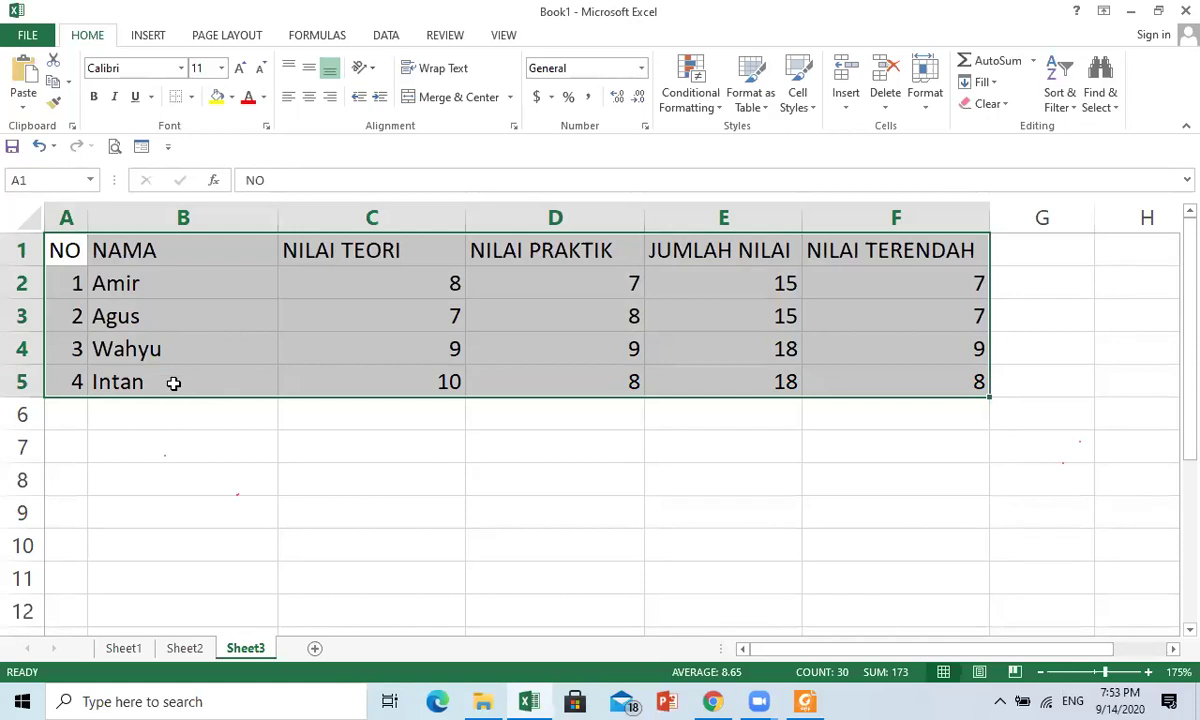
click(28, 37)
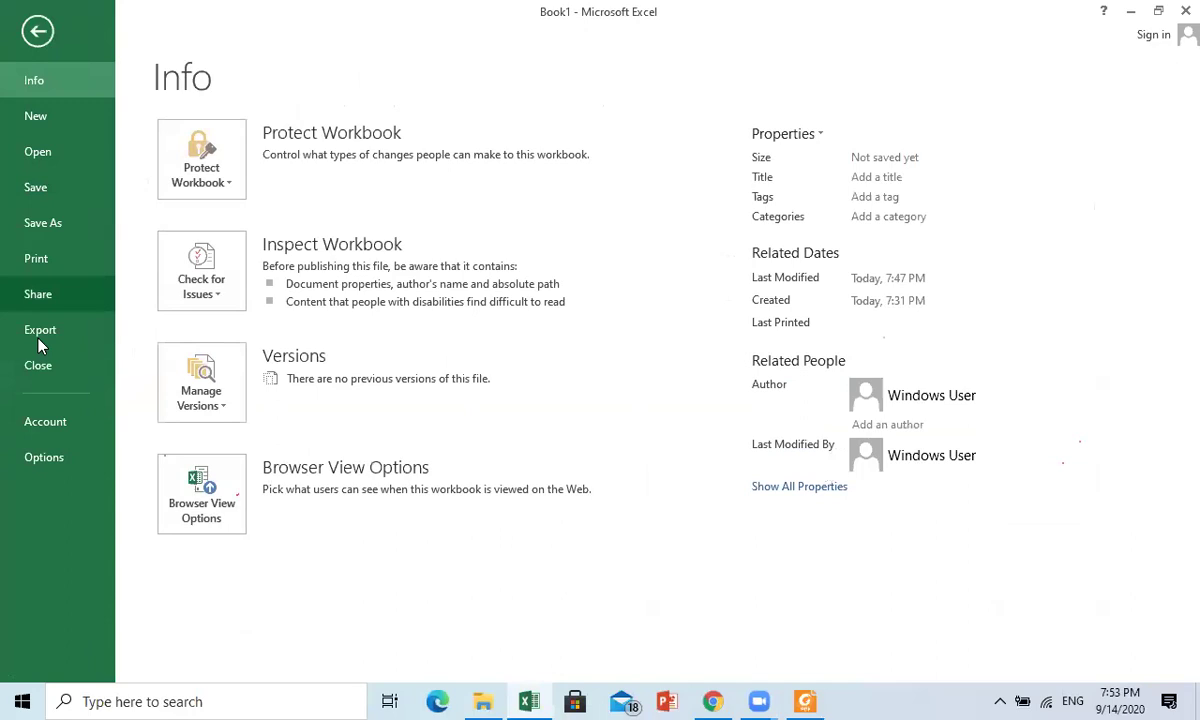
click(44, 459)
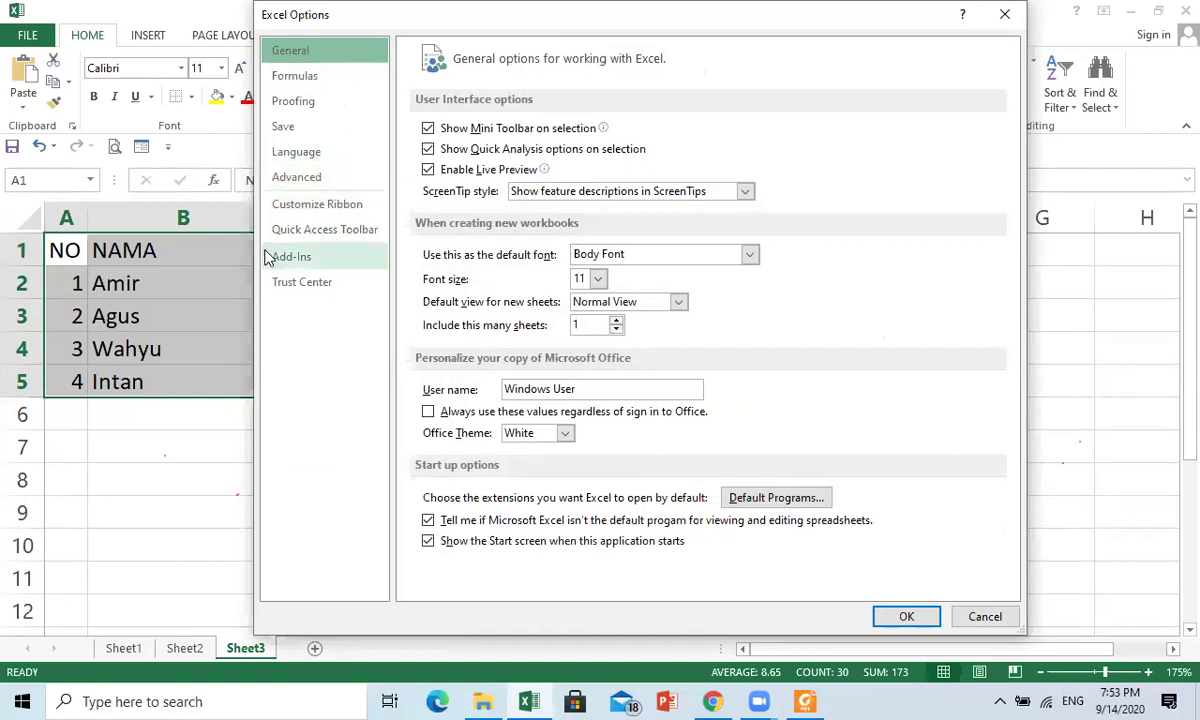
click(305, 185)
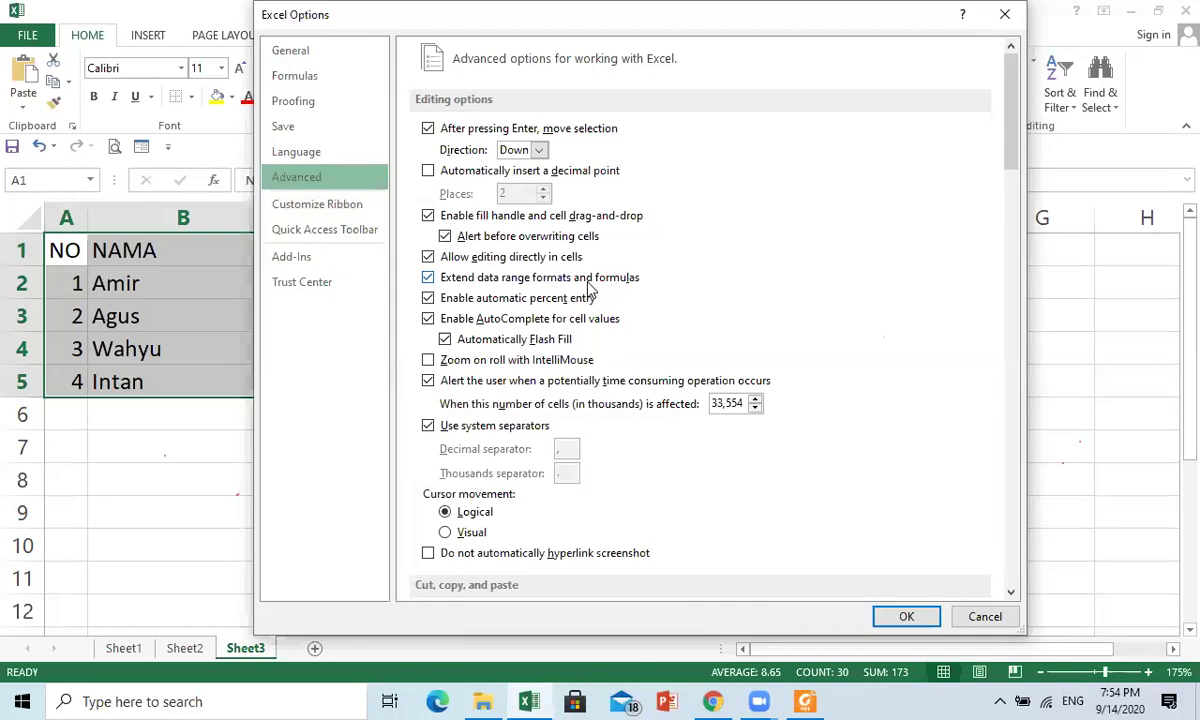
scroll(590, 289, down, 10)
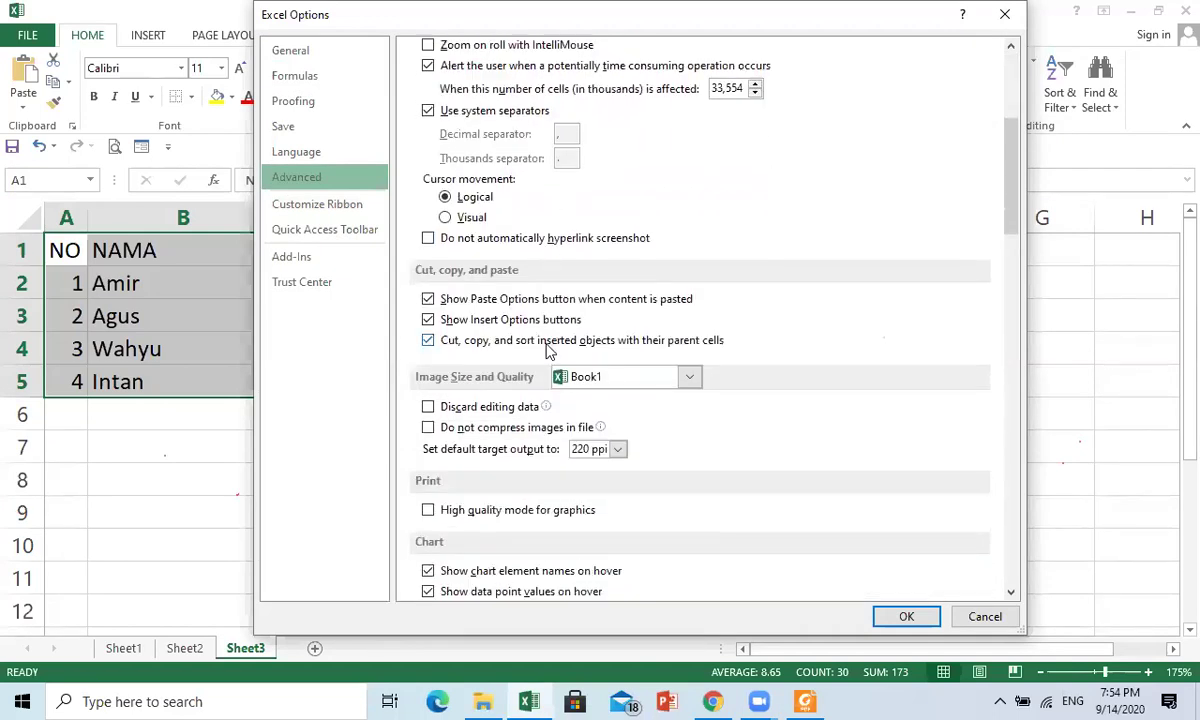
scroll(630, 413, down, 4)
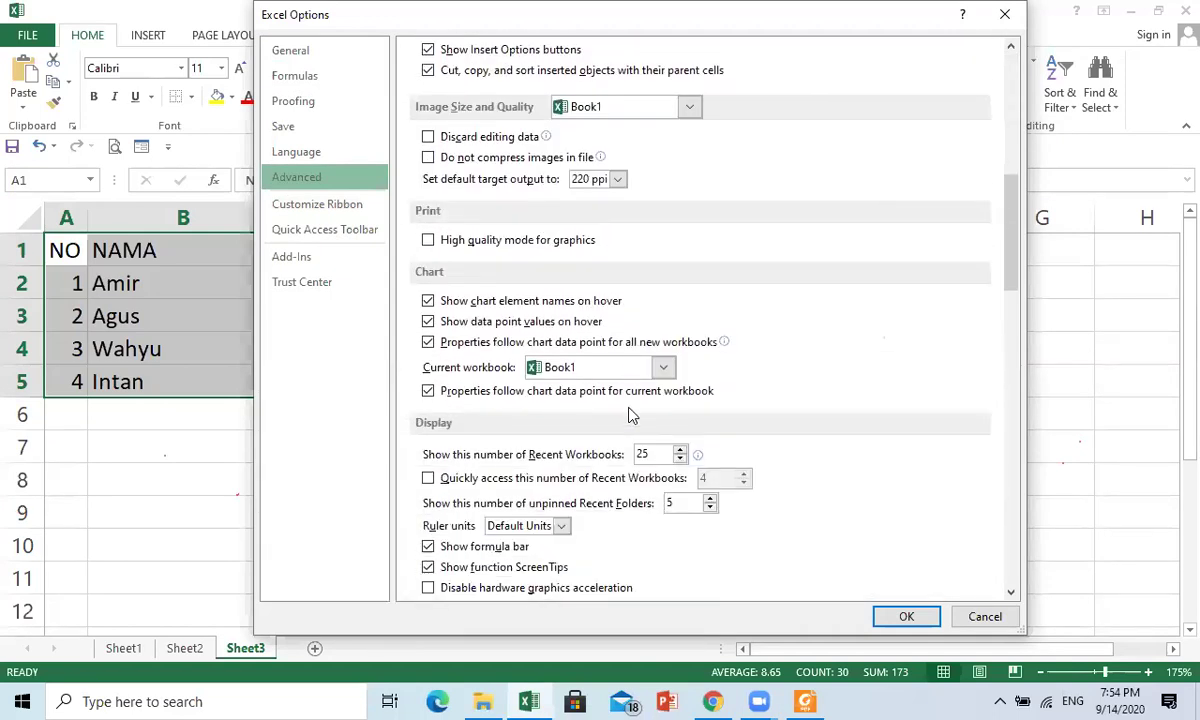
scroll(630, 413, down, 6)
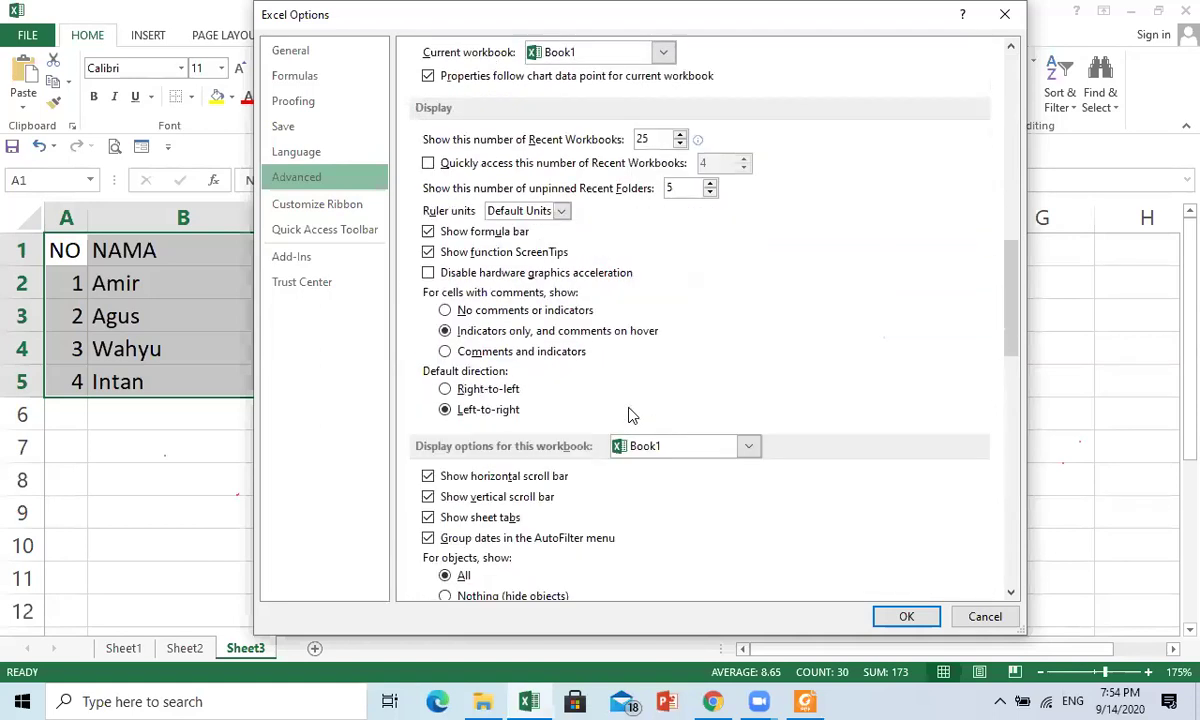
scroll(630, 413, down, 3)
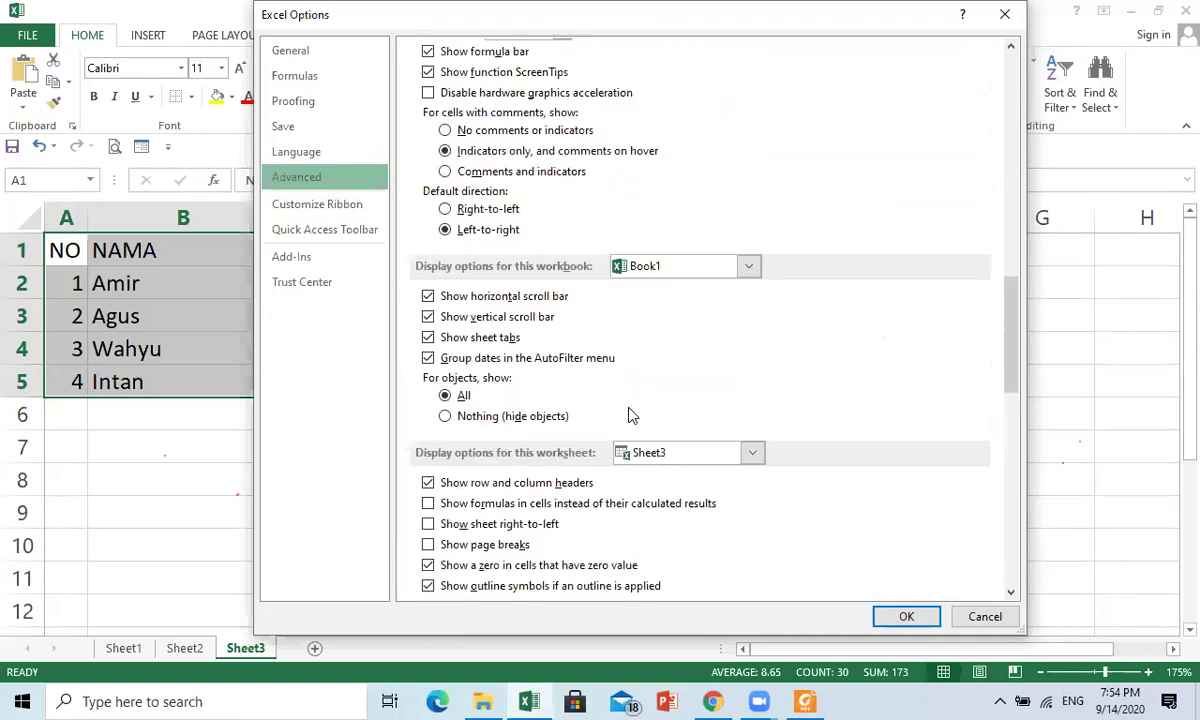
scroll(630, 413, down, 1)
scroll(495, 510, down, 1)
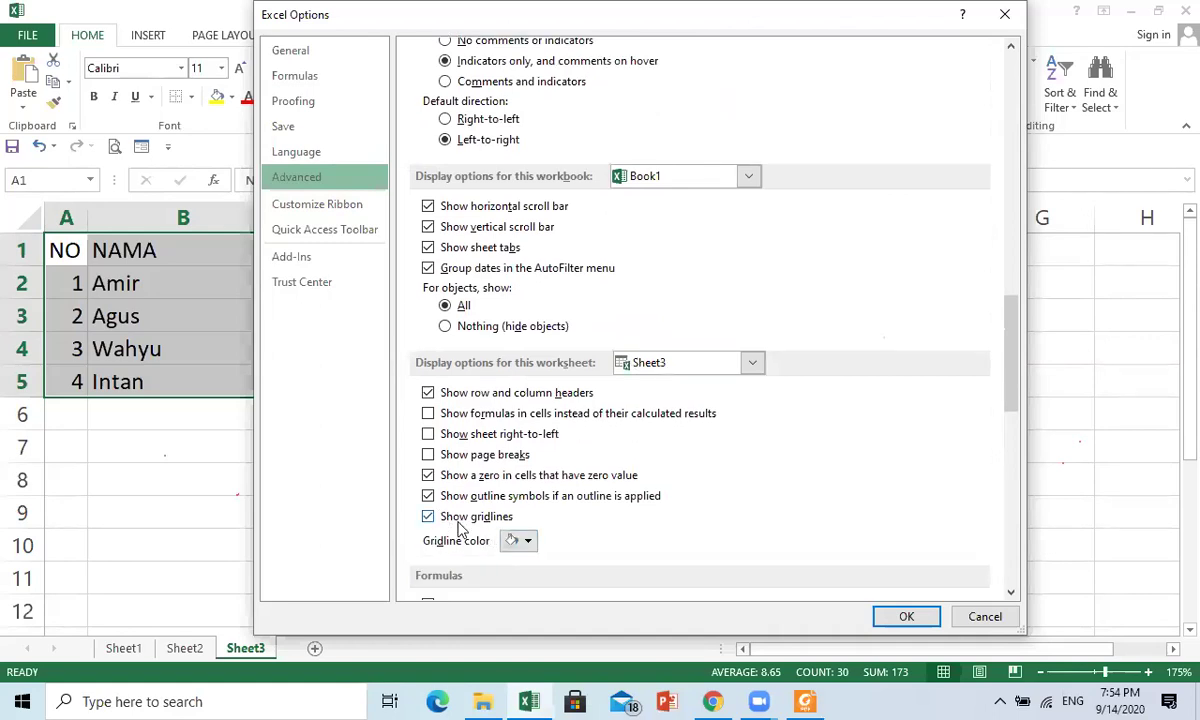
click(428, 518)
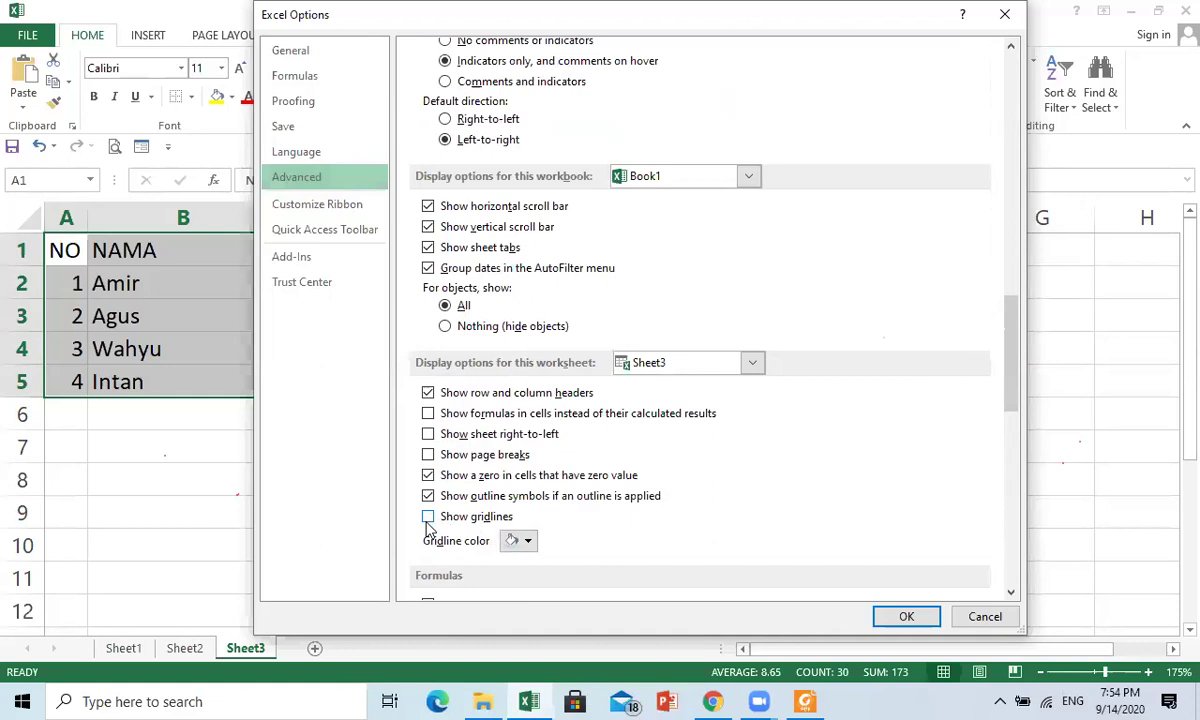
click(883, 616)
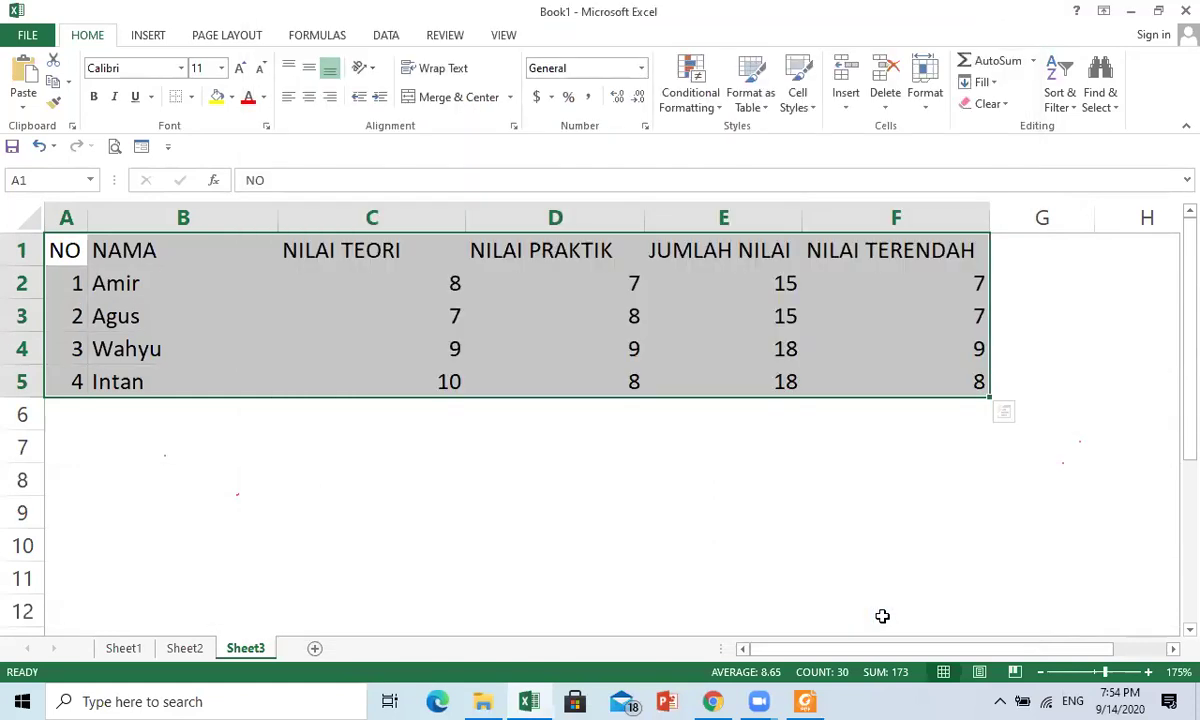
click(293, 451)
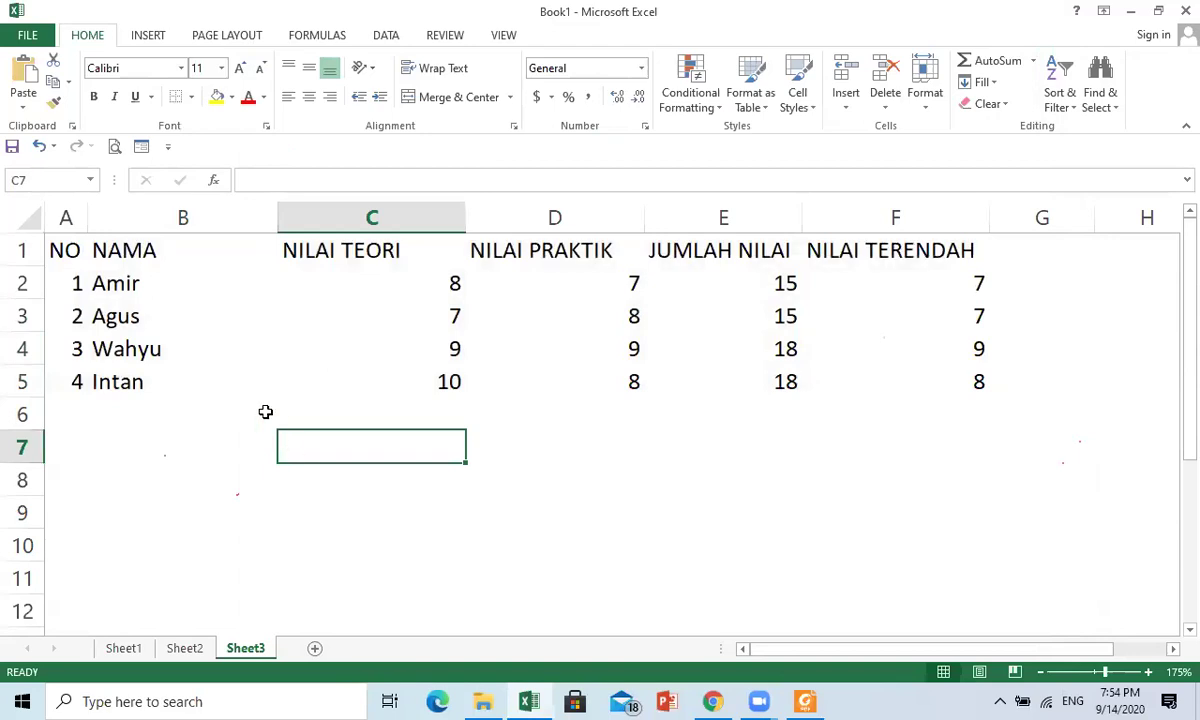
click(107, 442)
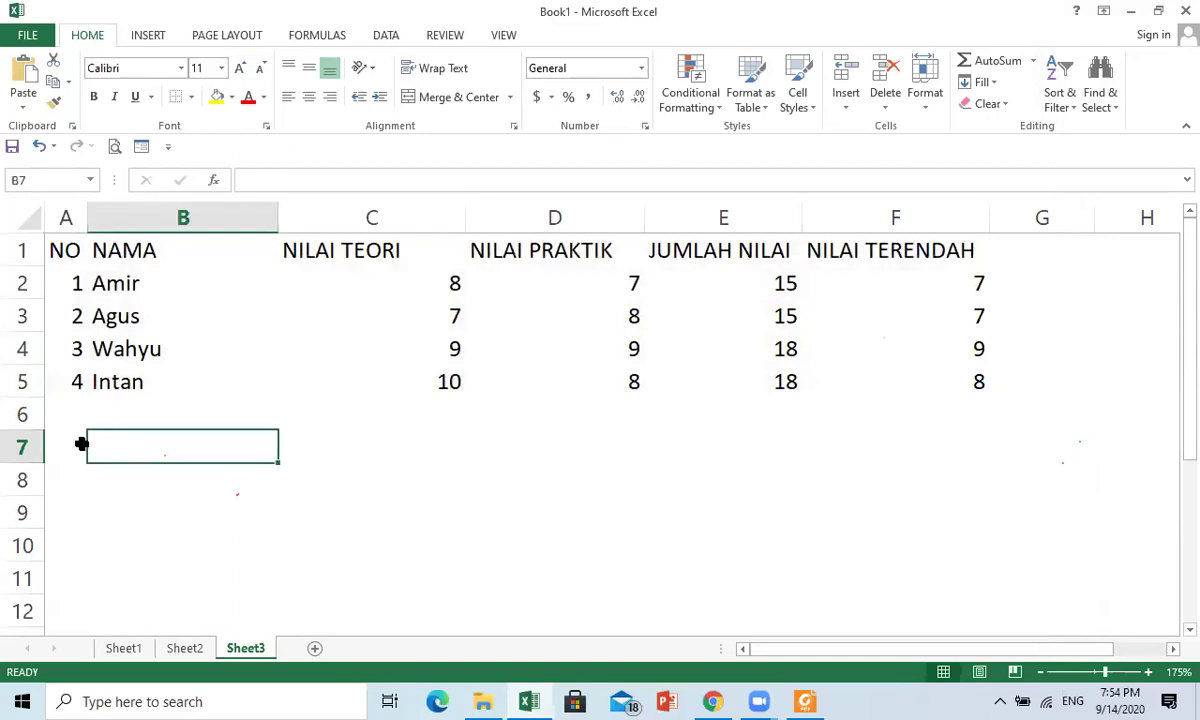
click(81, 444)
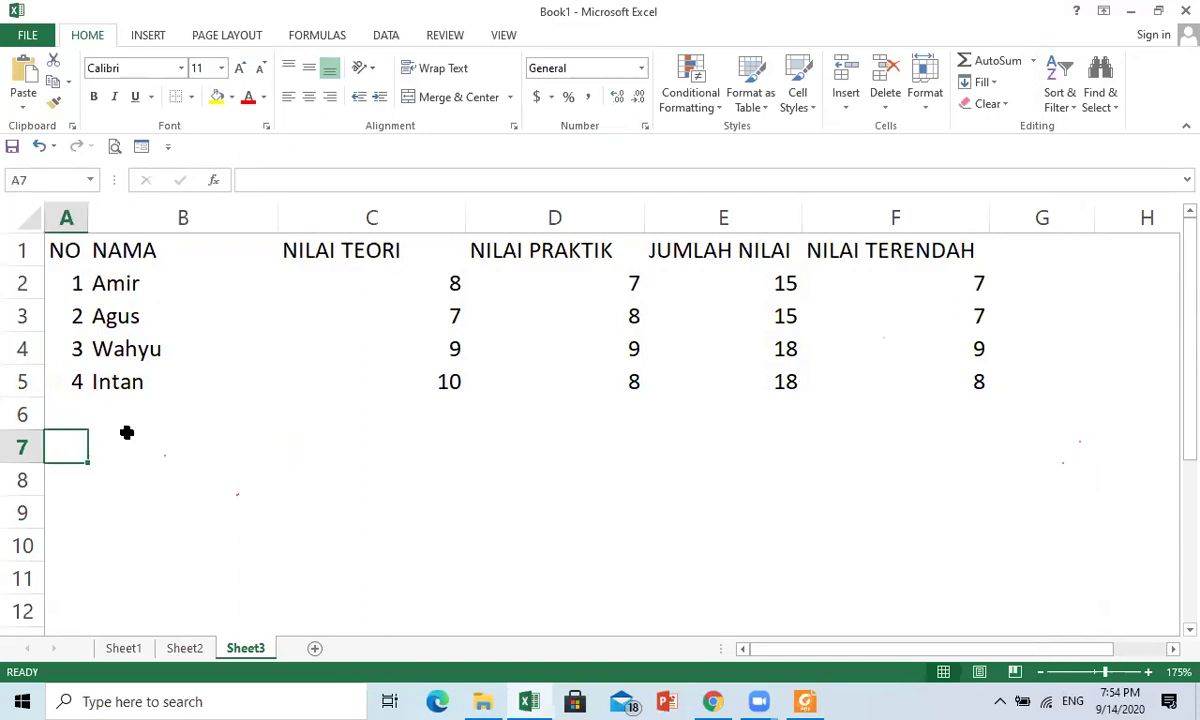
click(115, 440)
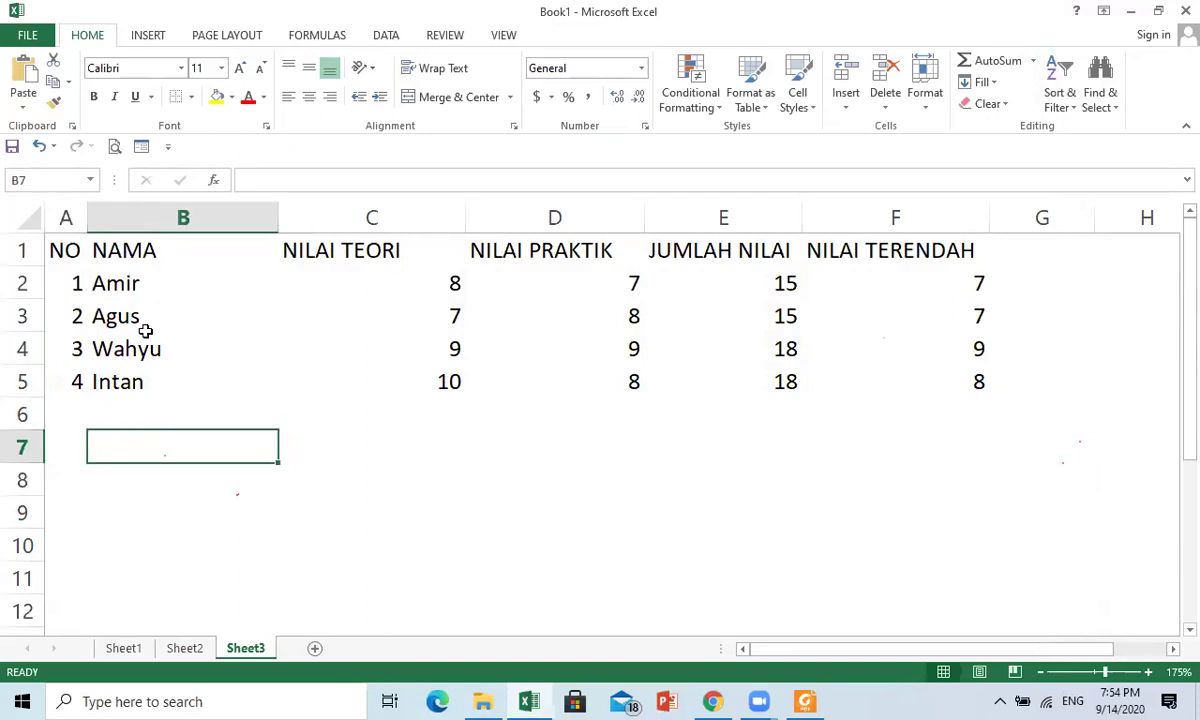
click(128, 381)
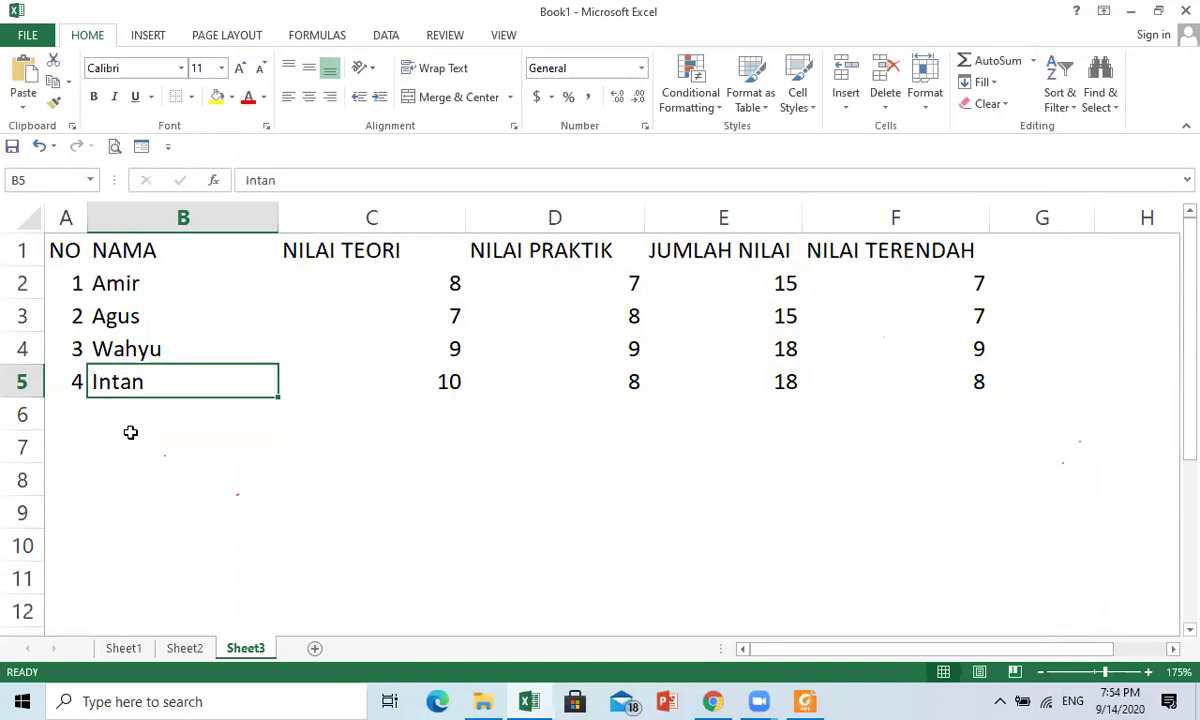
click(130, 434)
click(147, 410)
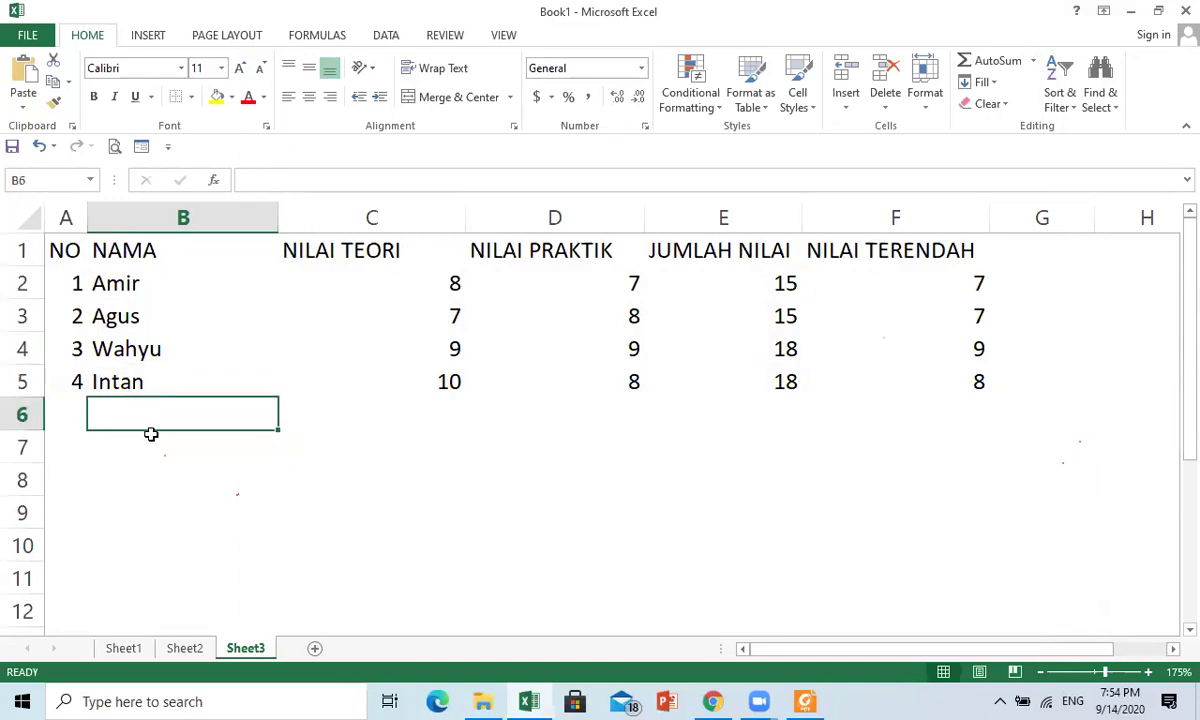
key(Down)
key(Down)
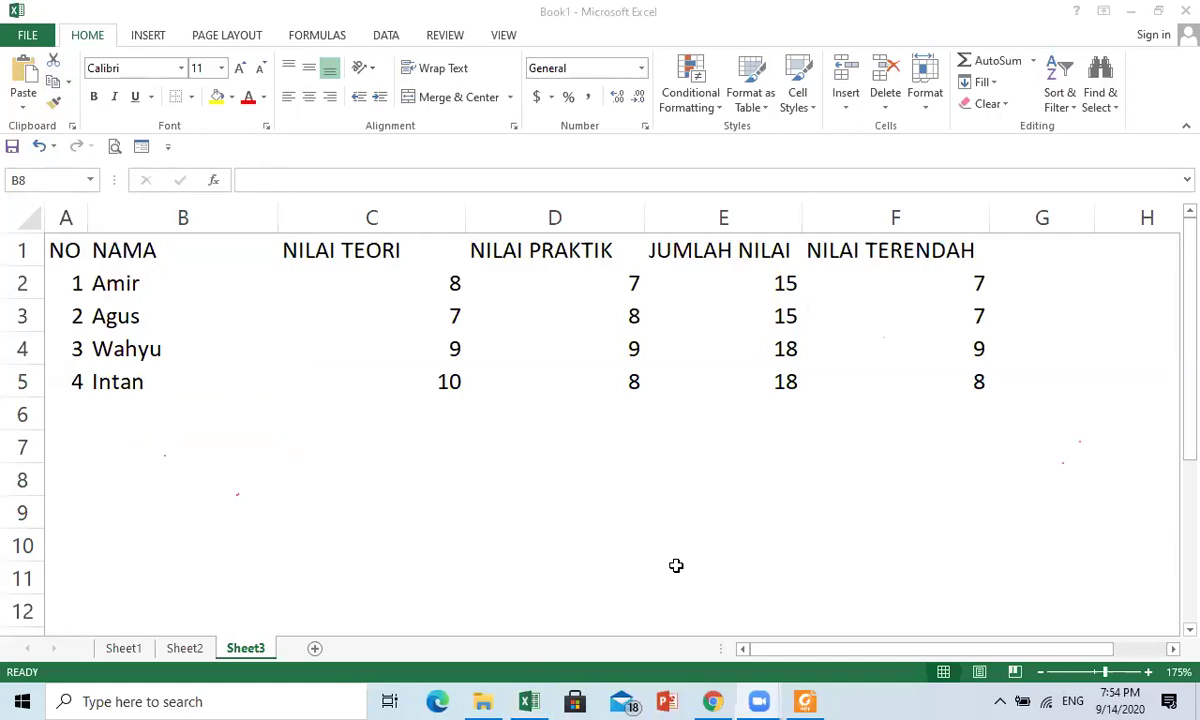
- Turn Show gridlines back on for the Sheet3 worksheet in the advanced Excel options and apply it
click(39, 38)
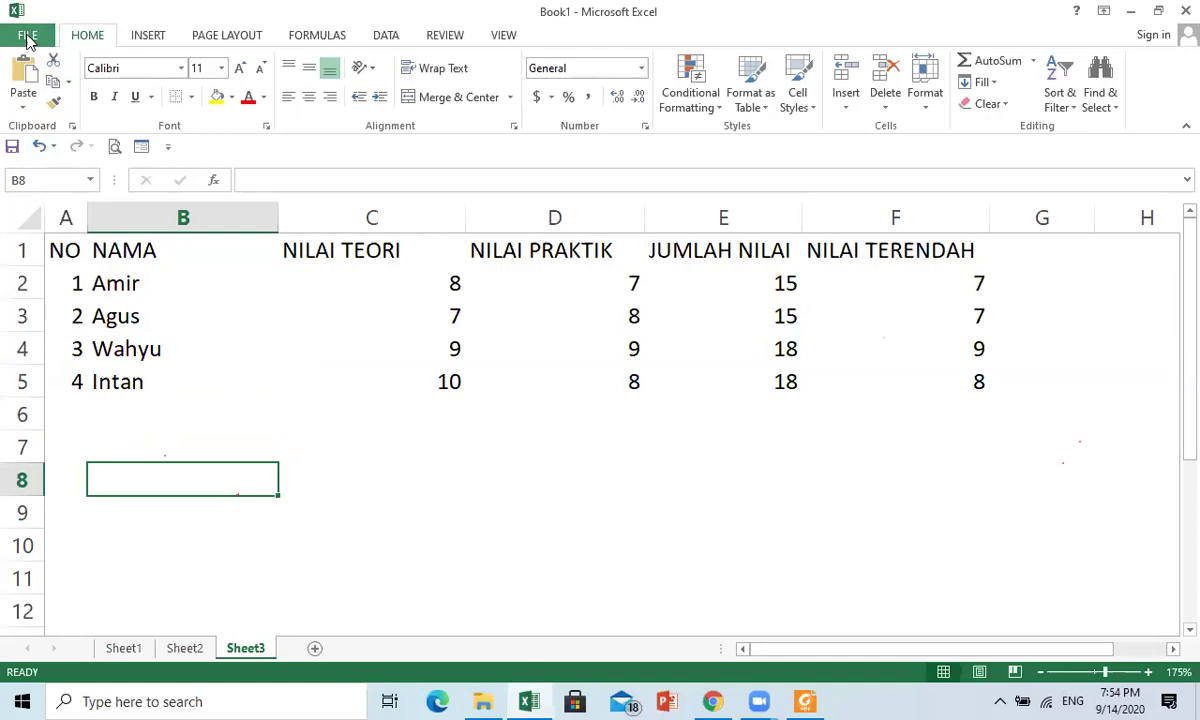
click(28, 38)
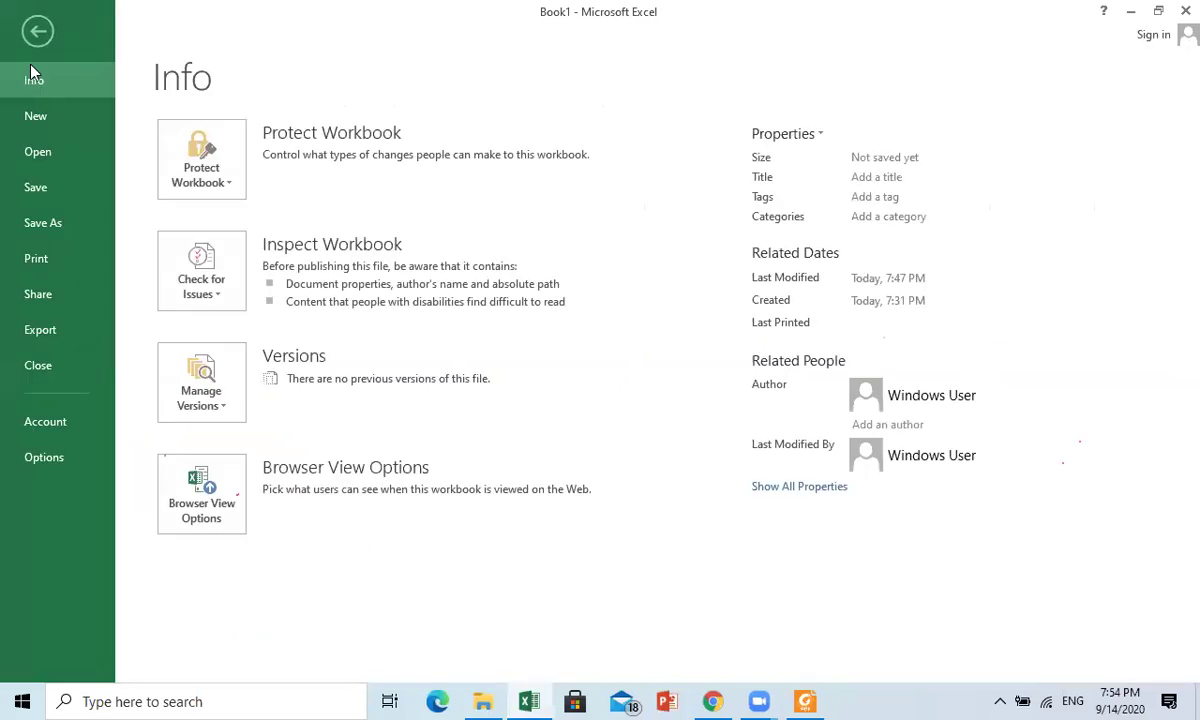
click(40, 460)
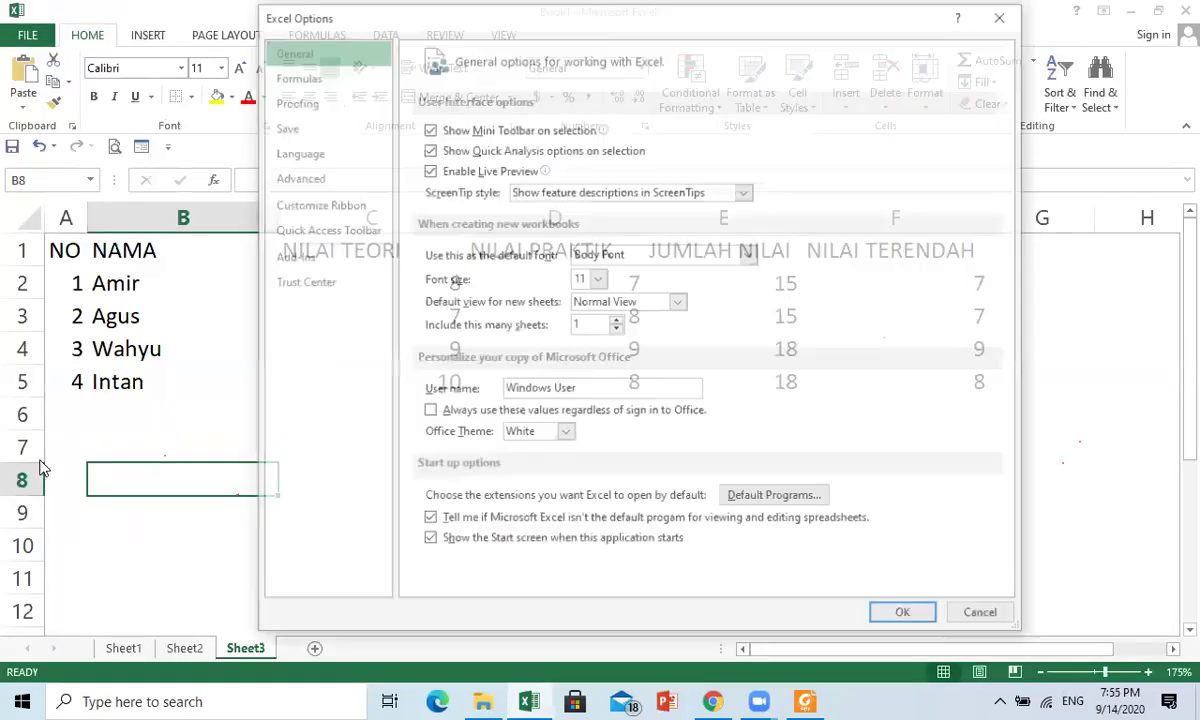
click(316, 178)
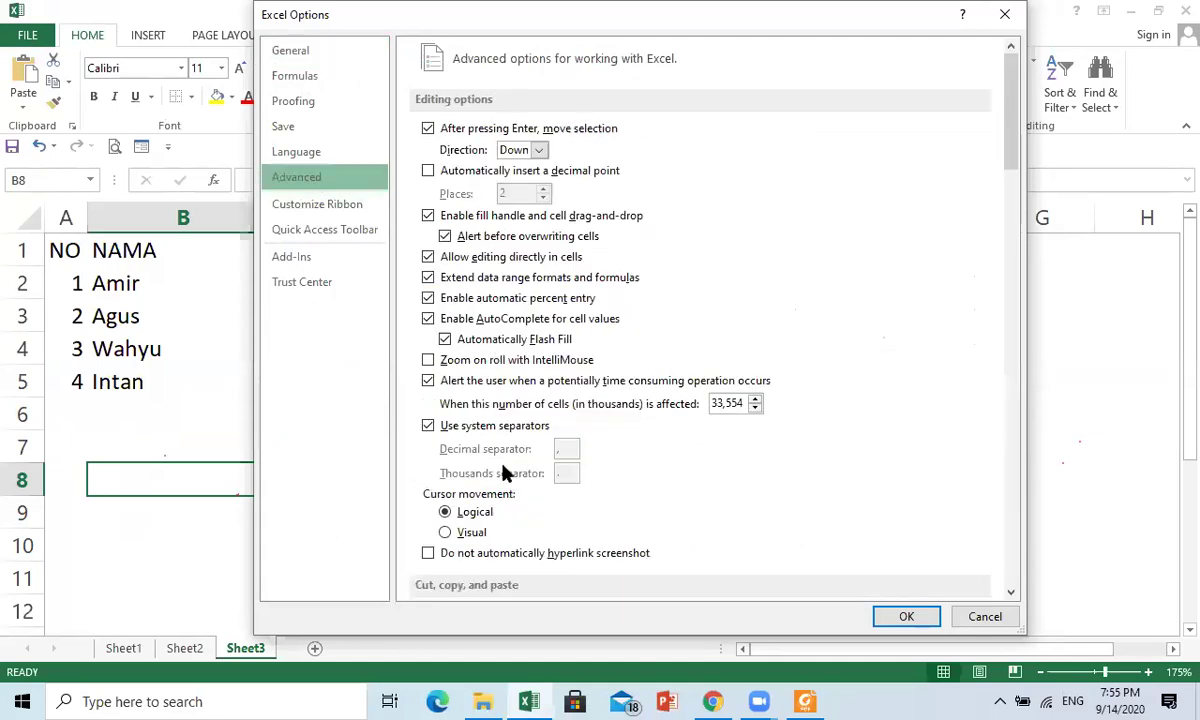
scroll(505, 481, down, 3)
scroll(505, 481, down, 12)
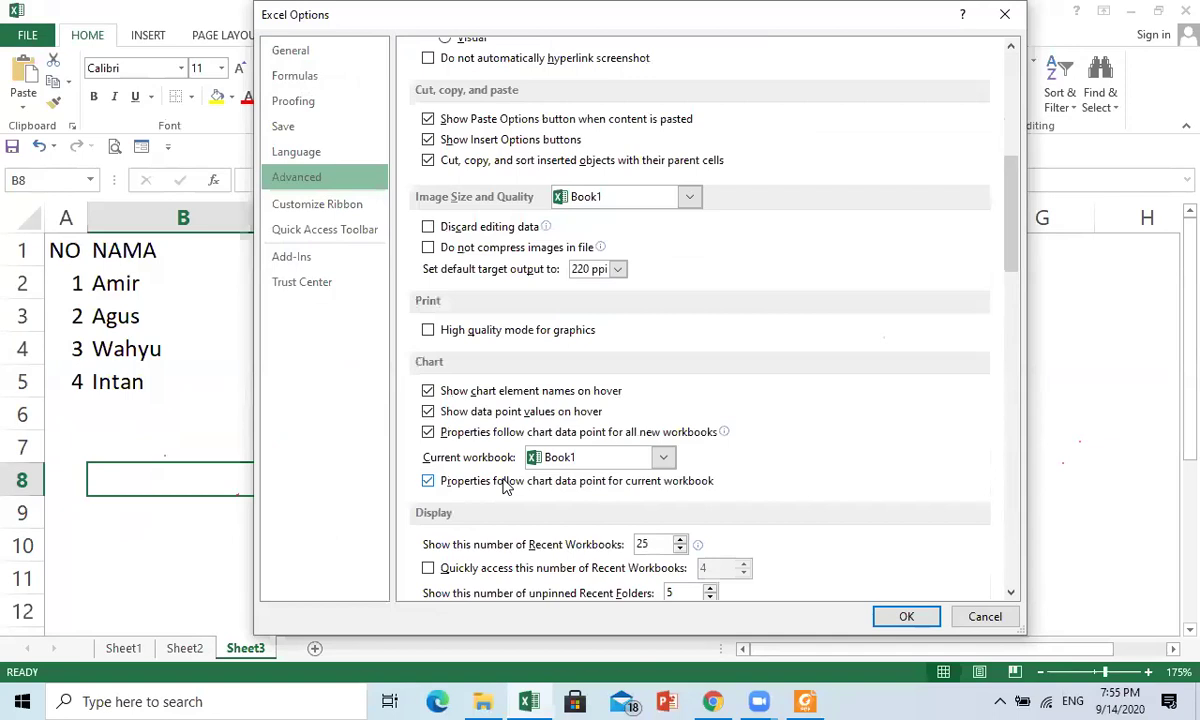
scroll(505, 497, down, 6)
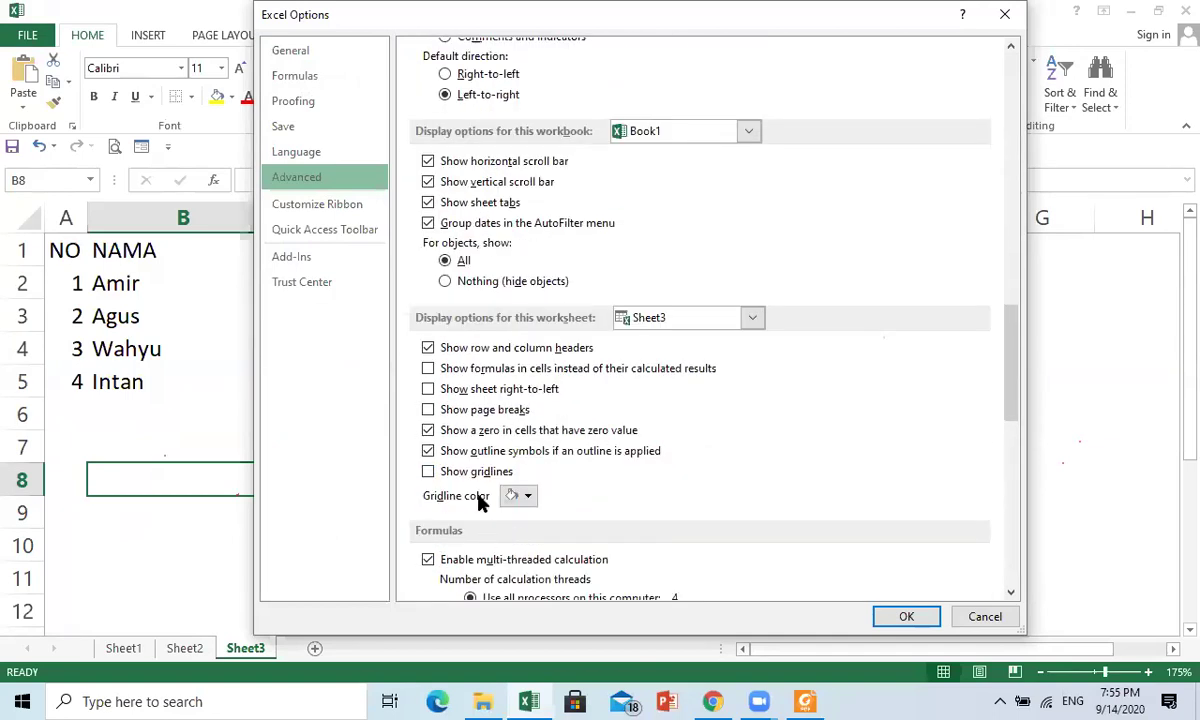
click(487, 475)
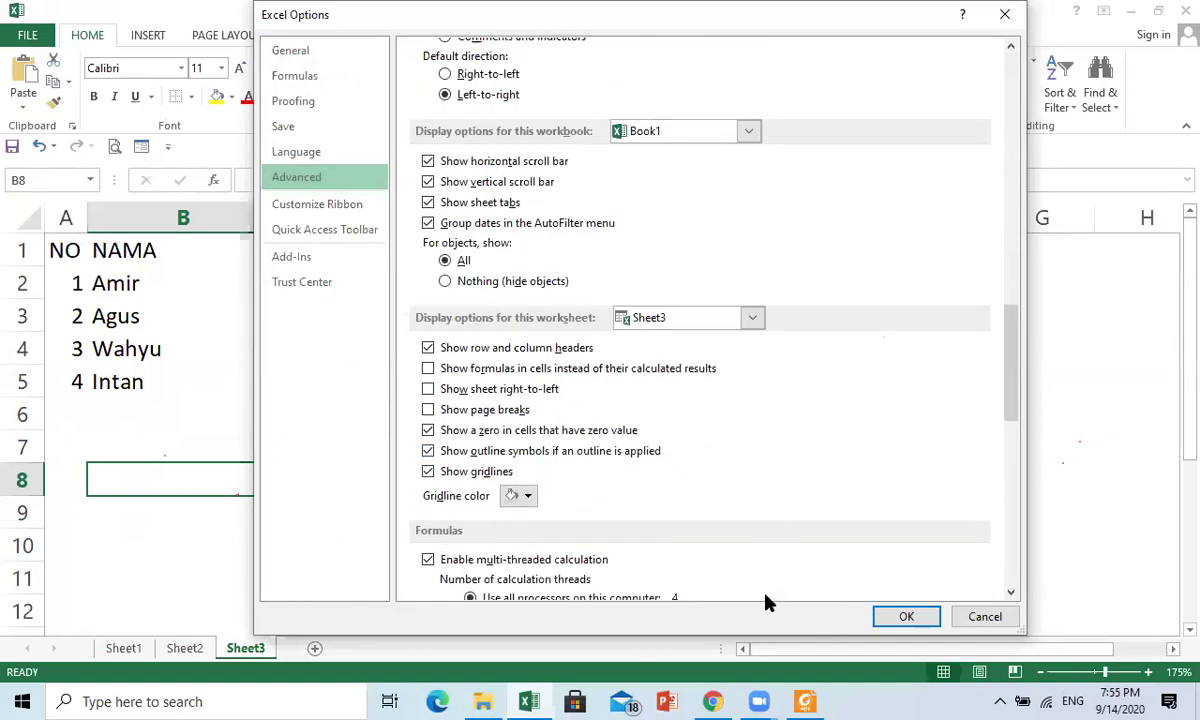
click(897, 616)
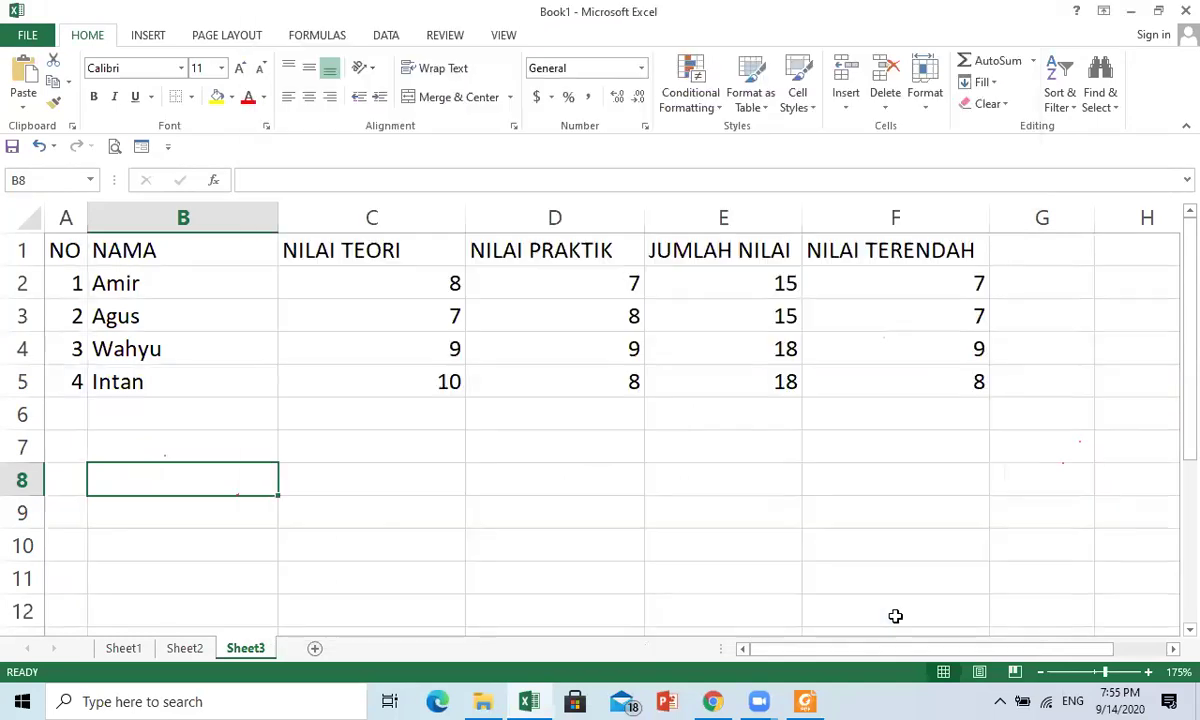
click(397, 438)
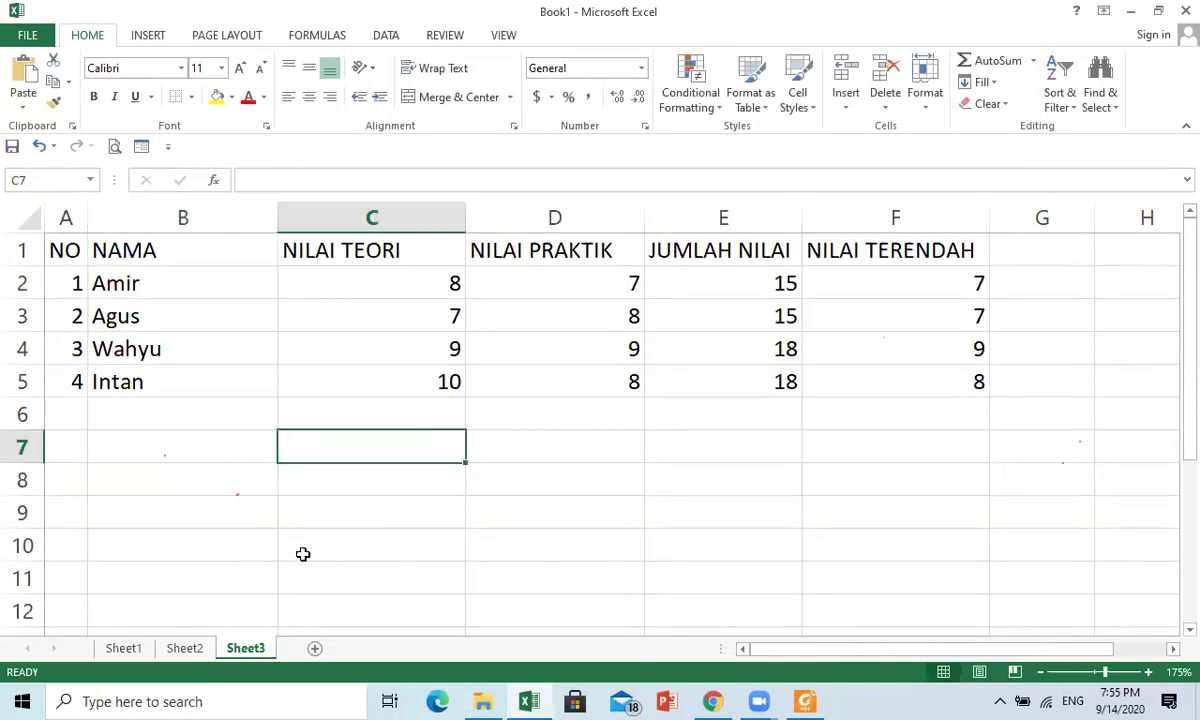
- Apply All Borders to the score table A1:F5 on Sheet3 and deselect the table
drag(67, 250, 901, 385)
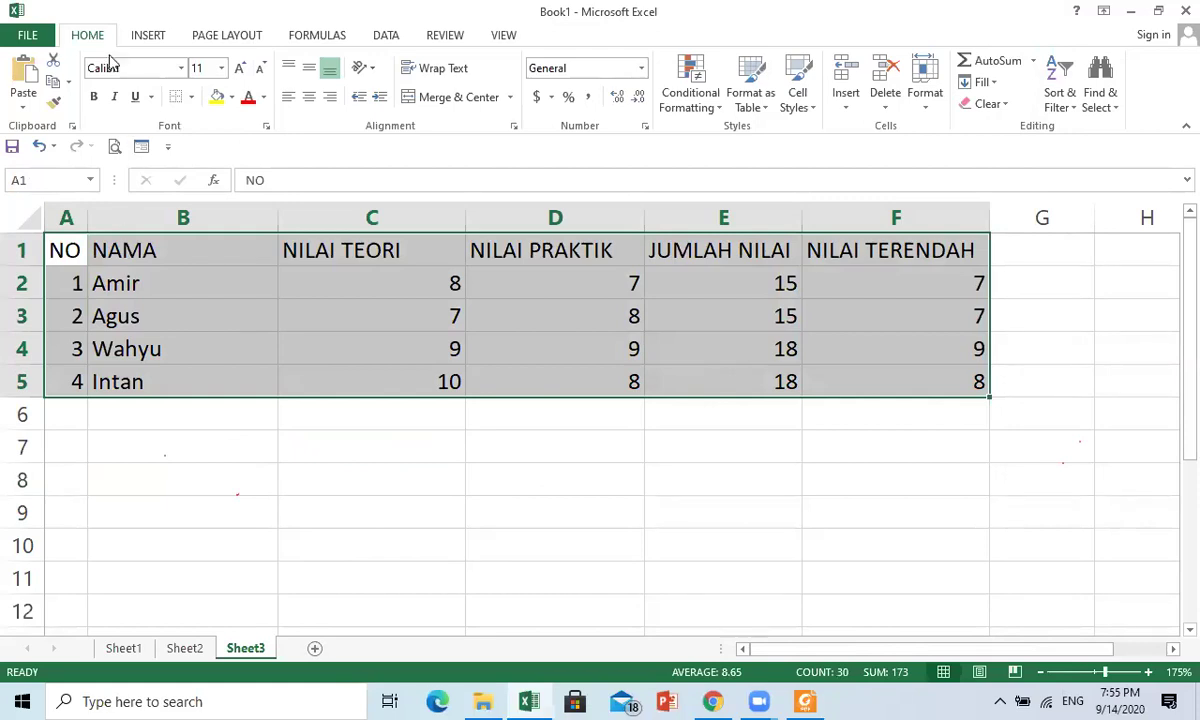
click(192, 97)
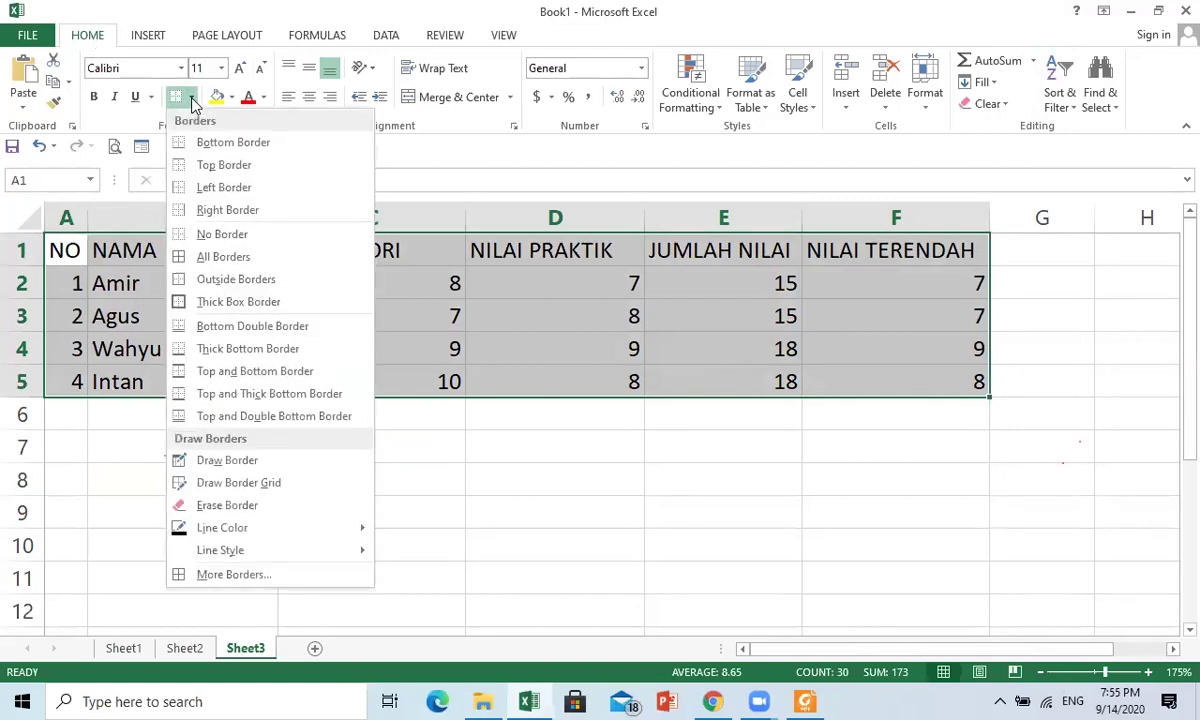
click(217, 259)
click(215, 460)
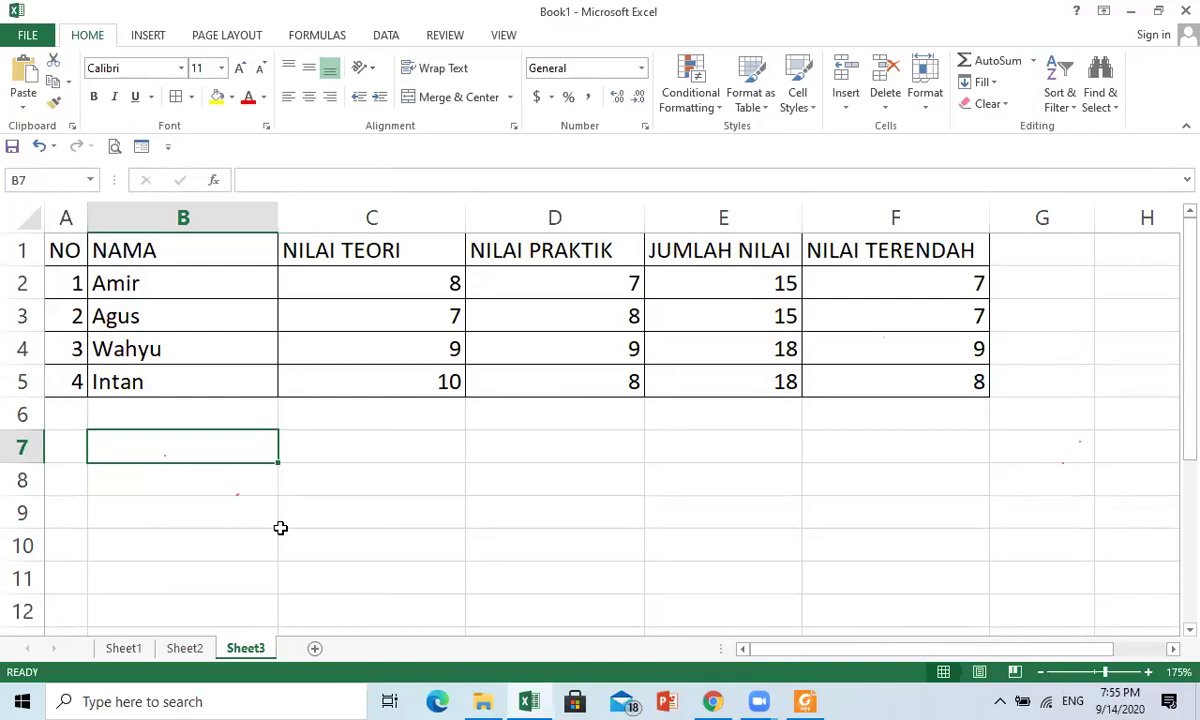
- Add a new worksheet after Sheet3 and enter the heading IF TUNGGAL in cell A1
click(315, 651)
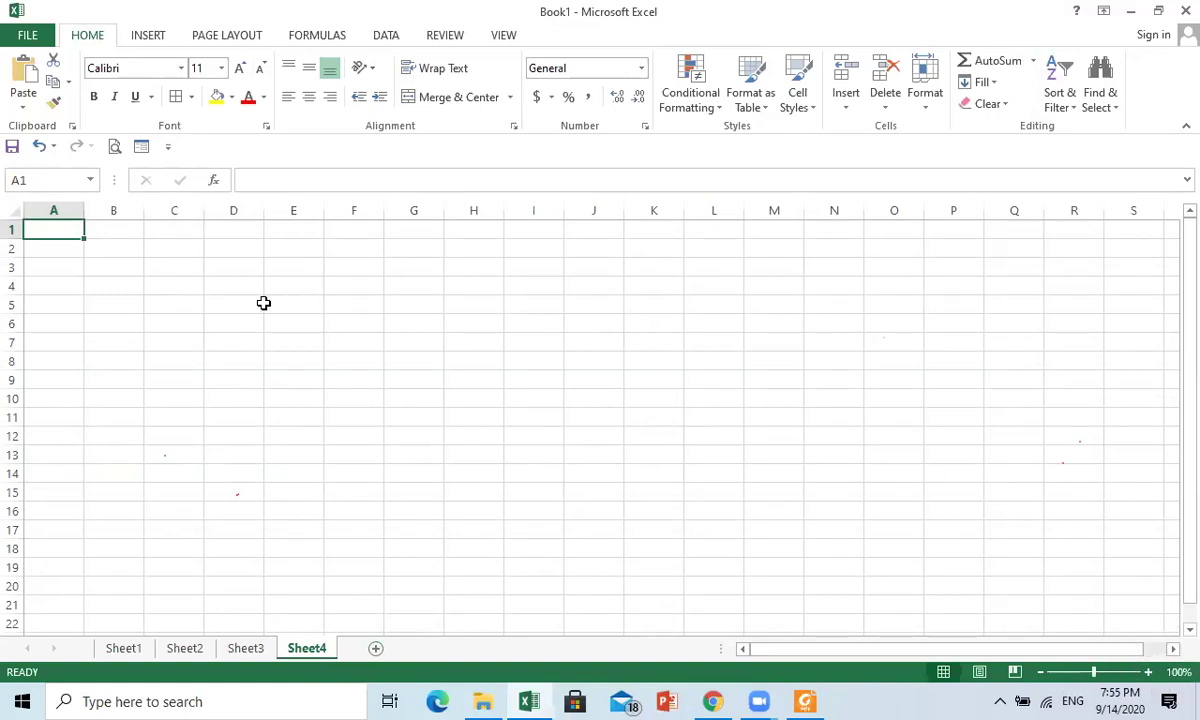
ctrl+scroll(263, 302, up, 3)
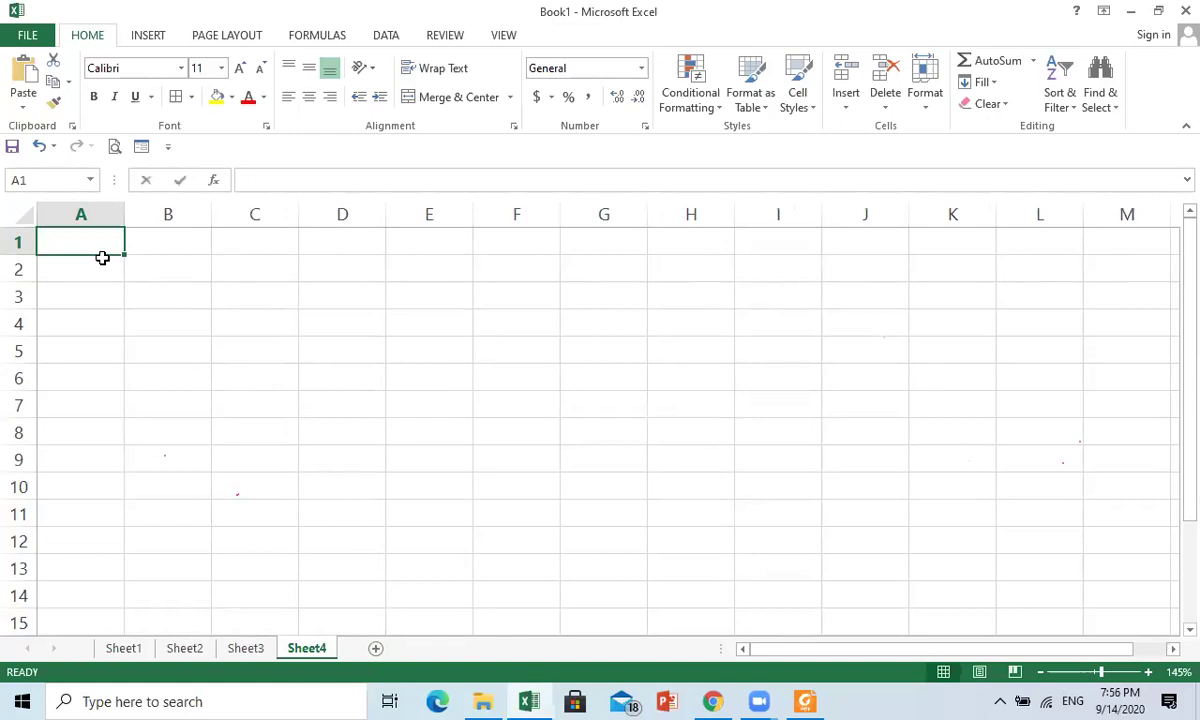
text(IF TUNGGAL)
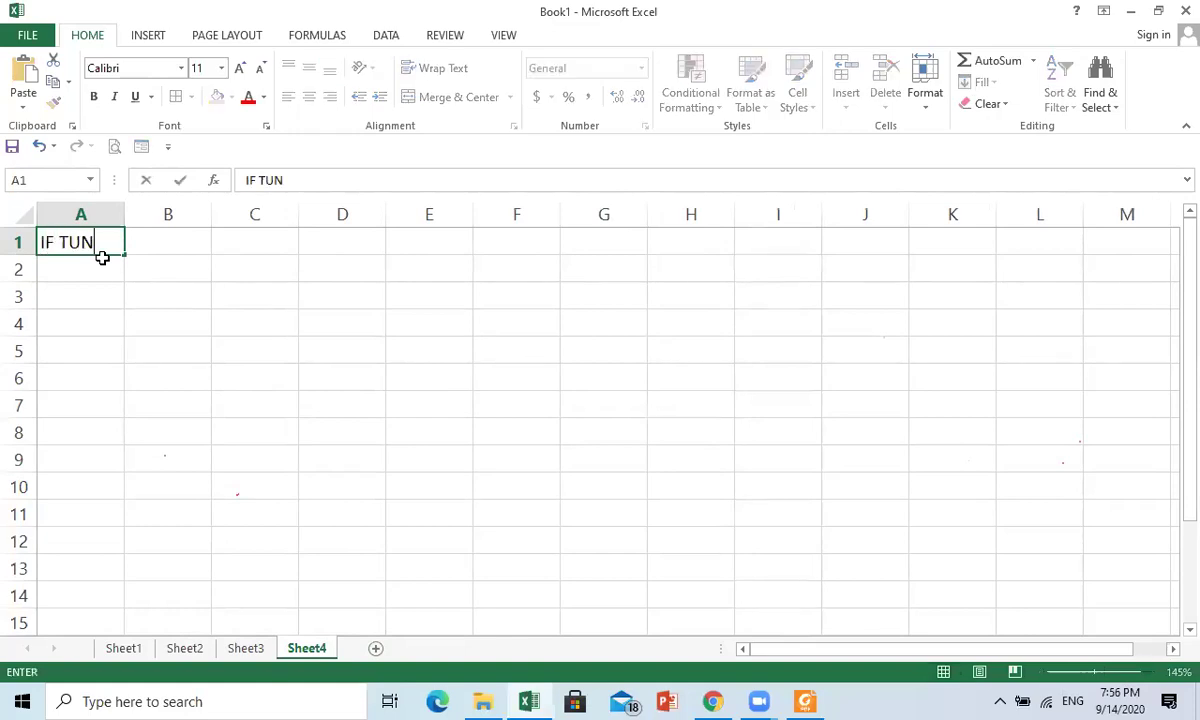
key(Return)
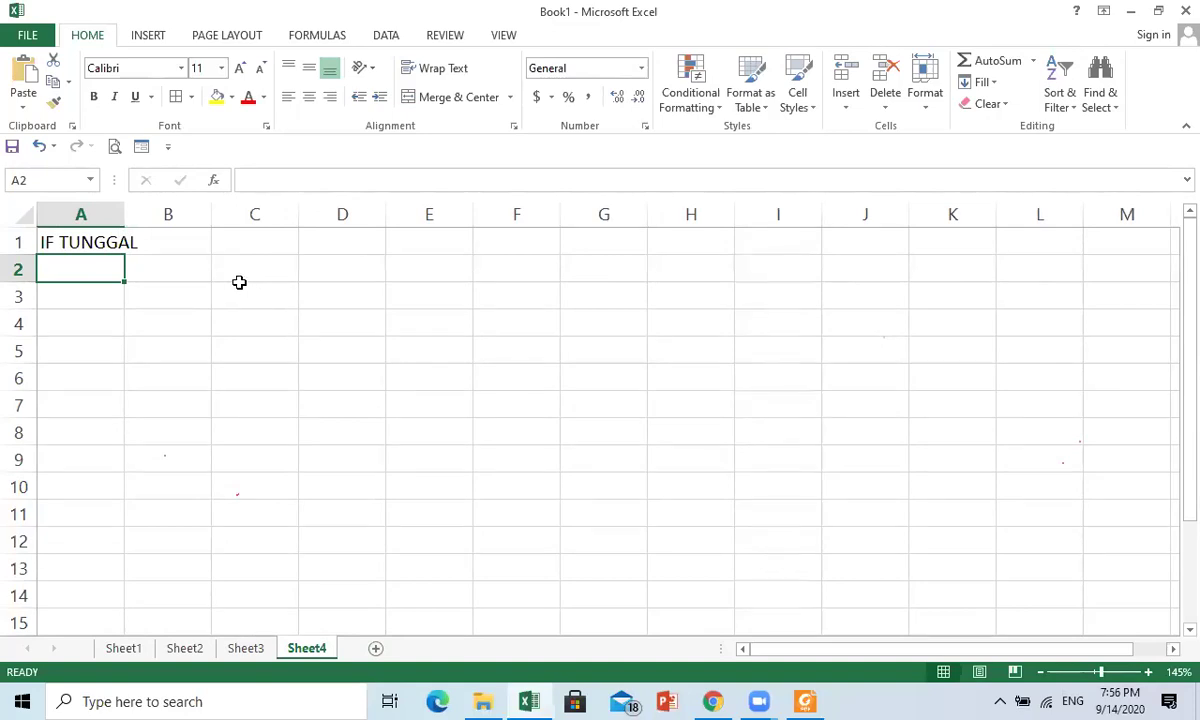
- Enter the note ">>>> syarat tunggal dg 2 kemungkinan jawaban" in cell A2 of Sheet4
click(115, 303)
click(117, 268)
click(115, 304)
click(114, 264)
text(>>>>)
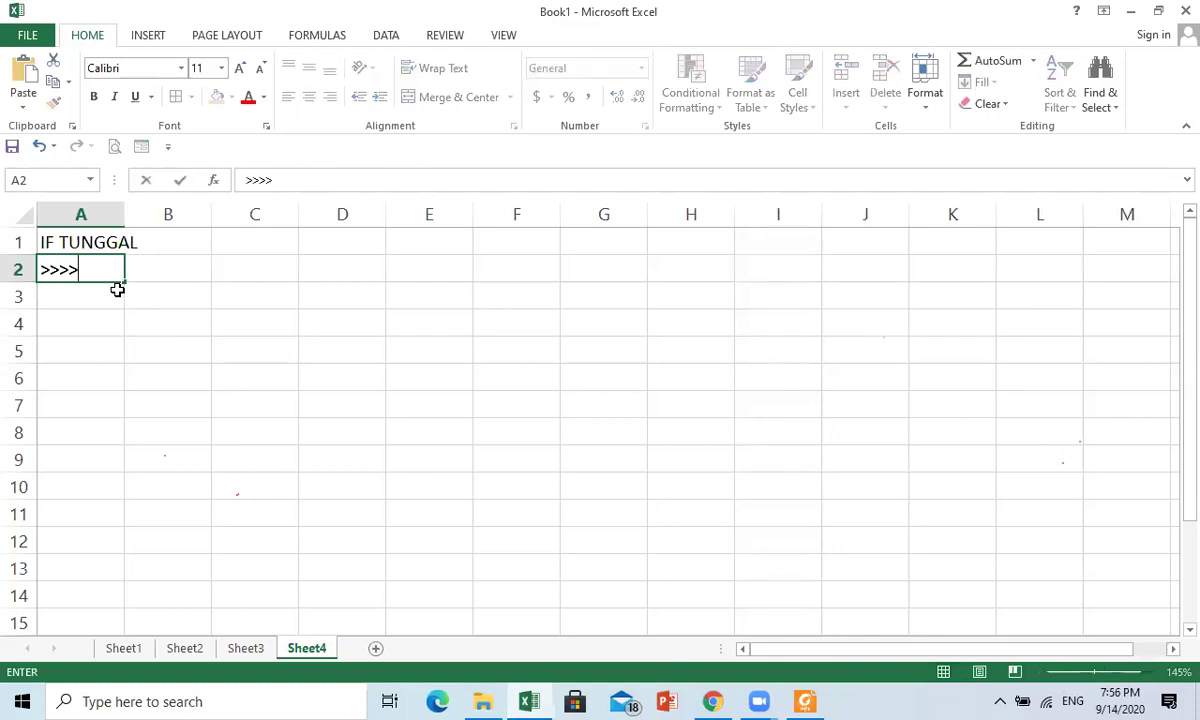
text( syara)
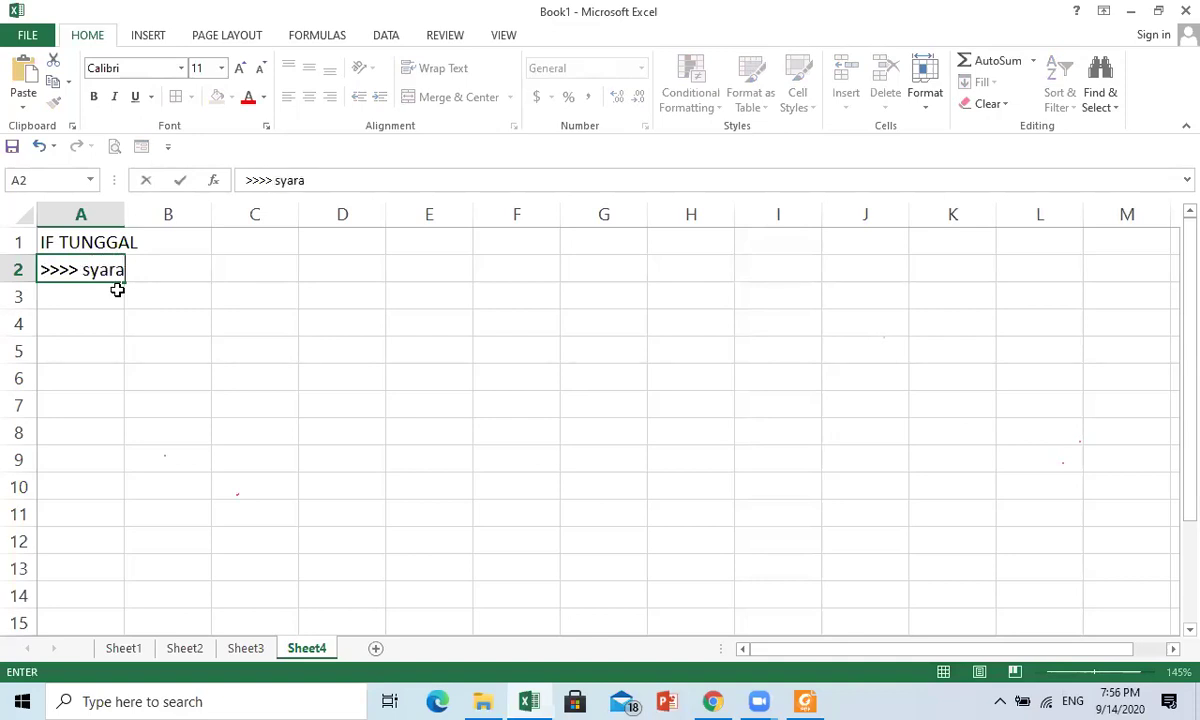
text(t tunggak)
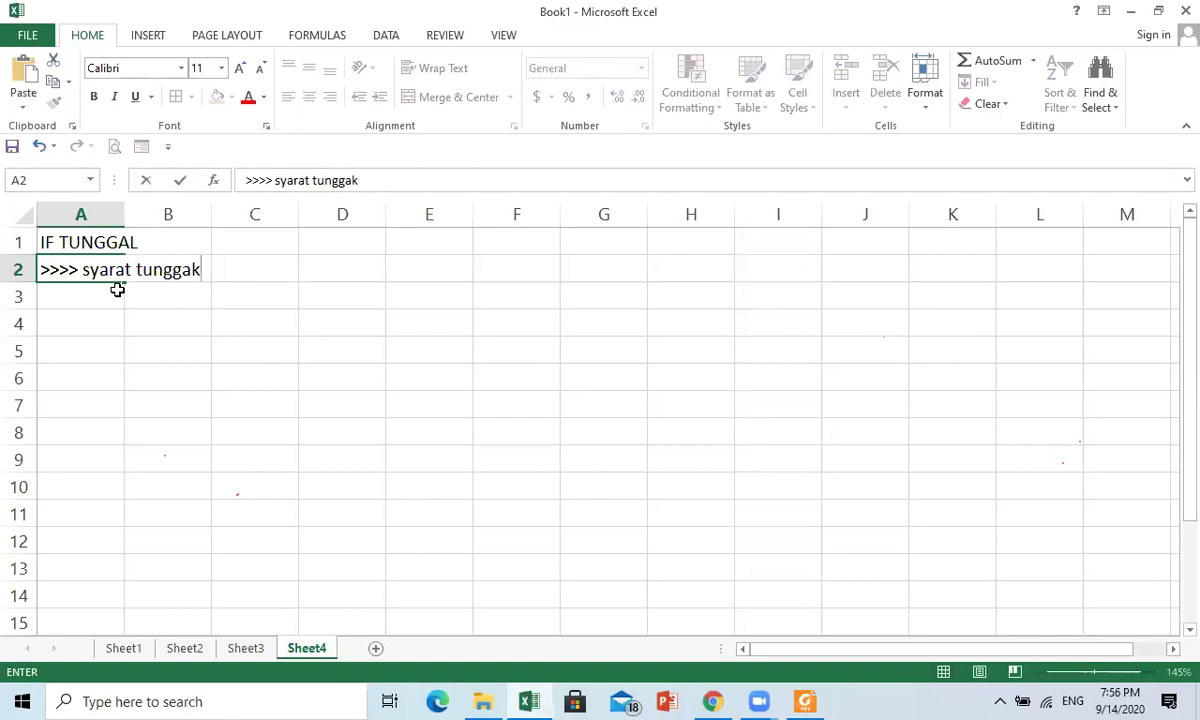
key(BackSpace)
text(l dg 2 kemung)
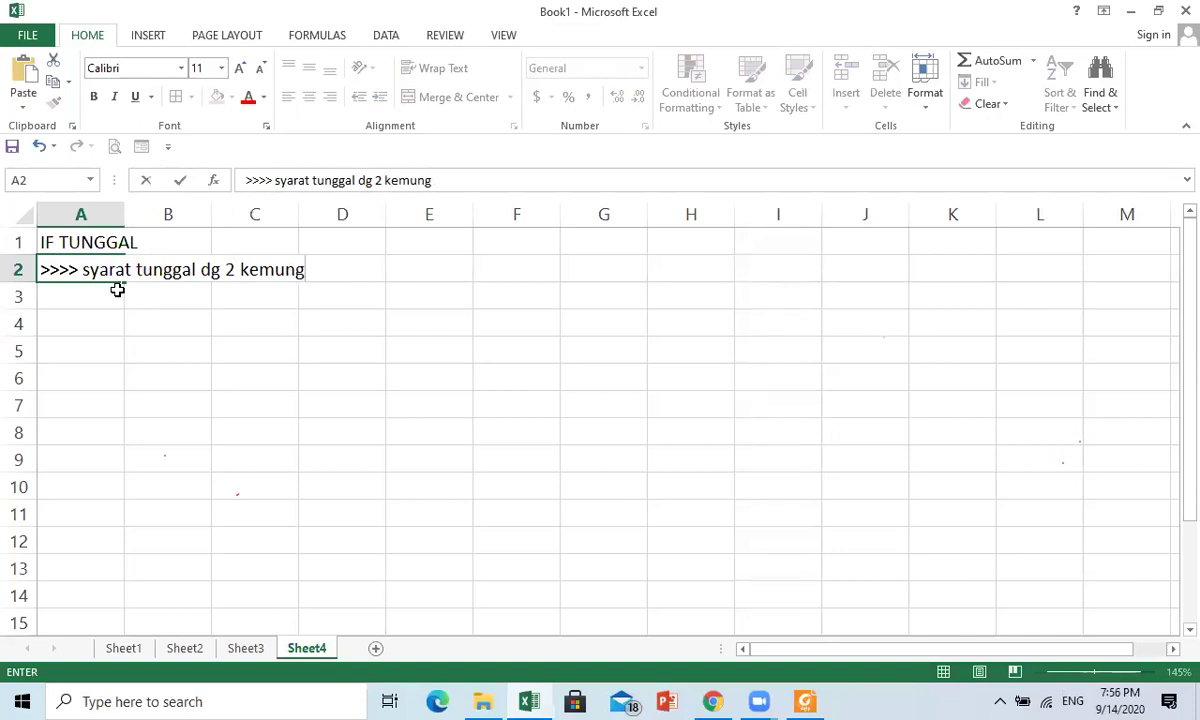
text(kinan jawaban)
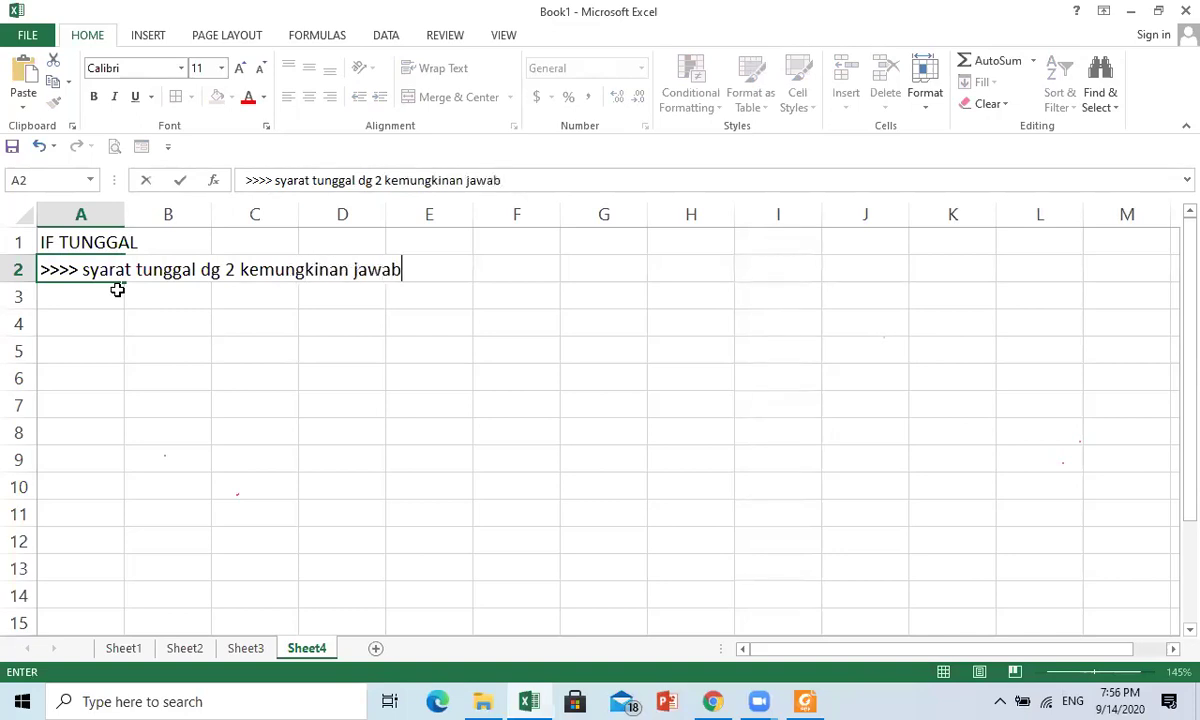
key(Return)
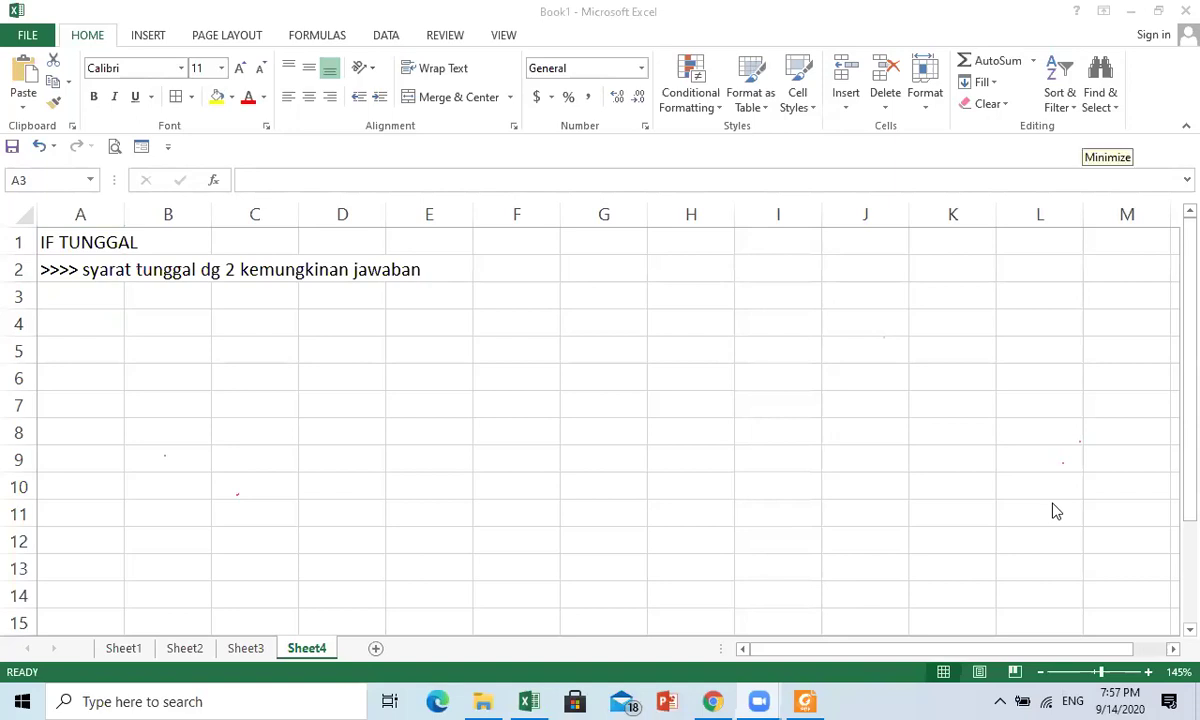
- Enter the IF syntax in cell A3 as literal text: =IF(Syarat,Jawaban 1,Jawaban 2)
click(202, 390)
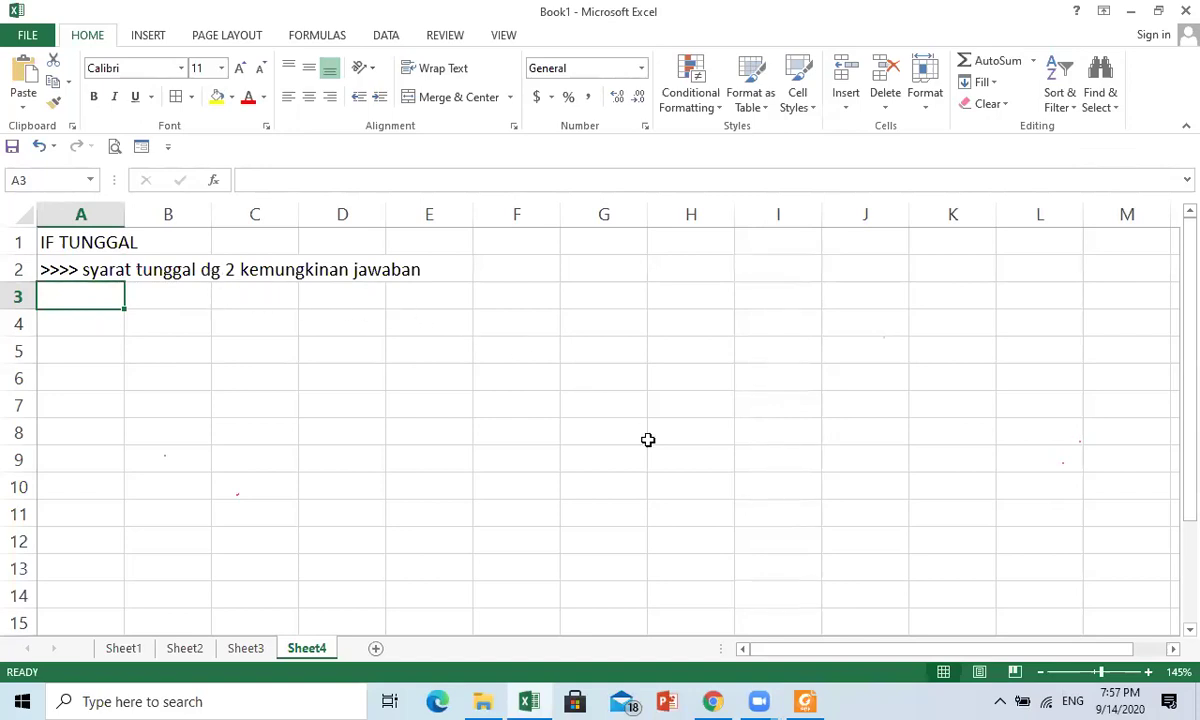
click(104, 323)
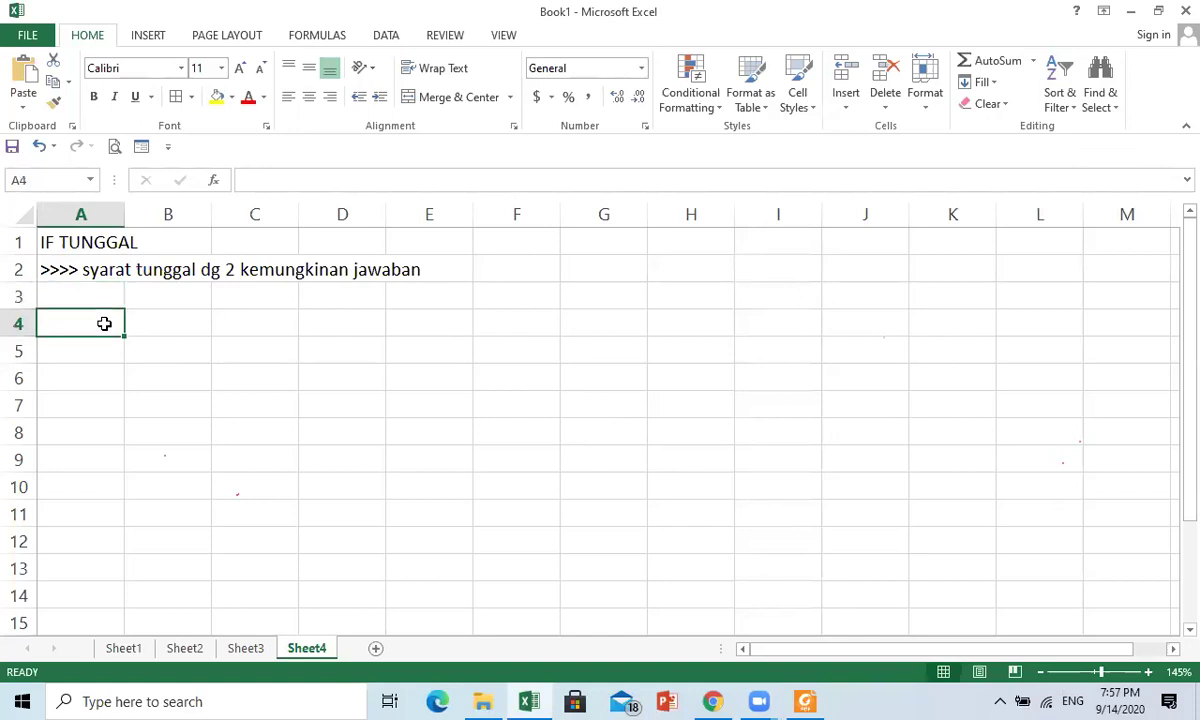
key(Up)
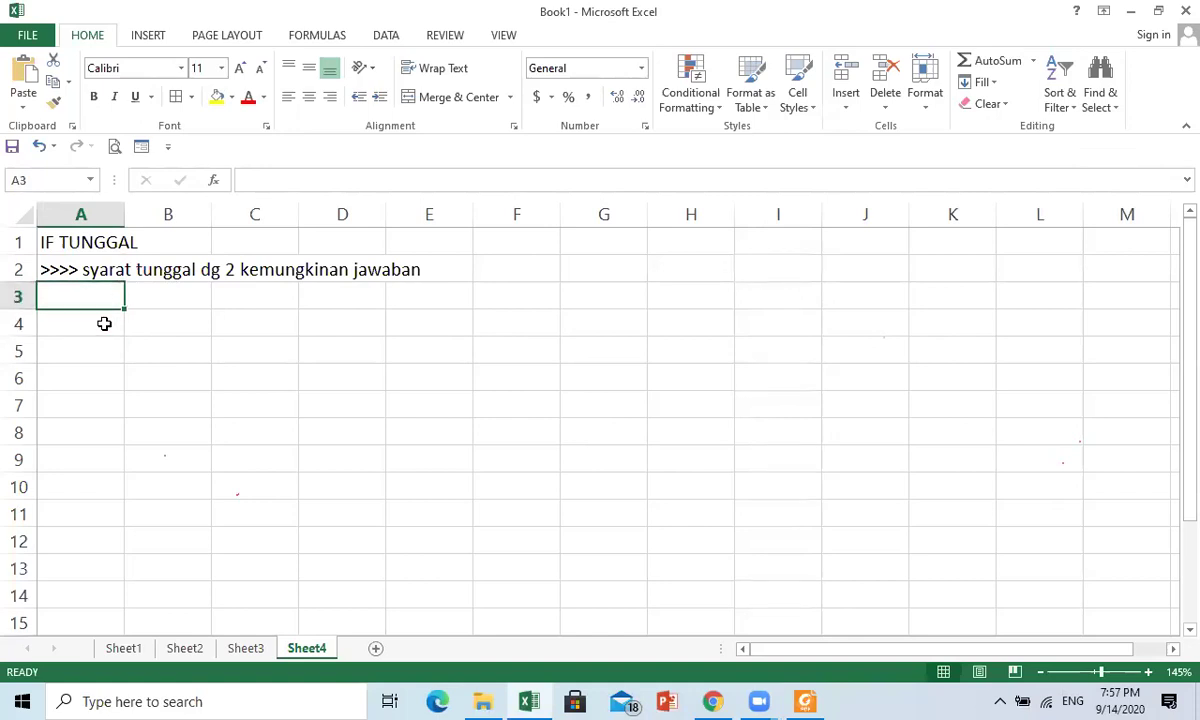
text('=if)
key(BackSpace)
key(BackSpace)
text(IF(S)
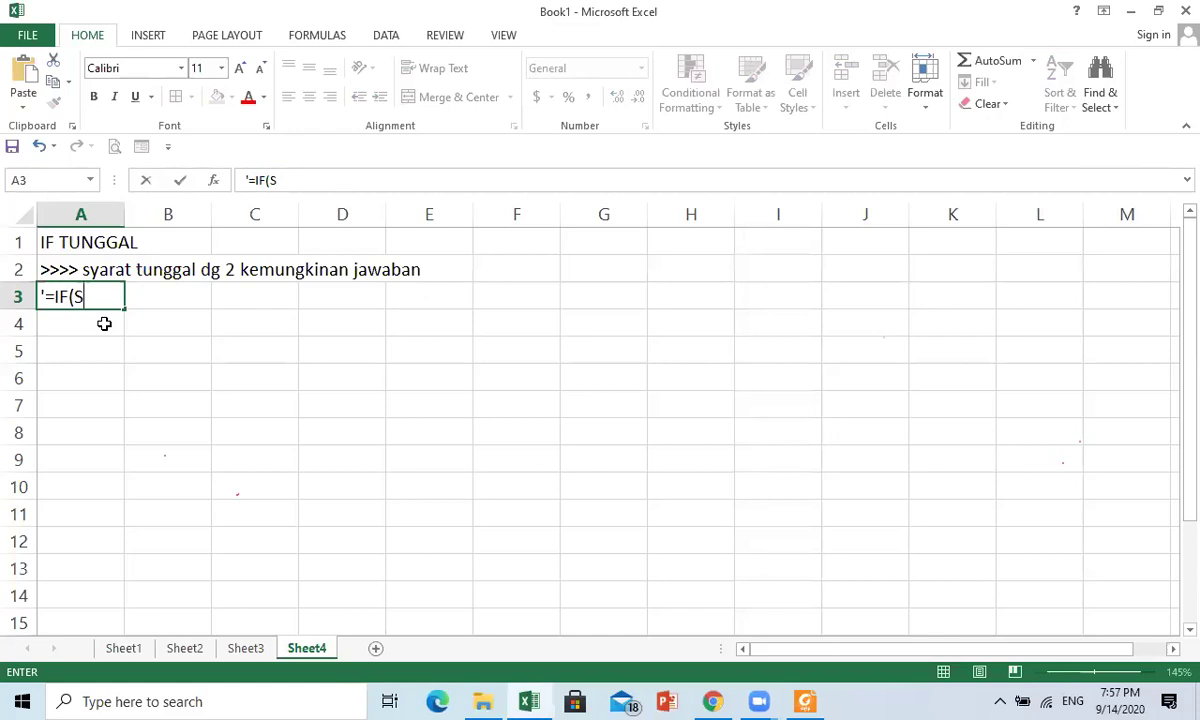
key(BackSpace)
text(Syarat,Ja)
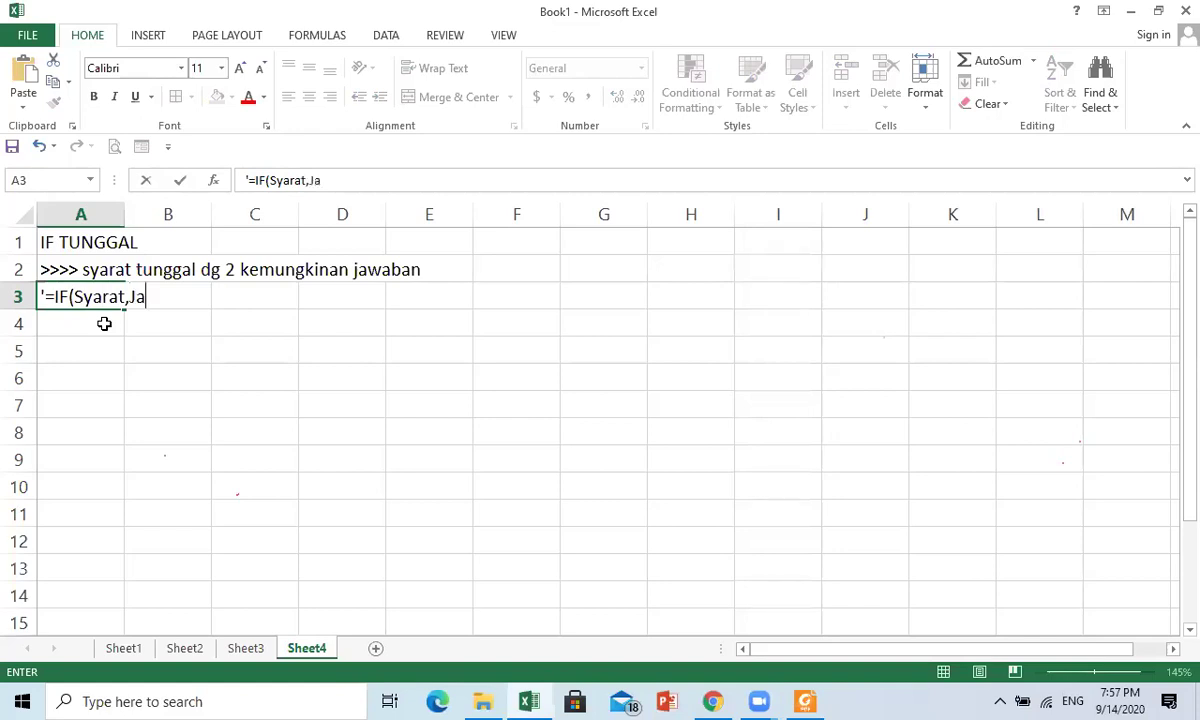
text(waban 1,)
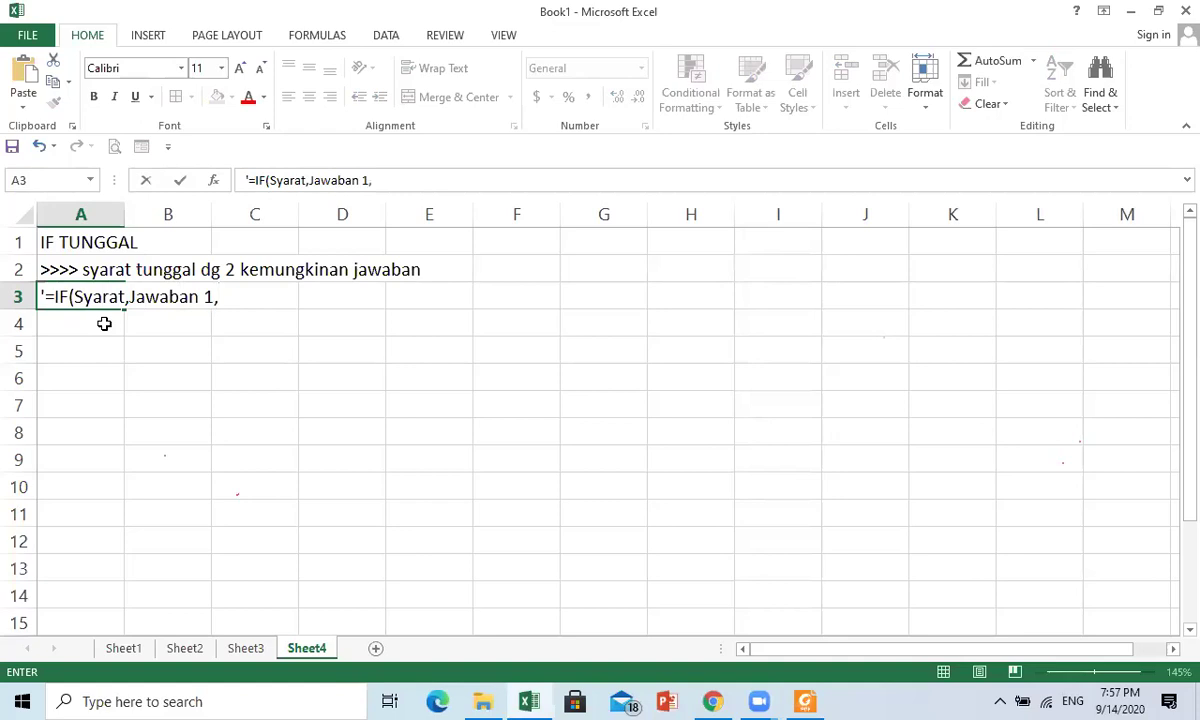
text(Jawaban 2))
key(Return)
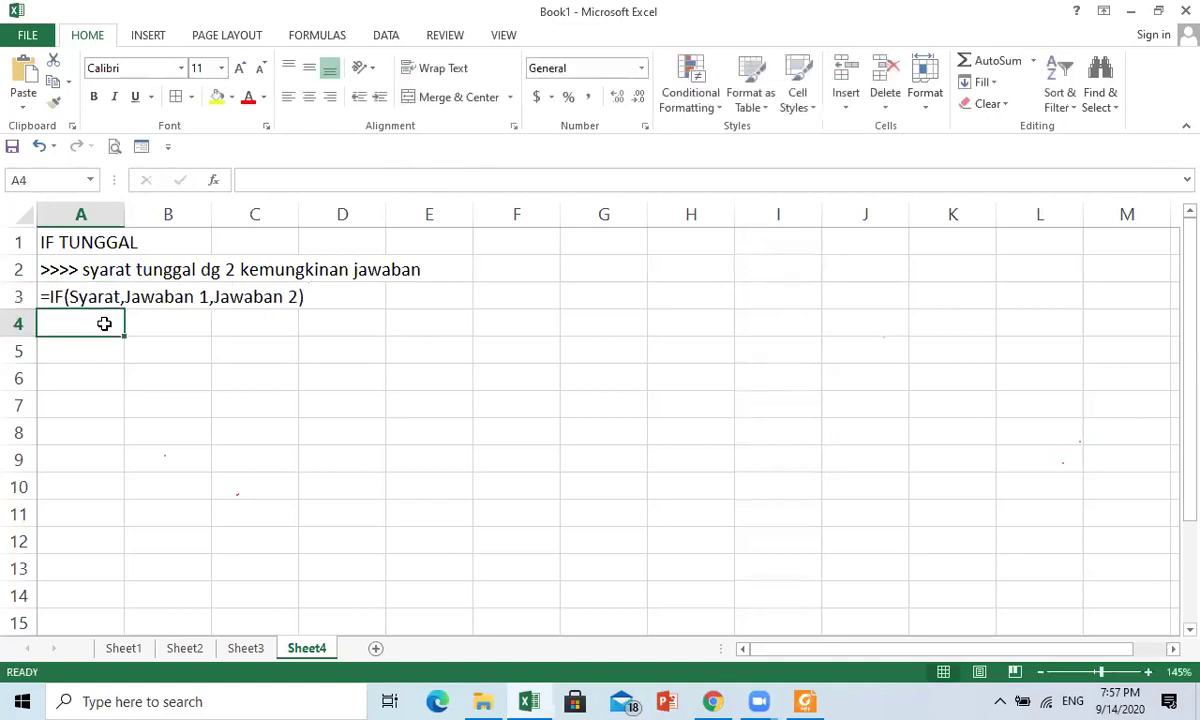
- Start a table header row in row 5 by entering NO in cell A5
key(Up)
key(Down)
key(Up)
key(Down)
key(Down)
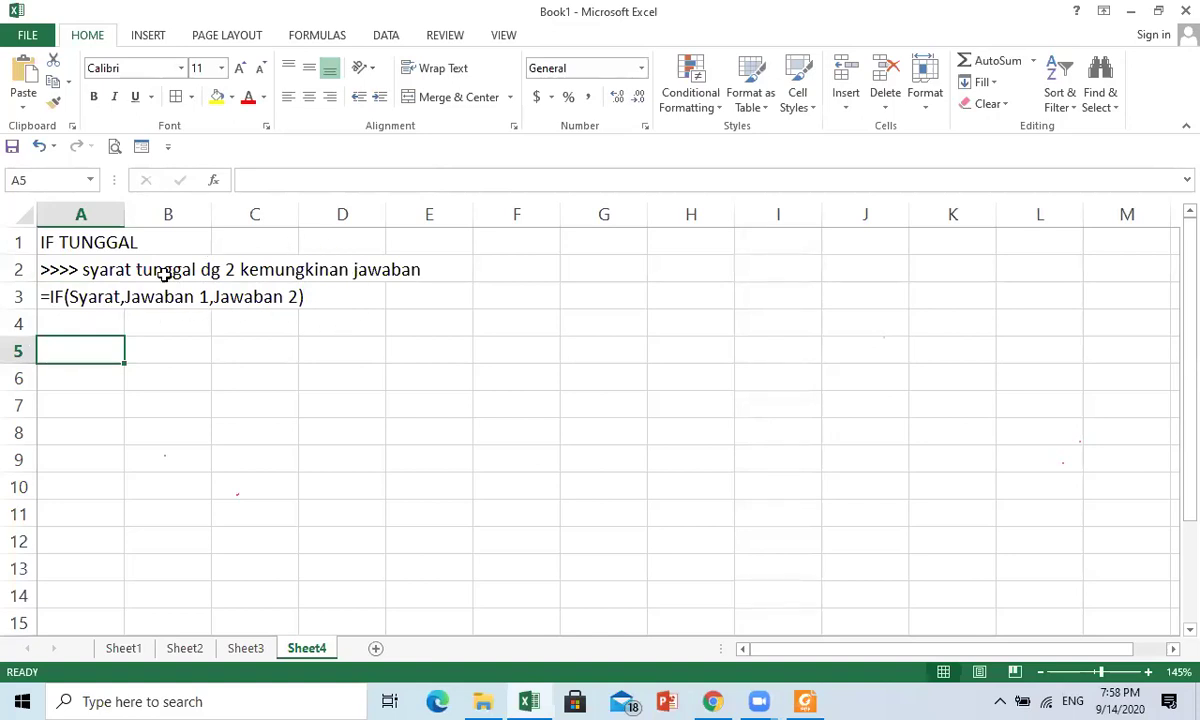
text(no)
key(BackSpace)
key(BackSpace)
text(no)
key(BackSpace)
key(BackSpace)
text(NO)
- Enter the column headers NAMA in cell B5 and NILAI TEORI in cell C5
click(153, 346)
double_click(153, 346)
text(NAMA)
key(Tab)
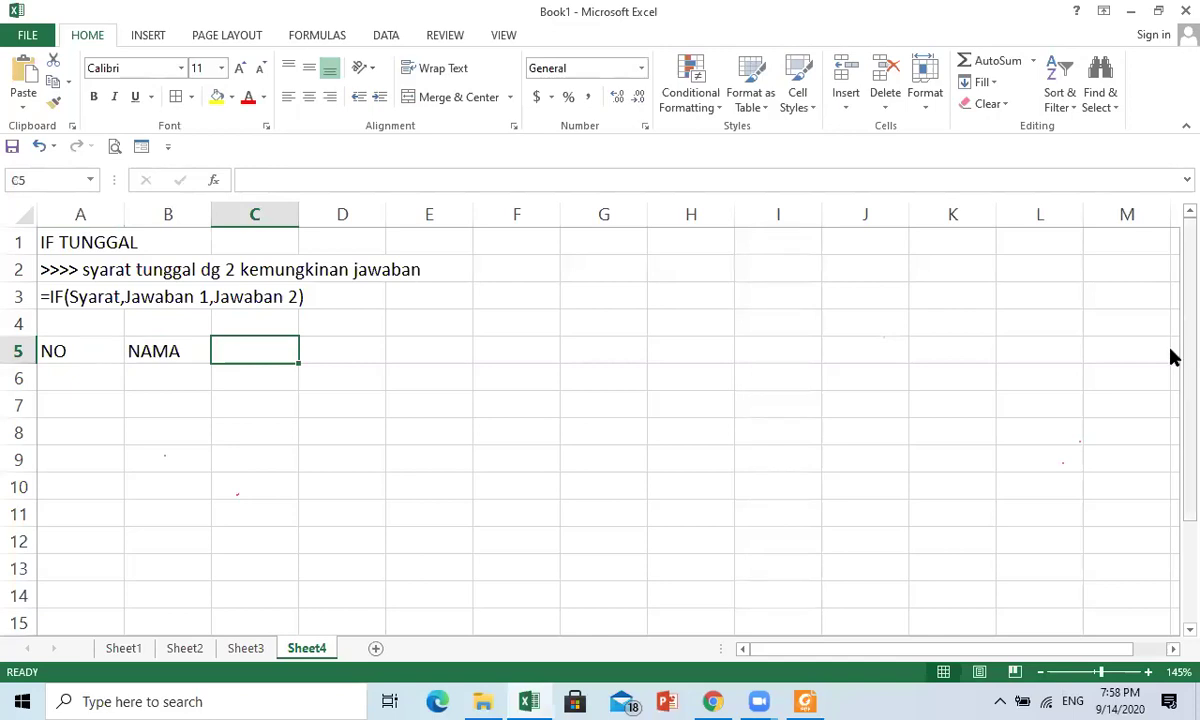
text(NILAI TEORI)
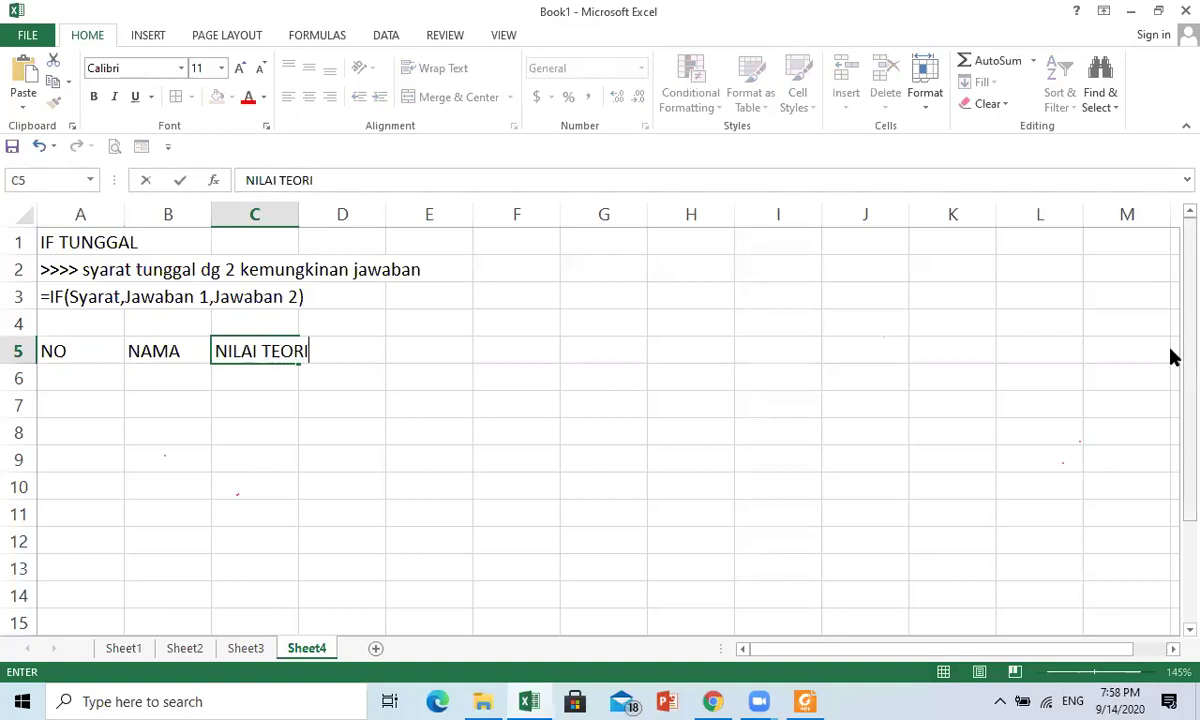
key(Tab)
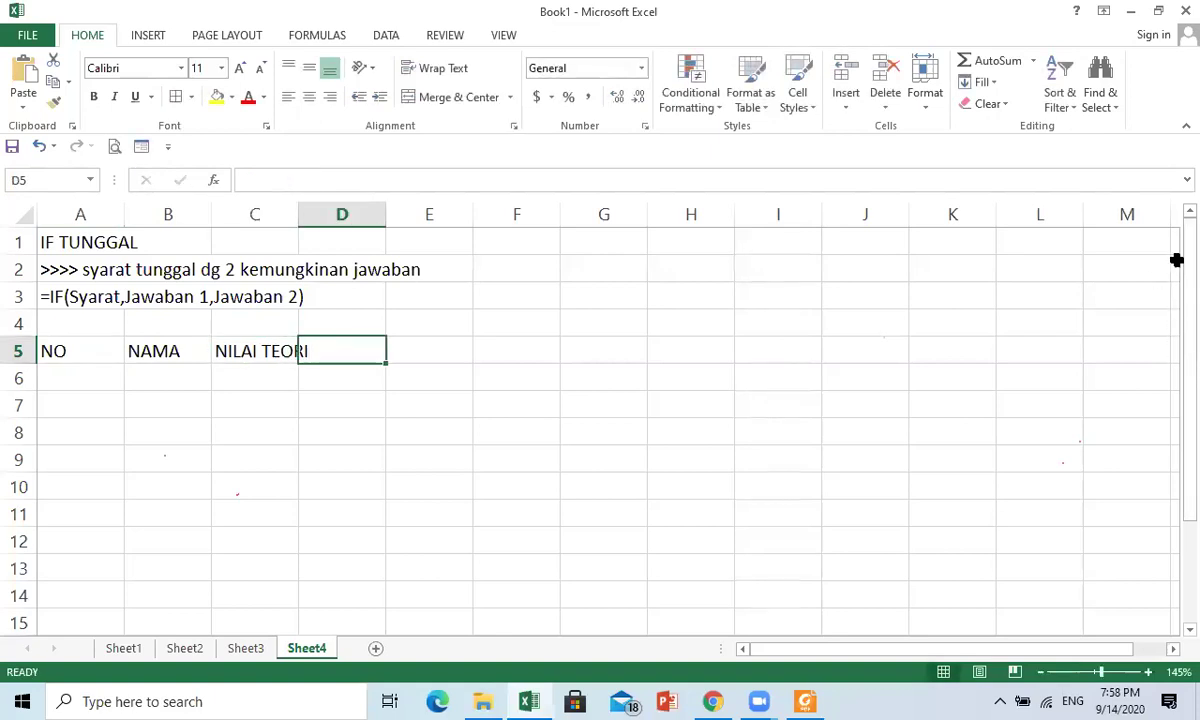
- Widen columns C and D and narrow column A to suit their table headers
drag(298, 214, 355, 214)
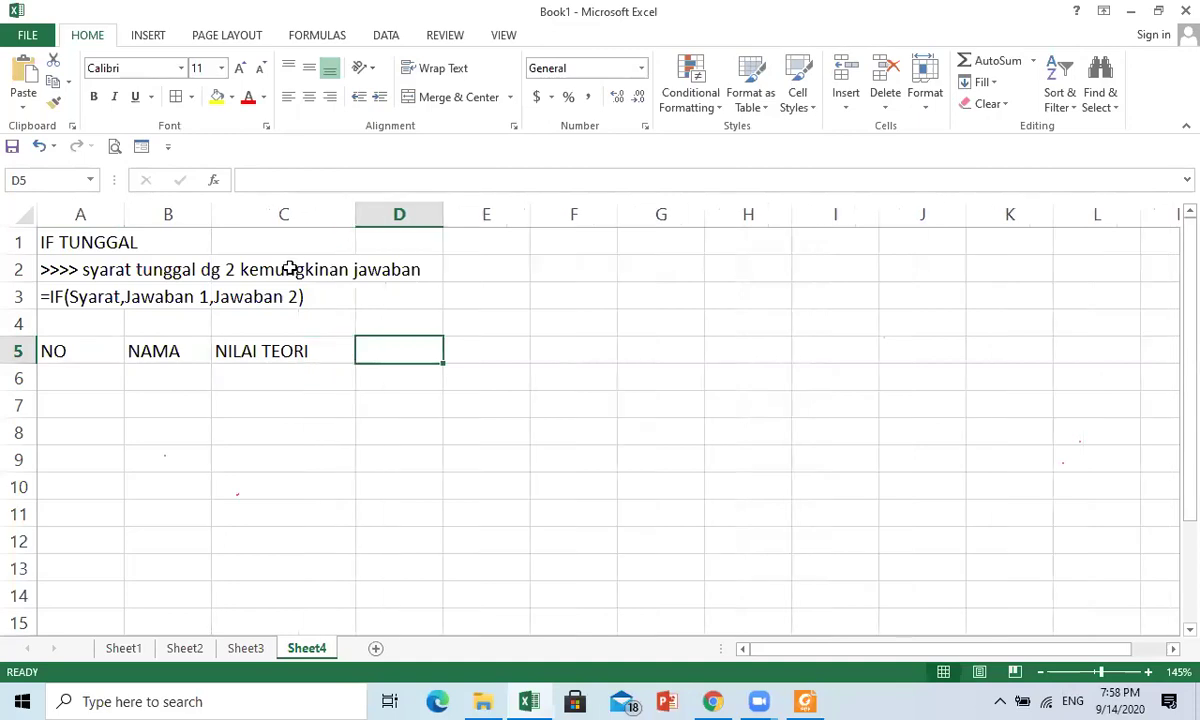
drag(124, 214, 86, 214)
drag(404, 216, 445, 216)
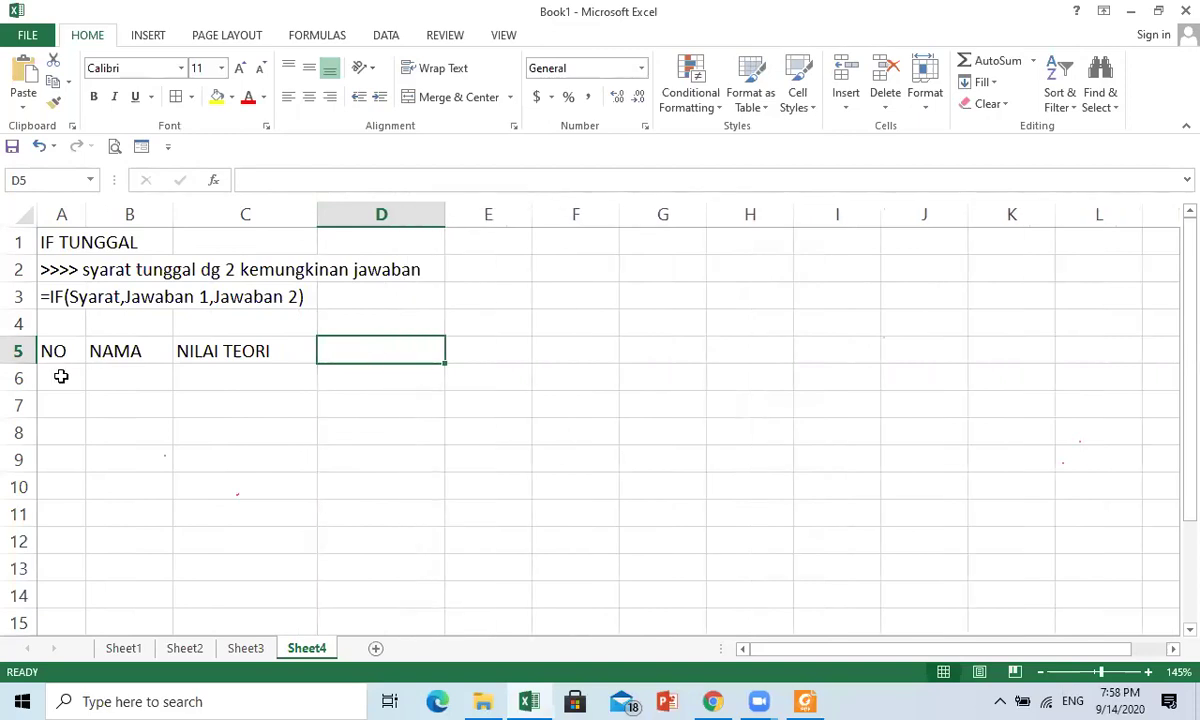
- Enter the header KETERANGAN in cell D5 and widen column D slightly more
text(KETERANGAN)
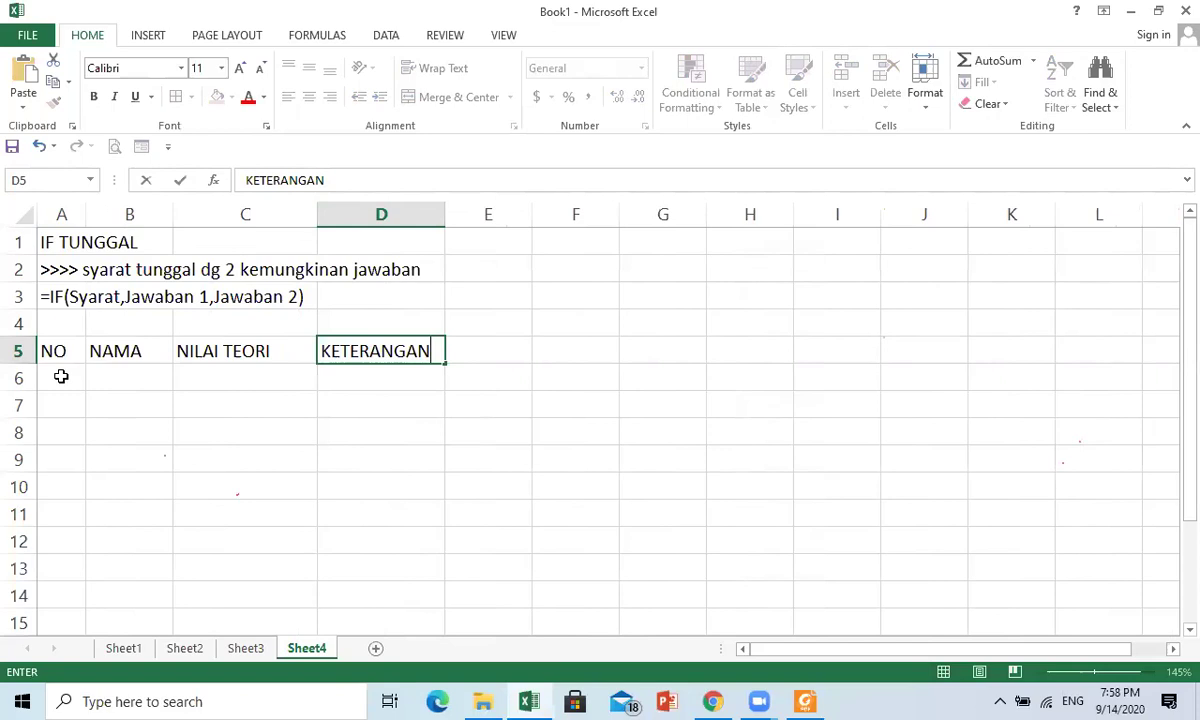
key(Return)
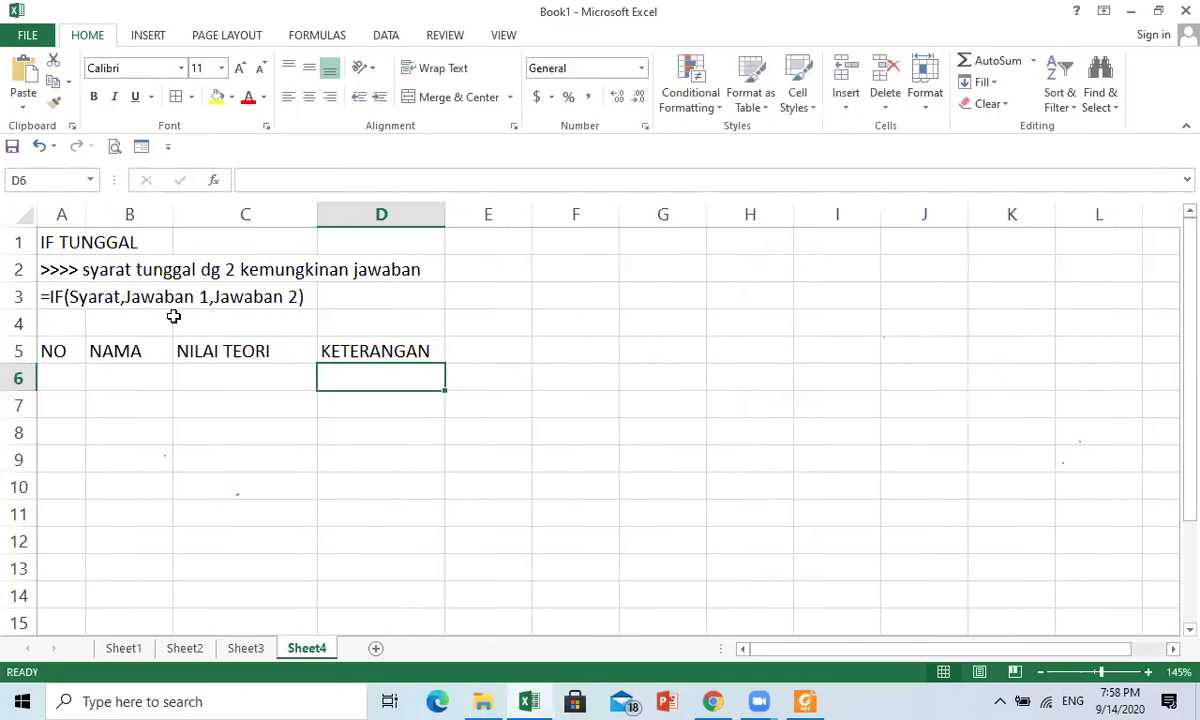
drag(447, 217, 456, 217)
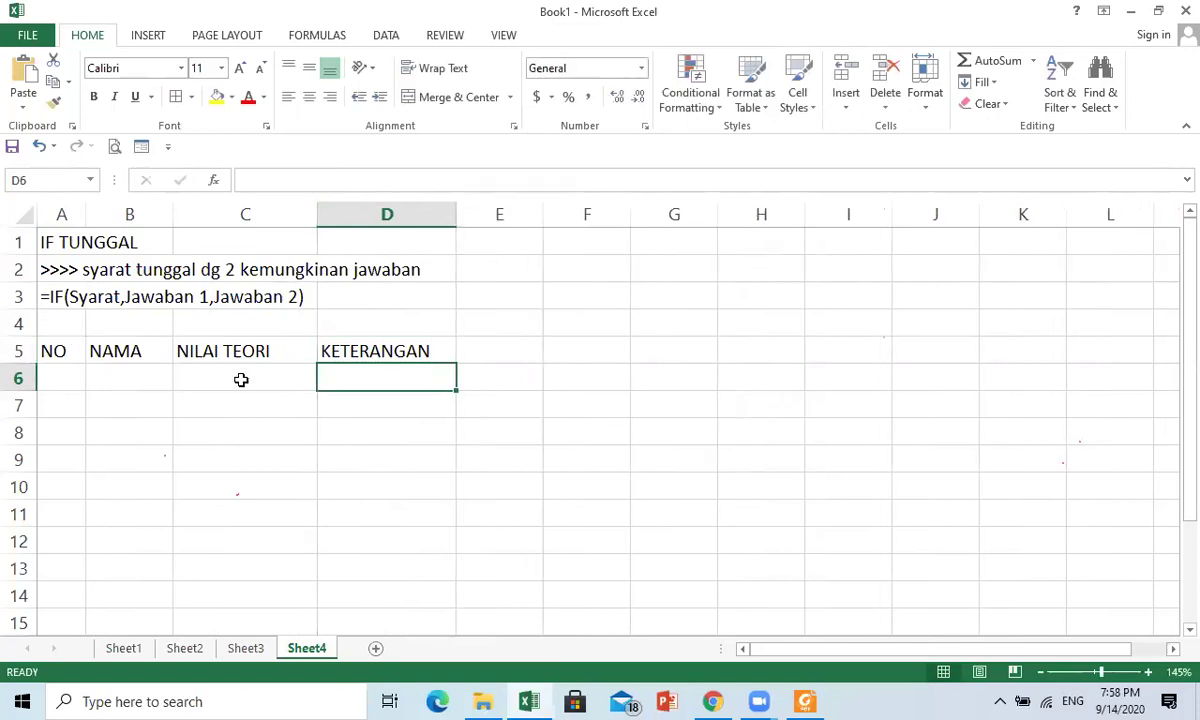
- Number the table rows 1 to 4 under NO in cells A6 to A9
click(241, 380)
click(52, 379)
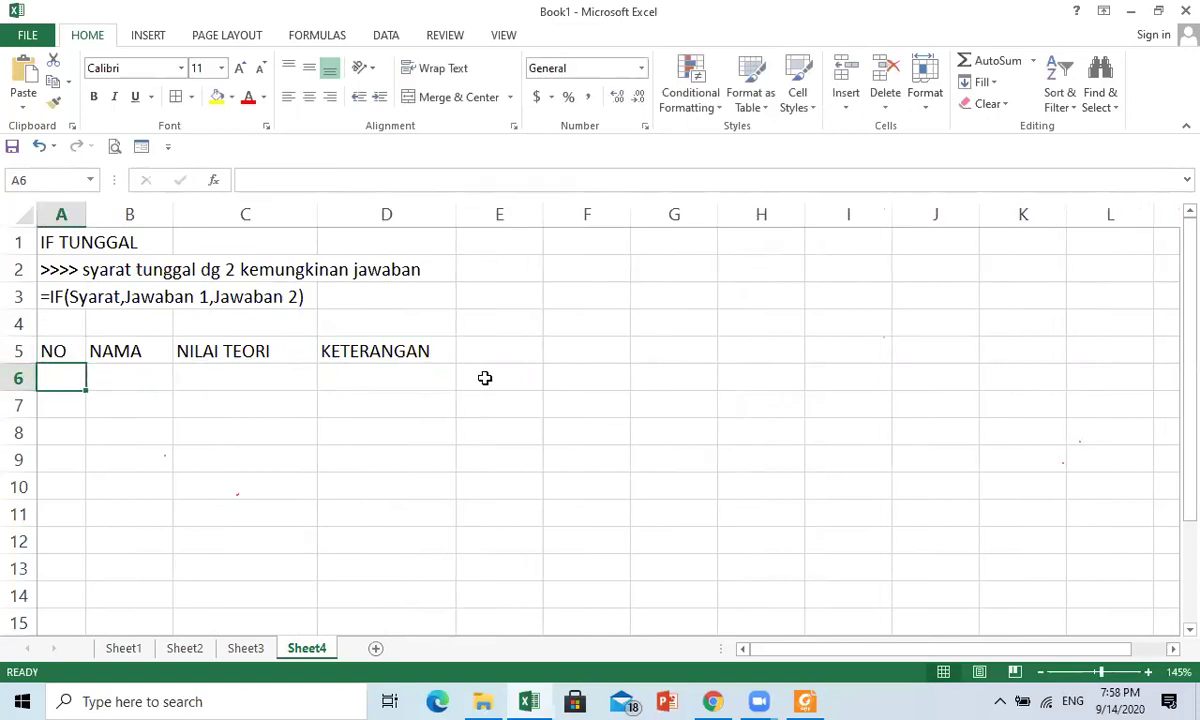
text(1)
key(Return)
text(2)
key(Return)
text(3)
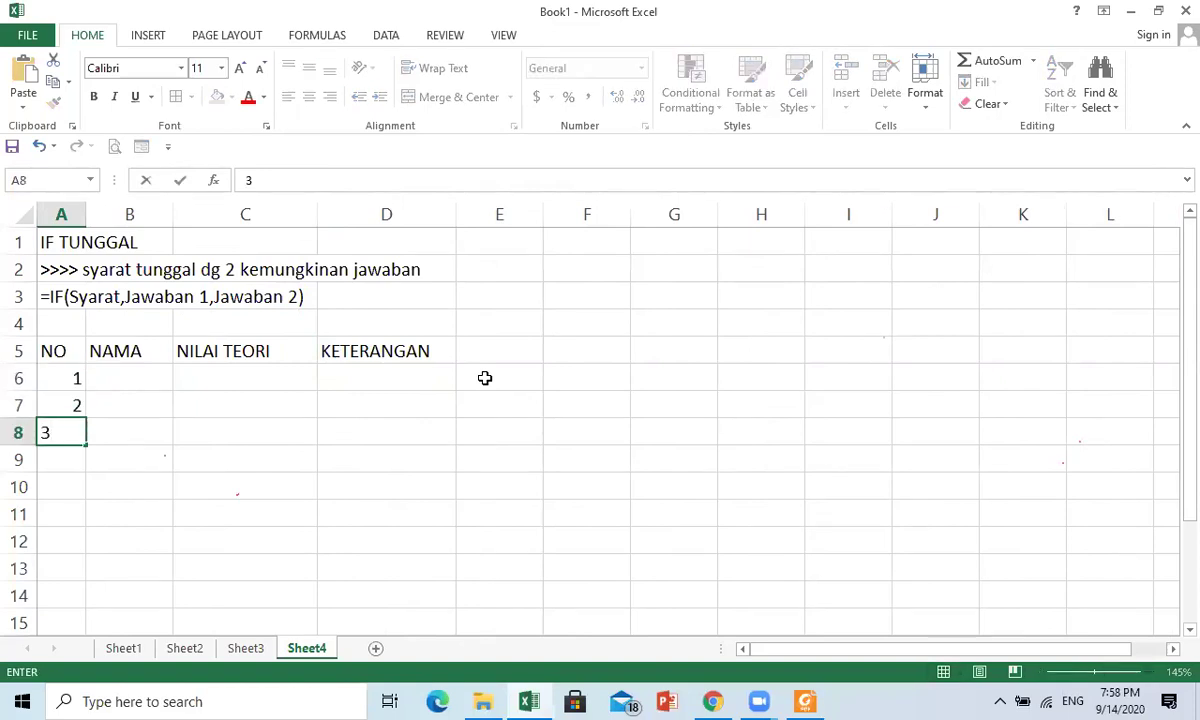
key(Return)
text(4)
key(Tab)
text(5)
key(Up)
key(Down)
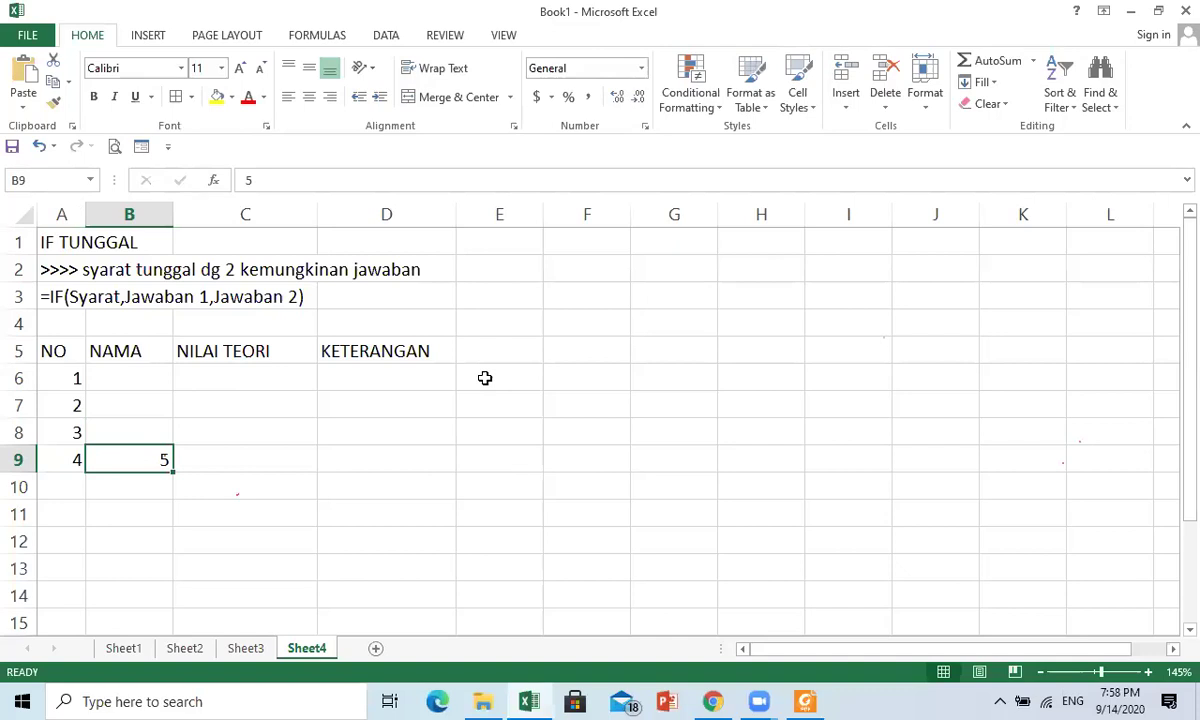
key(Delete)
- Fill the NAMA column in cells B6 to B9 with four people's first names
key(Up)
key(Up)
key(Up)
text(Amir)
key(Return)
text(A)
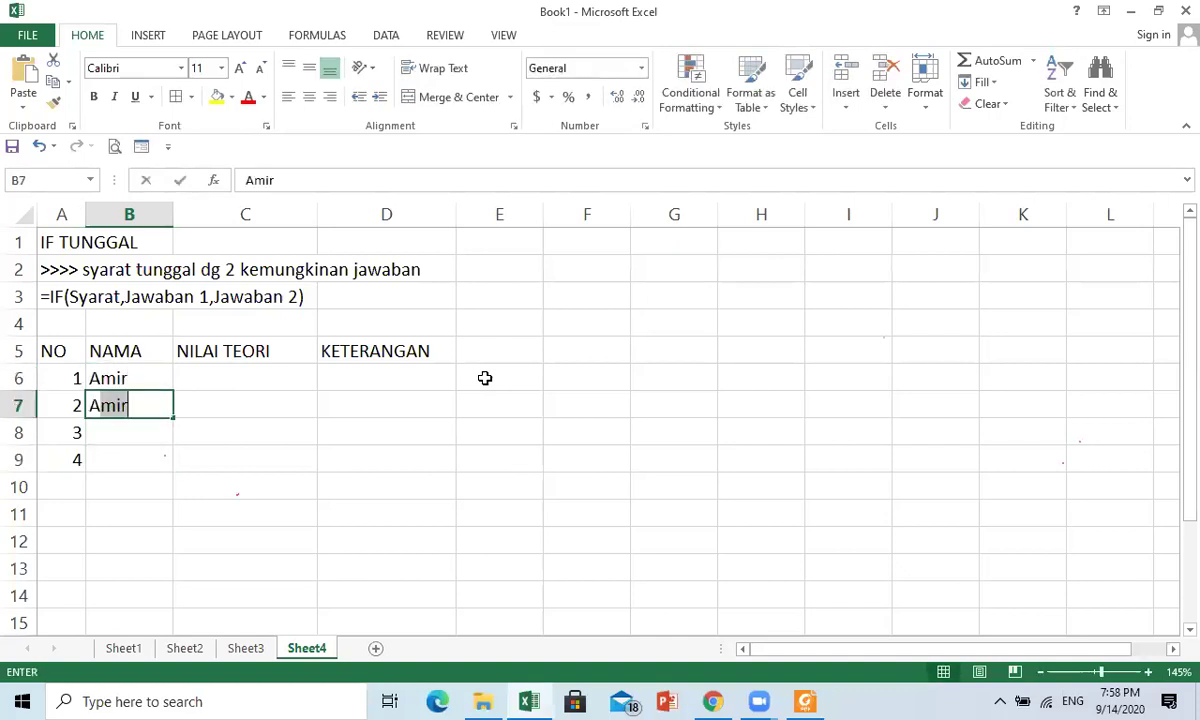
text(gus)
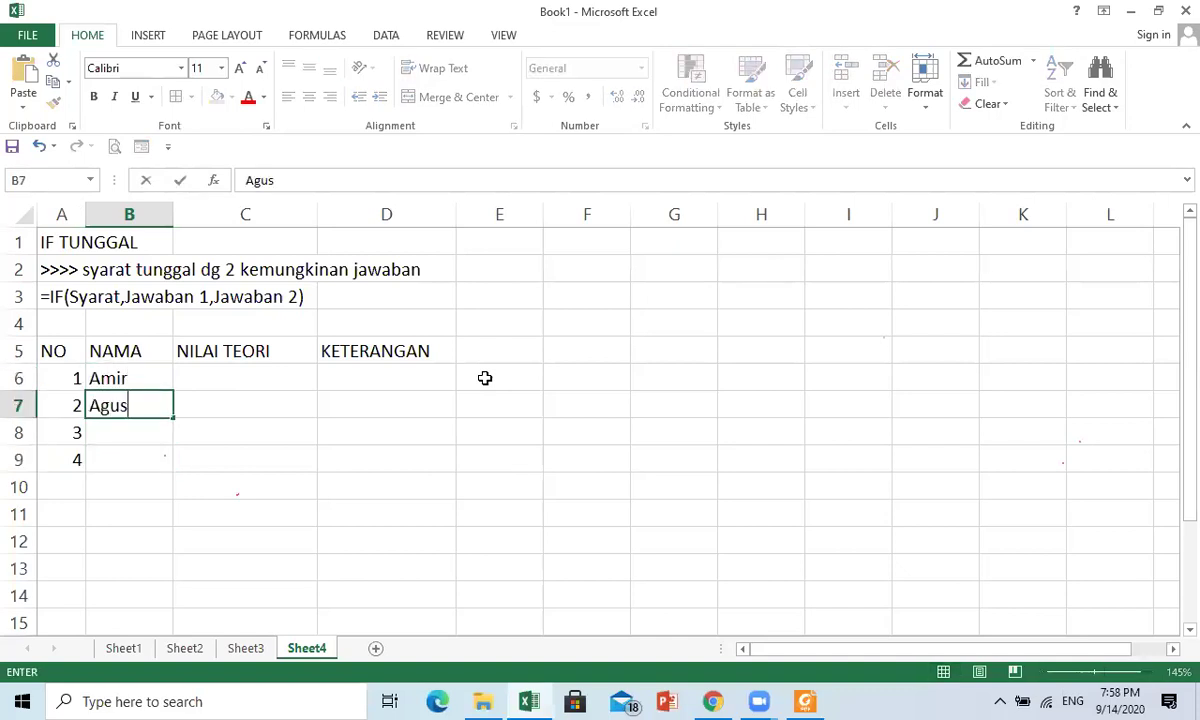
key(Return)
text(Nia)
key(Return)
text(Santi)
key(Return)
key(Up)
key(Up)
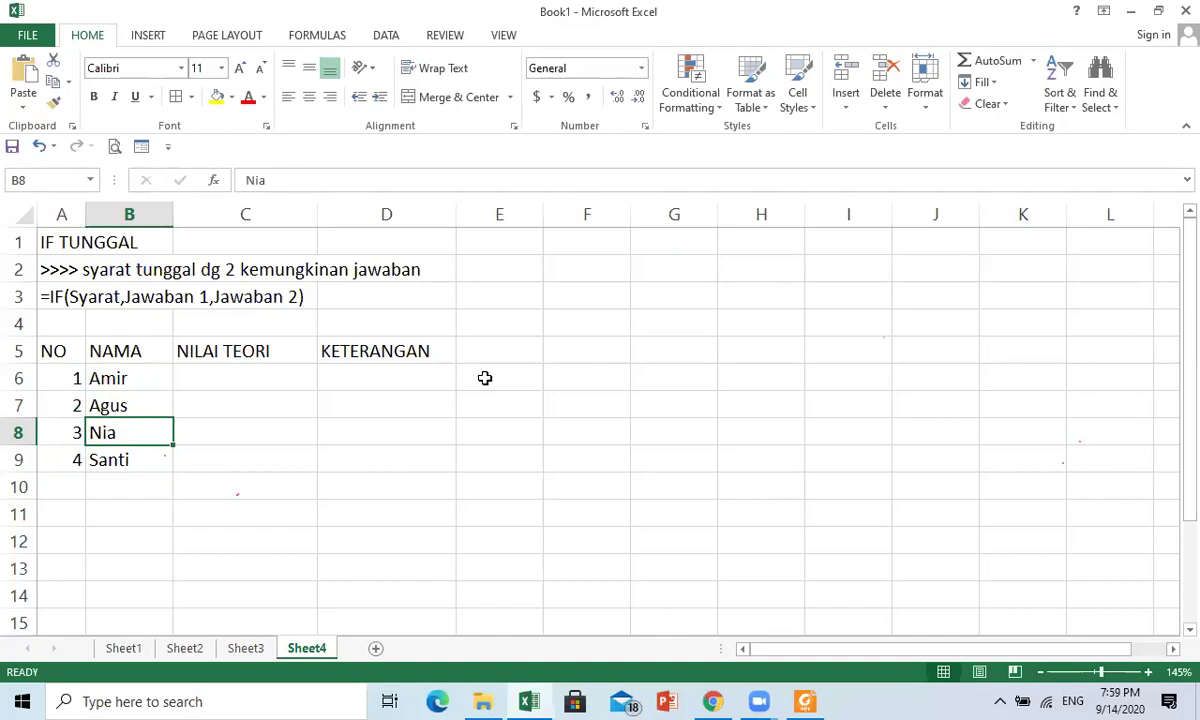
key(Up)
key(Up)
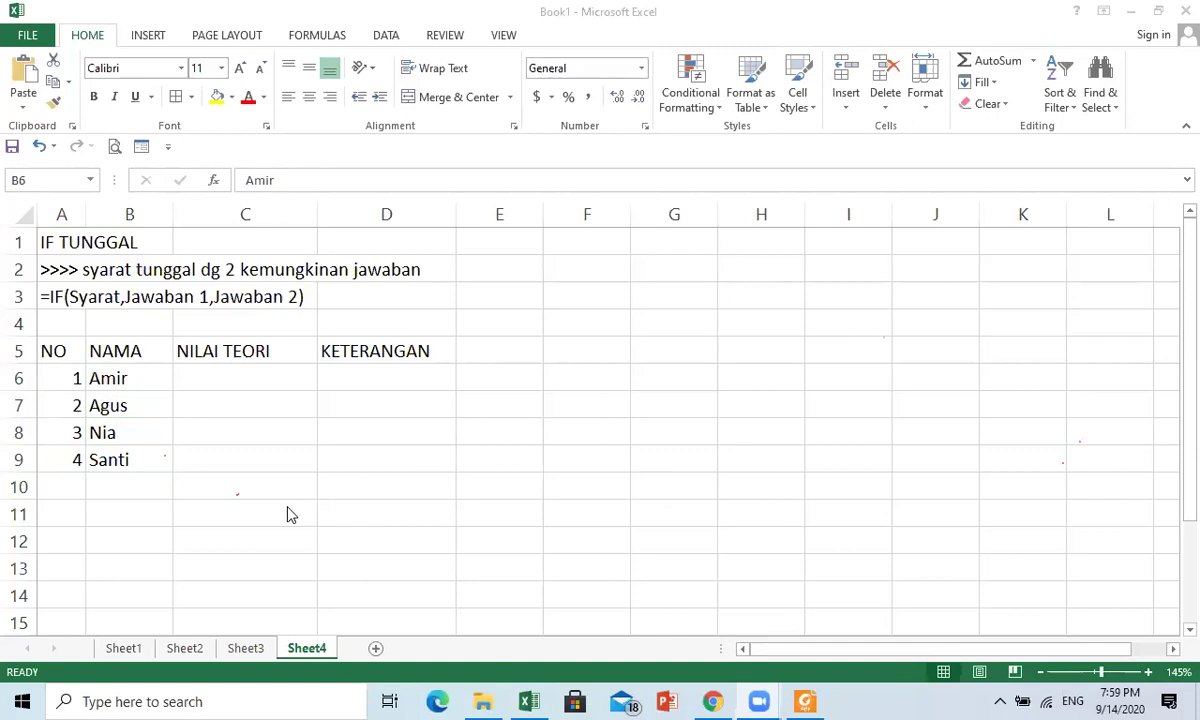
- Fill the NILAI TEORI column in cells C6 to C9 with the scores 6, 9, 8 and 10
click(343, 394)
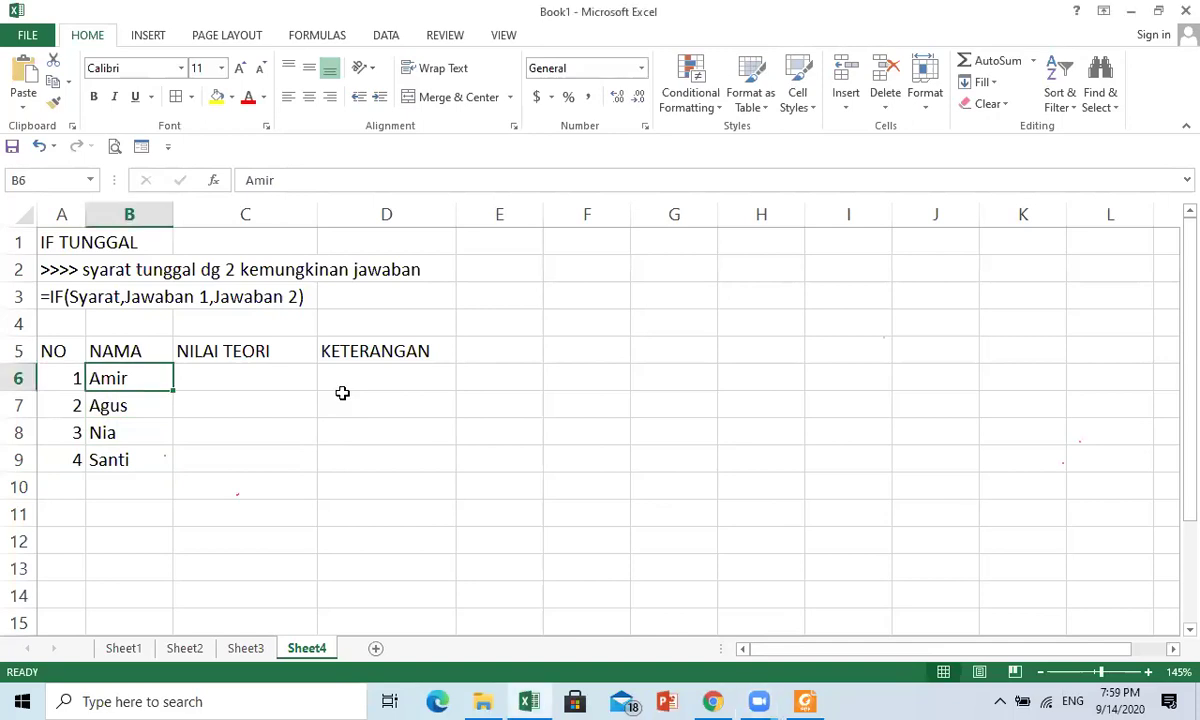
click(1149, 674)
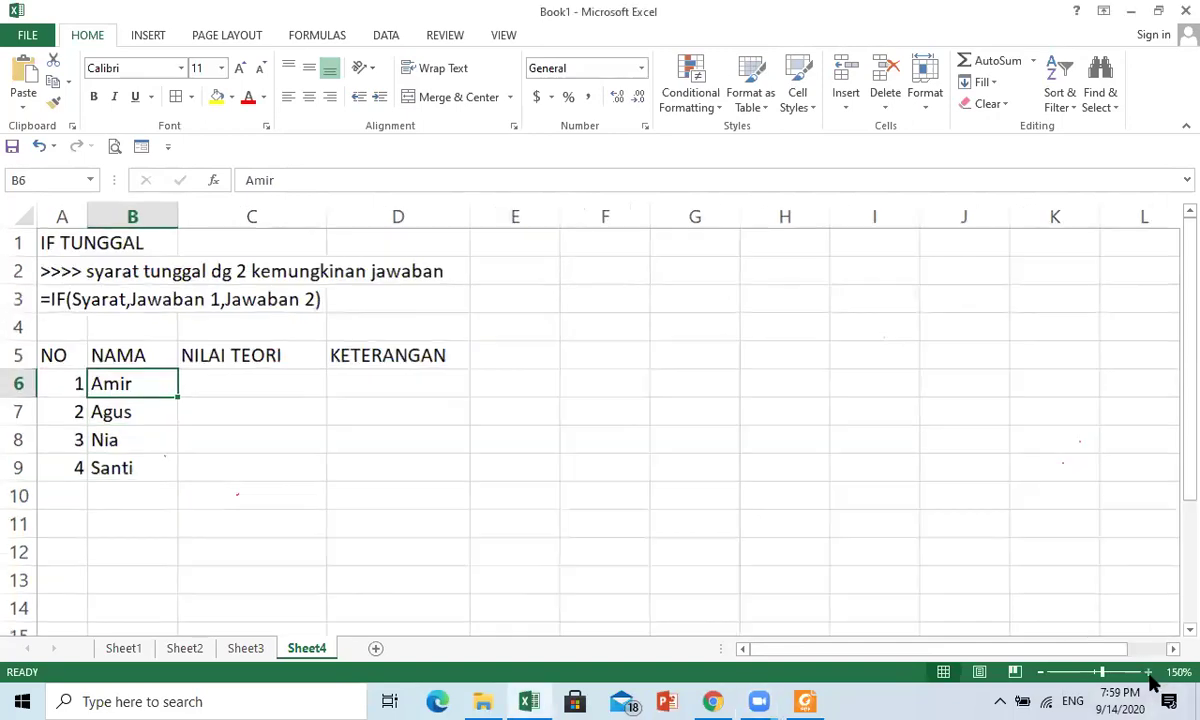
click(1149, 674)
click(398, 462)
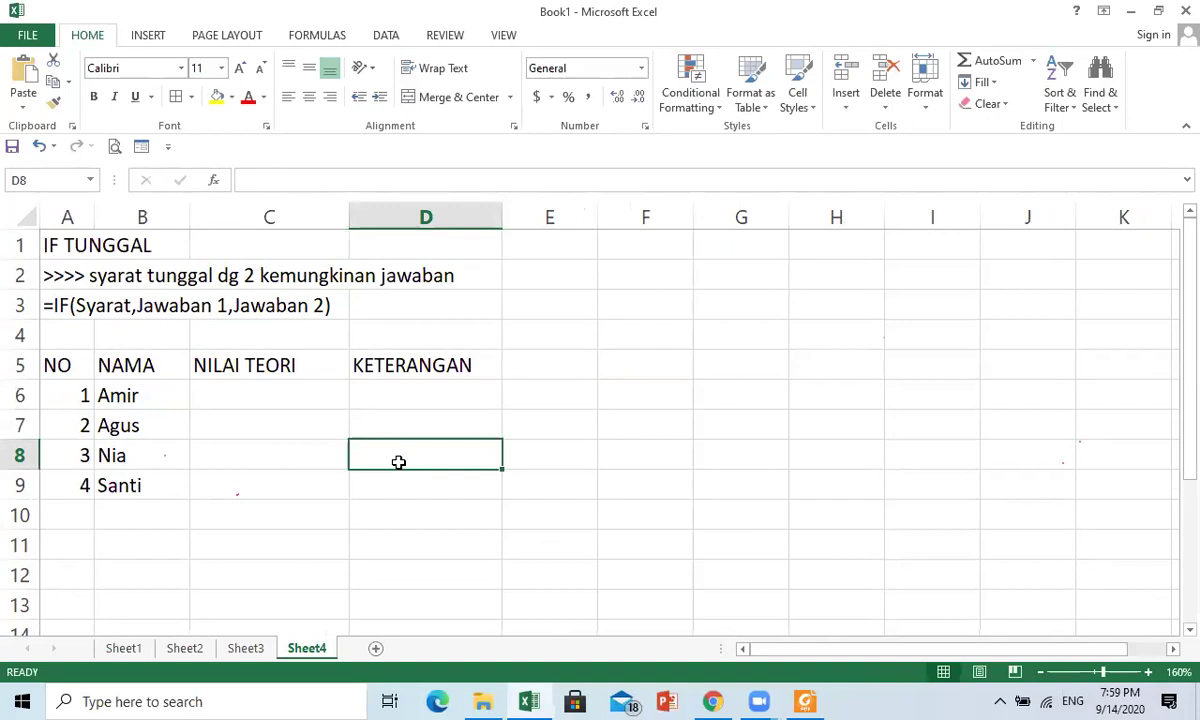
click(260, 415)
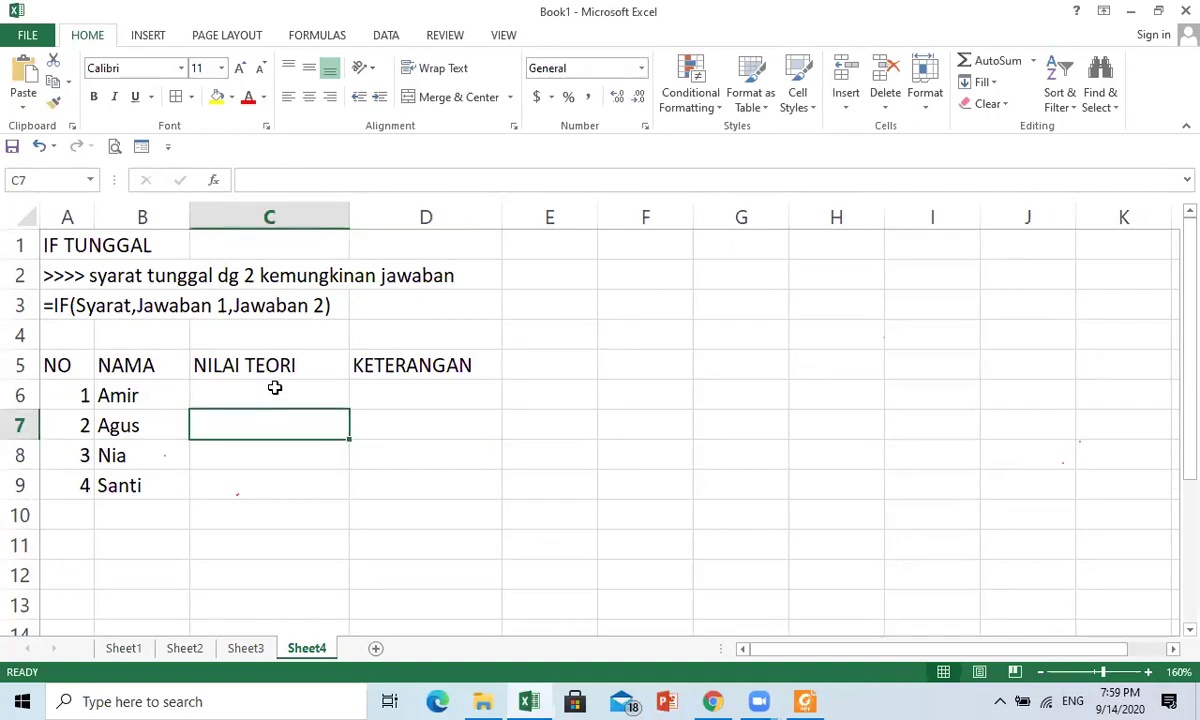
click(275, 388)
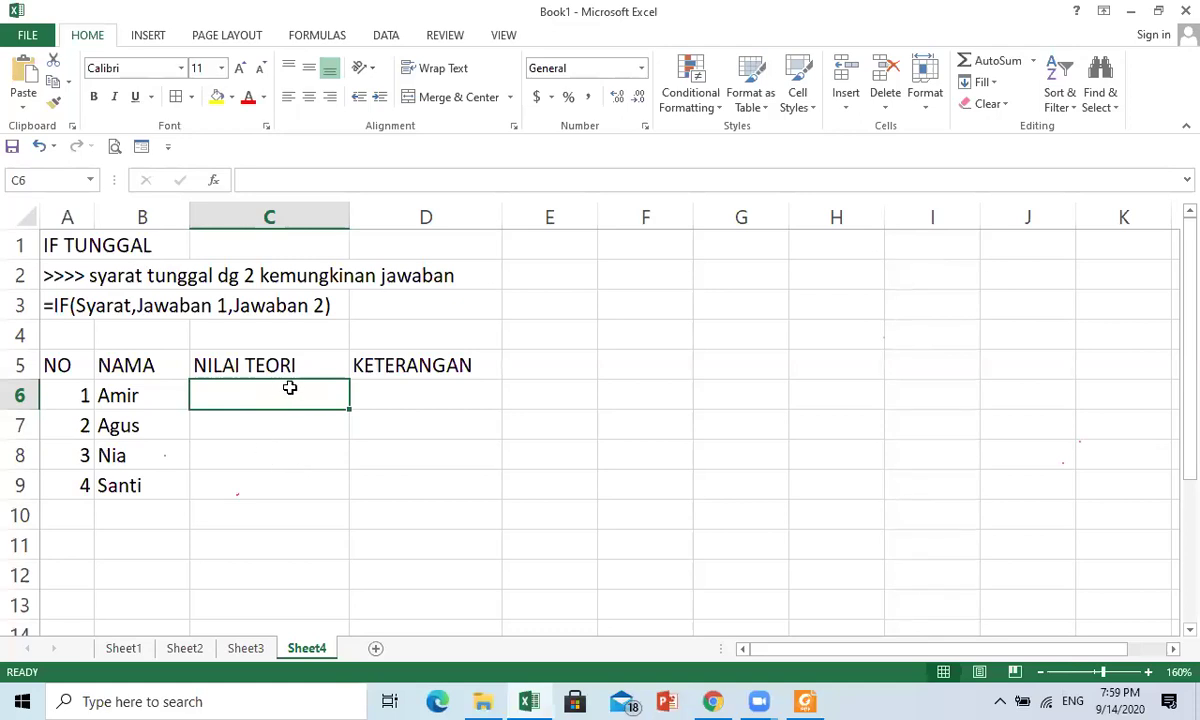
text(6)
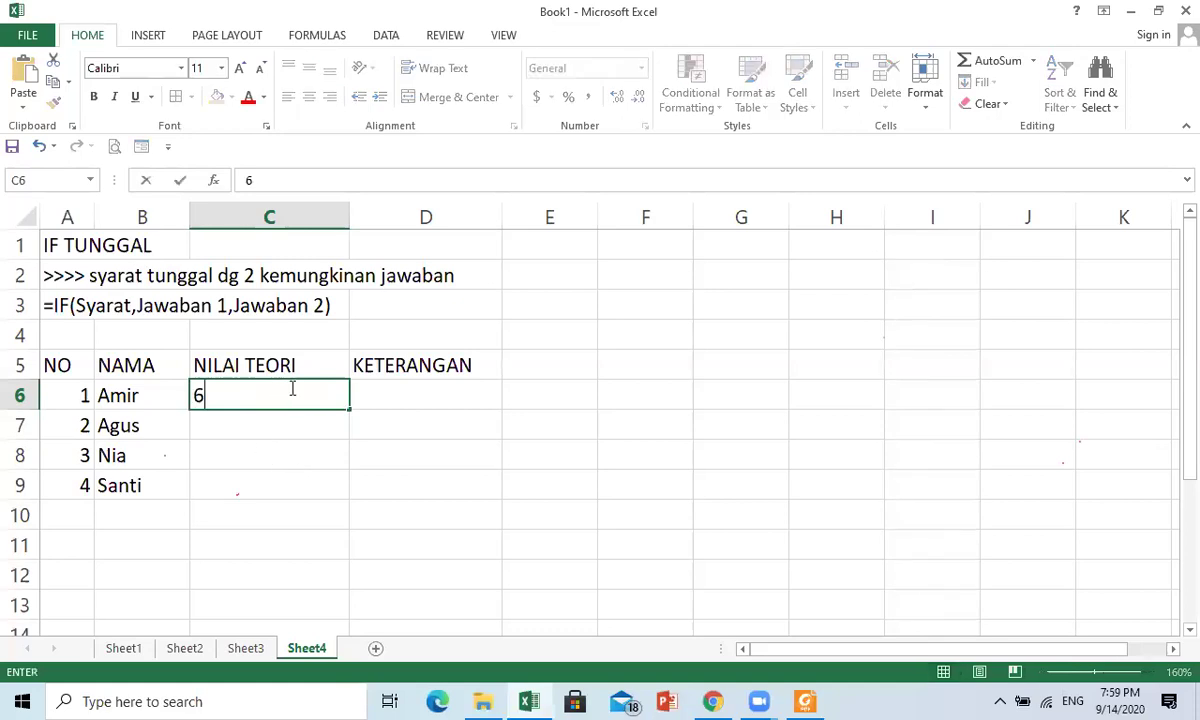
key(Return)
text(9)
key(Return)
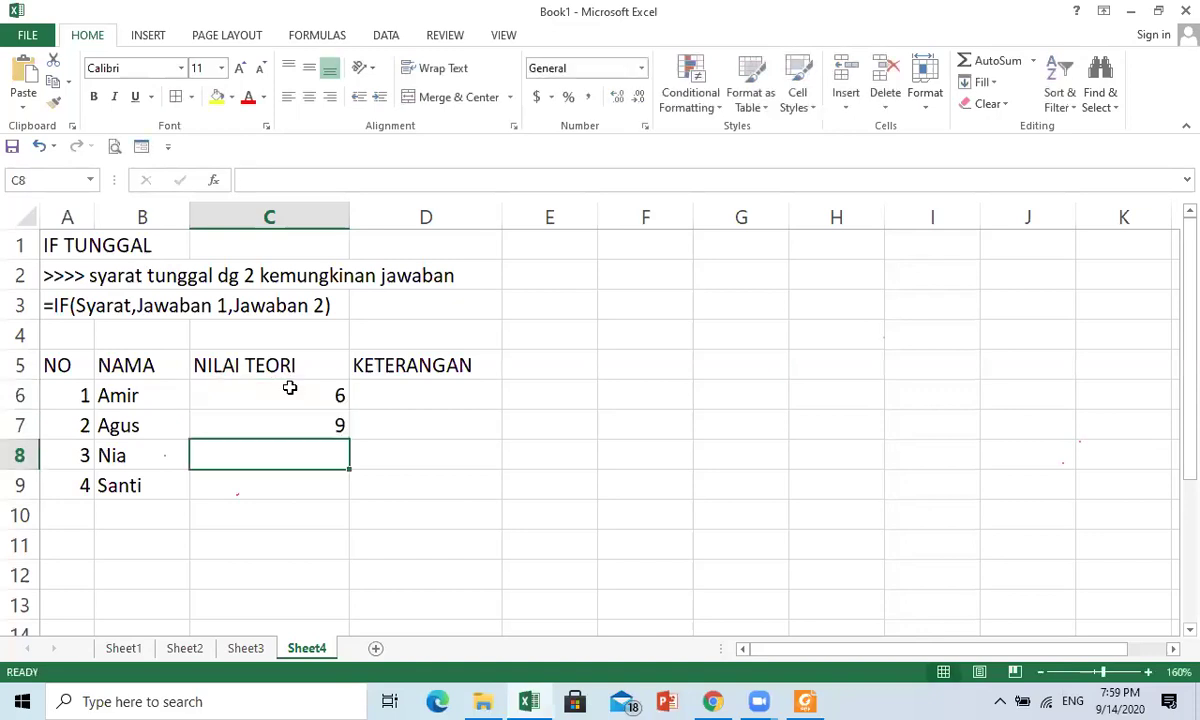
text(8)
key(Return)
text(10)
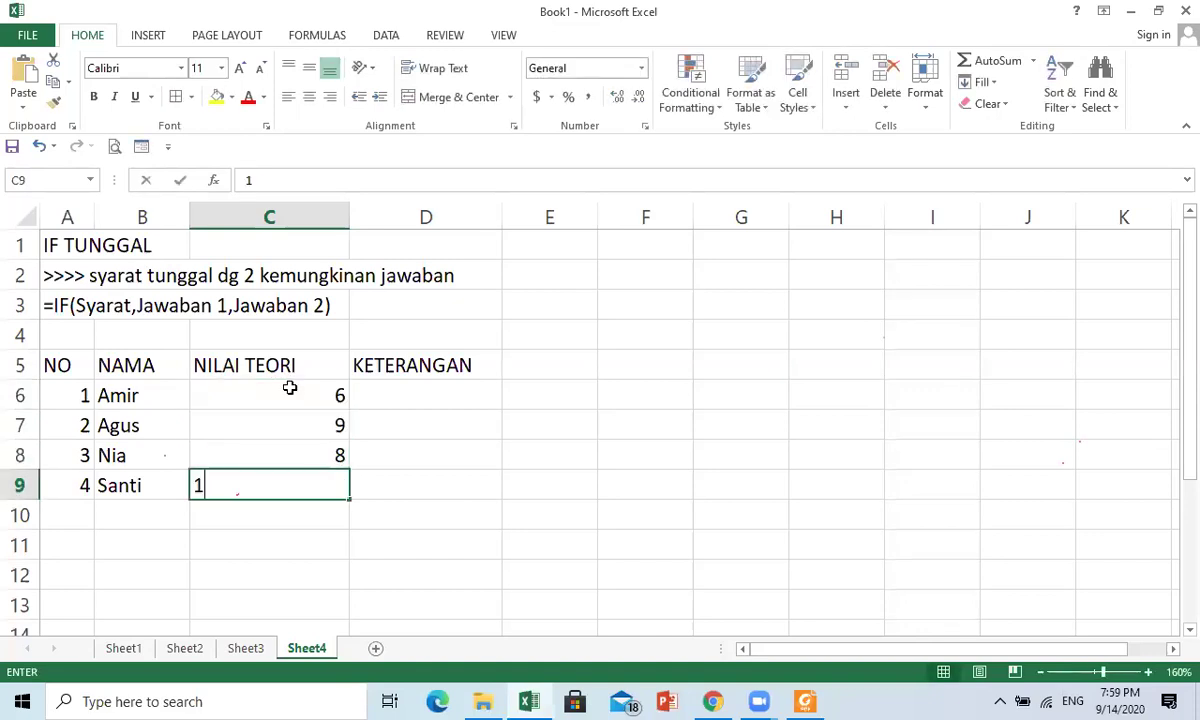
key(Return)
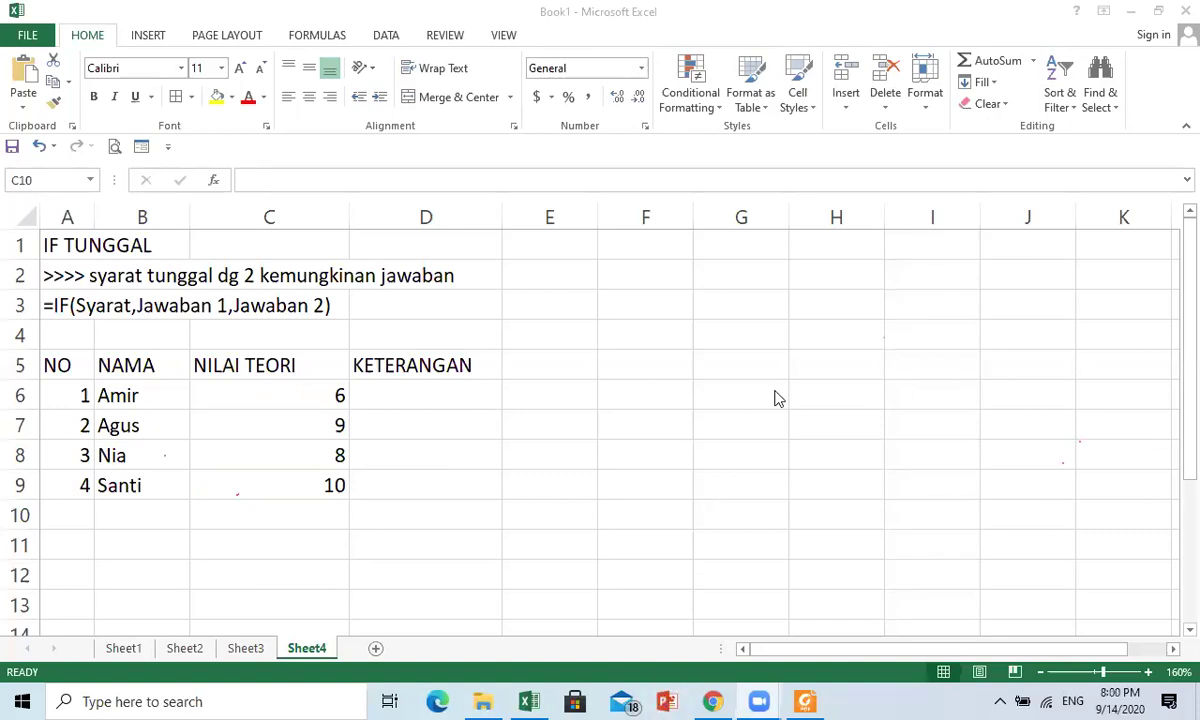
- Enter the heading Petunjuk in cell F6 beside the table
click(723, 402)
click(450, 396)
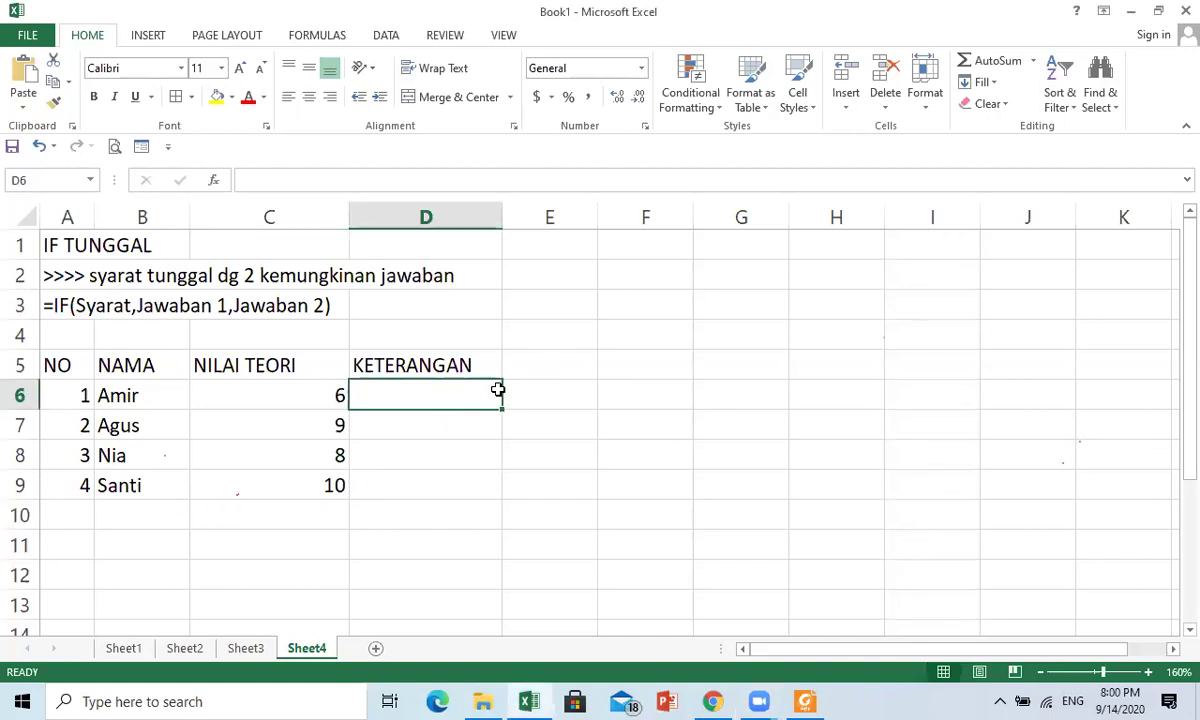
click(580, 385)
click(641, 394)
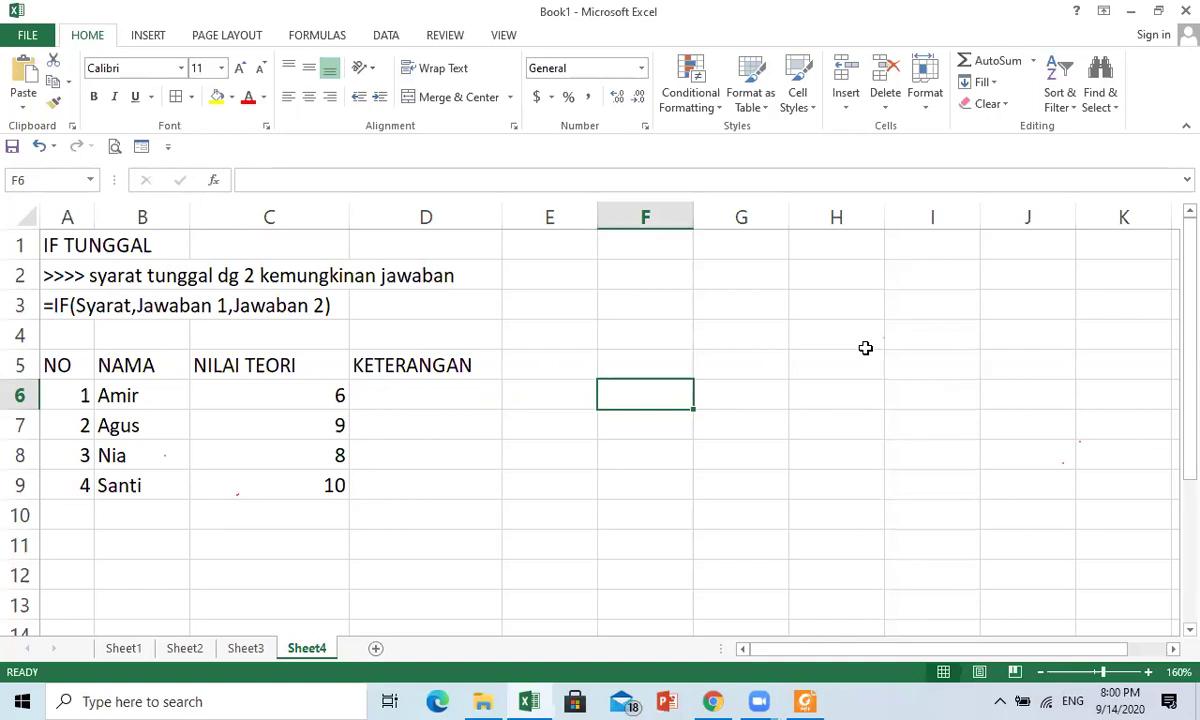
text(p)
key(BackSpace)
text(Pet)
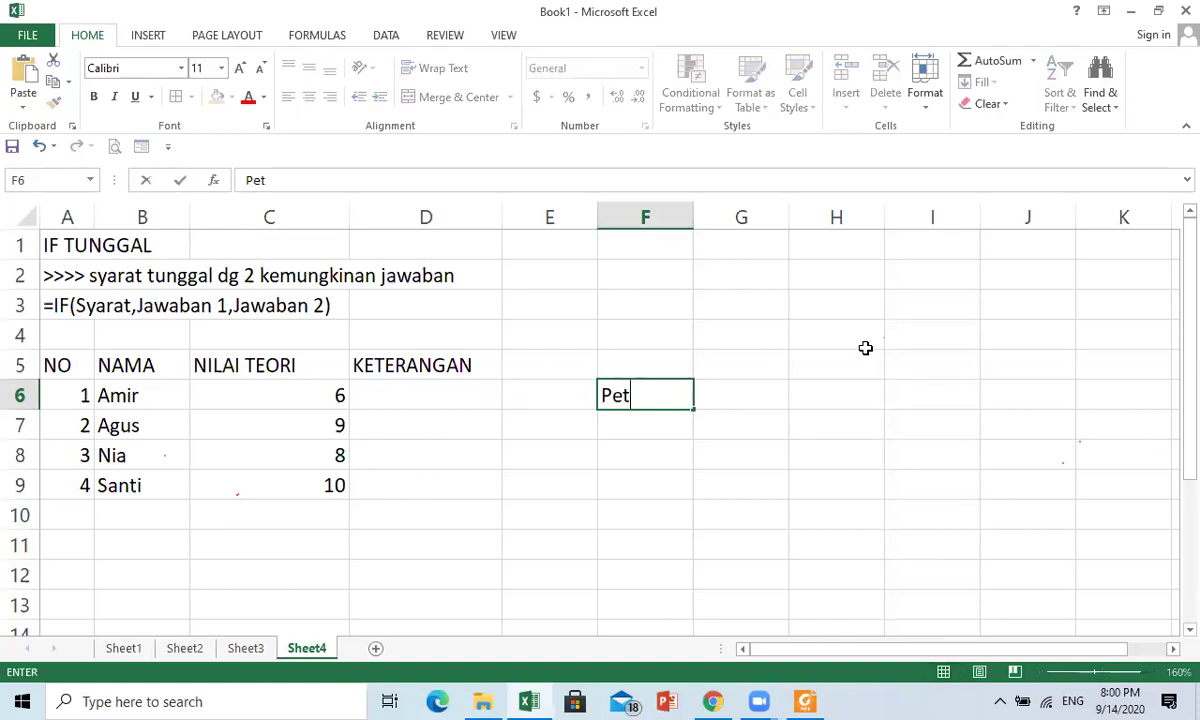
text(unjuk)
key(Return)
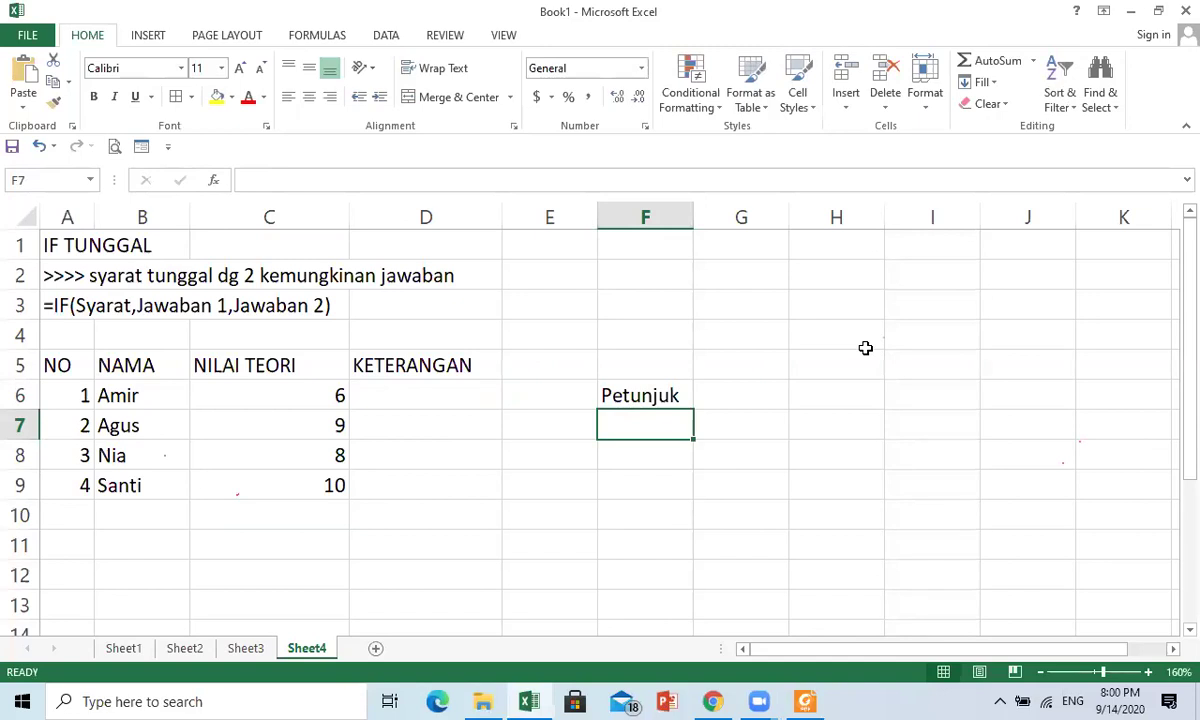
- Write the rule "Jika nilai teori lebih dari 6, maka siswa dinyatakan LULUS," in F7 and "selain itu GAGAL" in F8
text(Jika ni)
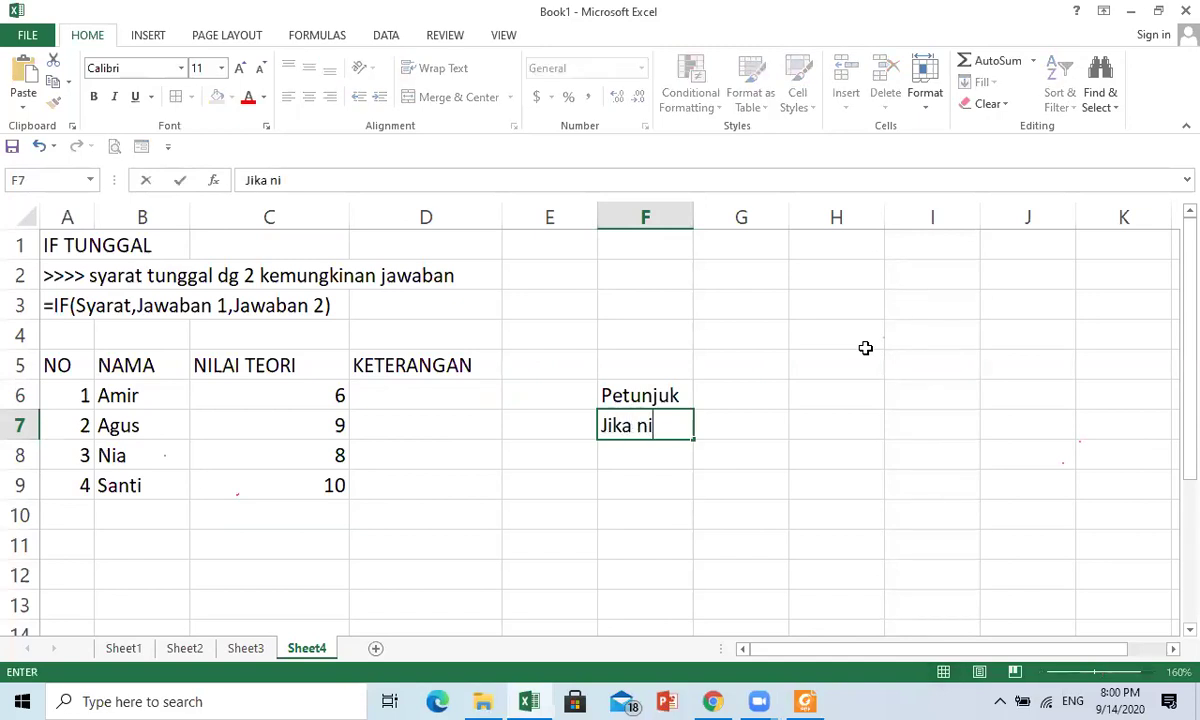
text(lai teori )
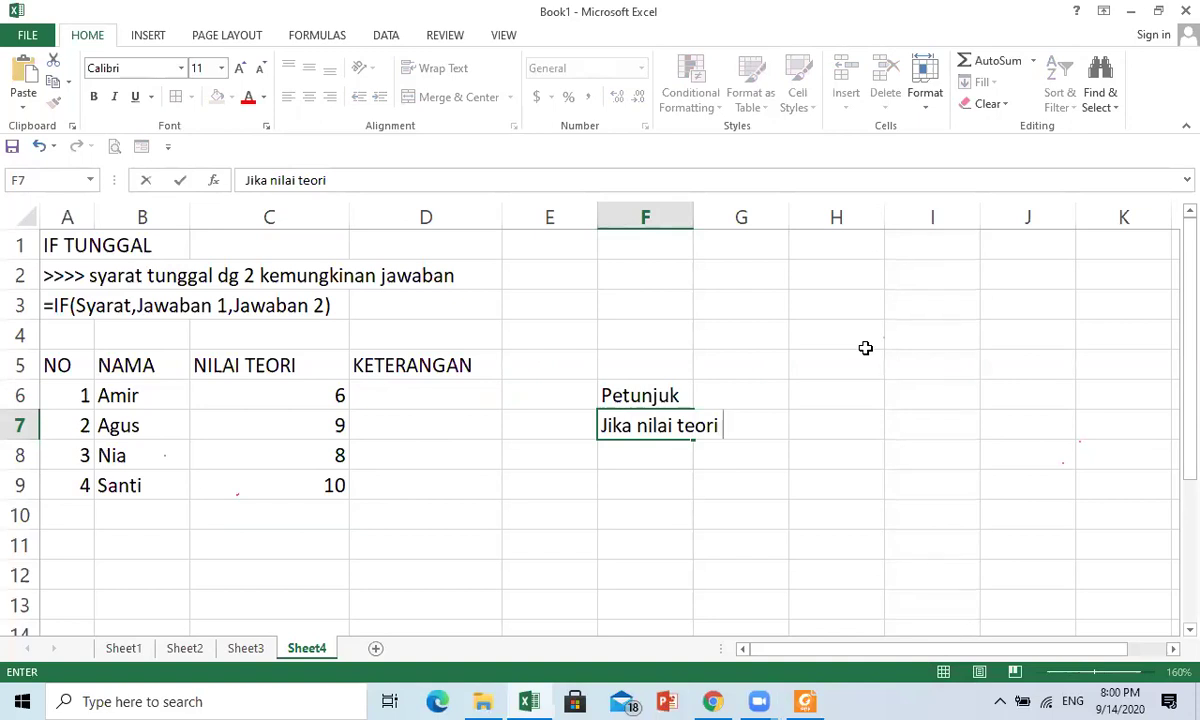
text(lebih dari )
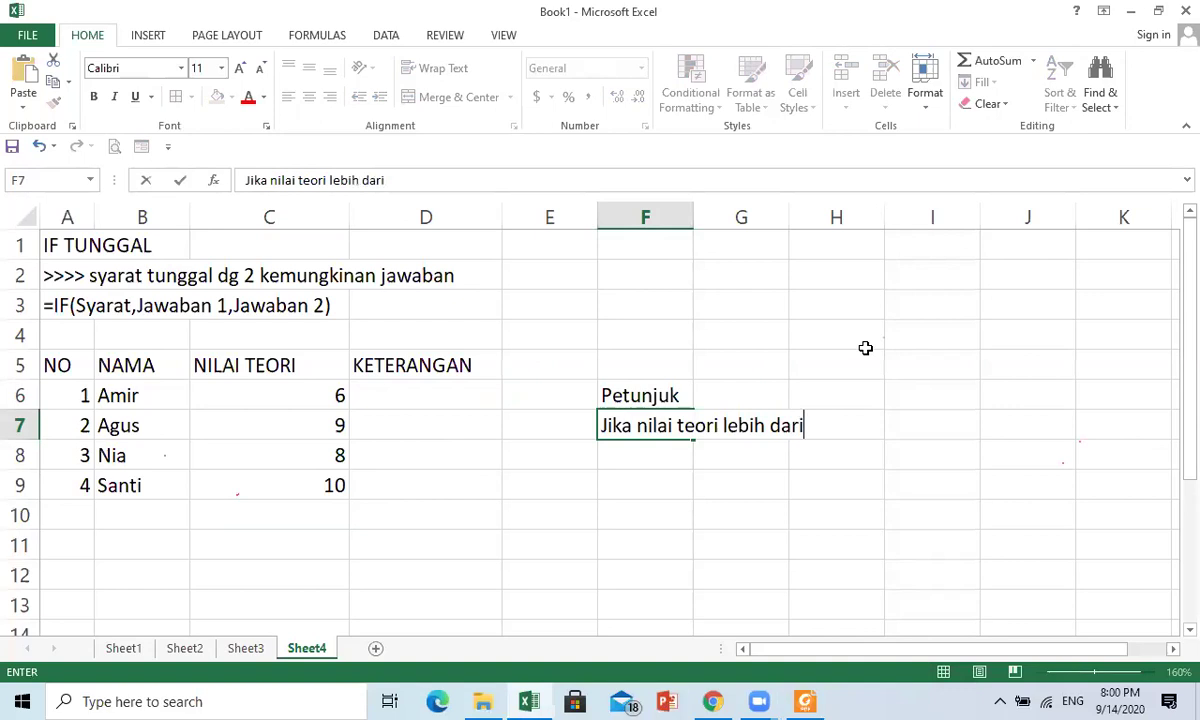
text(6, maka siswa di)
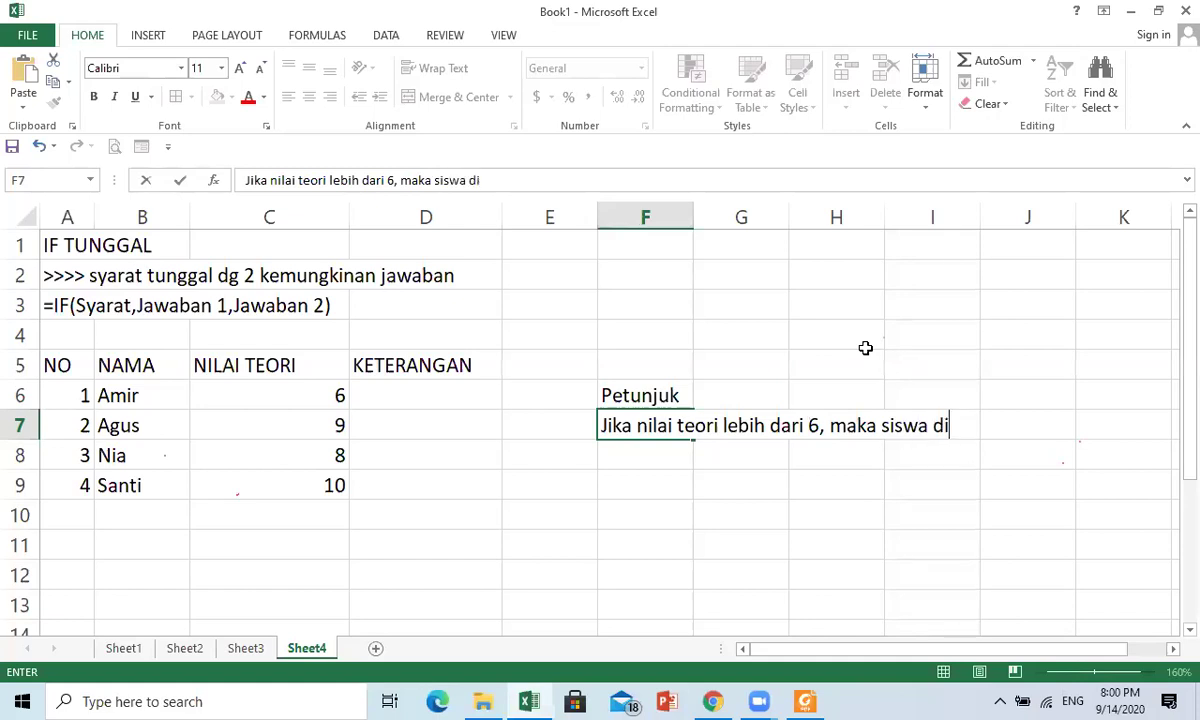
text(nyatakan )
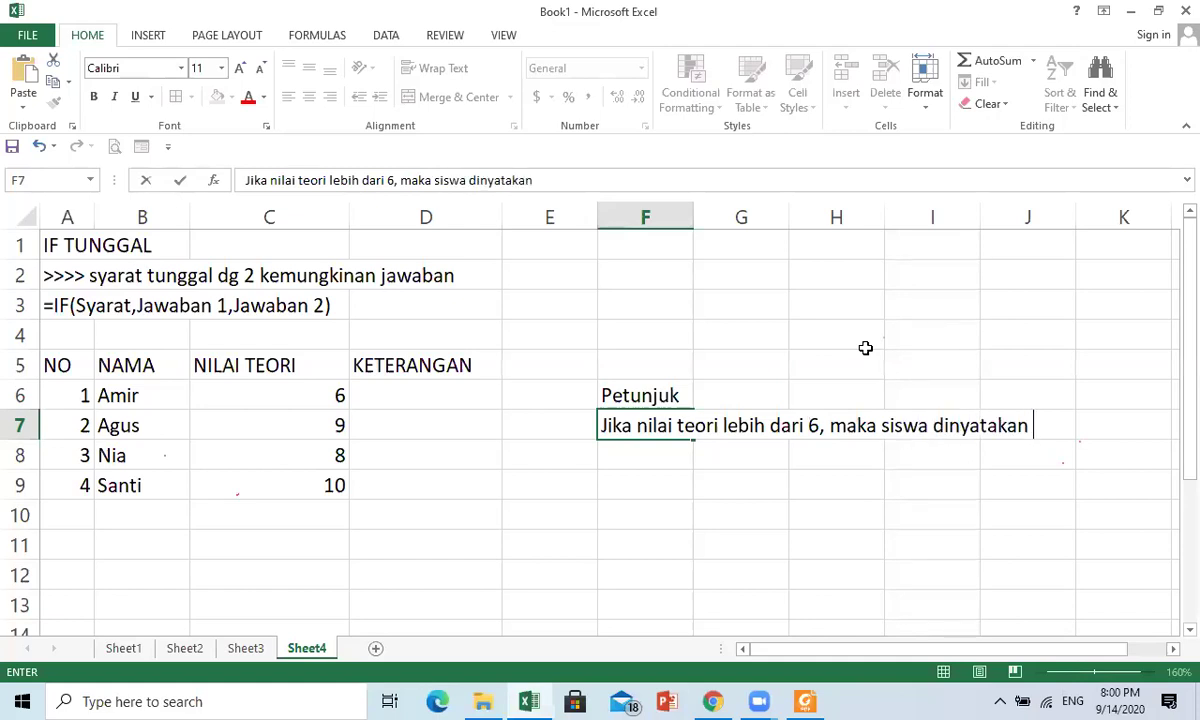
text(LULUS, selain itu)
key(BackSpace)
key(BackSpace)
key(BackSpace)
key(BackSpace)
key(BackSpace)
key(BackSpace)
key(BackSpace)
key(BackSpace)
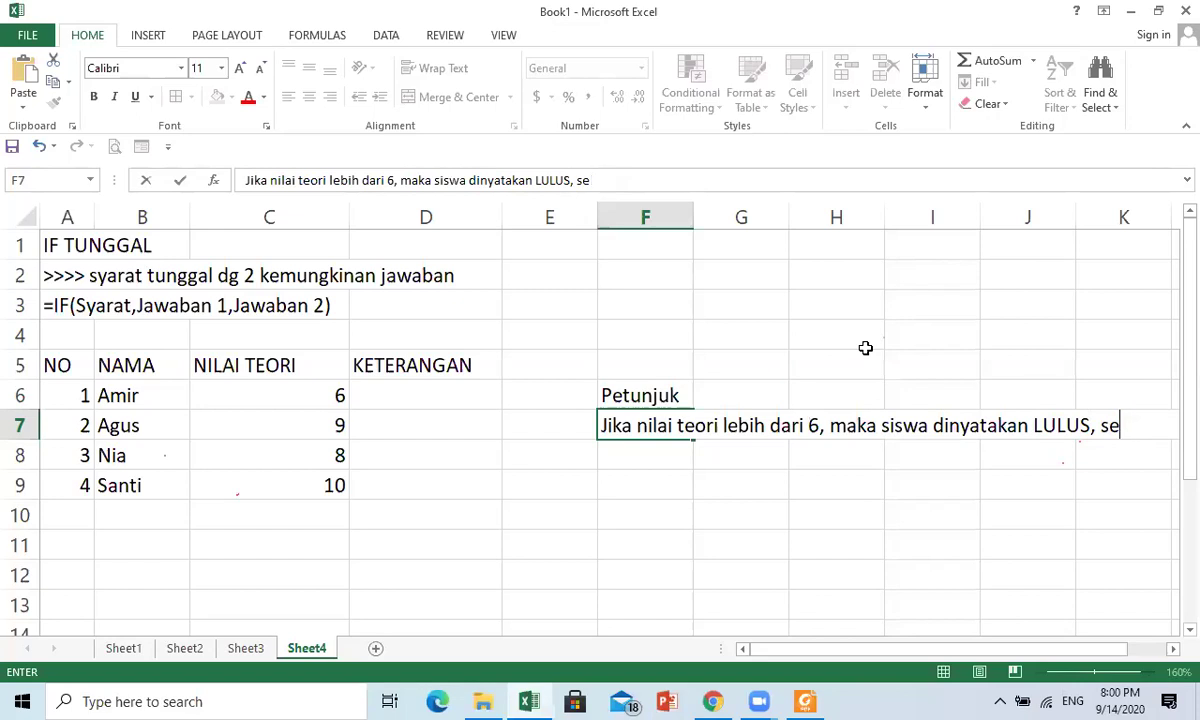
key(BackSpace)
key(BackSpace)
key(Return)
text(selain itu GAGAL)
key(Return)
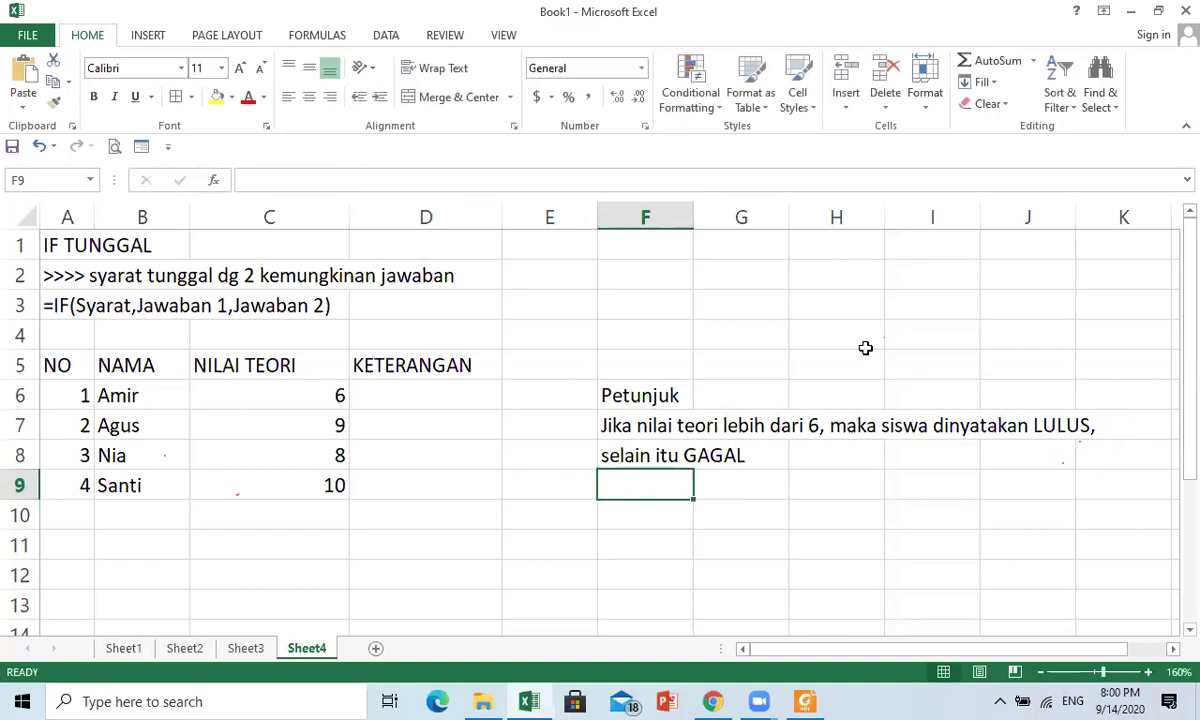
- Enter the formula =IF(C6>6,"LULUS","GAGAL") in cell D6 under KETERANGAN
click(462, 400)
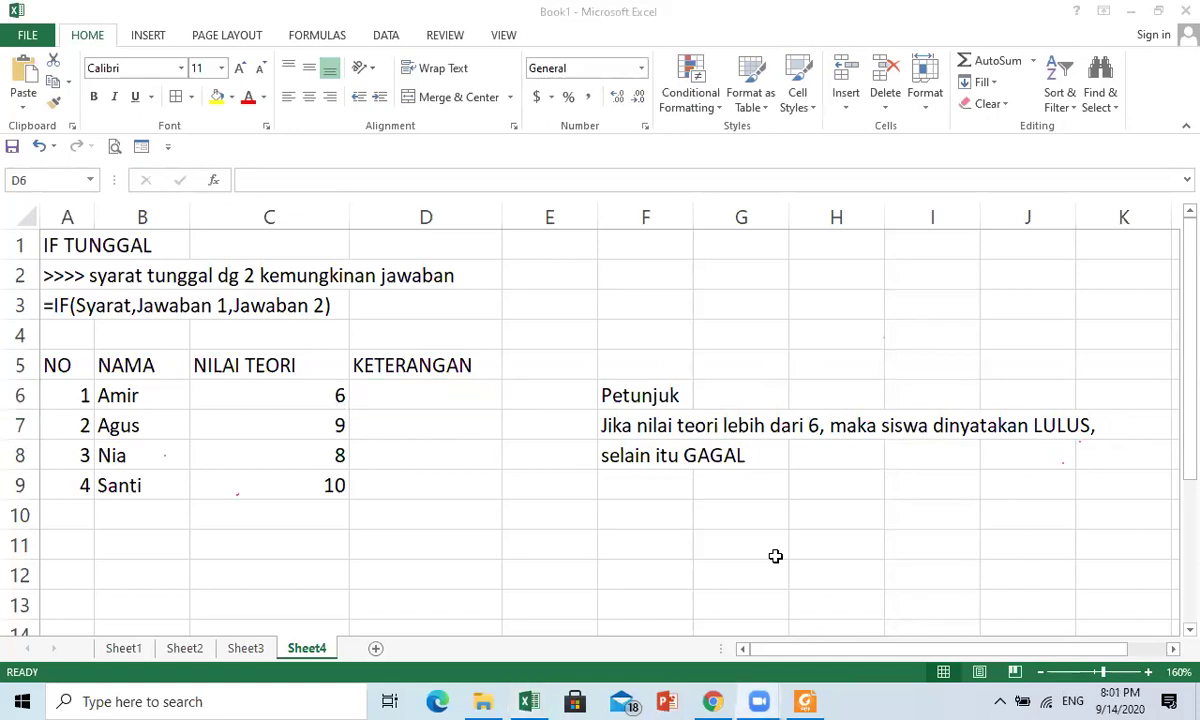
click(455, 394)
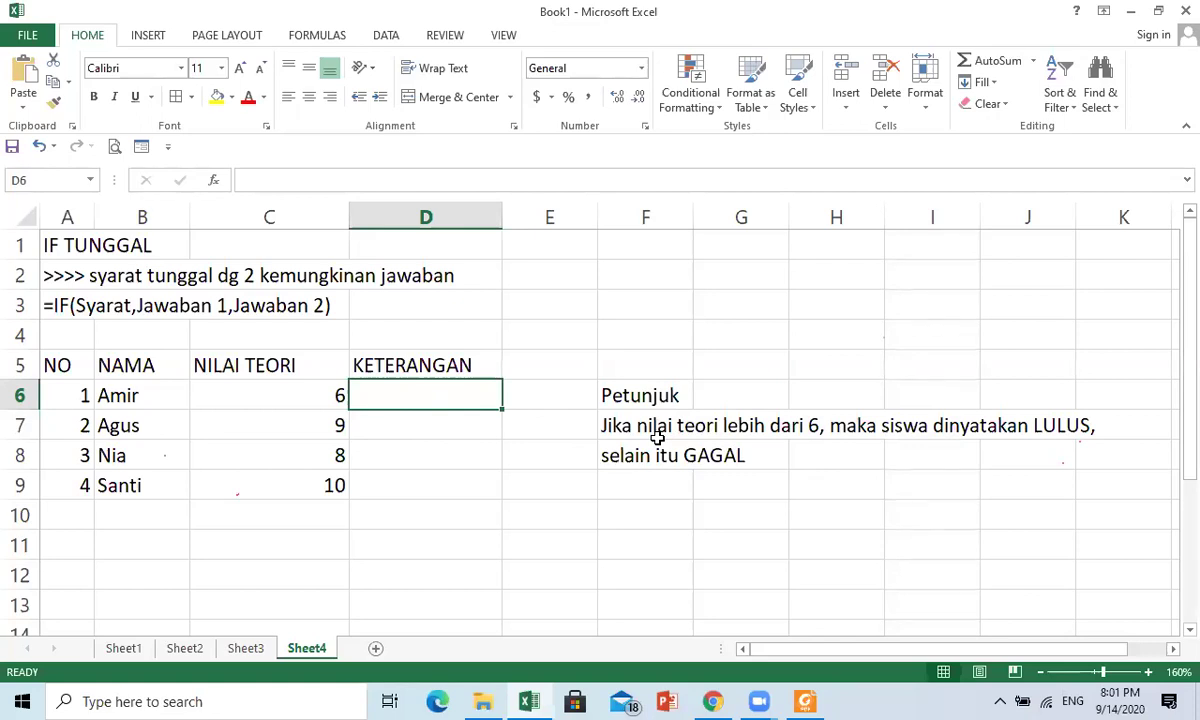
text(=if()
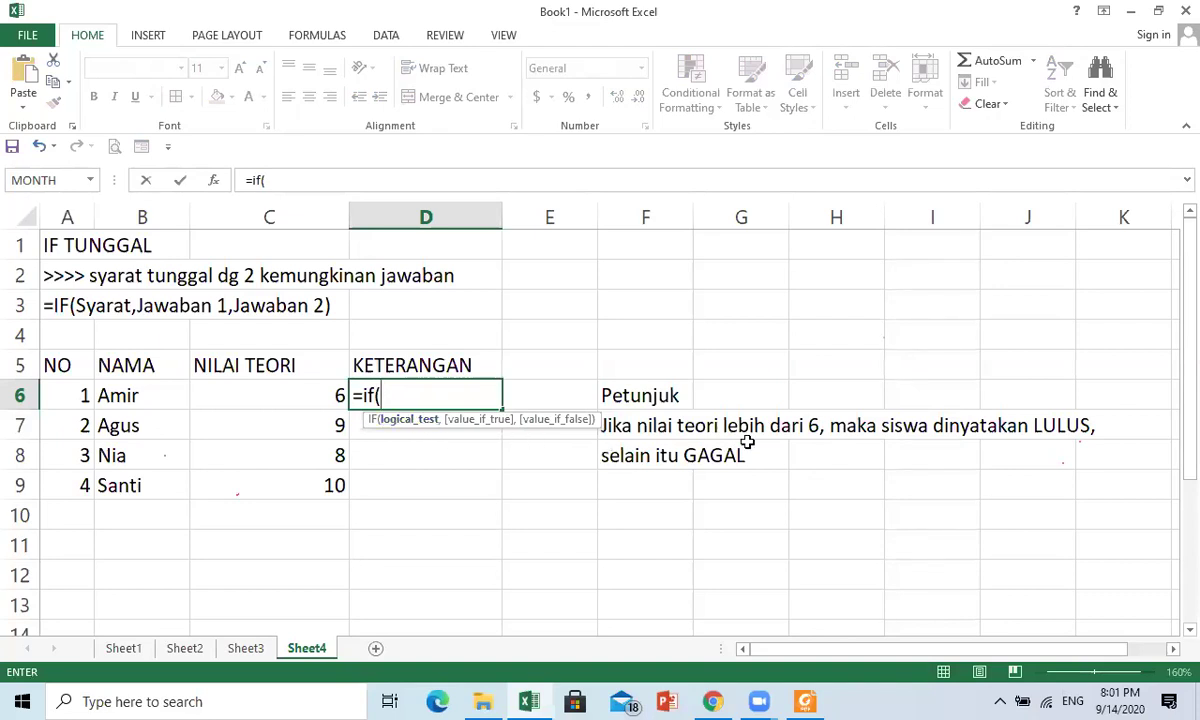
click(301, 394)
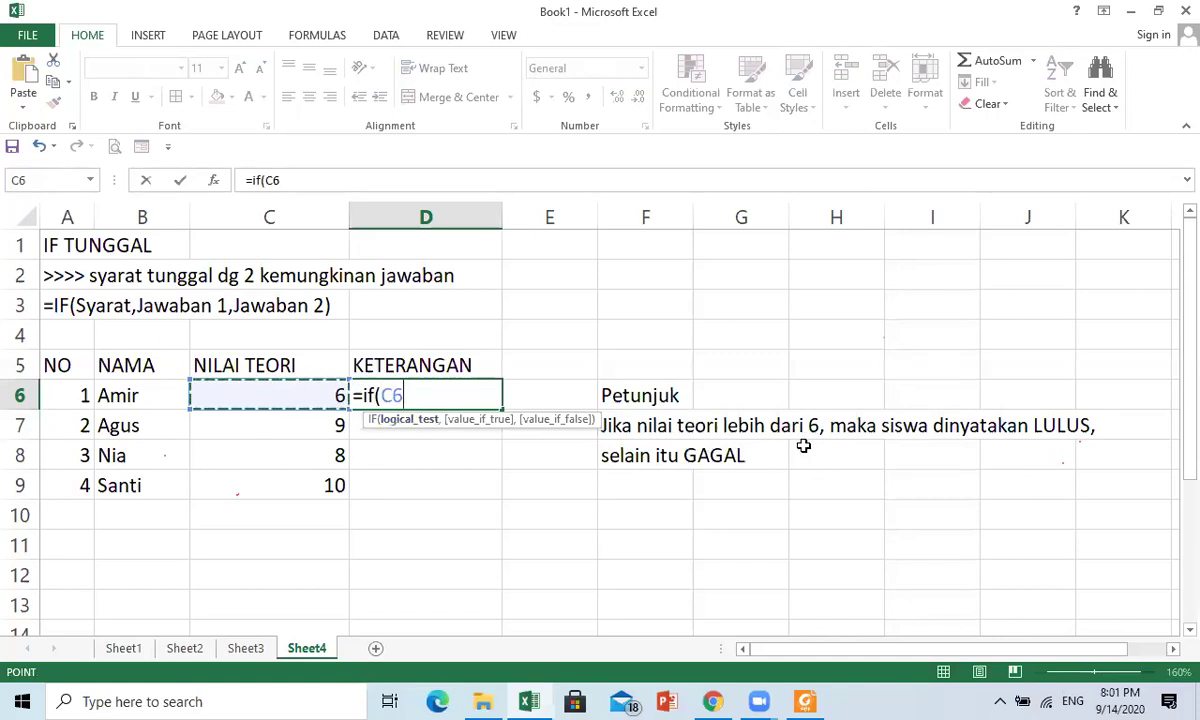
text(>)
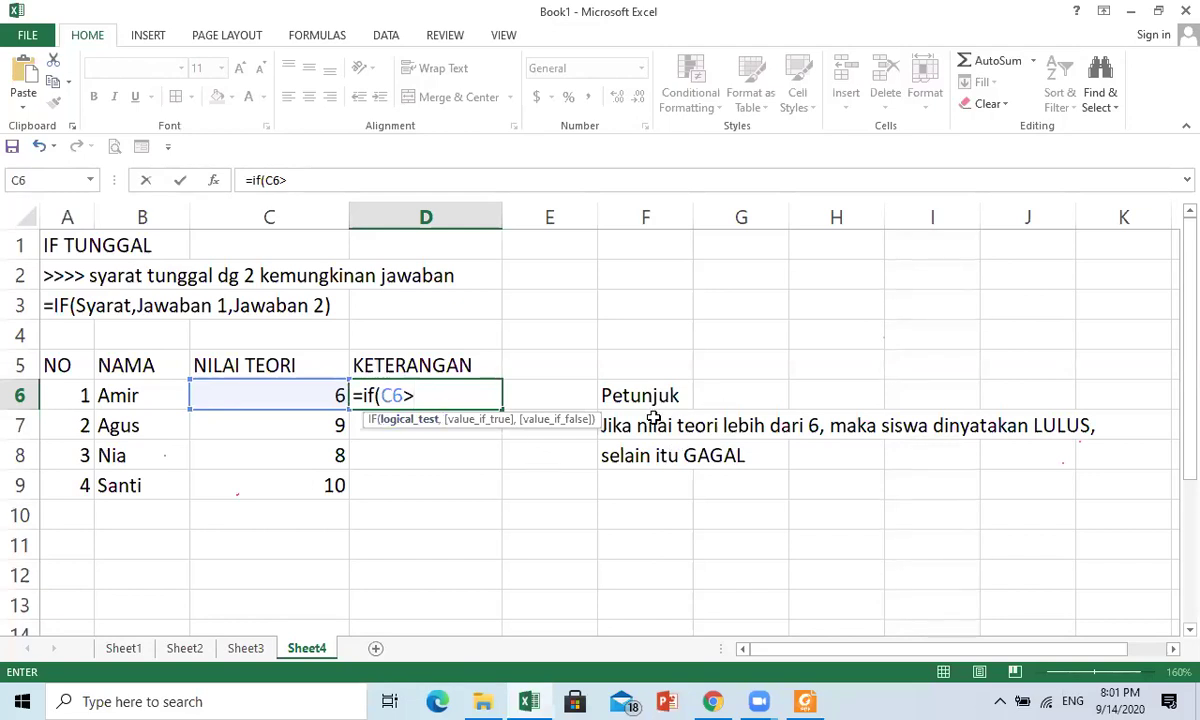
text(6)
text(,)
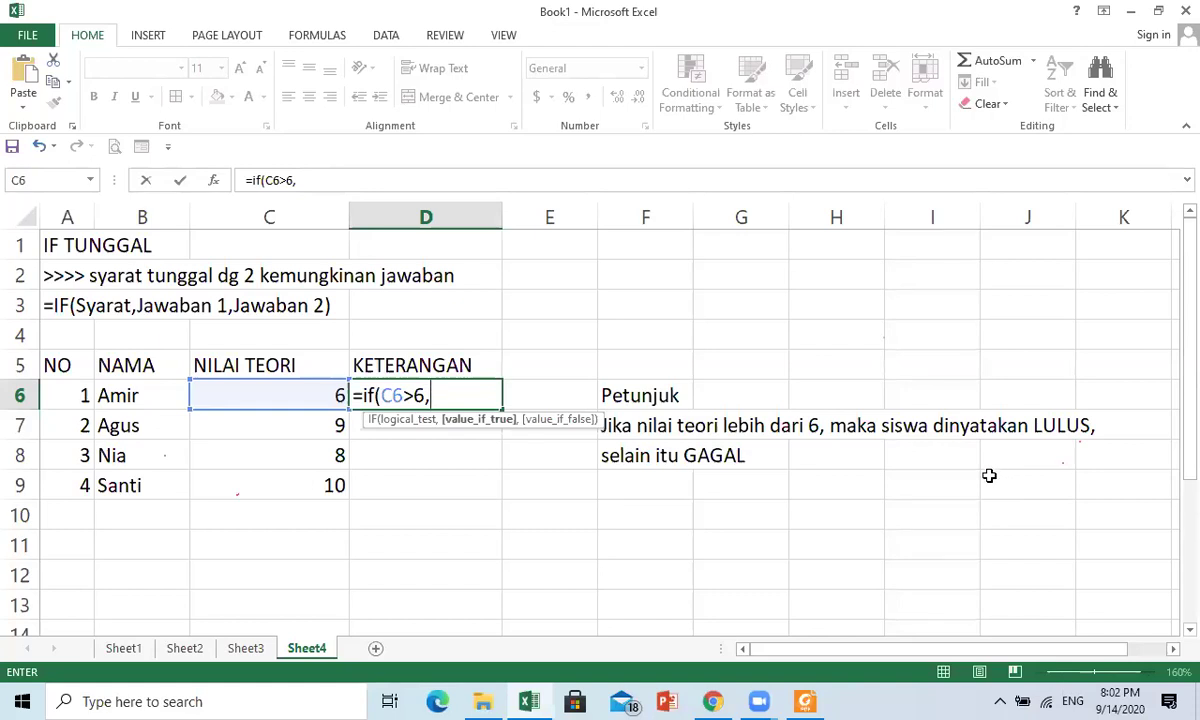
text(")
text(LULUS)
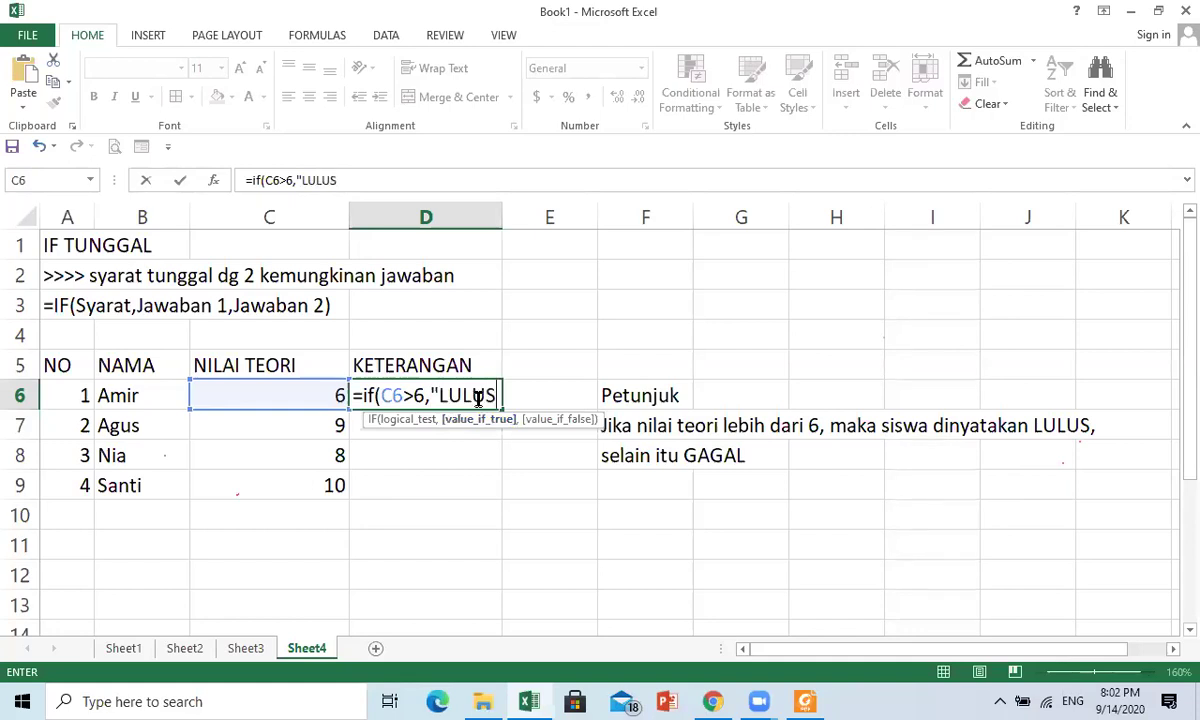
text(",)
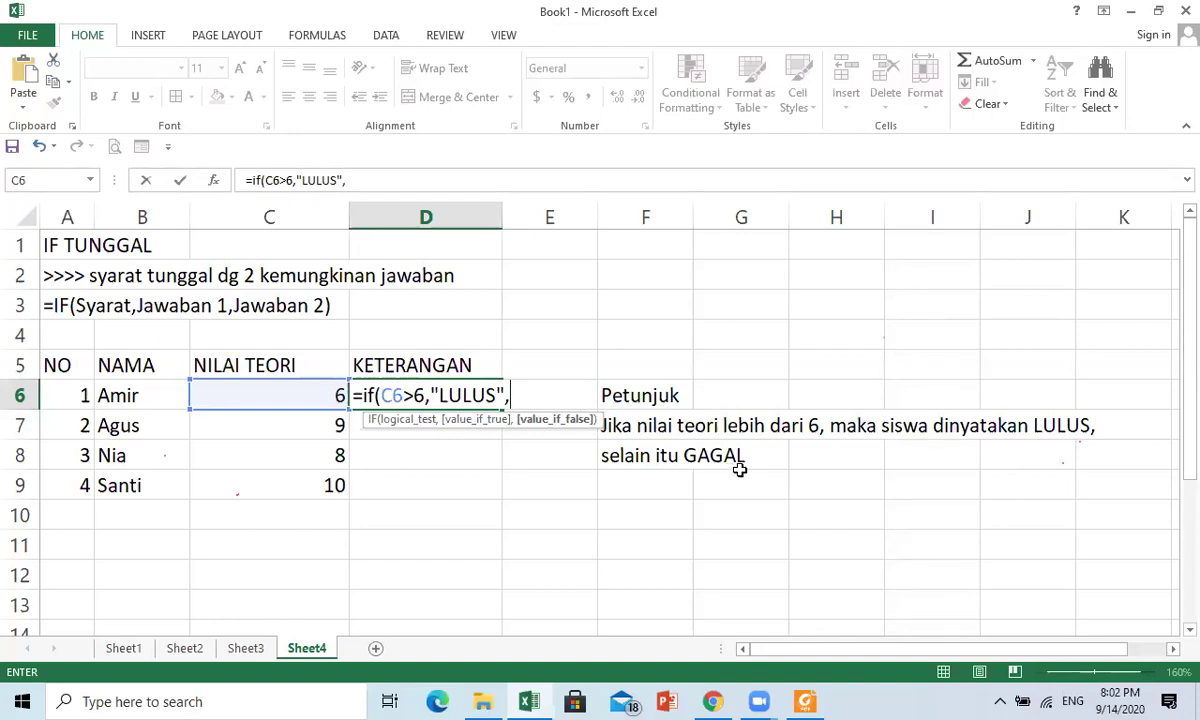
text("GA)
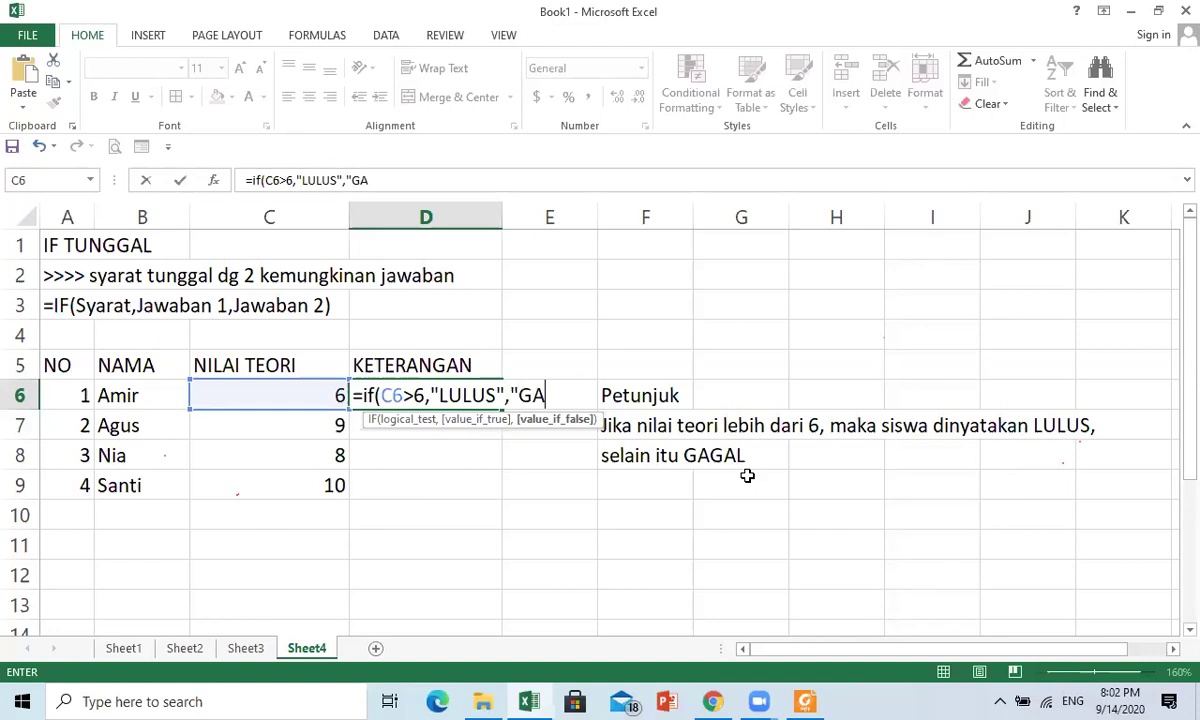
text(GAL"))
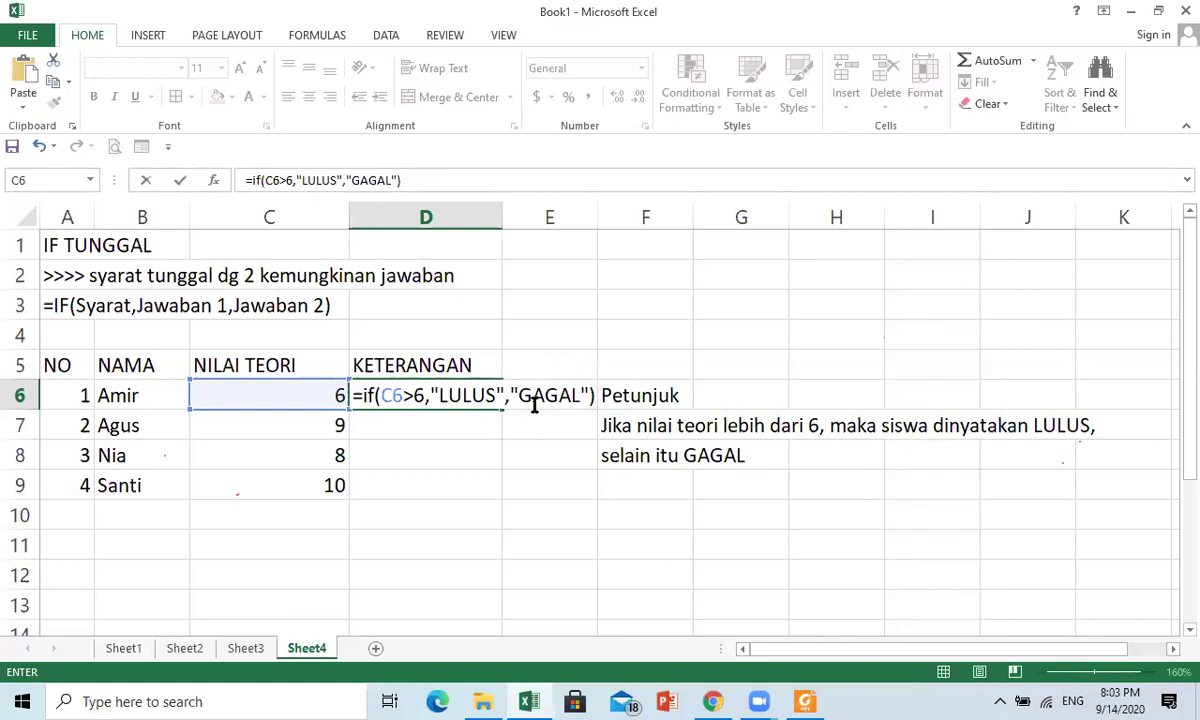
key(Return)
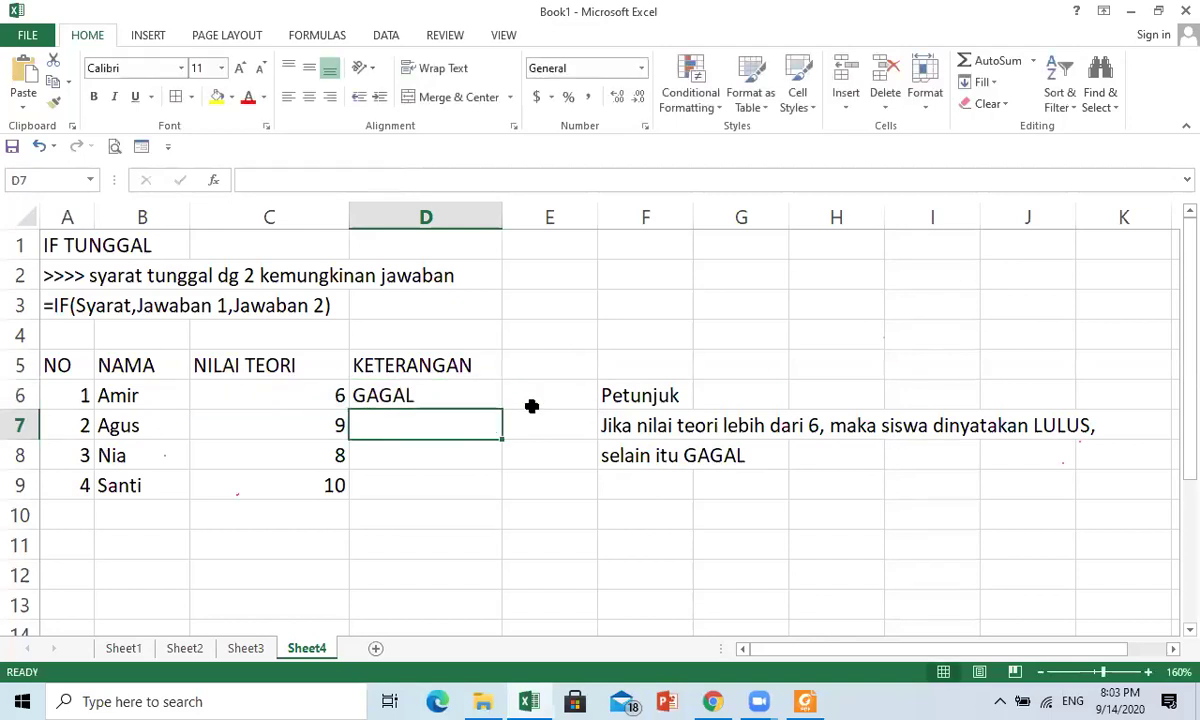
- Copy the IF formula from D6 down through D9 and check it against the theory scores
click(460, 395)
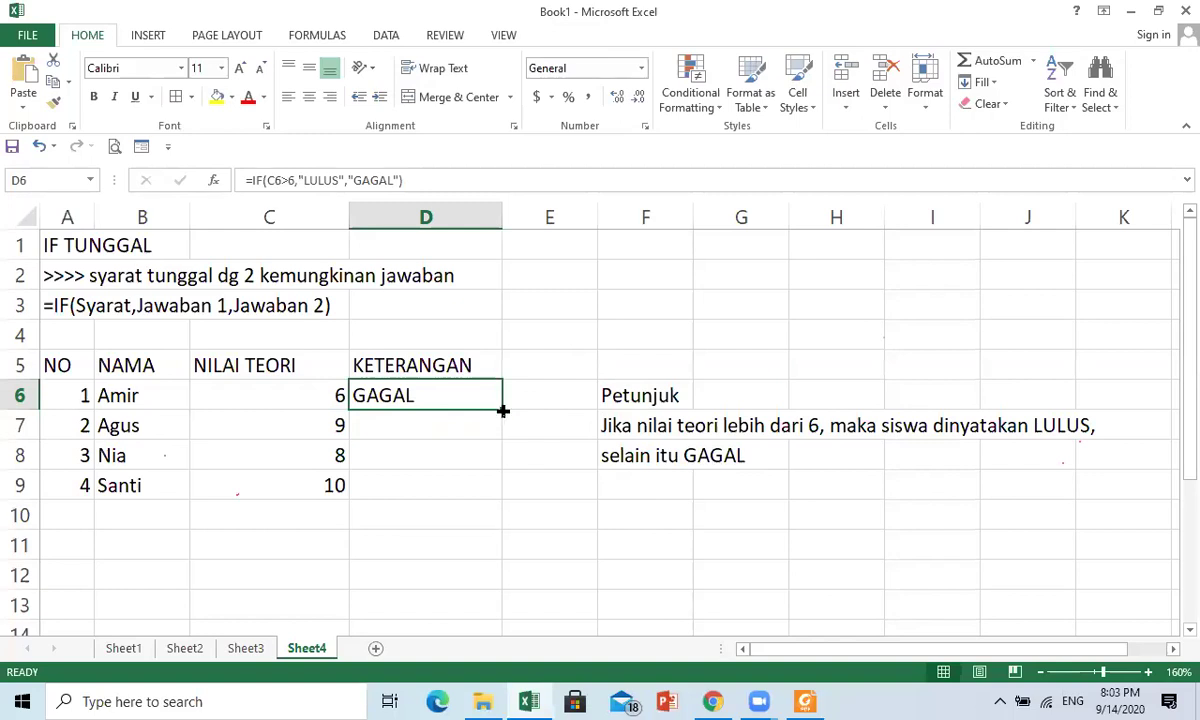
drag(502, 410, 496, 490)
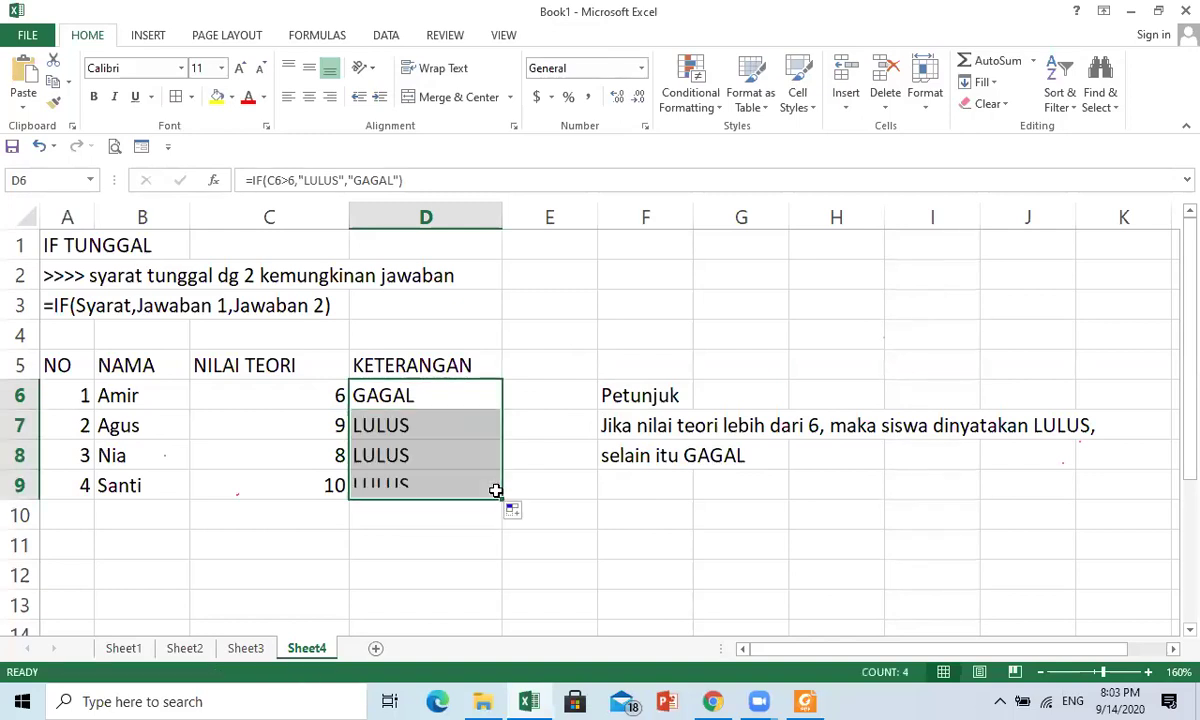
click(467, 458)
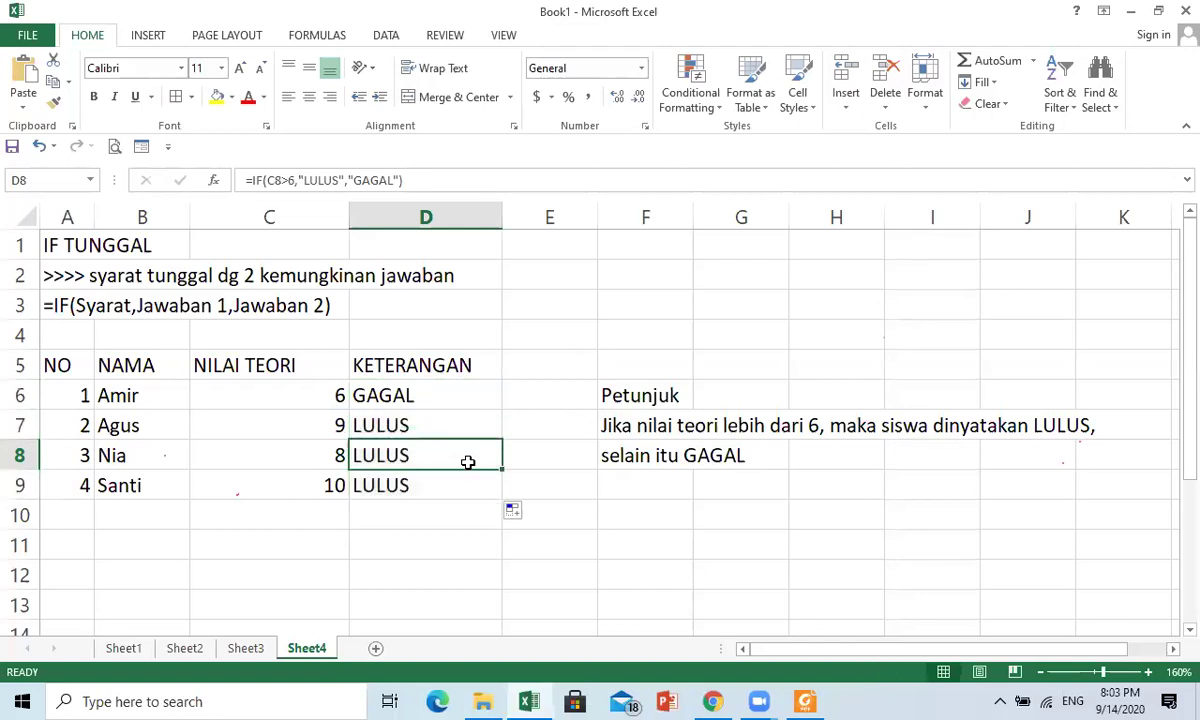
click(339, 398)
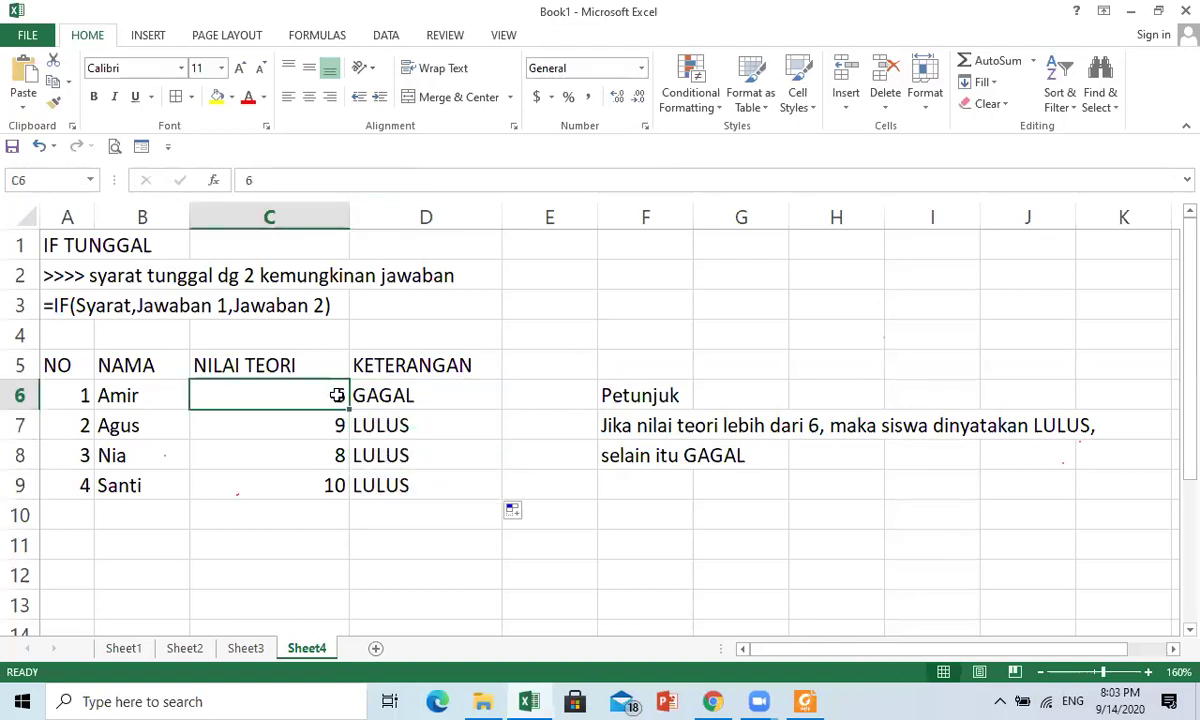
- Test the IF formula by setting the first student's theory score in C6 to 10 and then to 6
text(10)
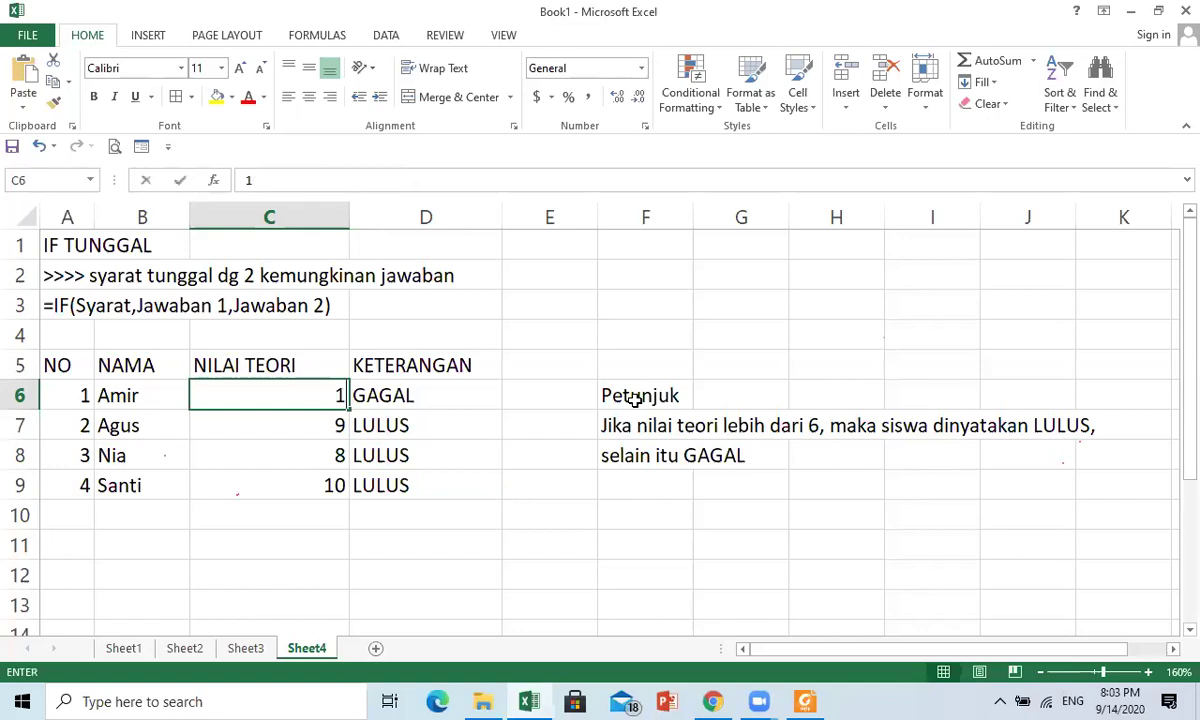
key(Return)
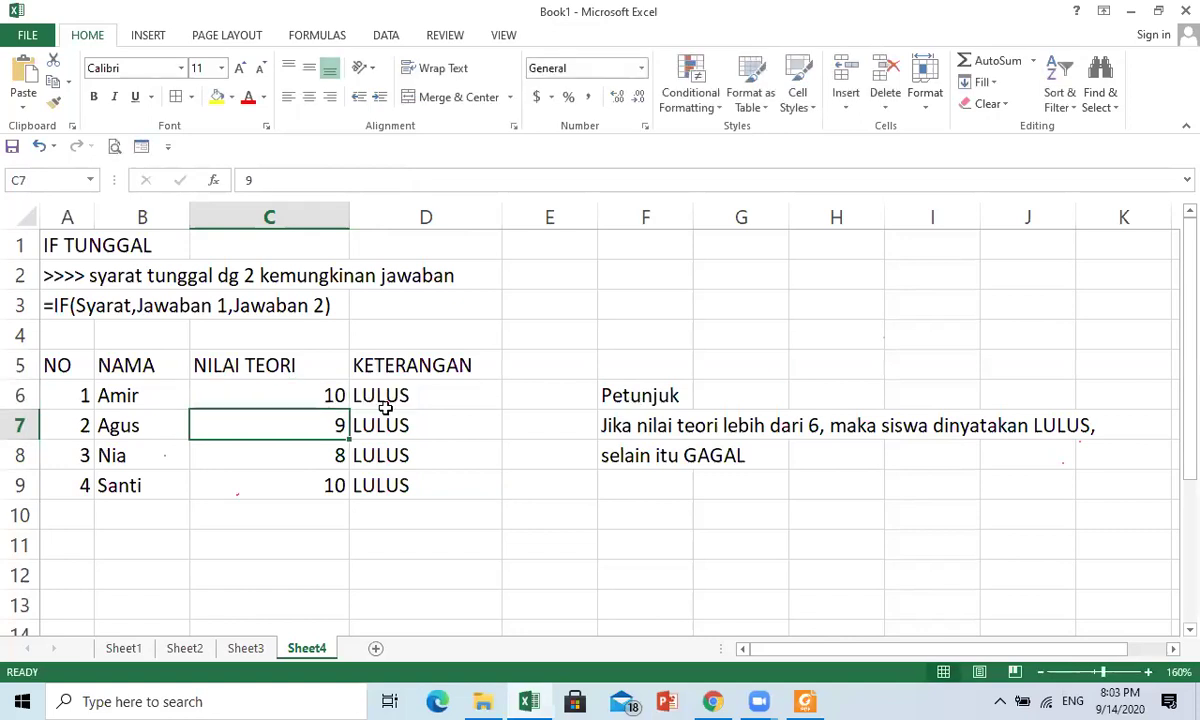
click(329, 396)
text(6)
key(Return)
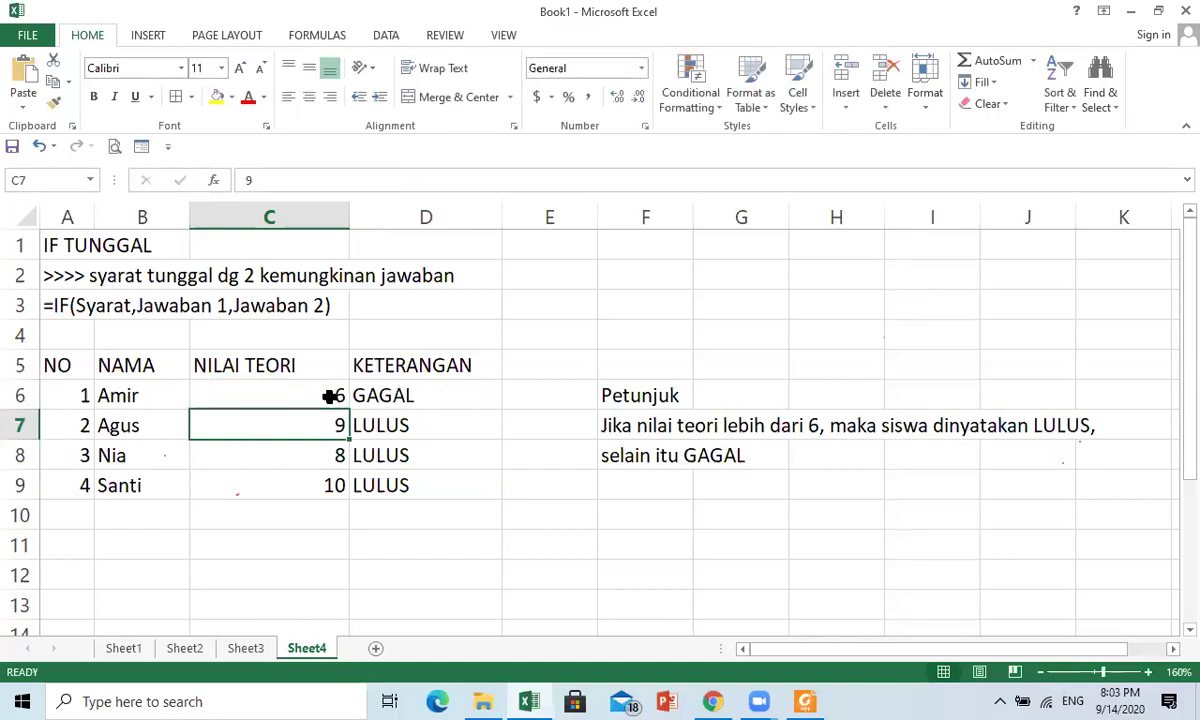
click(430, 485)
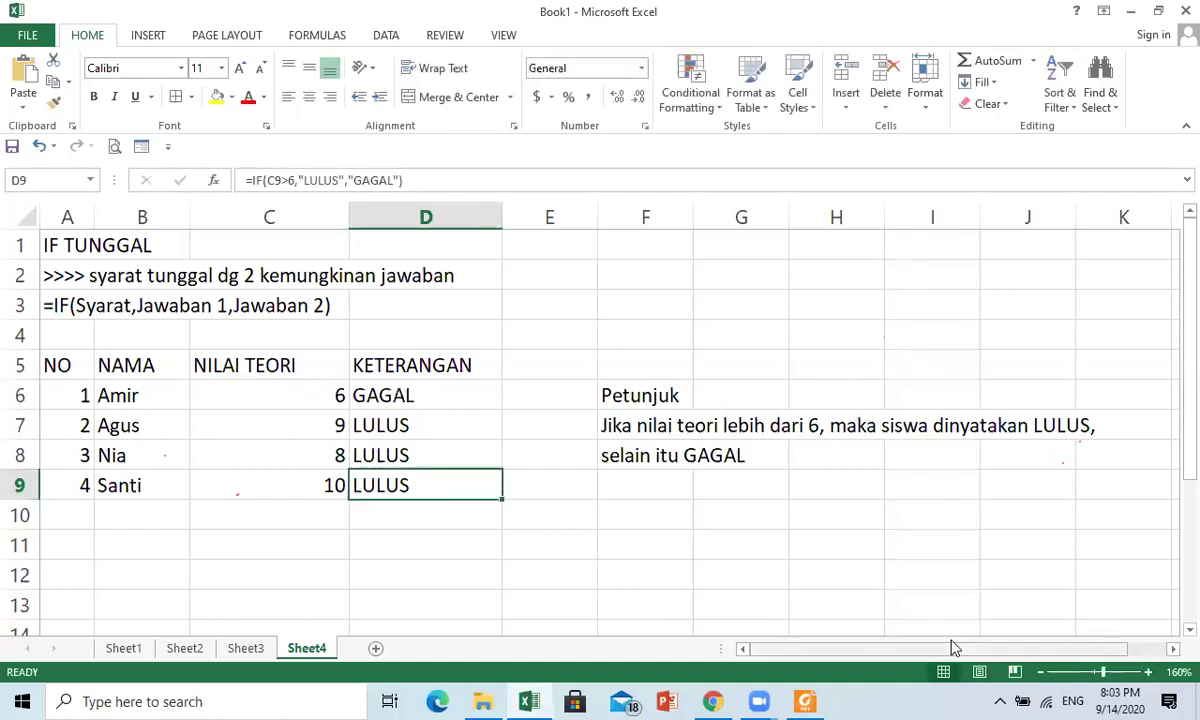
click(952, 642)
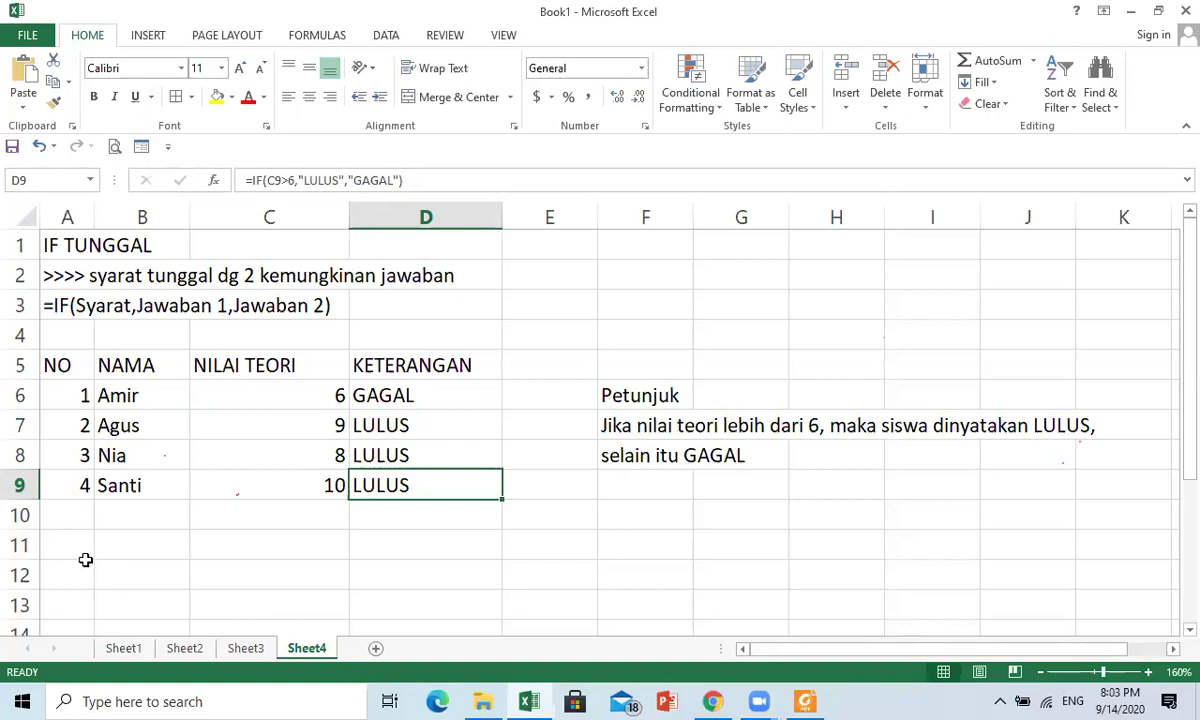
- Enter the section heading IF MAJEMUK in cell A12 below the single IF table
click(84, 568)
text(I)
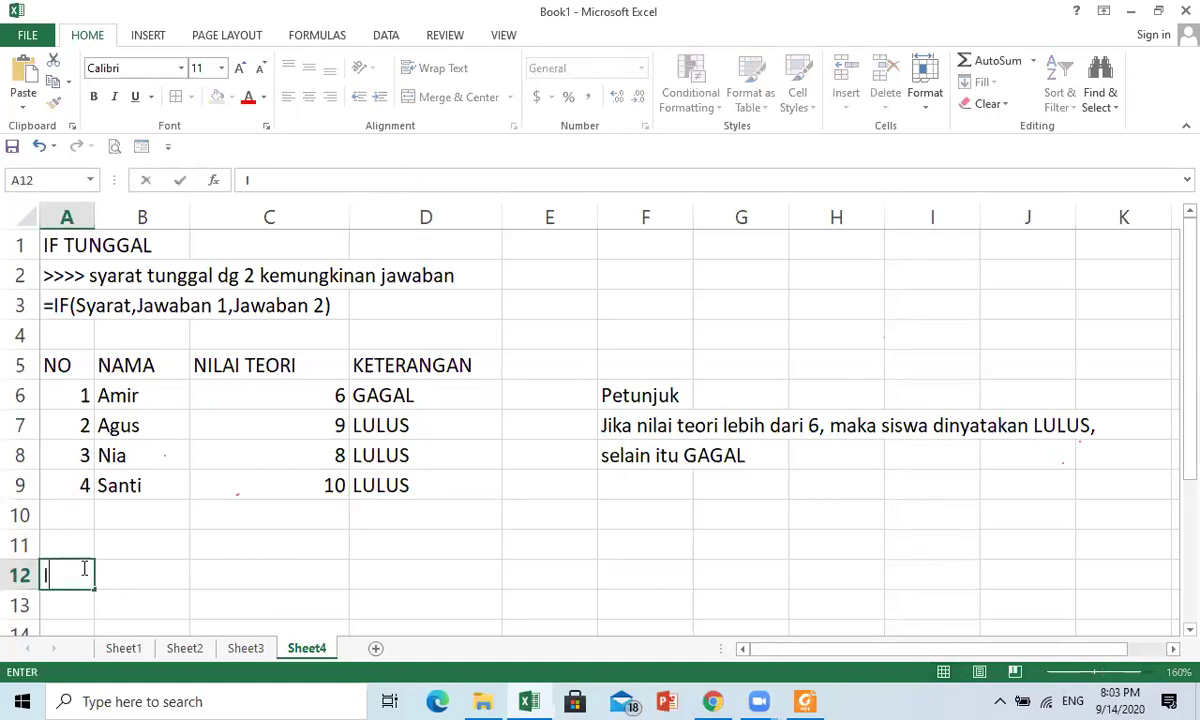
text(F MAJEMUK)
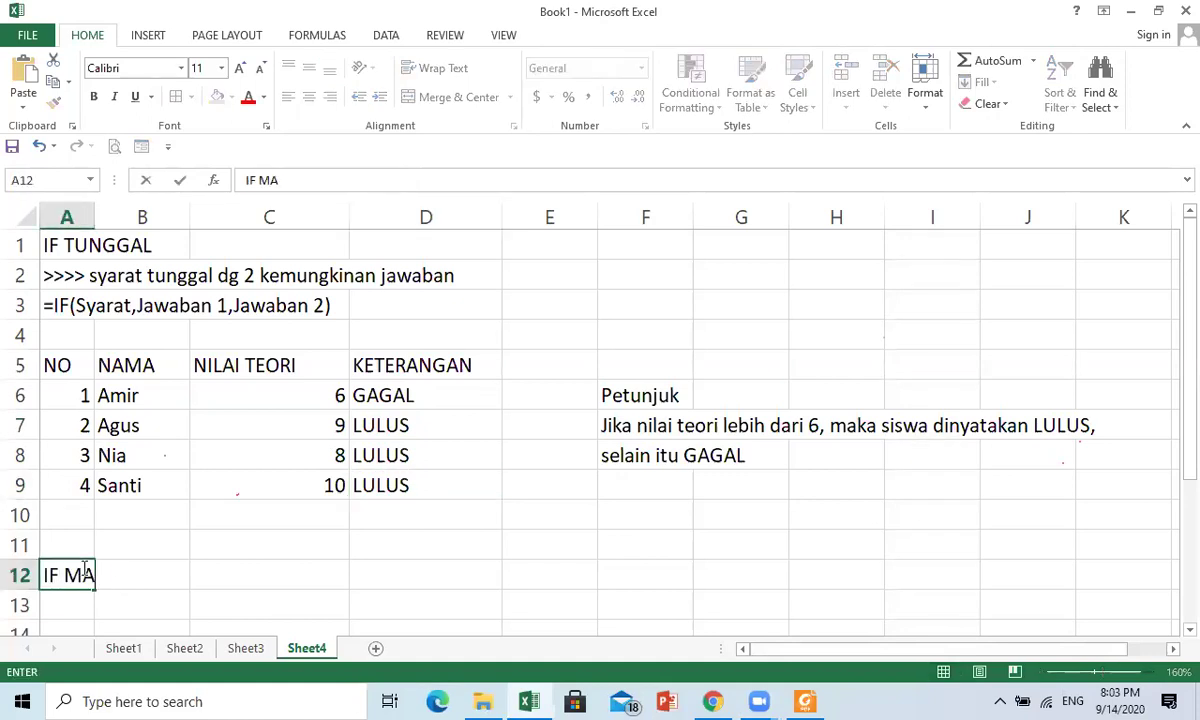
key(Return)
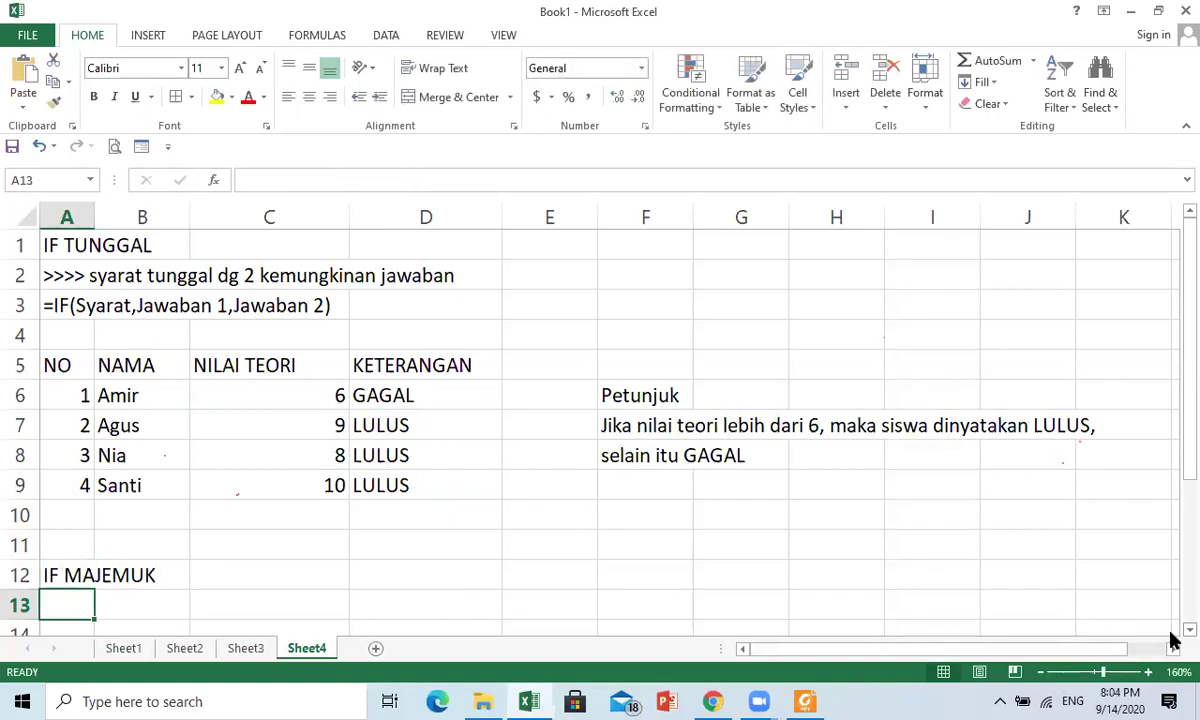
- Write the description "Kemungkinan jawaban lebih dari 2" in A13 under the IF MAJEMUK heading
scroll(1170, 634, down, 1)
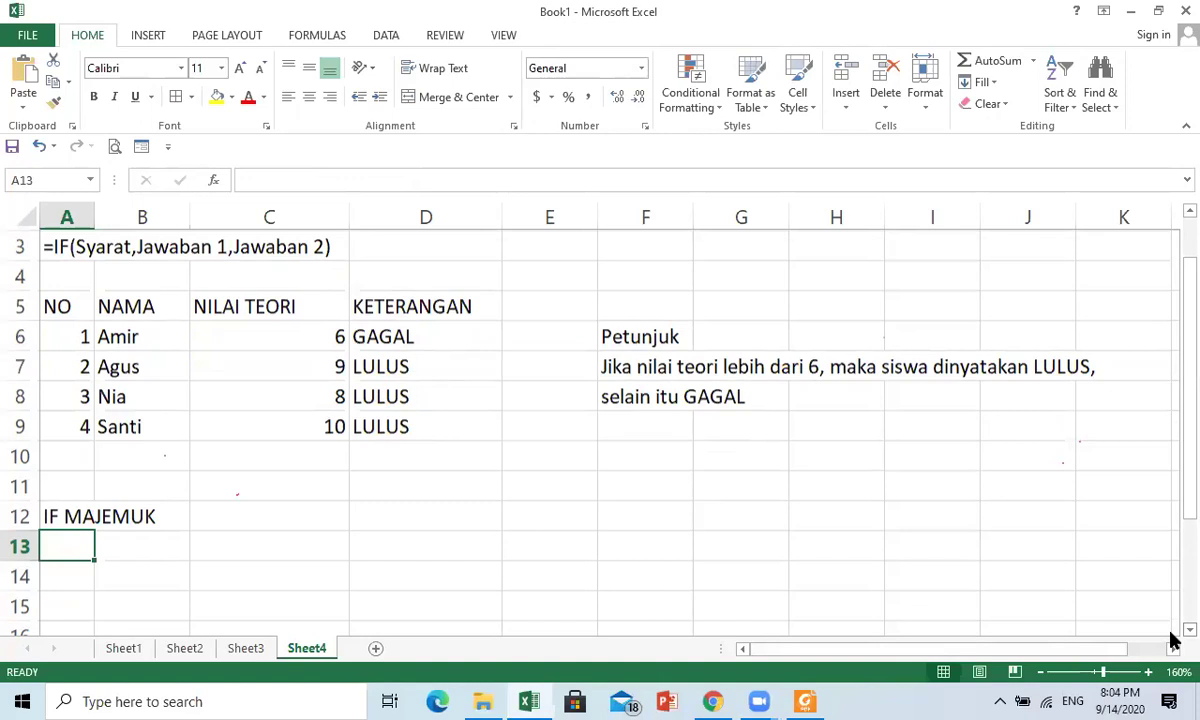
click(918, 655)
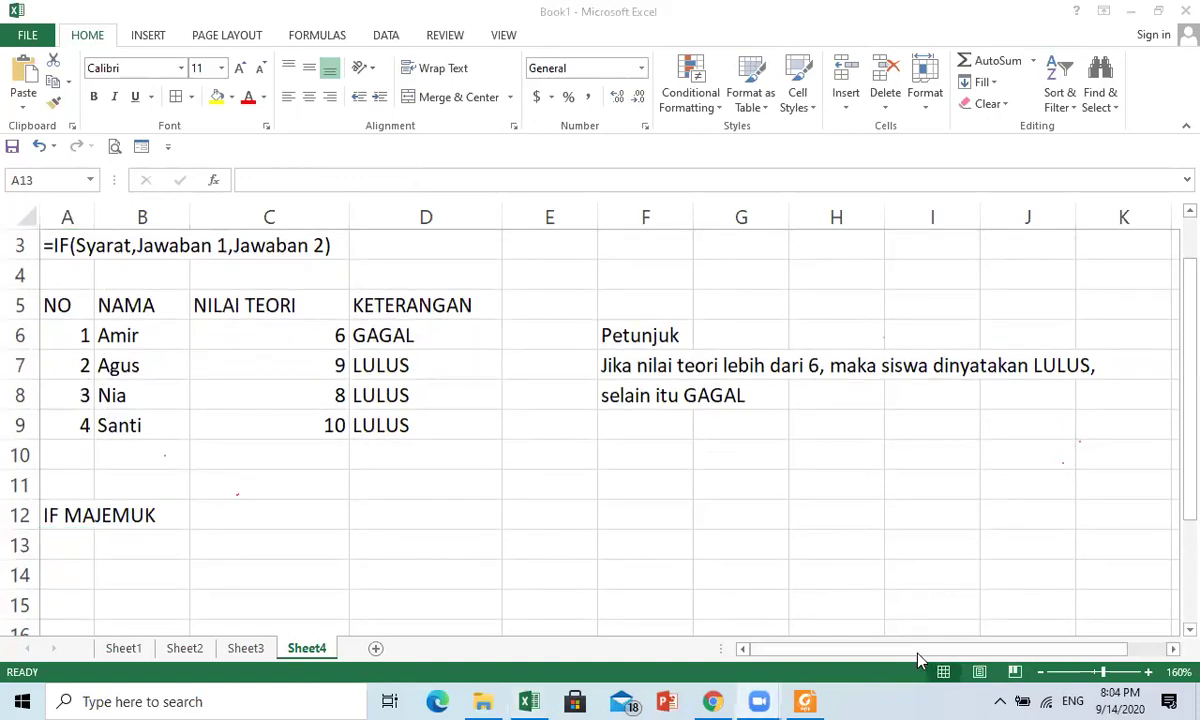
click(72, 550)
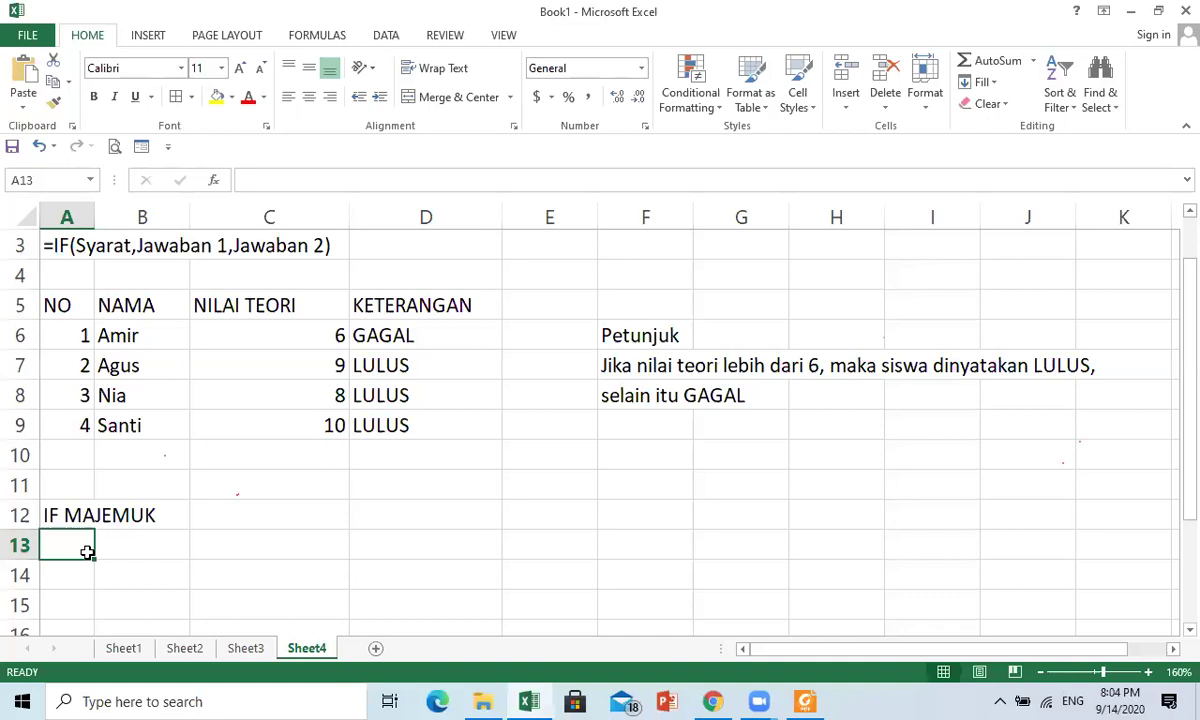
text(Sar)
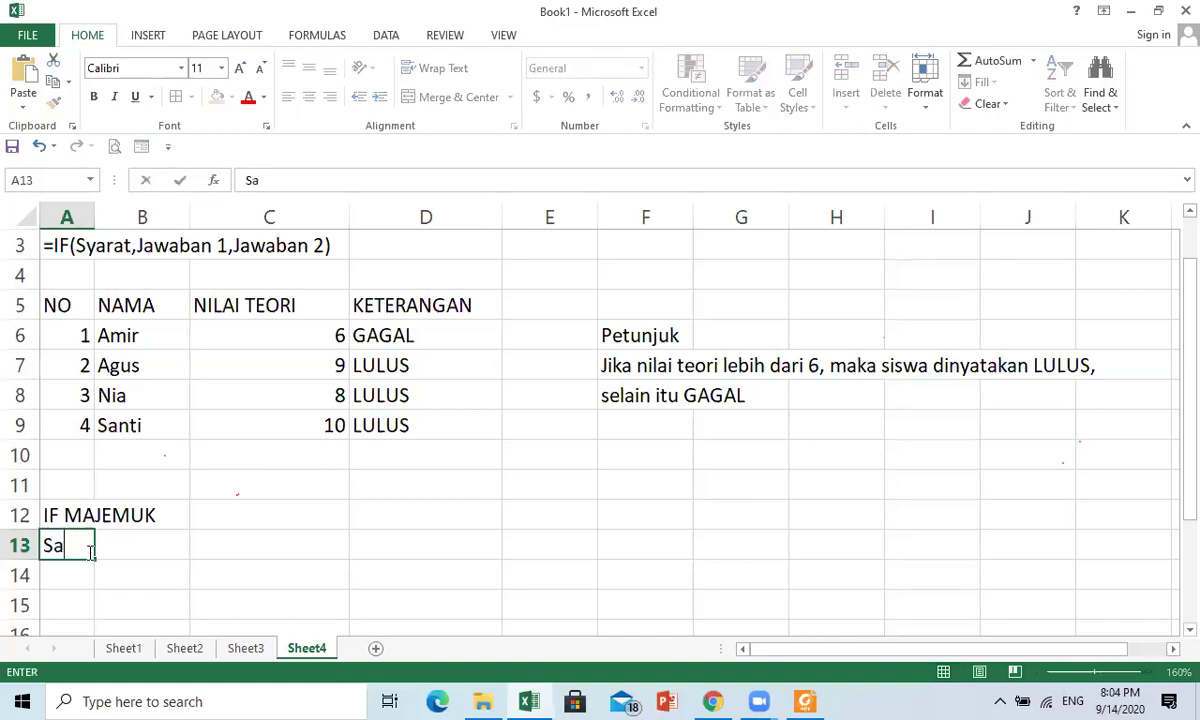
key(BackSpace)
key(BackSpace)
text(ya)
key(BackSpace)
key(BackSpace)
key(BackSpace)
text(Kemungkin)
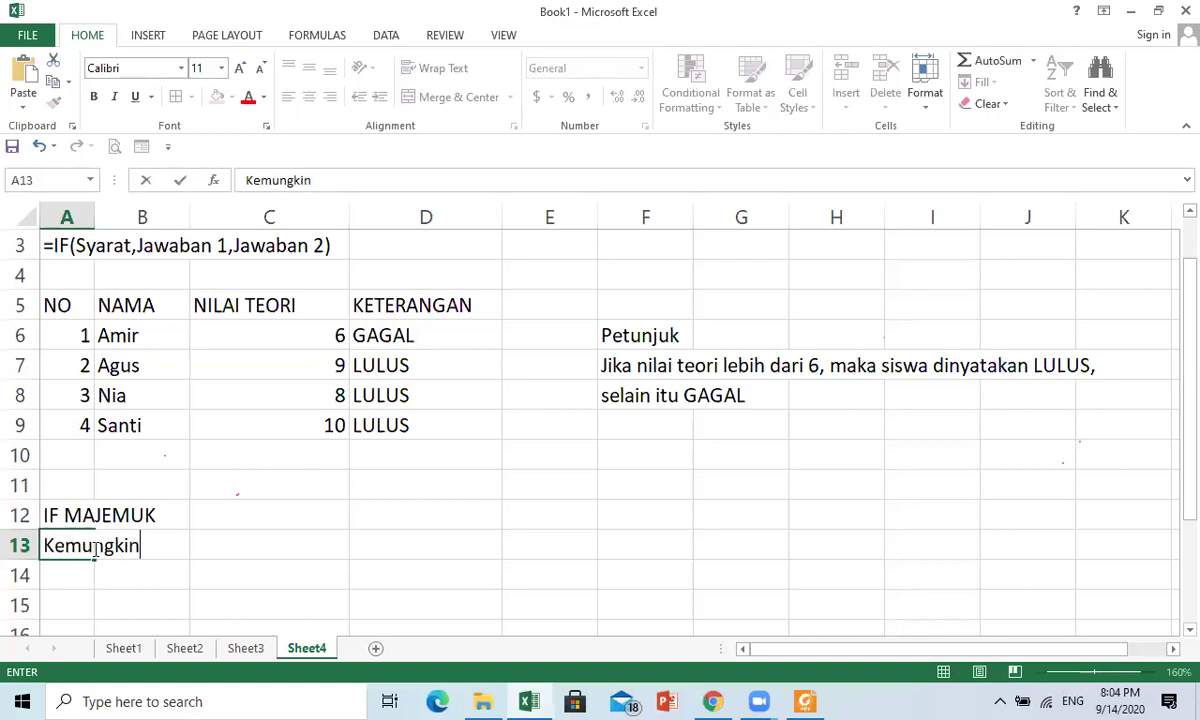
text(an jawabab)
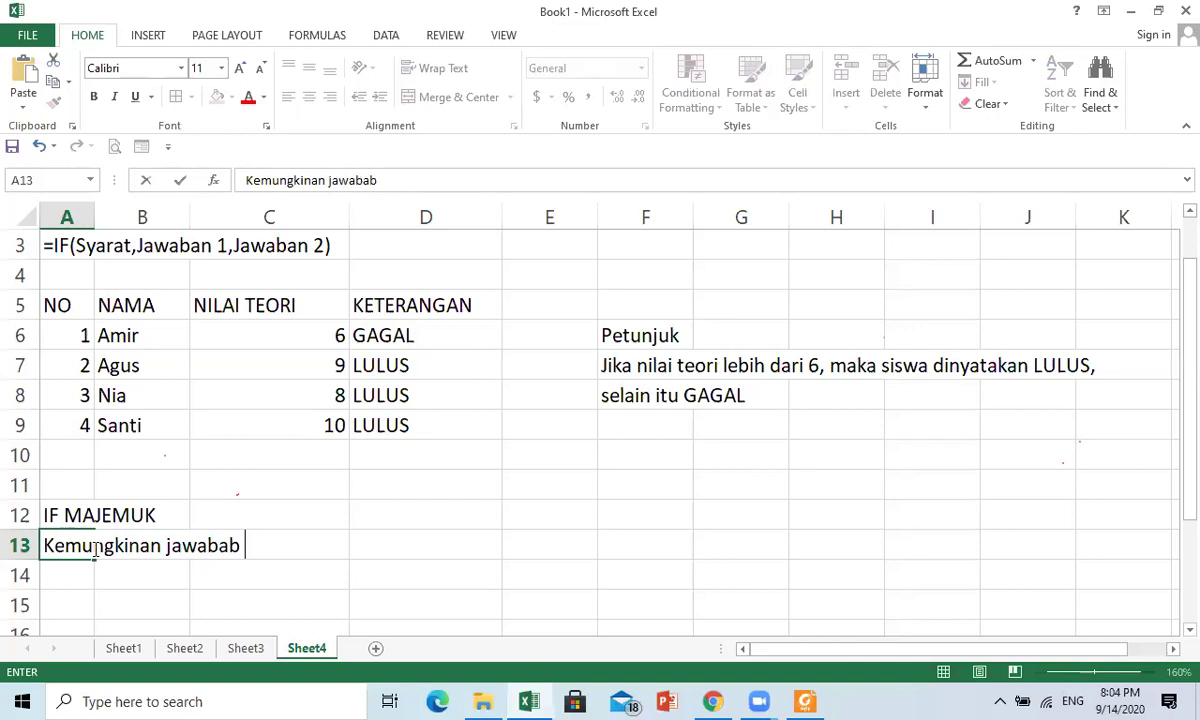
key(BackSpace)
text(n lebih dari 2)
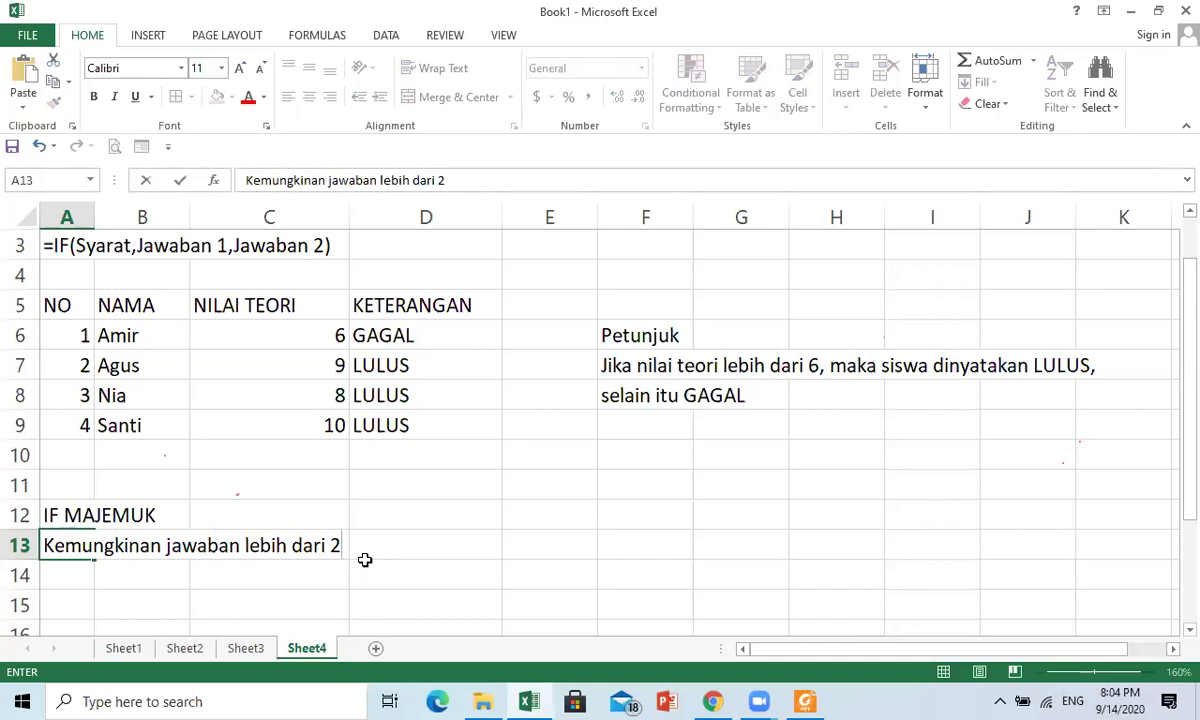
- Write the nested IF syntax =IF(Syarat 1,Jawaban 1,IF(Syarat2, Jawaban 2,IF(Syarat 3,Jawaban 3,Jawaban….))) as plain text in A14
click(85, 581)
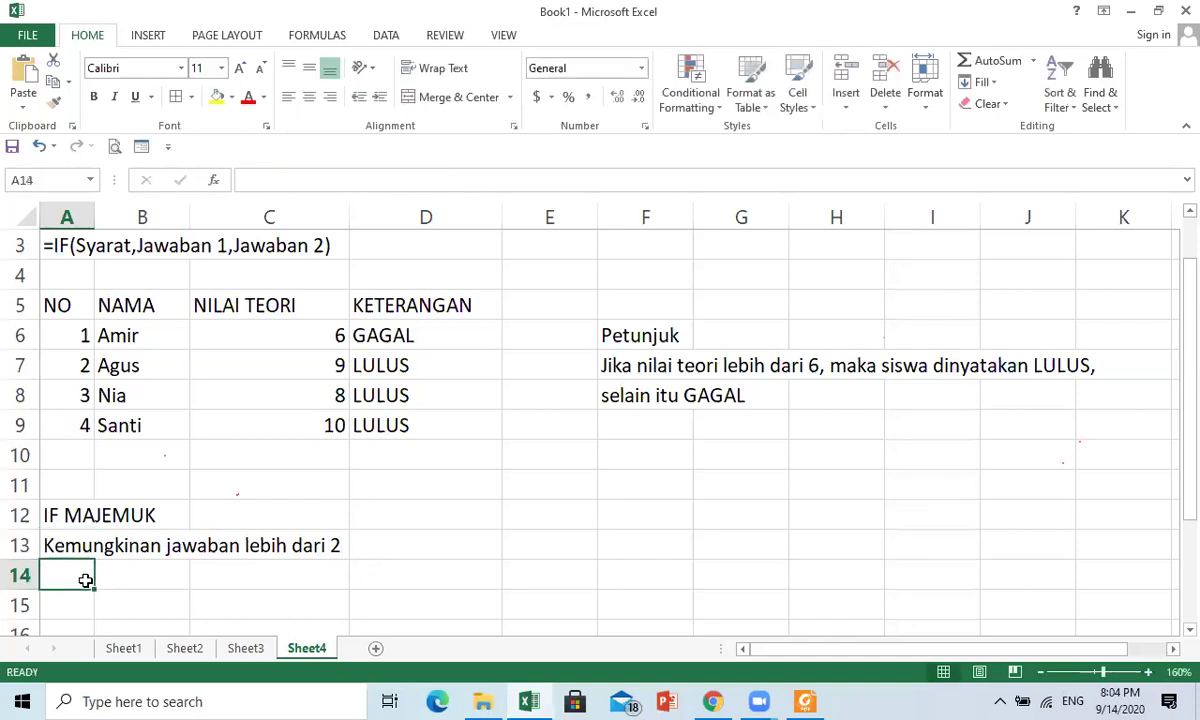
text(')
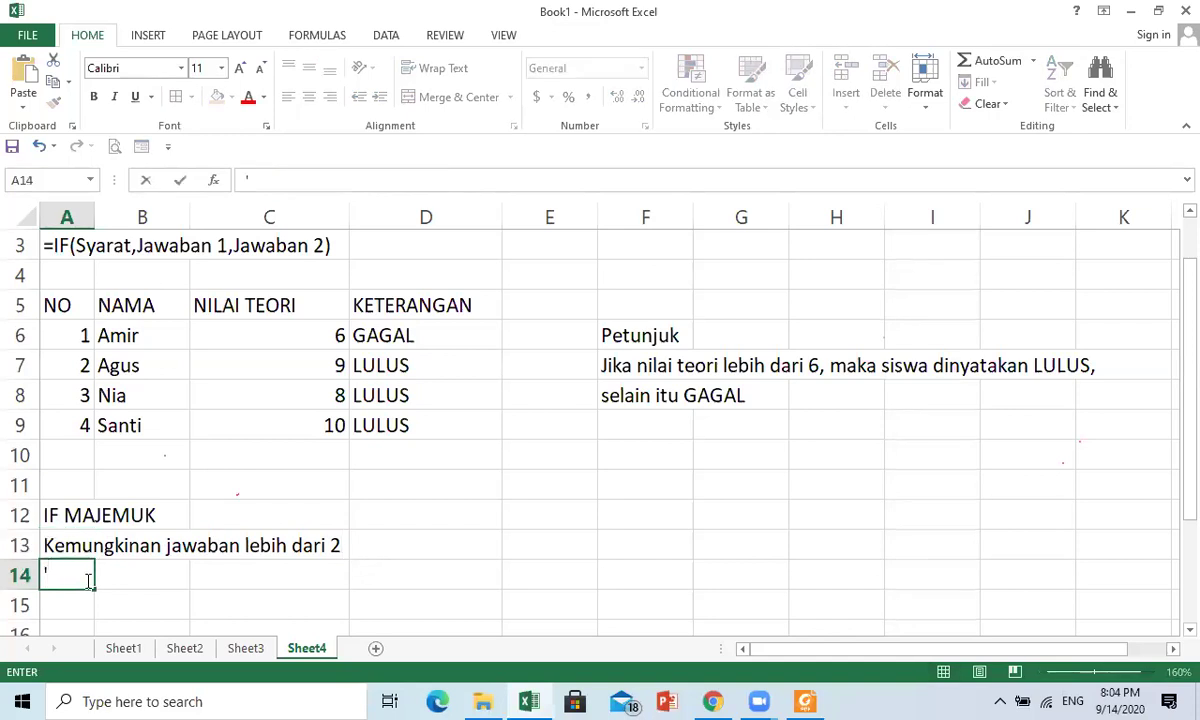
text(=IF(Sya)
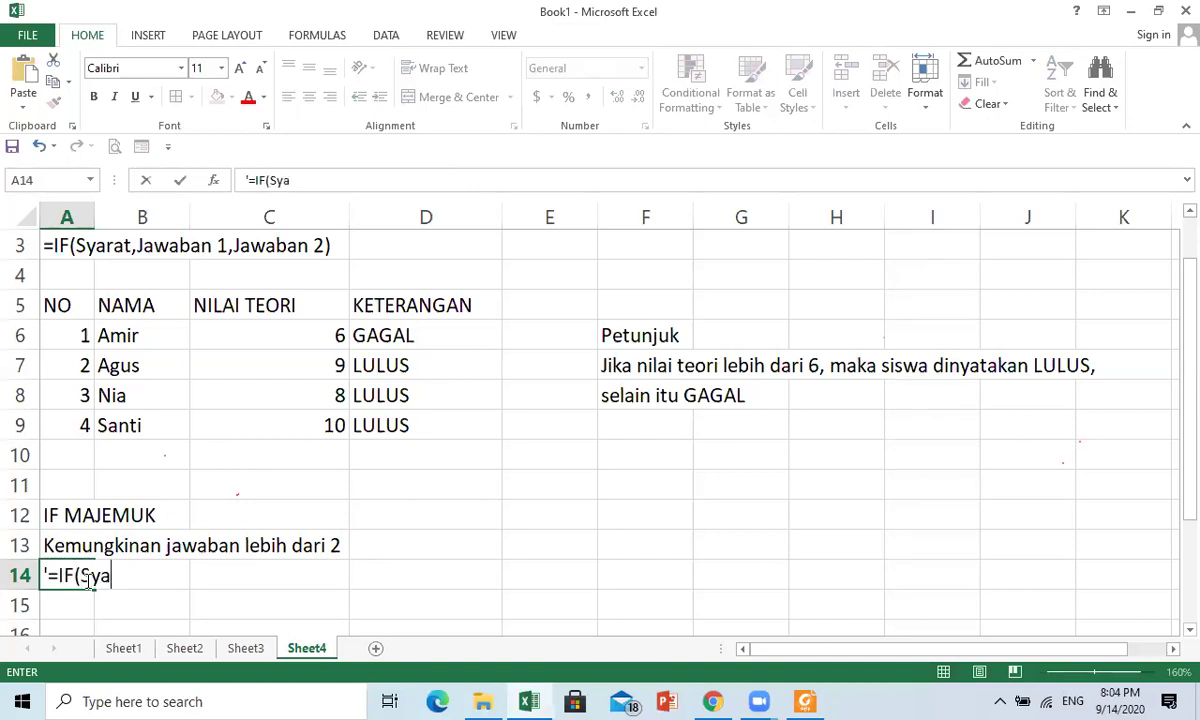
text(rat 1,)
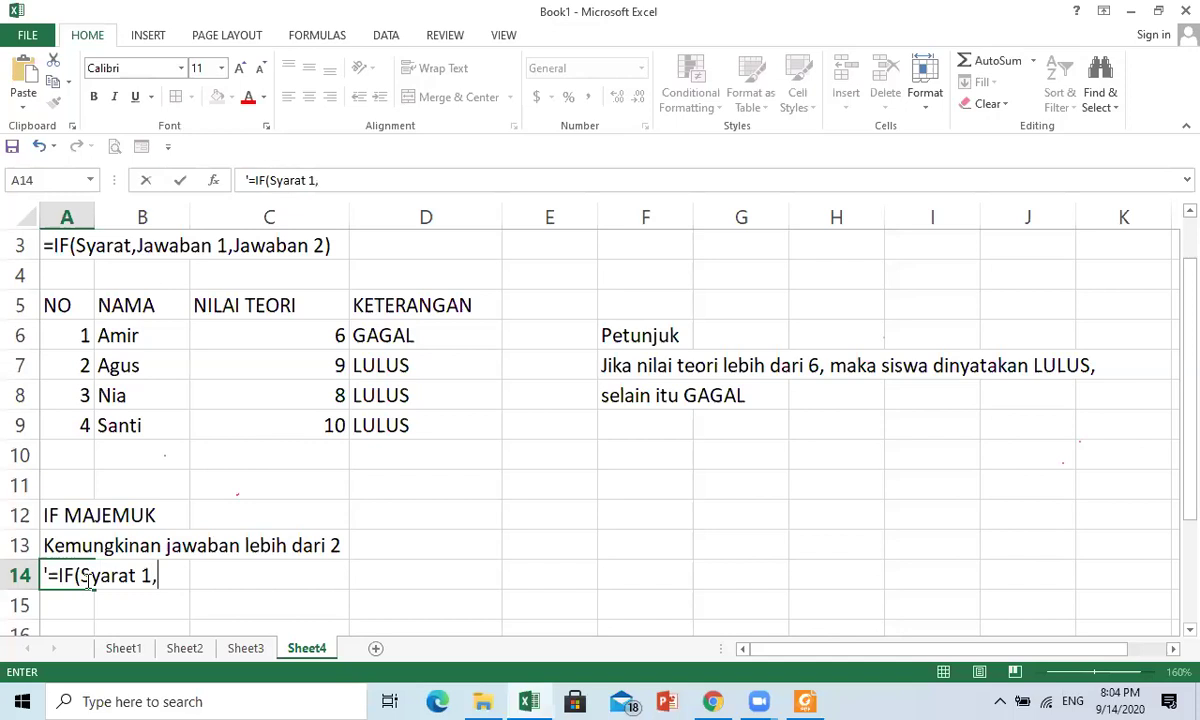
text(Jawaban 1,IF)
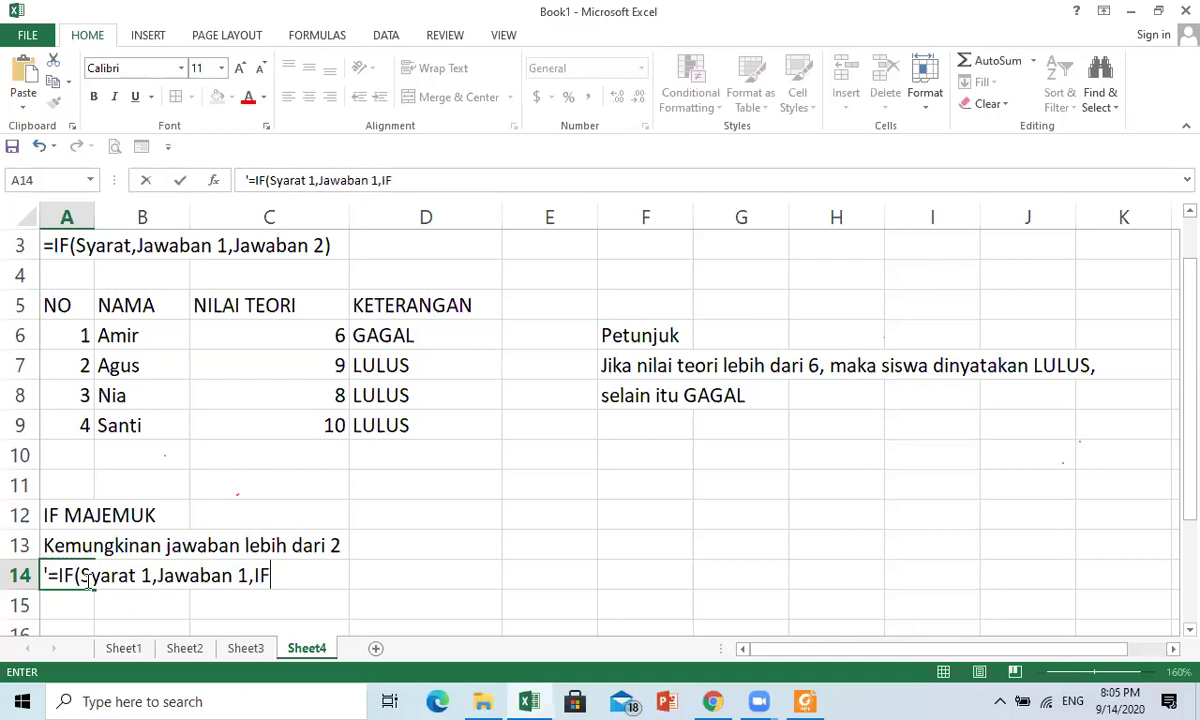
text((Sya)
text(rat2)
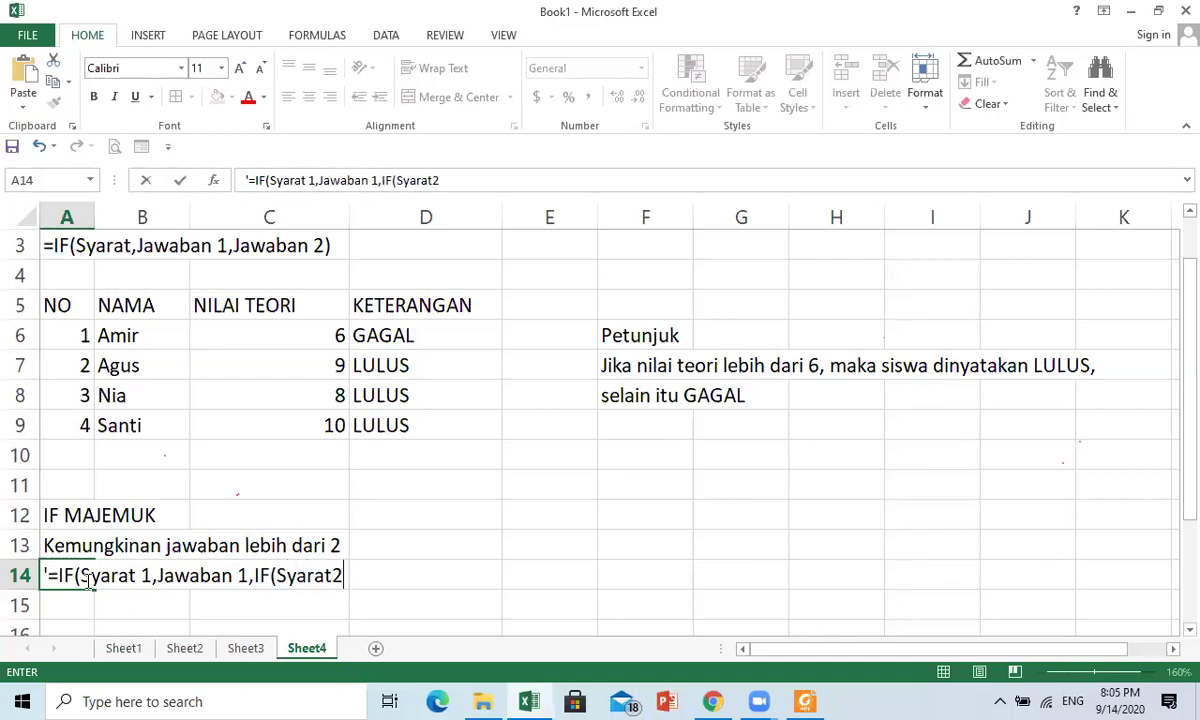
text(, Jawaban)
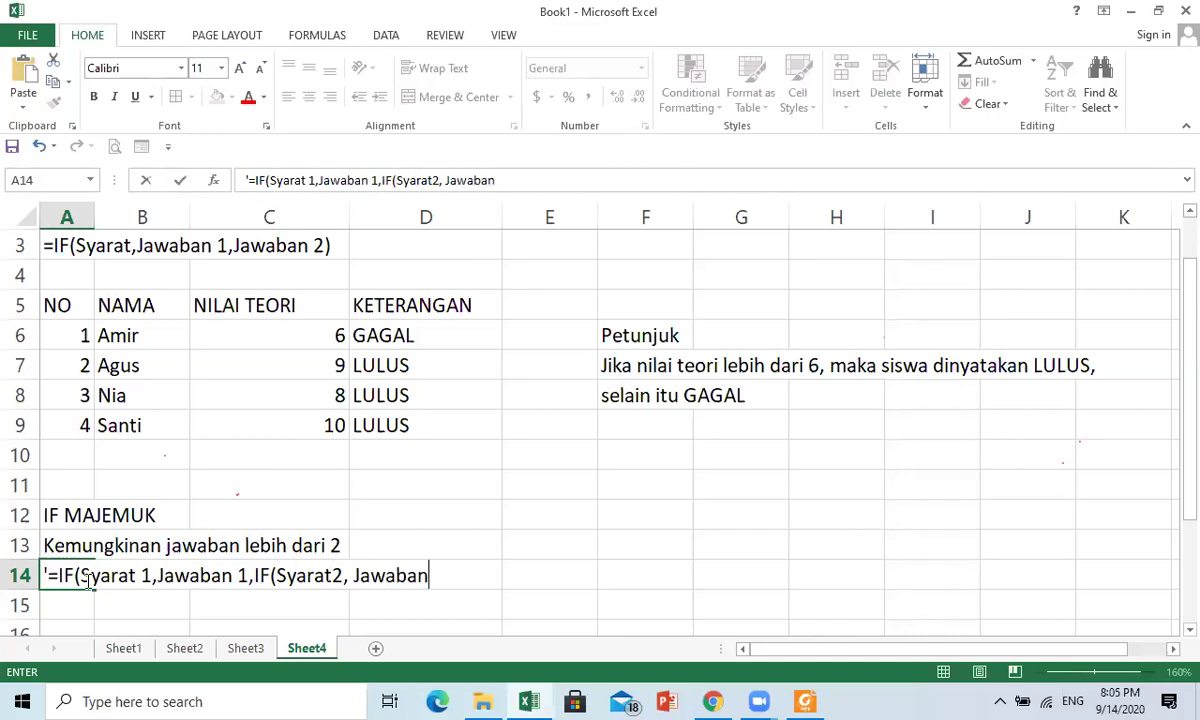
text( 2,)
key(BackSpace)
text(IF()
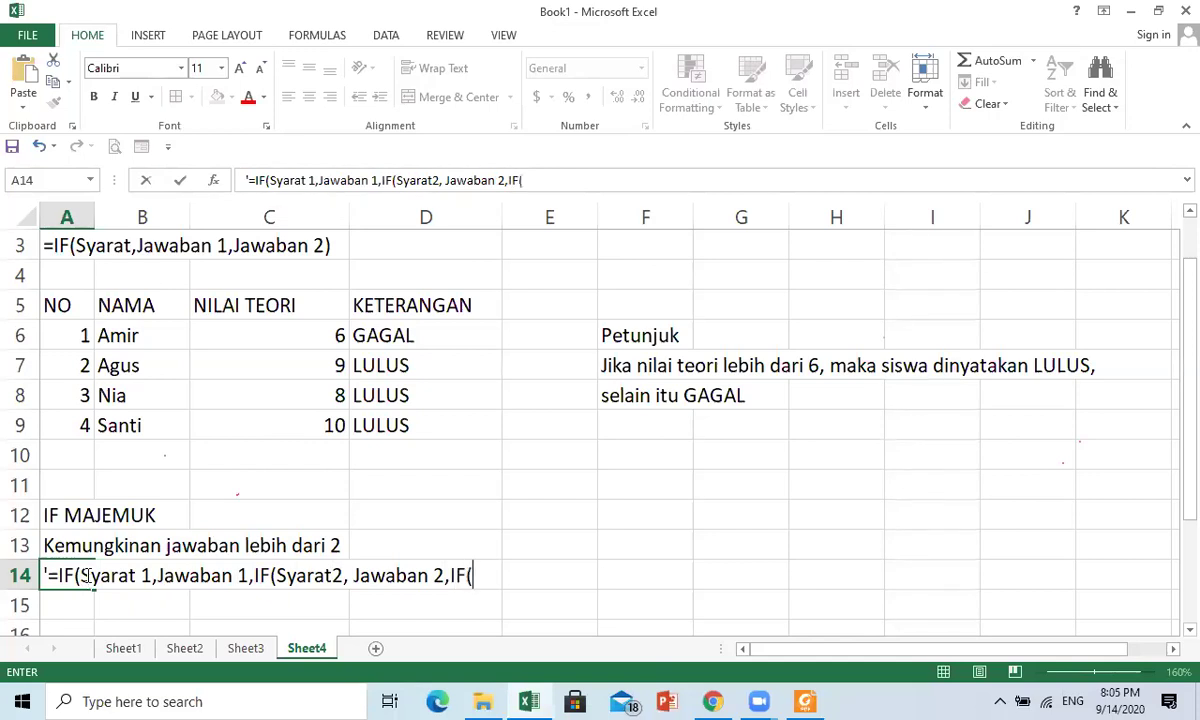
text(Syar)
key(BackSpace)
text(yarat )
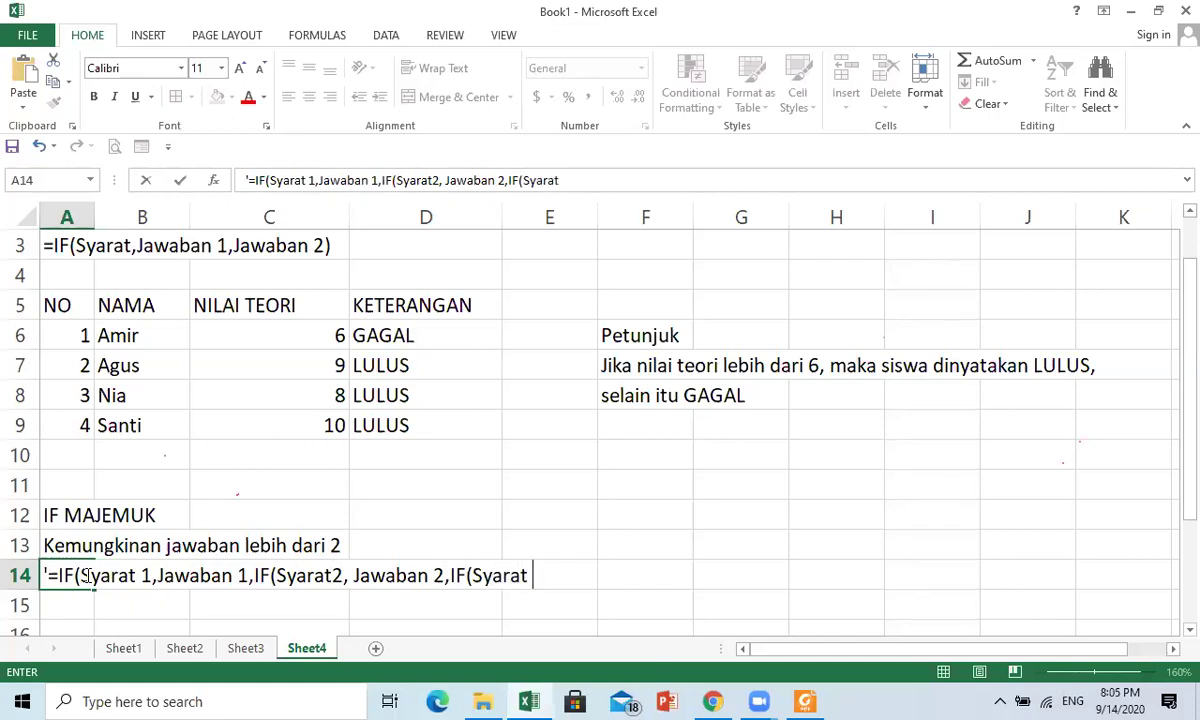
text(3,Jawaban)
text( 3,Jawab)
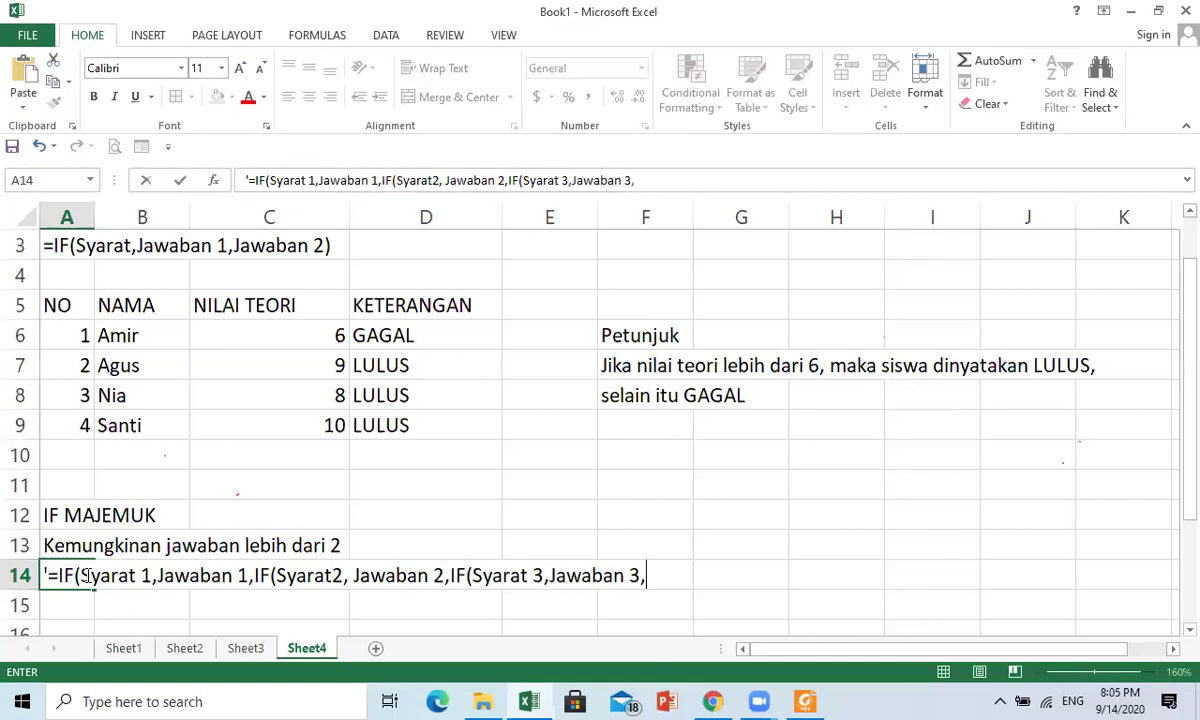
text(an)
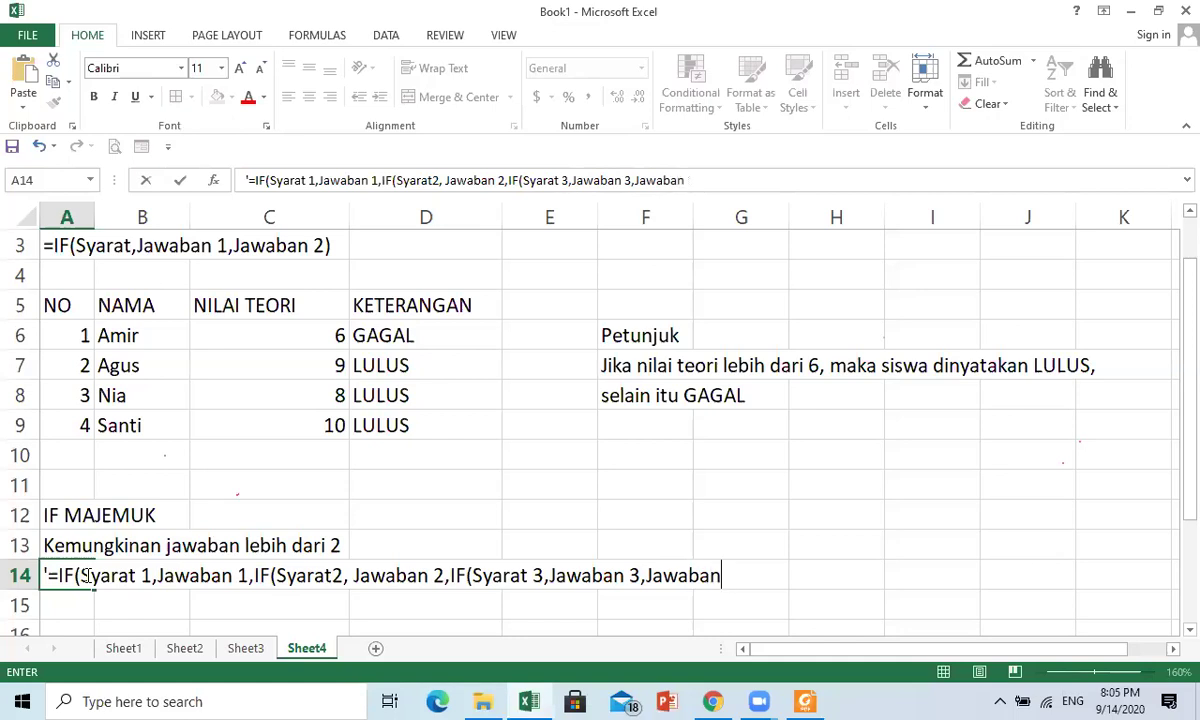
text(....)
text())))
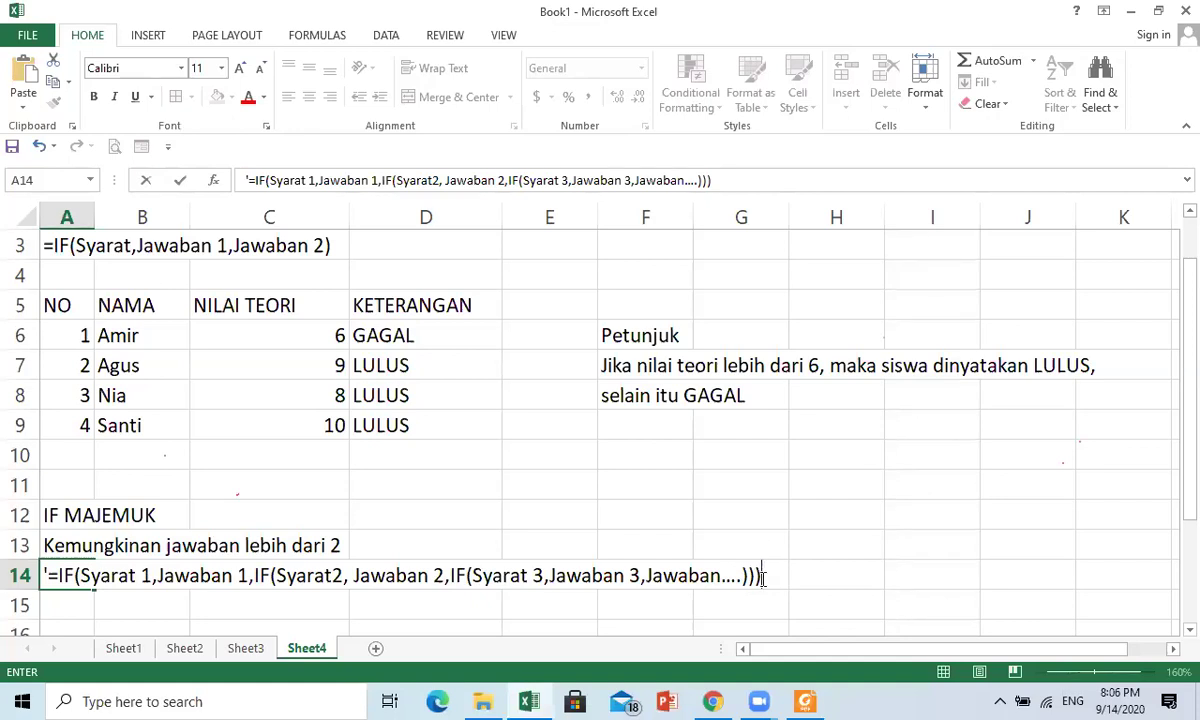
key(Return)
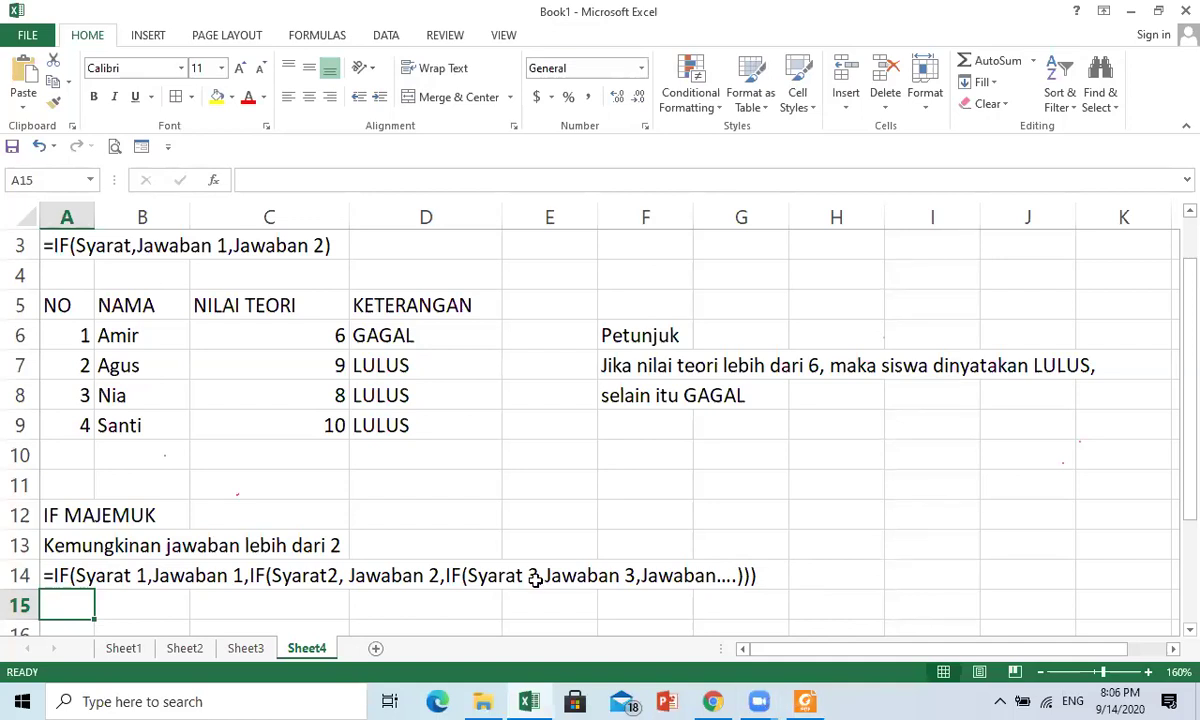
click(705, 512)
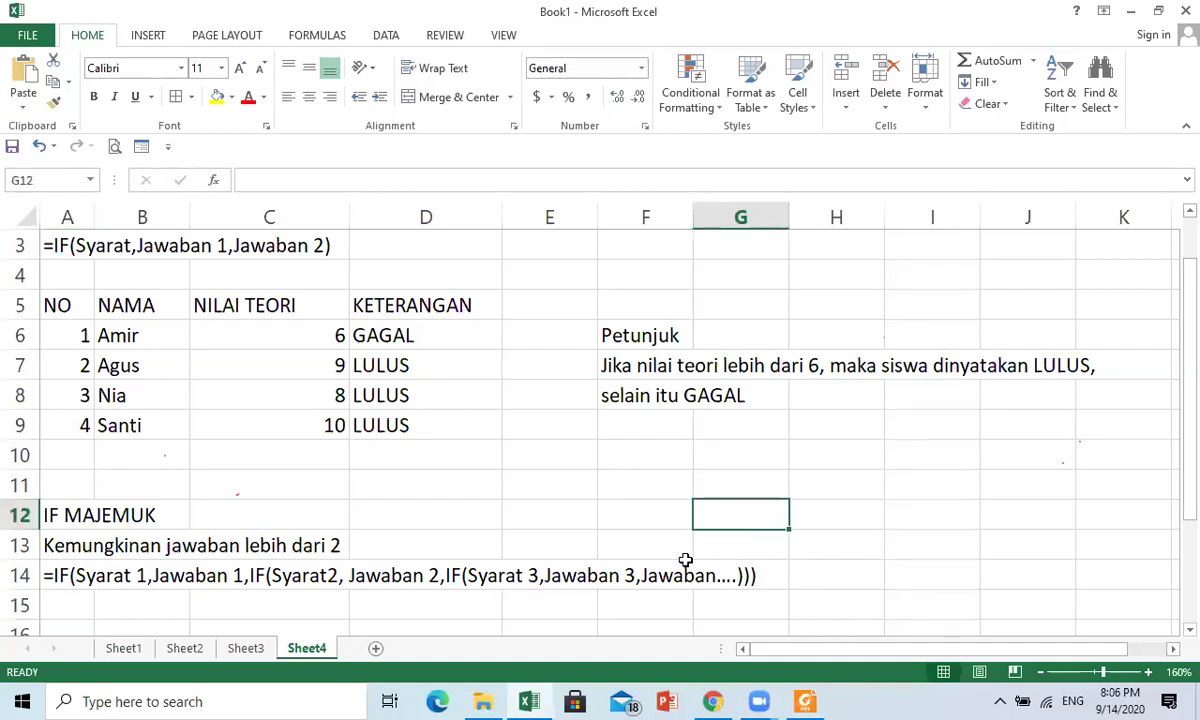
- Enter the table headings NO, NAMA, GOL and GAJI POKOK in cells A16 to D16
click(47, 608)
scroll(75, 606, down, 1)
scroll(134, 549, down, 1)
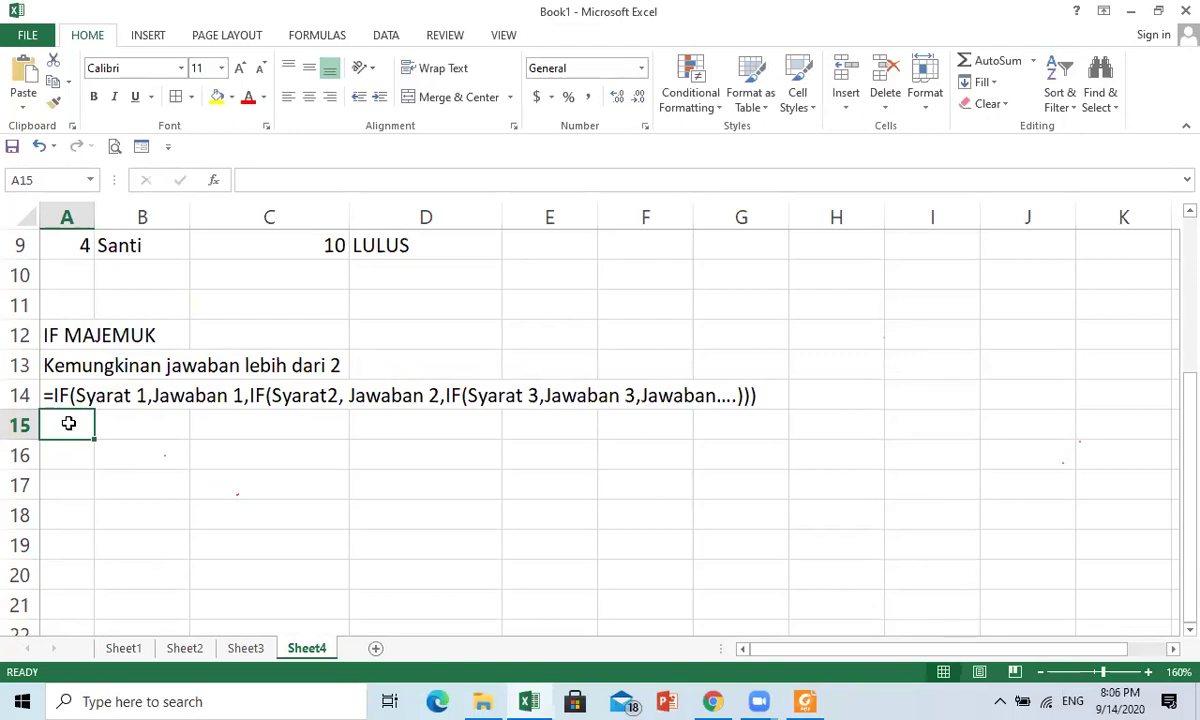
click(80, 460)
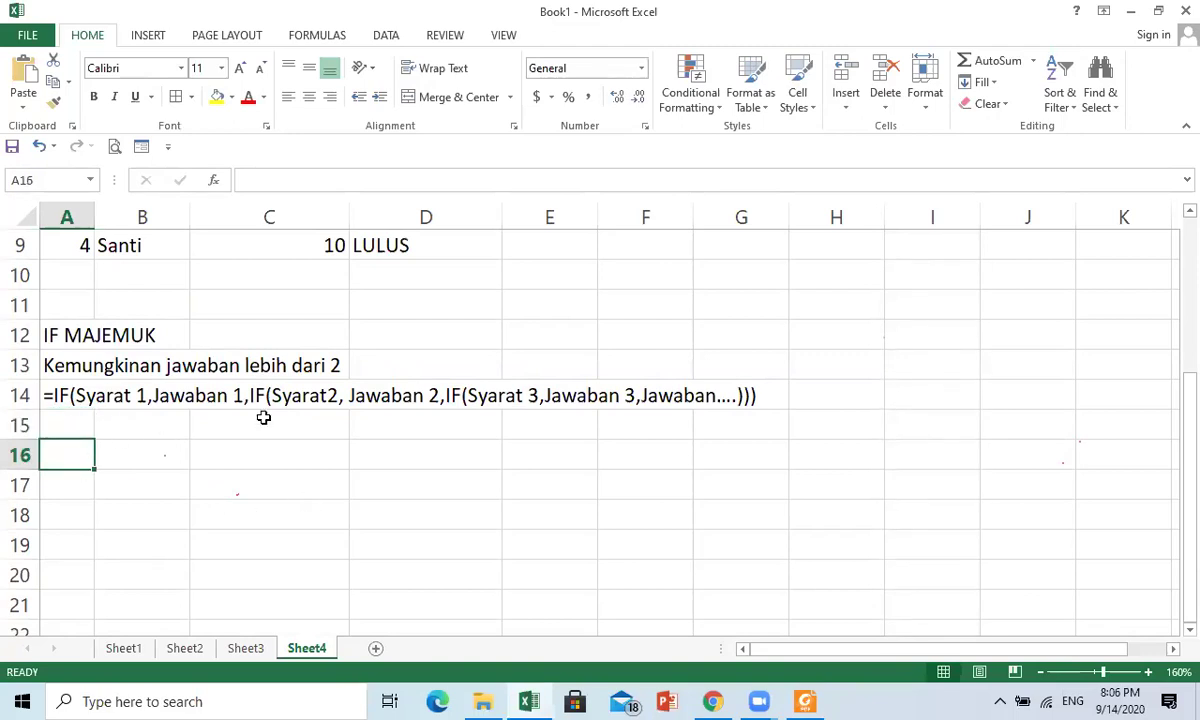
text(n)
key(BackSpace)
text(NO)
key(Tab)
text(NAMA)
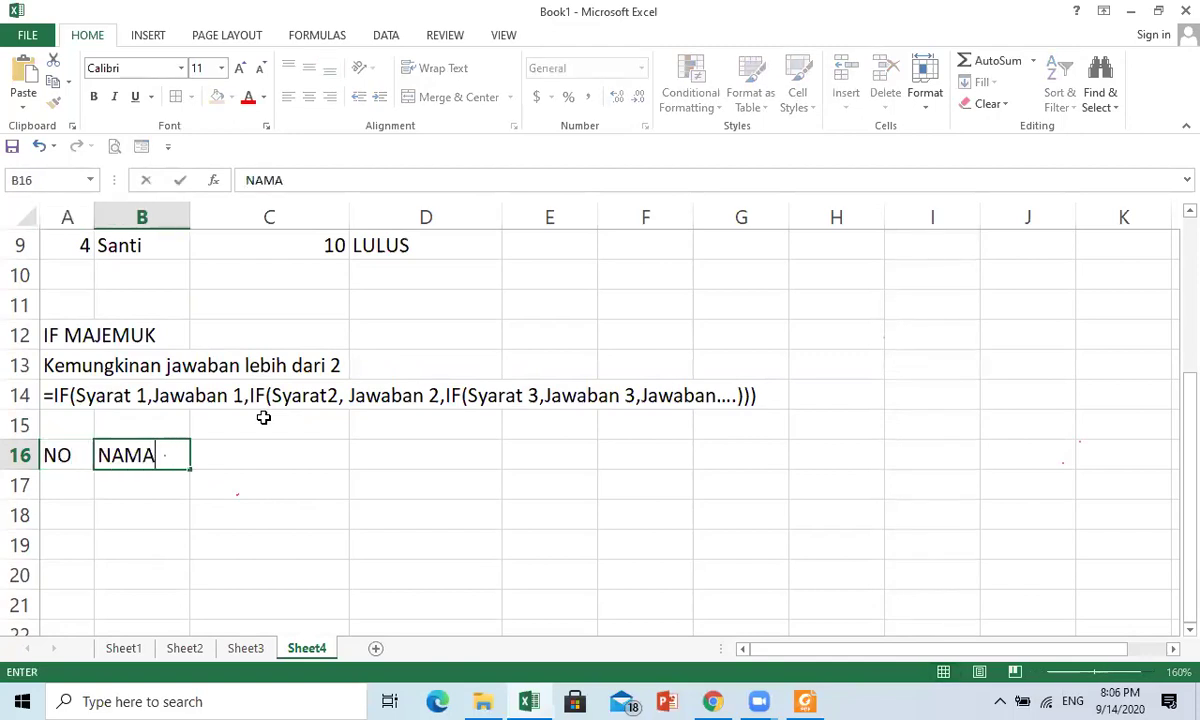
key(Tab)
text(H)
key(BackSpace)
text(GOL)
key(Tab)
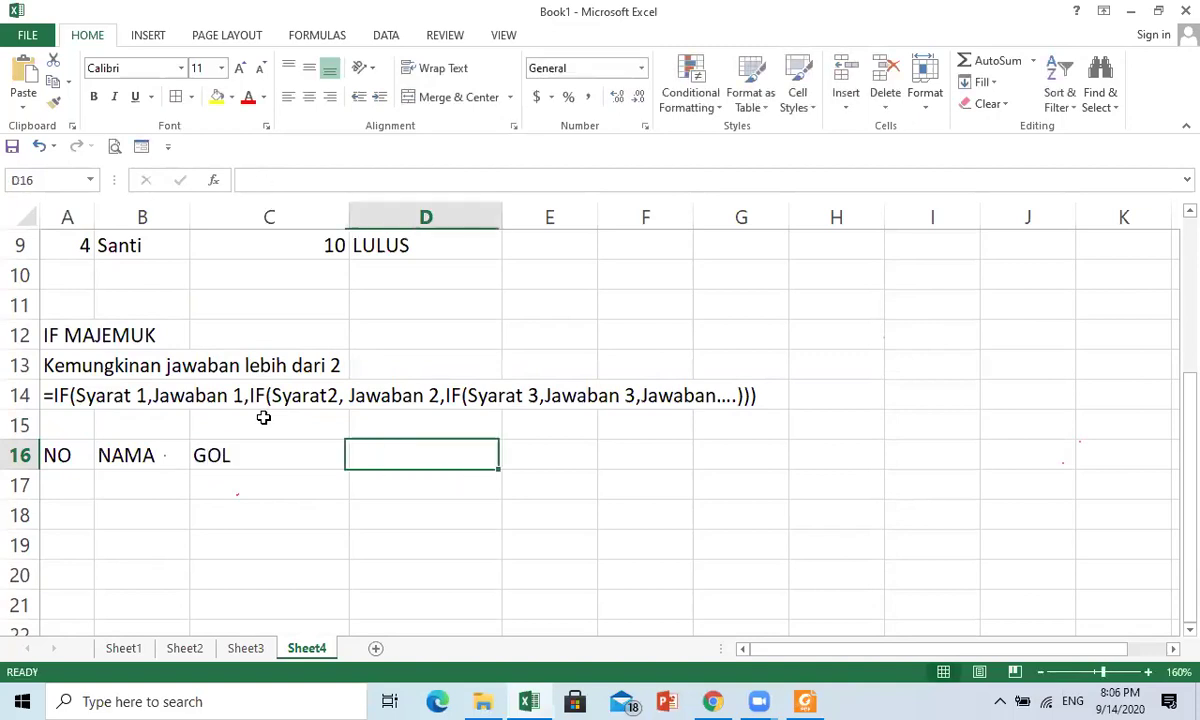
text(I POKOK)
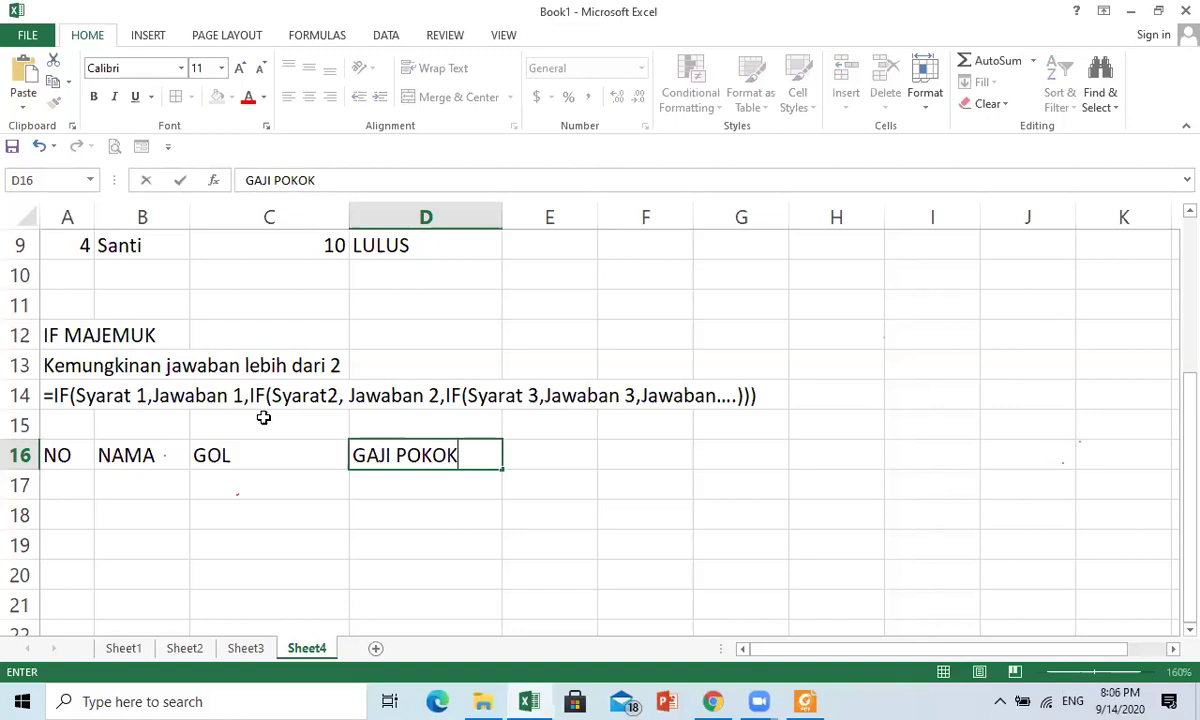
key(Return)
key(Left)
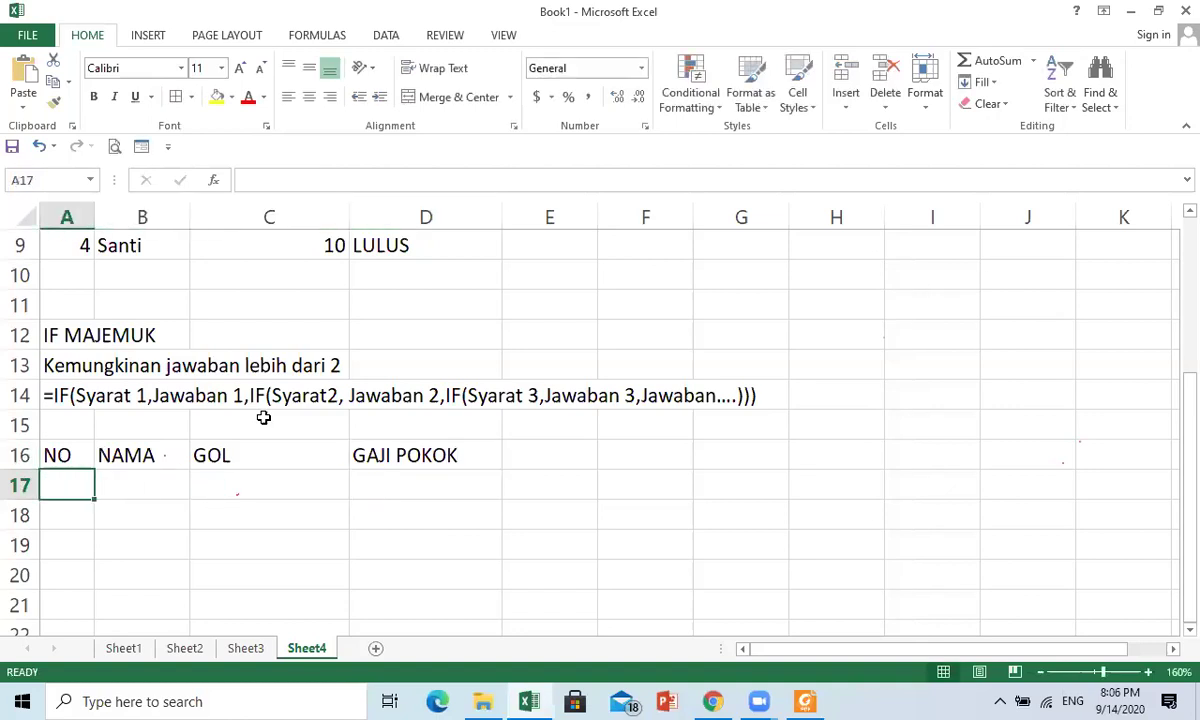
- Number the table rows 1 to 4 in cells A17 to A20 under the NO heading
text(1)
key(Return)
text(2)
key(ctrl+Return)
key(Return)
text(3)
key(Return)
text(4)
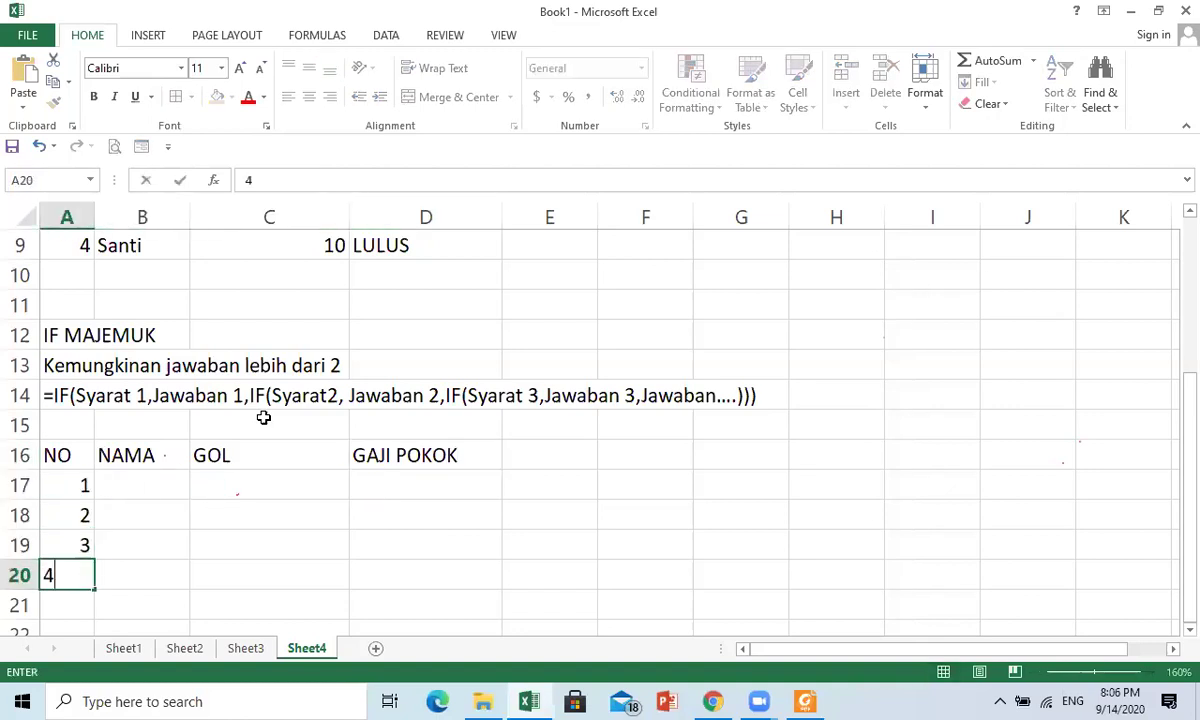
key(Right)
- Widen column B slightly and fill B17 to B20 under NAMA with four sample first names
key(Up)
key(Up)
key(Up)
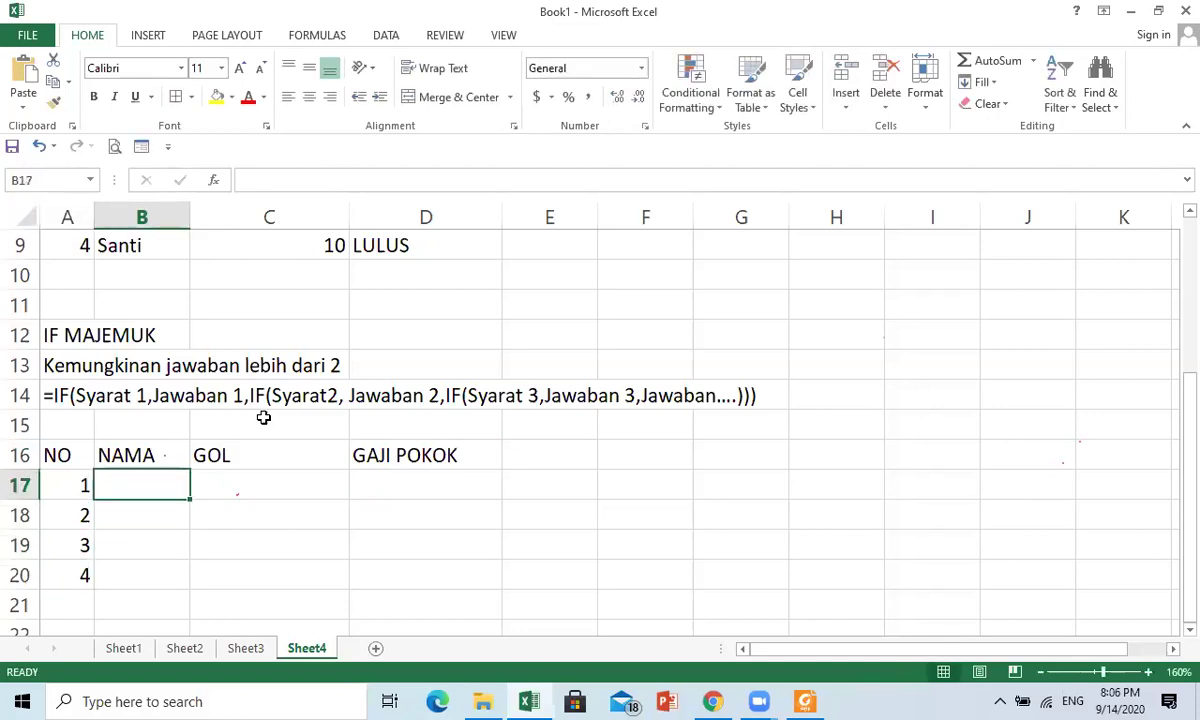
drag(190, 217, 214, 217)
text(Amir)
key(Return)
text(Joko)
key(Return)
text(Nia)
key(Return)
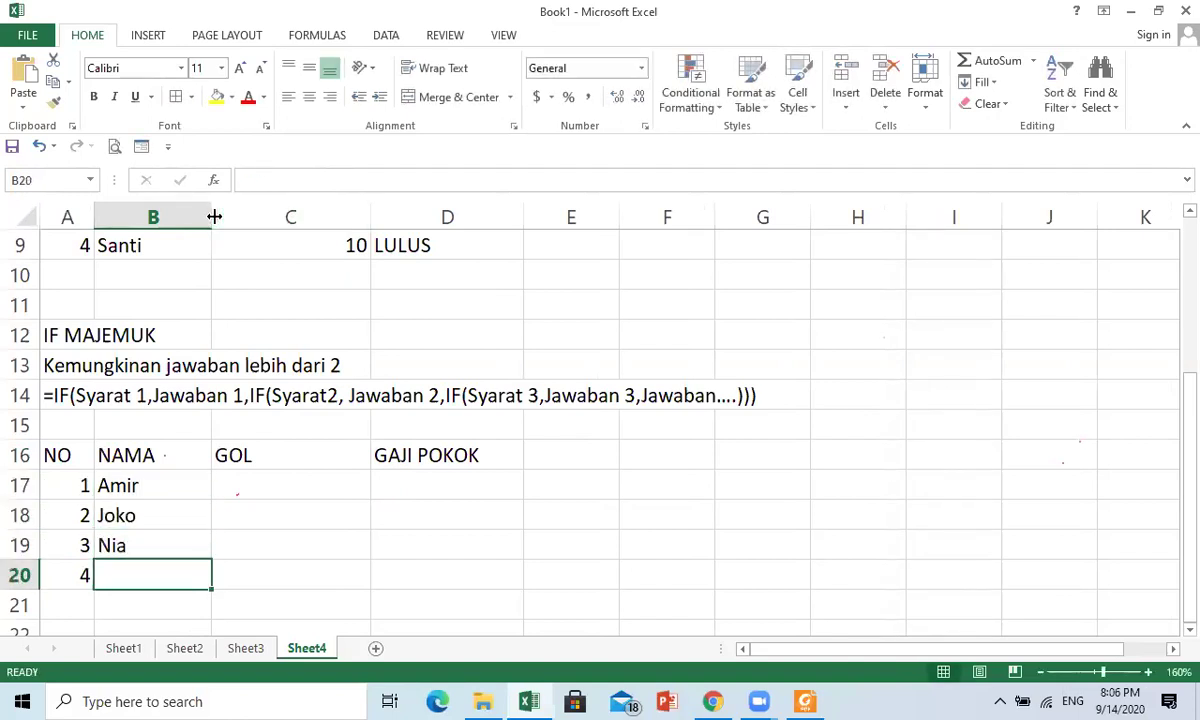
text(A)
key(BackSpace)
key(BackSpace)
text(Santi)
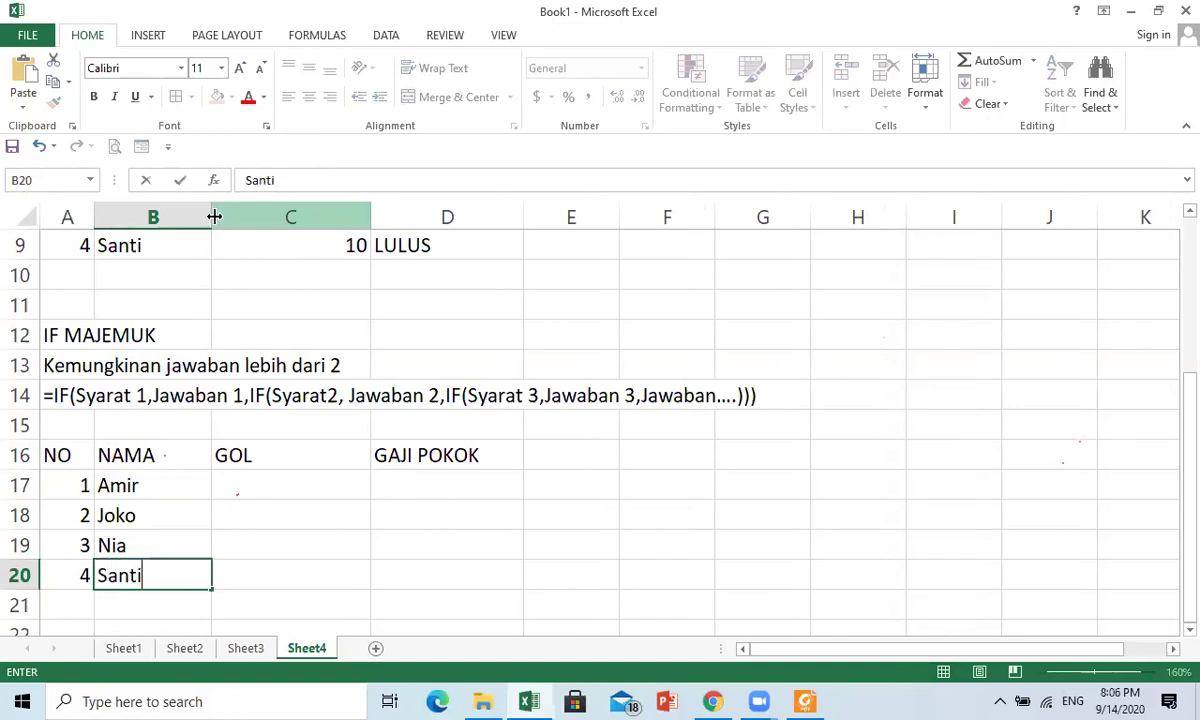
key(Return)
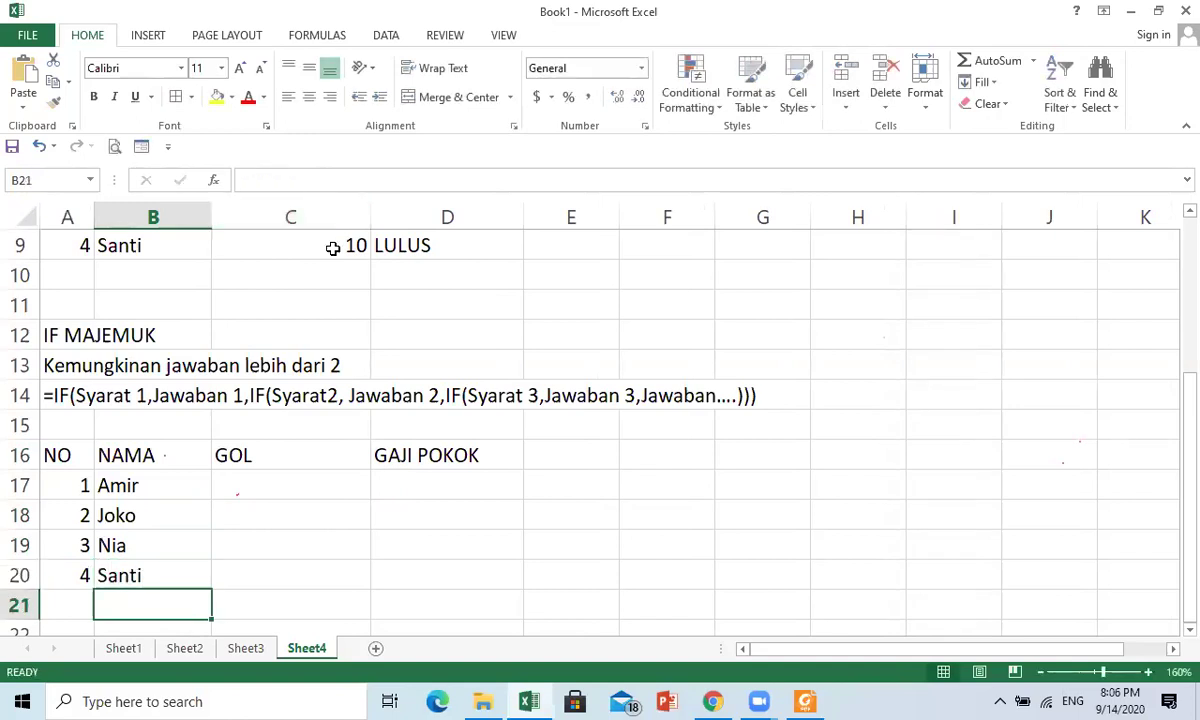
- Fill the GOL column with the values 1, 3, 2 and 1 in cells C17 to C20
click(983, 692)
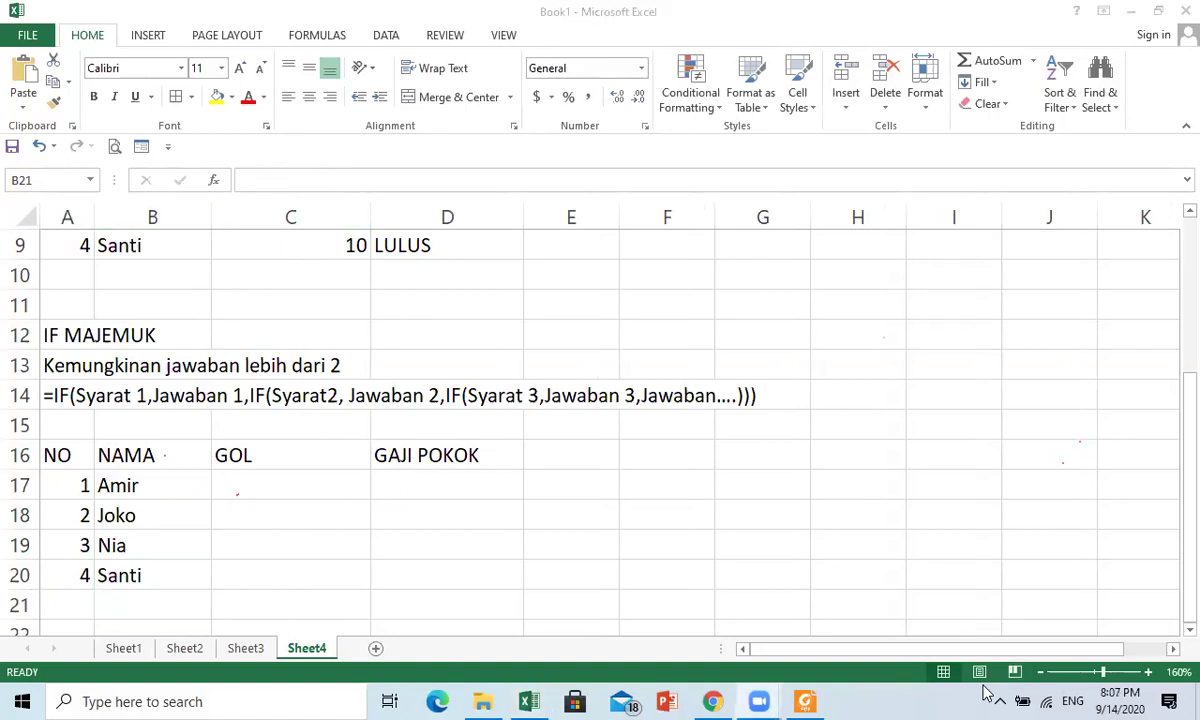
click(247, 495)
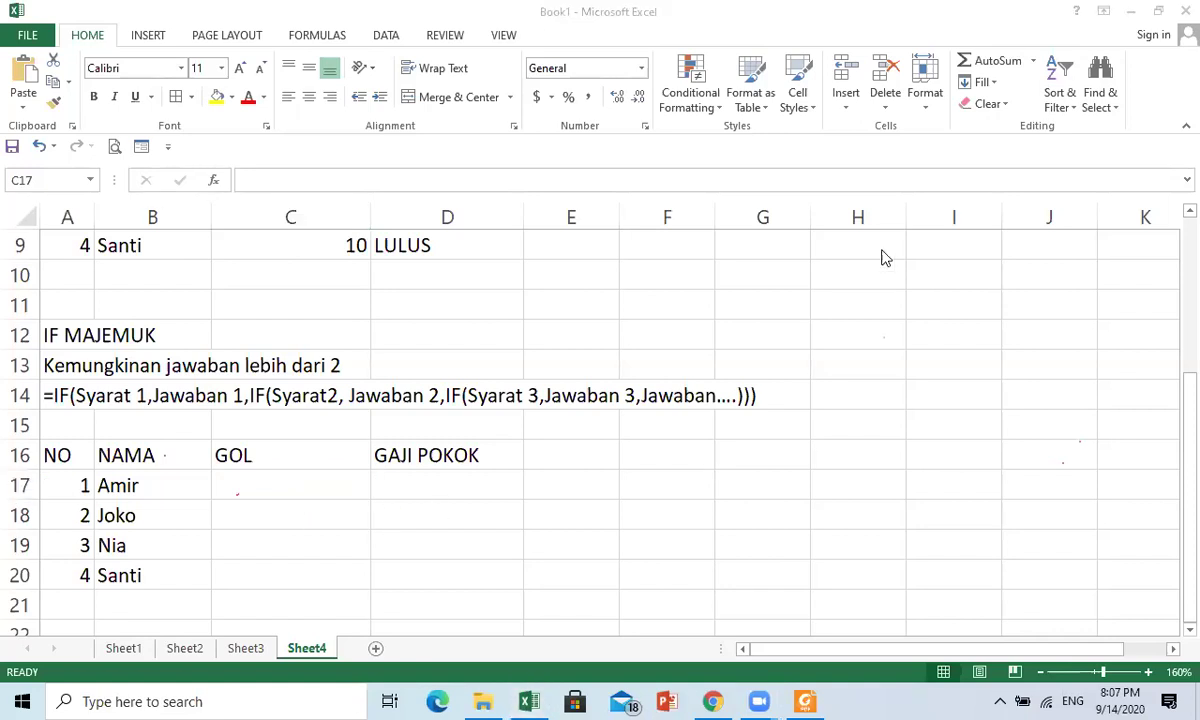
text(1)
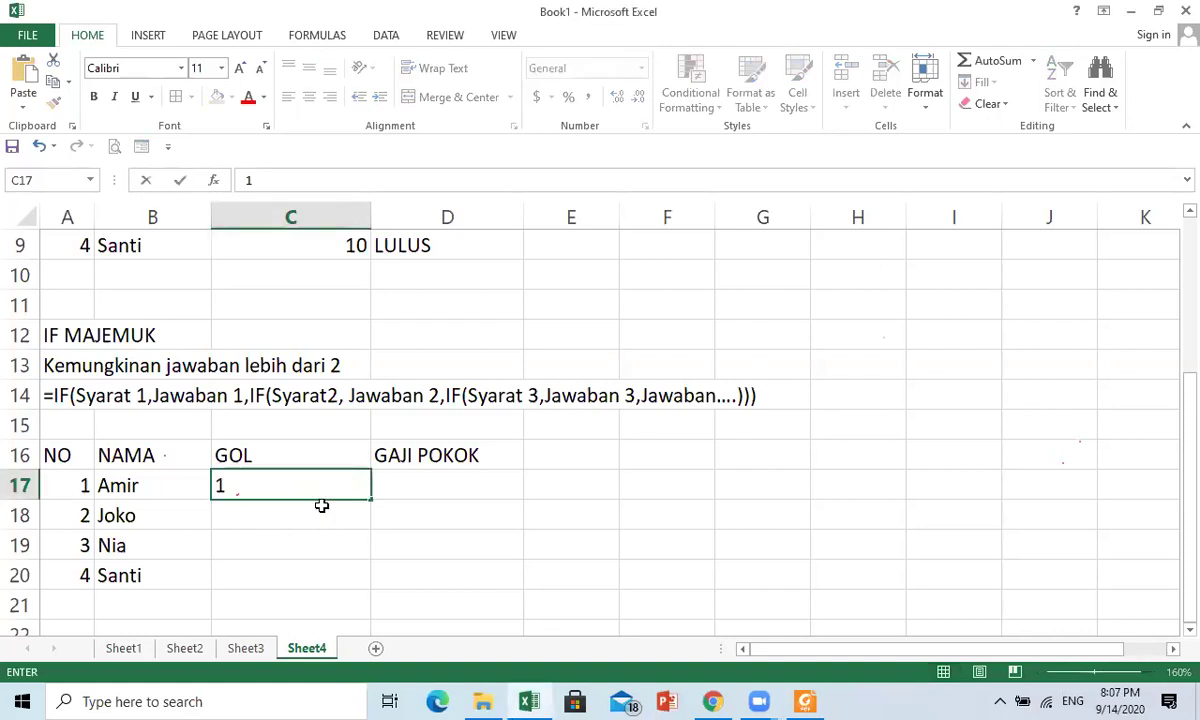
key(Return)
text(3)
key(Return)
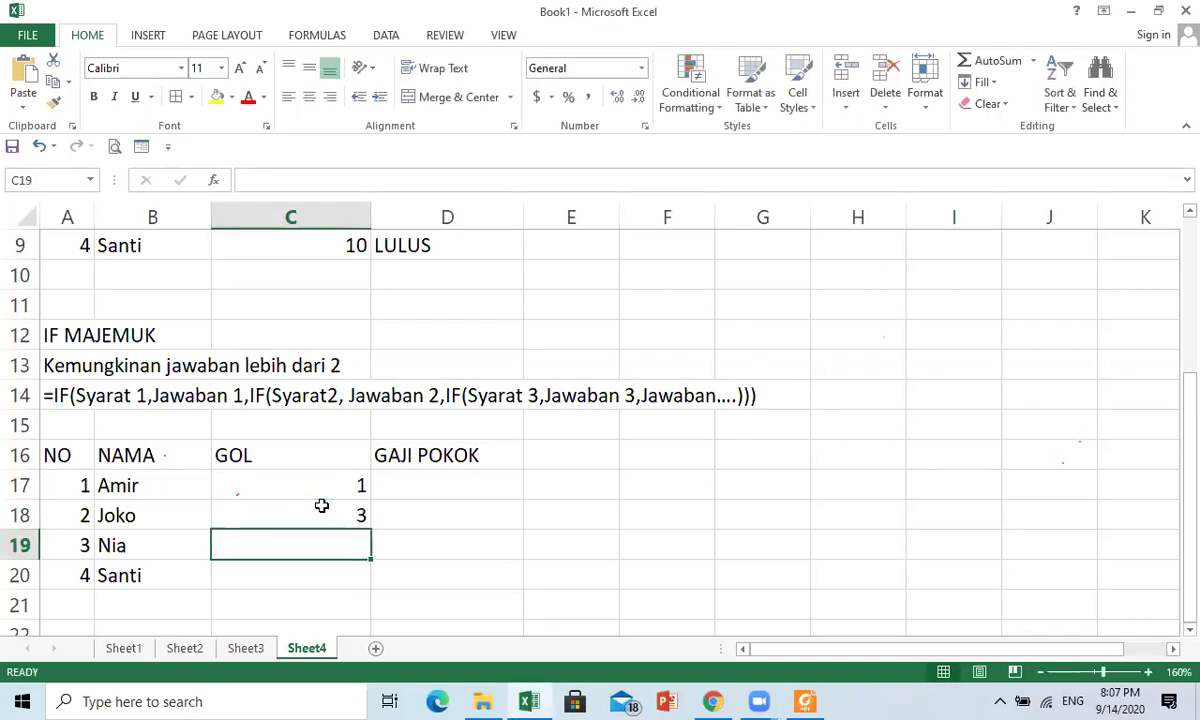
text(4)
key(Return)
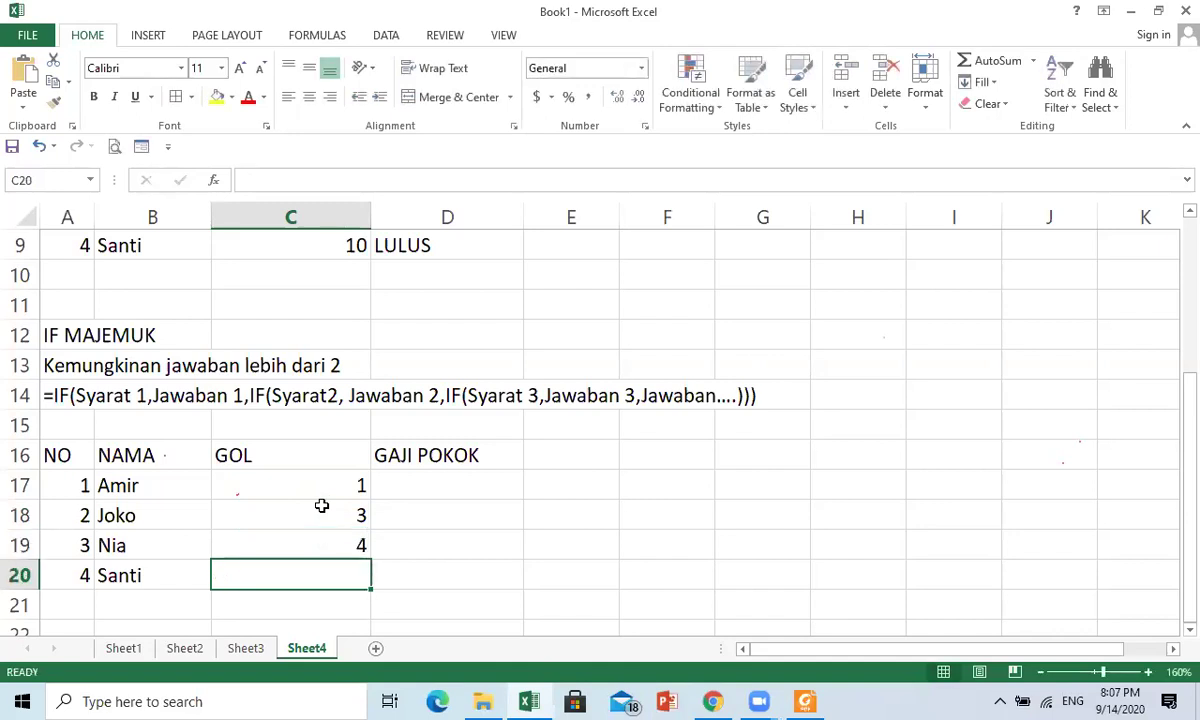
key(Up)
text(2)
key(Return)
text(1)
key(Tab)
- Enter the label Petunjuk in cell F17 beside the GAJI POKOK table
key(Tab)
key(Up)
key(Up)
key(Up)
key(Up)
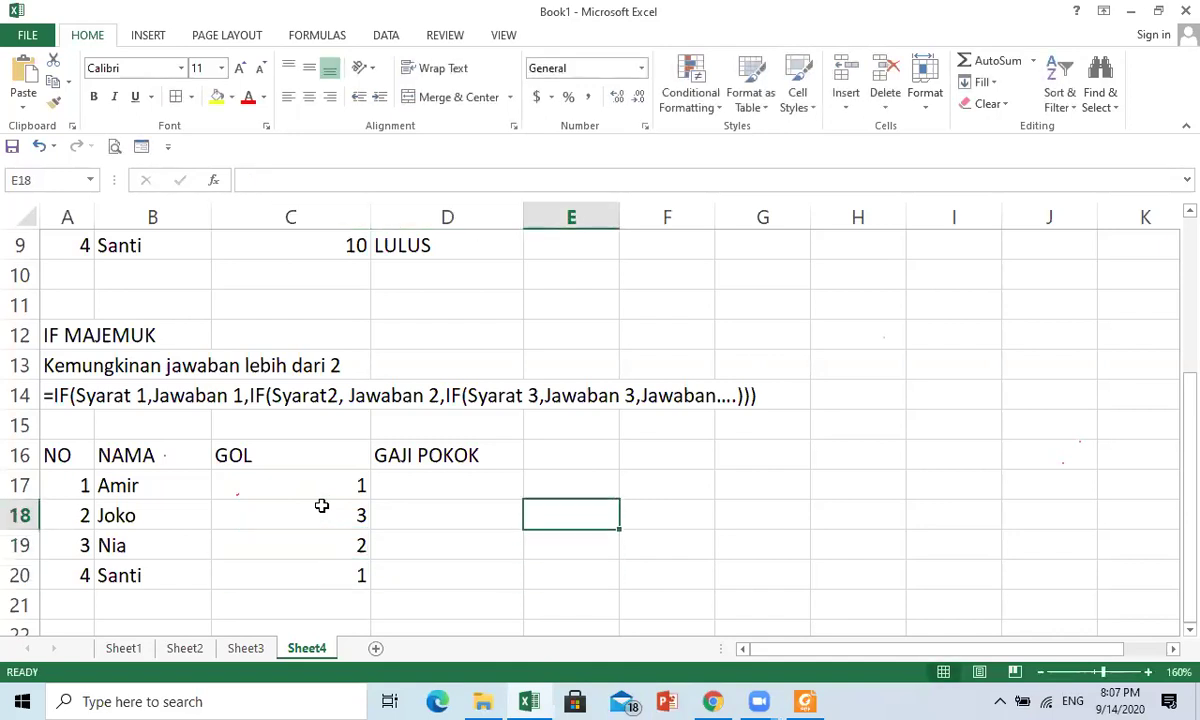
key(Right)
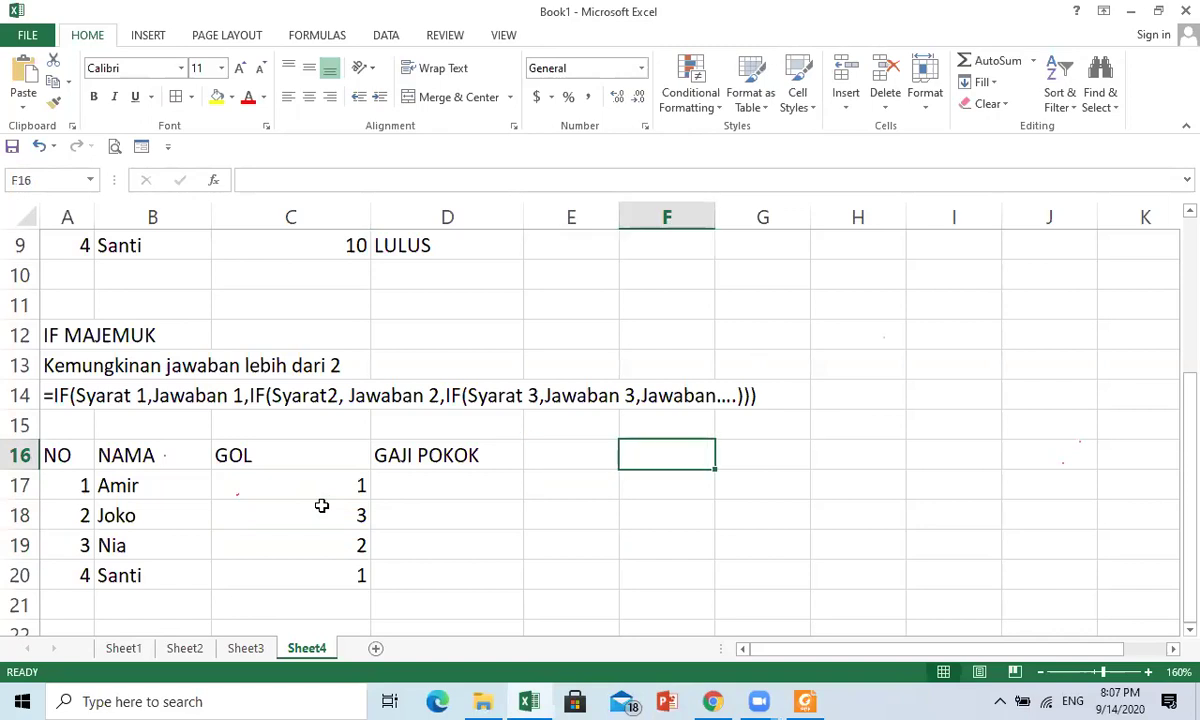
key(Down)
text(pETUJ)
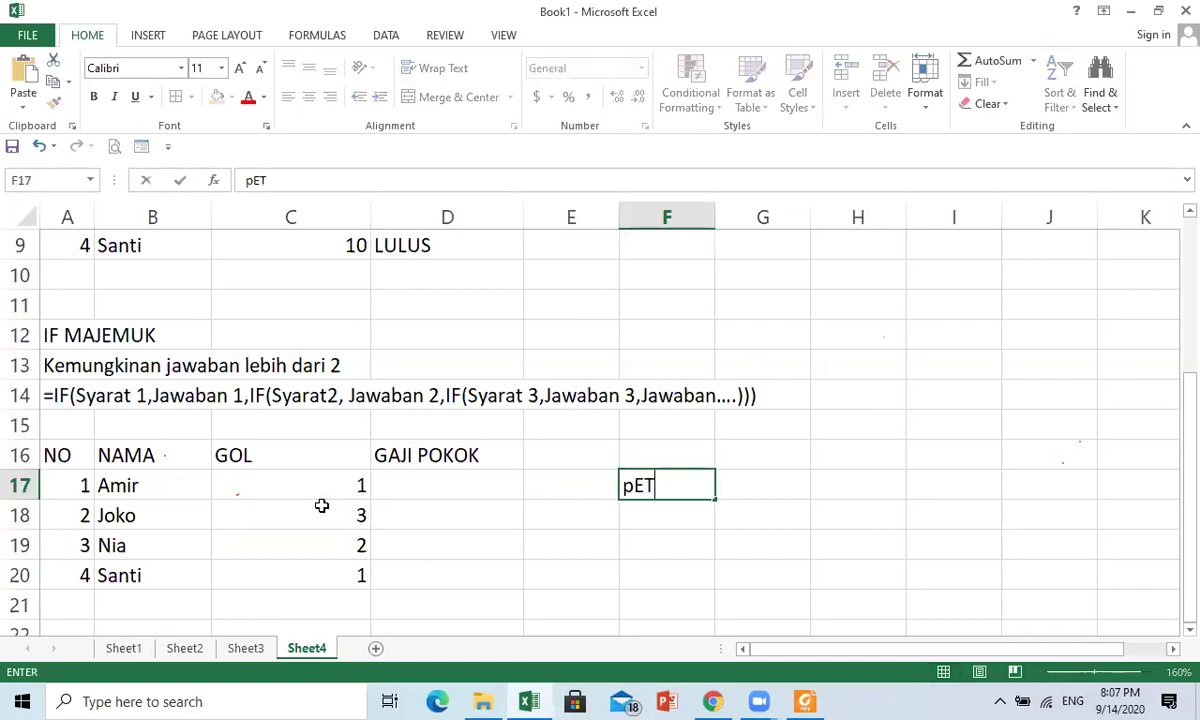
key(BackSpace)
key(BackSpace)
key(BackSpace)
key(BackSpace)
key(BackSpace)
text(Petunjuk)
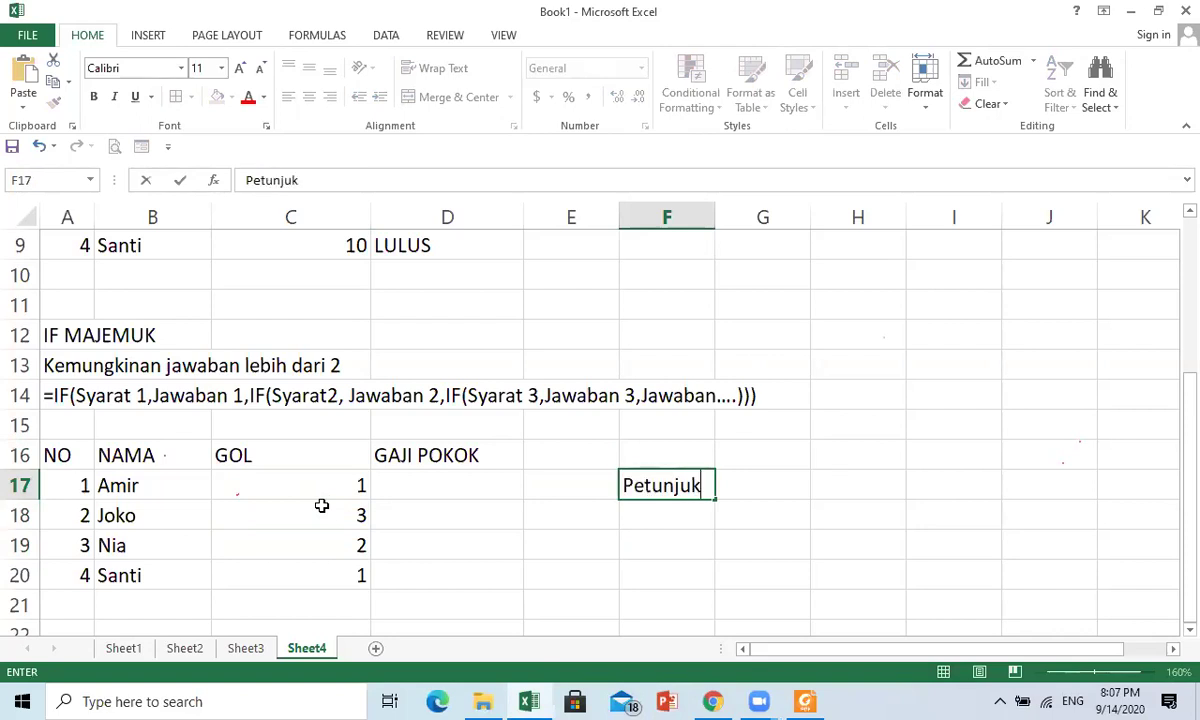
key(Return)
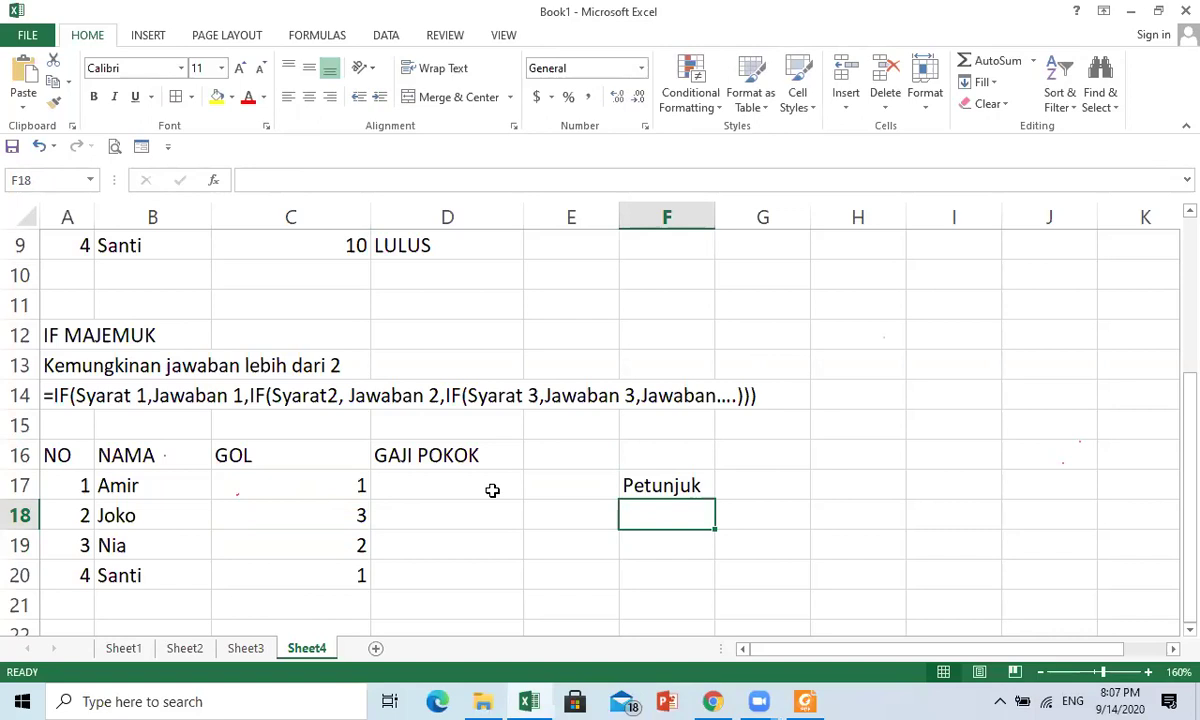
- Write the first rule, beginning with "Jika gol 1", in F18 under the Petunjuk label
text(Jika gol 1)
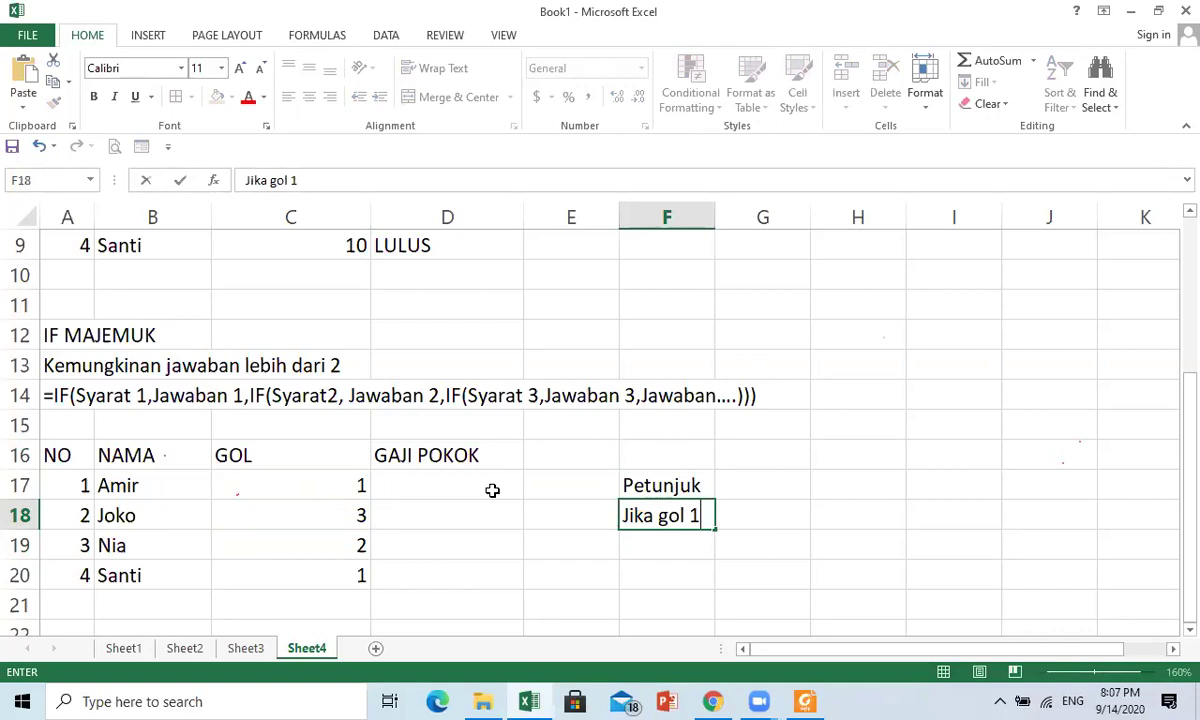
- Complete the first rule in F18 so that it reads "Jika gol 1 gaji pokok sebesar 2500000"
text( gaji po)
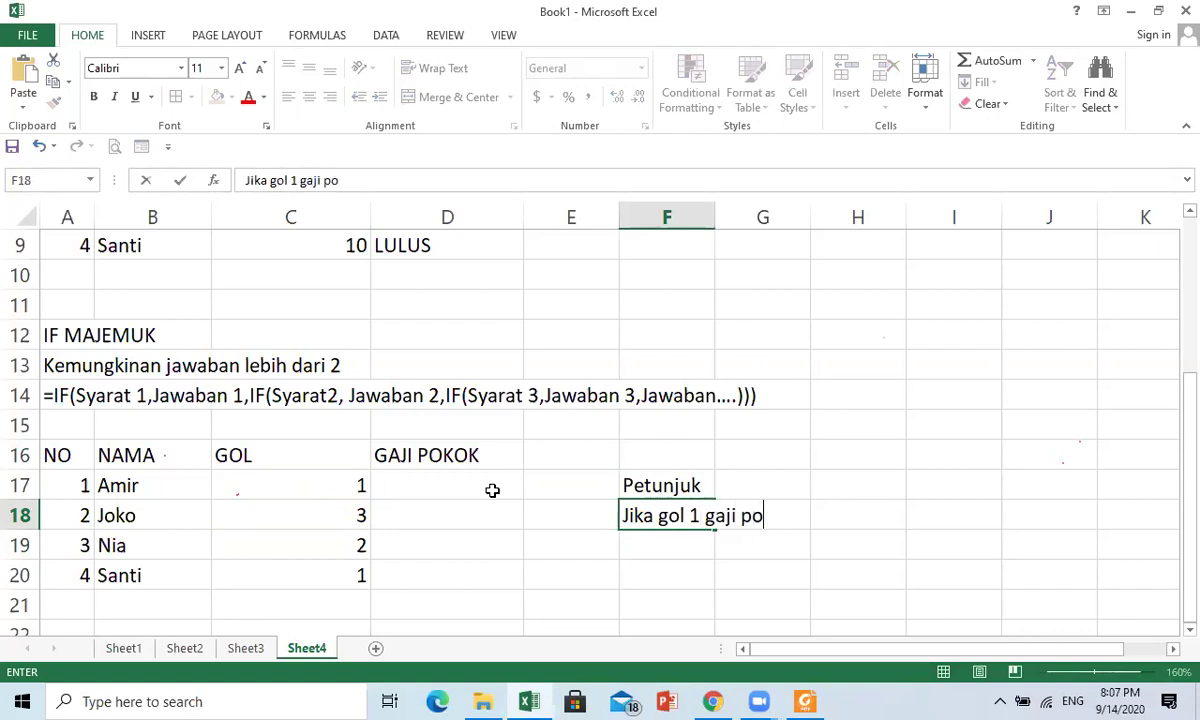
text(kok sebesa)
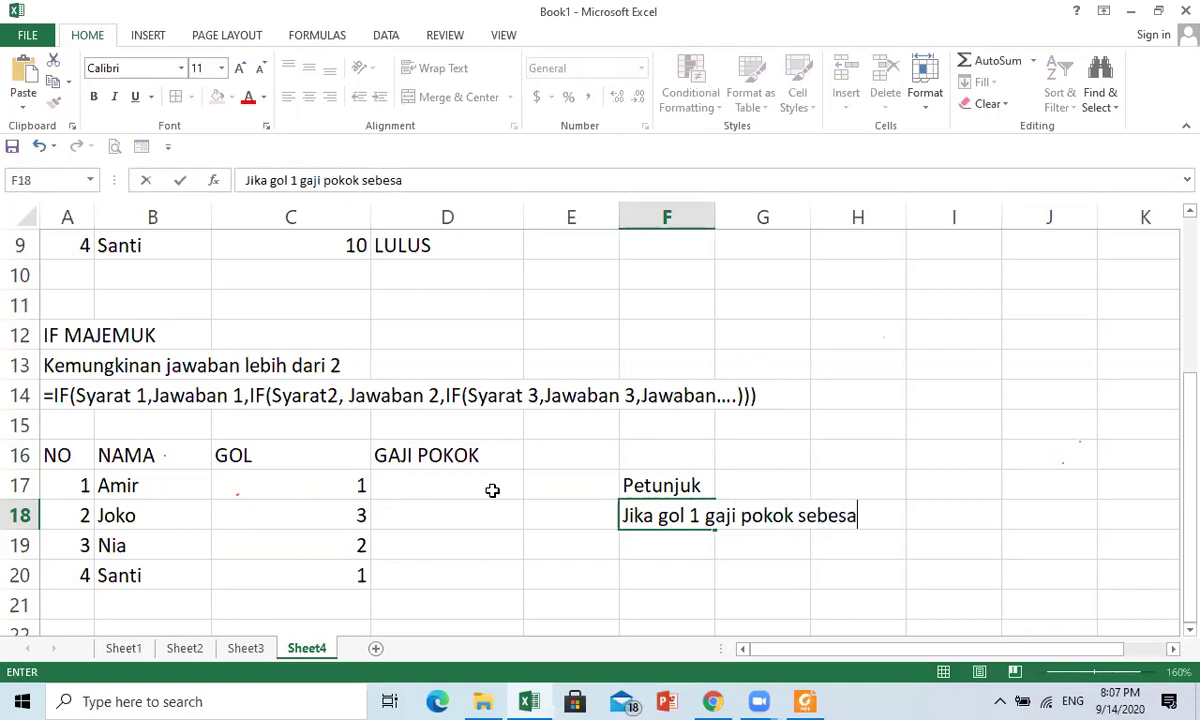
text(r 2500)
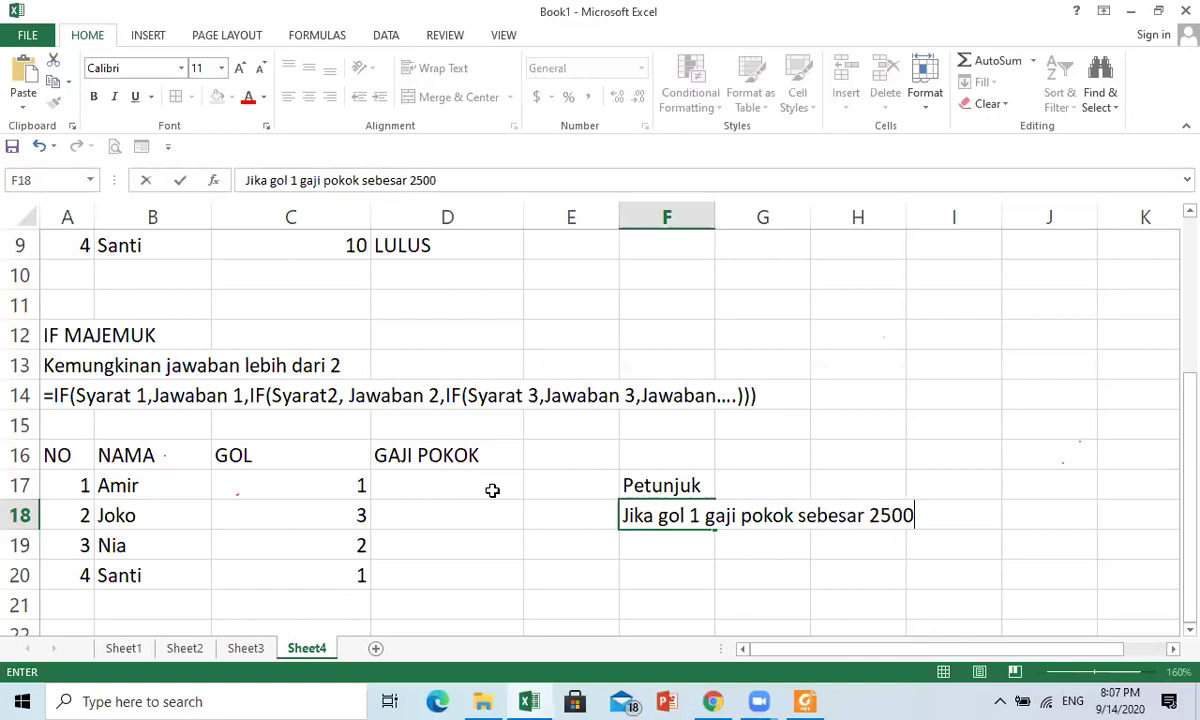
text(0000)
key(Return)
- Enter the second rule "Jika gol 2 gaji pokok sebesar 3000000" in F19
text(Jika)
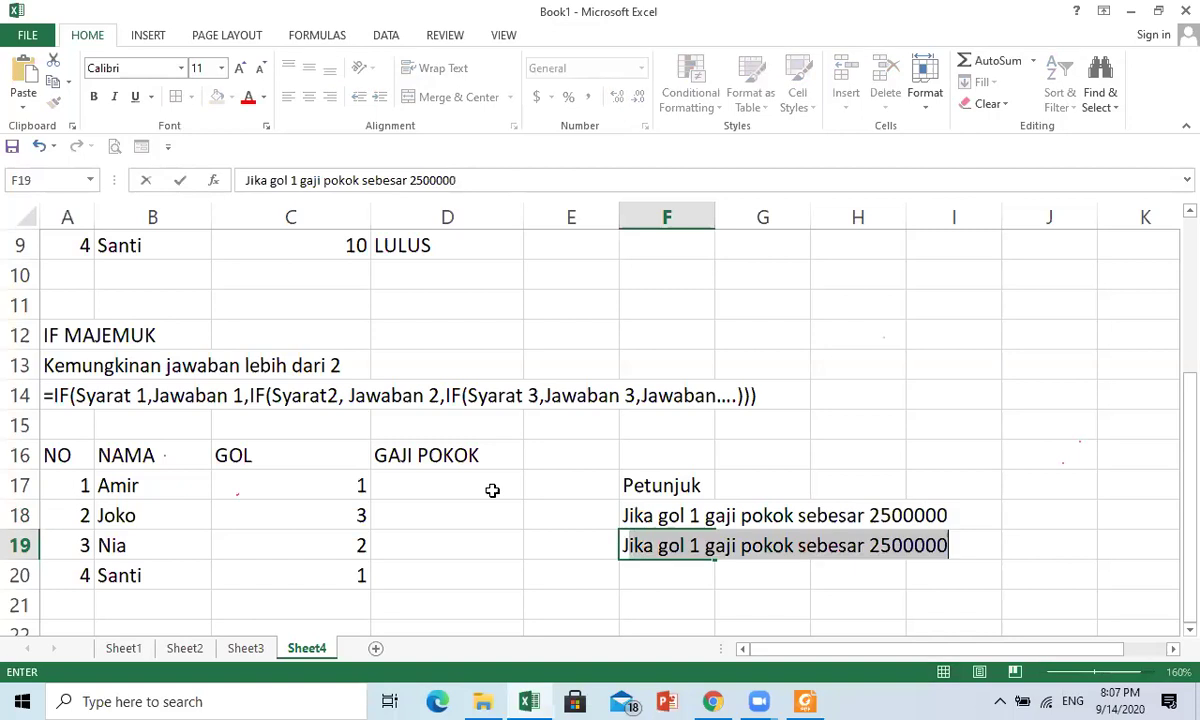
text( gol )
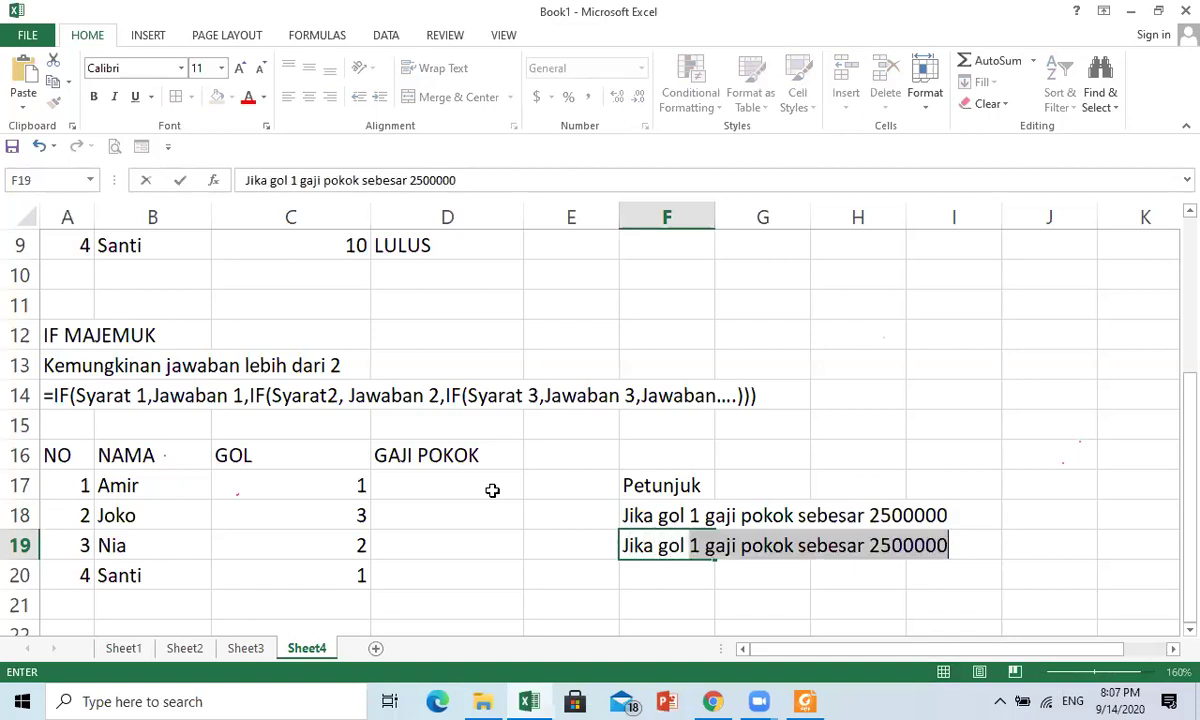
text(2 gaji )
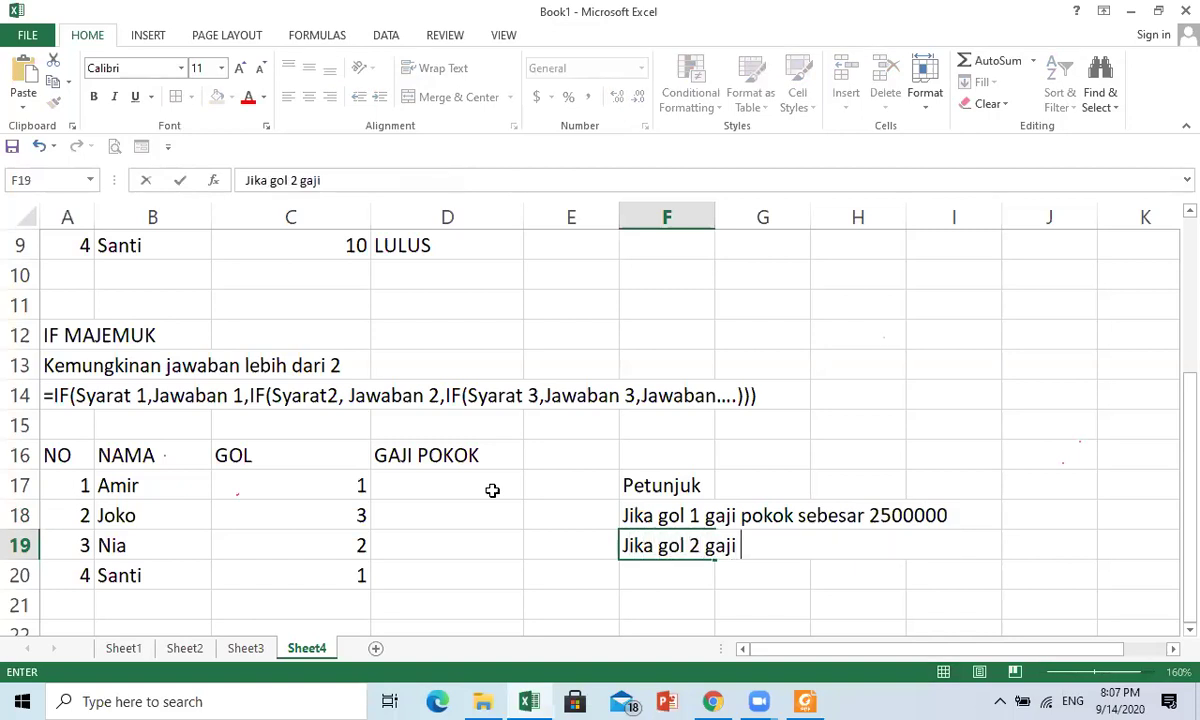
text(pokok seb)
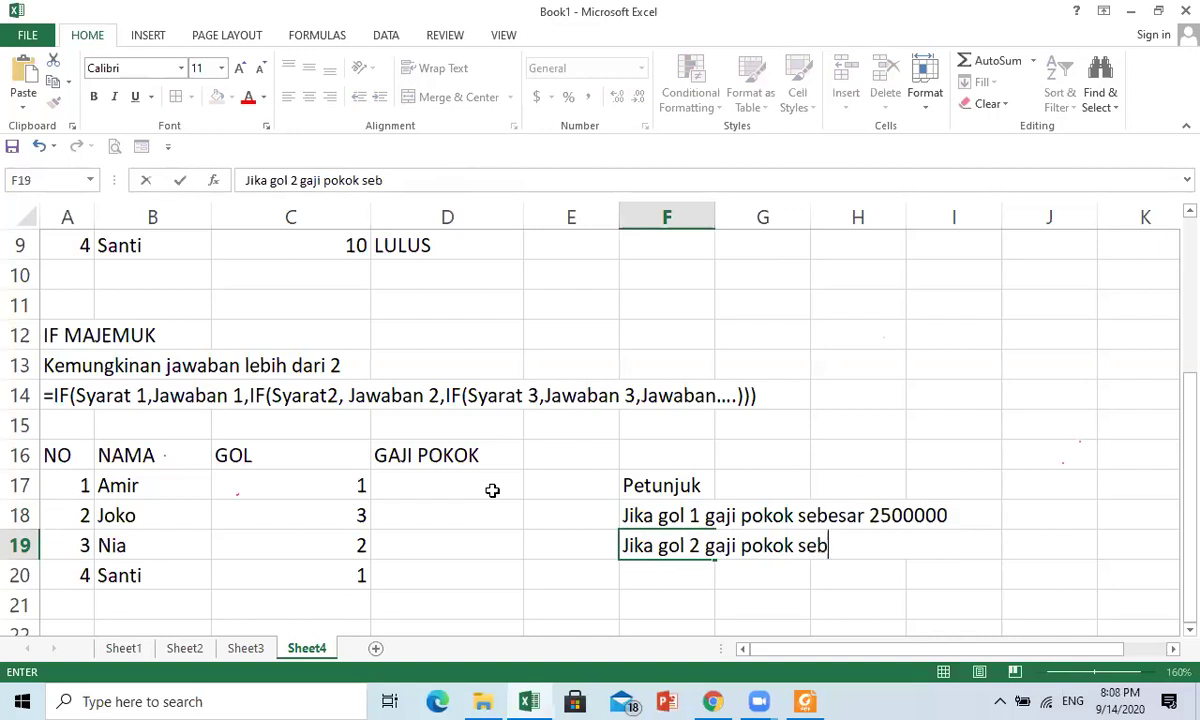
text(esar 30)
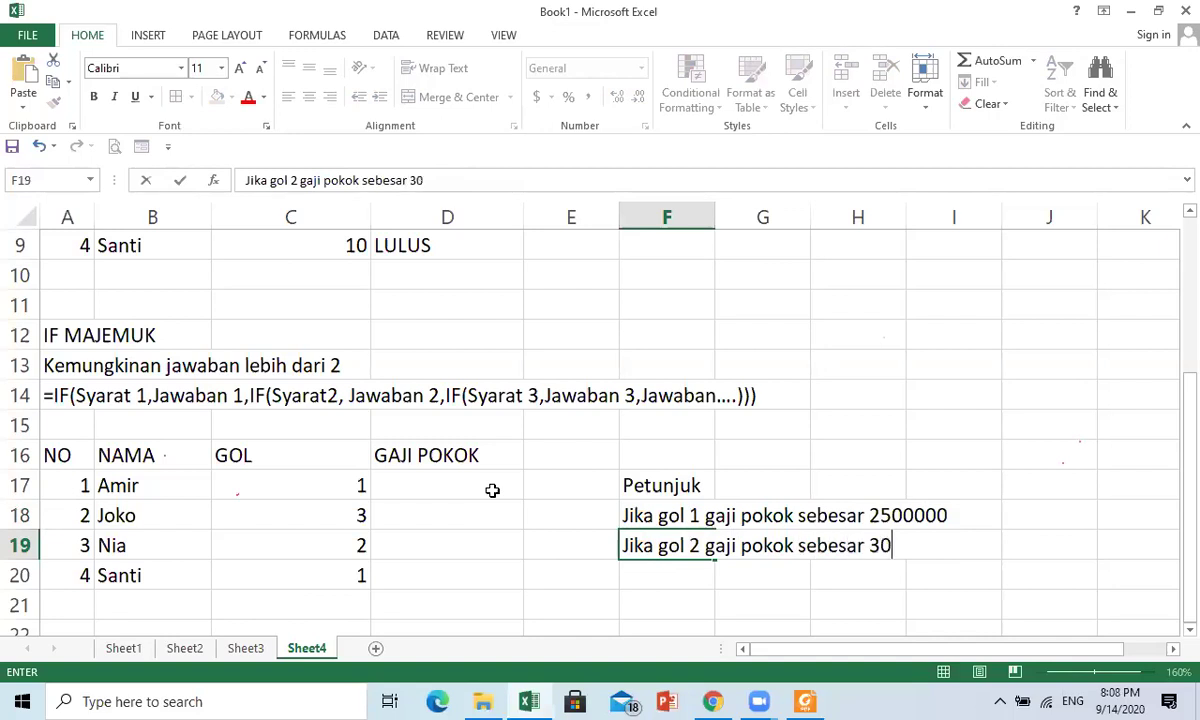
text(00000)
key(Return)
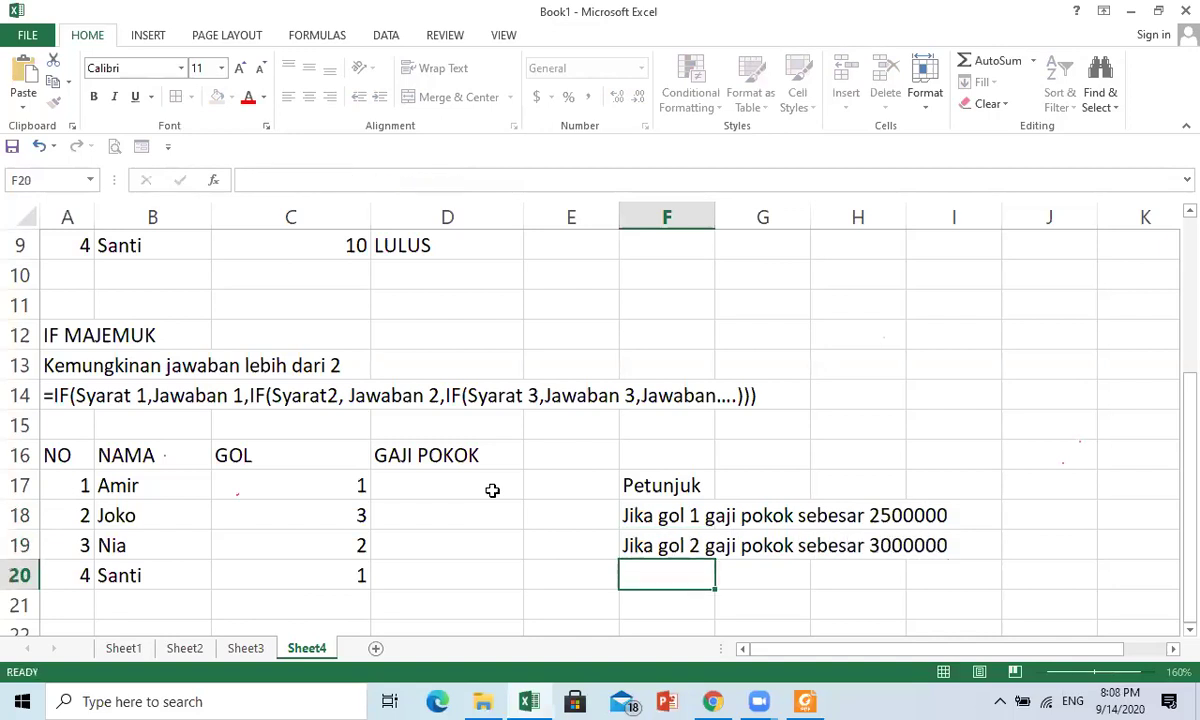
- Enter the third rule "Jika gol 3 gaji pokok sebesar 3500000" in F20
text(Jika gol 3 gaji pokok sebesar )
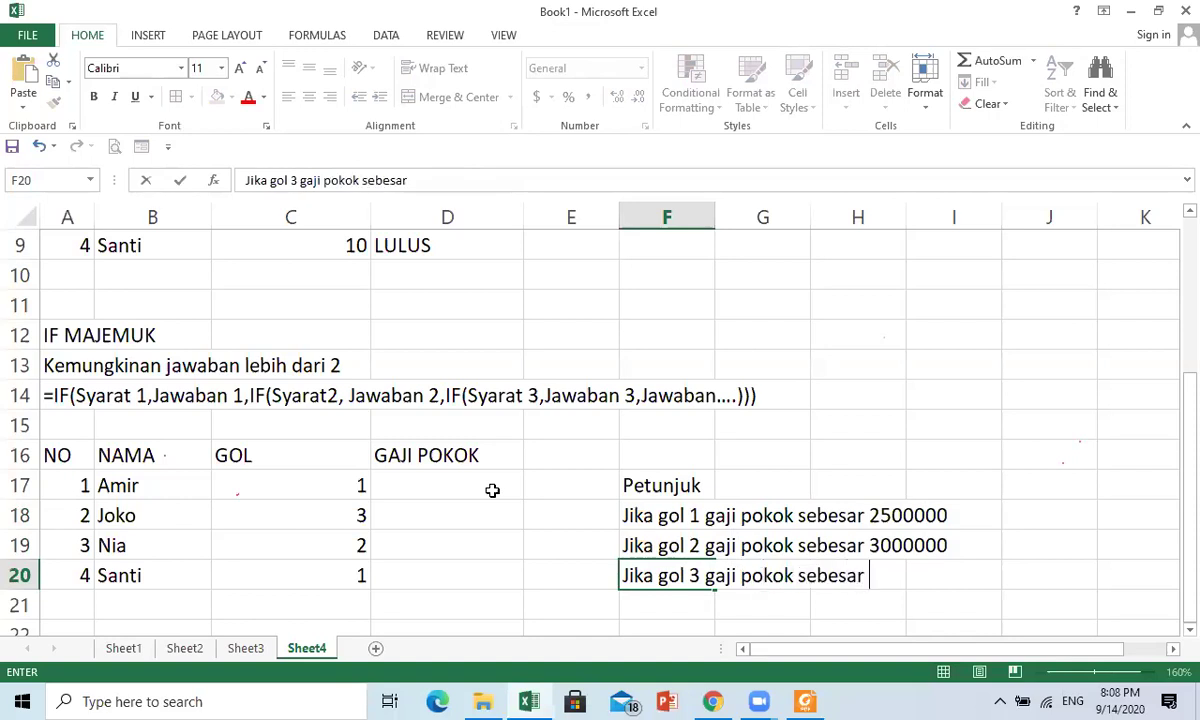
text(3500000)
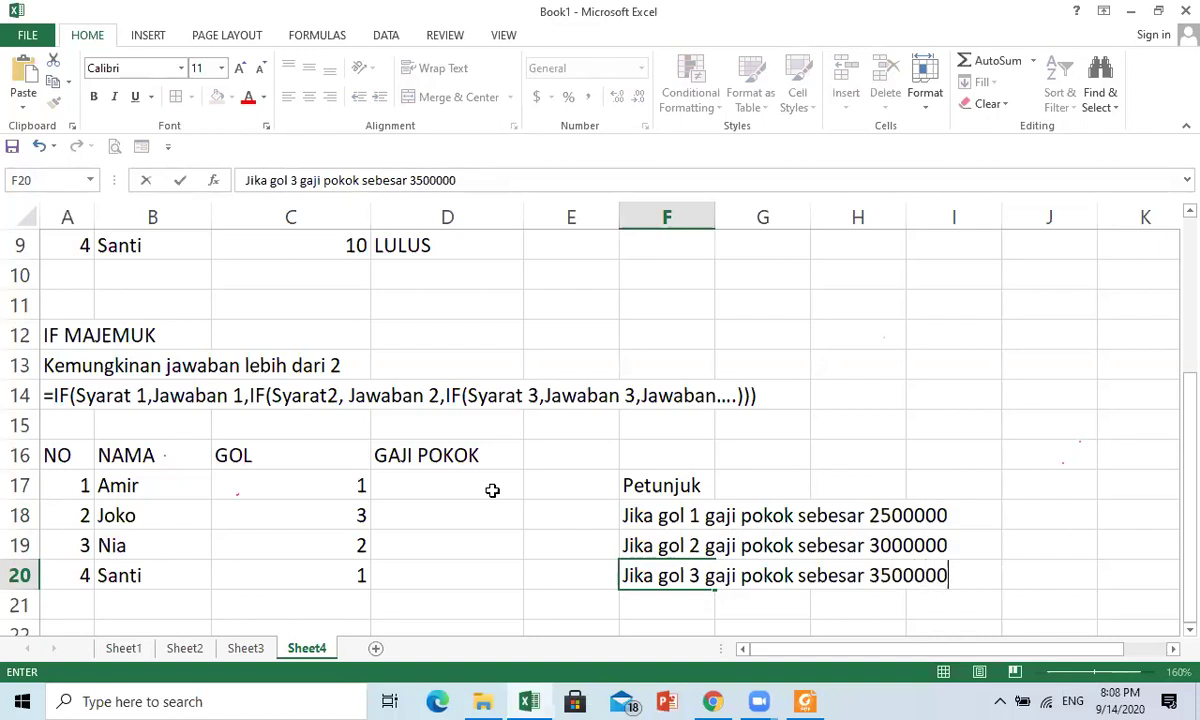
key(Return)
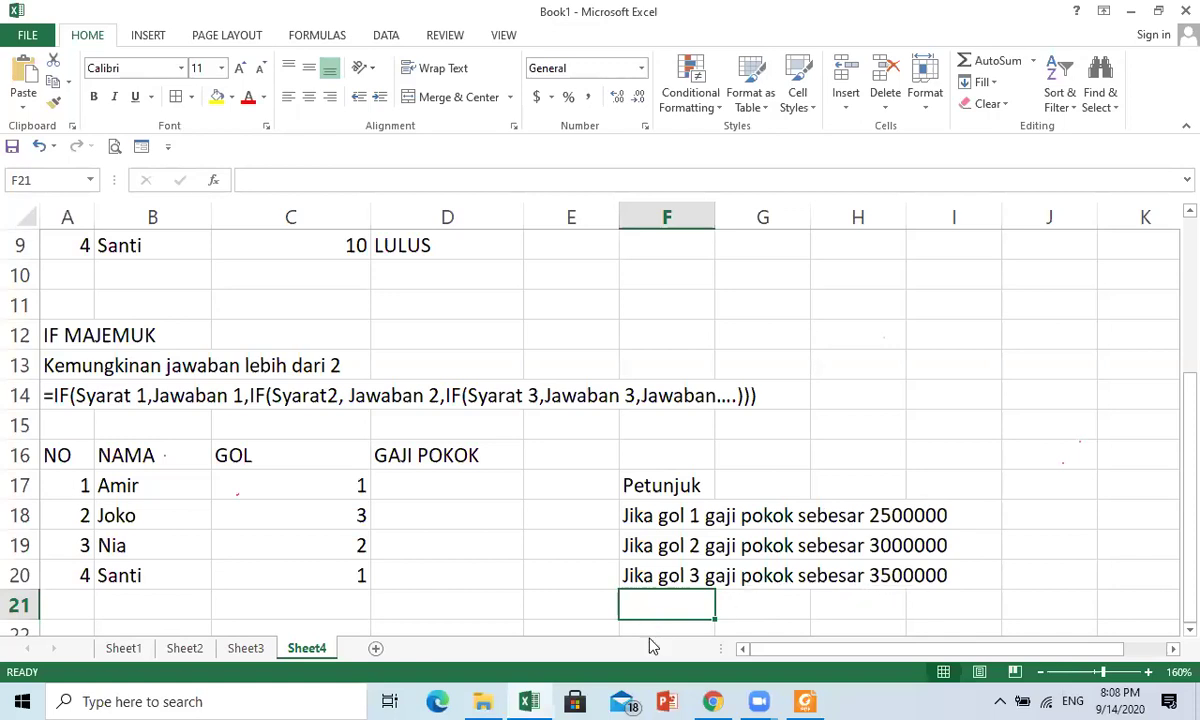
- Begin an IF formula in D17 under GAJI POKOK that returns 2500000 when C17=1
click(467, 484)
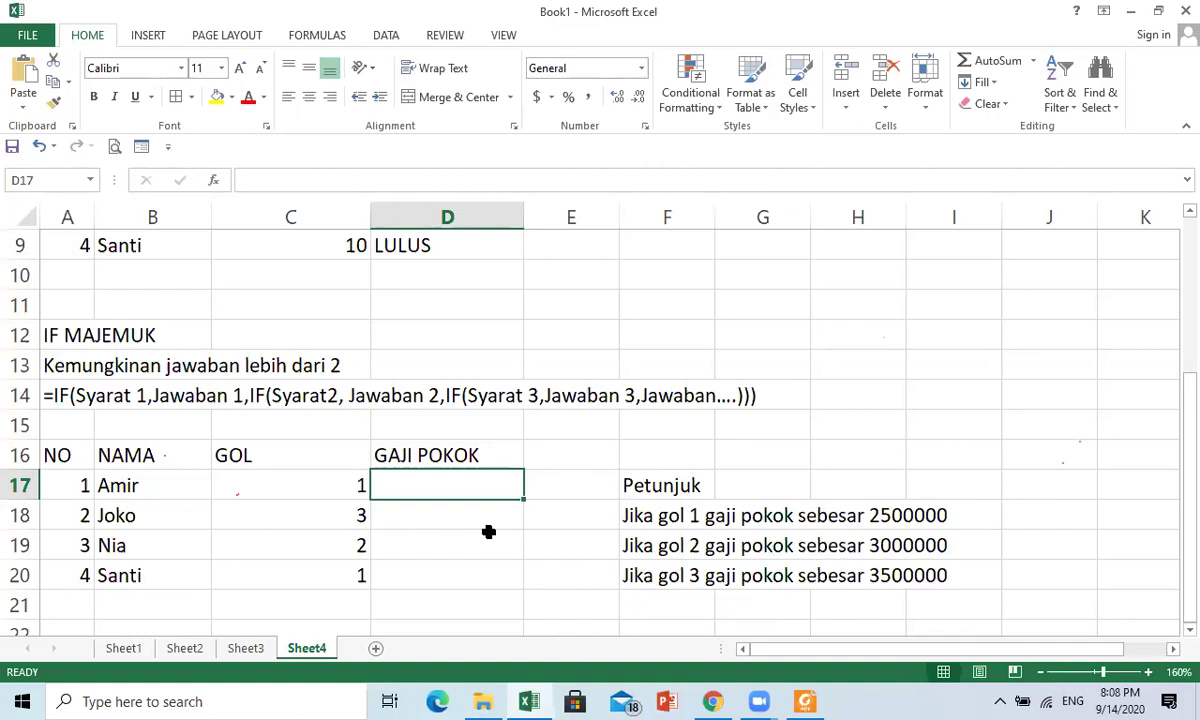
text(=)
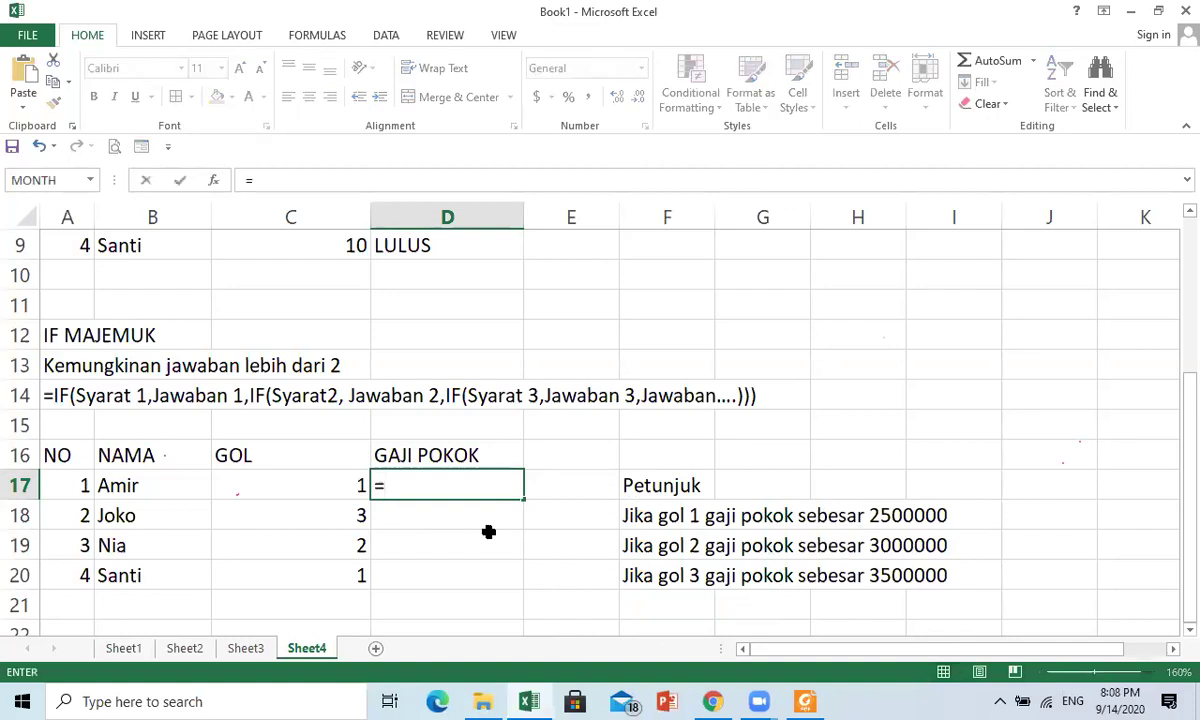
text(if()
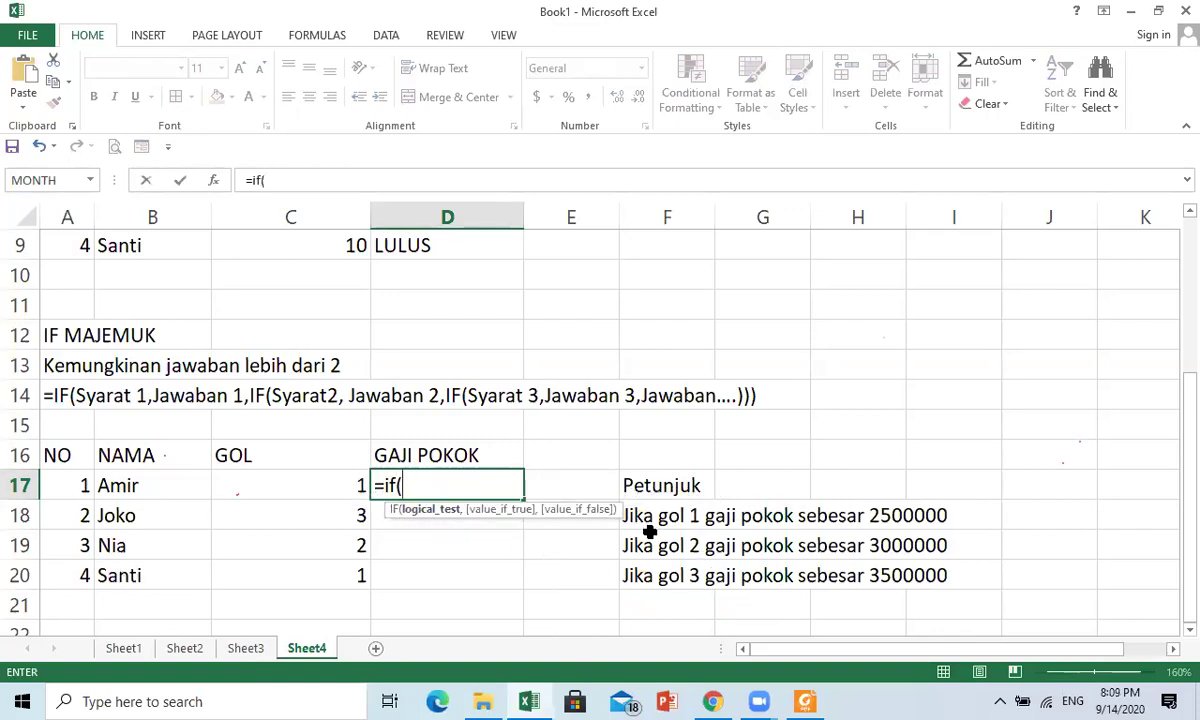
click(333, 488)
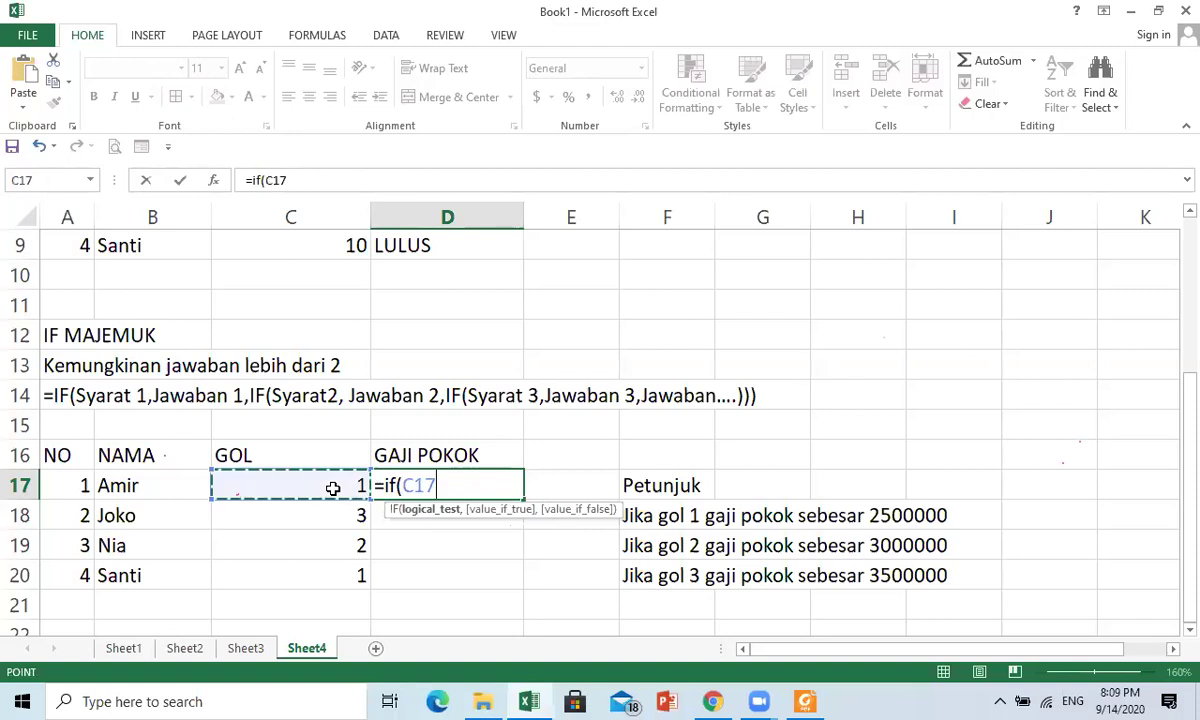
text(=1)
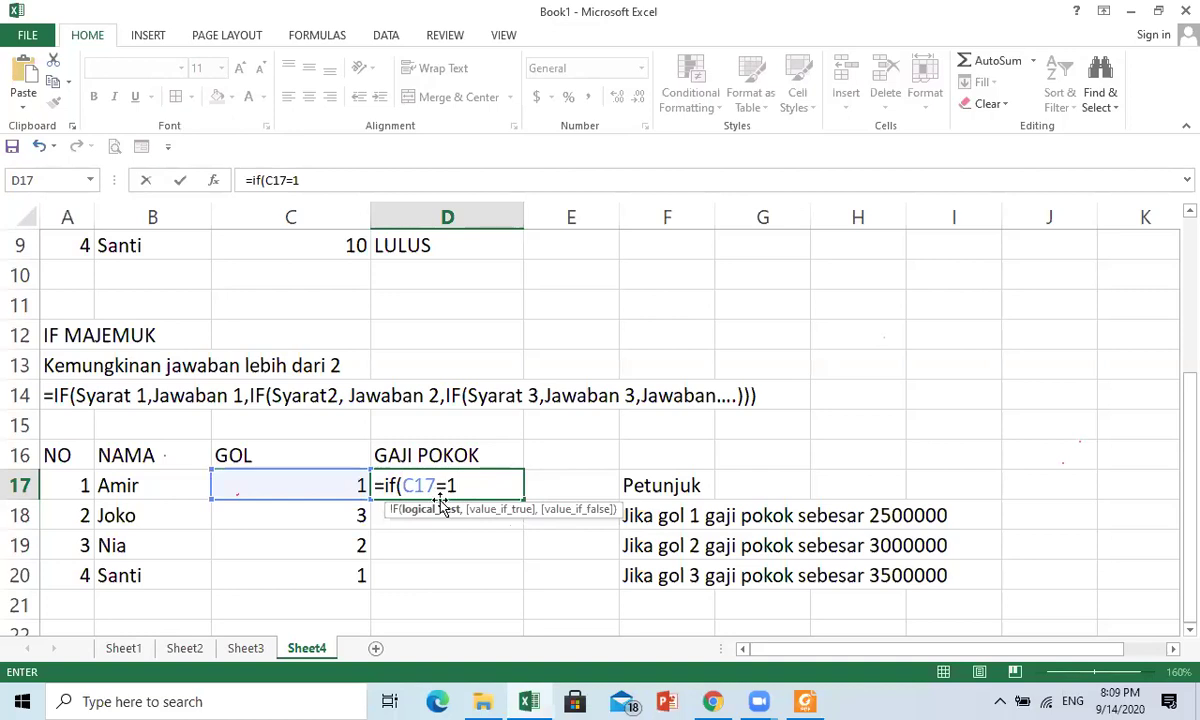
text(,)
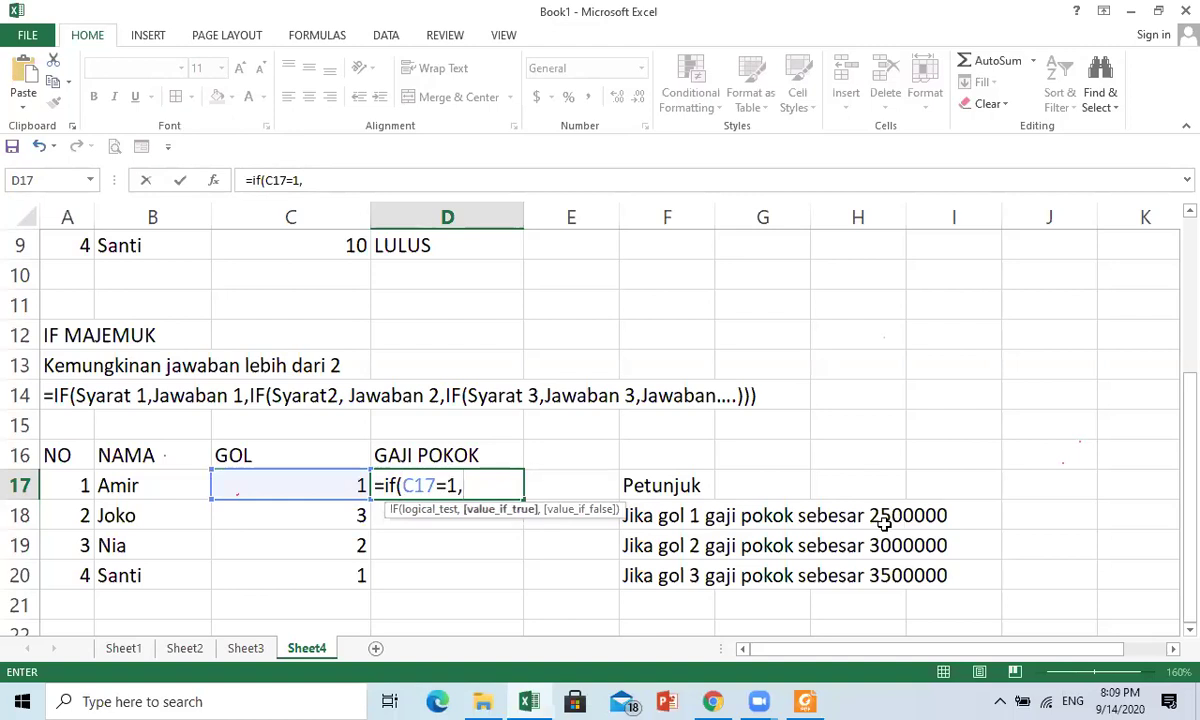
text(2500)
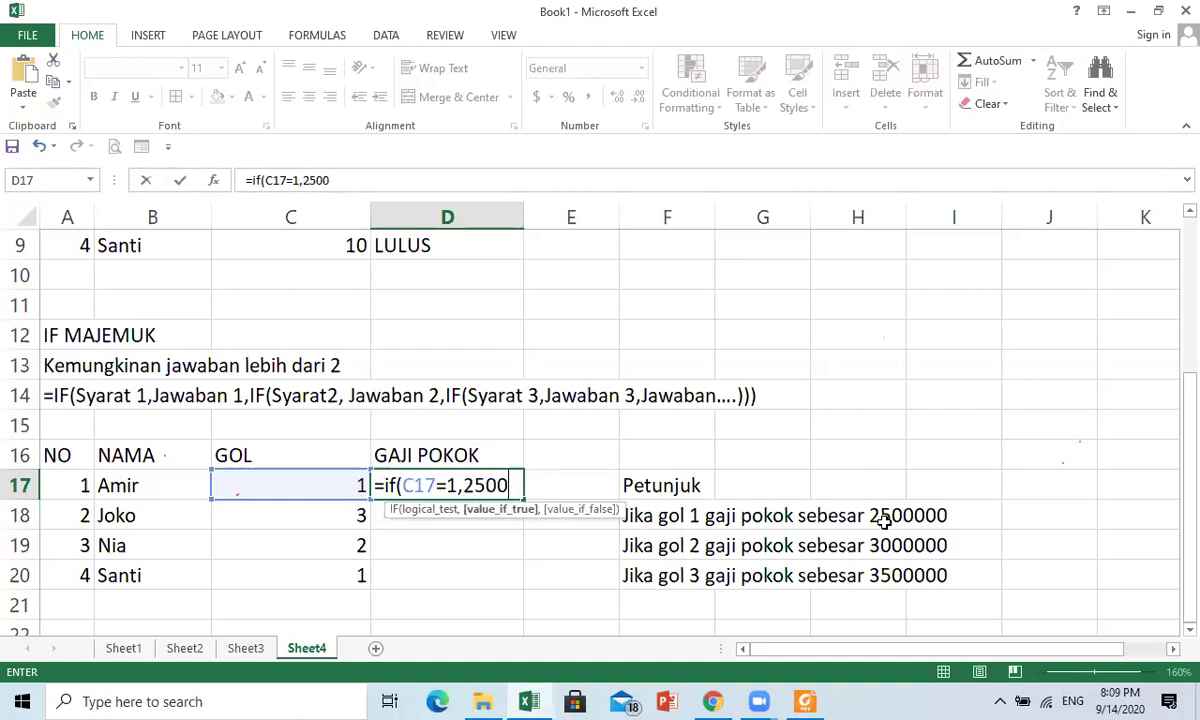
text(000)
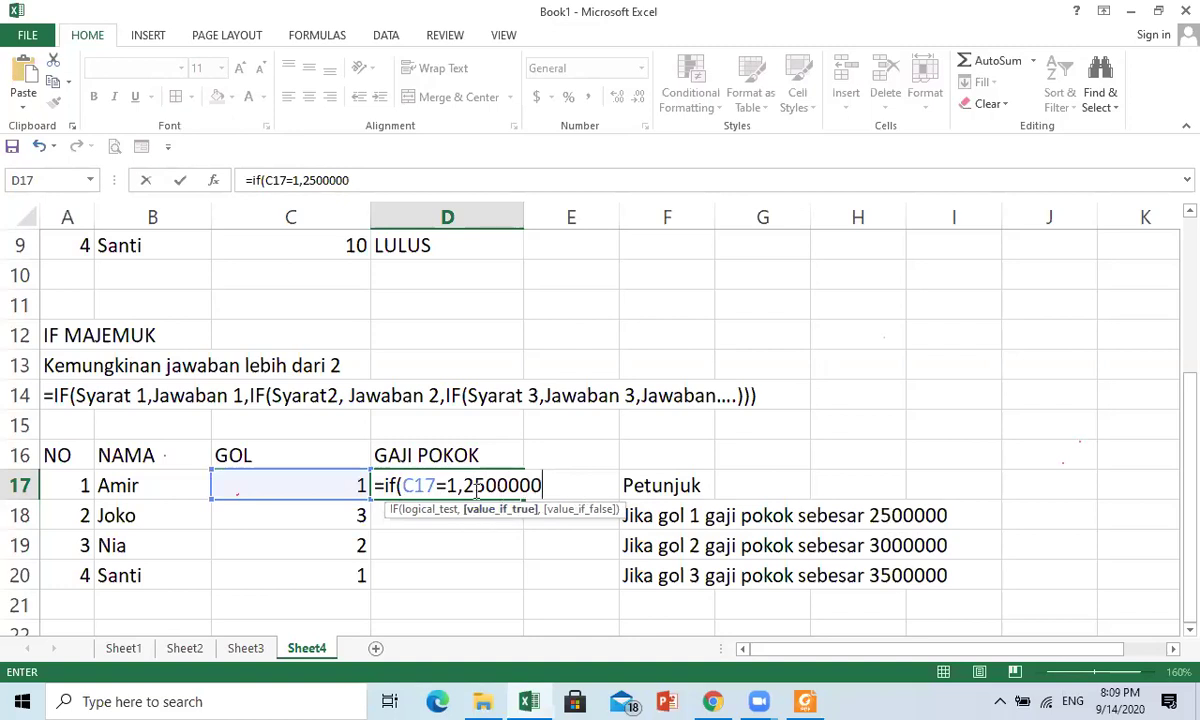
- Complete the D17 formula with a nested IF that returns 3000000 when C17=2 and otherwise 3500000
text(,if()
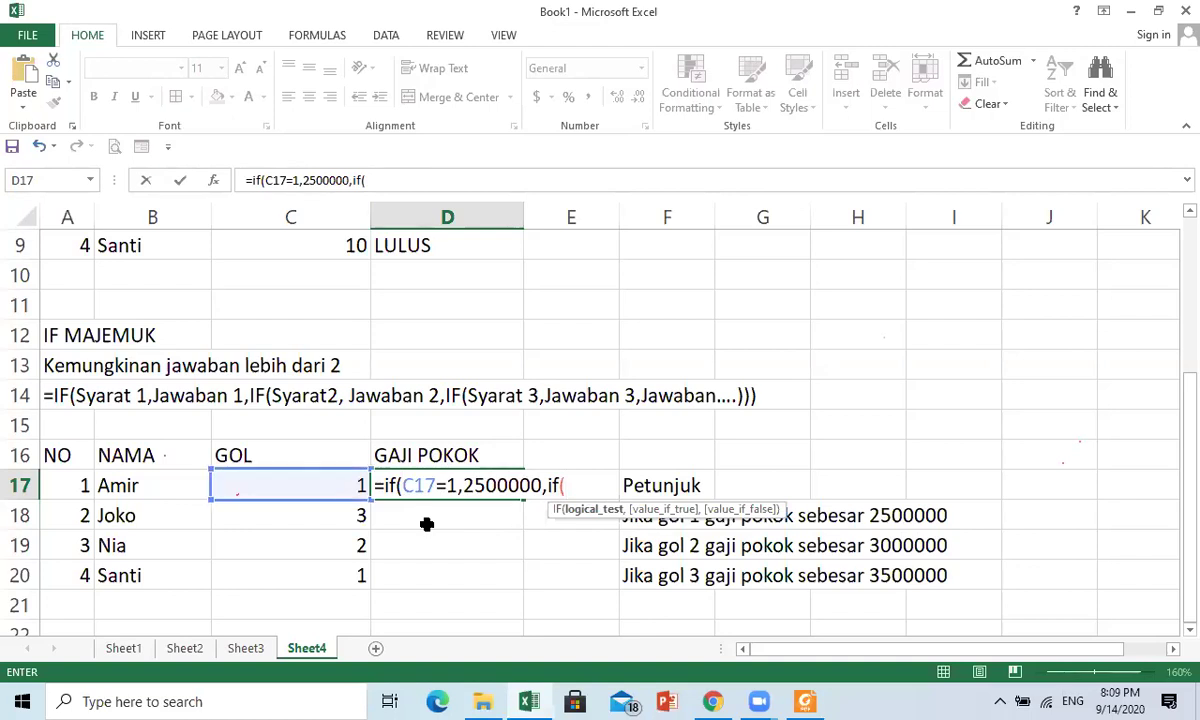
click(312, 484)
text(=2)
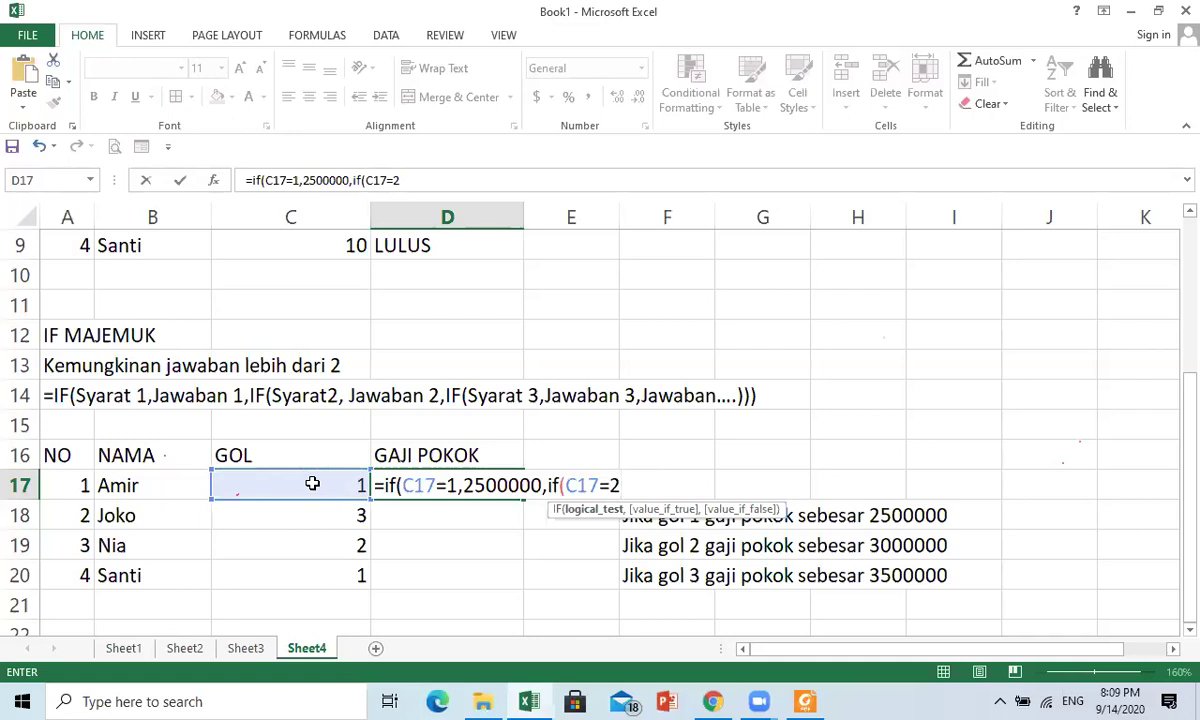
text(,)
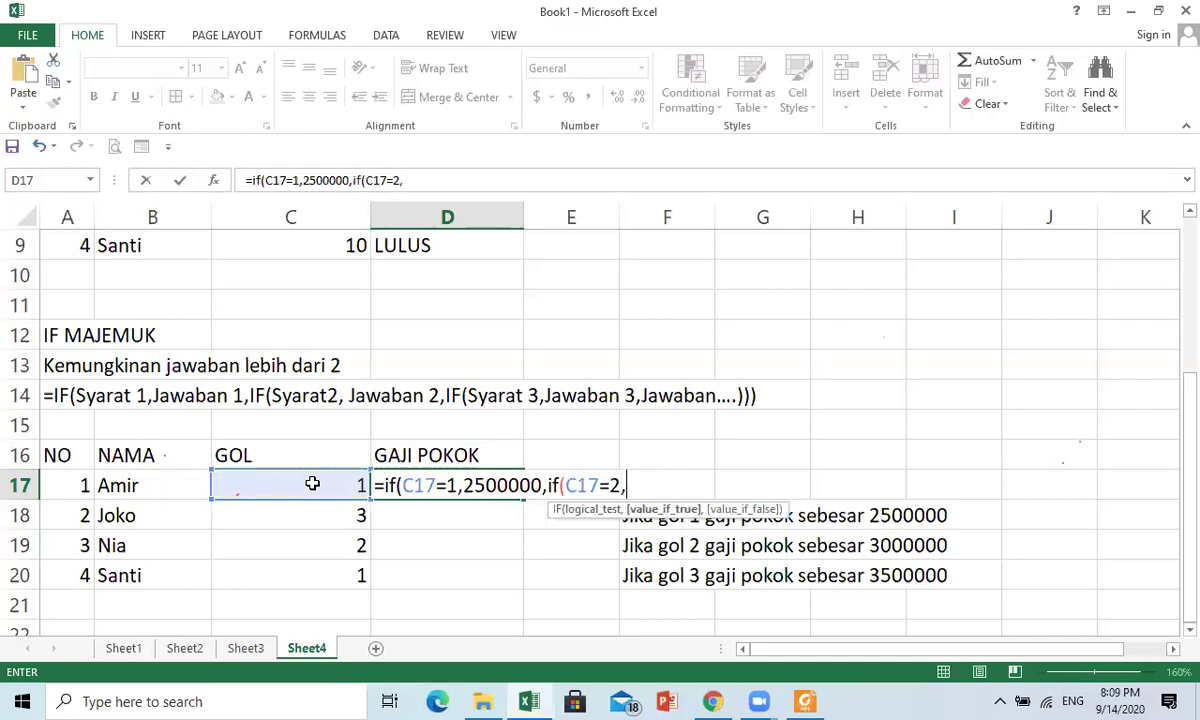
text(3000000)
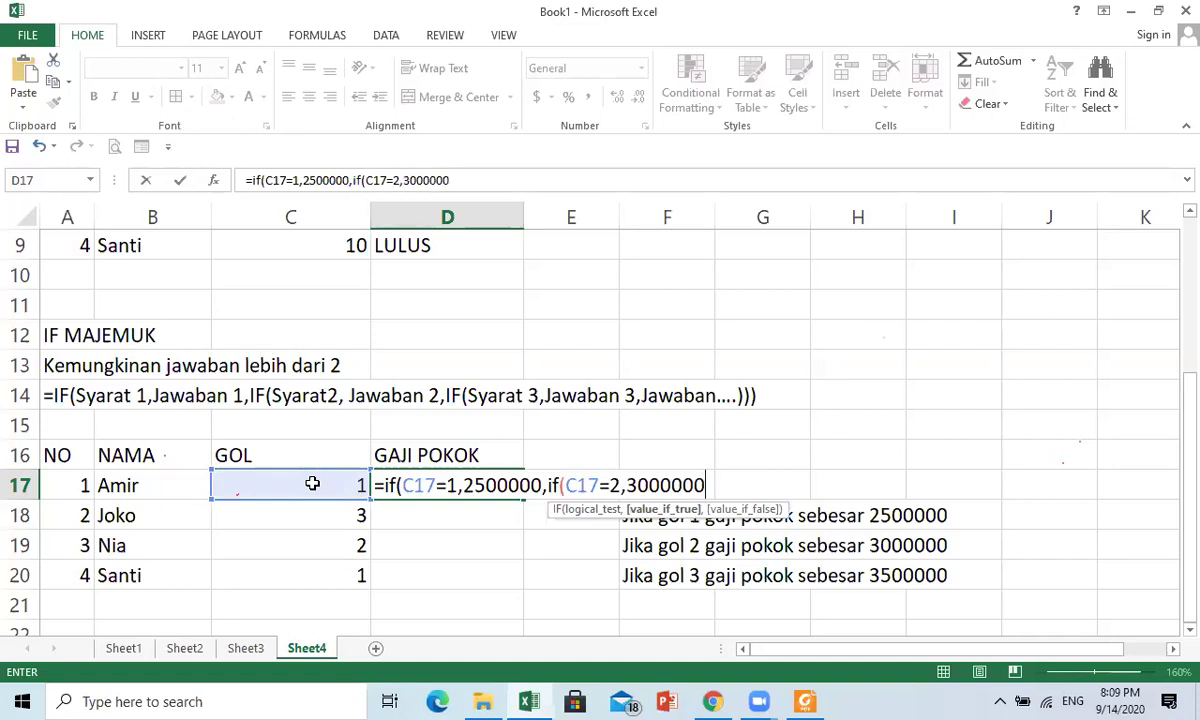
text(,)
text(3)
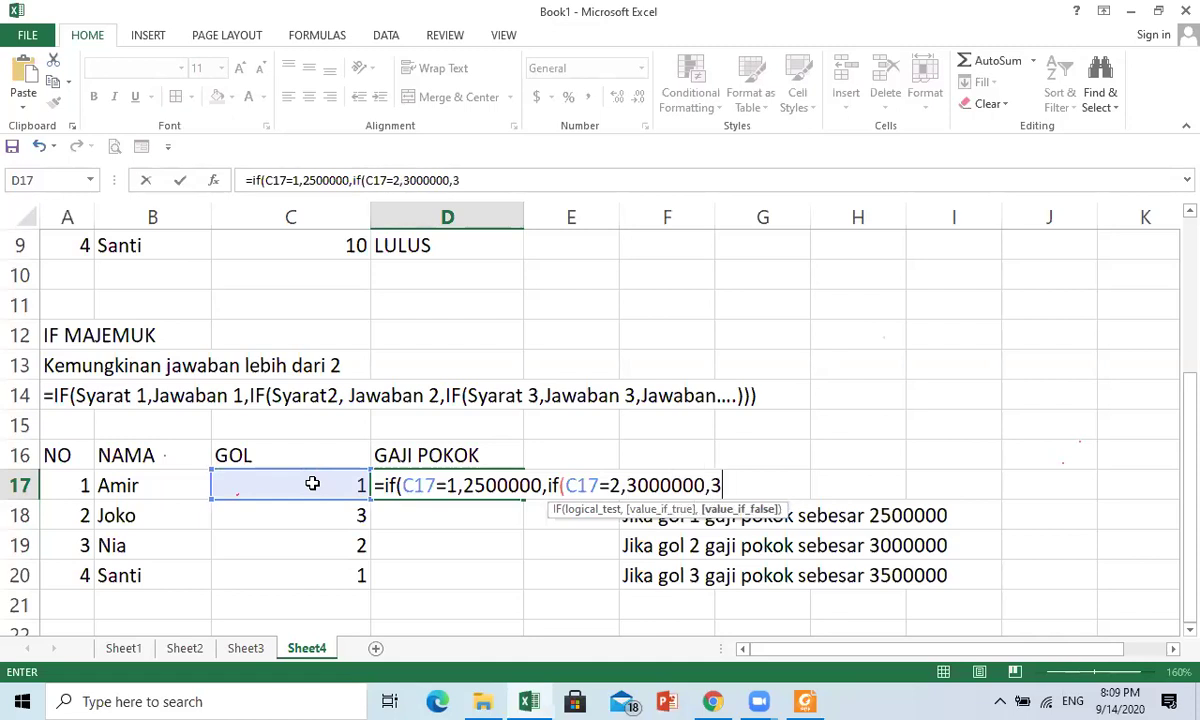
text(500000)
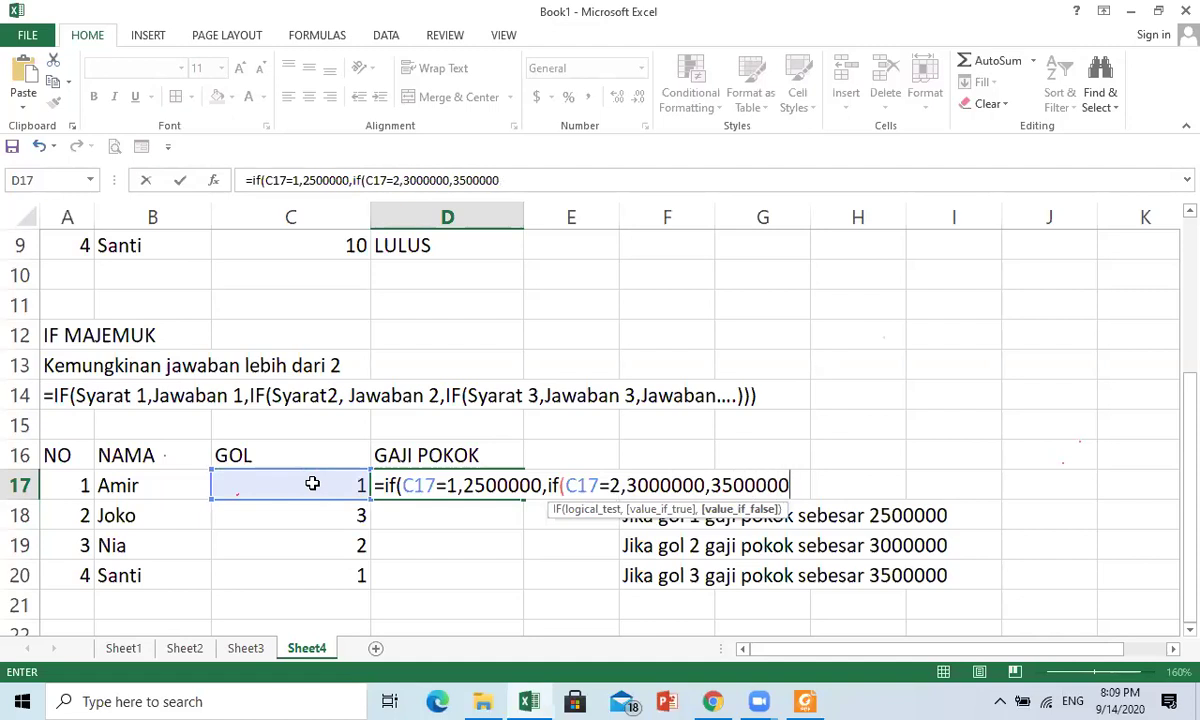
text()))
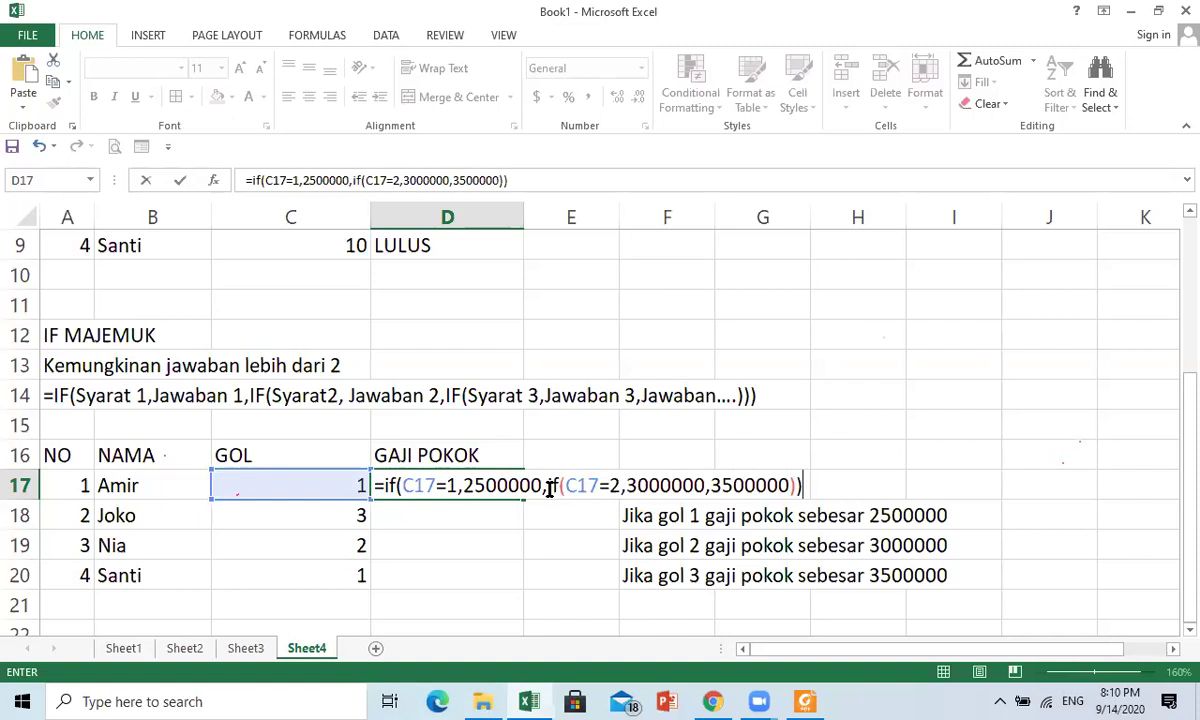
key(Return)
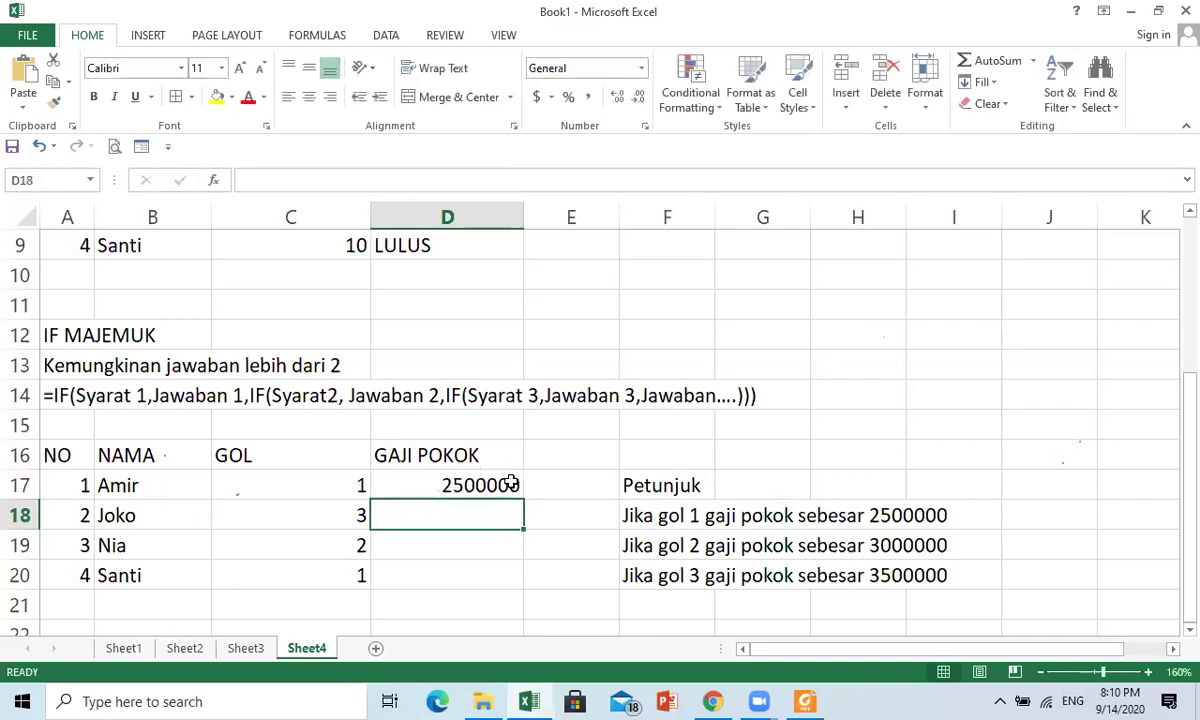
- Copy the GAJI POKOK formula from D17 down through D20
click(511, 484)
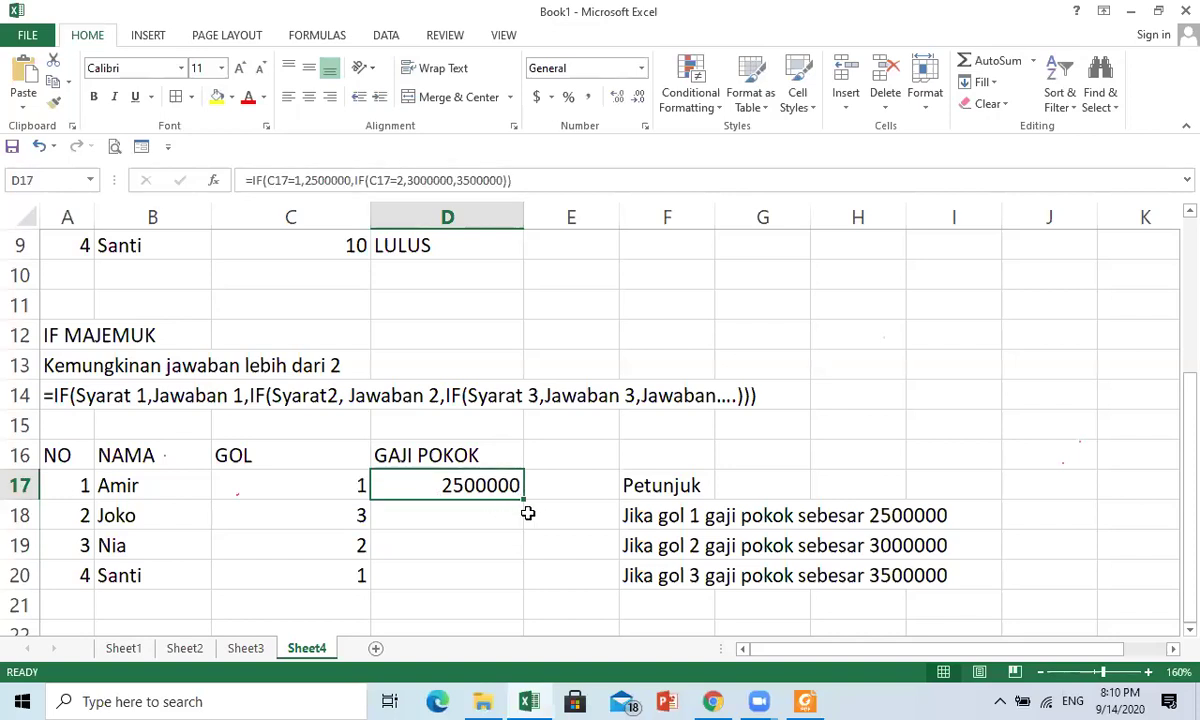
scroll(527, 513, down, 1)
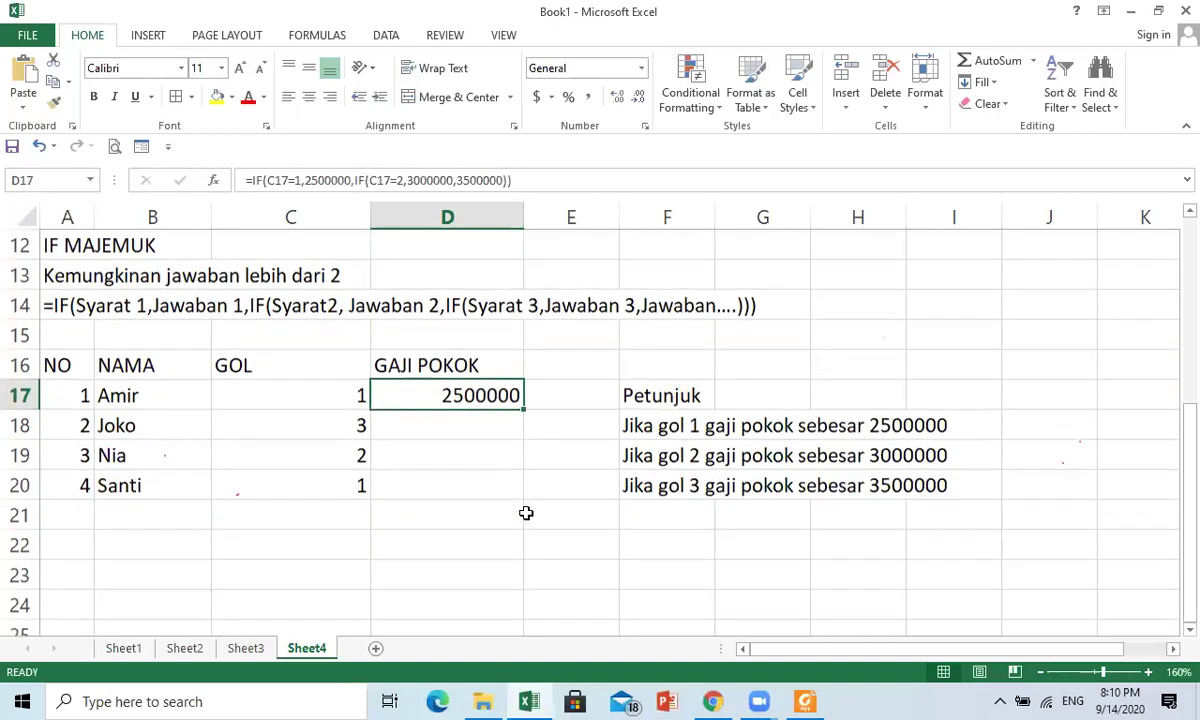
drag(525, 412, 514, 510)
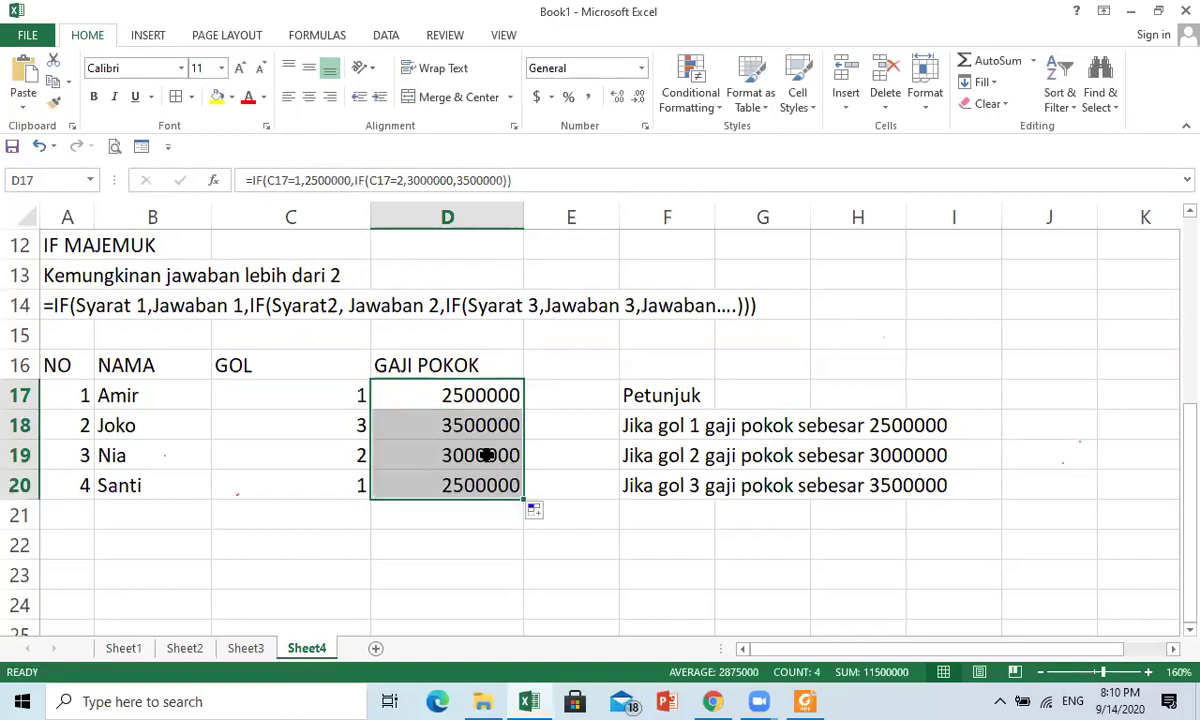
- Change the GOL value in C17 to 2 to test the nested IF formula
click(357, 396)
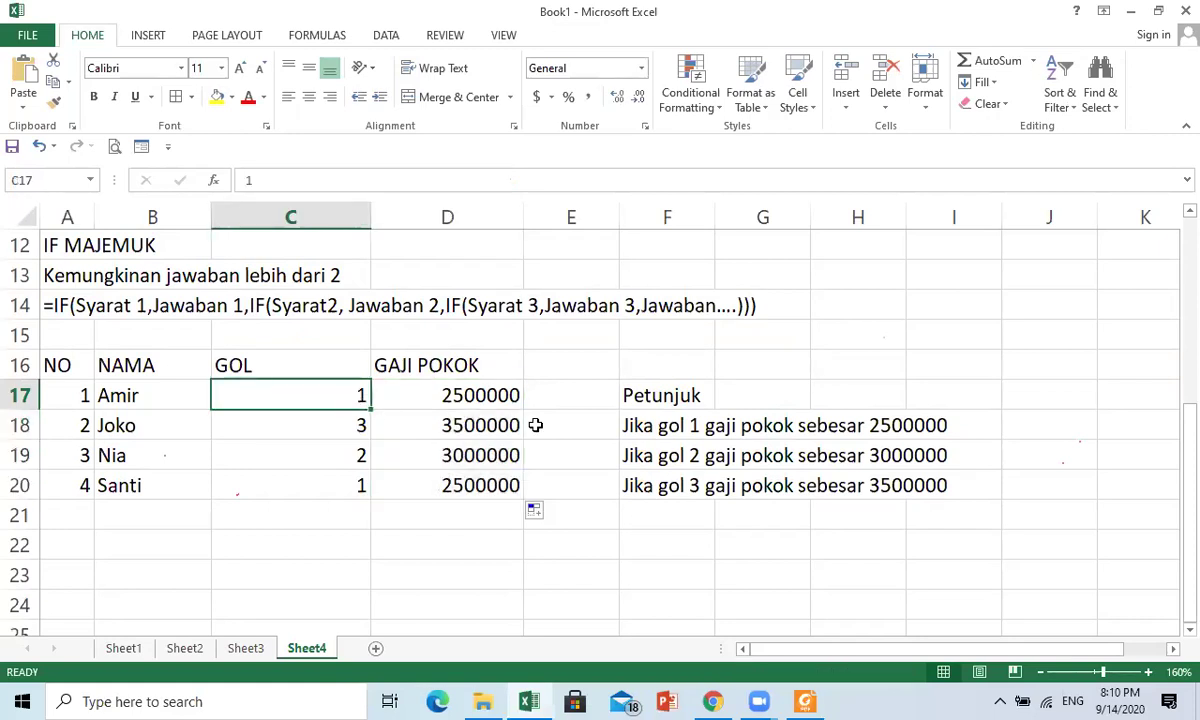
text(2)
key(Return)
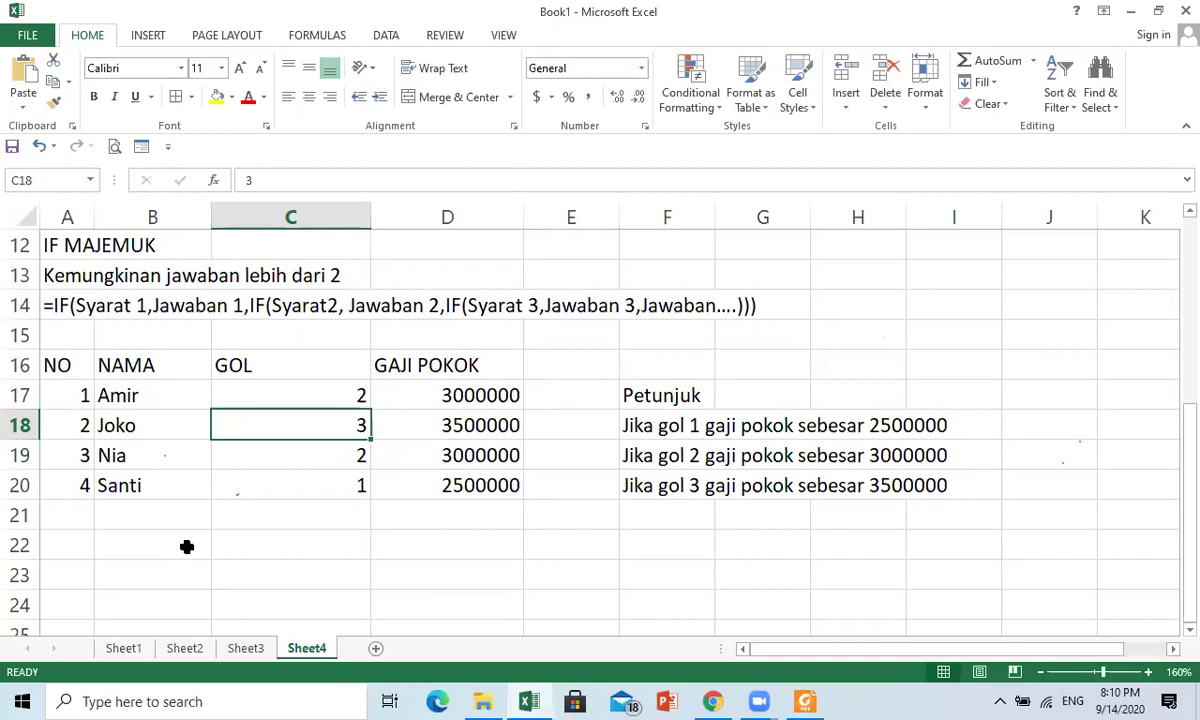
- Enter the section heading IF AND in A23, below the IF MAJEMUK table
click(74, 552)
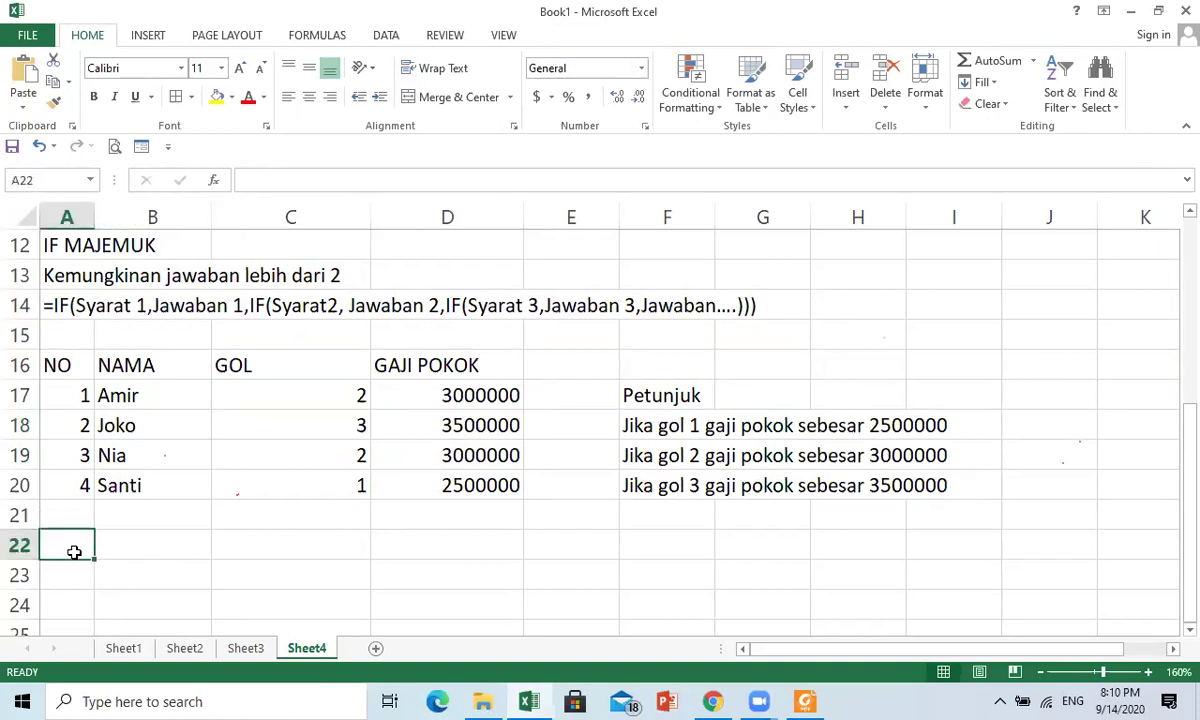
scroll(74, 552, down, 1)
scroll(74, 552, down, 1)
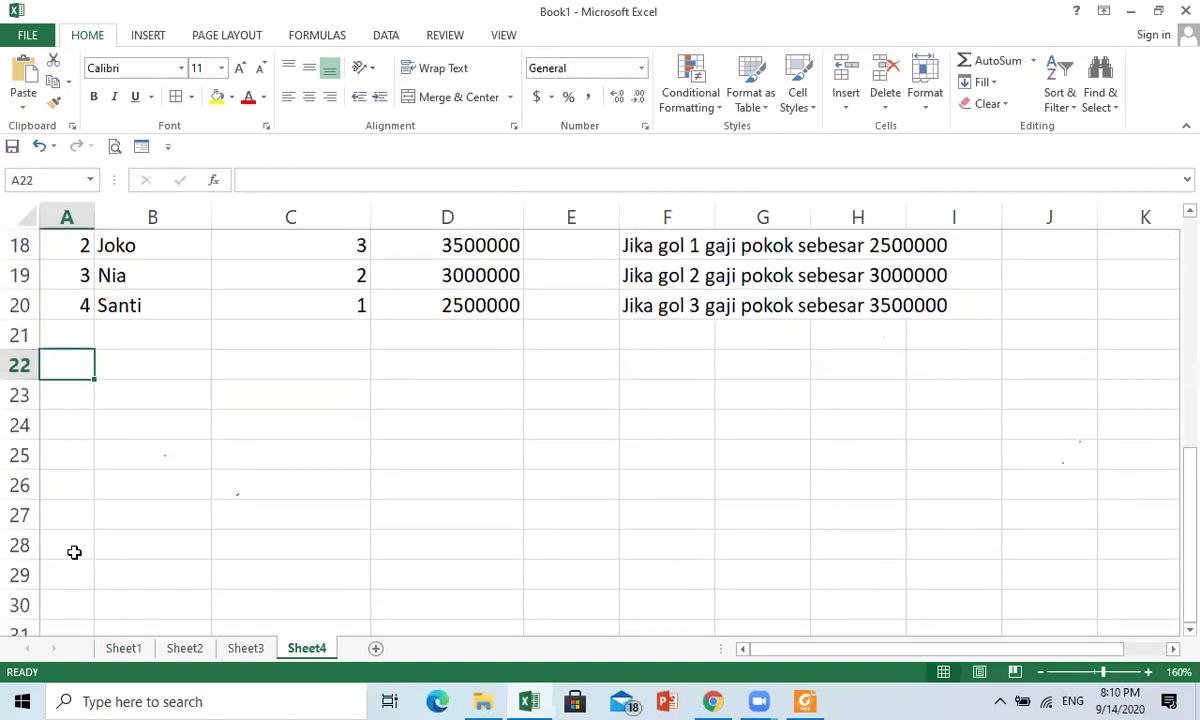
key(Return)
text(IF AN)
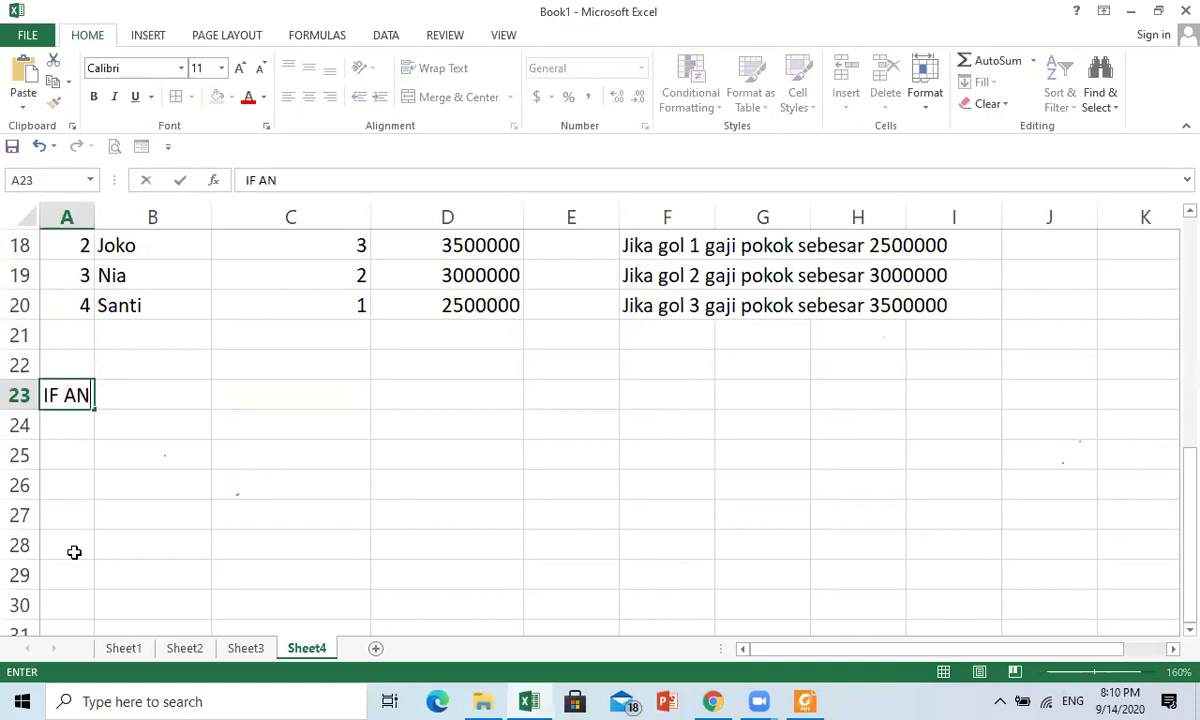
text(D)
key(Return)
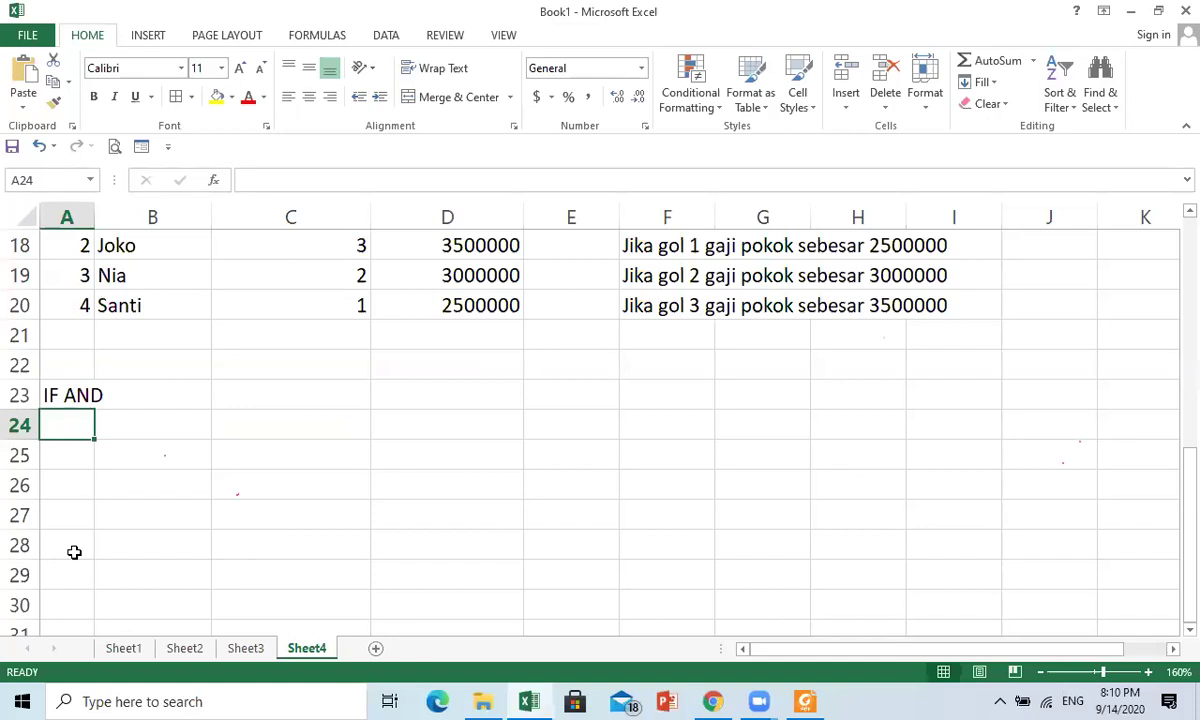
- Enter the note "syarat lebih dari 1" in A24 under the IF AND heading
text(syarat )
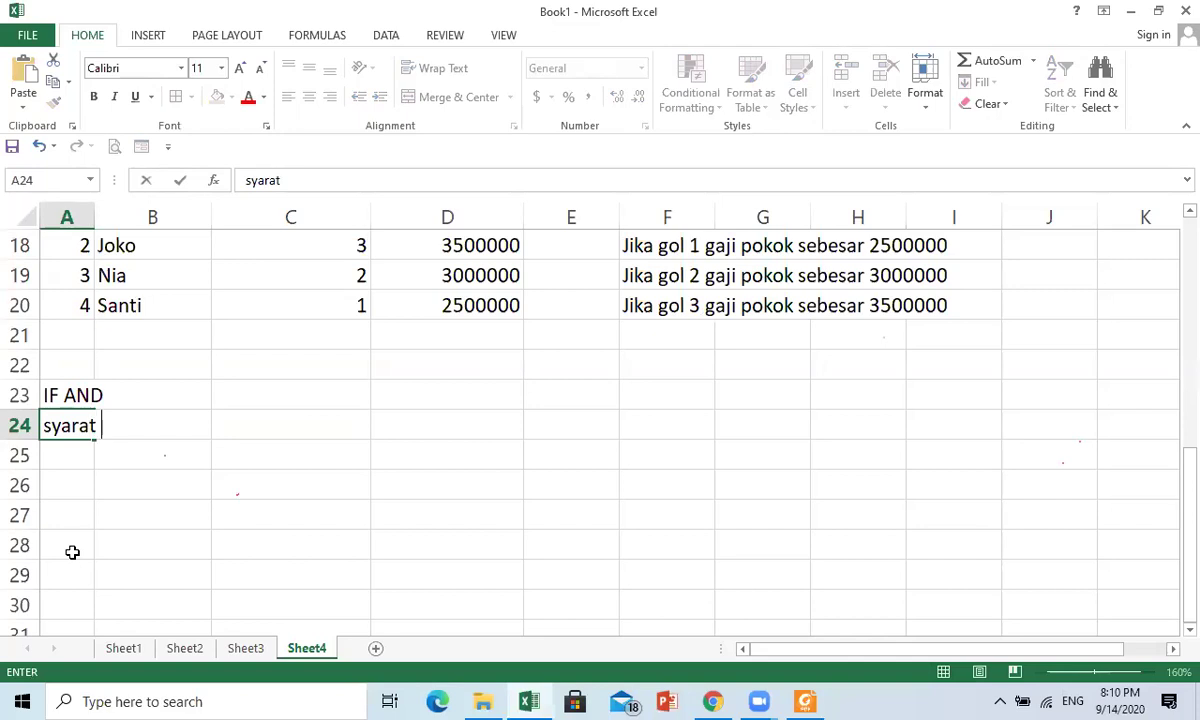
text(lebih dari )
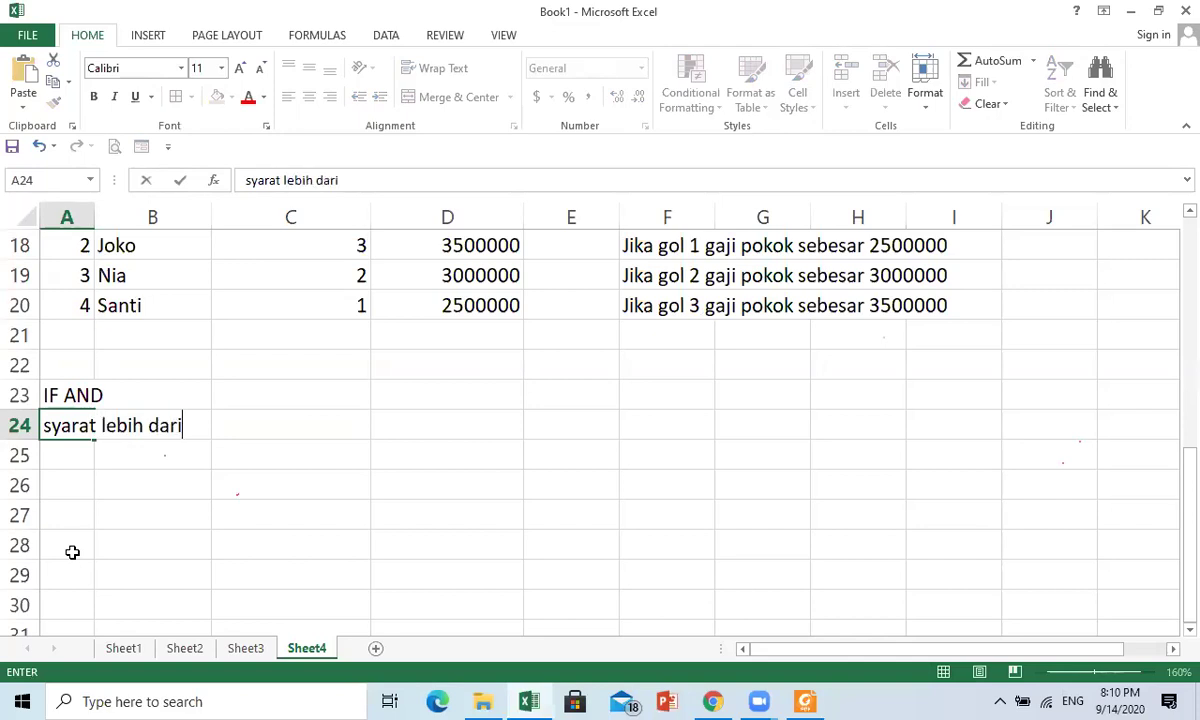
text(1)
key(Return)
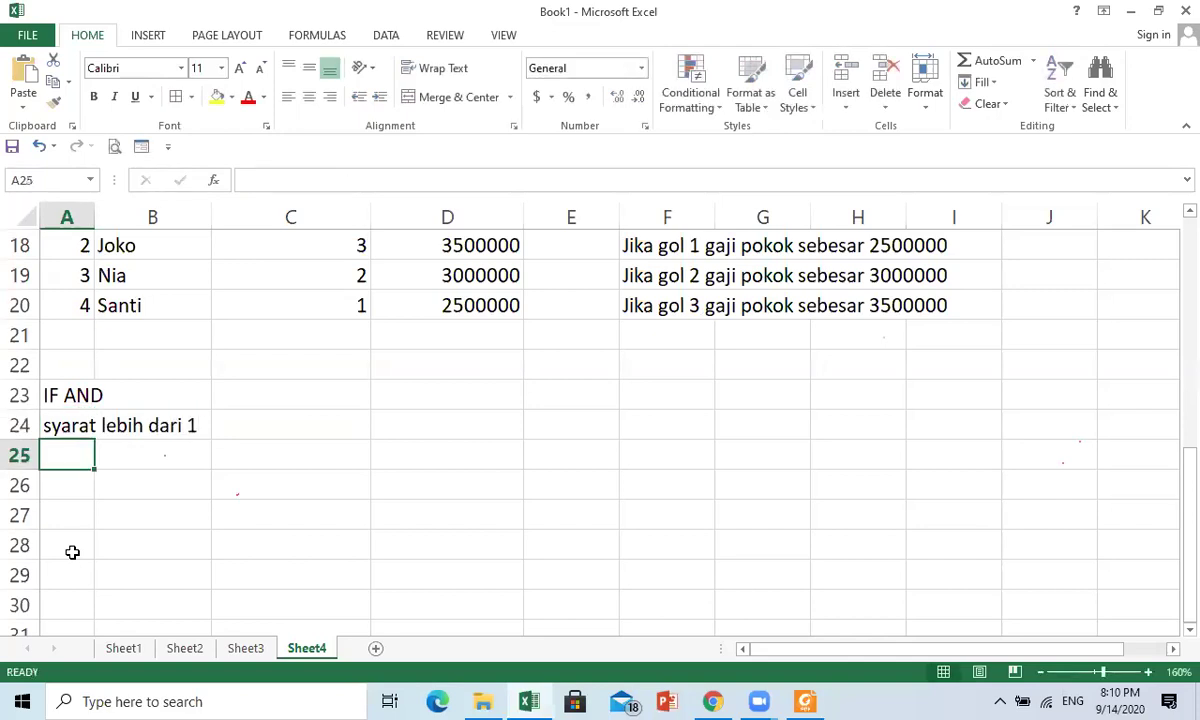
- Start a syntax line in A25 as plain text, beginning with '=IF(Syarat 1
key(Up)
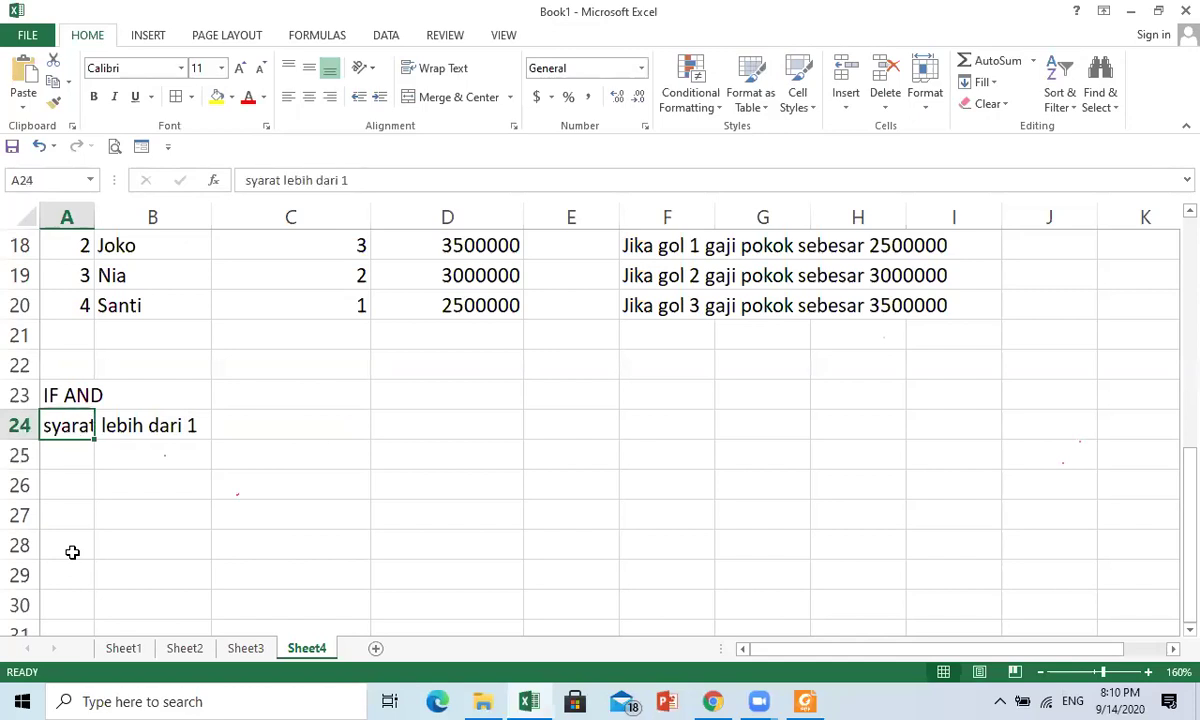
key(Down)
key(Down)
key(Up)
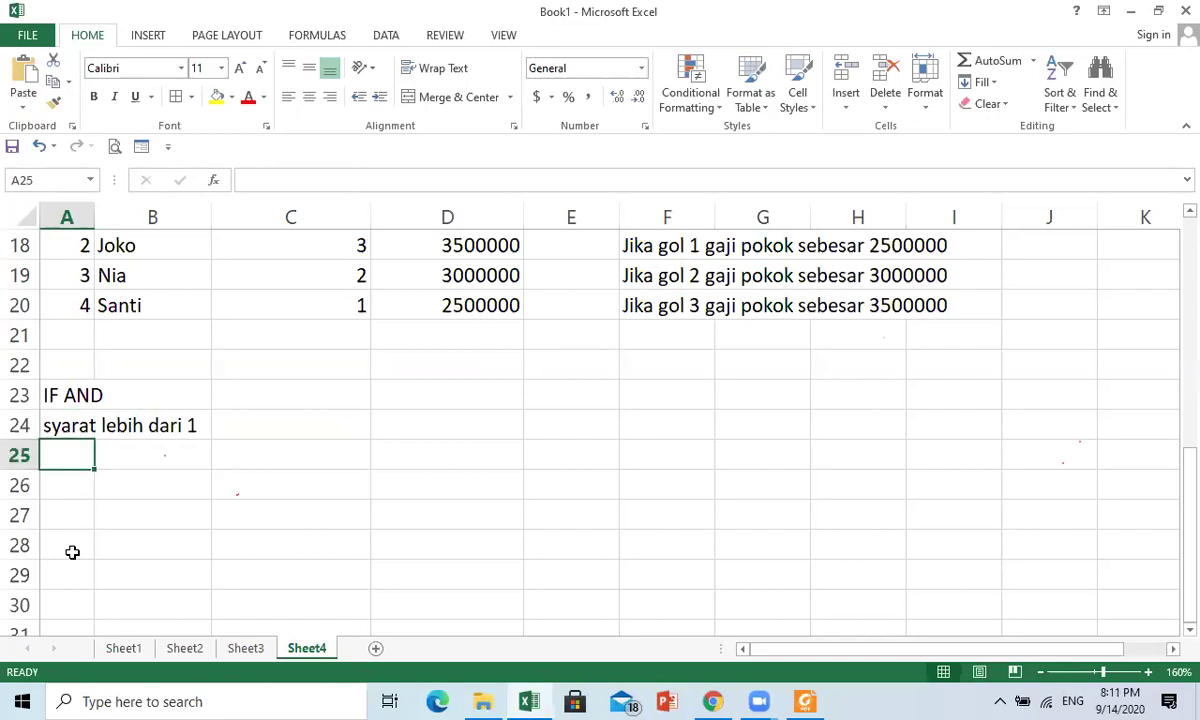
text('=)
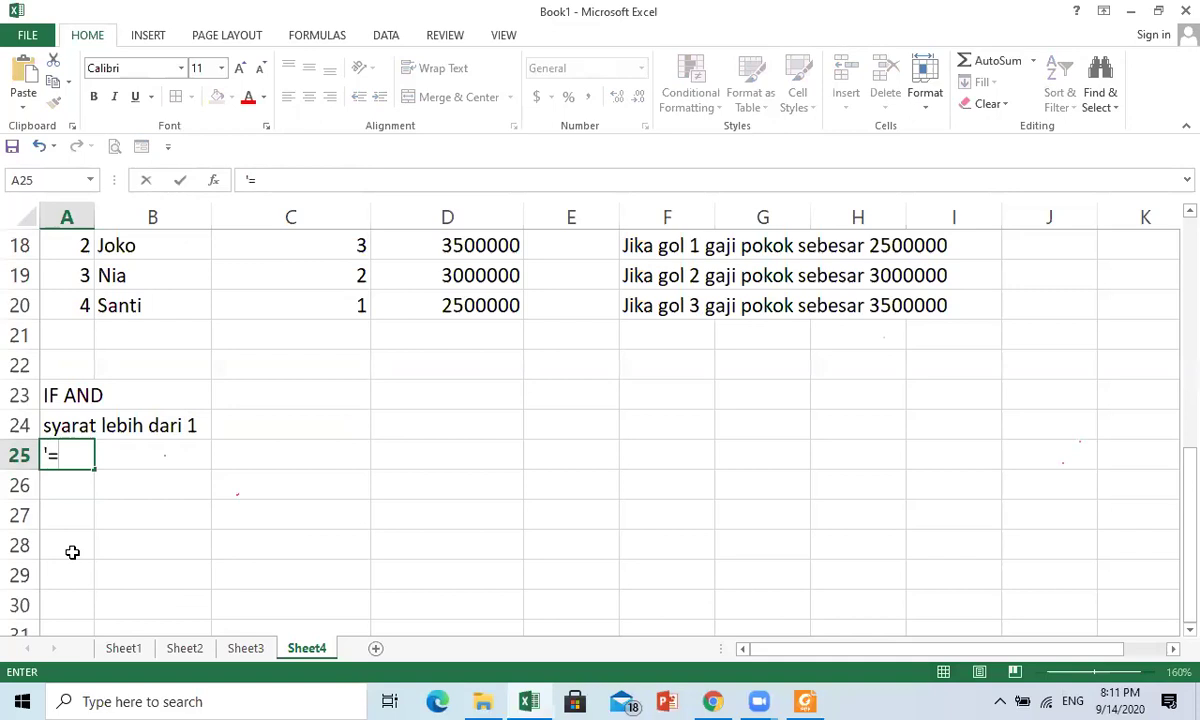
text(IF(Syarat 1)
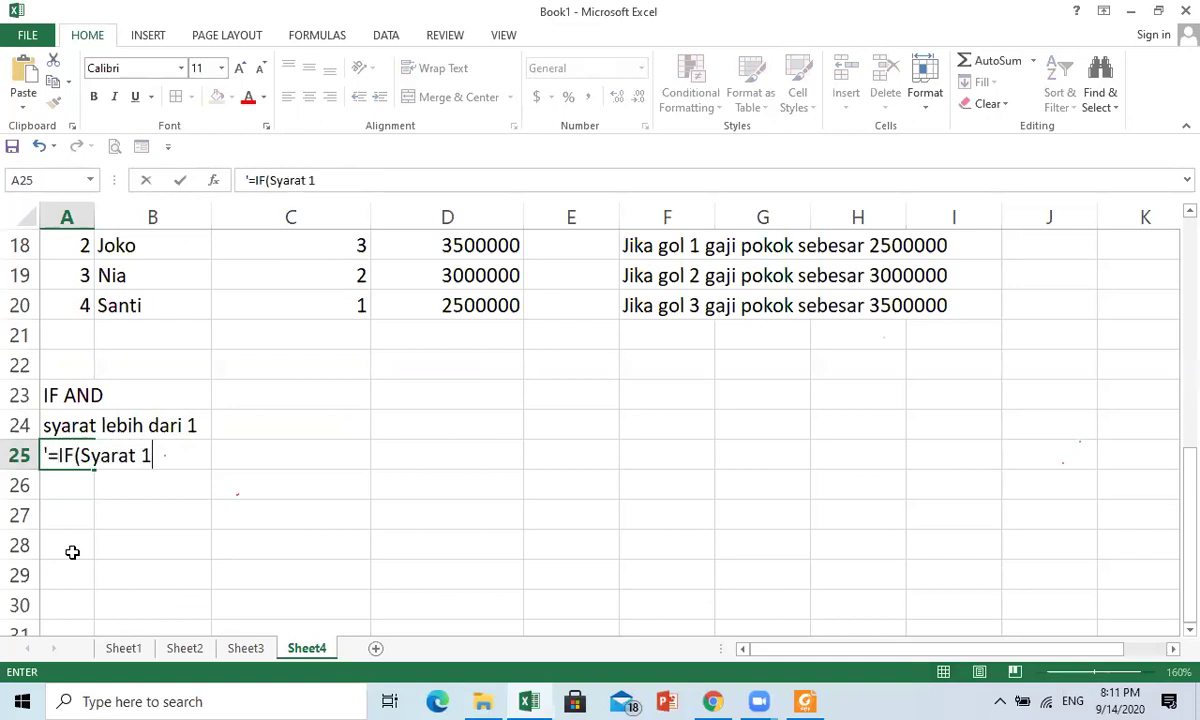
text(,Syarat)
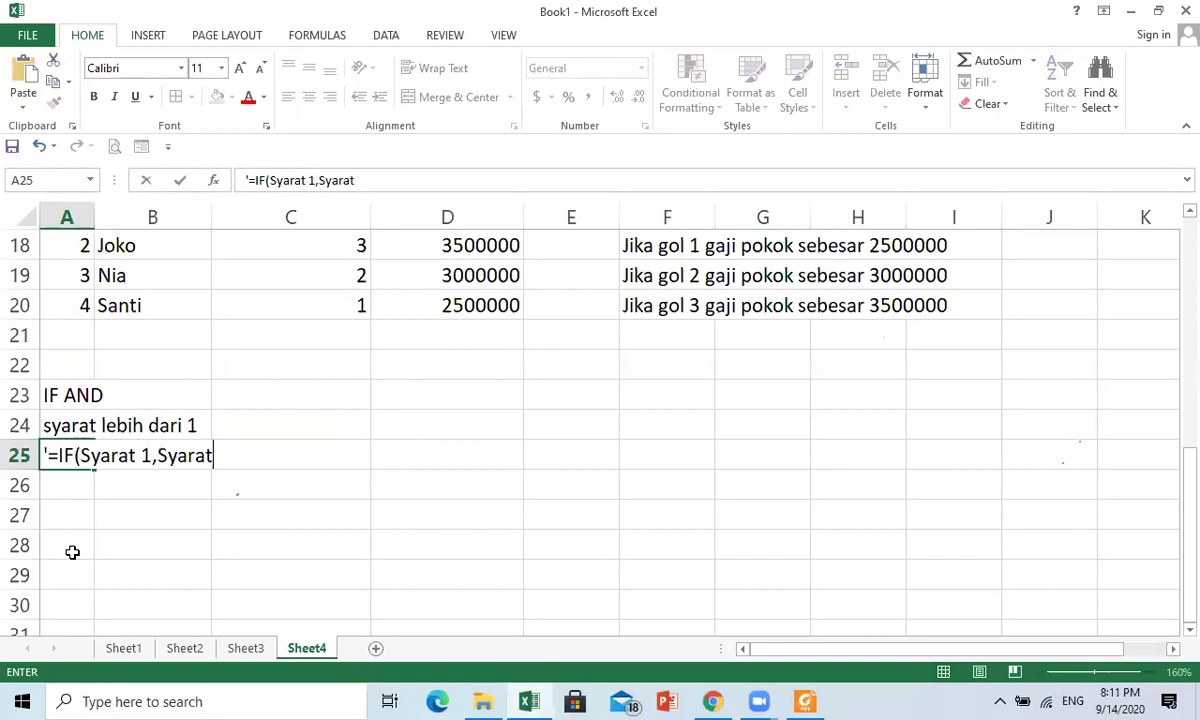
text( 2)
key(BackSpace)
key(BackSpace)
key(BackSpace)
key(BackSpace)
key(BackSpace)
key(BackSpace)
key(BackSpace)
key(BackSpace)
key(BackSpace)
key(BackSpace)
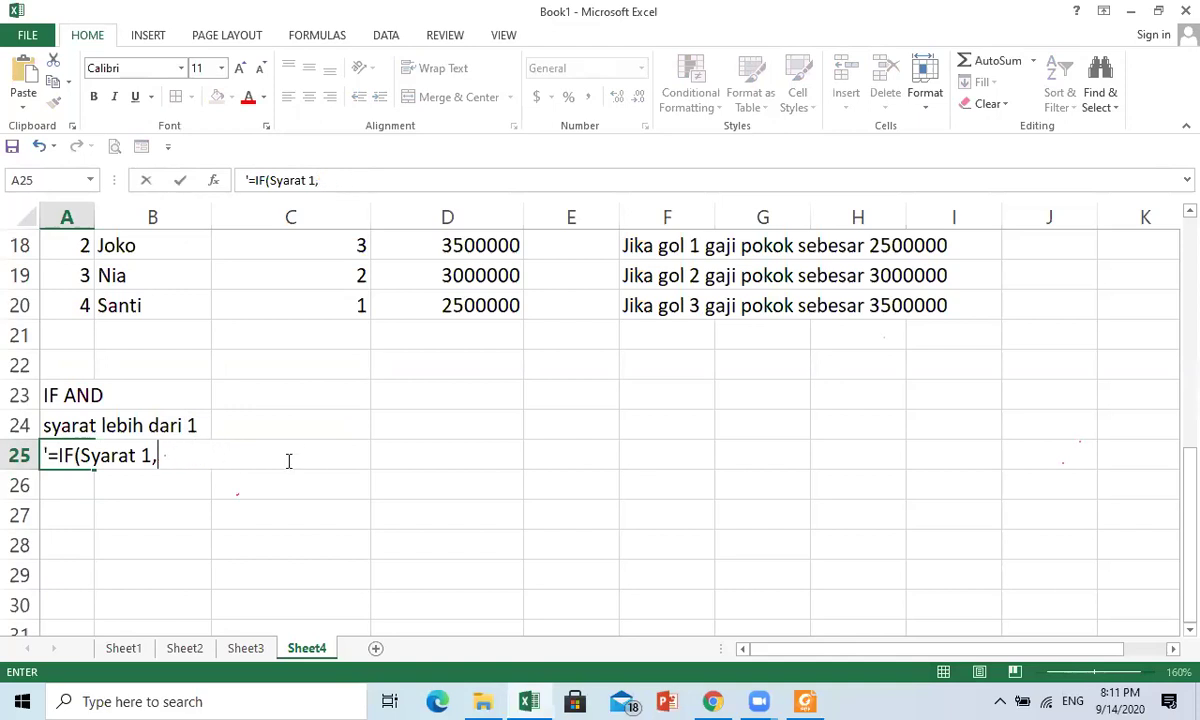
- Rewrite the A25 syntax text as '=IF(AND(Syarat 1, Syarat 2, Syarat....),Jawaban 1,Jawaban 2) and enter it
key(BackSpace)
key(BackSpace)
key(BackSpace)
key(BackSpace)
key(BackSpace)
key(BackSpace)
key(BackSpace)
text(AND()
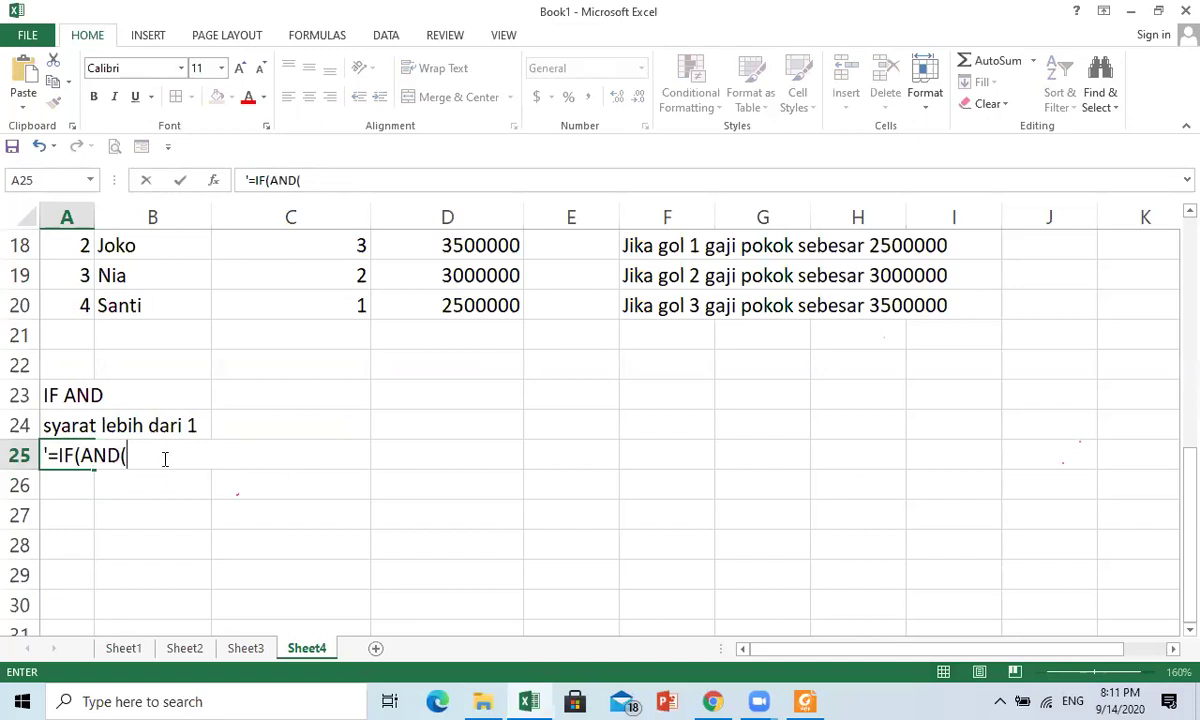
text(Syarat 1, Syarat 2)
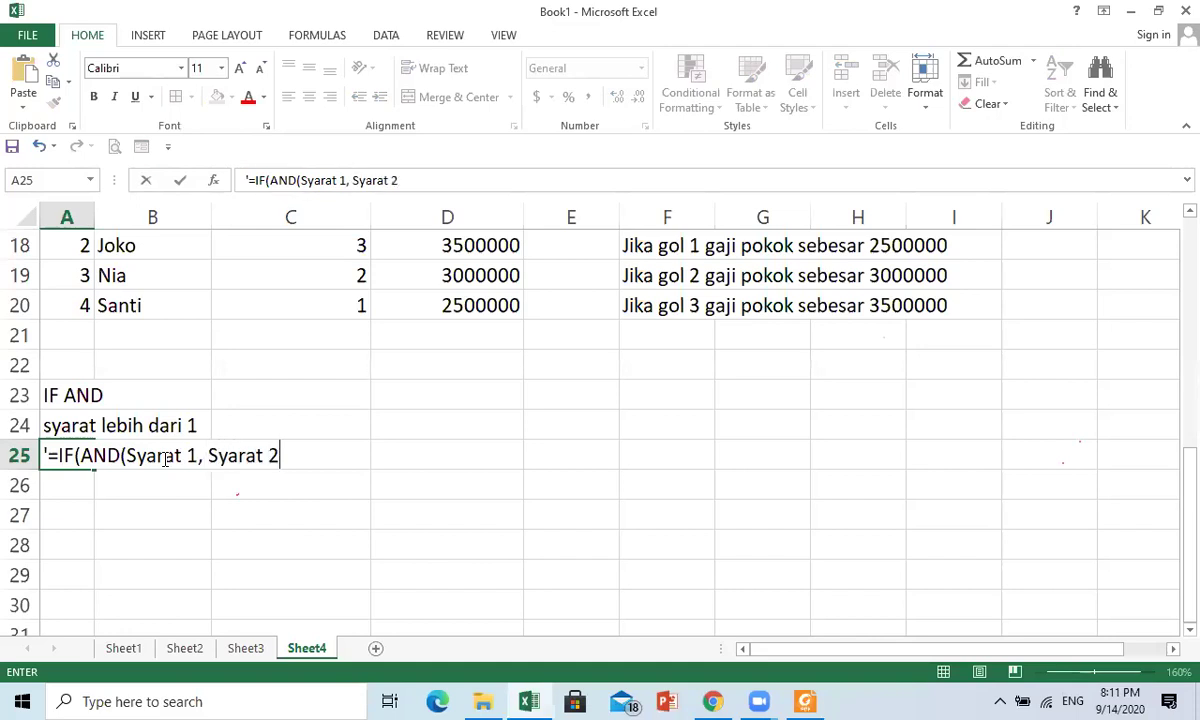
text(, Syarat....)
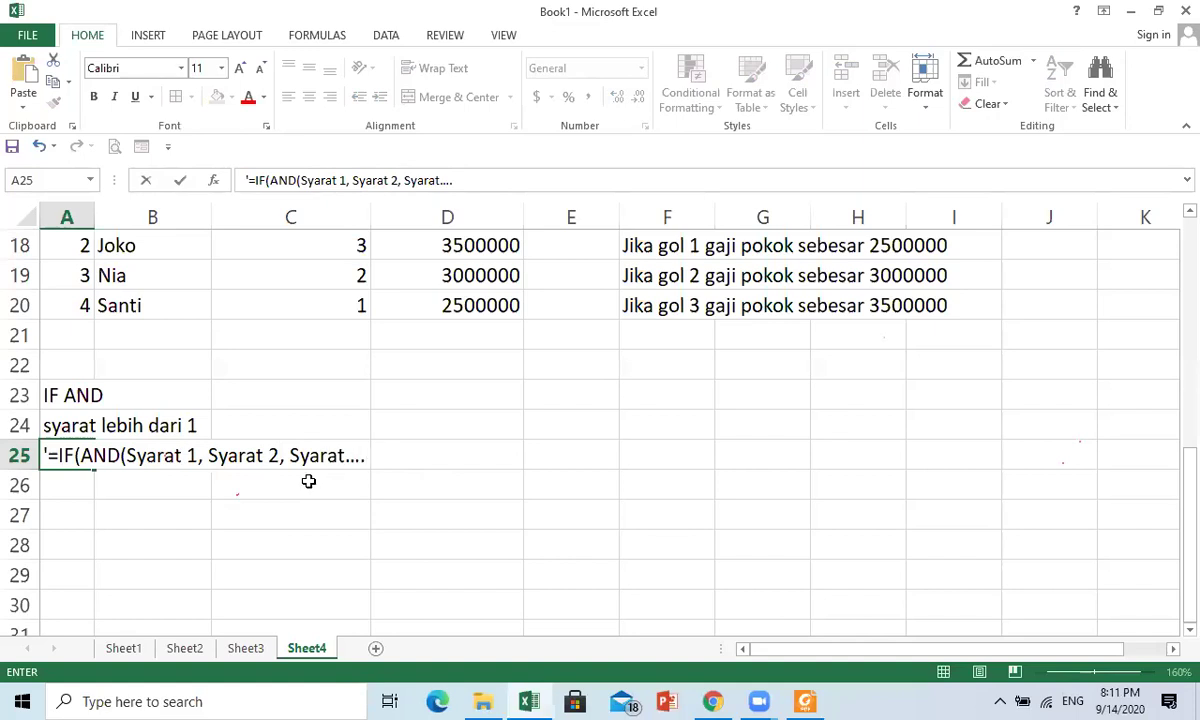
text(),Jawaban 1)
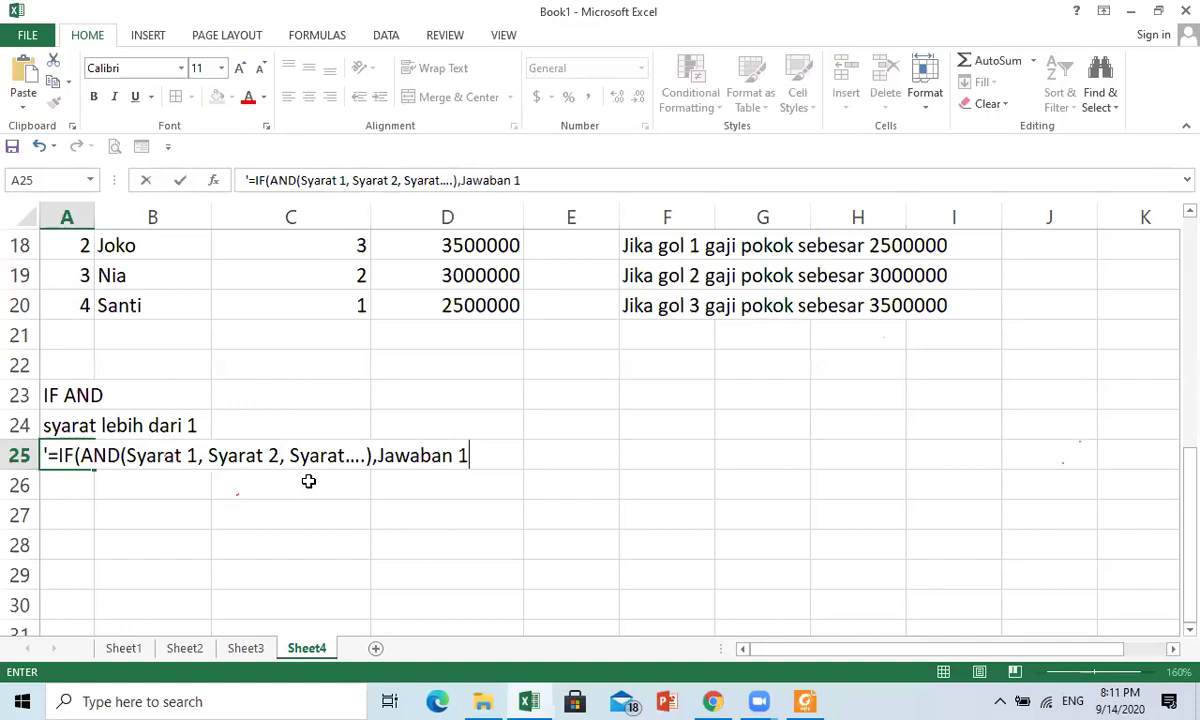
text(,Jawaban 2)
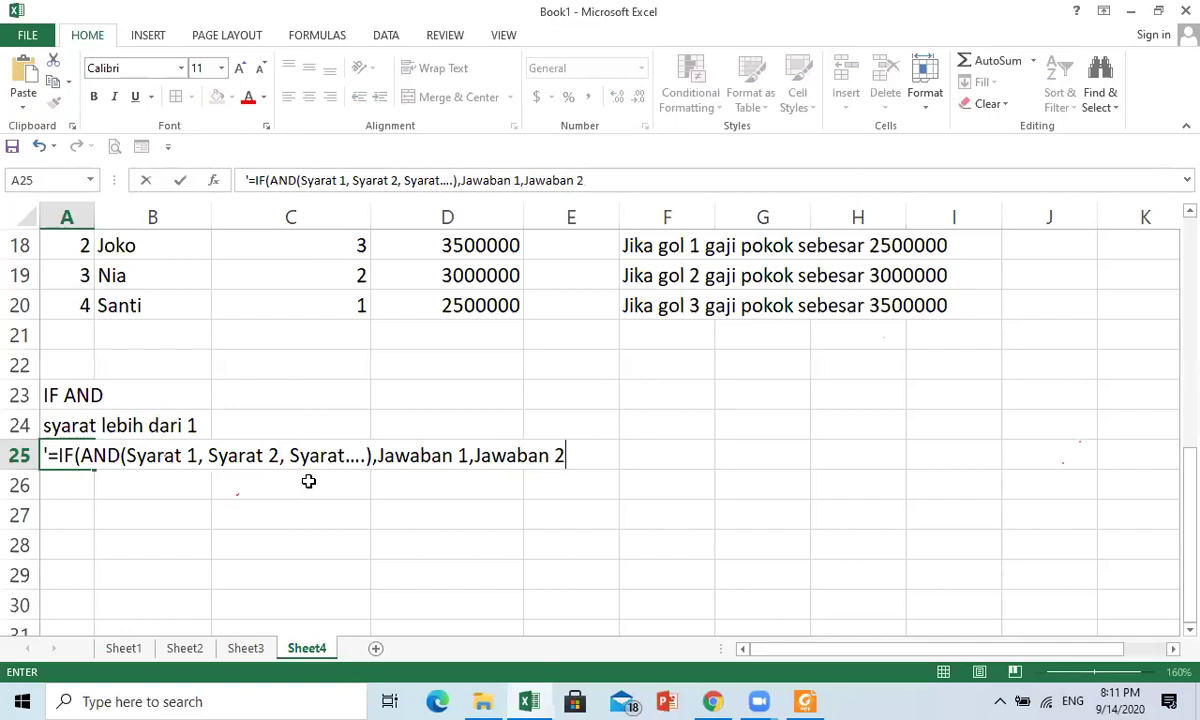
text())
key(Return)
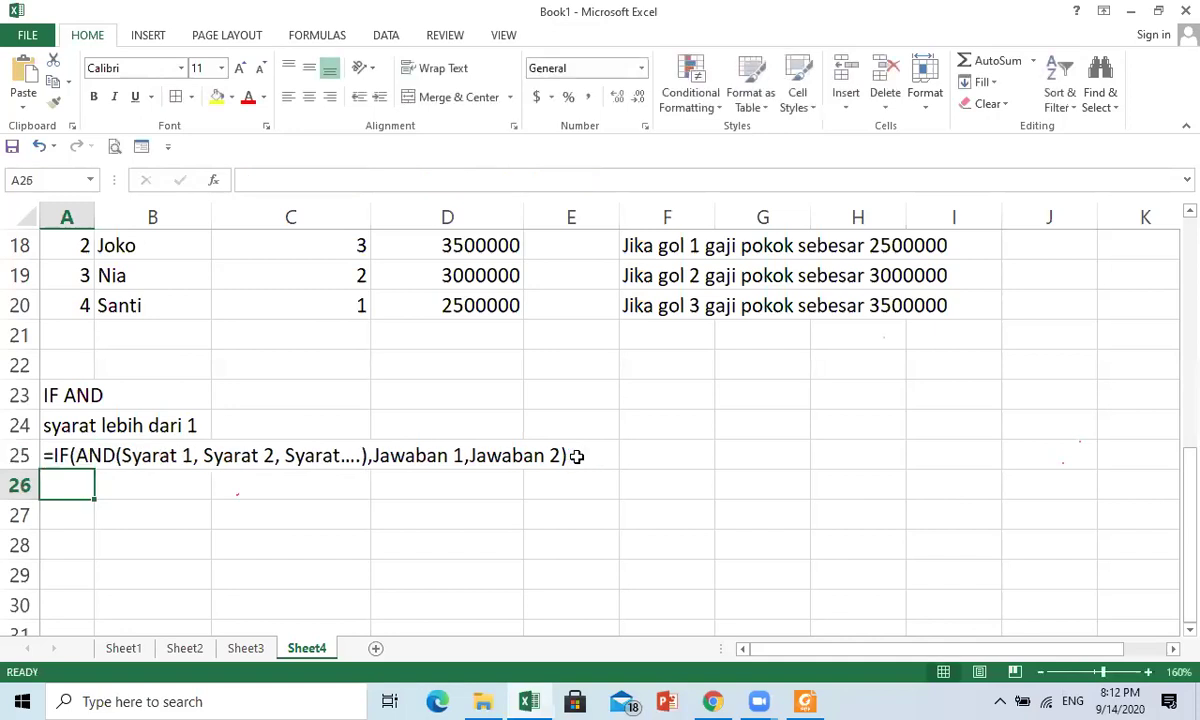
click(80, 510)
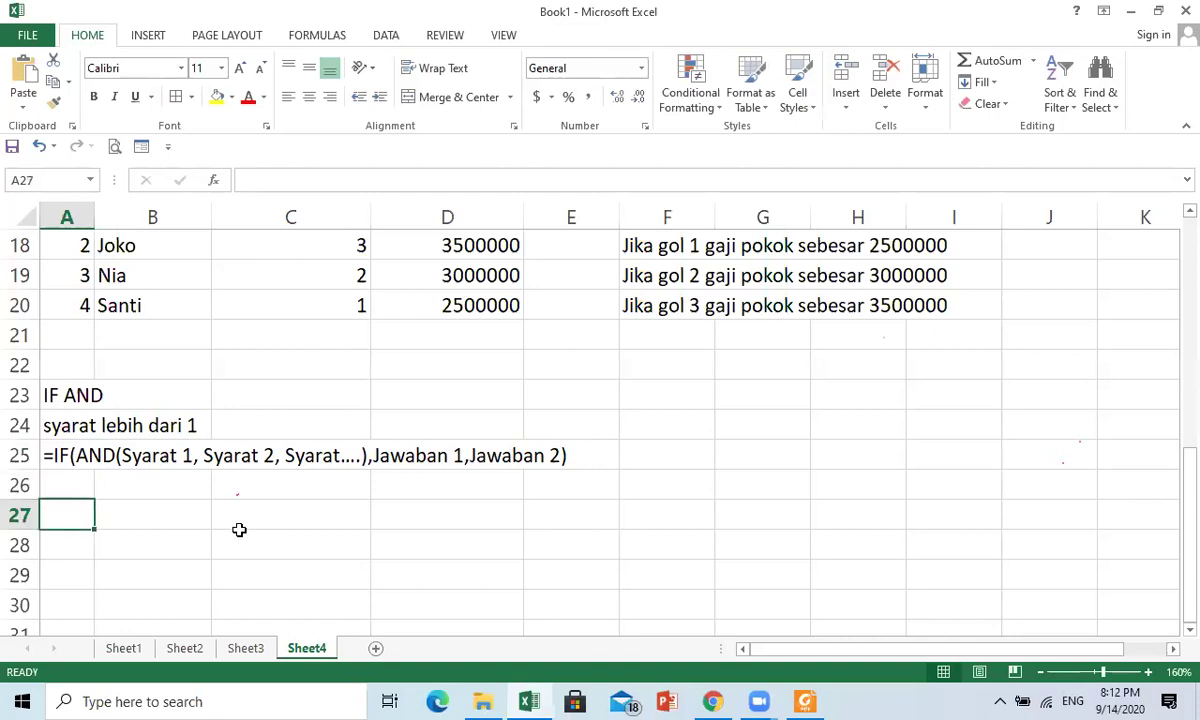
scroll(239, 529, up, 1)
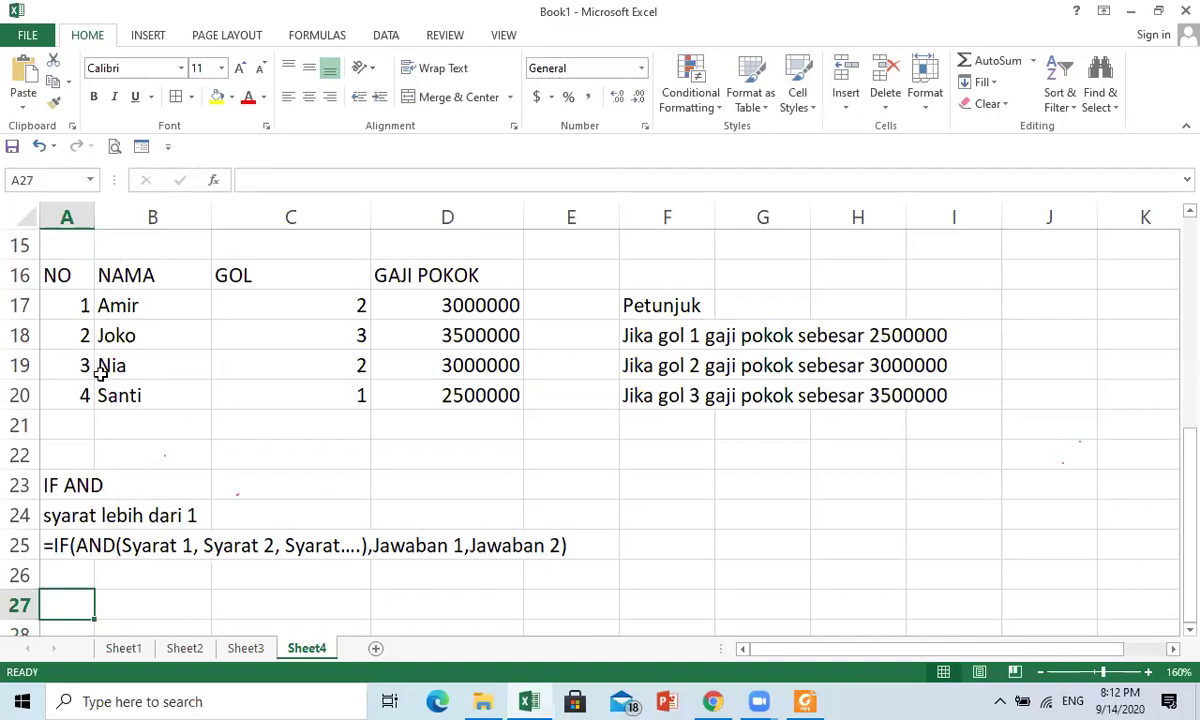
scroll(100, 373, down, 1)
scroll(100, 373, up, 6)
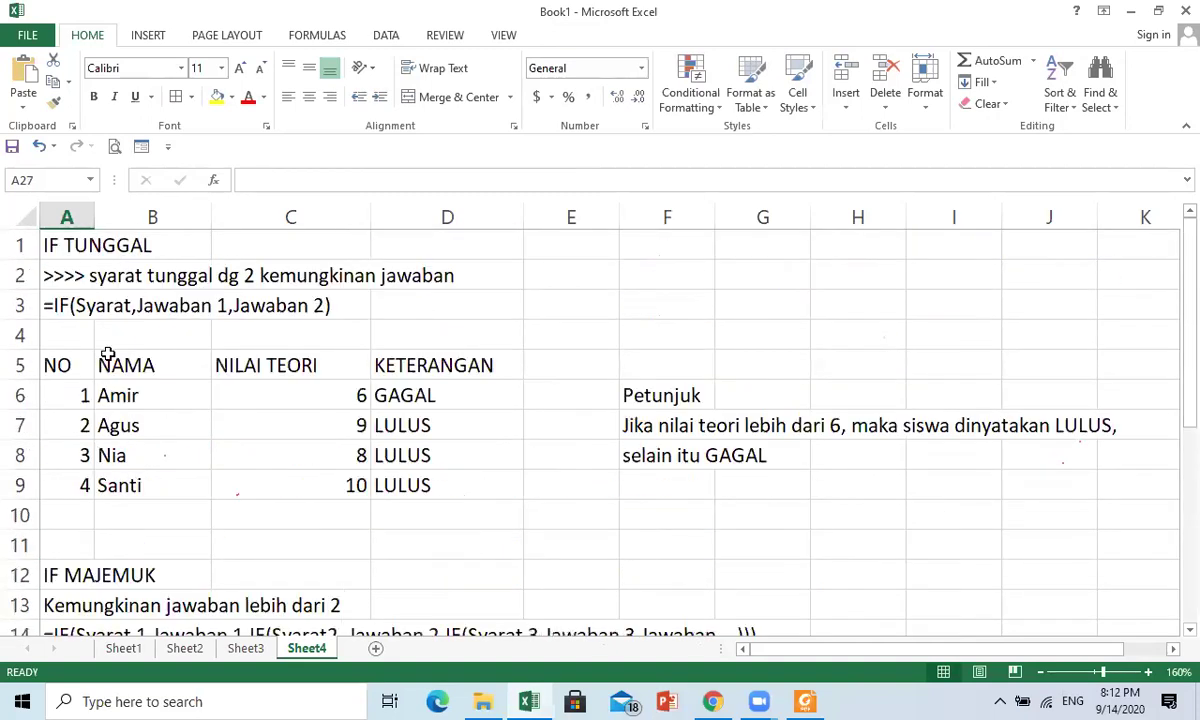
drag(77, 363, 278, 490)
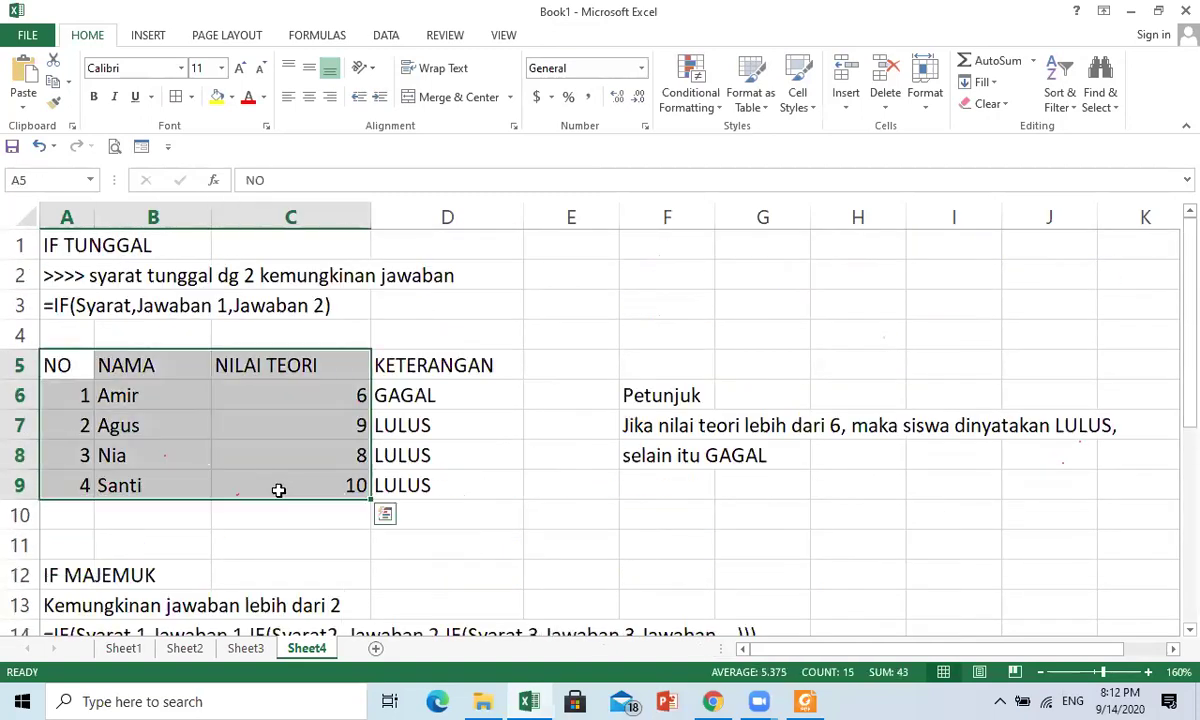
key(ctrl+c)
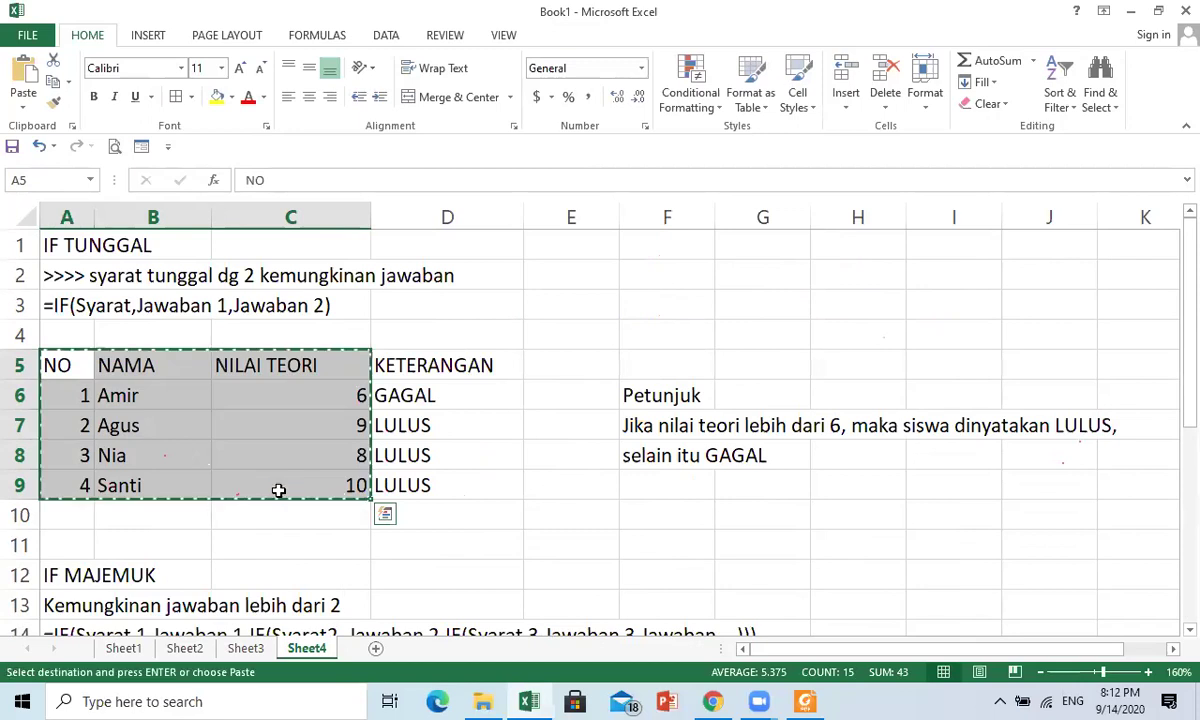
scroll(260, 496, down, 7)
scroll(260, 500, up, 7)
key(Escape)
click(445, 535)
click(83, 376)
- Copy the NO, NAMA and NILAI TEORI columns in A5:C9 and paste them at A27 under the IF AND syntax
drag(83, 376, 289, 487)
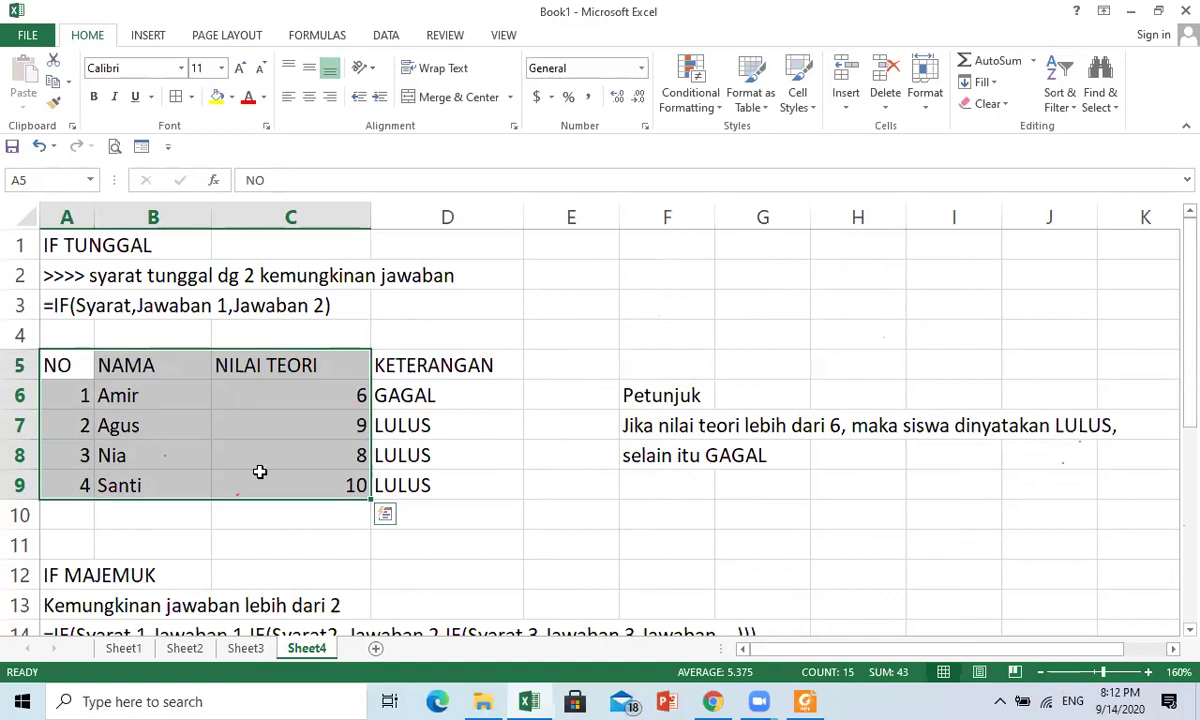
key(ctrl+c)
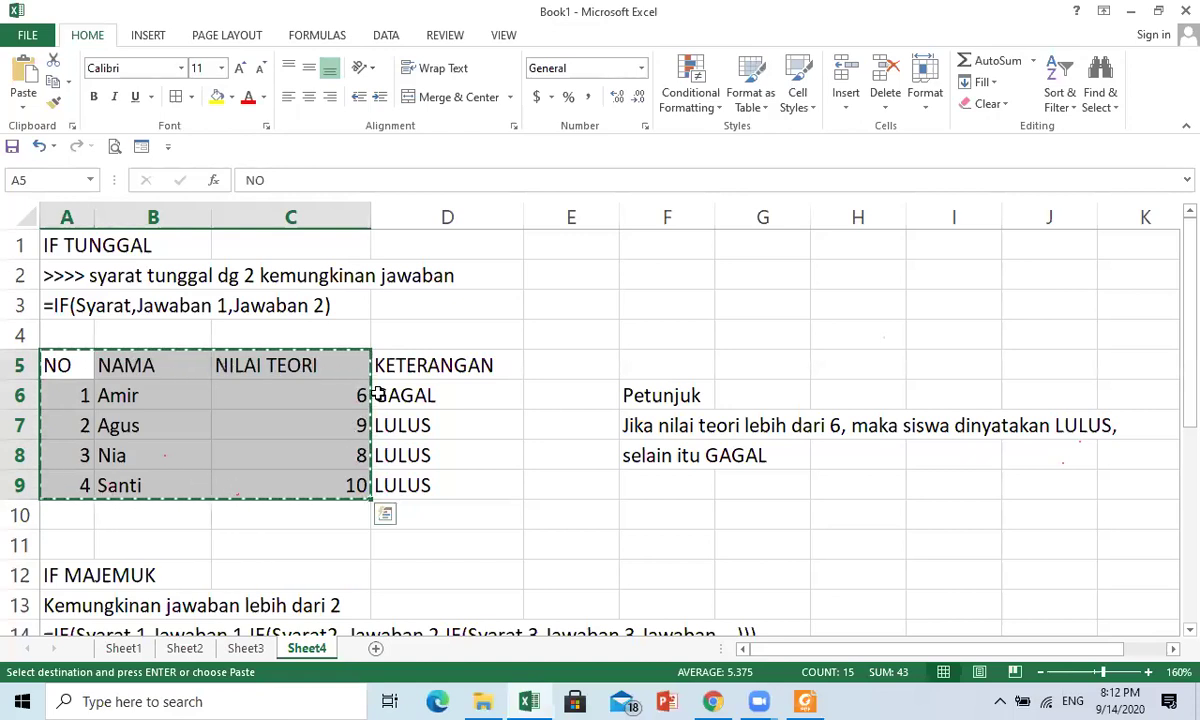
scroll(380, 410, down, 3)
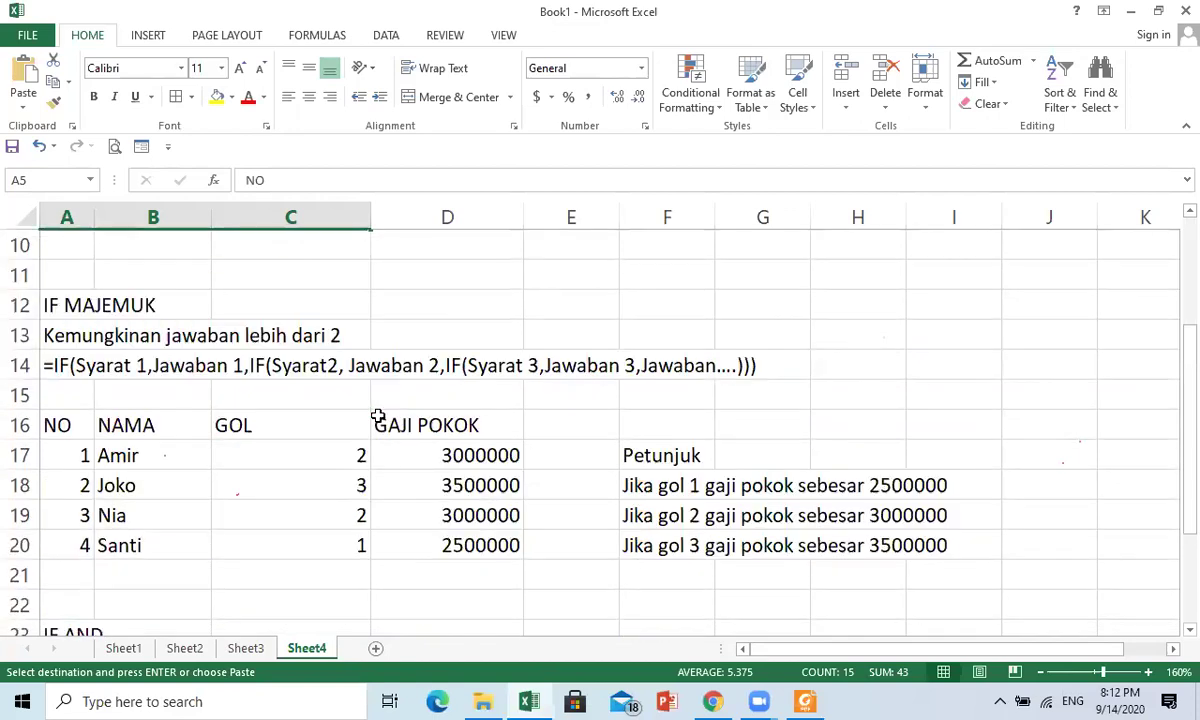
scroll(80, 398, down, 4)
click(80, 398)
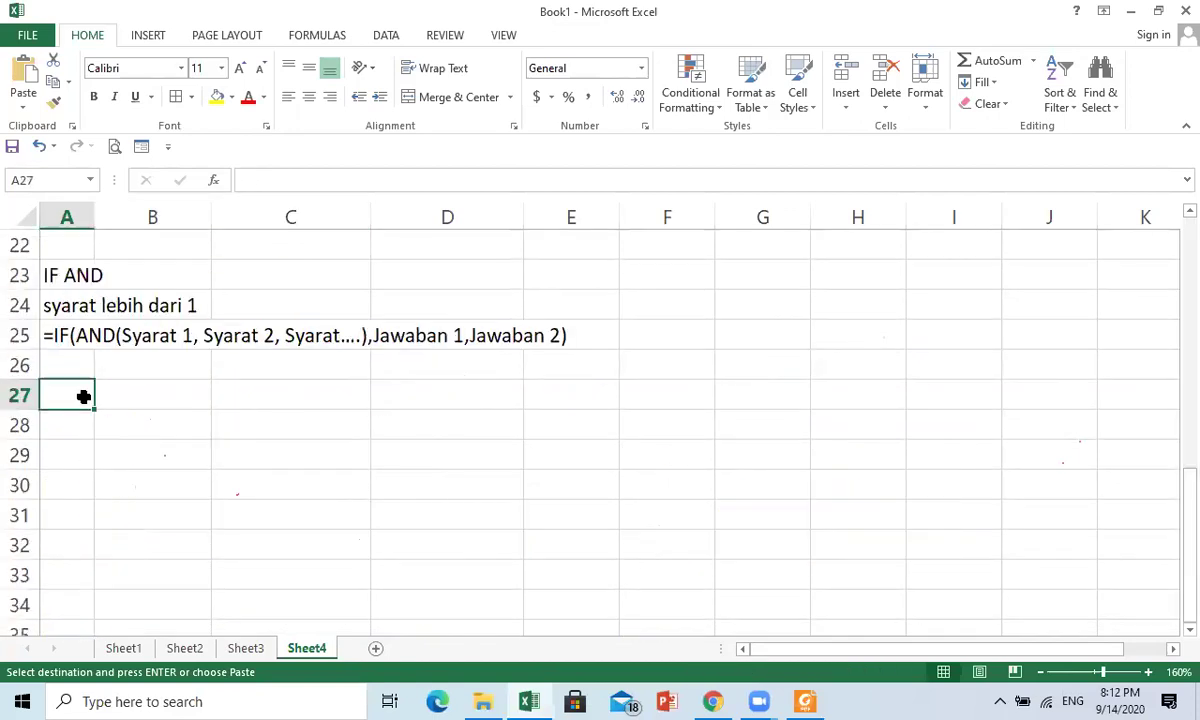
key(ctrl+v)
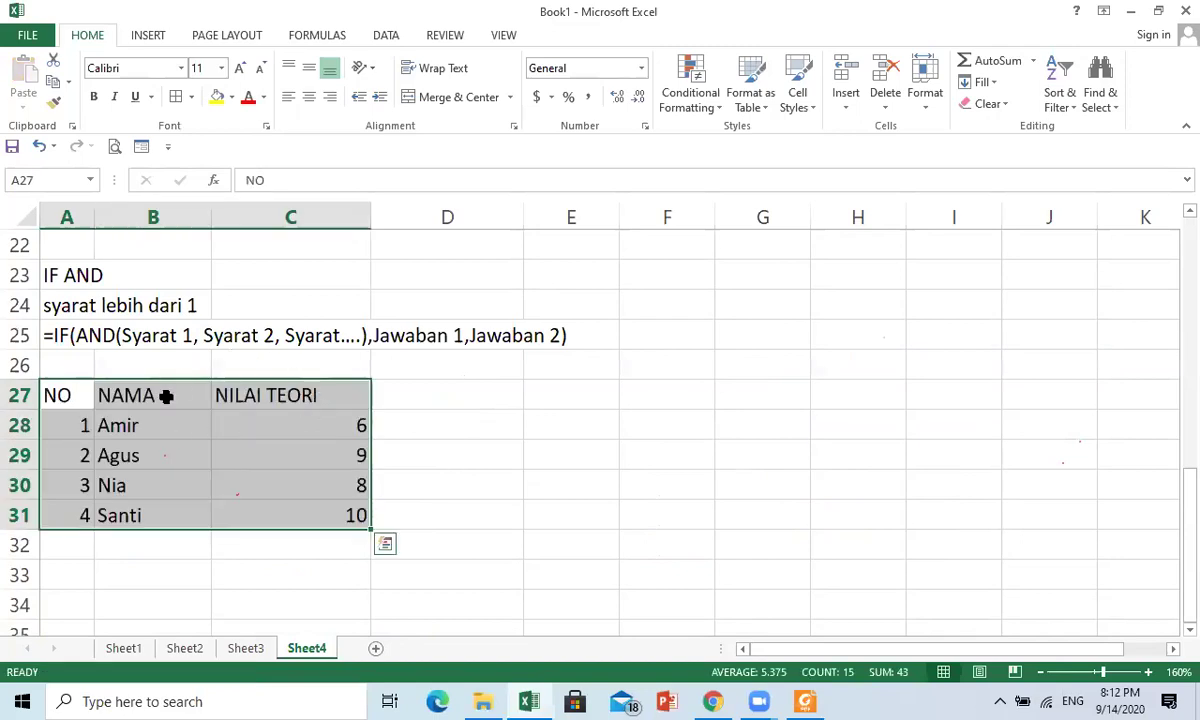
- Enter the column heading NILAI PRAKTIK in D27, next to NILAI TEORI
click(483, 398)
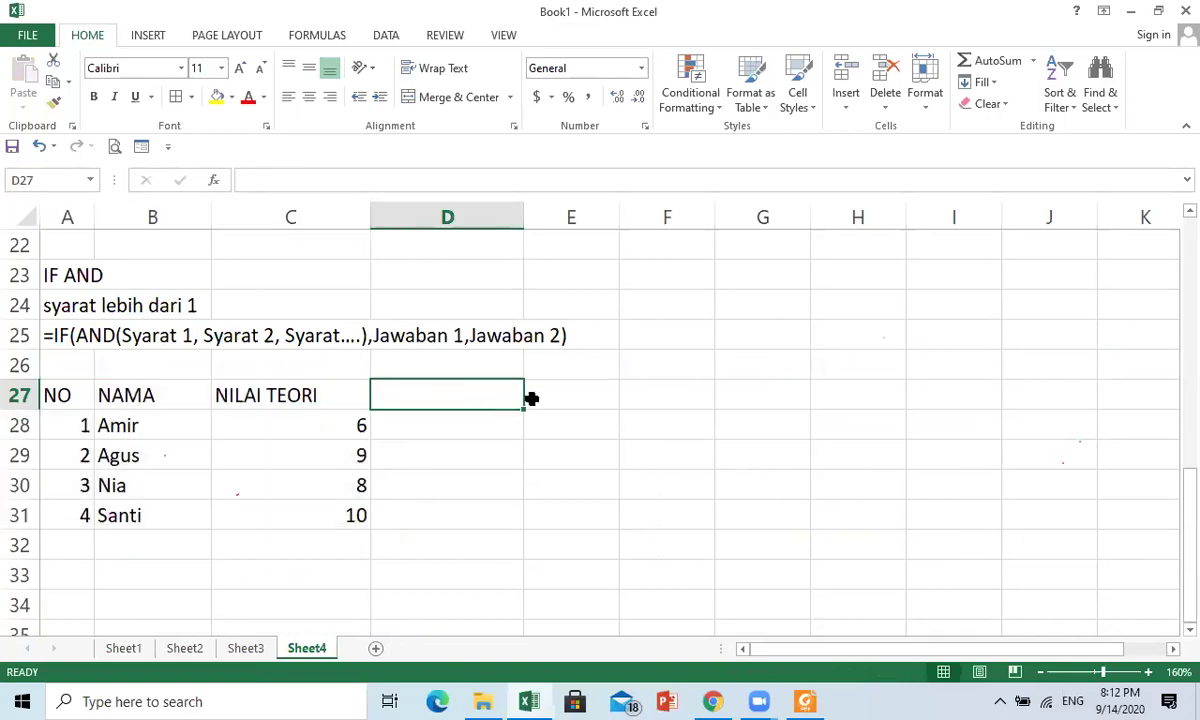
text(n)
key(BackSpace)
text(NILAI PRAKTIK)
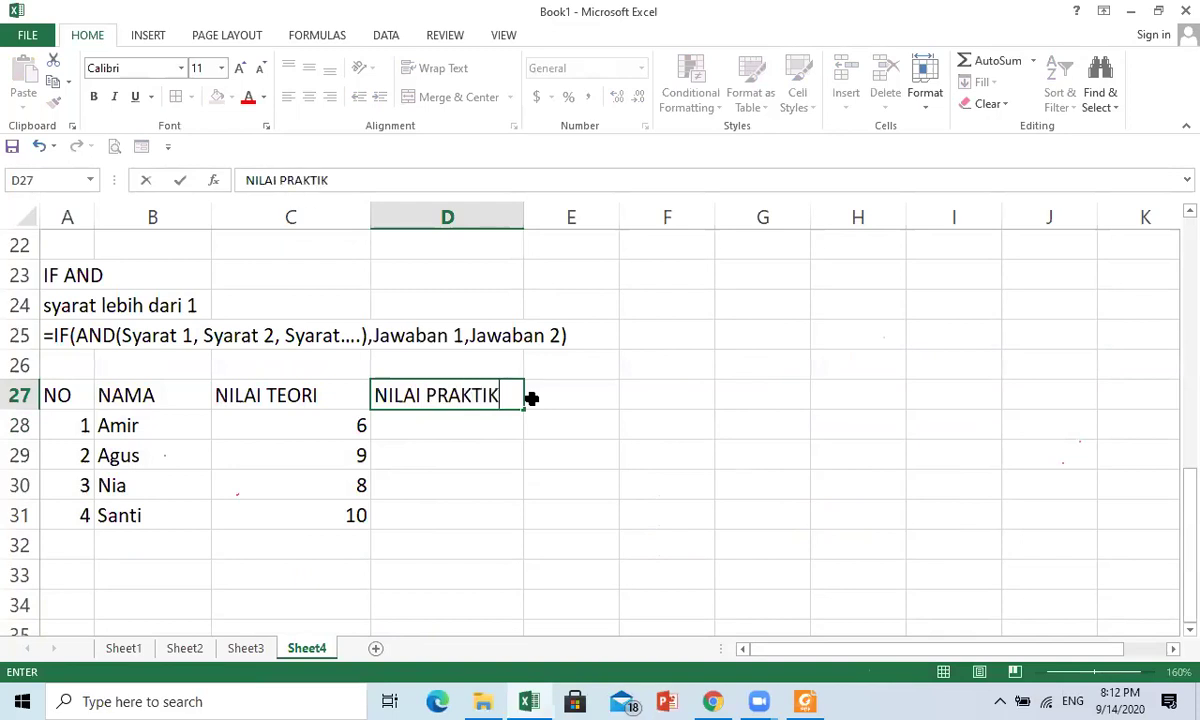
key(Return)
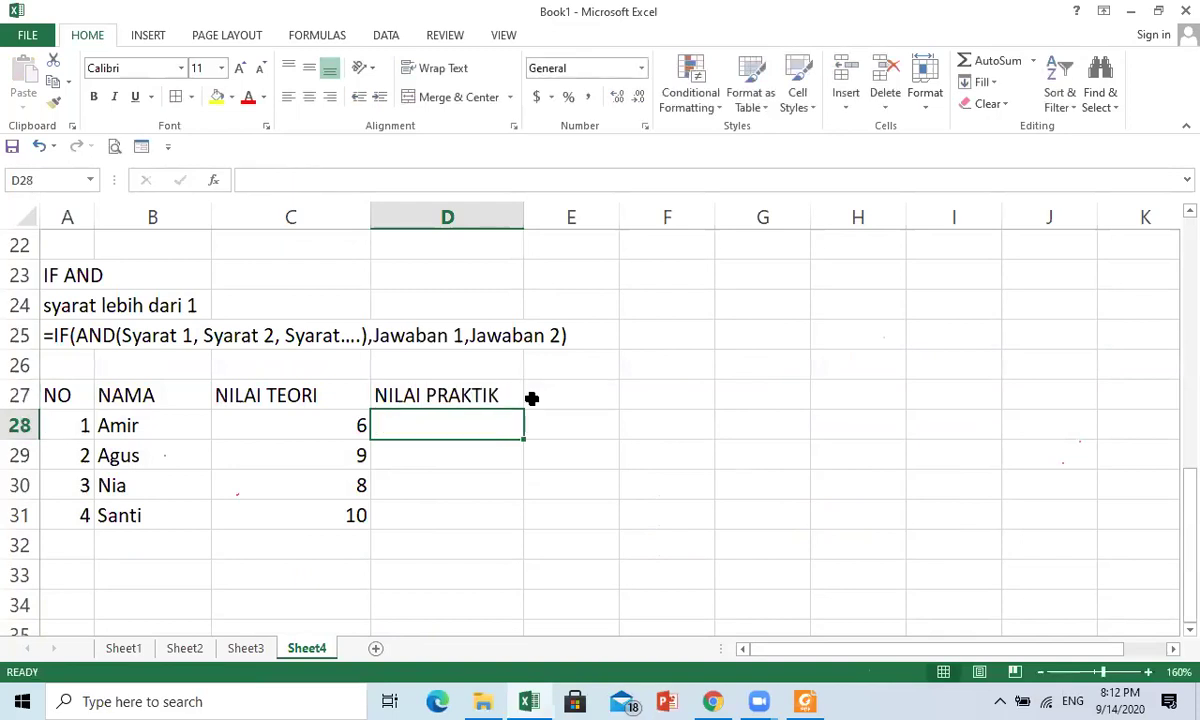
- Fill the NILAI PRAKTIK scores in D28 through D31 with 7, 8, 9 and 9
text(7)
key(Return)
text(8)
key(Return)
text(9)
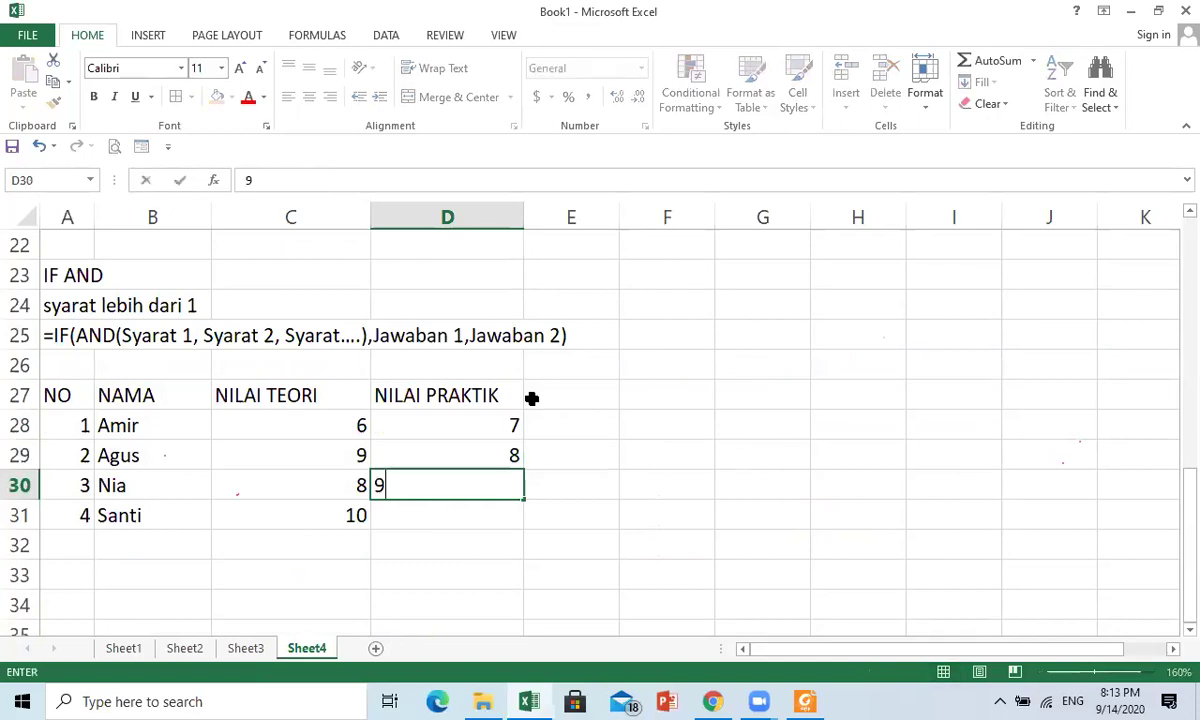
key(Return)
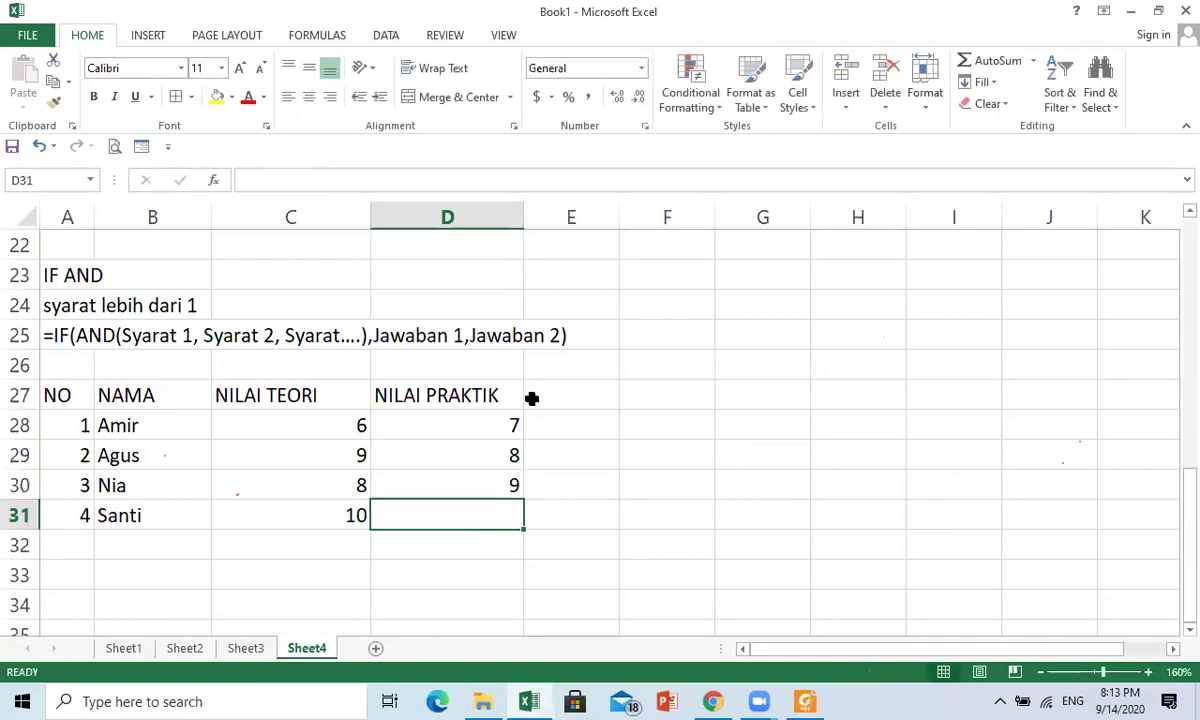
text(9)
key(Return)
key(Up)
- Widen column E slightly and enter the column heading KETERANGAN in E27, next to NILAI PRAKTIK
click(608, 391)
drag(620, 217, 636, 217)
text(keter)
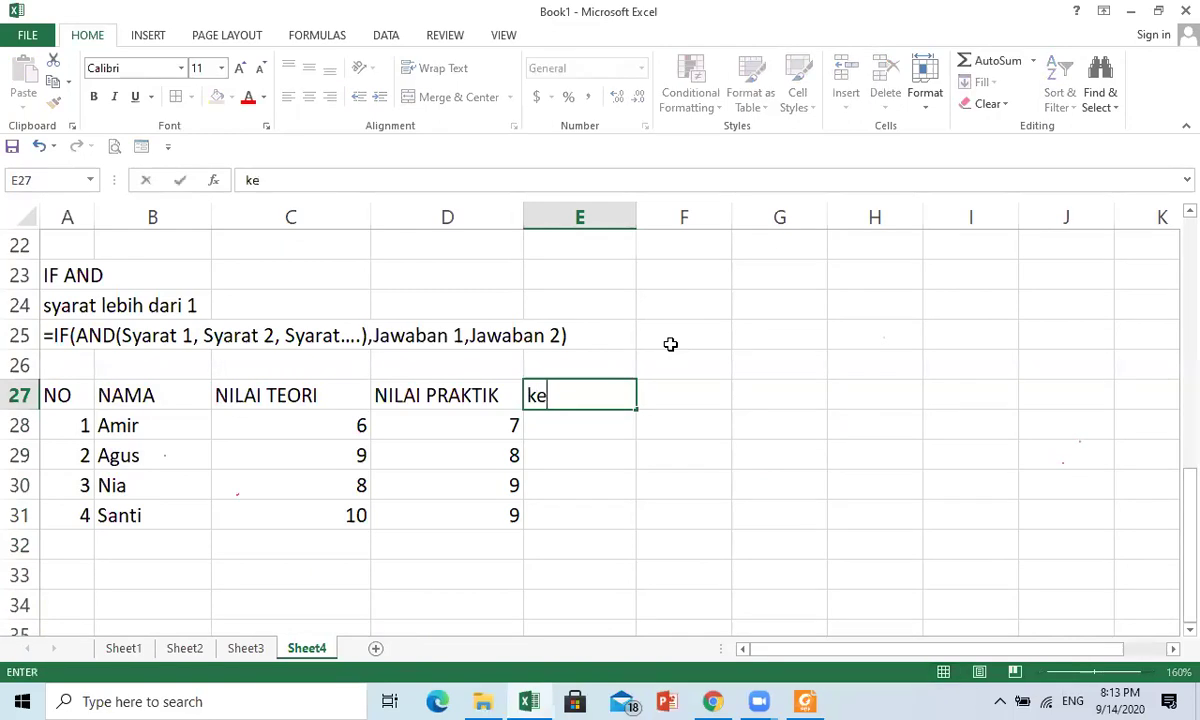
key(BackSpace)
key(BackSpace)
key(BackSpace)
key(BackSpace)
key(BackSpace)
text(KETERA)
key(Return)
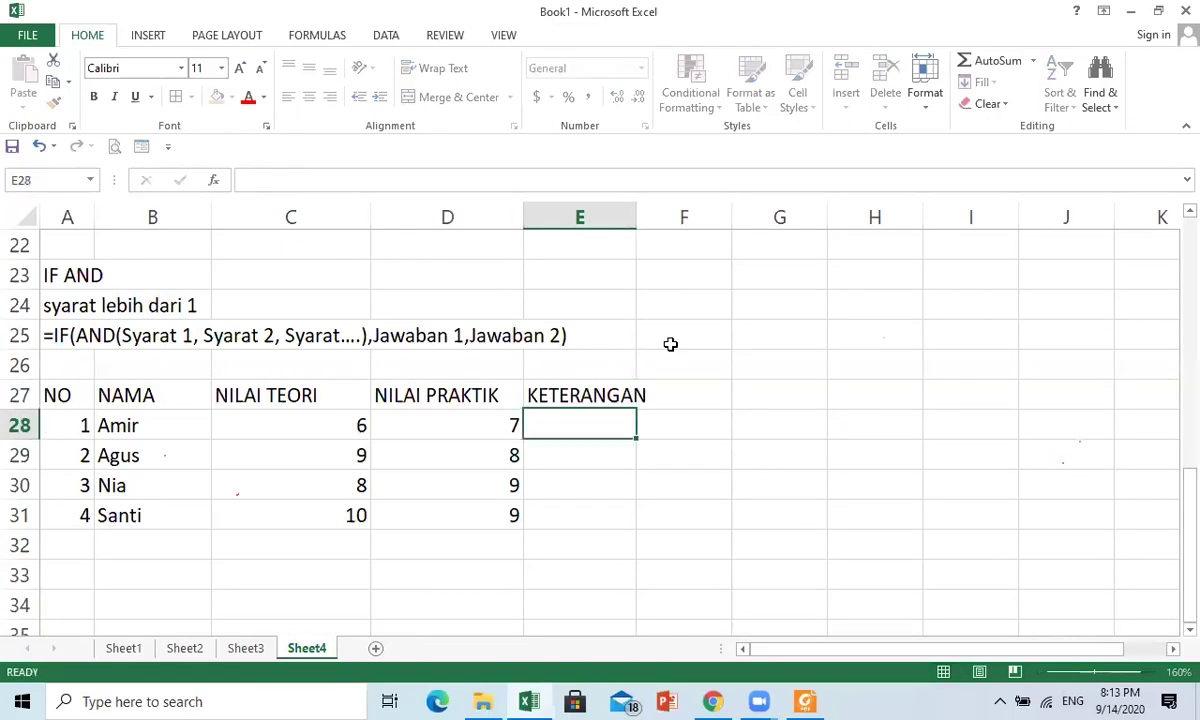
- Enter the heading Petunjuk in H27 and the first condition, Jika nilai teori lebih dari 7, in H28
key(Right)
key(Right)
key(Up)
key(Right)
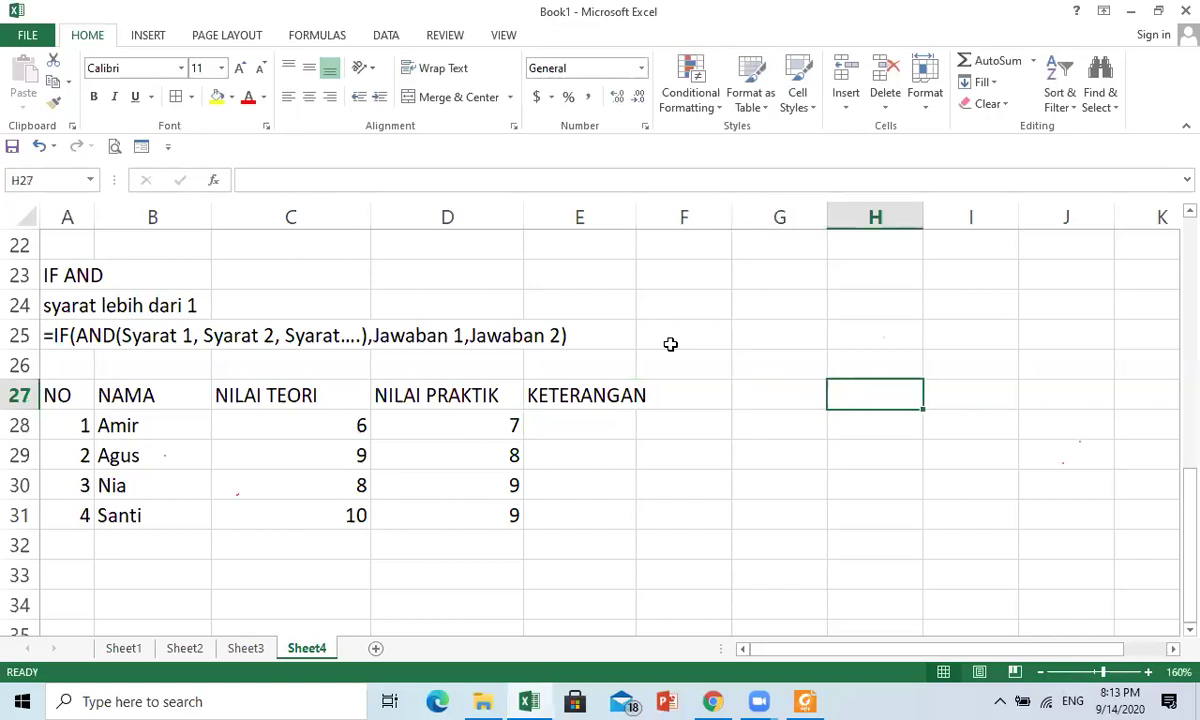
text(Petunjuk)
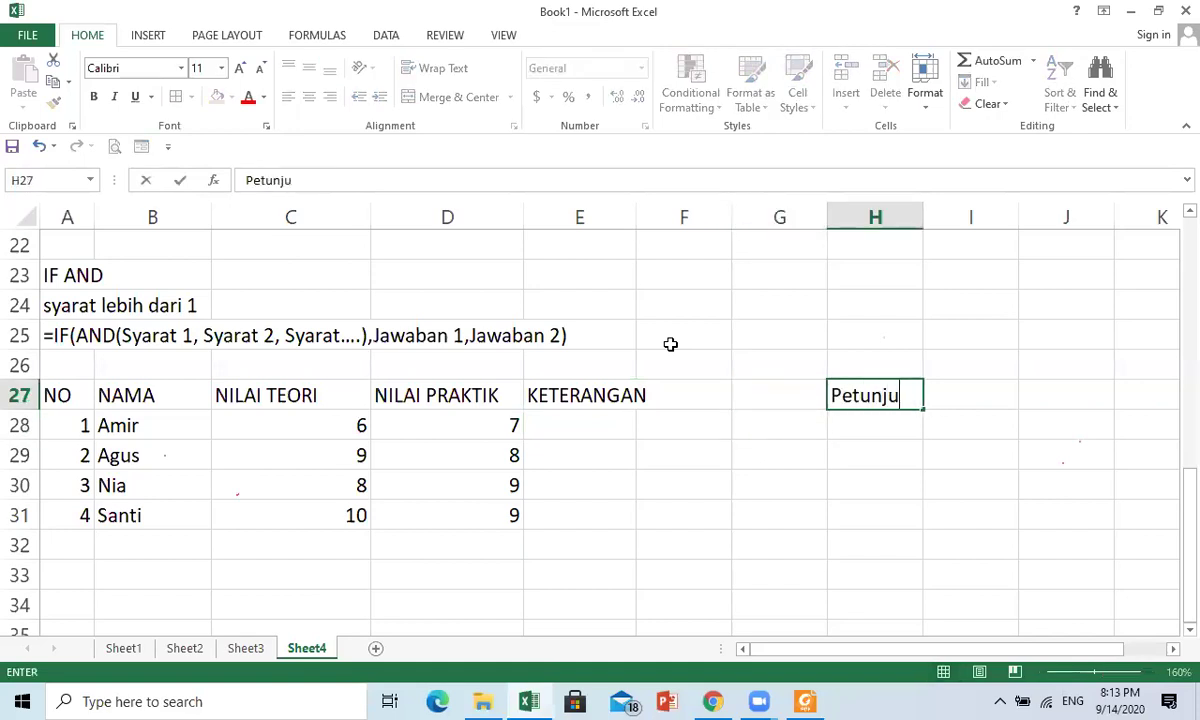
key(Return)
text(Ji)
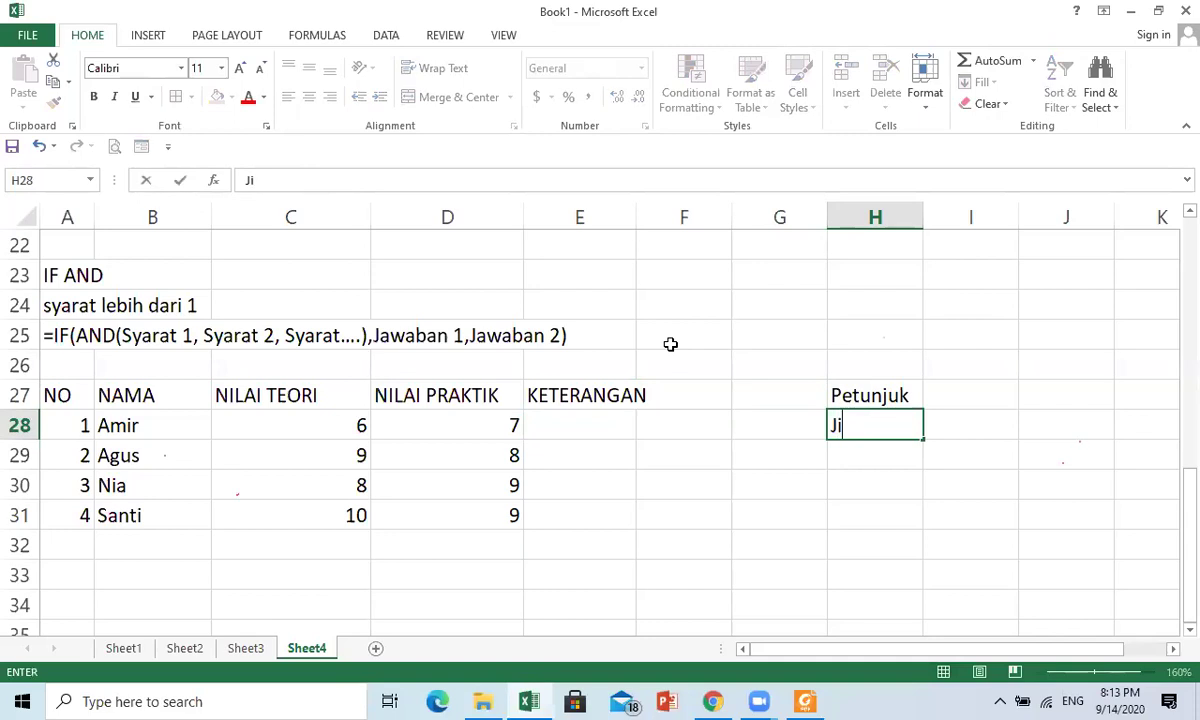
text(ka nilai te)
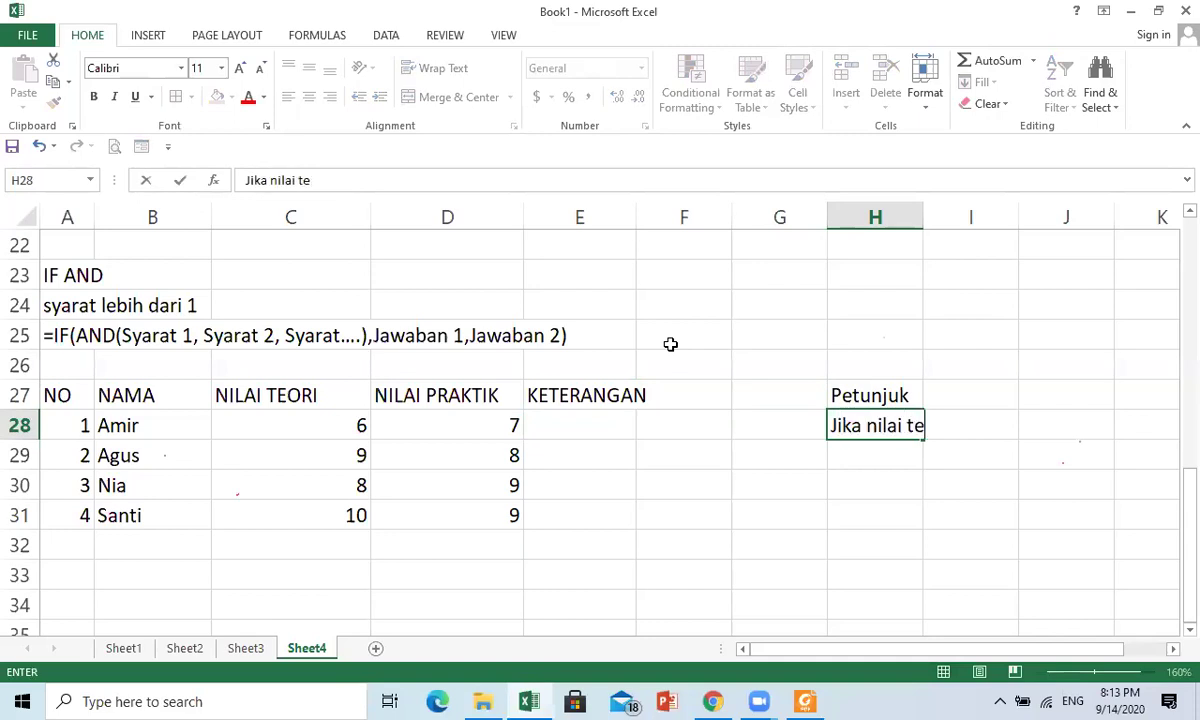
text(ori leb)
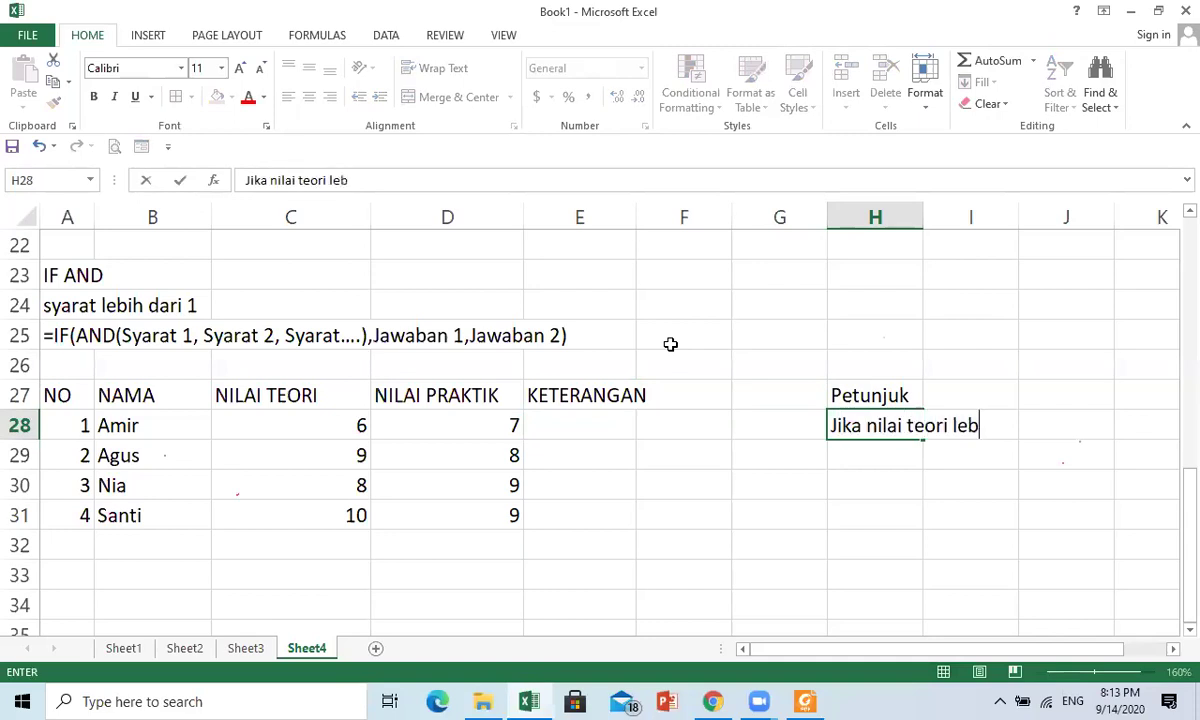
text(ih dari 7)
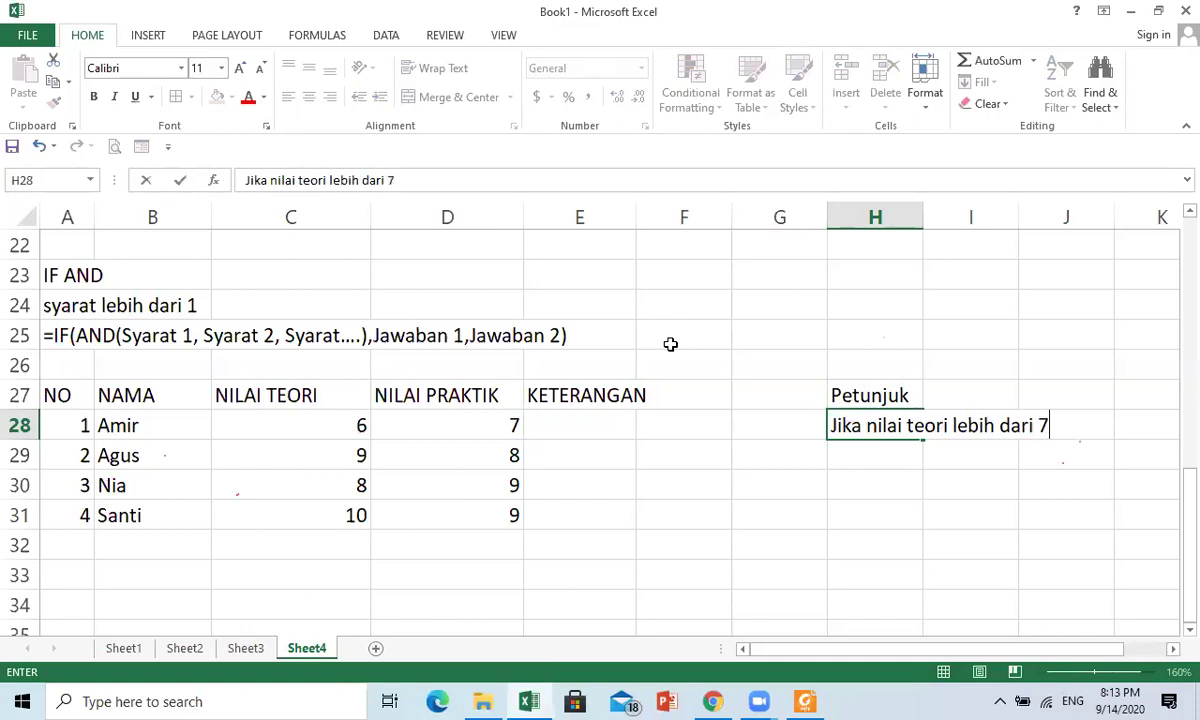
key(Return)
- Enter the second condition, dan nilai praktik lebih dari 7, in H29 under the first one
text(dan n)
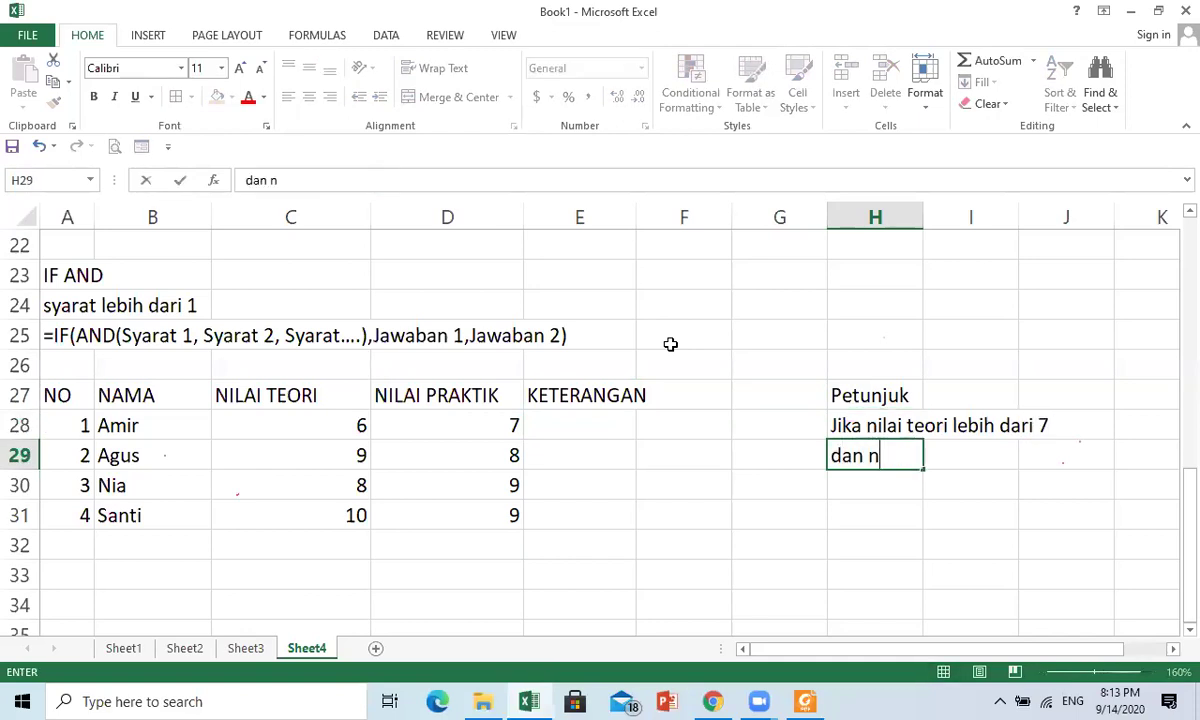
text(ilai par)
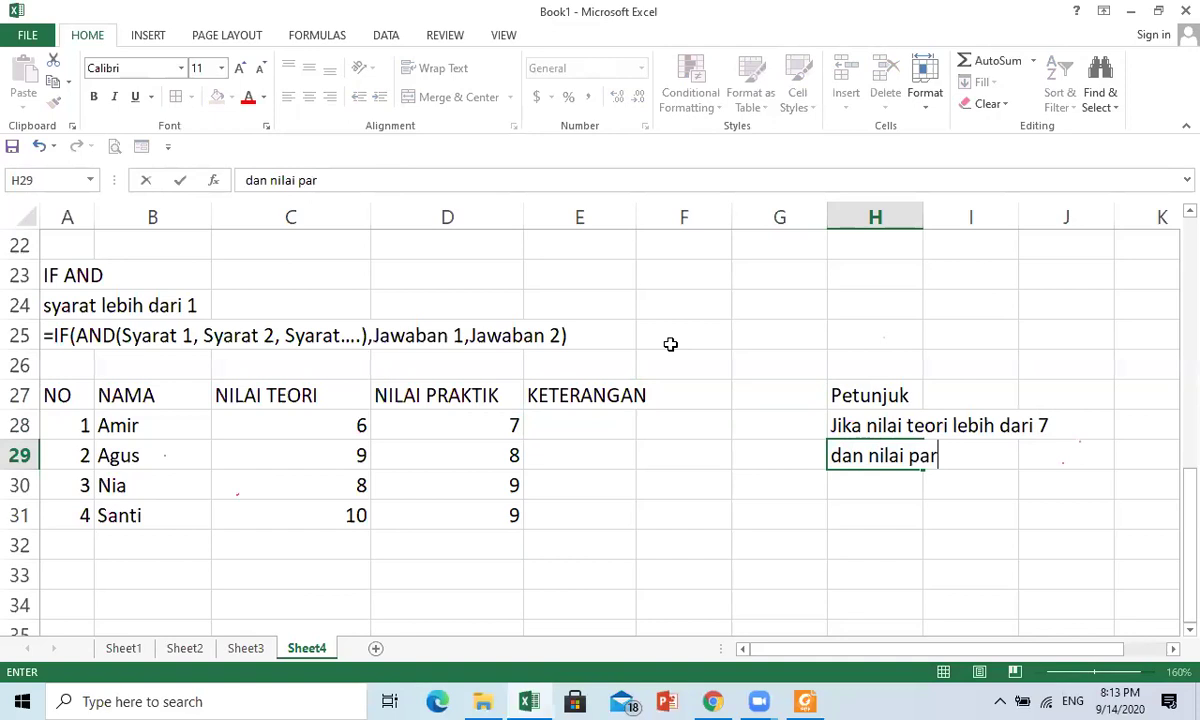
text(kt)
key(BackSpace)
key(BackSpace)
key(BackSpace)
key(BackSpace)
text(raktik)
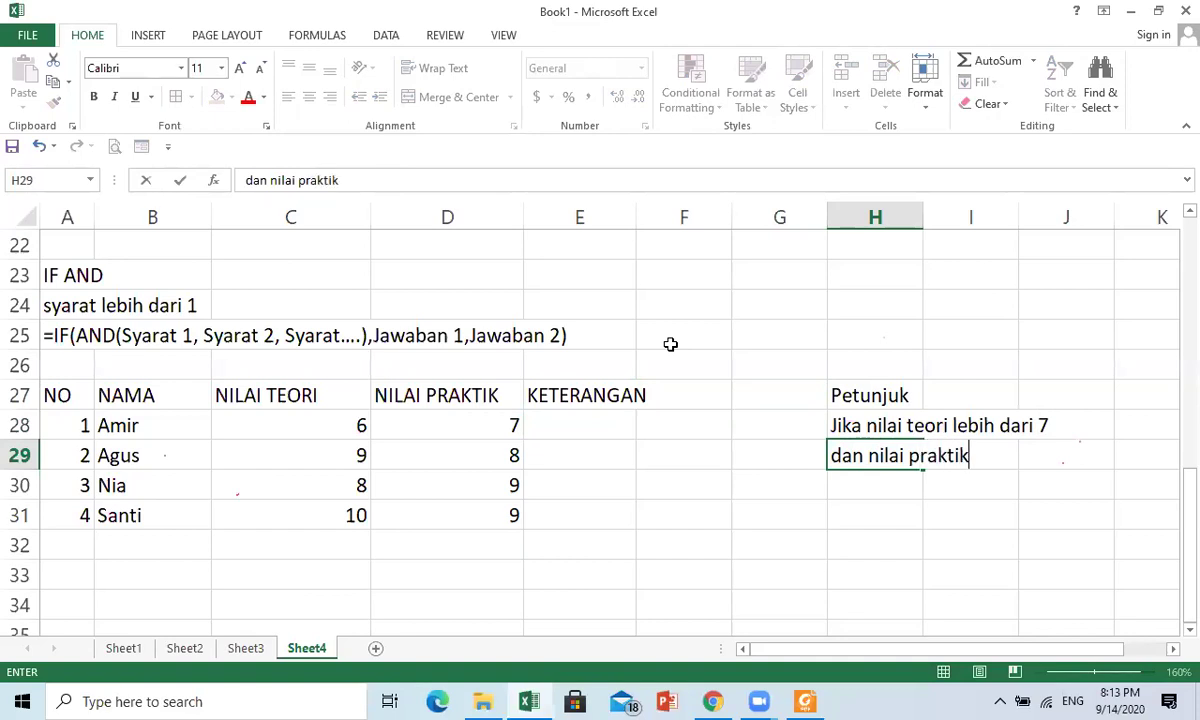
text( lebih dari 7)
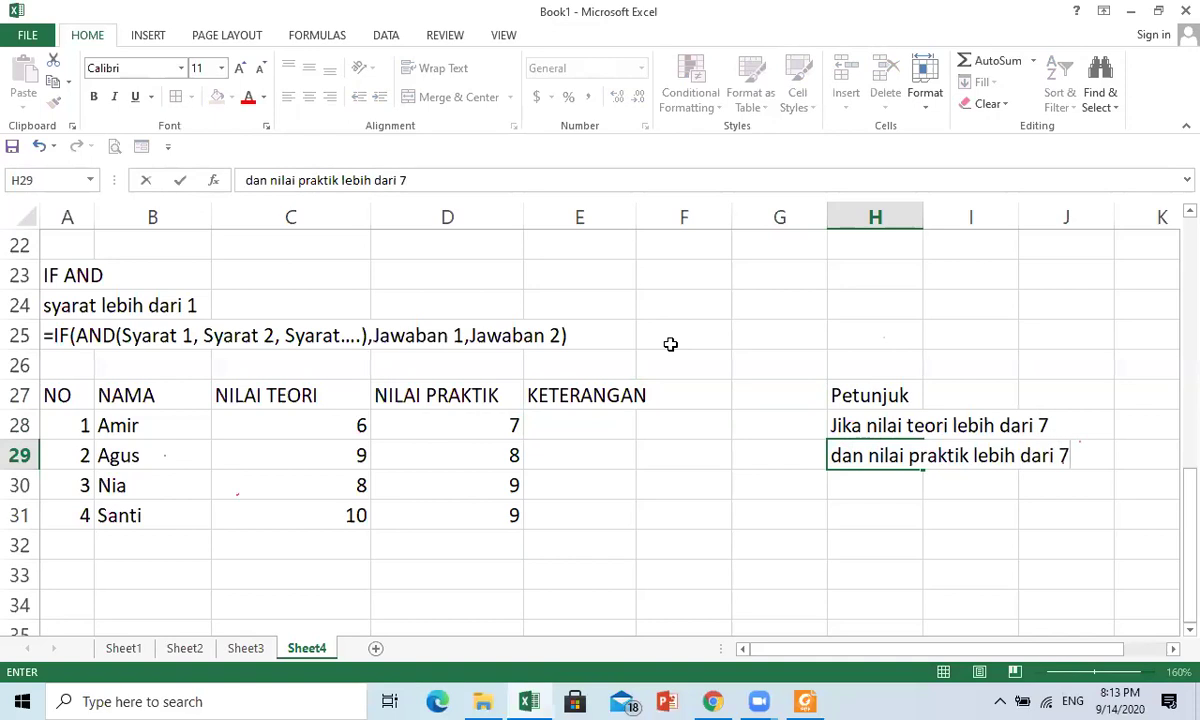
key(Return)
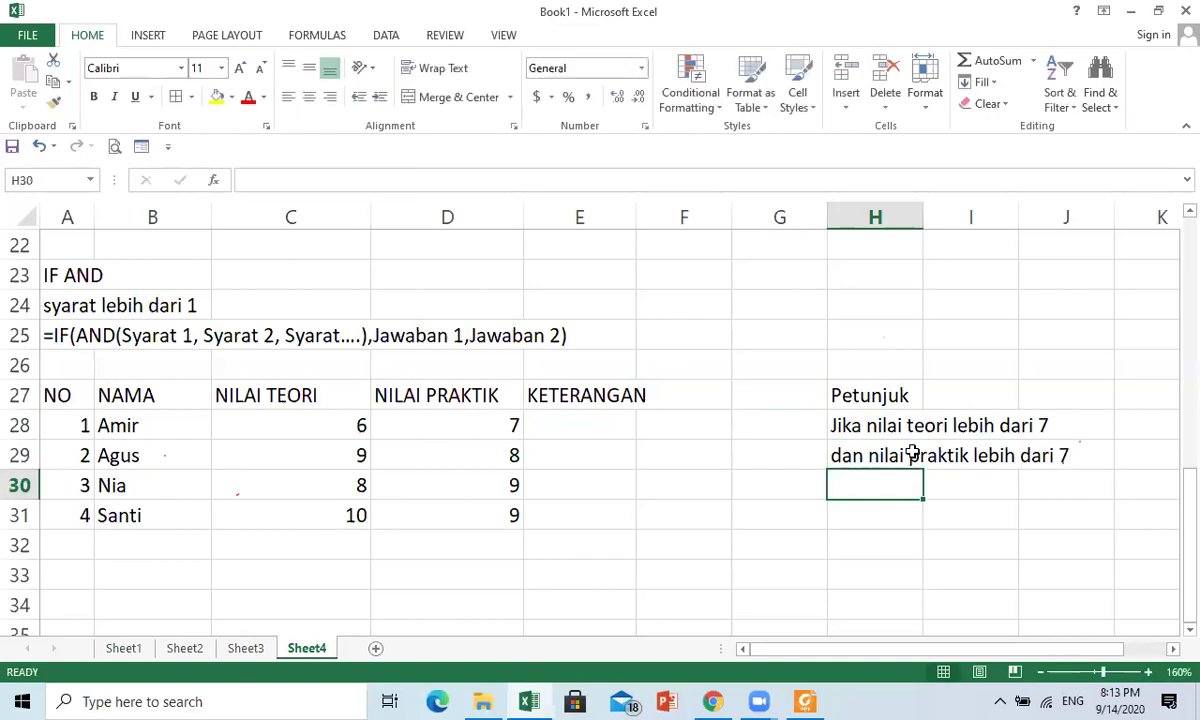
- Enter the outcome for meeting both conditions, maka siswa dinyatakan LULUS, in H30
text(maka)
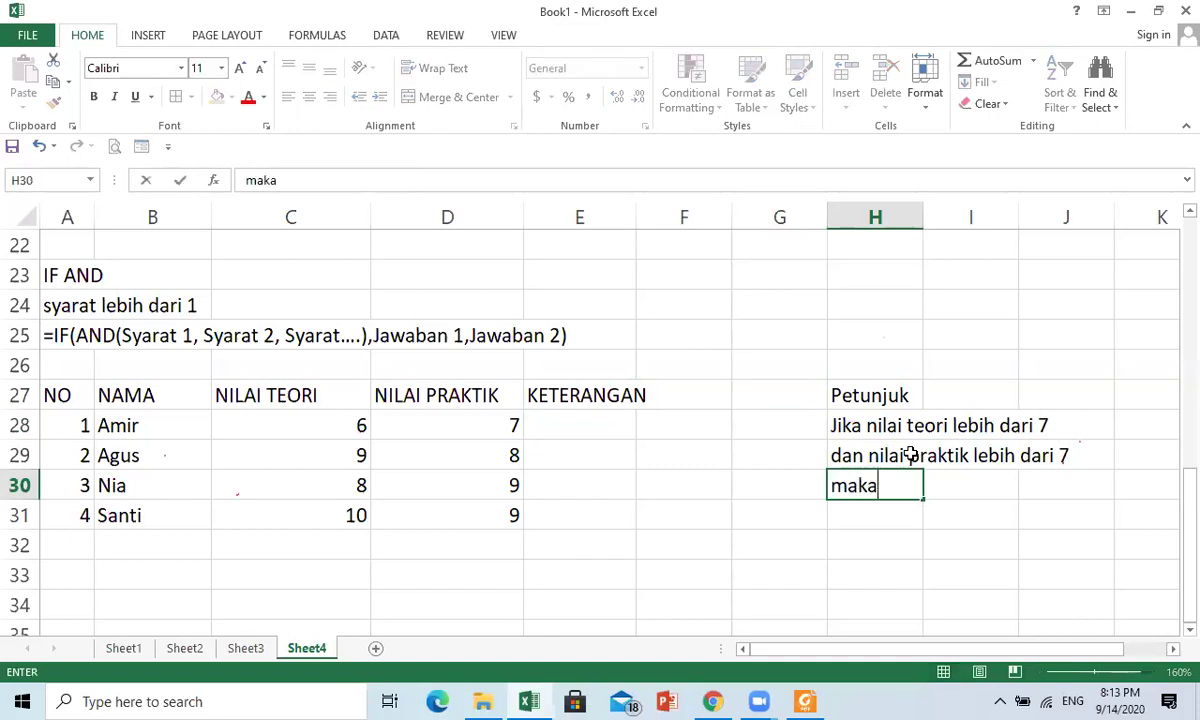
text( siswa di)
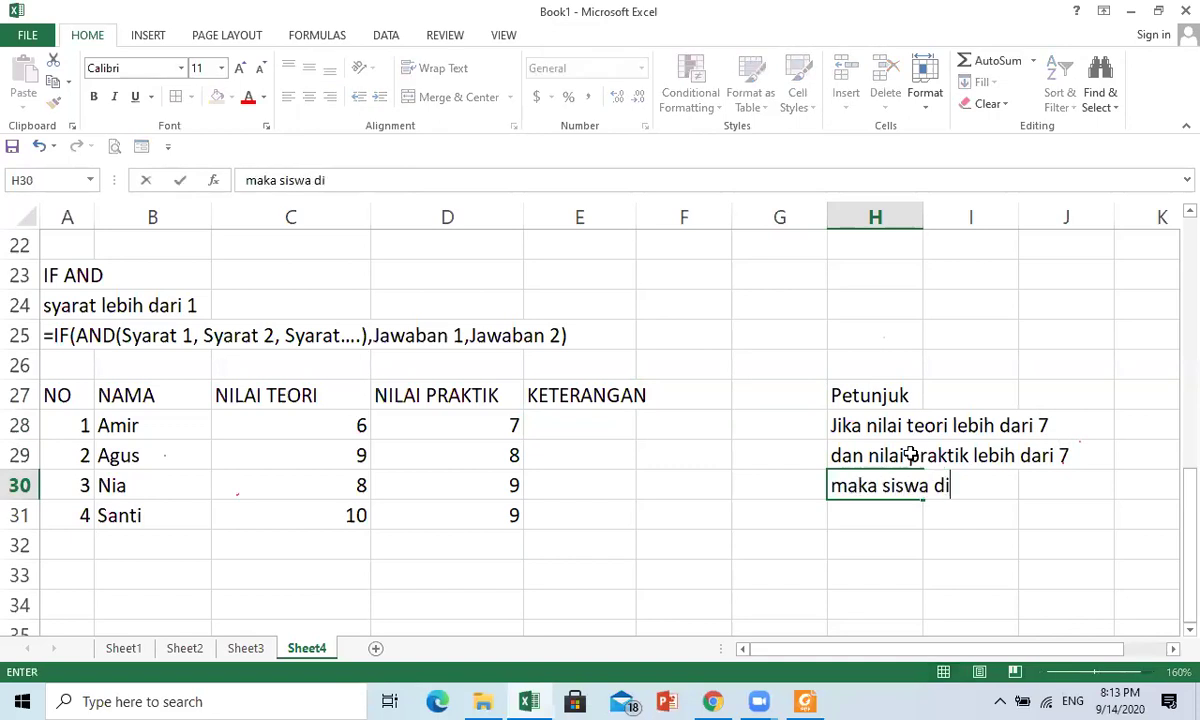
text(nyatakan )
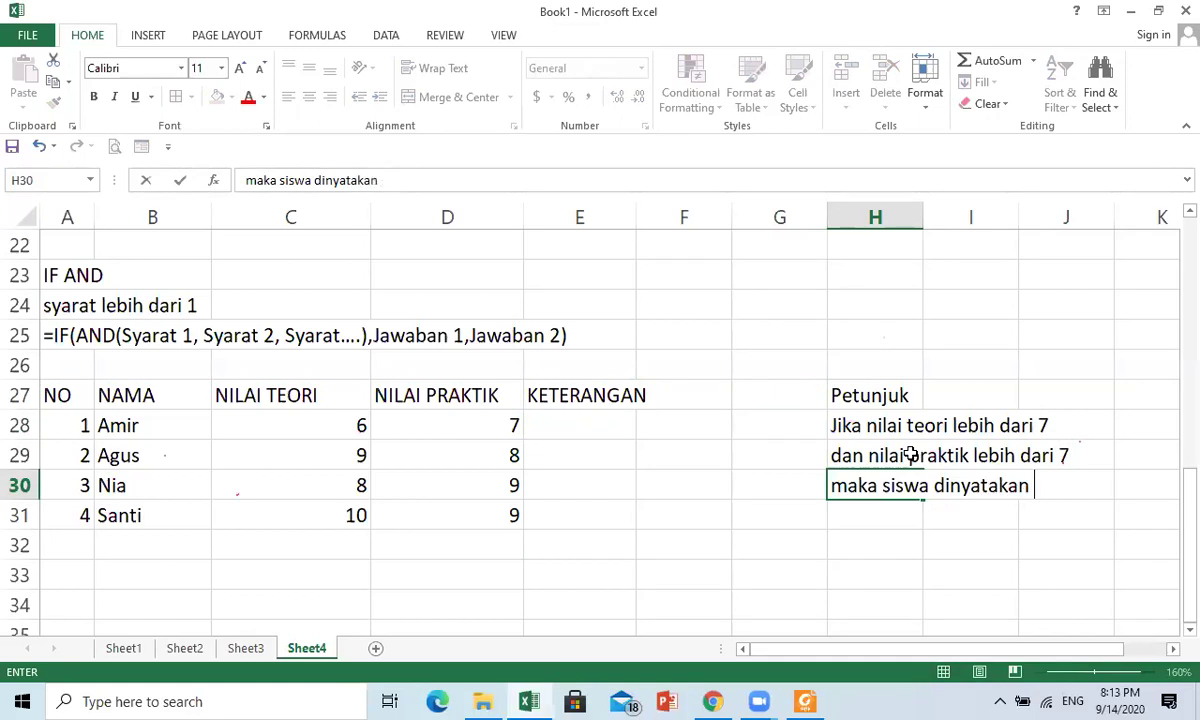
text(LULUS)
key(Return)
- Enter the outcome for all other cases, selain itu GAGAL, in H31 with GAGAL fully capitalised
text(selain )
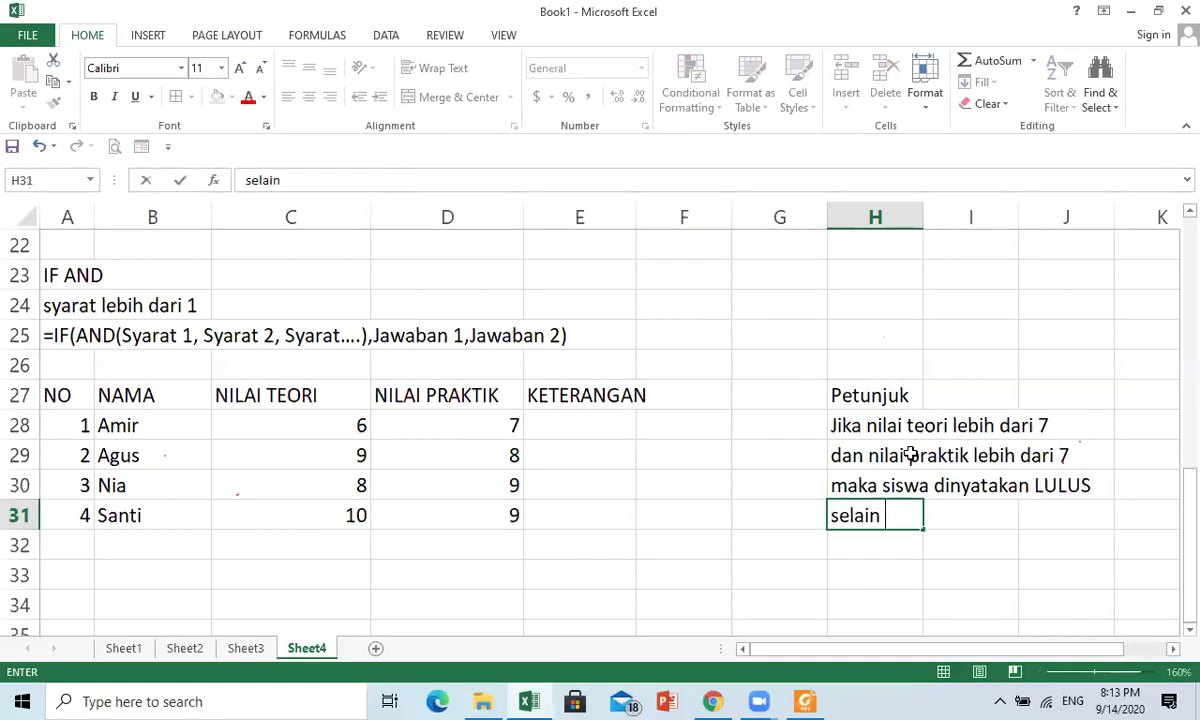
text(itu GAGAl)
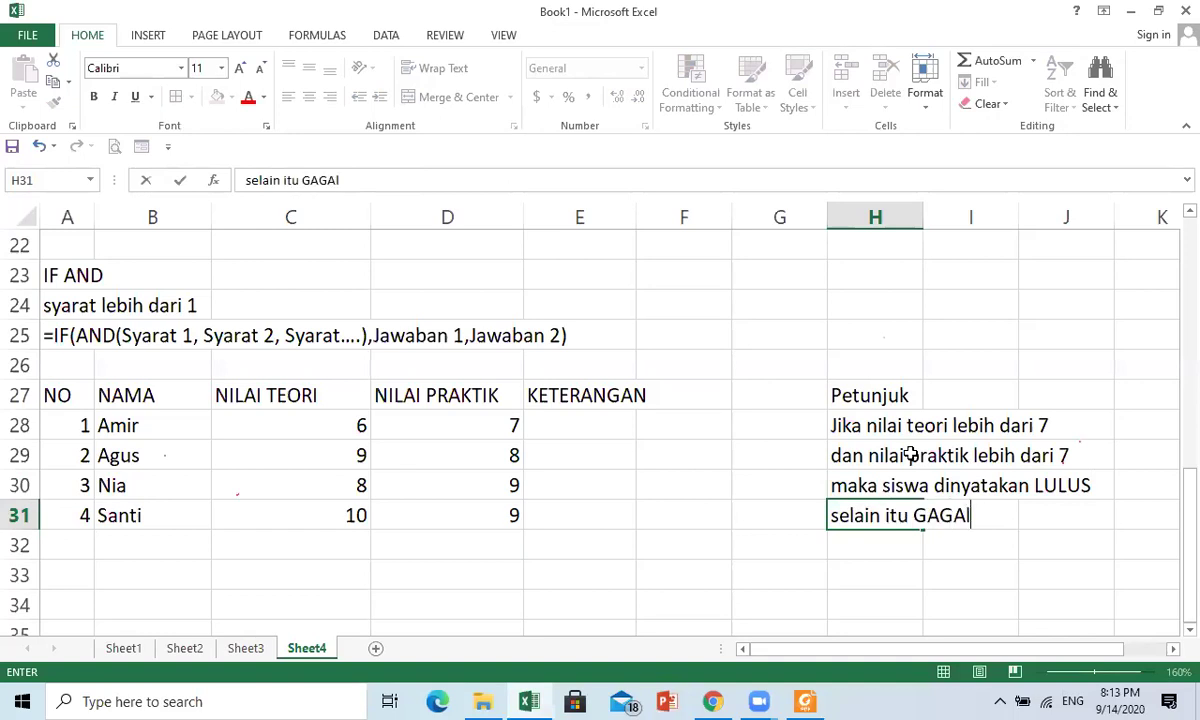
key(Return)
key(Up)
key(F2)
key(BackSpace)
text(L)
key(Return)
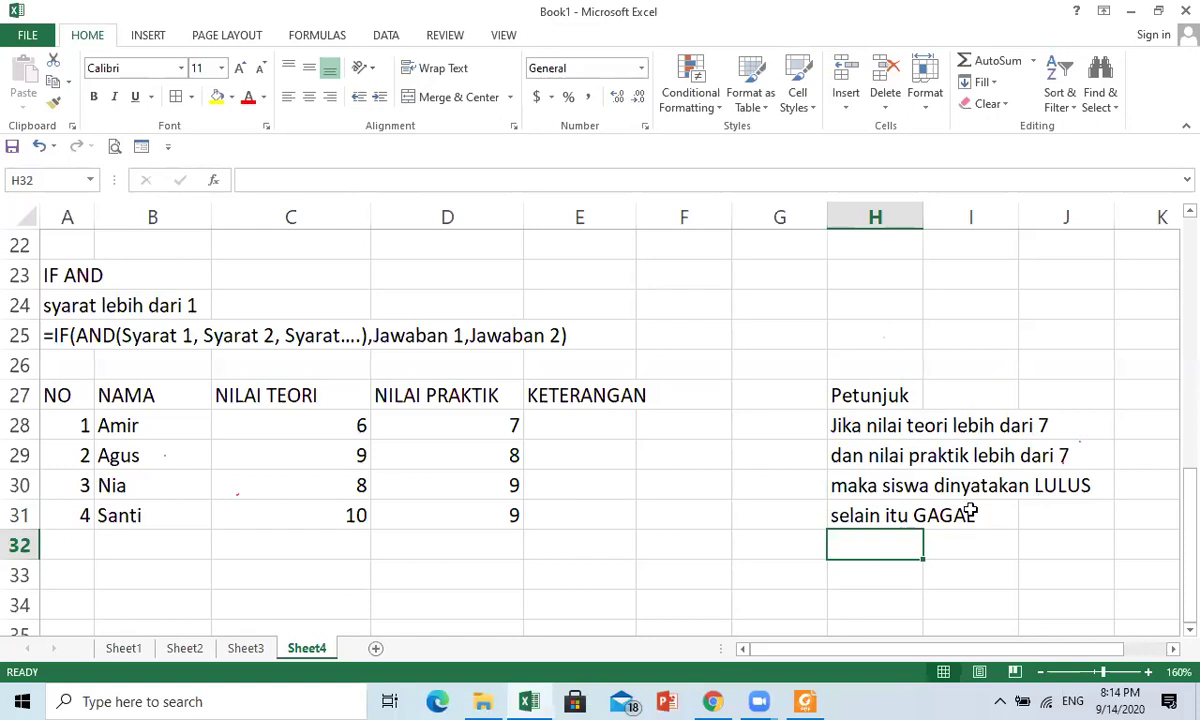
- Begin the KETERANGAN formula in E28 with the two-condition test =IF(AND(C28>7,D28>7)
click(605, 430)
text(=)
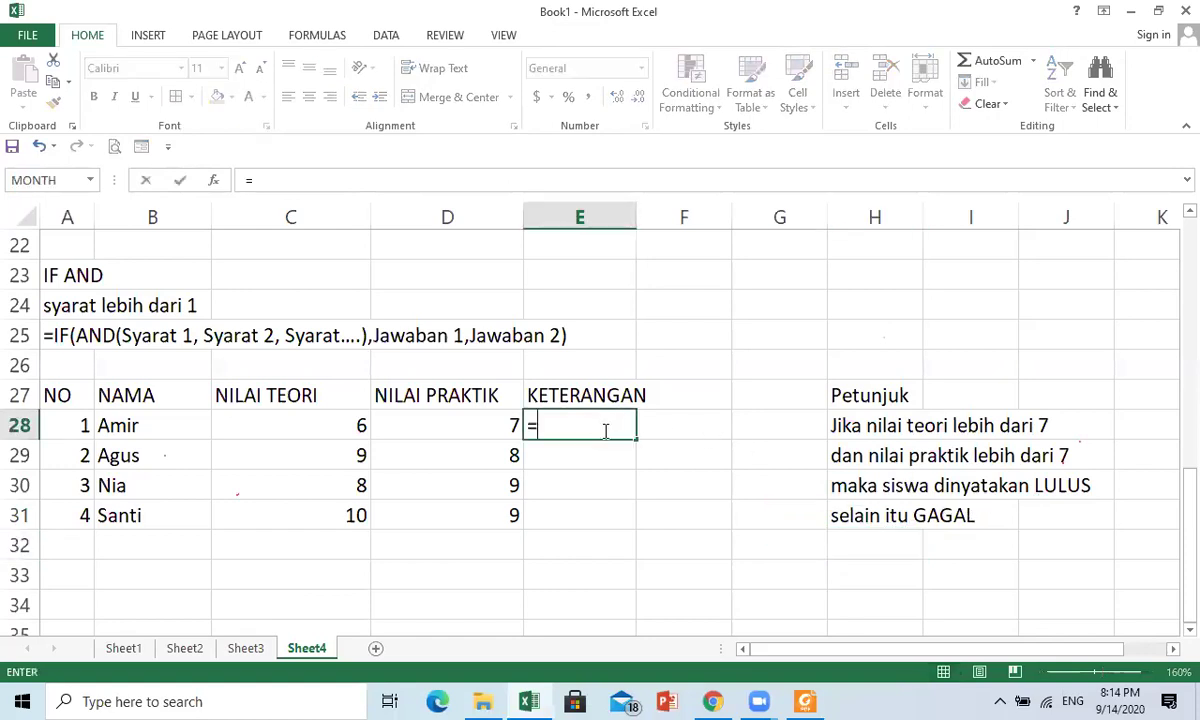
text(IF)
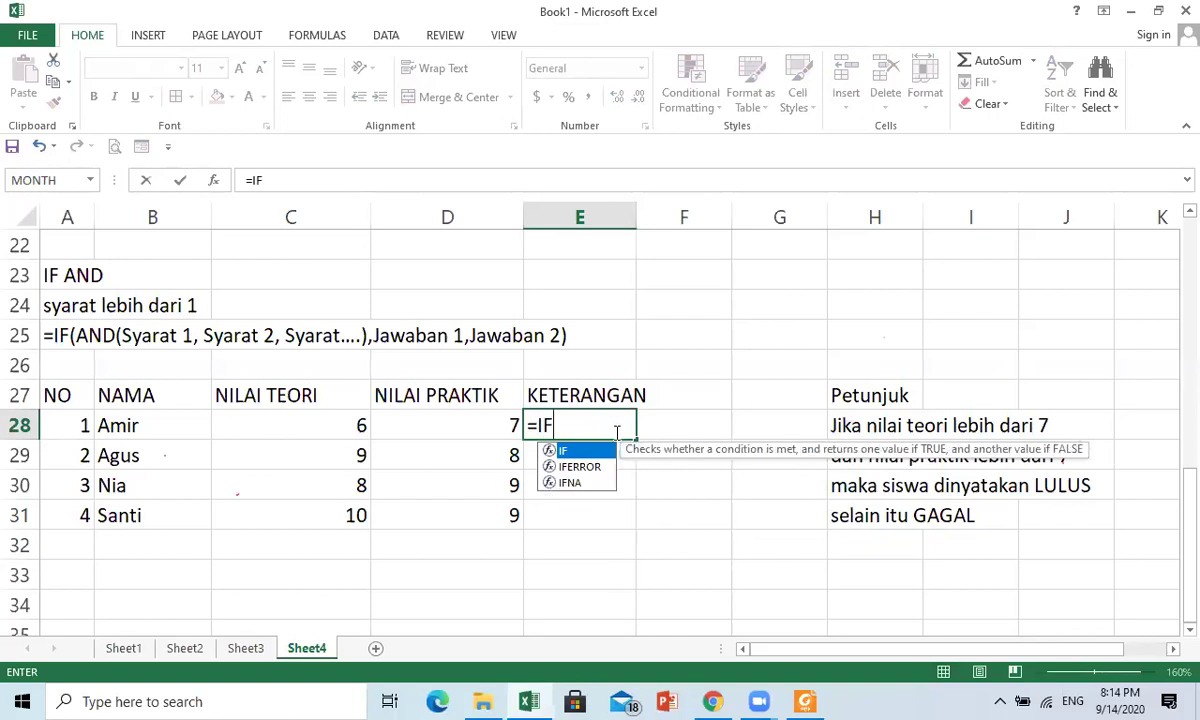
text((AND()
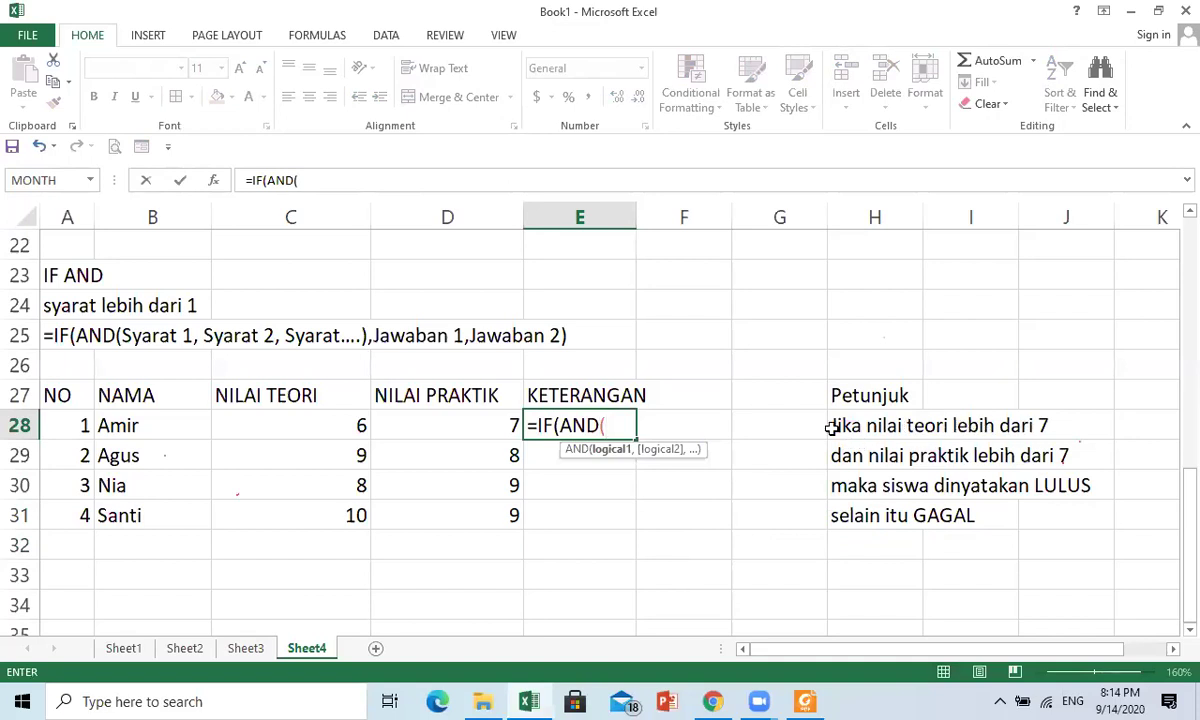
click(339, 422)
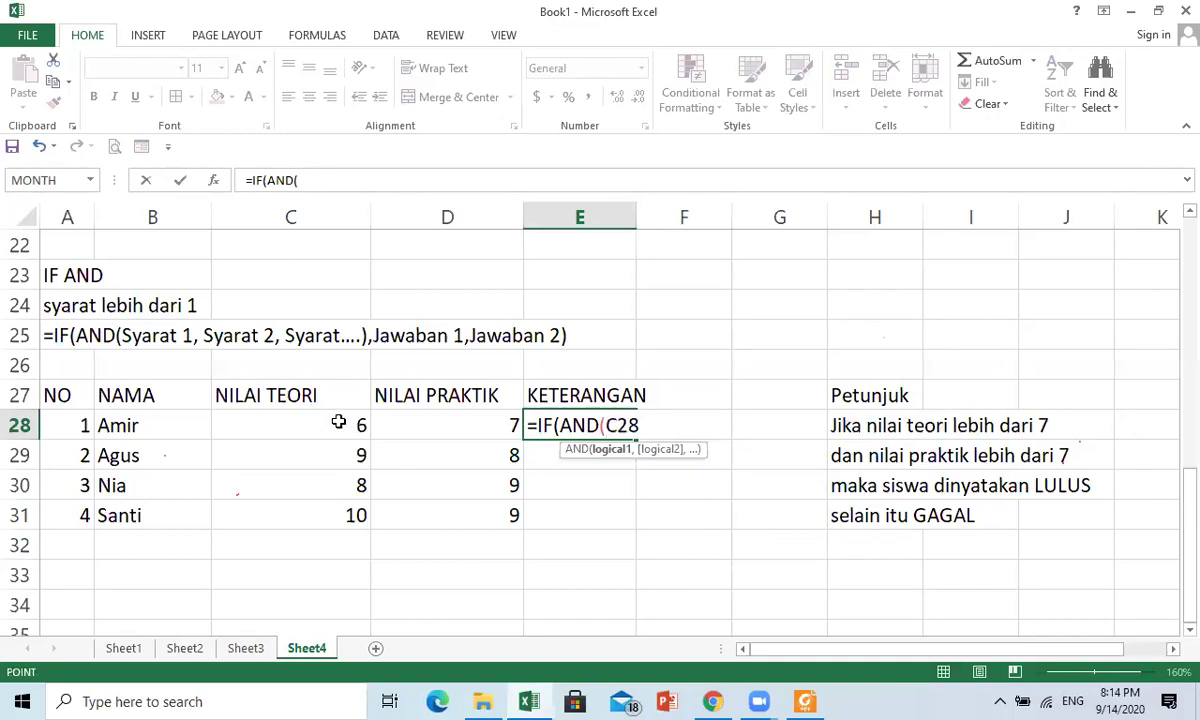
text(>)
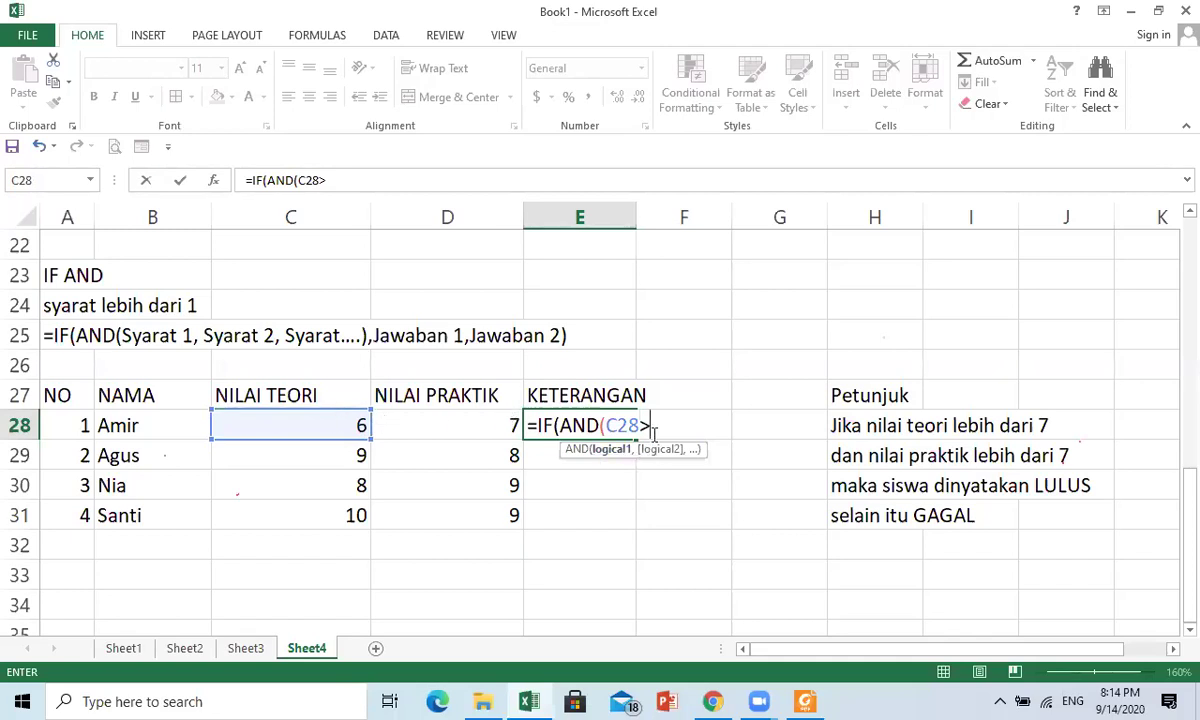
text(7,)
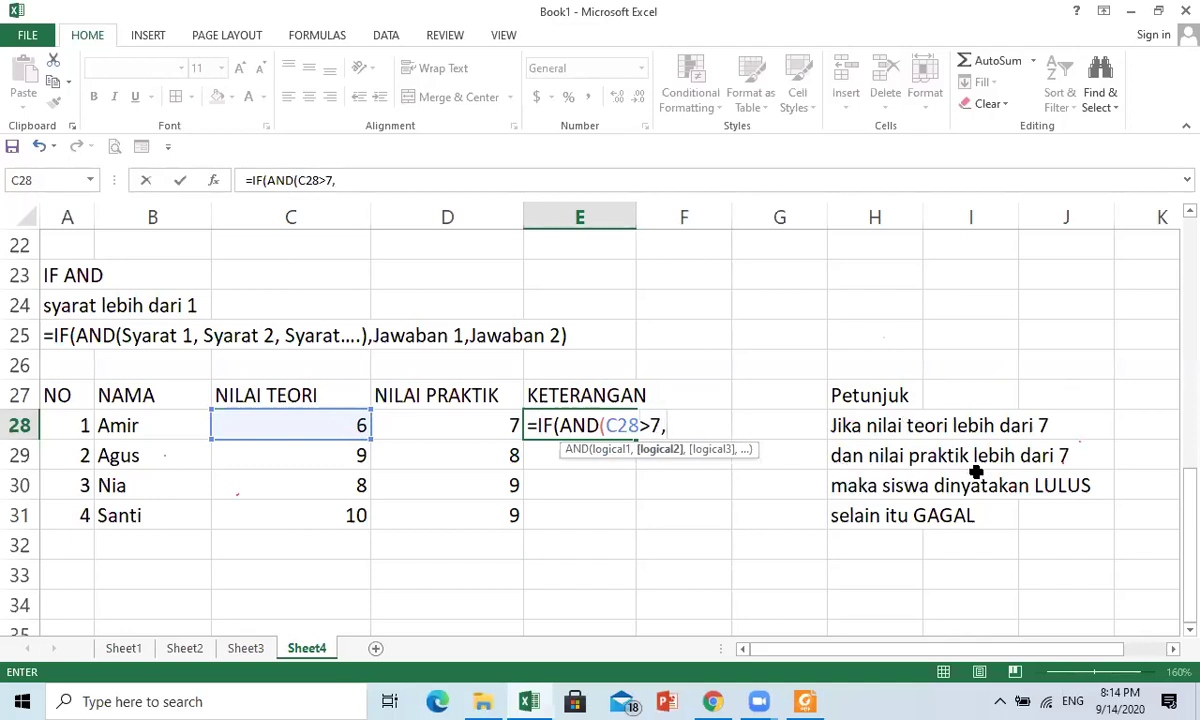
click(464, 426)
text(>7)
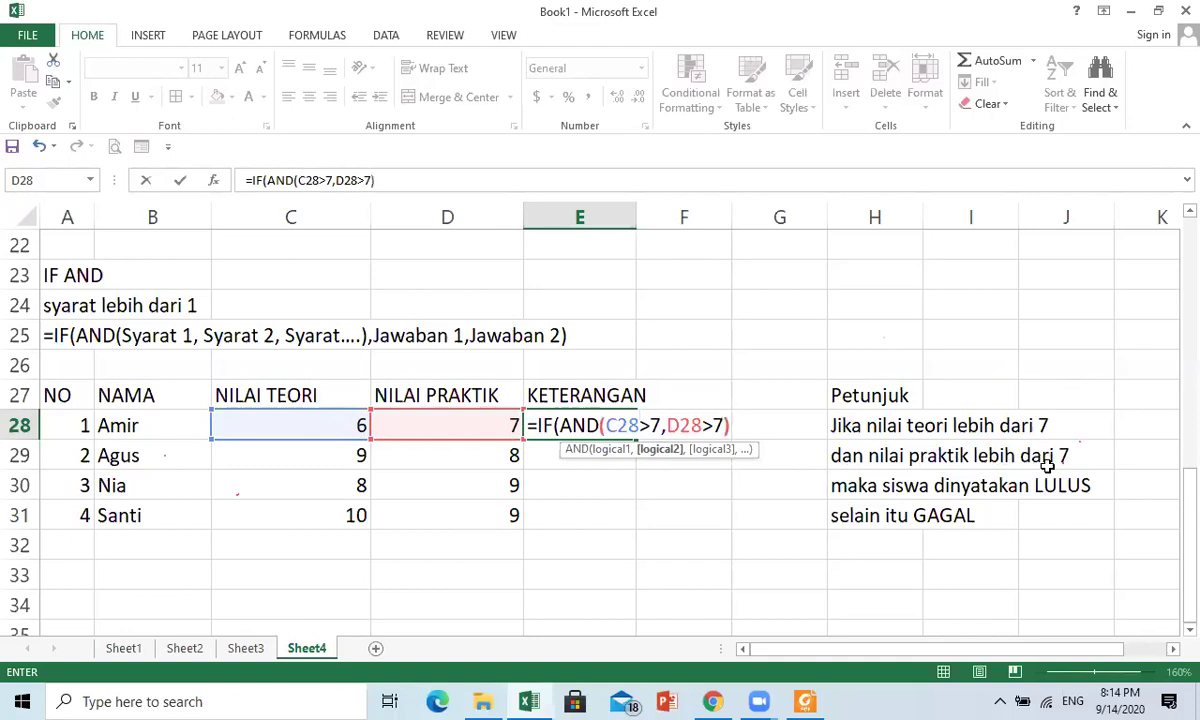
text())
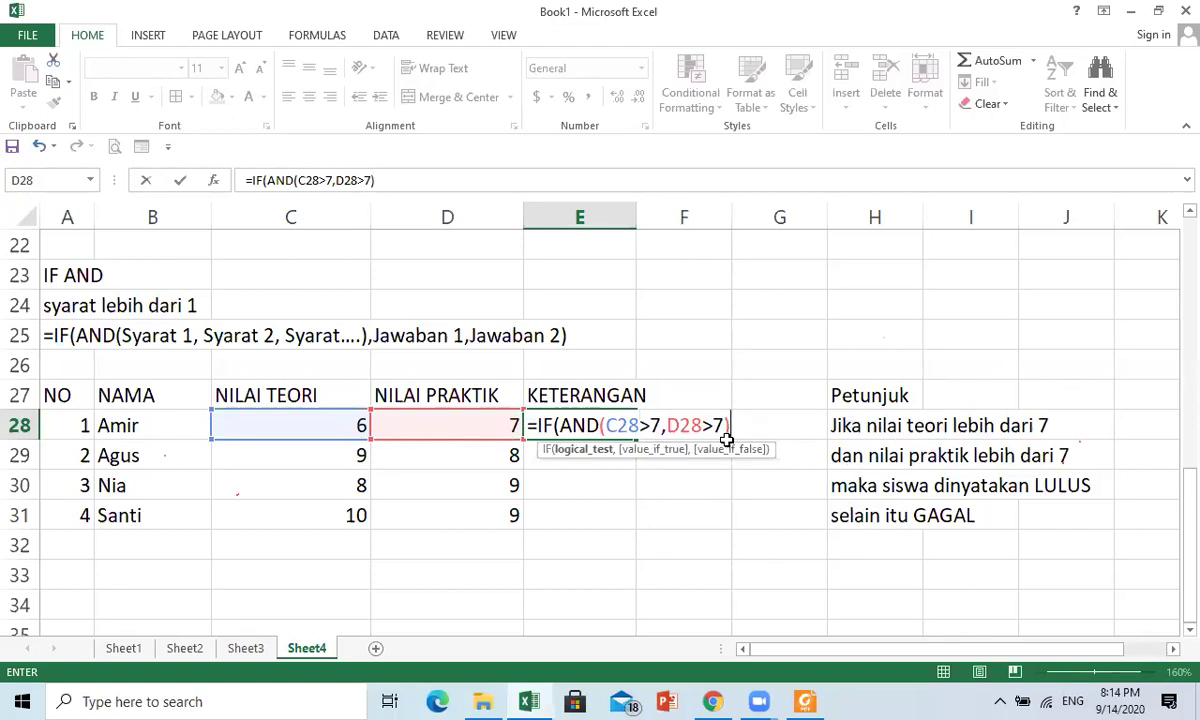
- Complete the E28 formula with "LULUS" as the true result and "GAGAL" as the false result, and fill it down through E31
text(,)
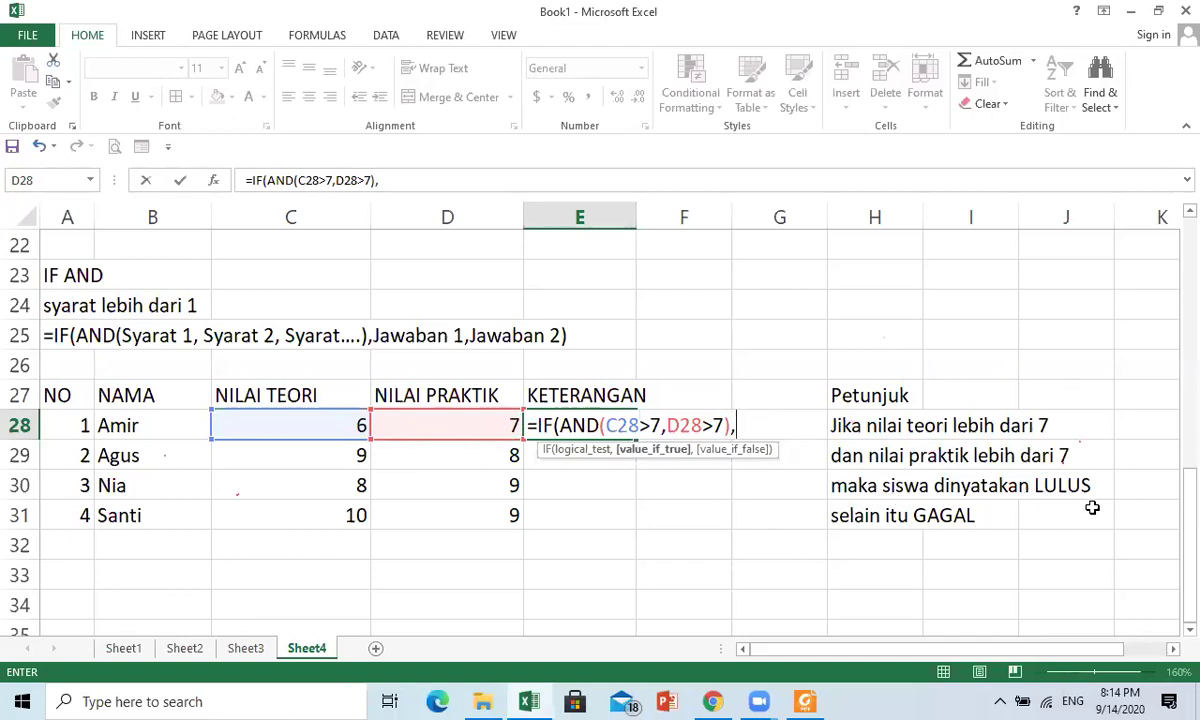
text("lul)
key(BackSpace)
key(BackSpace)
key(BackSpace)
text(LULUS)
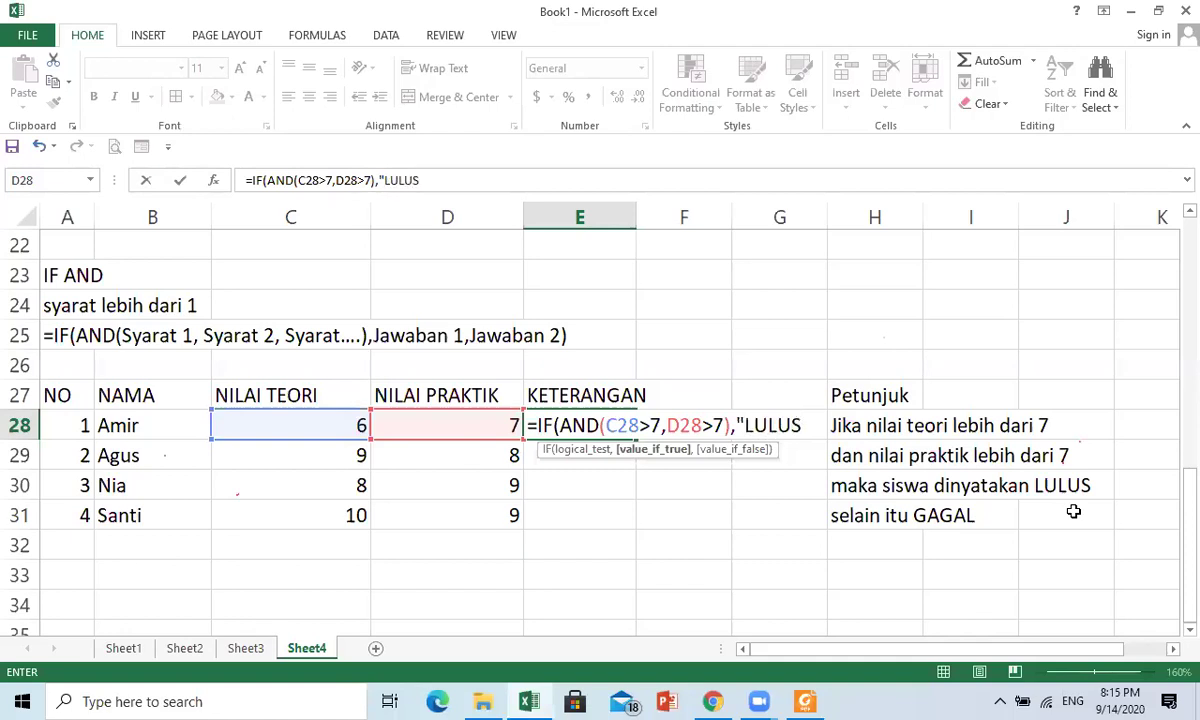
text(",)
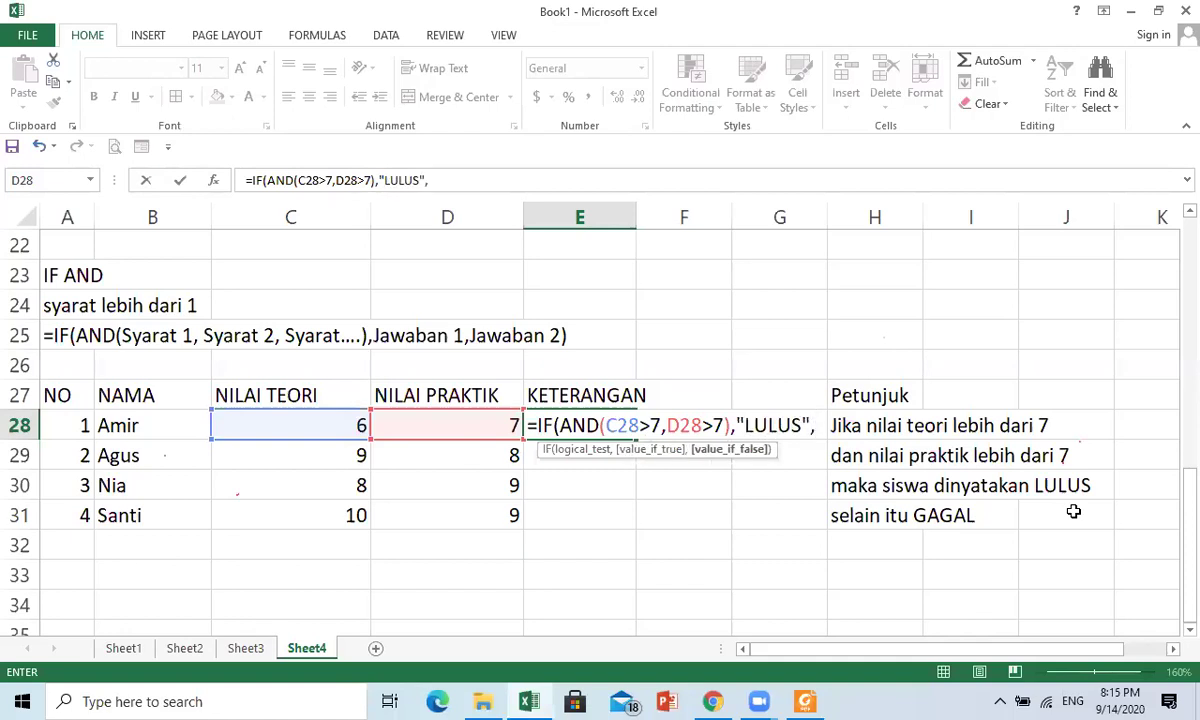
text("G)
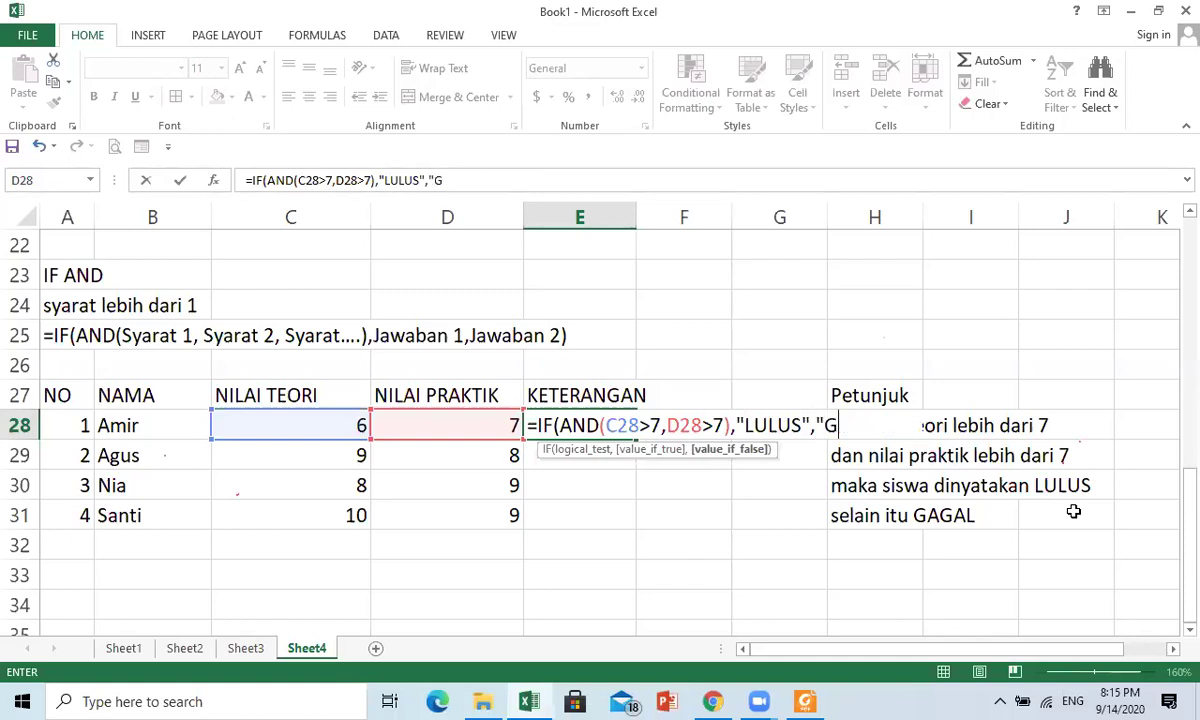
text(AGAL")
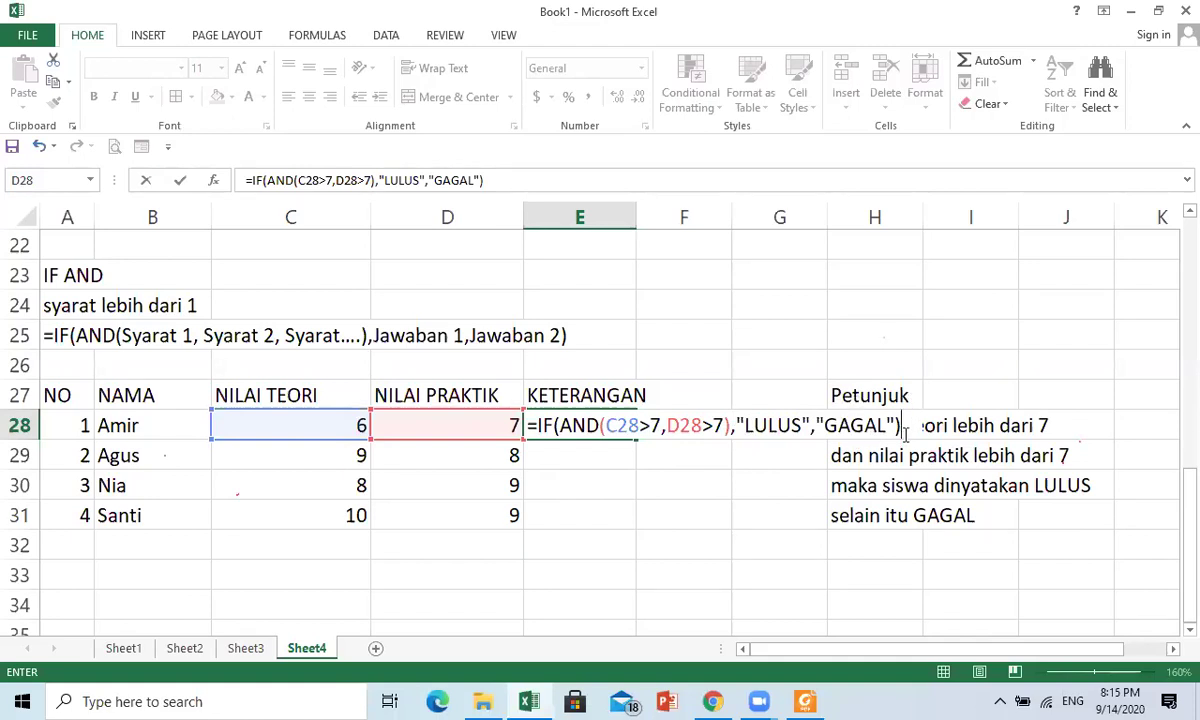
key(Return)
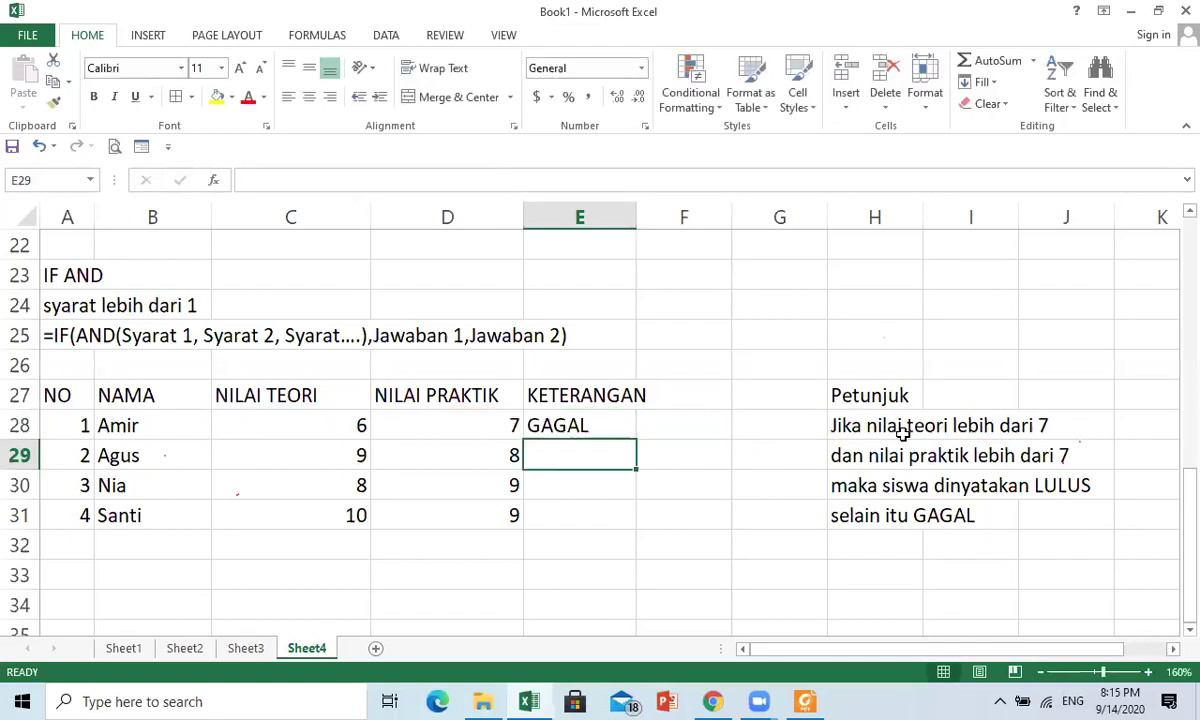
click(613, 425)
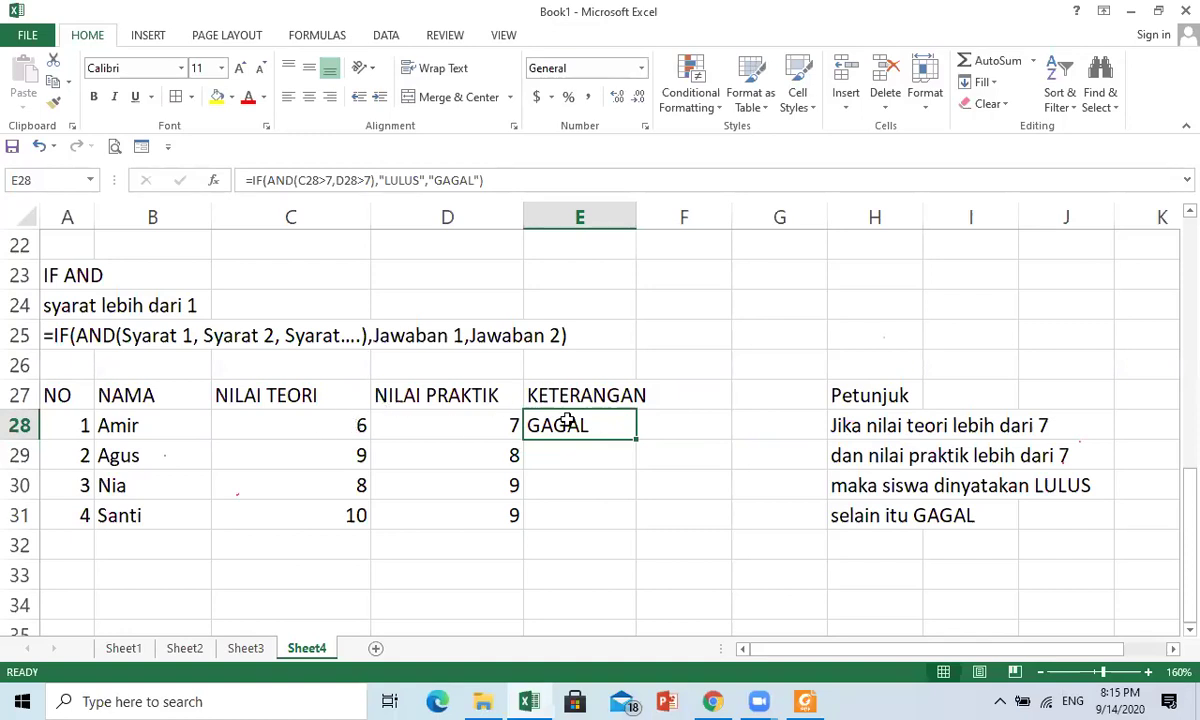
drag(636, 440, 633, 522)
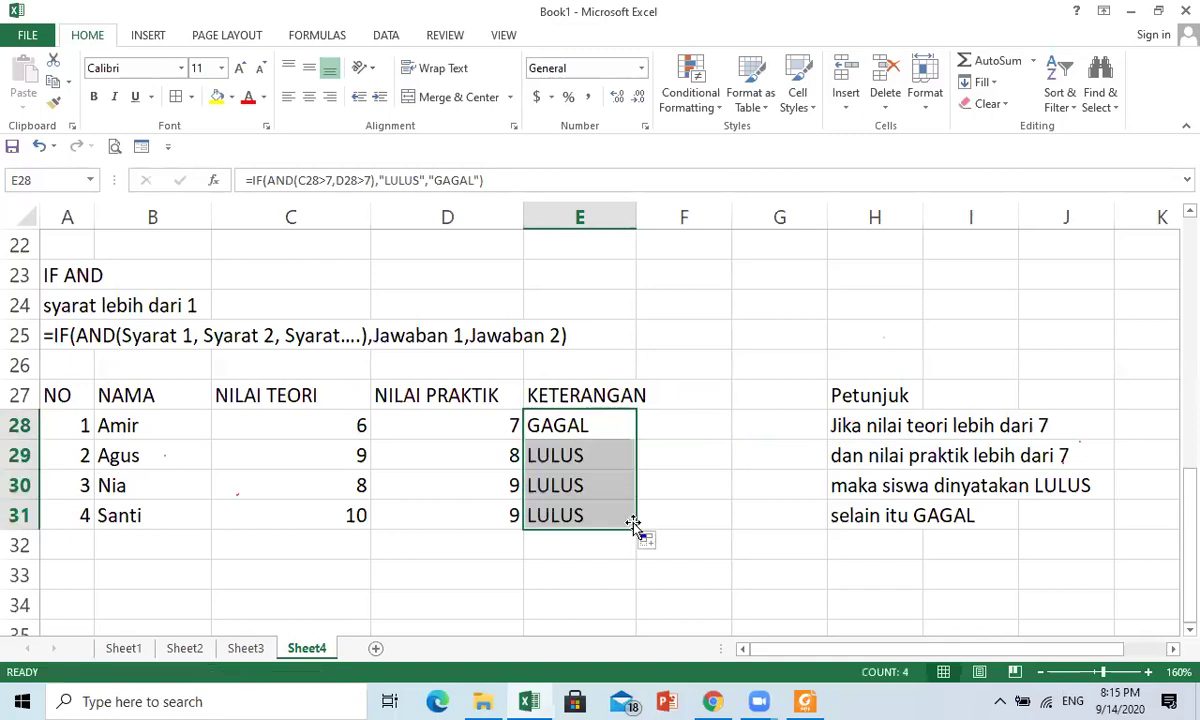
- Set the NILAI PRAKTIK score in D29 to 5
key(Down)
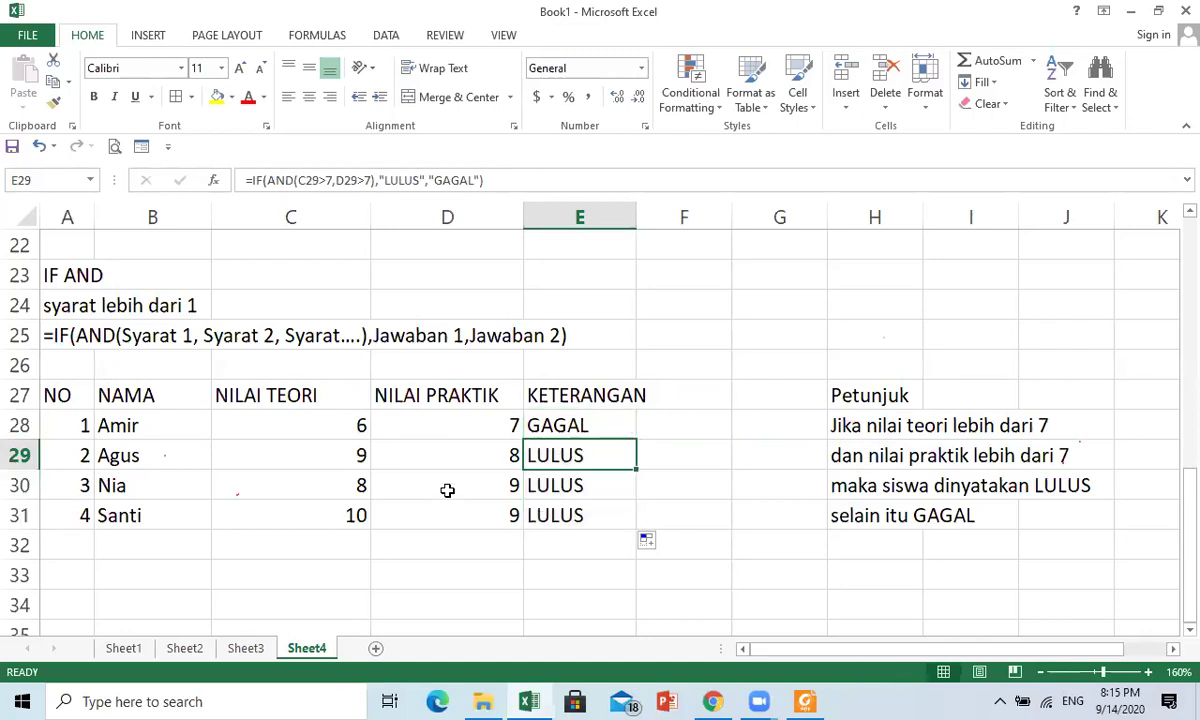
click(498, 453)
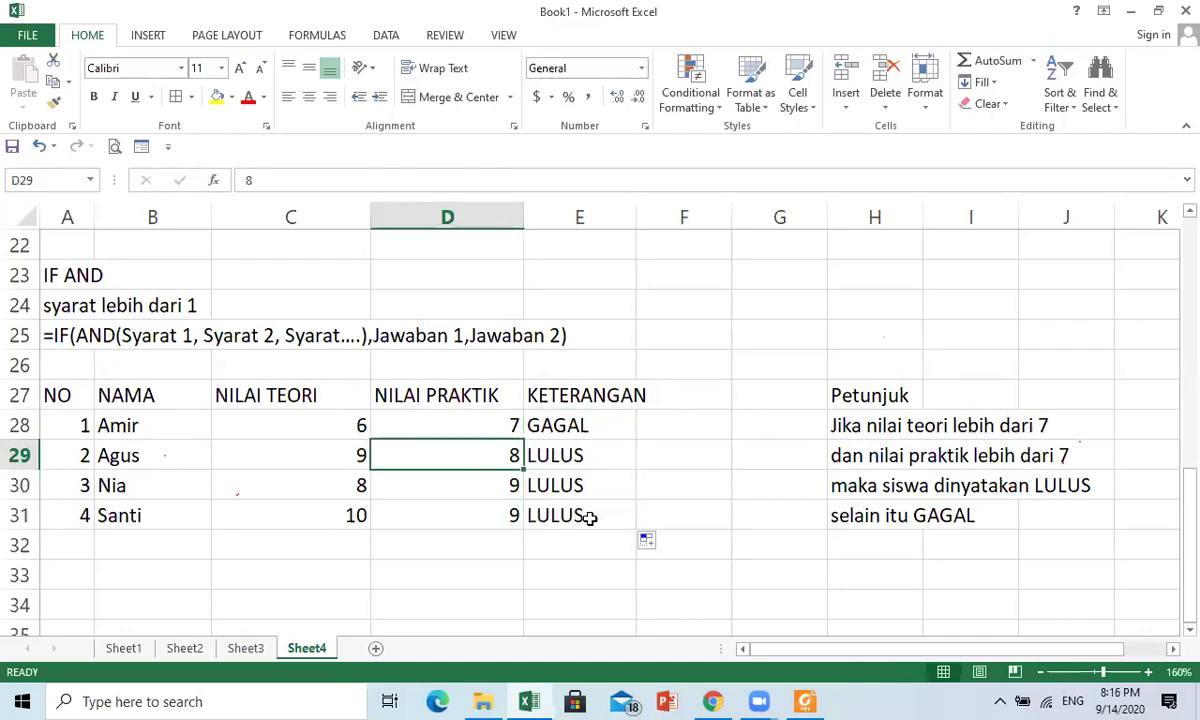
text(5)
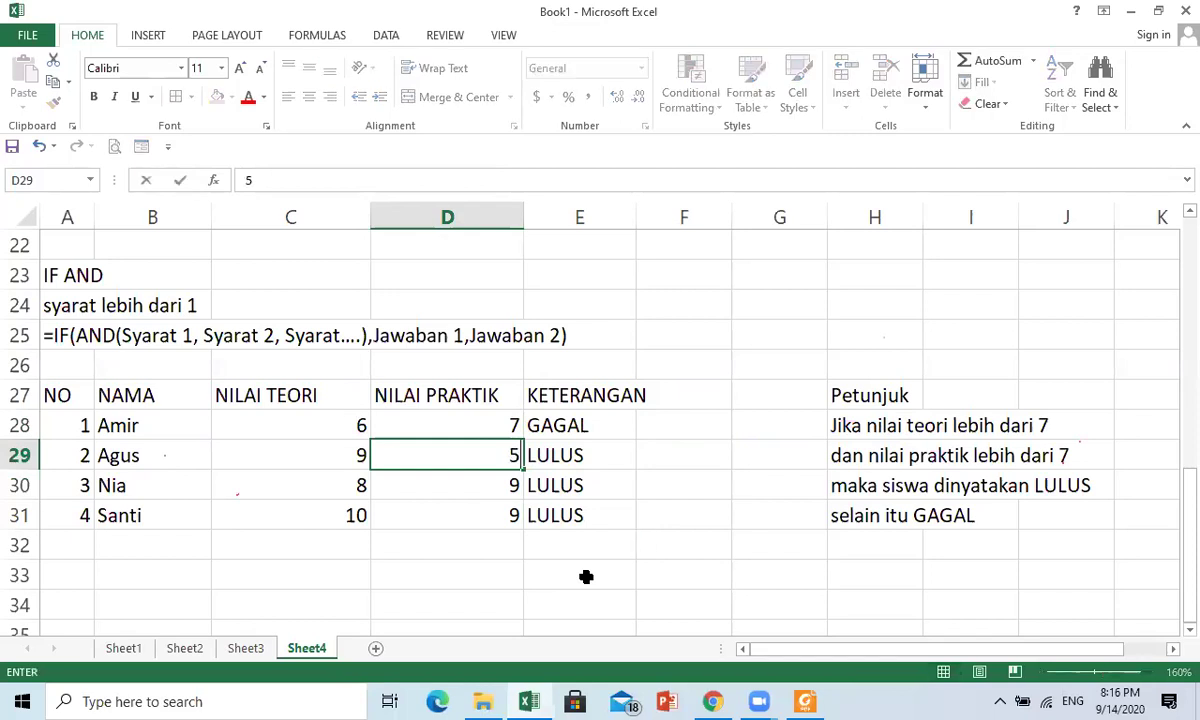
key(Return)
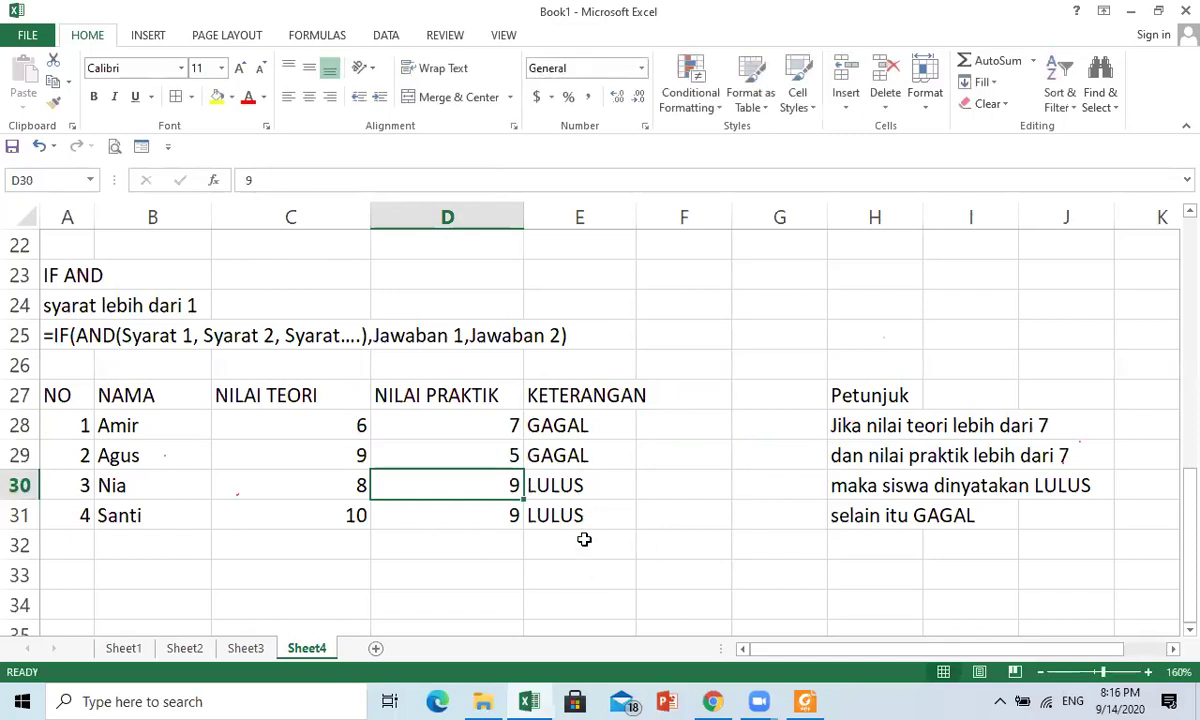
click(577, 537)
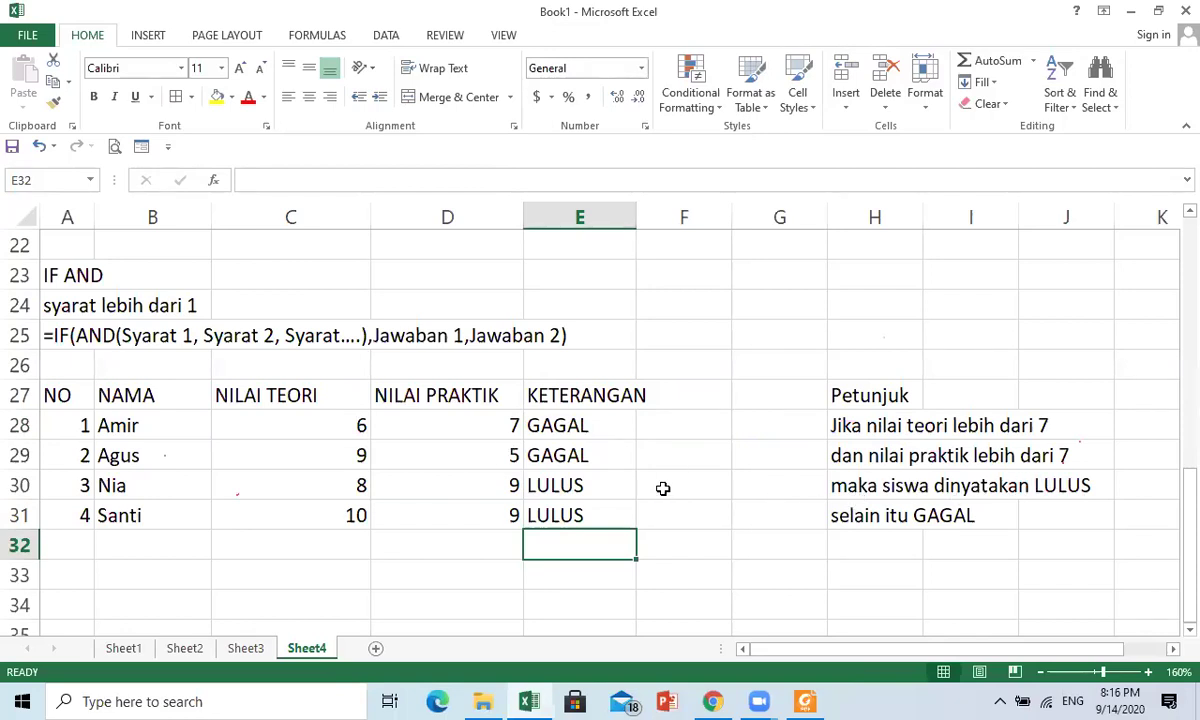
- Enter the heading IF OR in A34, below the IF AND example
scroll(683, 473, down, 1)
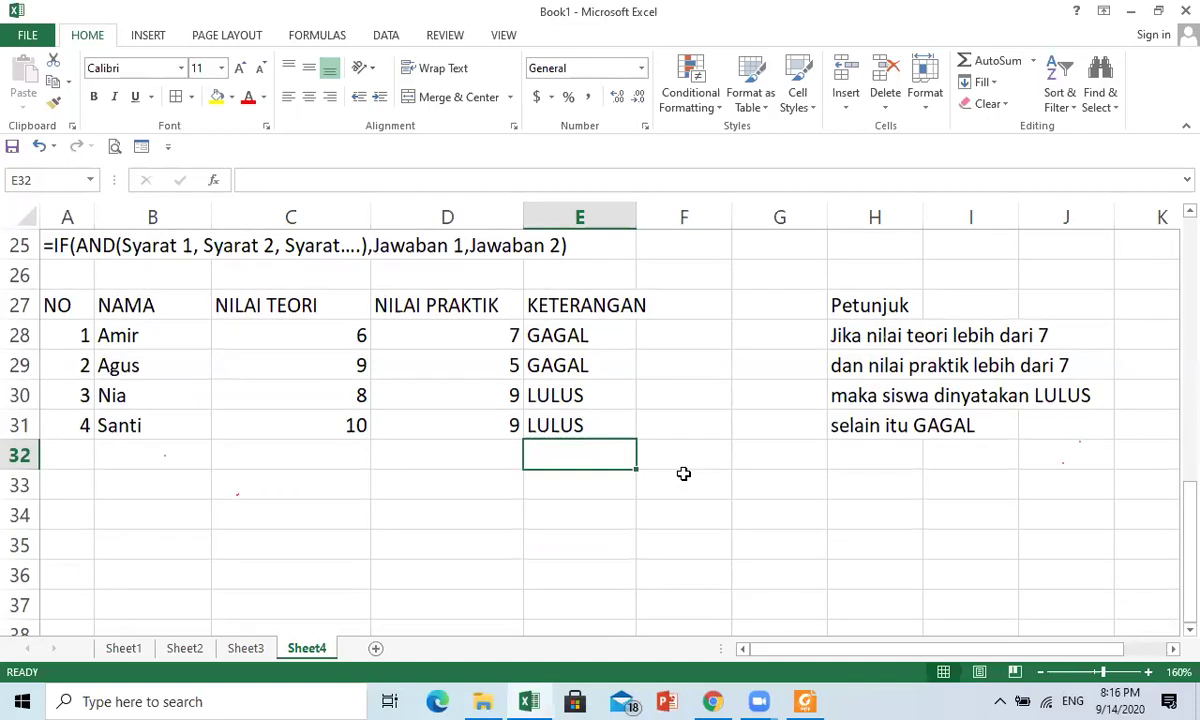
scroll(683, 473, up, 1)
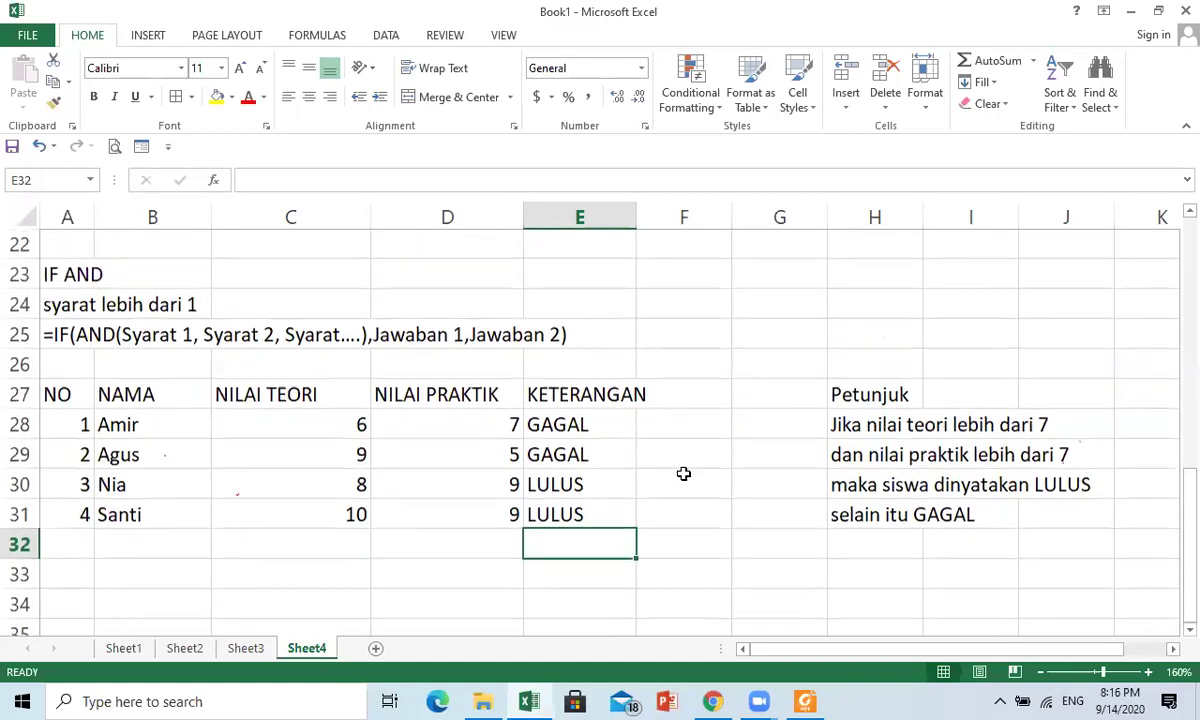
scroll(300, 495, down, 1)
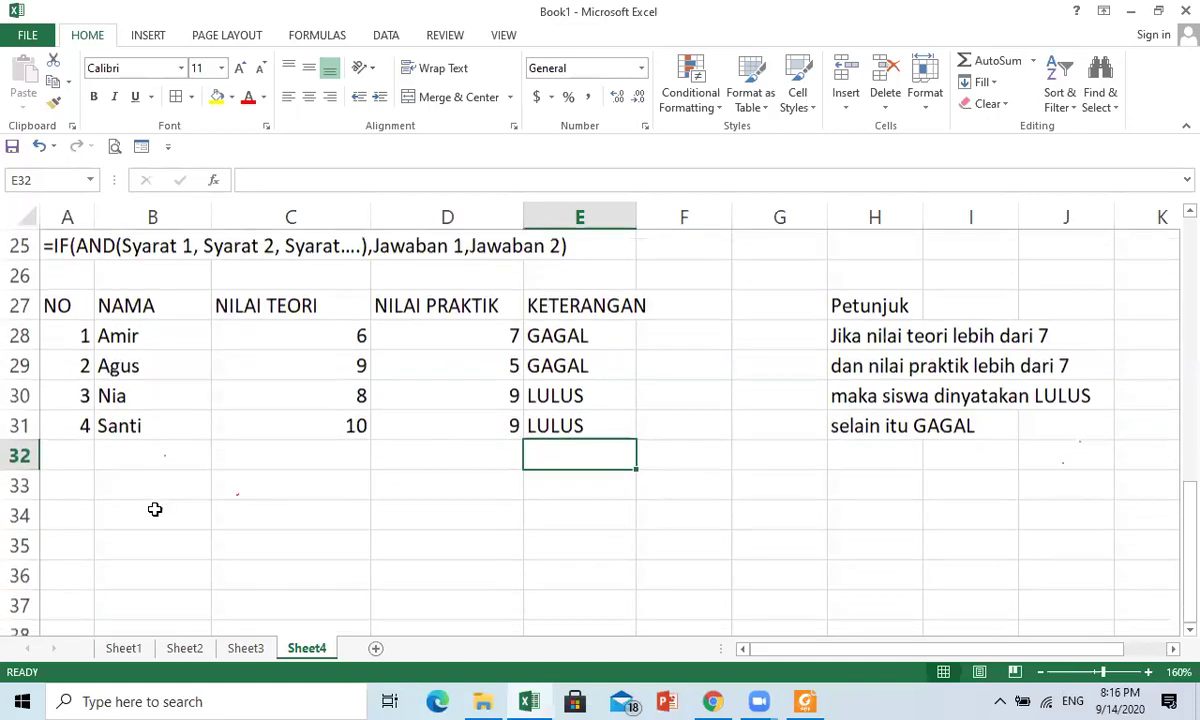
click(80, 510)
text(if)
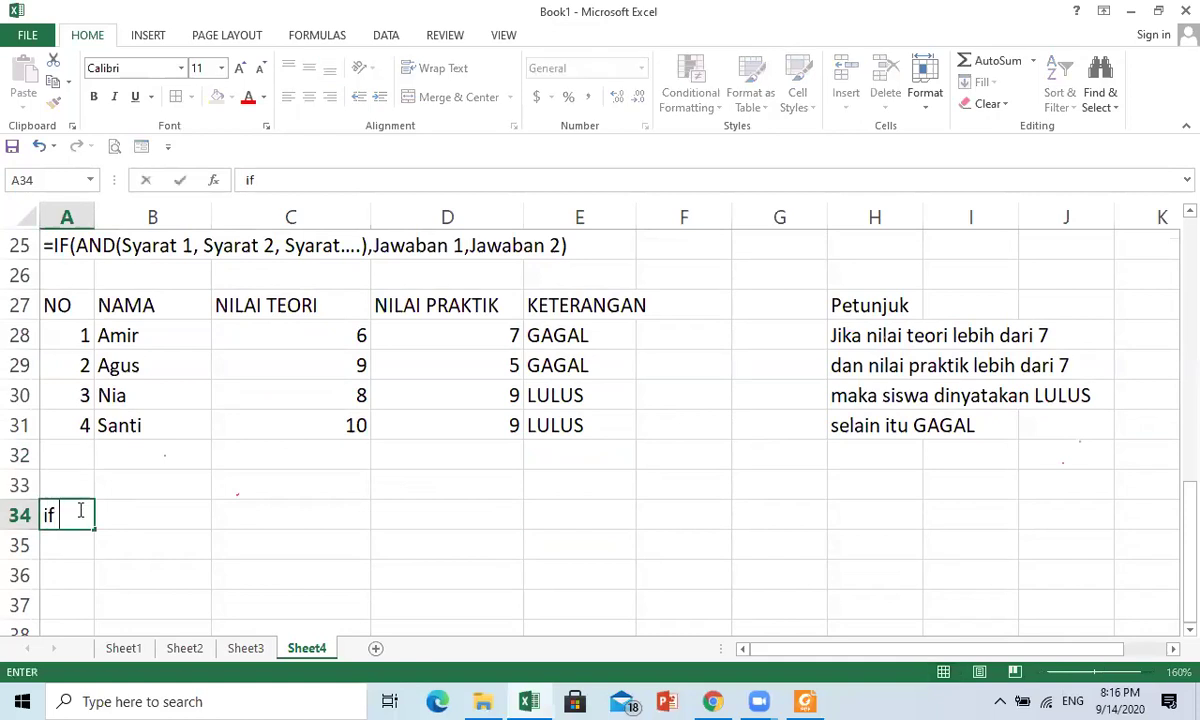
key(BackSpace)
key(BackSpace)
text(IR)
key(BackSpace)
text(F OR)
key(Return)
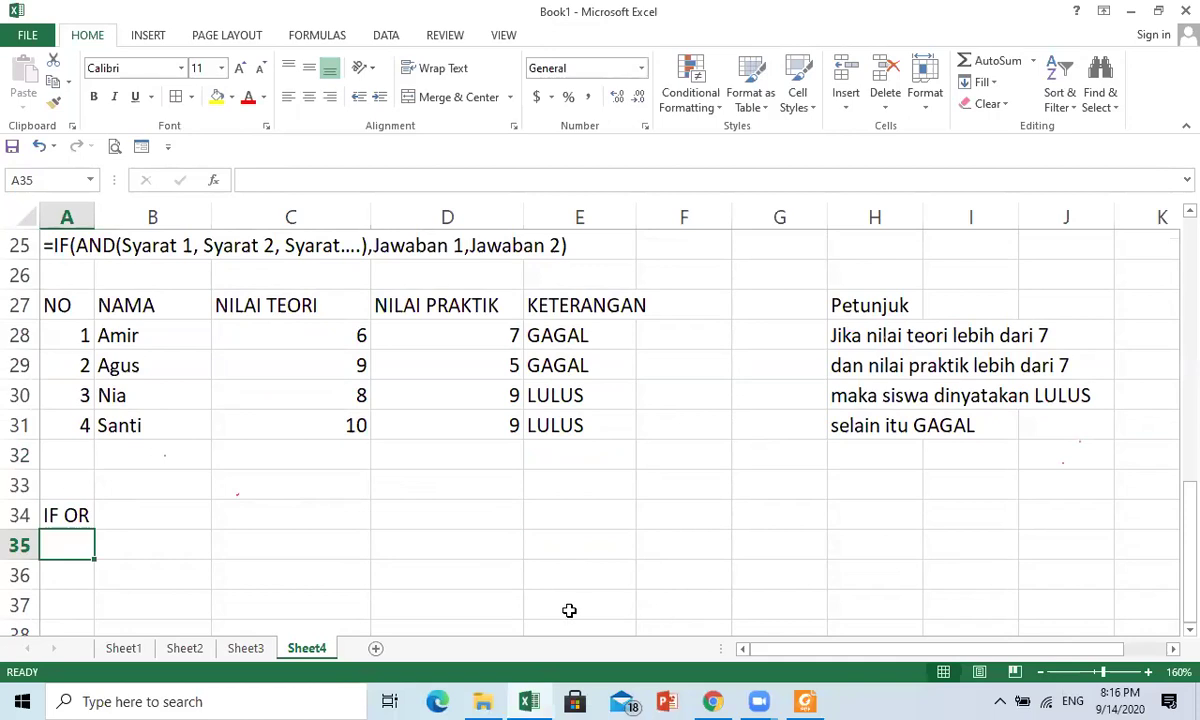
- Enter the general syntax as text in A35: =IF(OR(syarat 1,syarat 2,syarat....),Jawaban 1,Jawaban 2)
text('=)
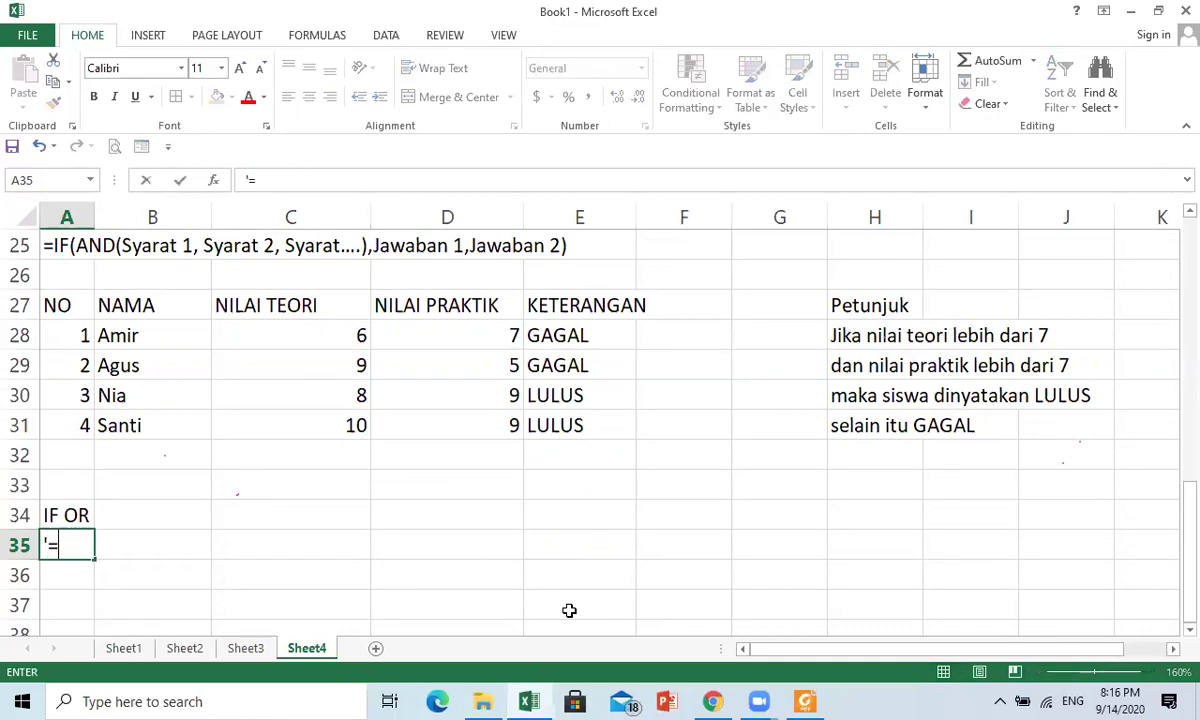
text(IF(OR()
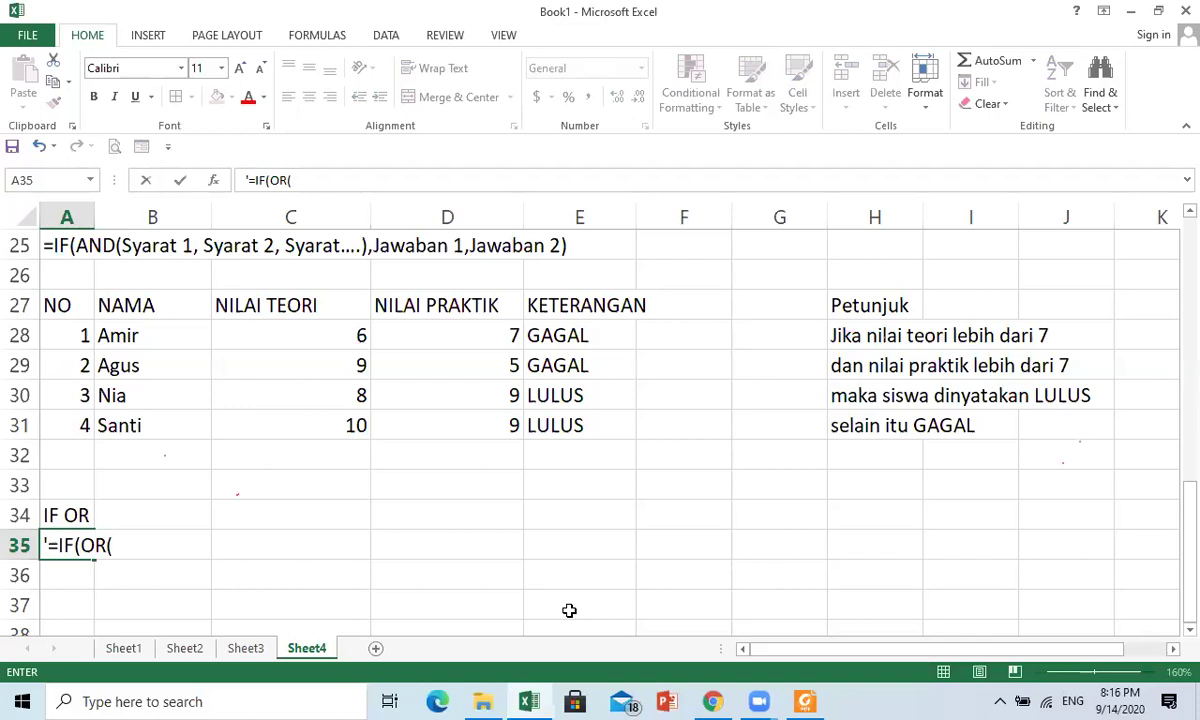
text(syarat1,)
key(BackSpace)
key(BackSpace)
text(1,syarat2)
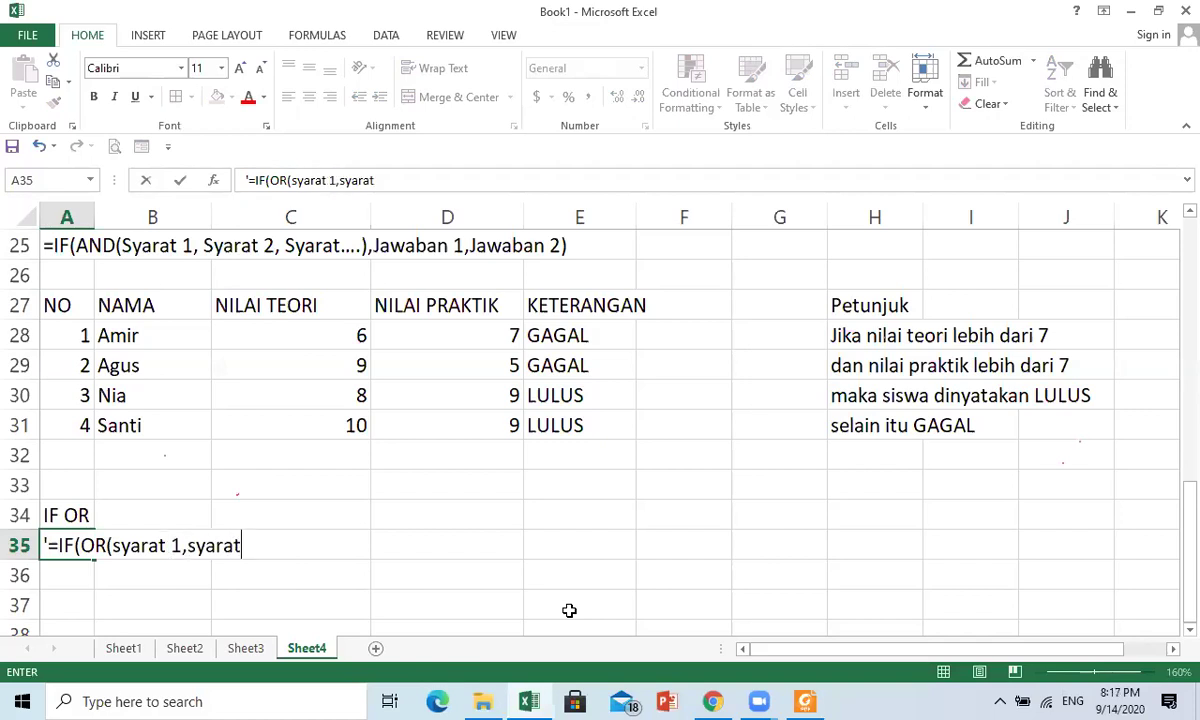
key(BackSpace)
text(2, sya)
key(BackSpace)
key(BackSpace)
key(BackSpace)
key(BackSpace)
text(syarat)
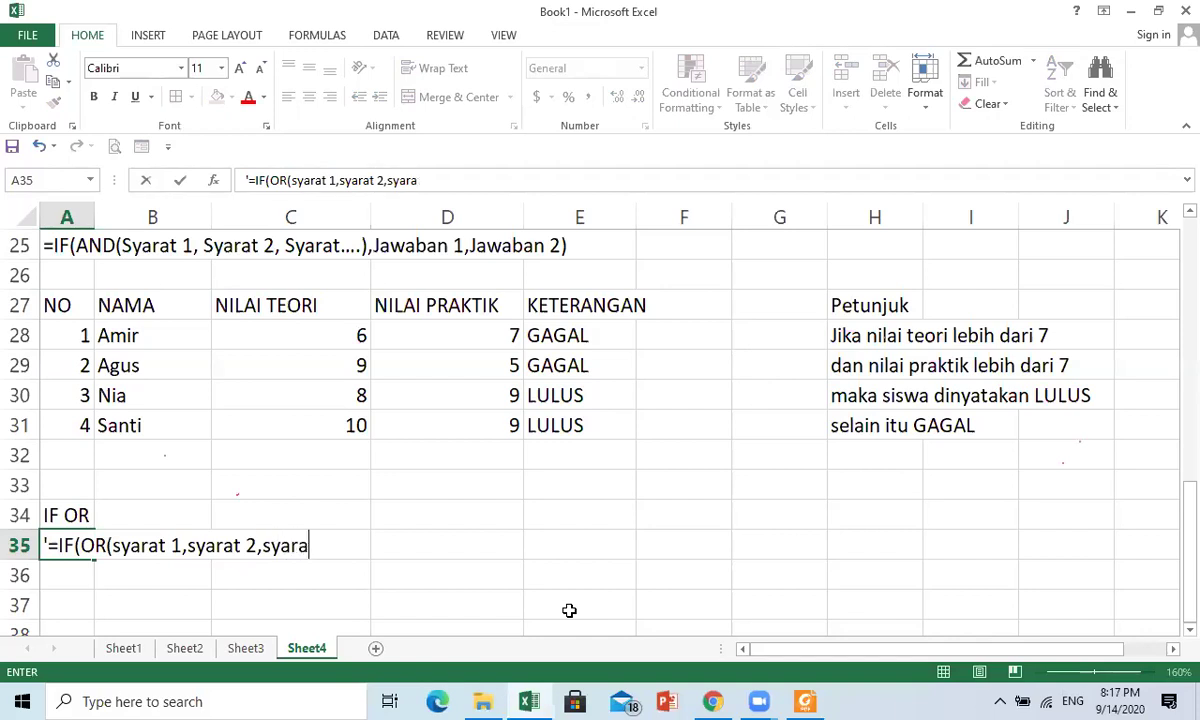
text(....),Jawaban 1,)
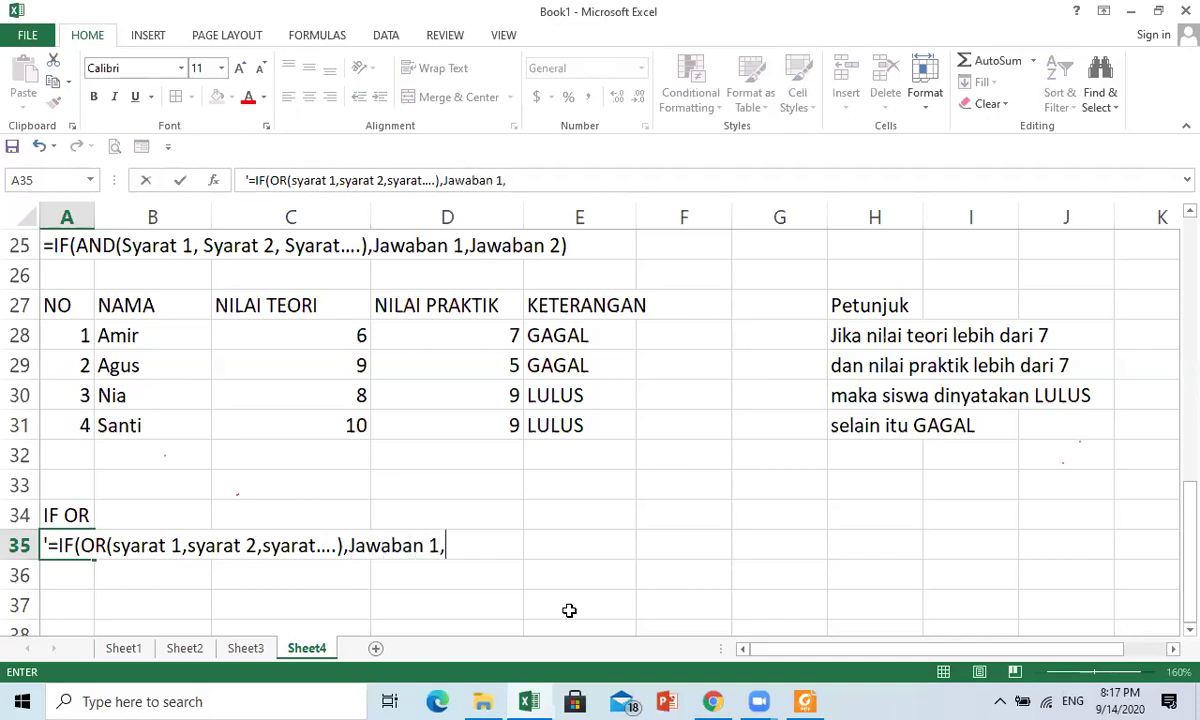
text(Jawaban)
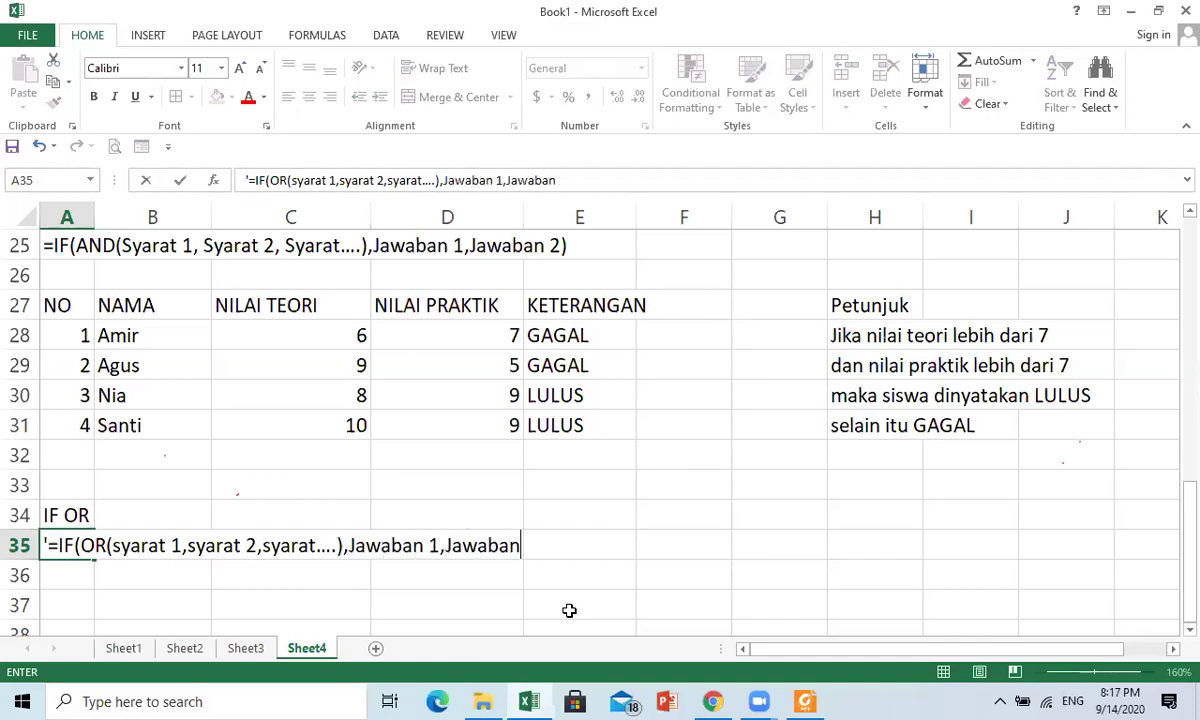
text( 2))
key(Return)
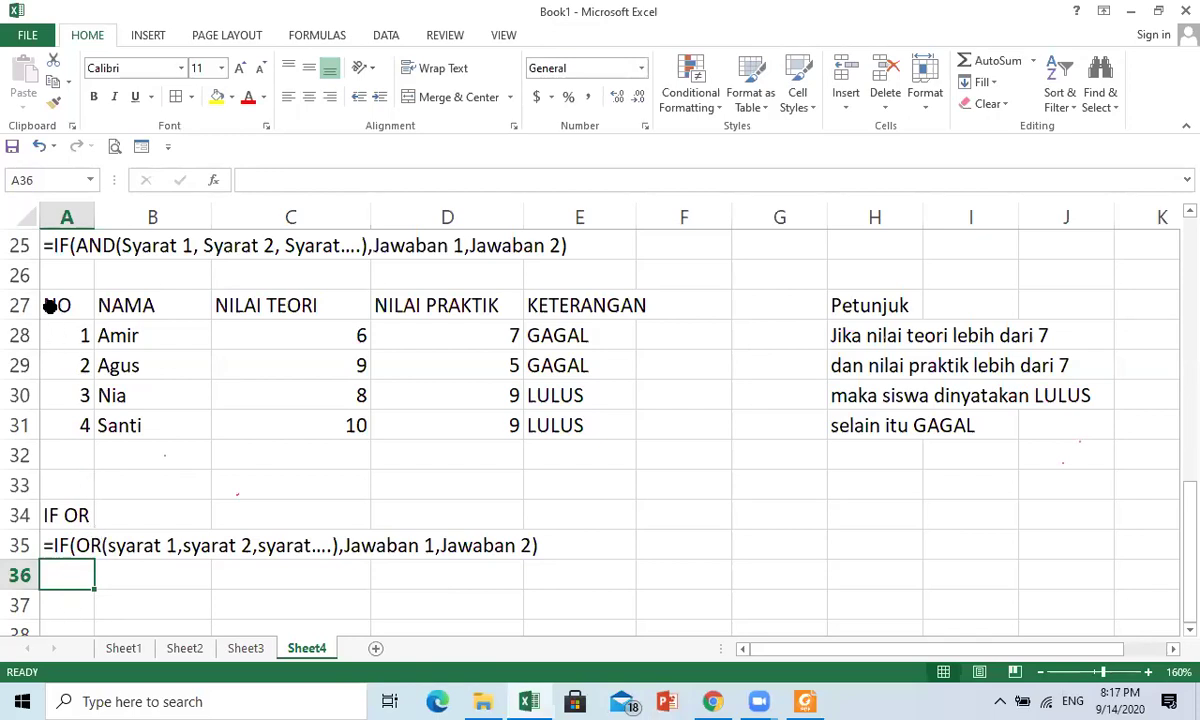
- Copy the IF AND example table with its Petunjuk notes, A27:I31, to A36
drag(49, 305, 978, 420)
key(ctrl+c)
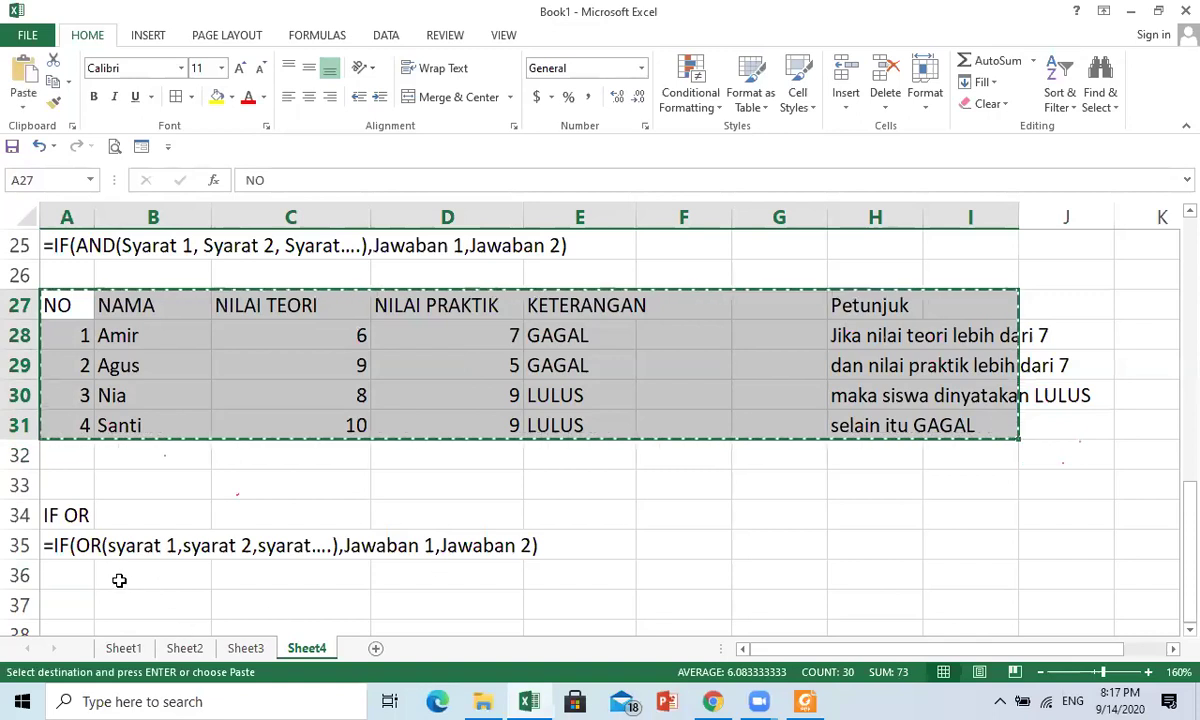
click(64, 573)
key(Return)
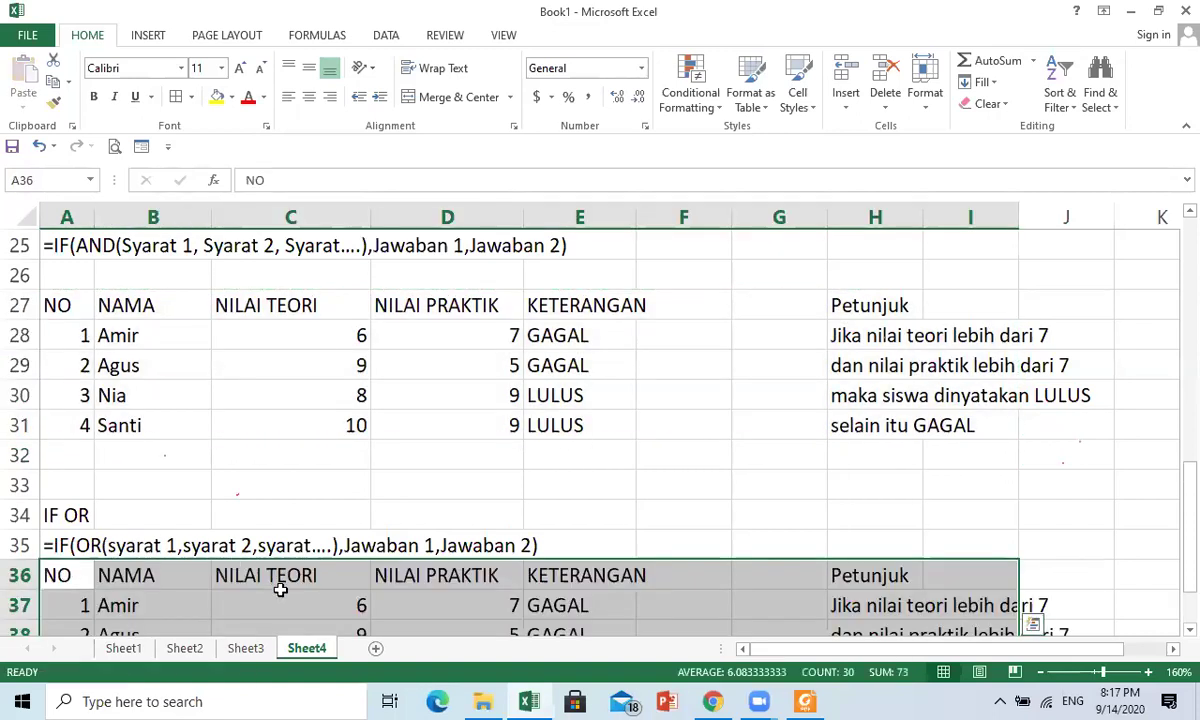
- Clear the KETERANGAN results in E37:E40 of the copied table
scroll(751, 469, down, 2)
drag(580, 428, 589, 509)
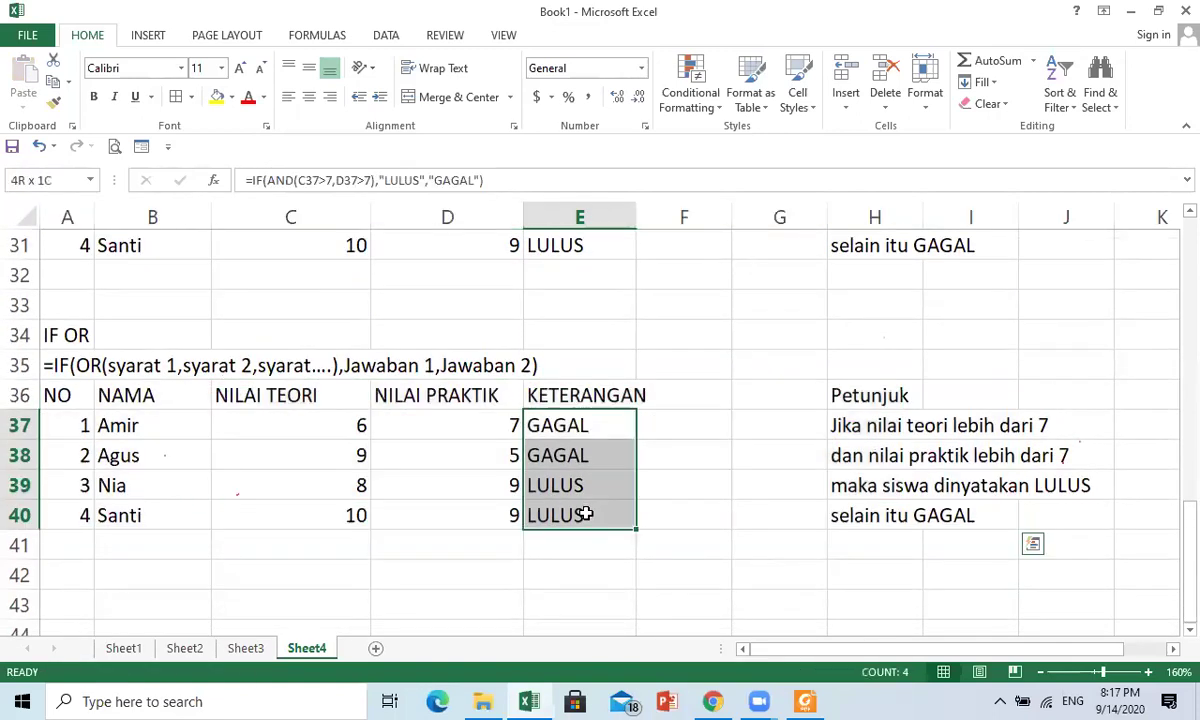
key(Delete)
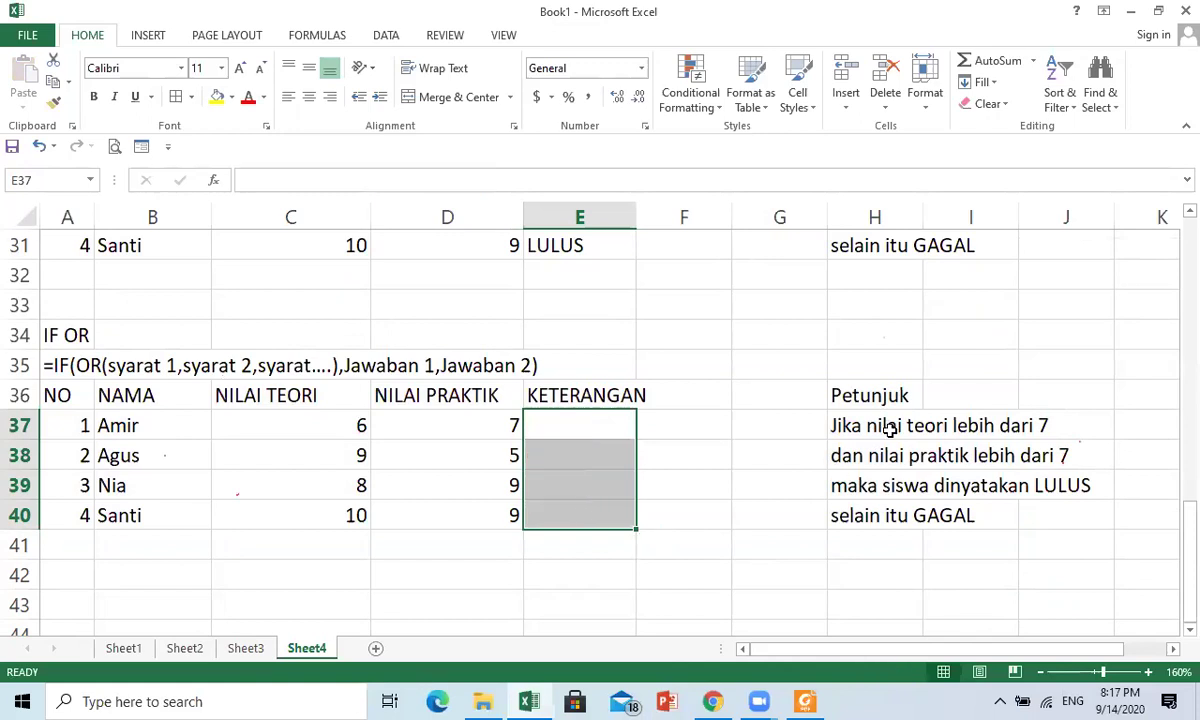
- Replace dan with atau in H38 so the second condition reads atau nilai praktik lebih dari 7
click(845, 457)
double_click(845, 457)
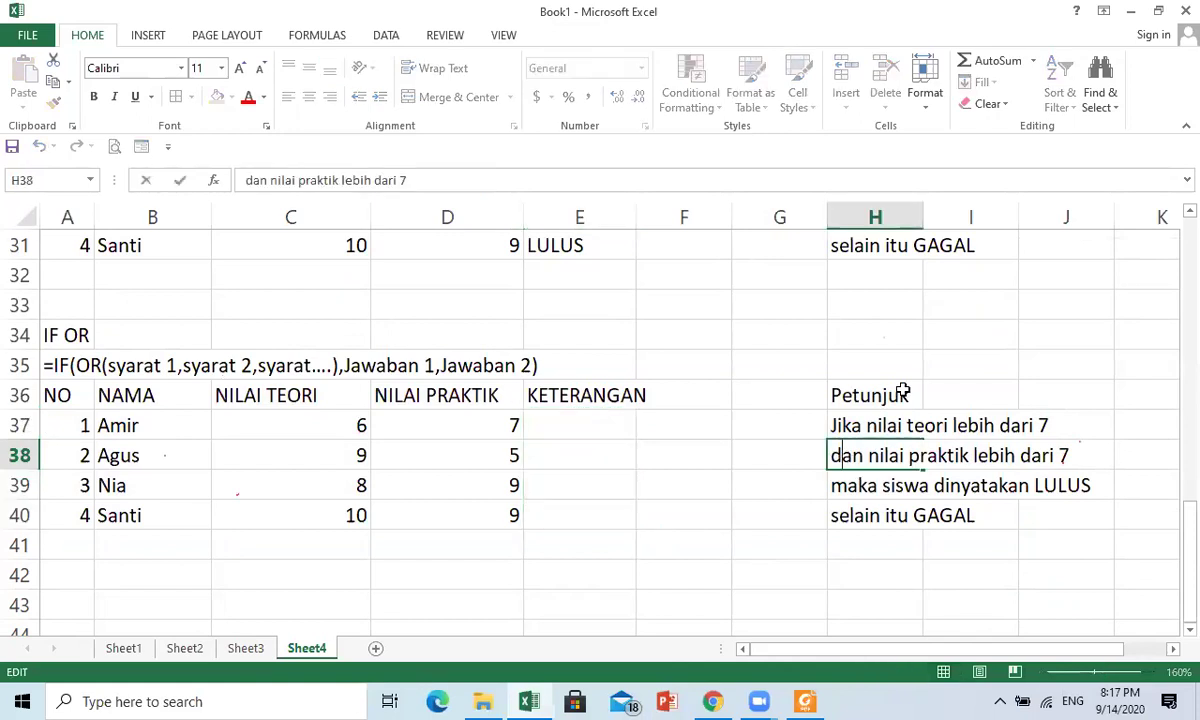
key(Delete)
key(Delete)
key(Delete)
key(Delete)
text(atau)
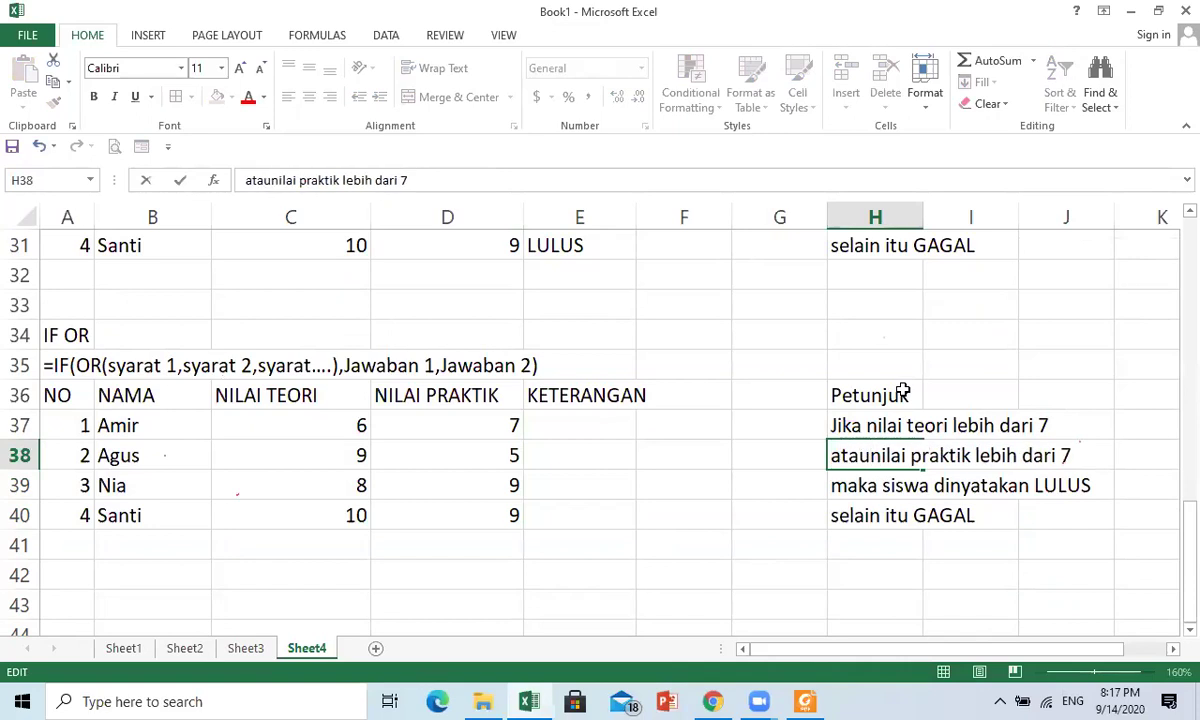
key(Return)
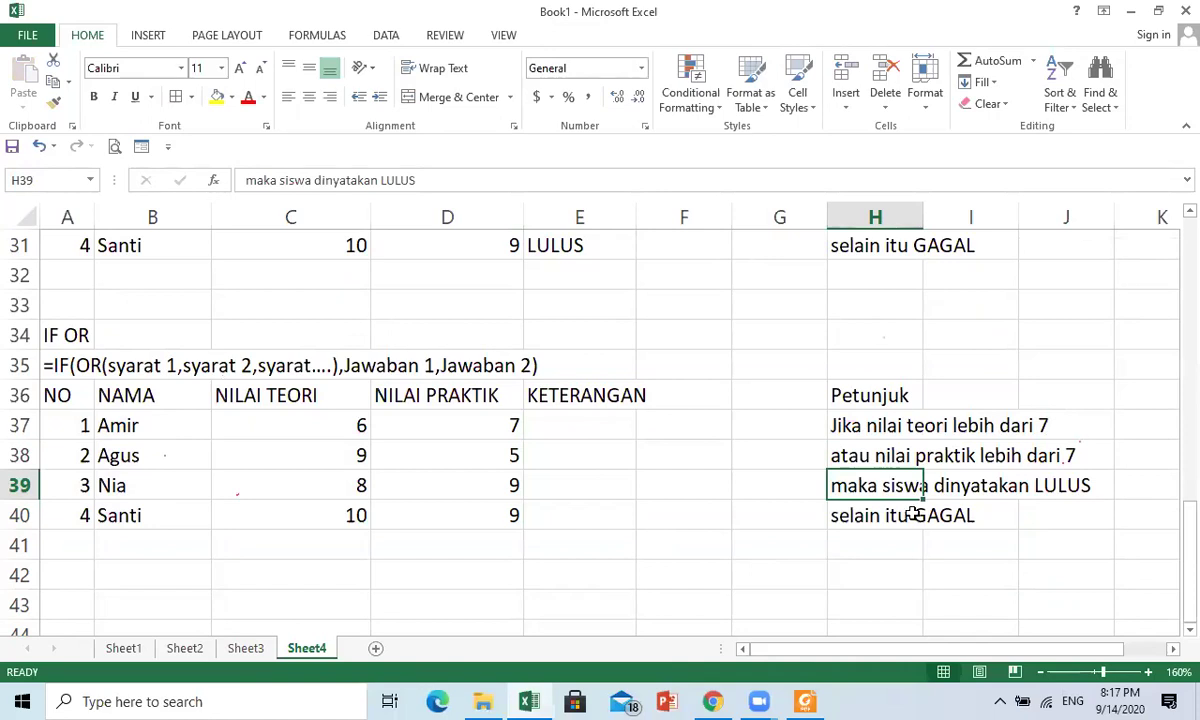
- Widen column E to fit KETERANGAN and begin the E37 formula with the test =IF(OR(C37>7,D37>7)
click(600, 422)
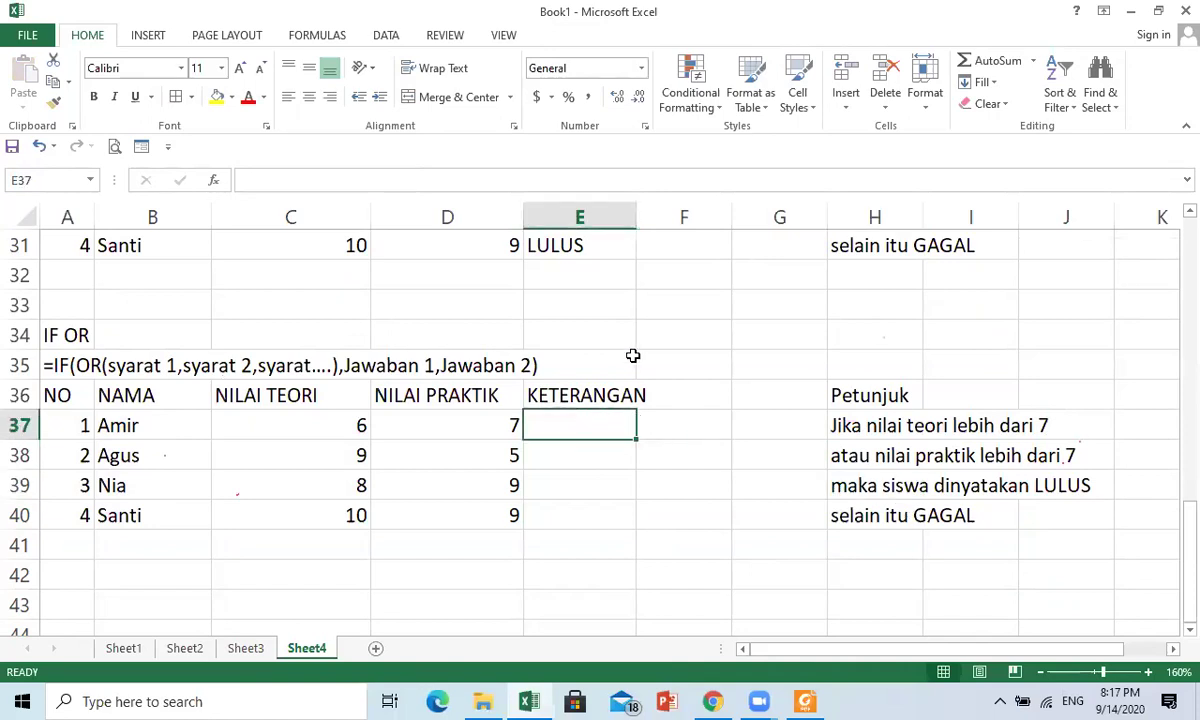
drag(629, 220, 657, 220)
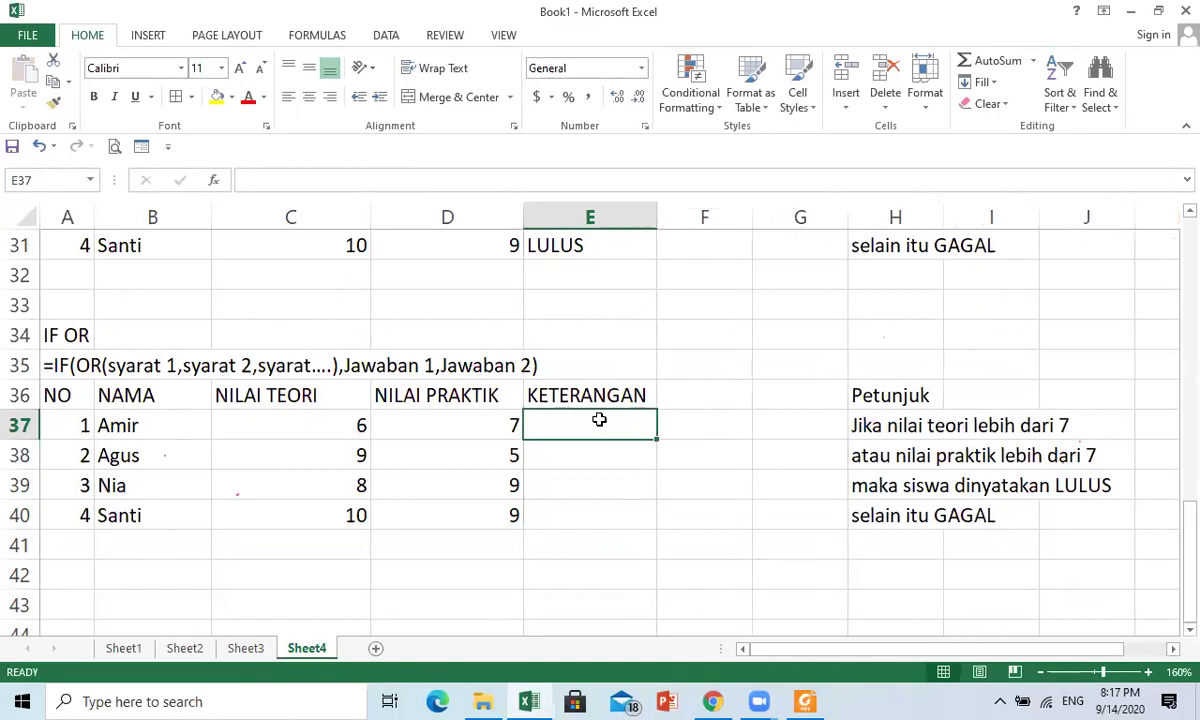
text(=IF()
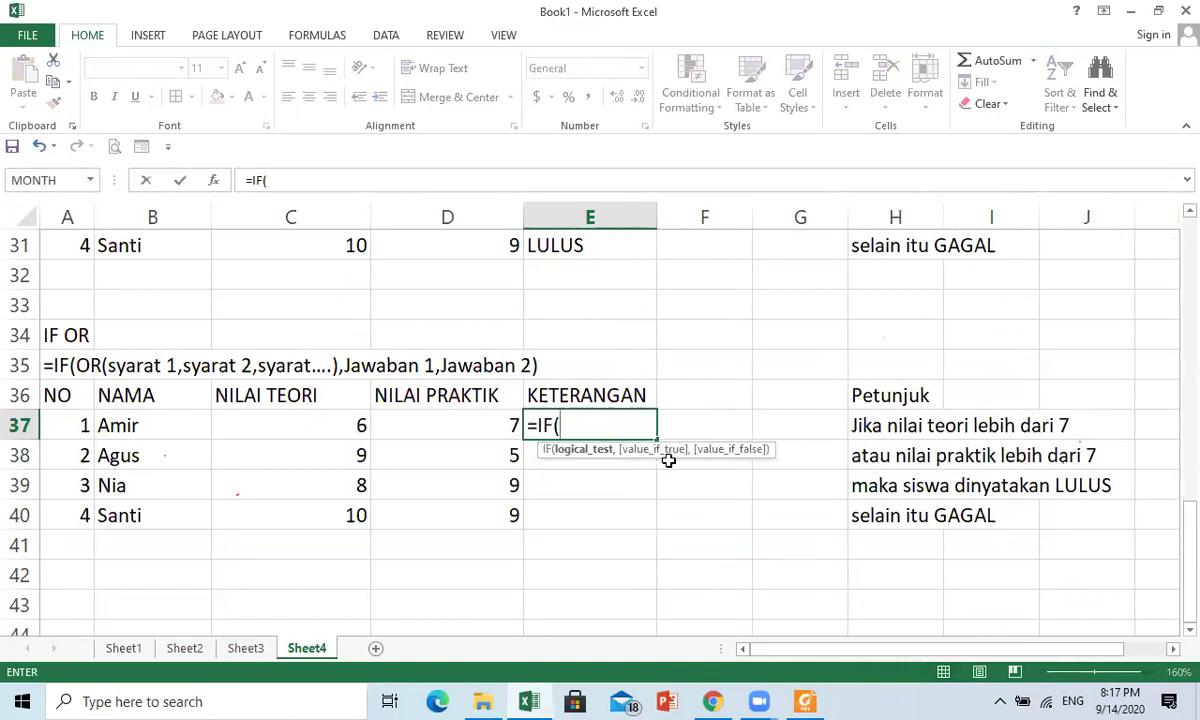
text(OR()
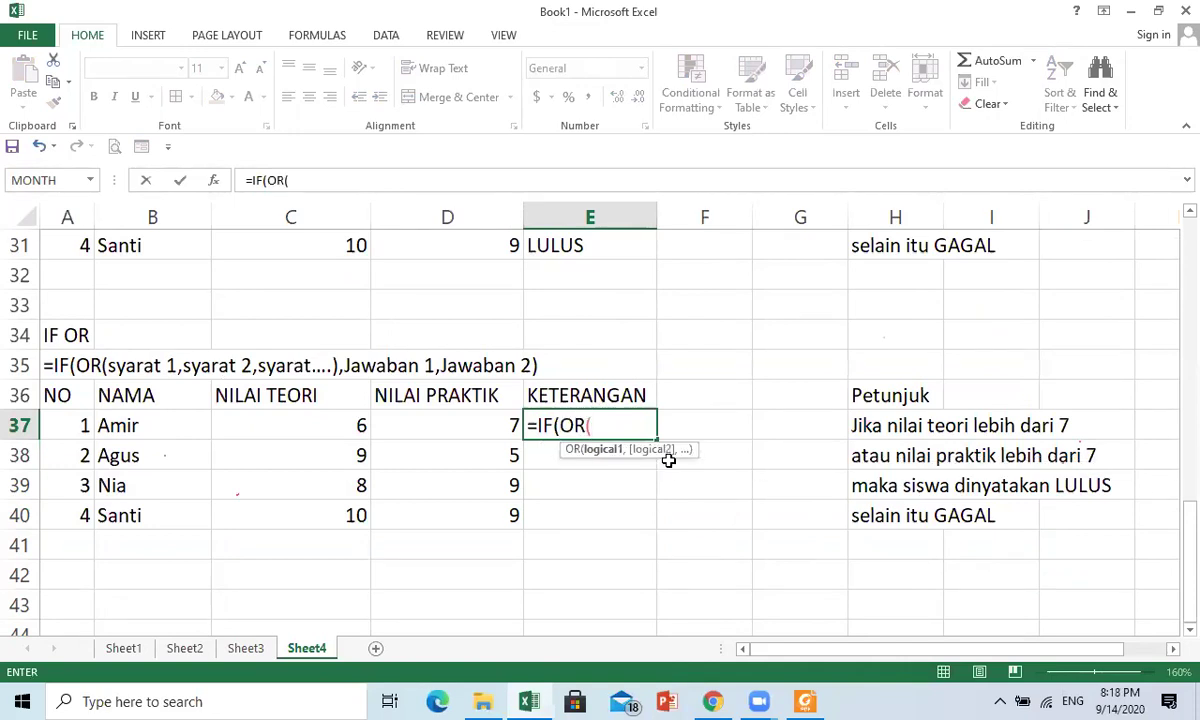
click(309, 425)
text(>7,)
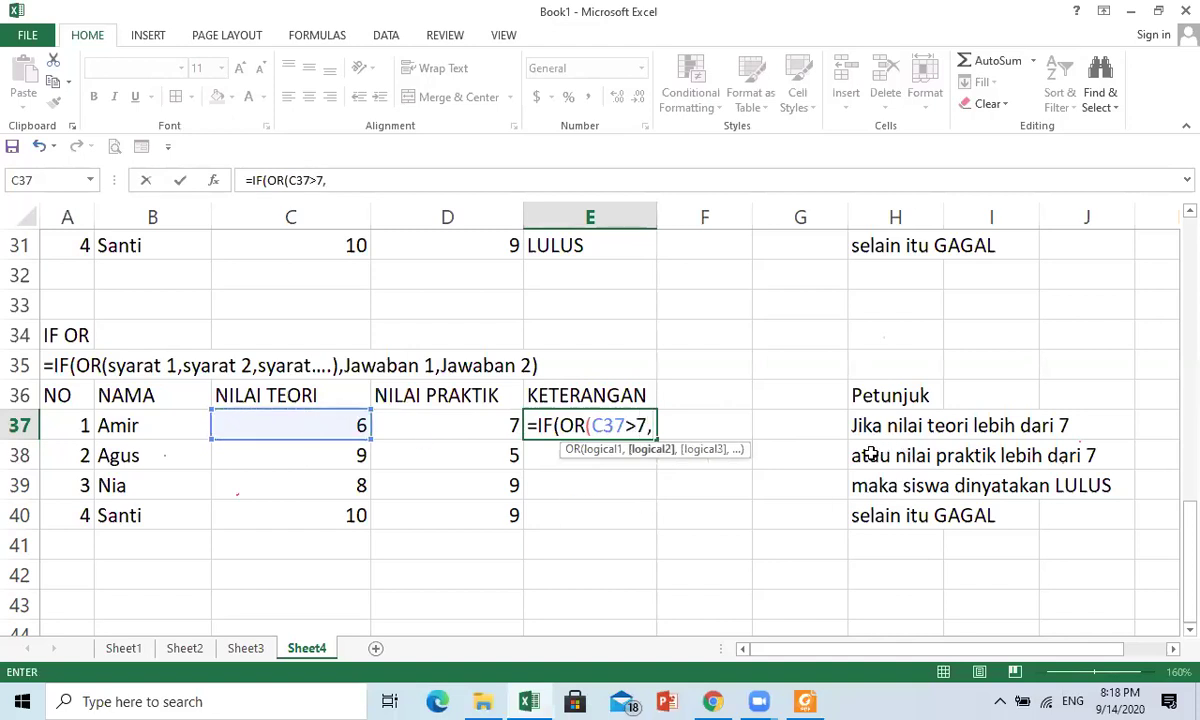
click(464, 418)
text(>7)
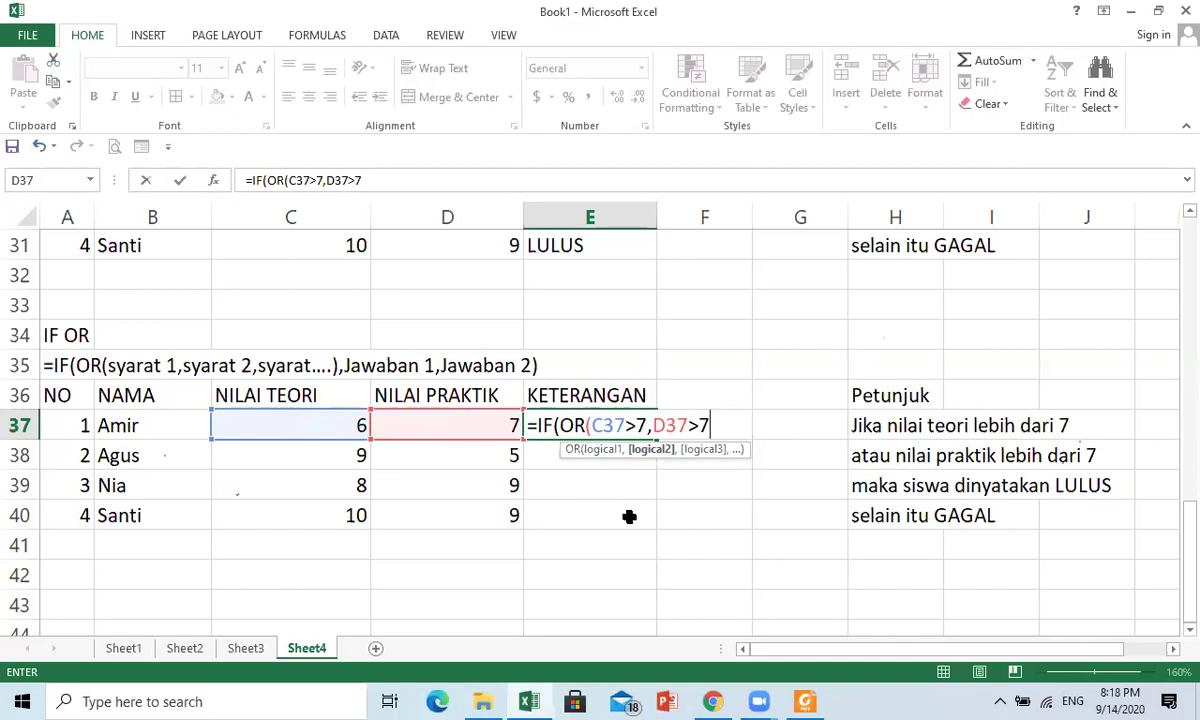
text(),)
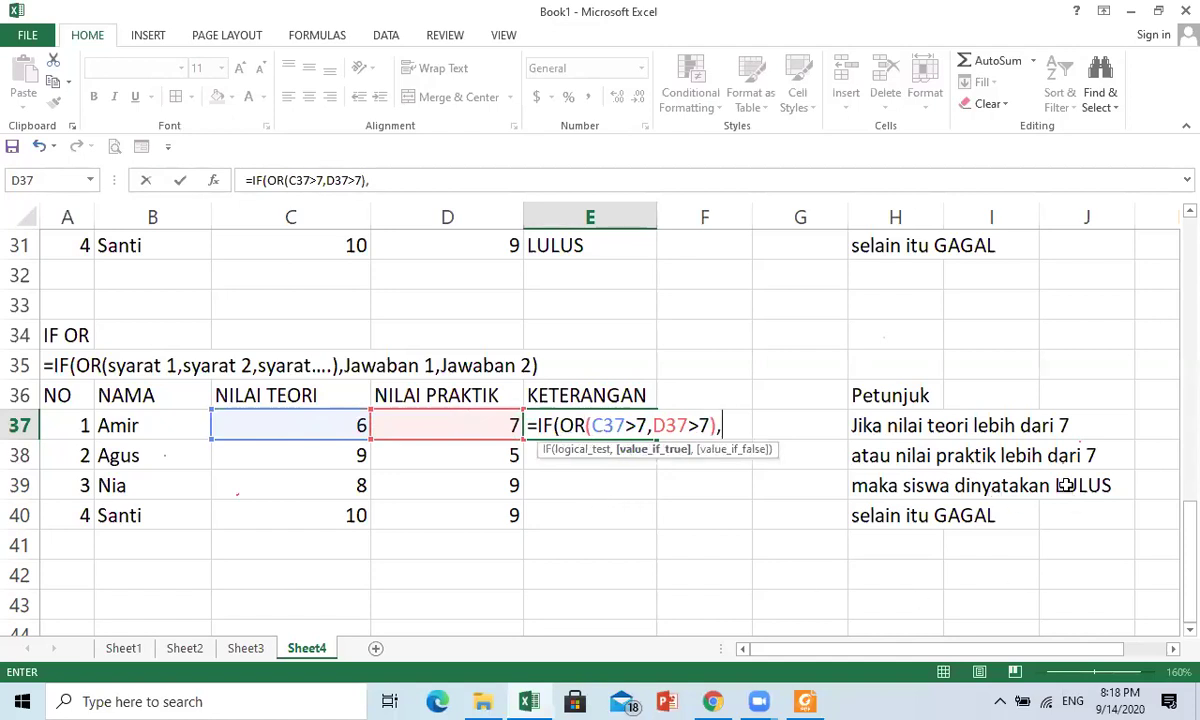
- Complete the E37 formula with "GAGAL" as the true answer and "LULUS" as the false answer
text("GAGAL")
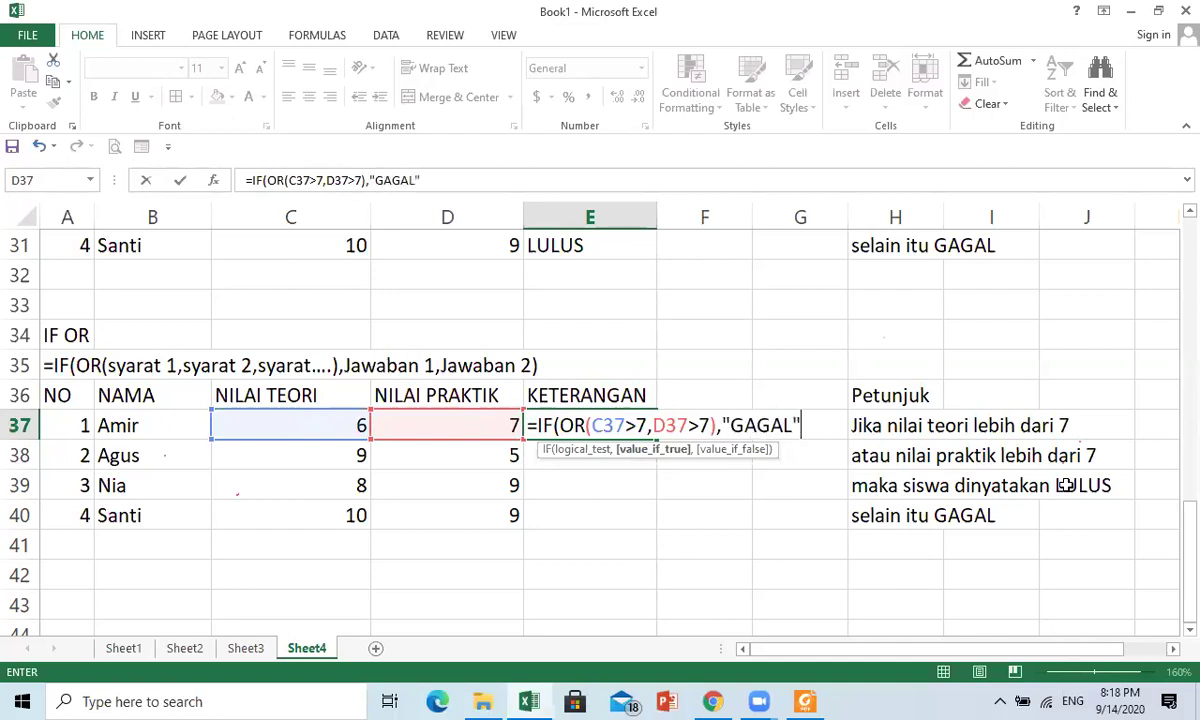
text(,)
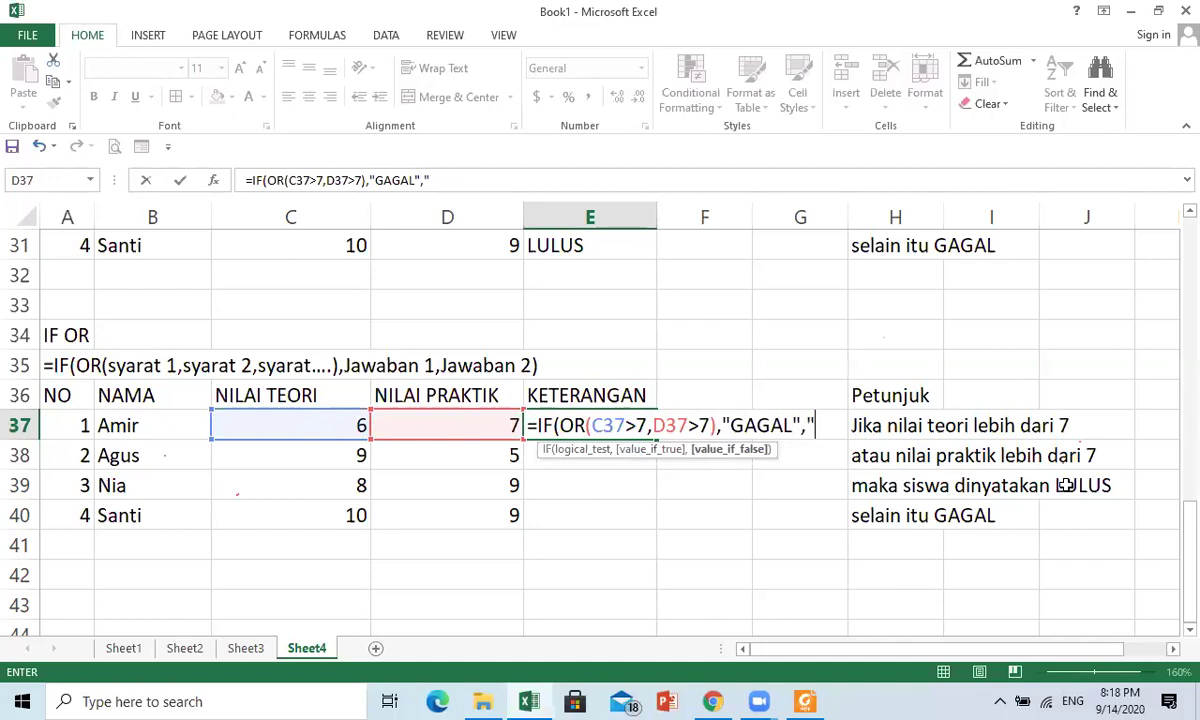
text("LULUS)
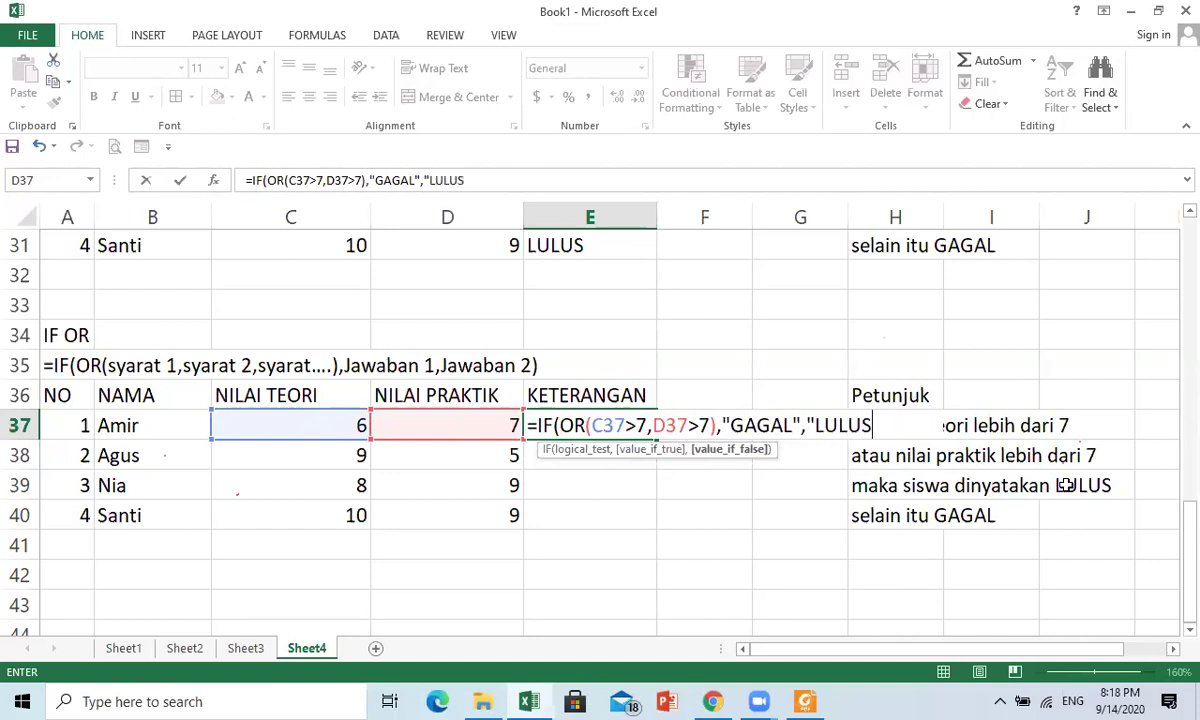
text("))
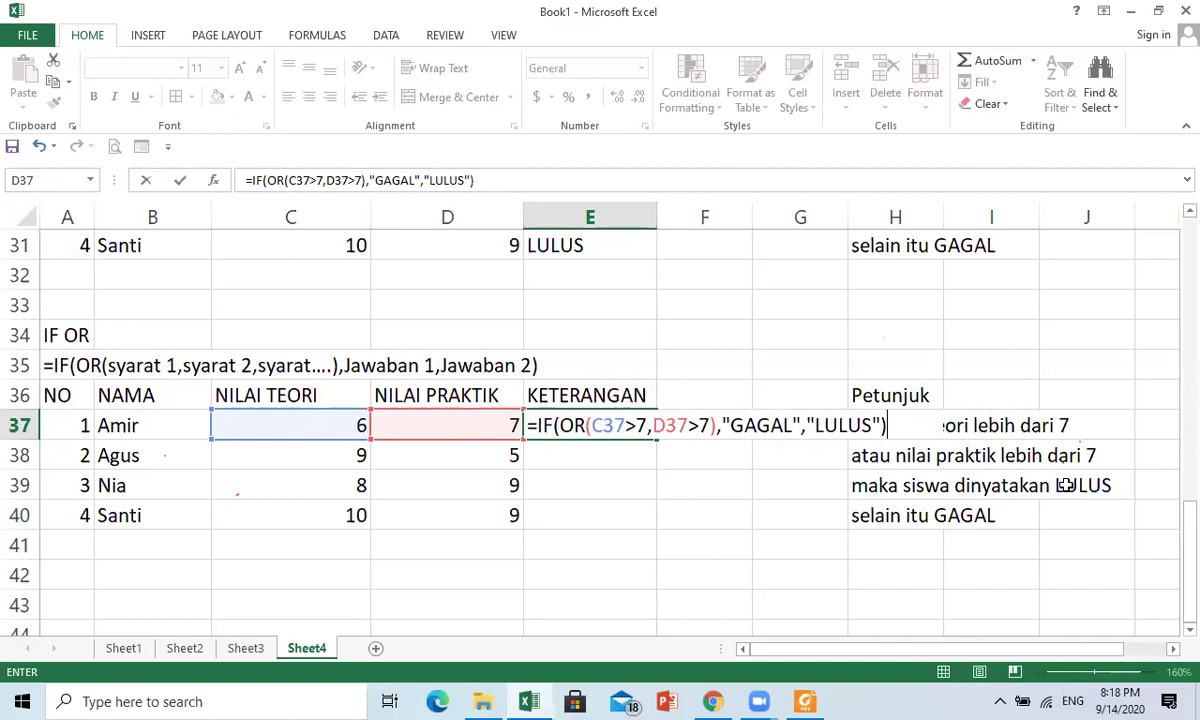
key(Return)
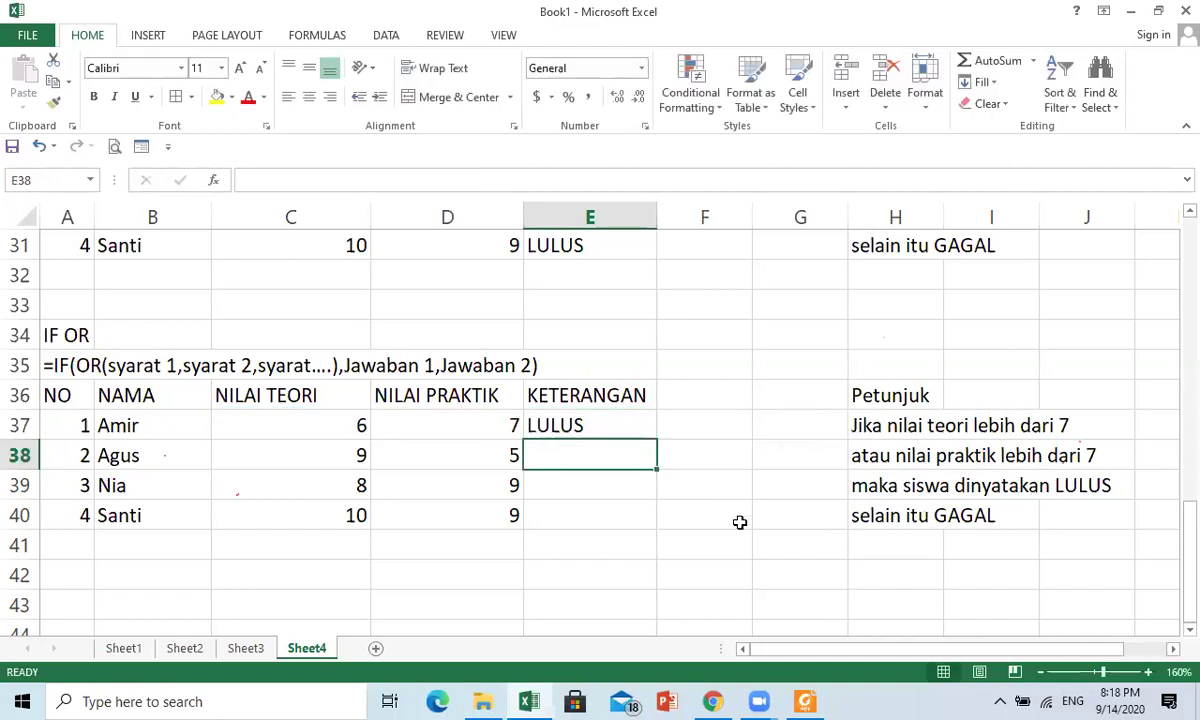
- Compare with the IF AND results in the table above, and fill the E37 formula down to E40
scroll(740, 522, up, 3)
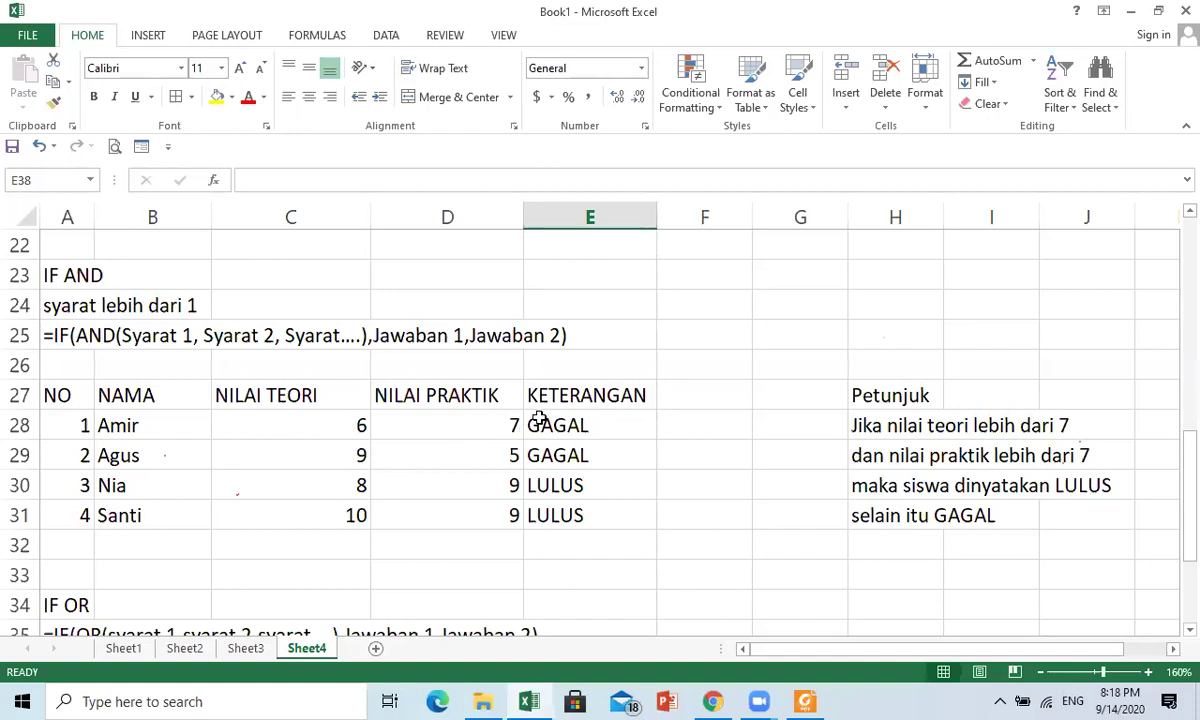
scroll(552, 421, down, 1)
scroll(558, 421, down, 1)
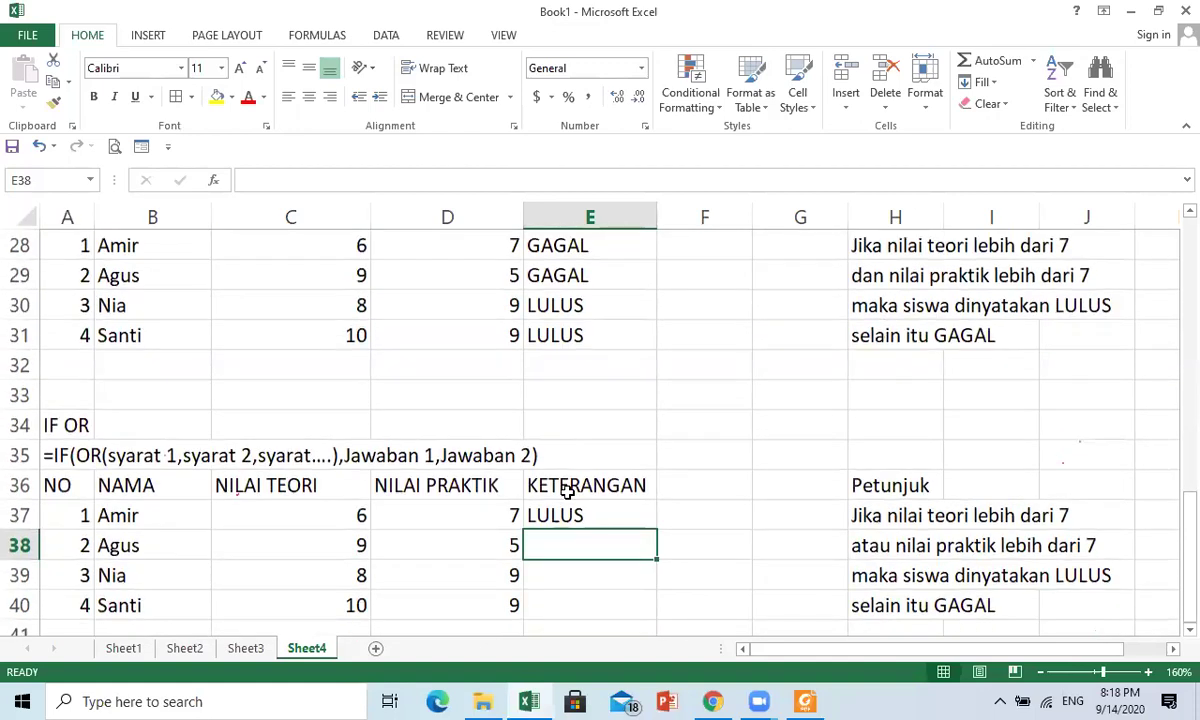
scroll(578, 533, down, 1)
click(608, 422)
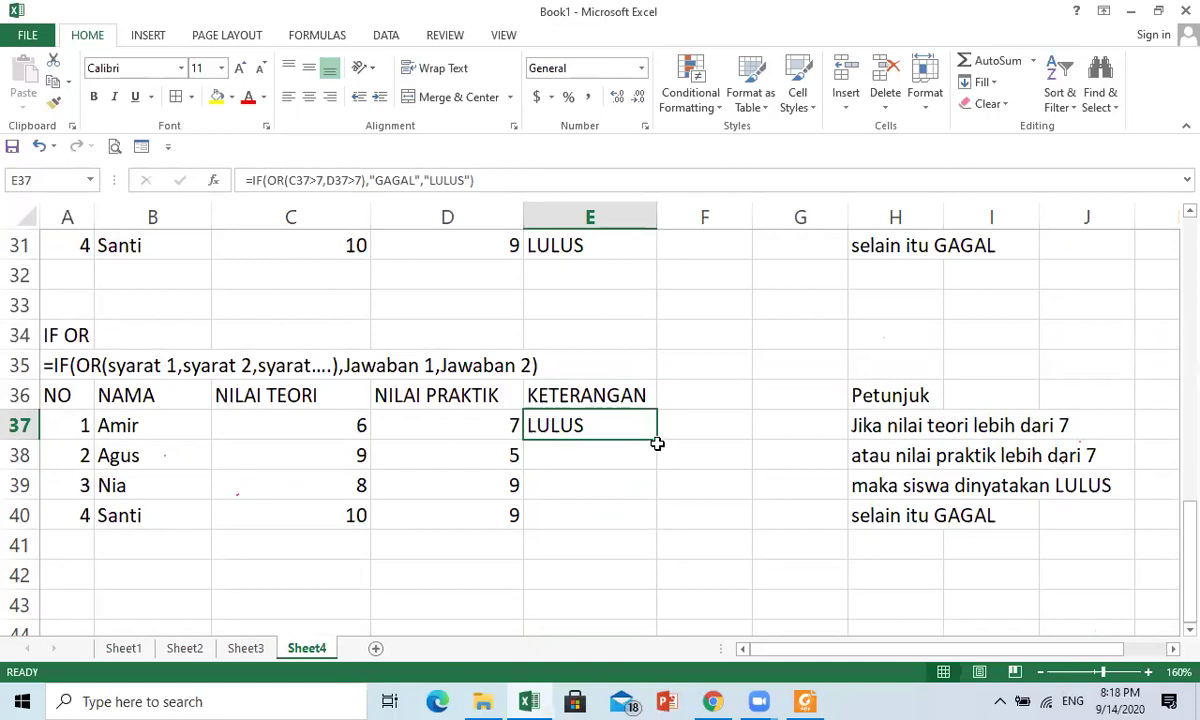
drag(658, 440, 653, 533)
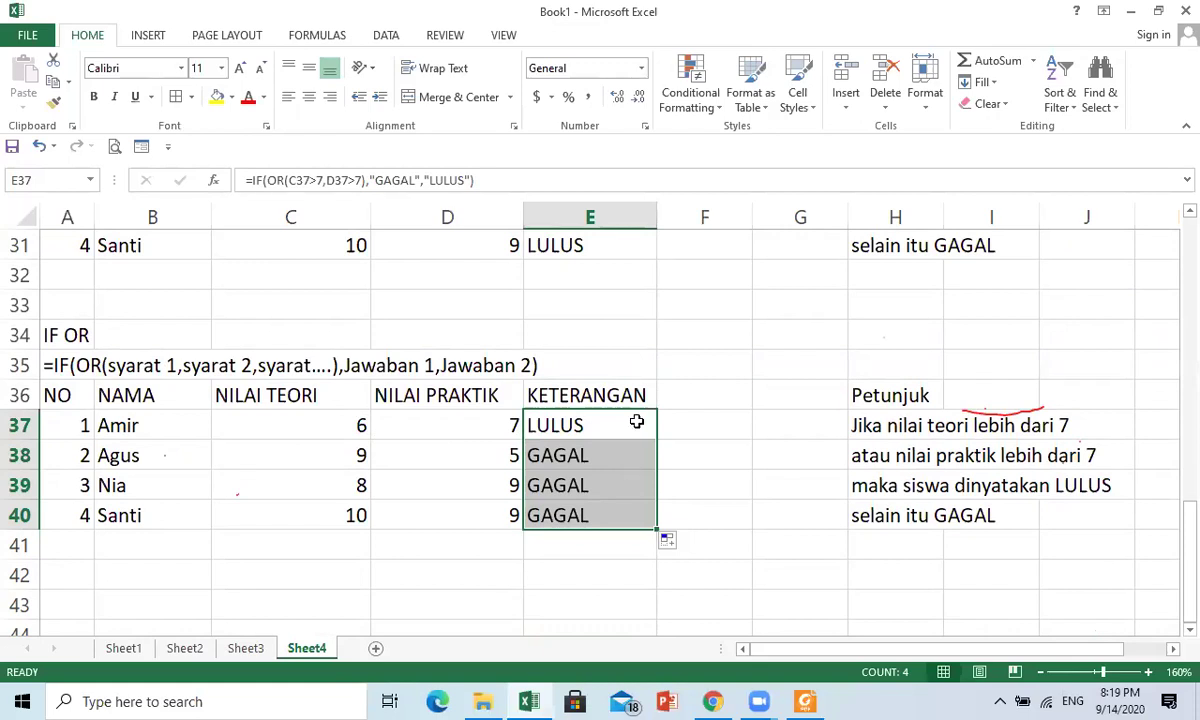
- Replace the answers in the E37 formula with "LULUS","GAGAL" and refill the formula down to E40
click(636, 422)
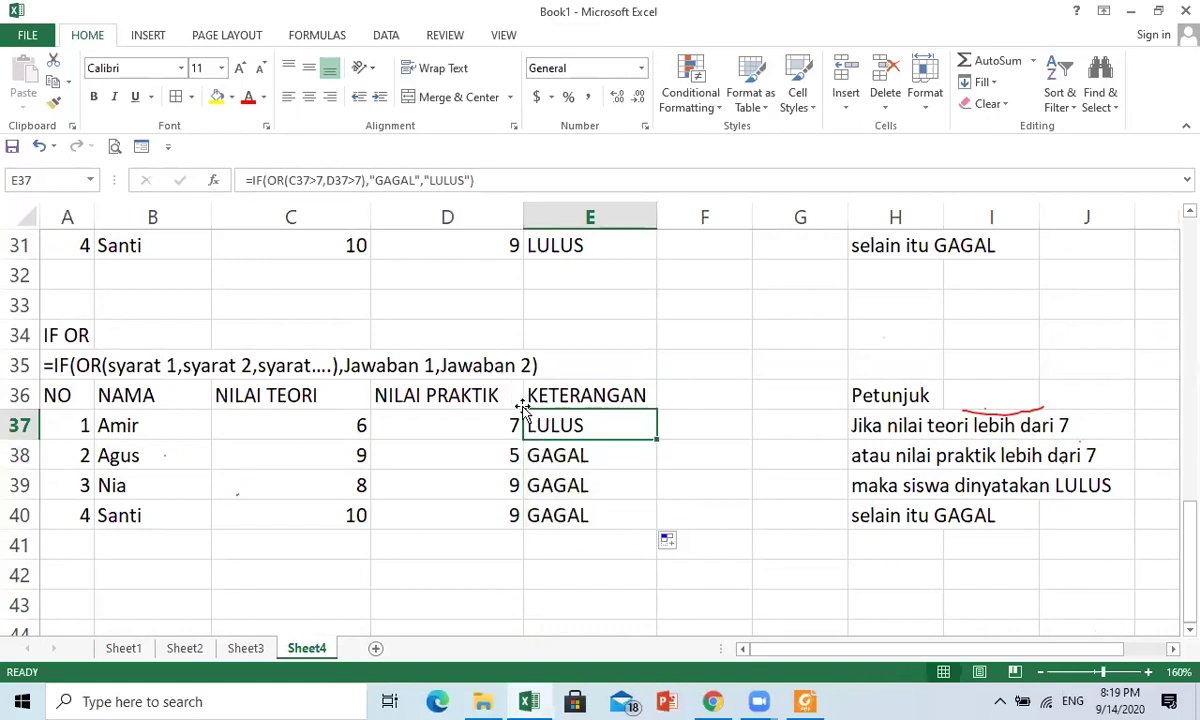
click(386, 182)
drag(370, 181, 472, 182)
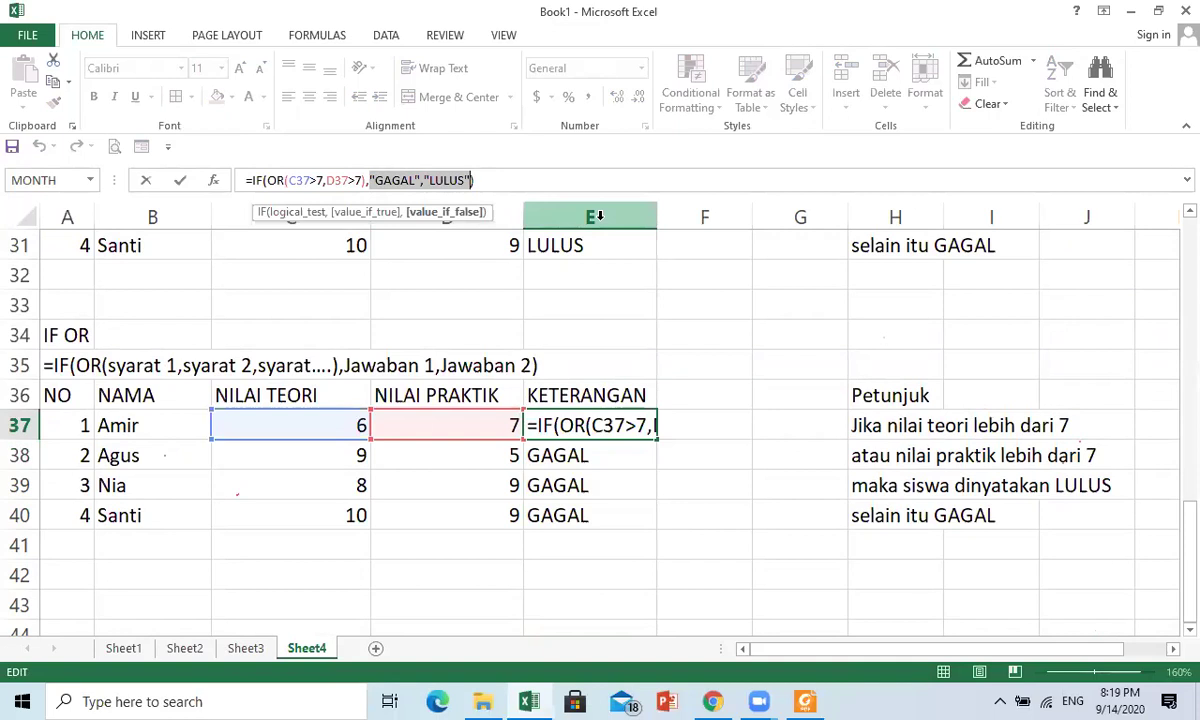
text("lu)
key(BackSpace)
key(BackSpace)
text(LULUS)
text(",)
text("GAGA)
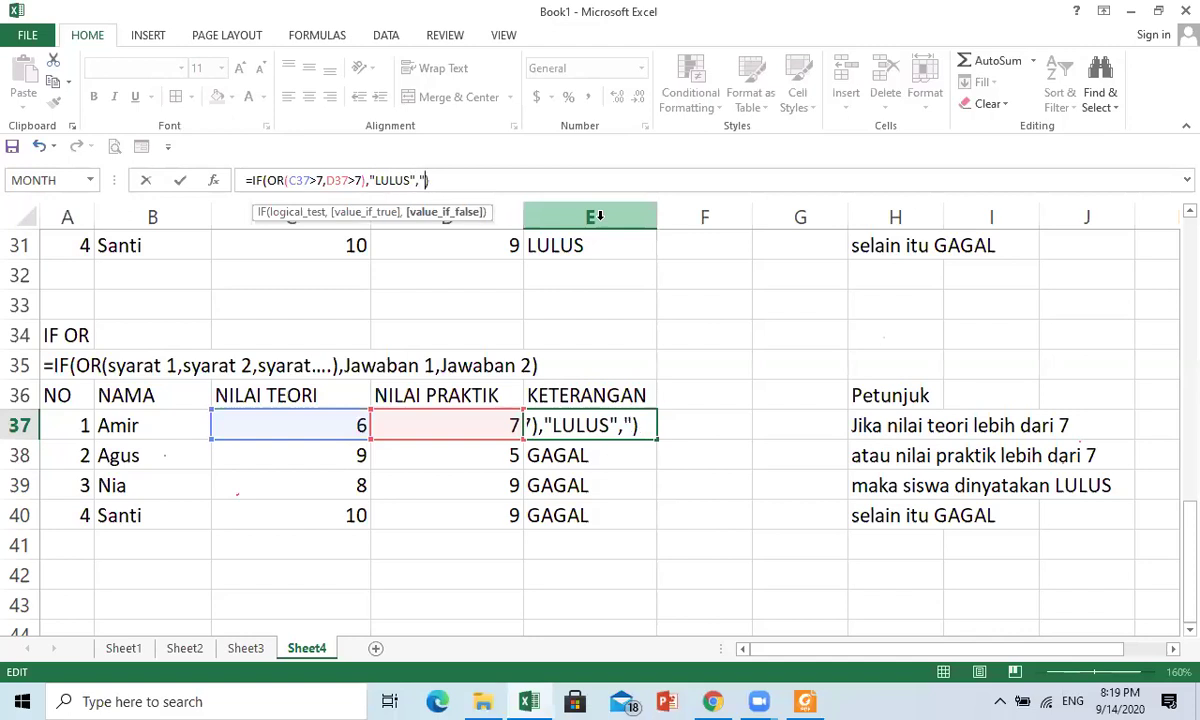
text(L)
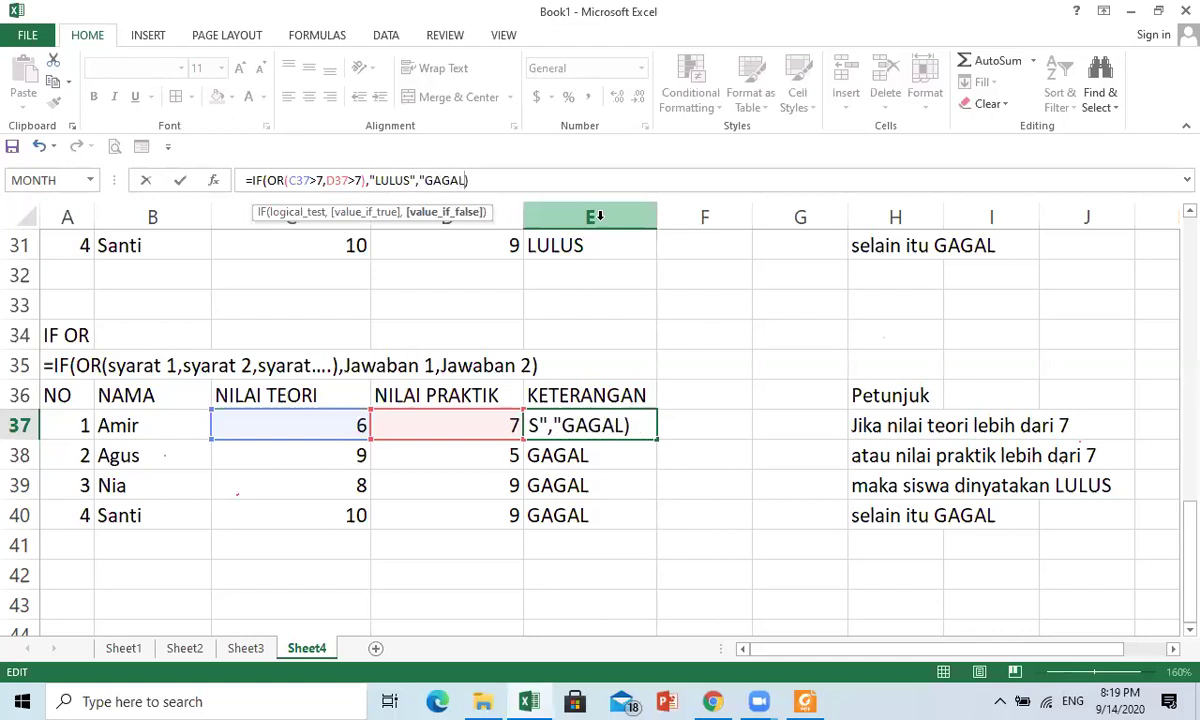
text(")
key(Return)
click(632, 423)
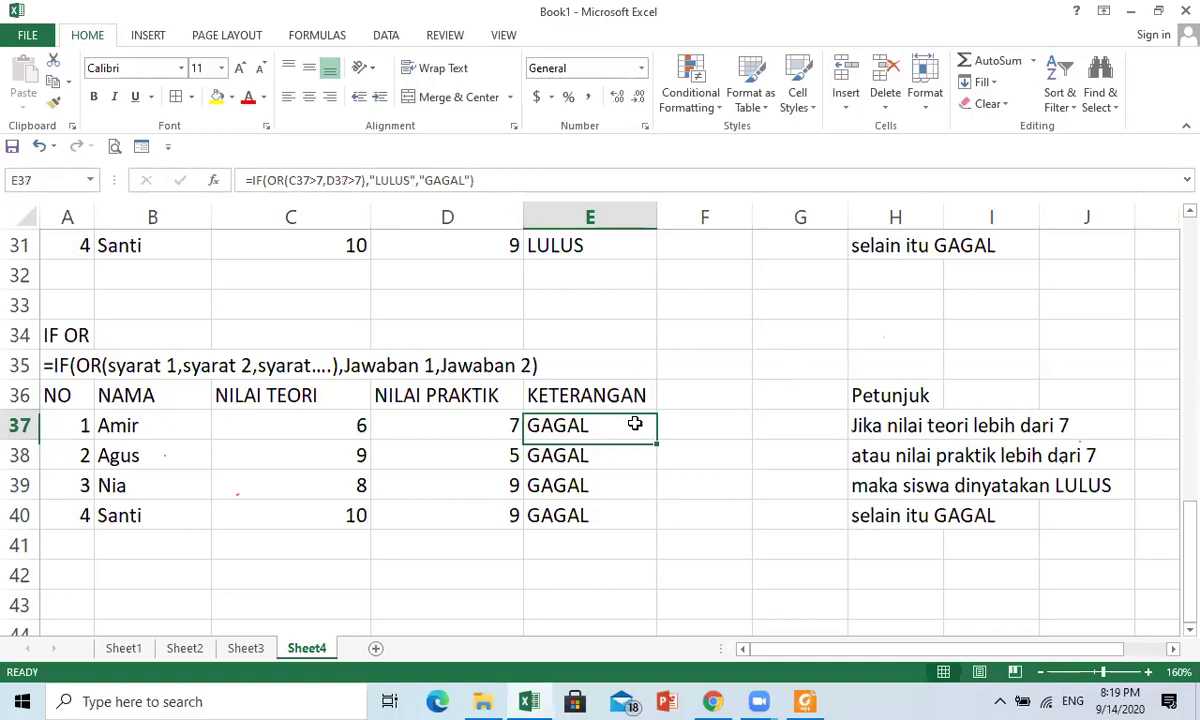
drag(654, 434, 653, 527)
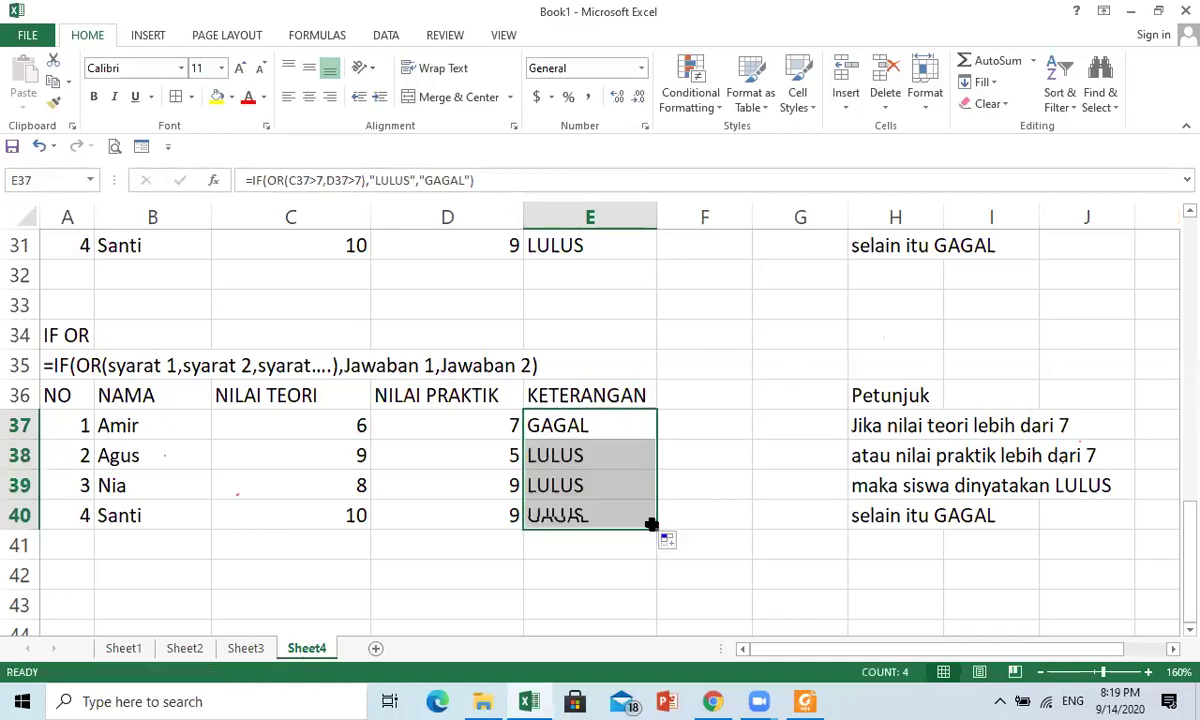
- Check the KETERANGAN results in E37:E39 against each student's NILAI TEORI and NILAI PRAKTIK scores
click(612, 457)
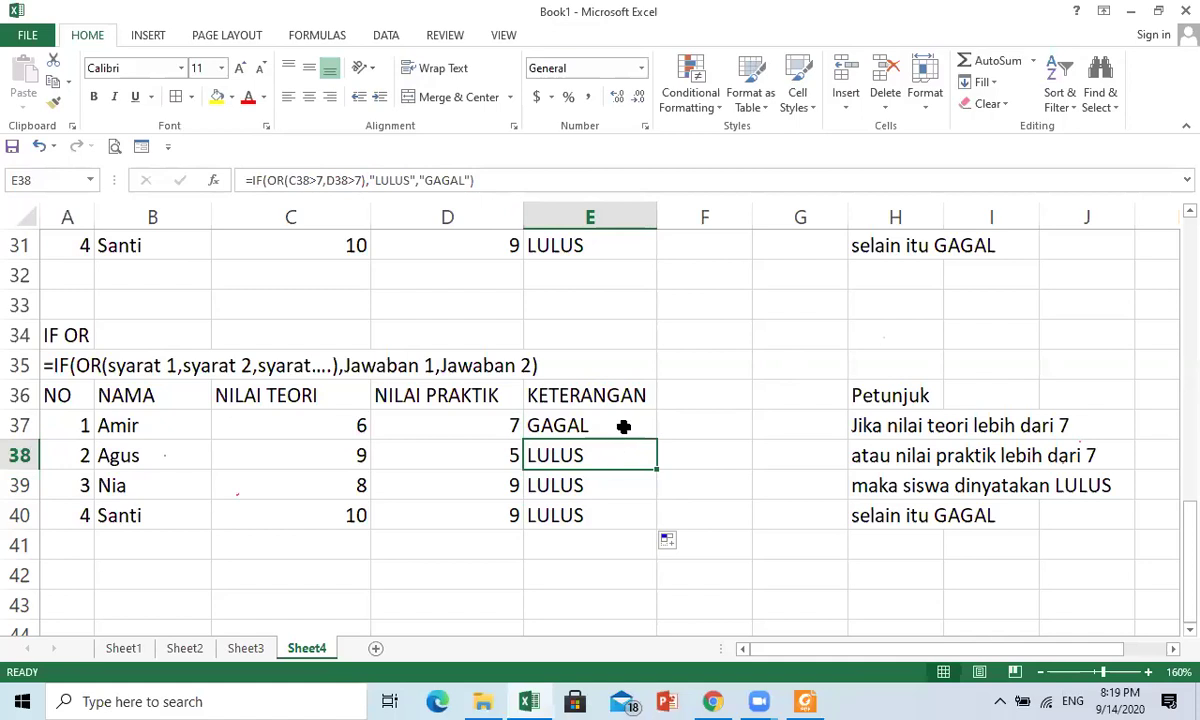
click(545, 423)
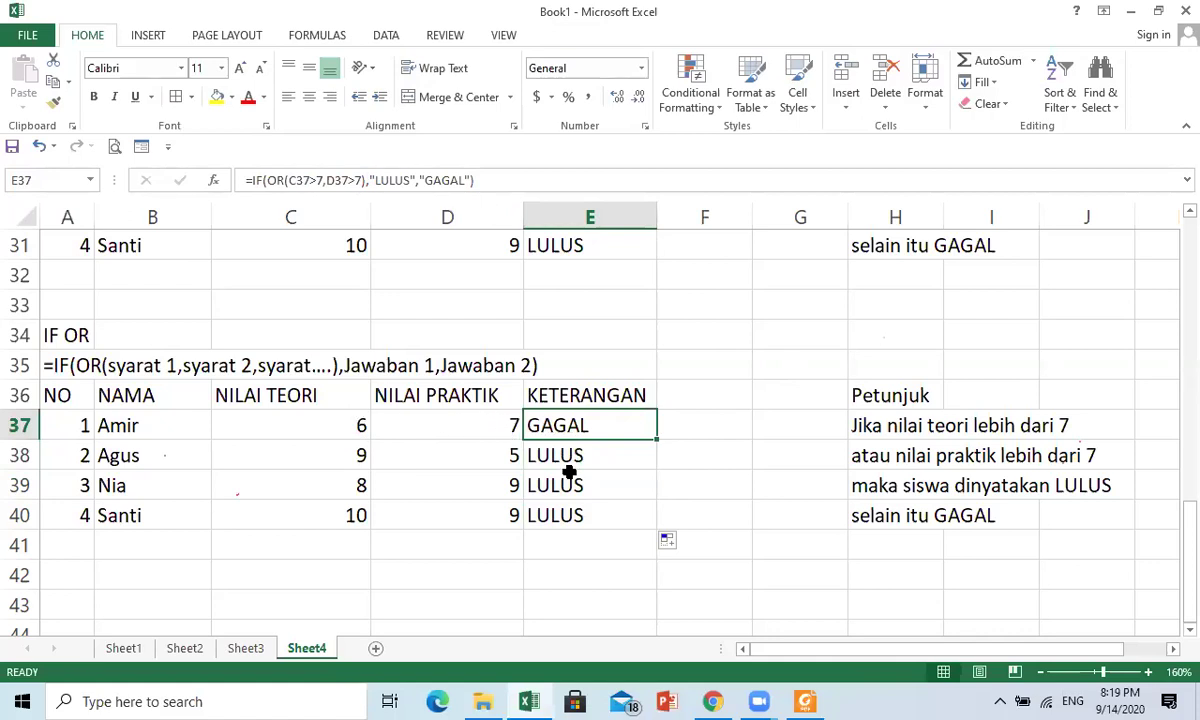
click(538, 447)
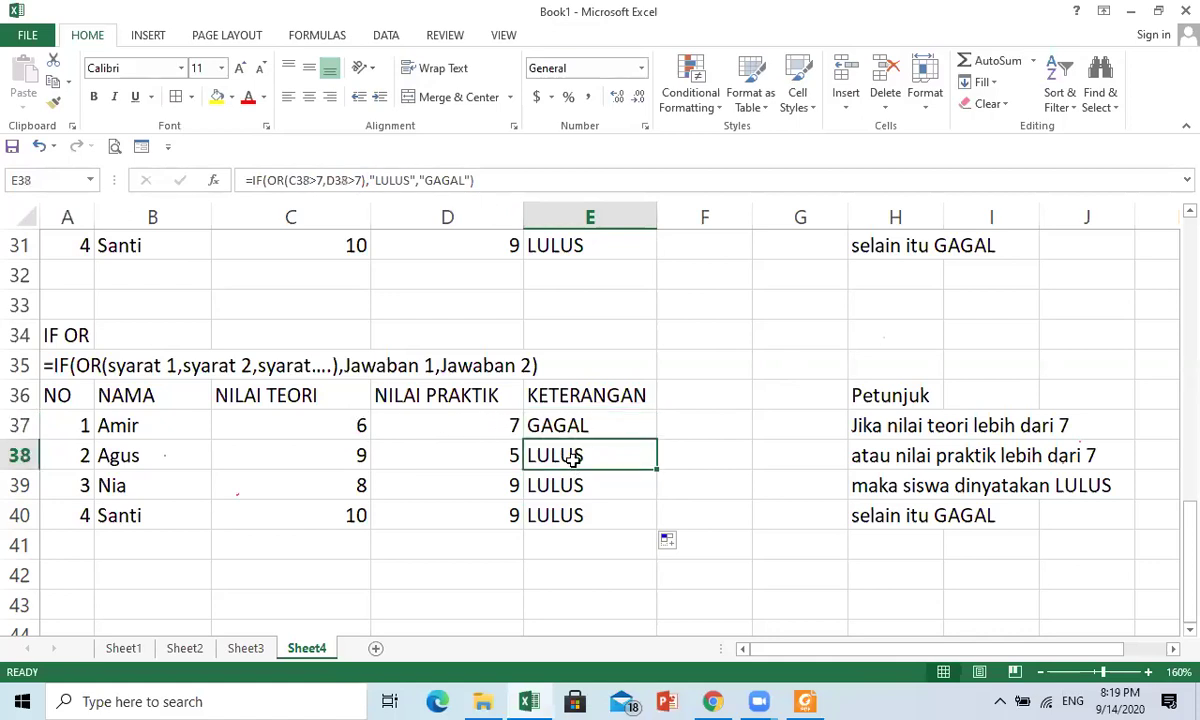
click(352, 455)
click(450, 453)
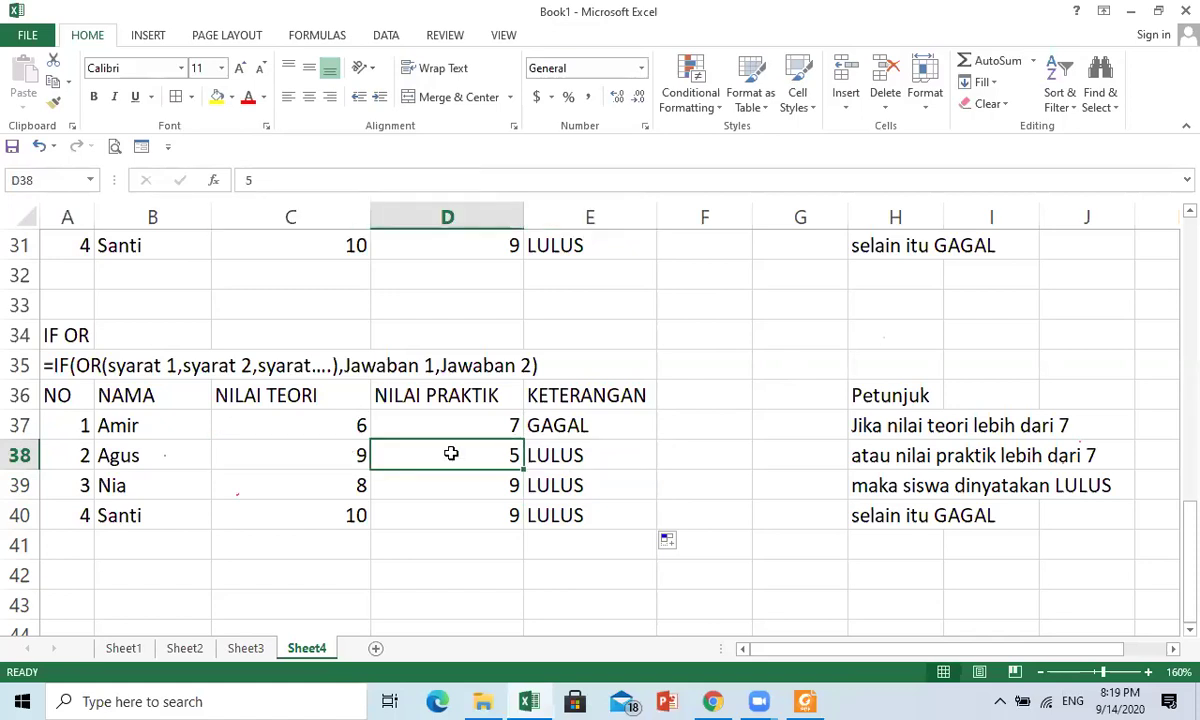
click(633, 452)
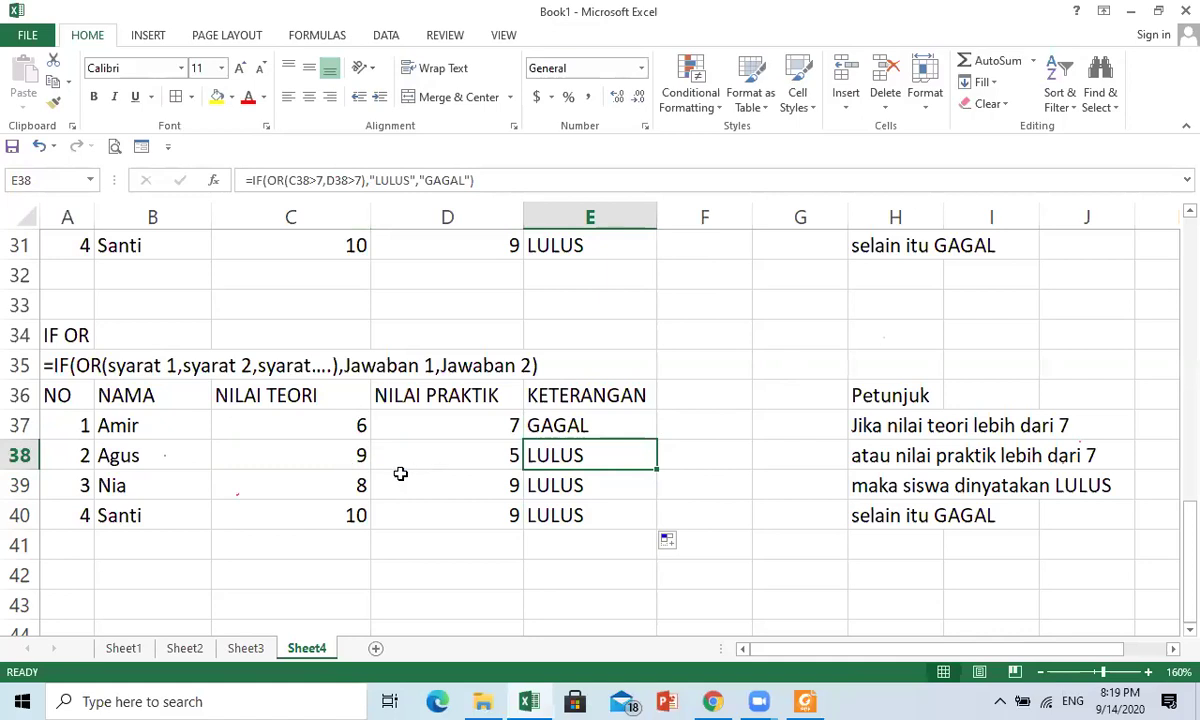
click(611, 482)
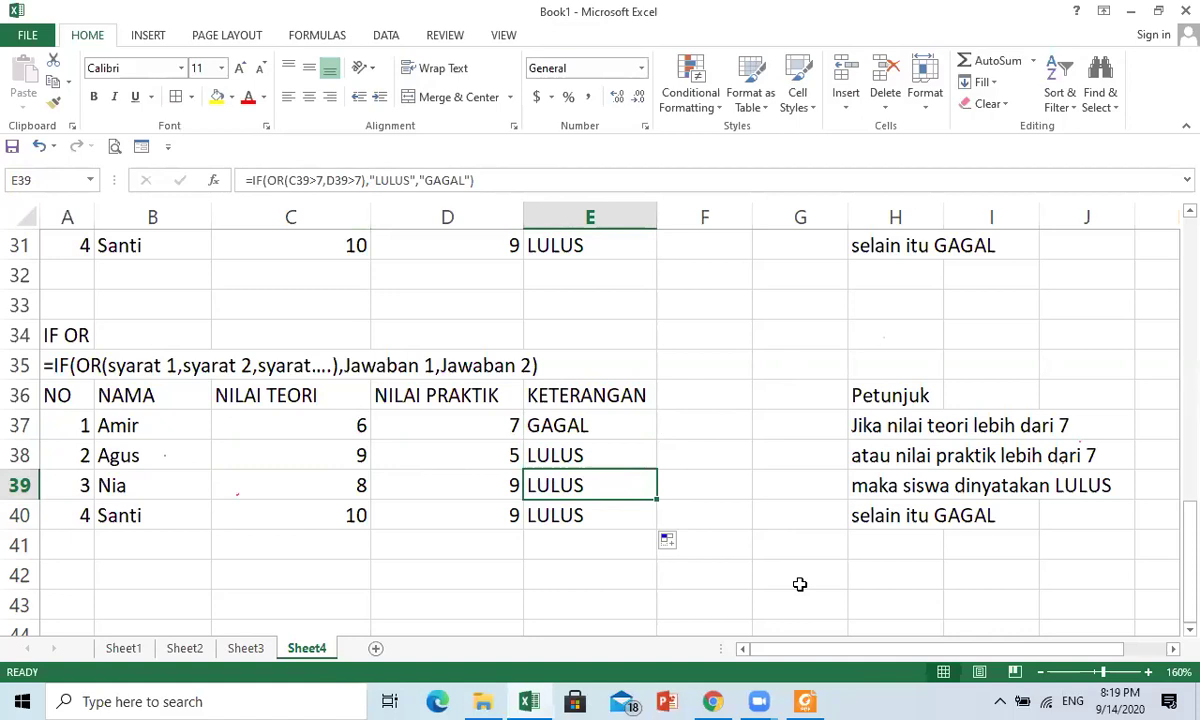
click(800, 584)
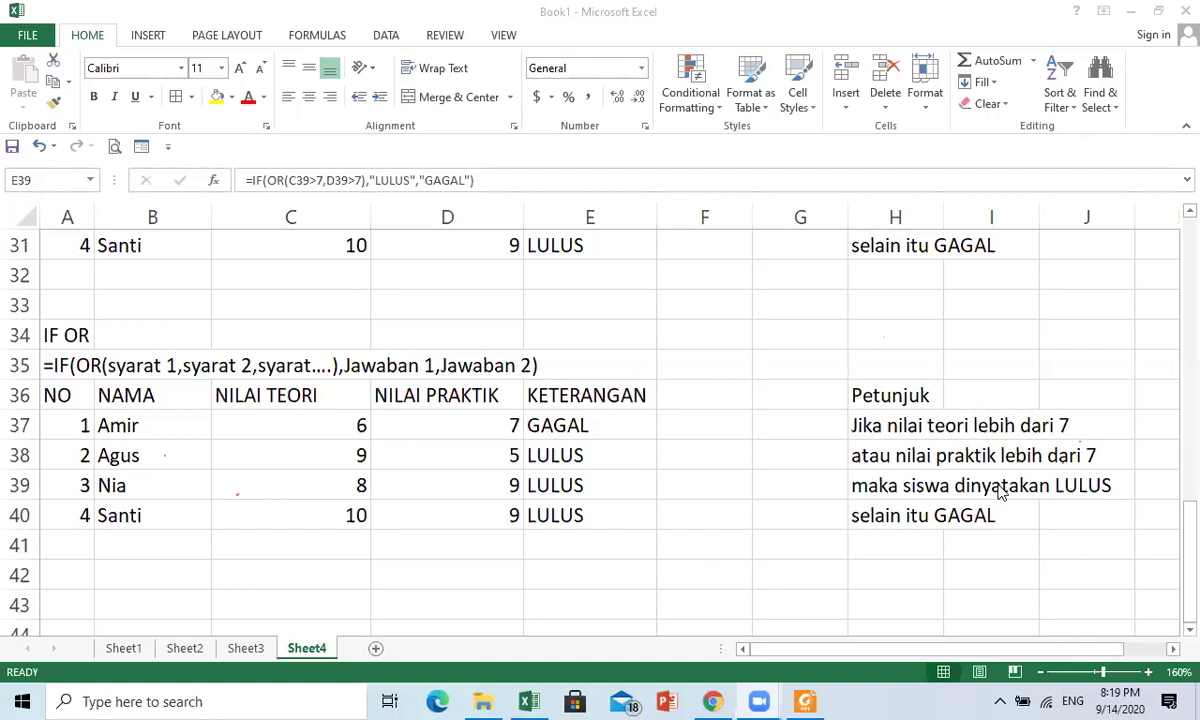
click(715, 339)
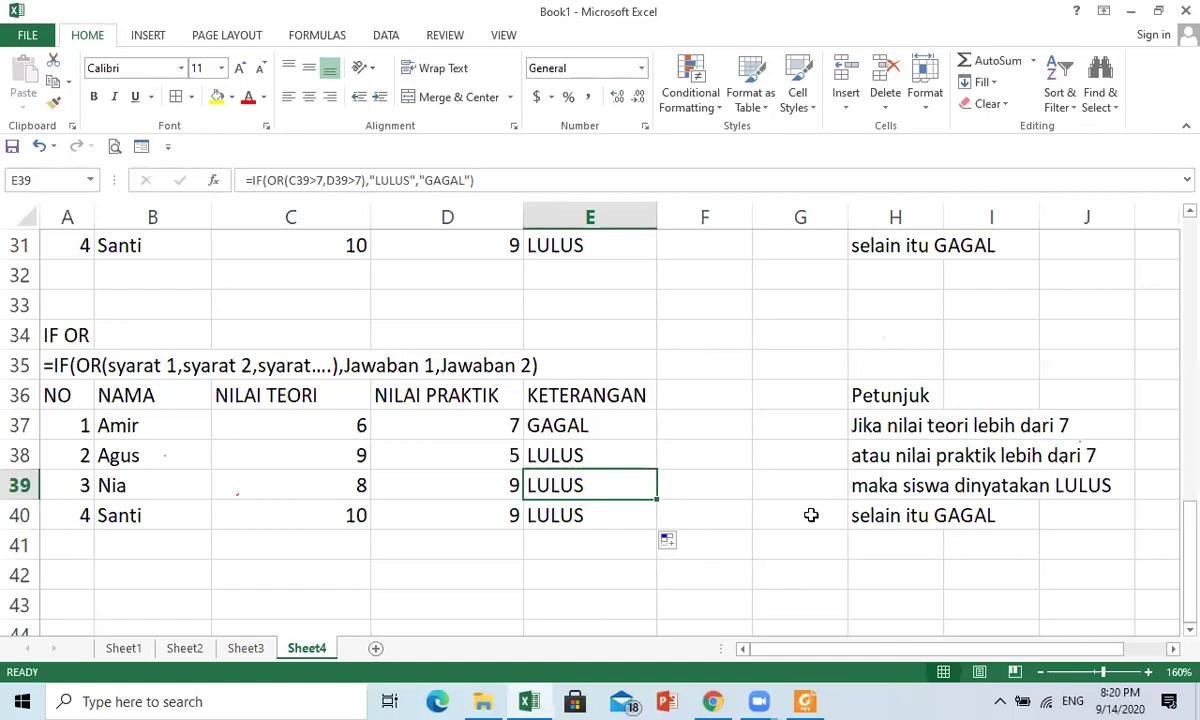
scroll(811, 515, up, 9)
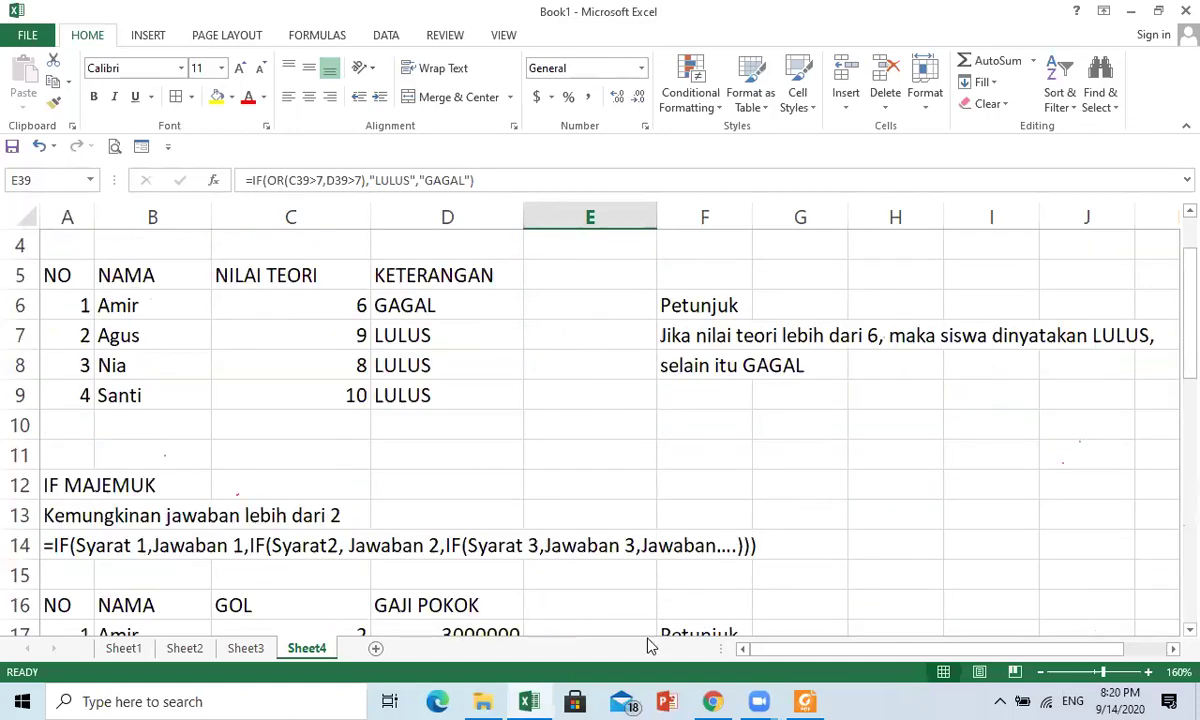
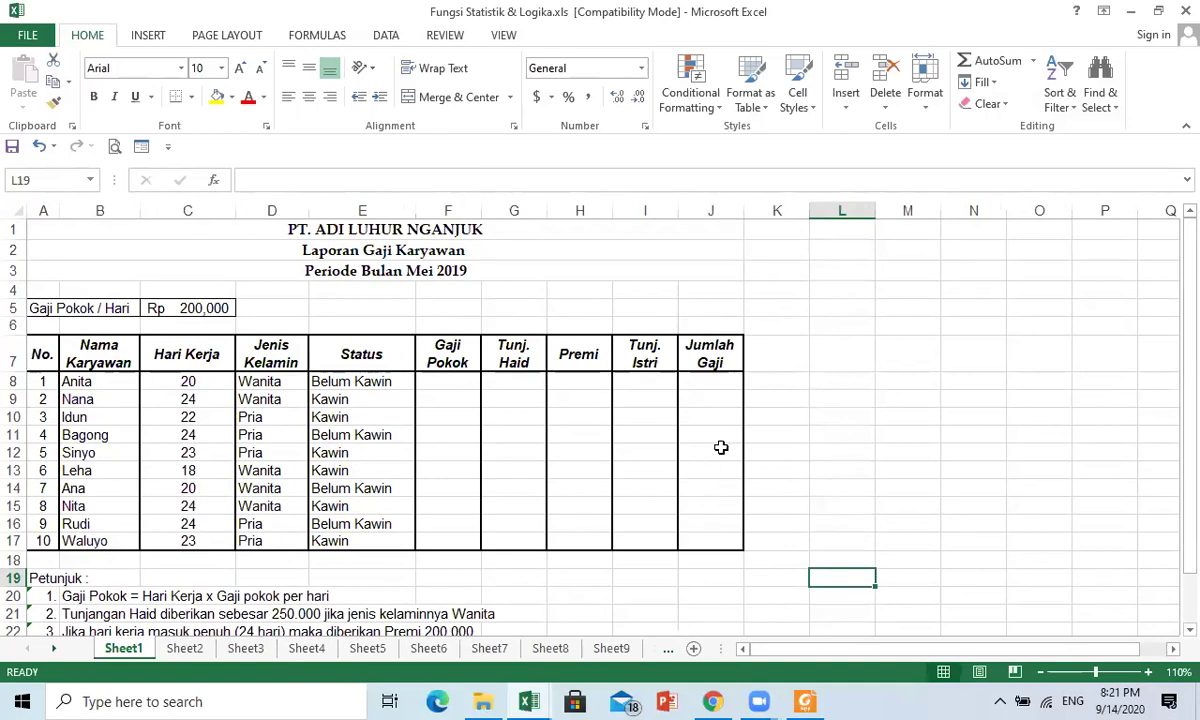
- Enlarge the Laporan Gaji Karyawan sheet to 120% and read the Petunjuk notes below the salary table
click(1149, 680)
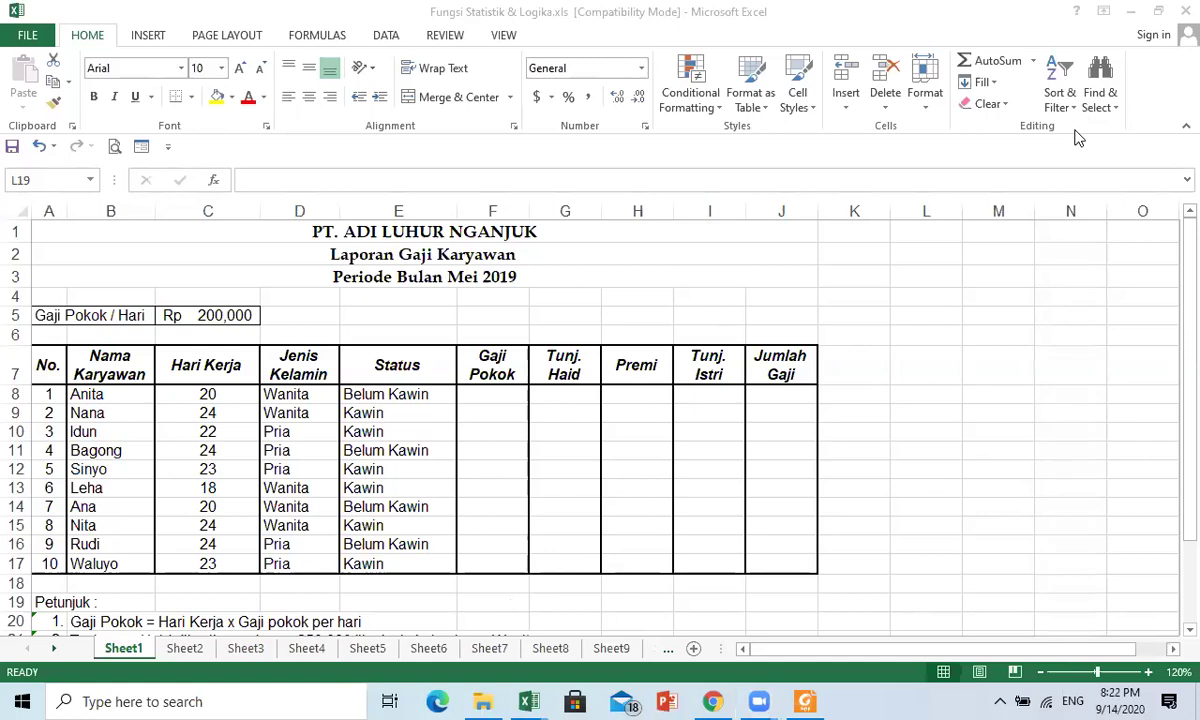
click(886, 420)
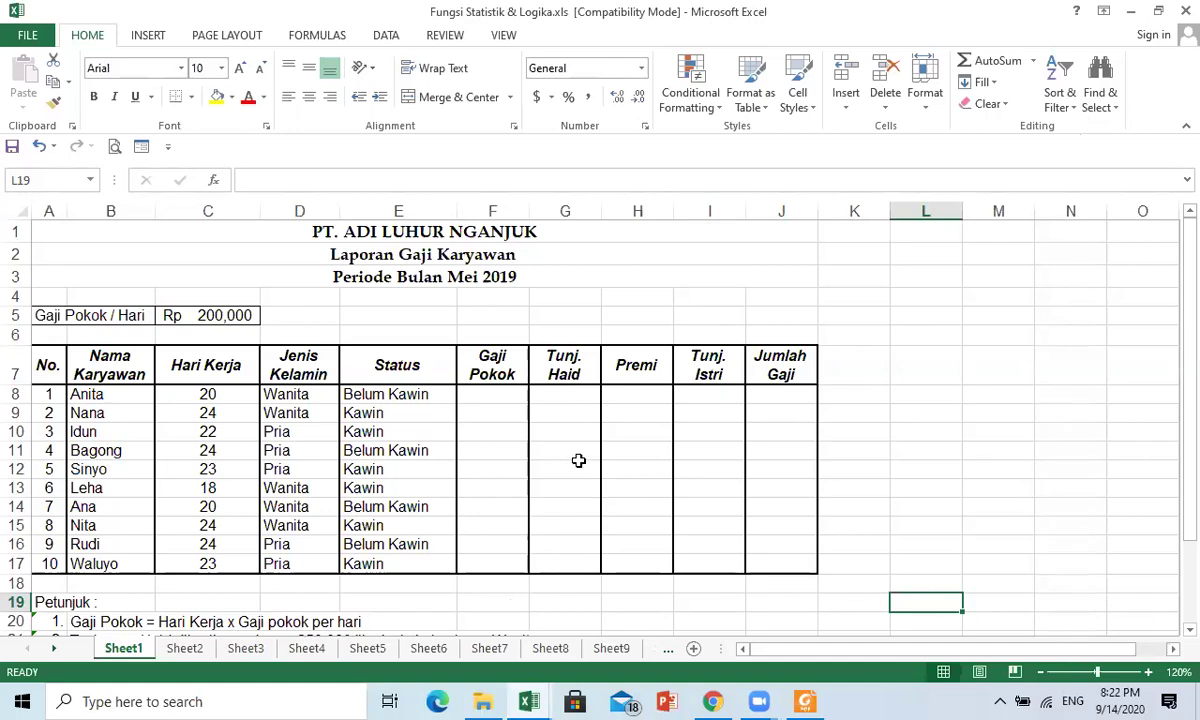
click(497, 398)
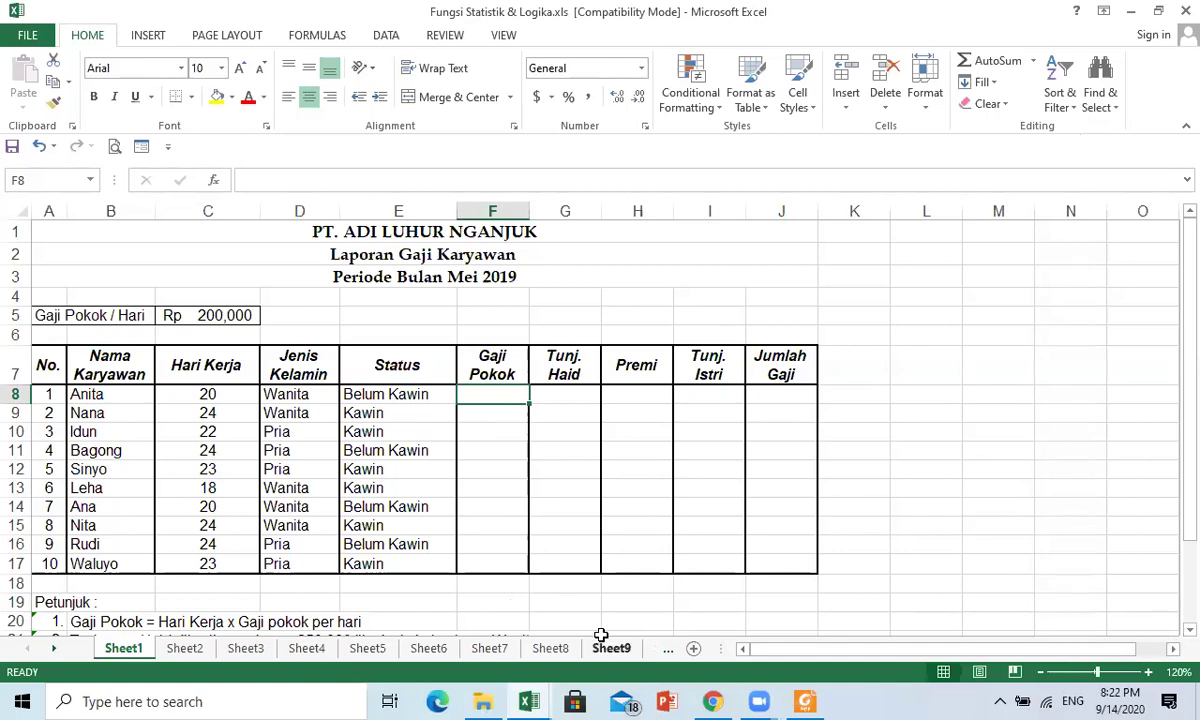
click(1188, 630)
click(1186, 631)
click(1186, 631)
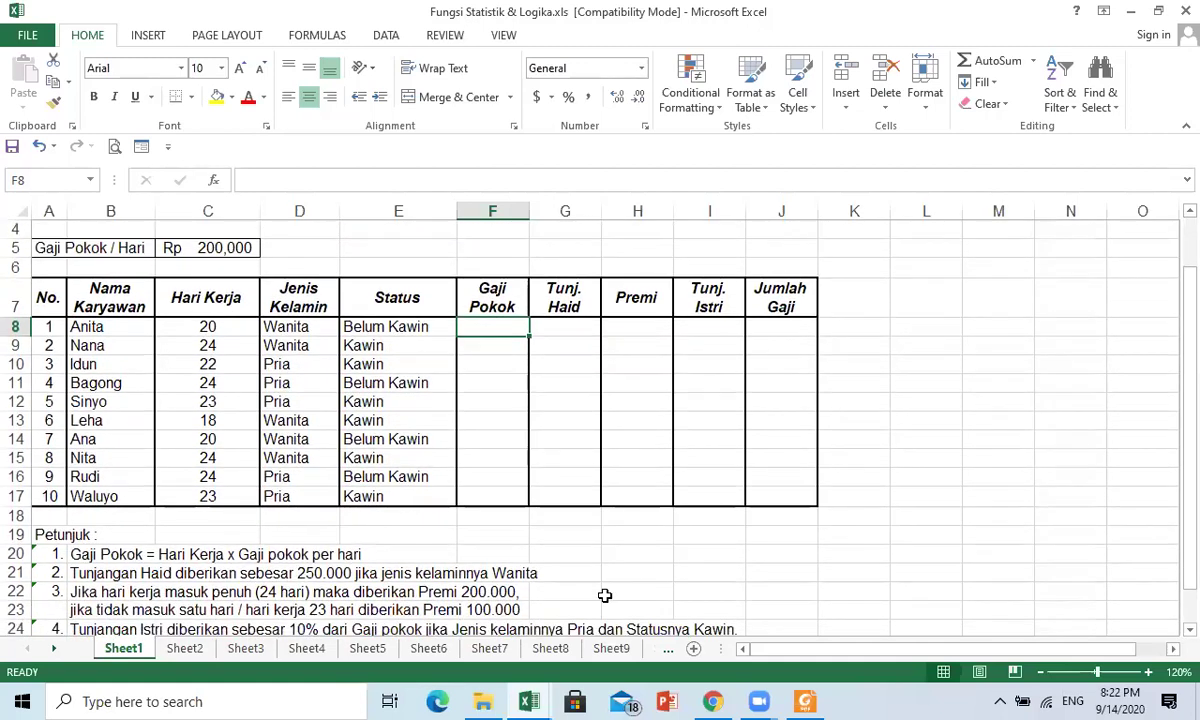
click(925, 420)
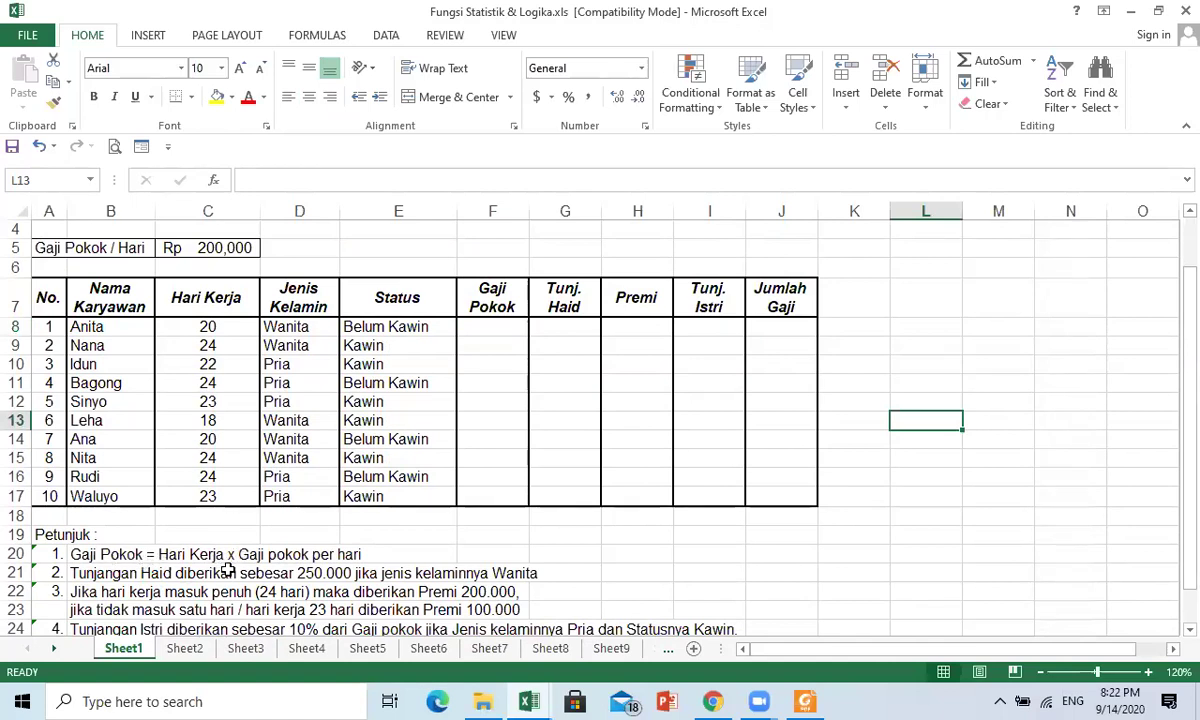
- Enter the Gaji Pokok formula =C8*$C$5 in F8, with an absolute reference to the Gaji Pokok / Hari cell
click(514, 332)
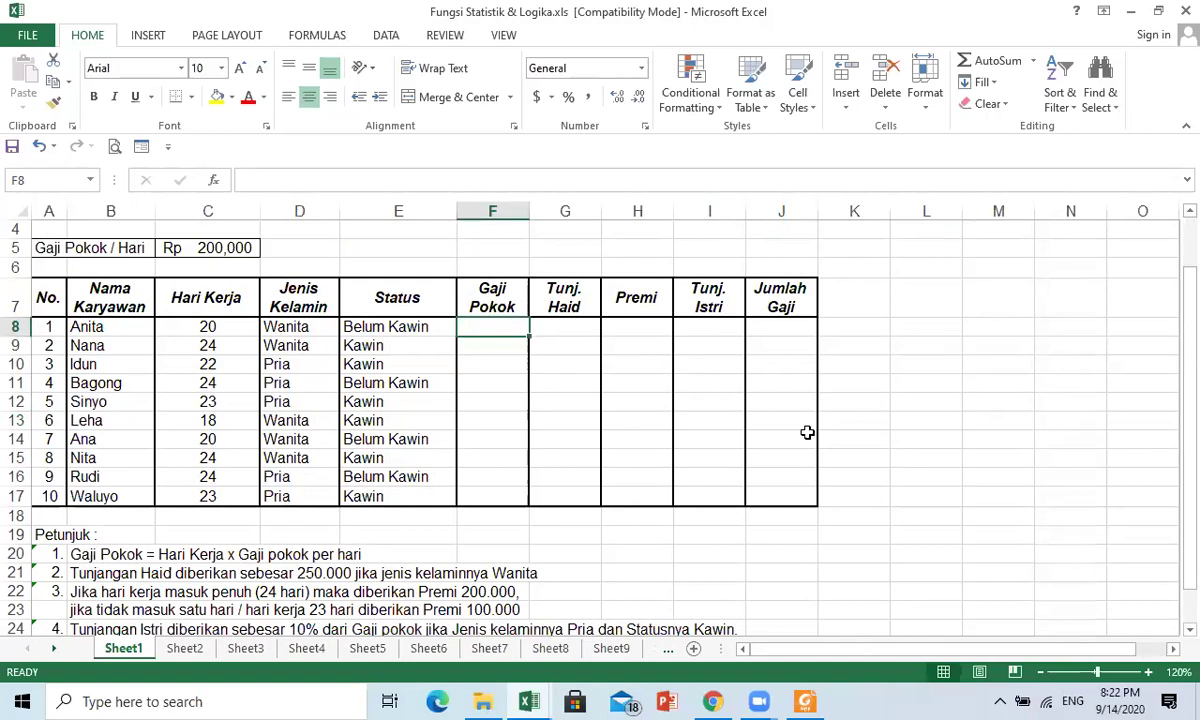
text(=)
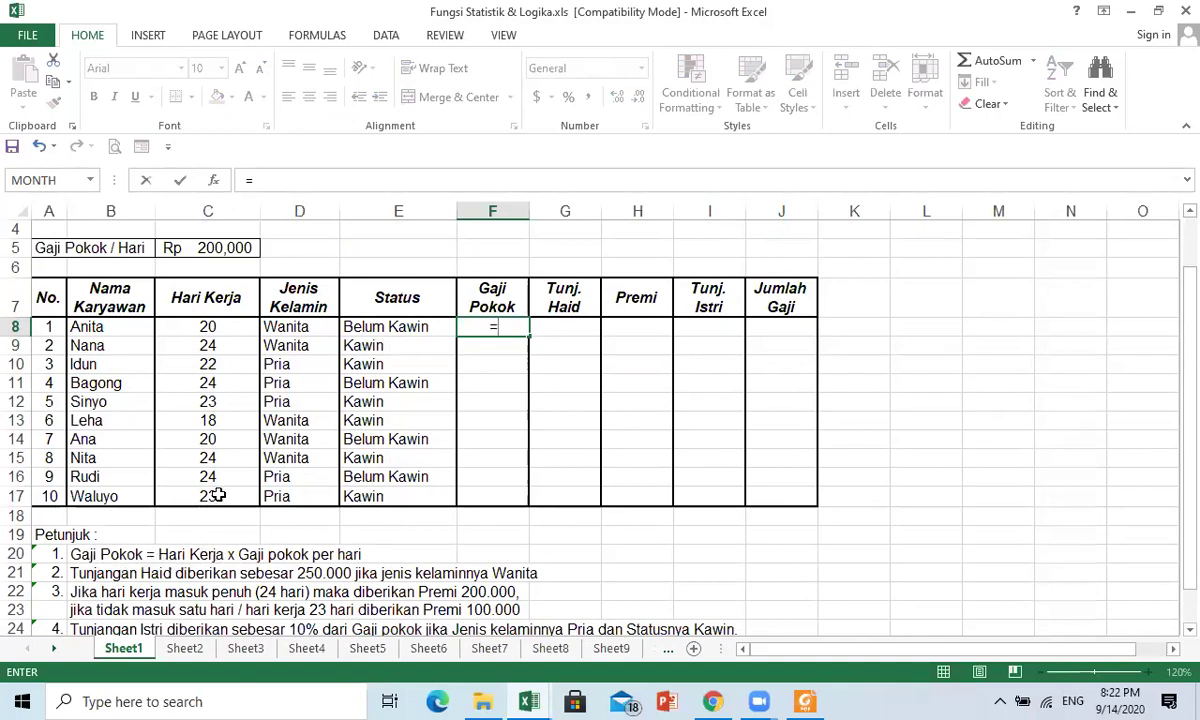
click(208, 332)
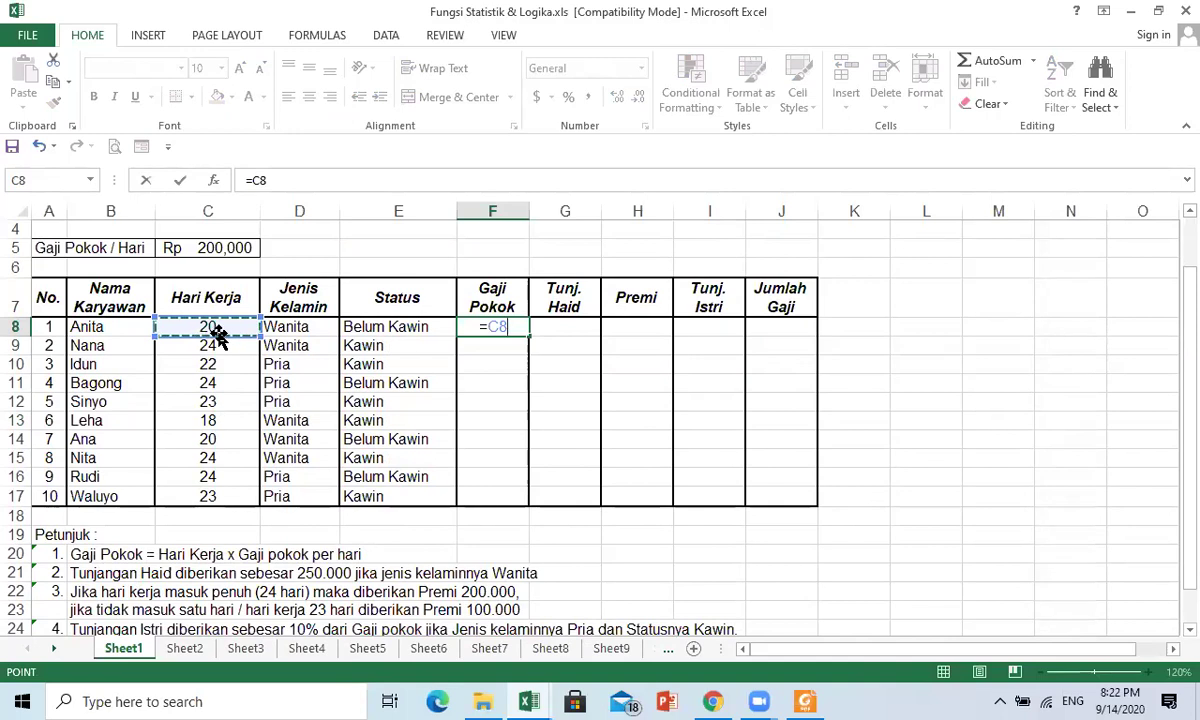
text(*)
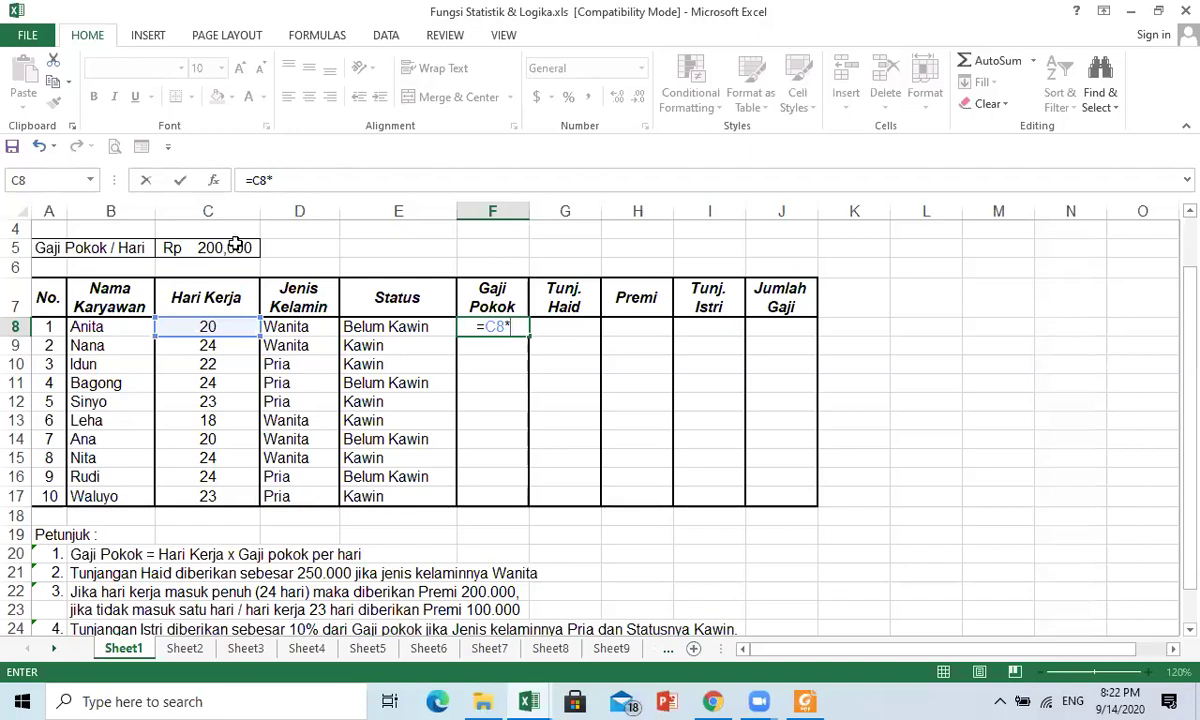
click(230, 247)
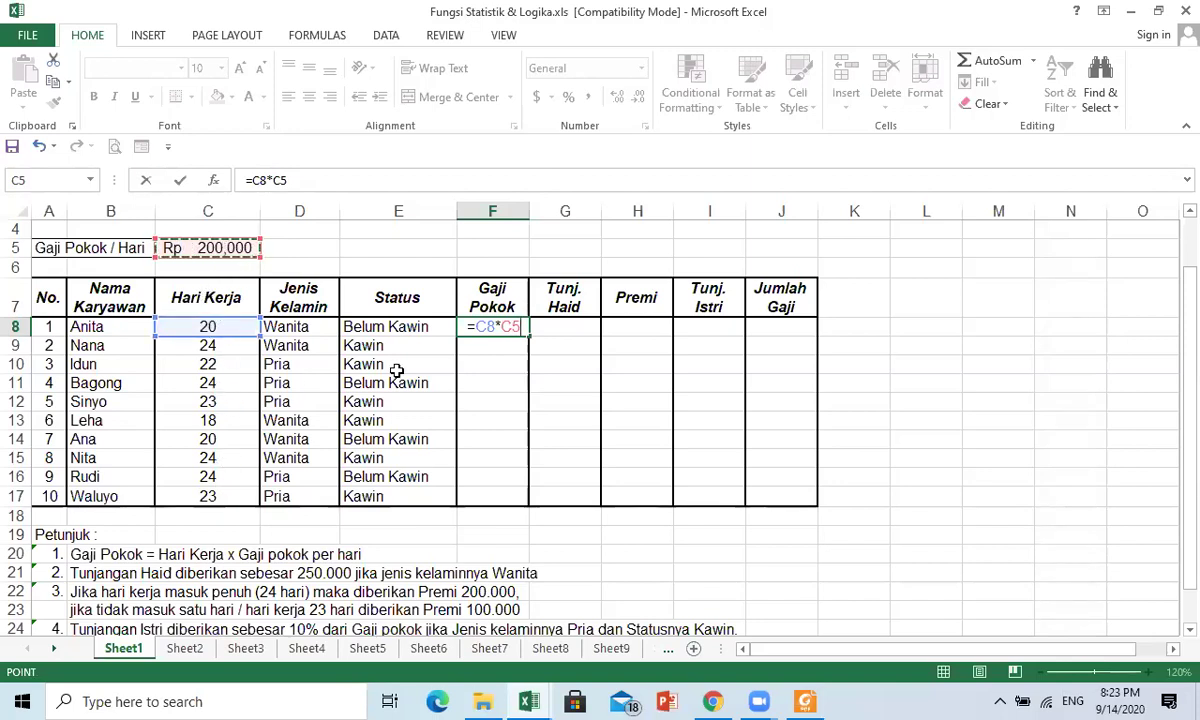
click(314, 181)
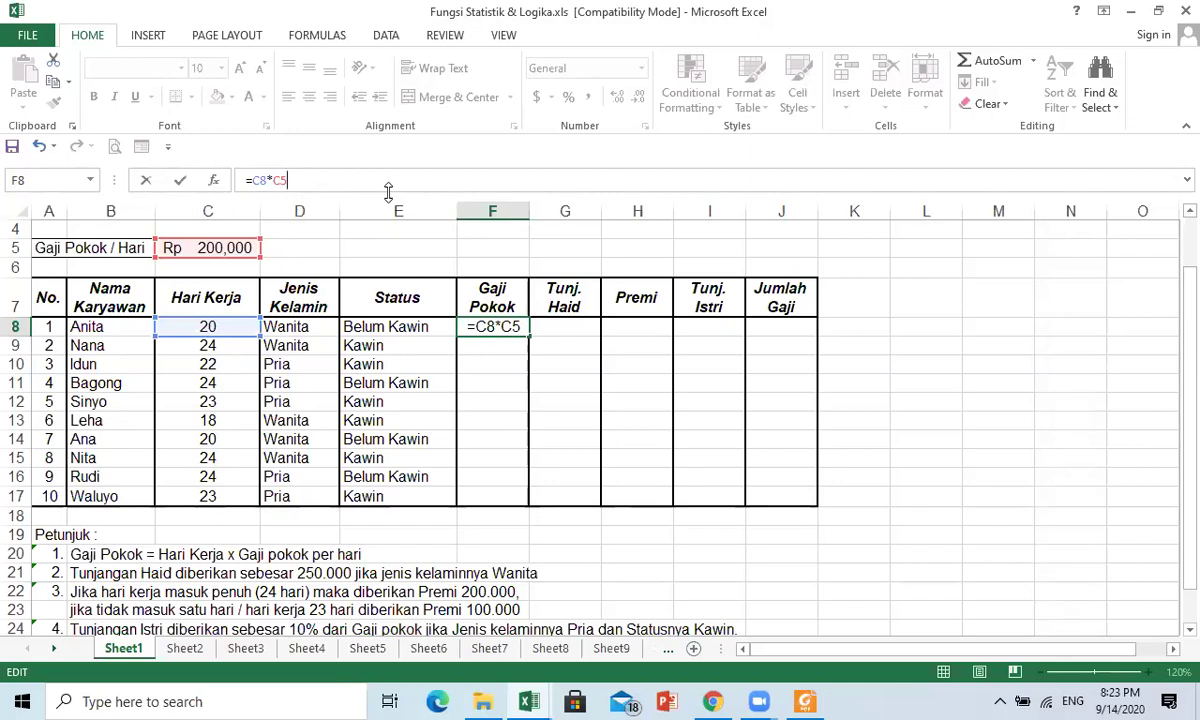
key(F4)
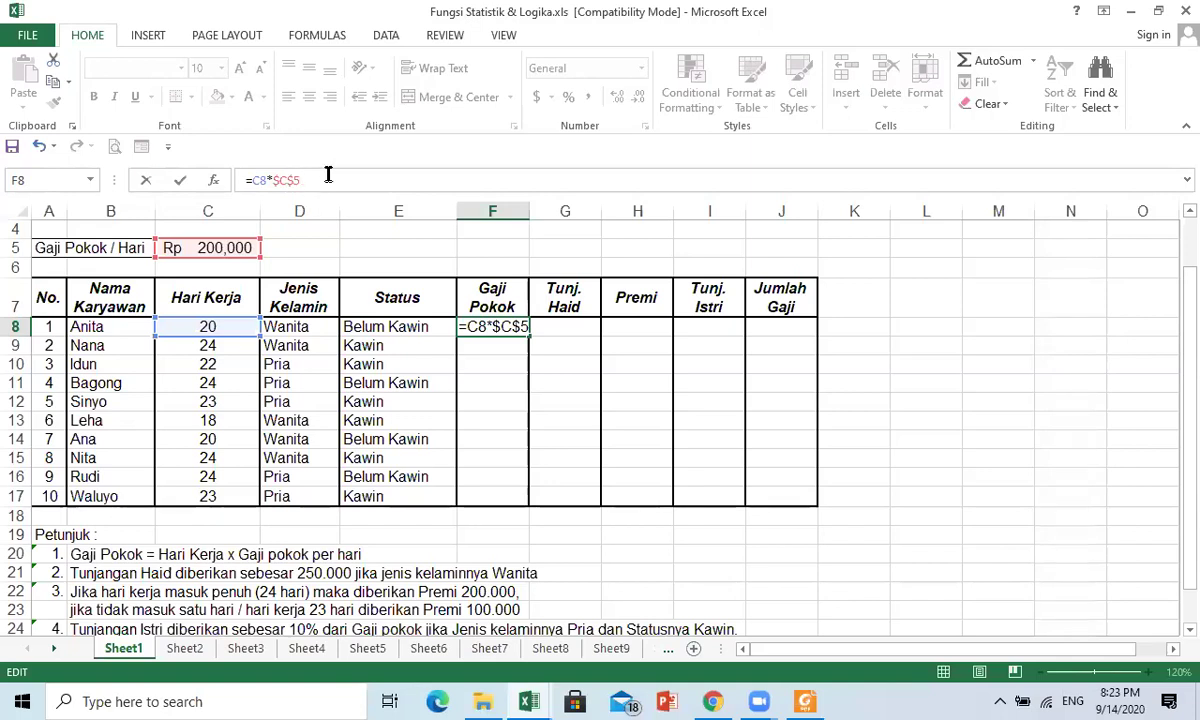
key(Return)
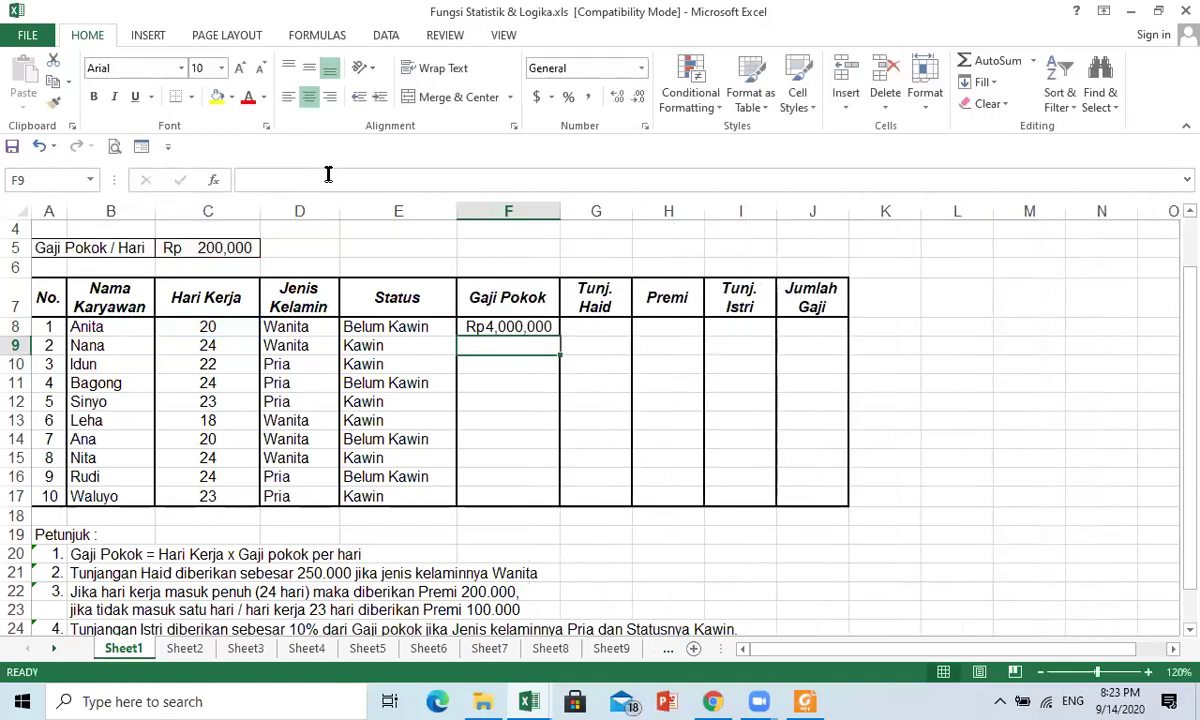
- Widen the Gaji Pokok column slightly and fill the F8 formula down to F17
drag(560, 211, 576, 211)
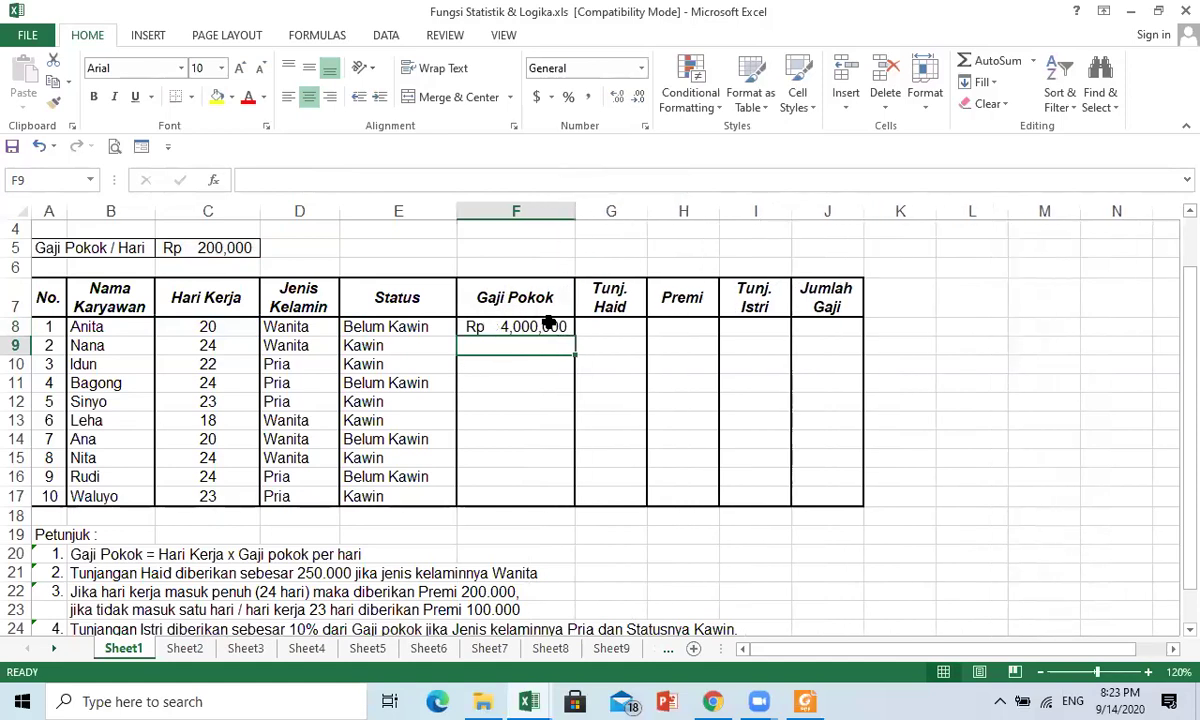
click(478, 327)
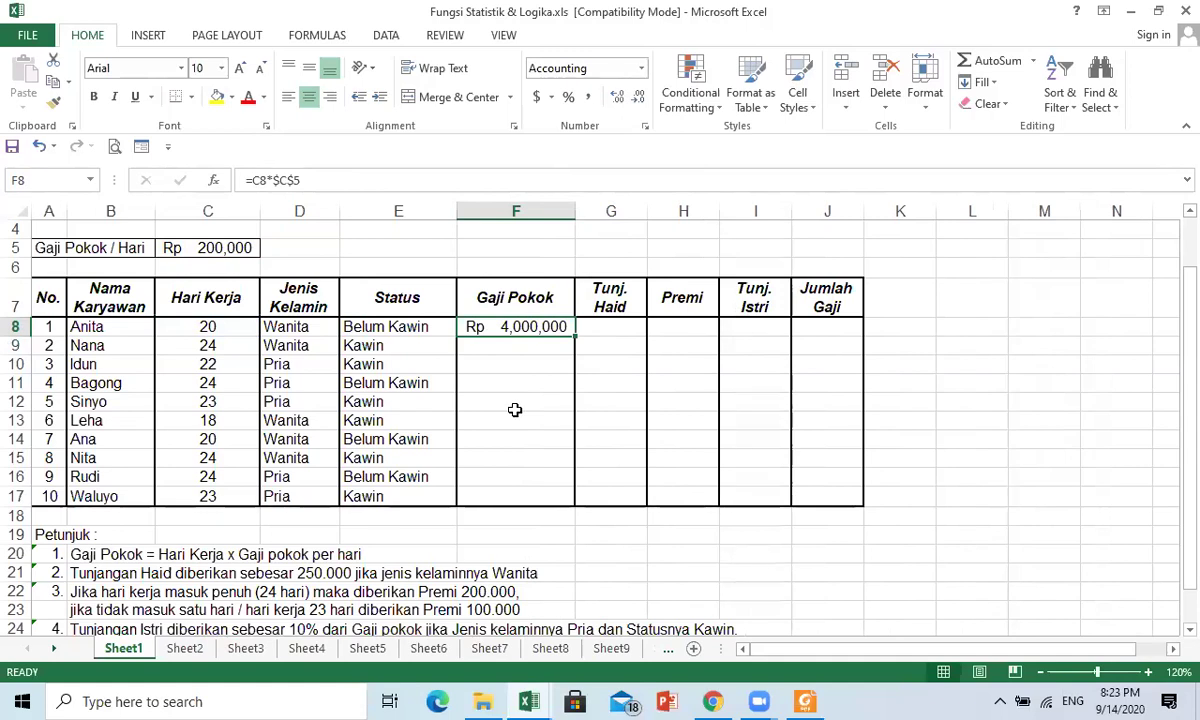
drag(574, 338, 561, 513)
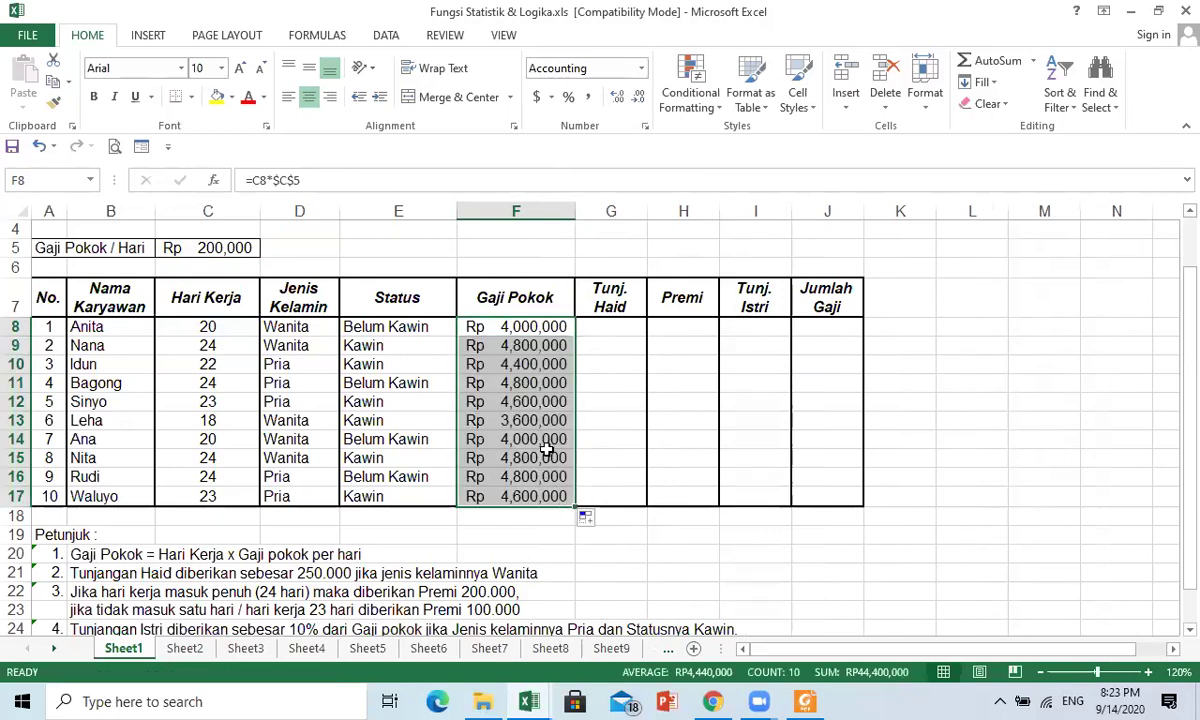
- Widen the Tunj. Haid column so its heading fits on one line
click(632, 330)
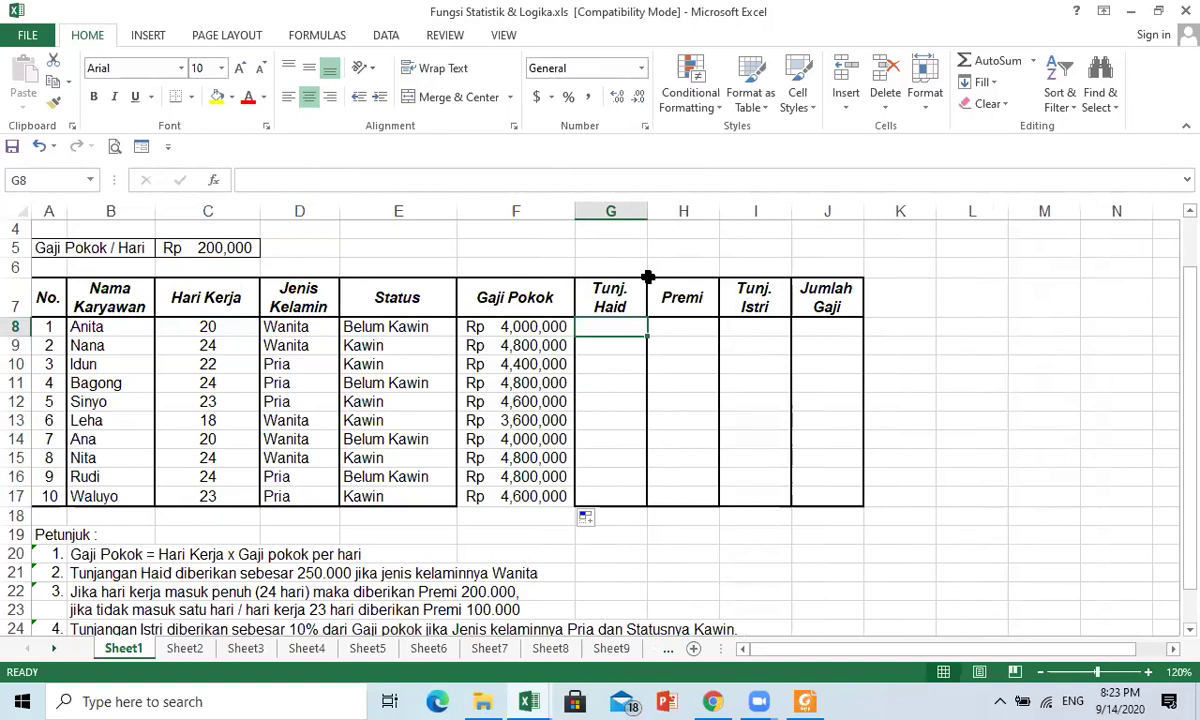
drag(648, 210, 668, 212)
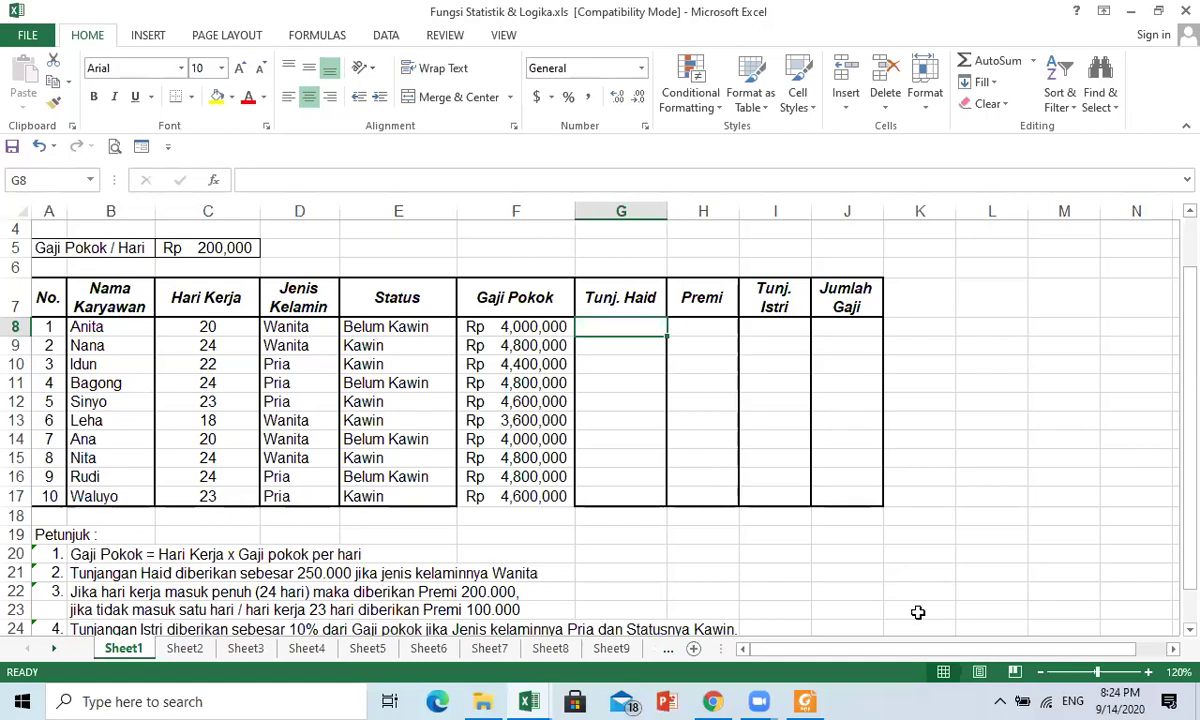
click(891, 337)
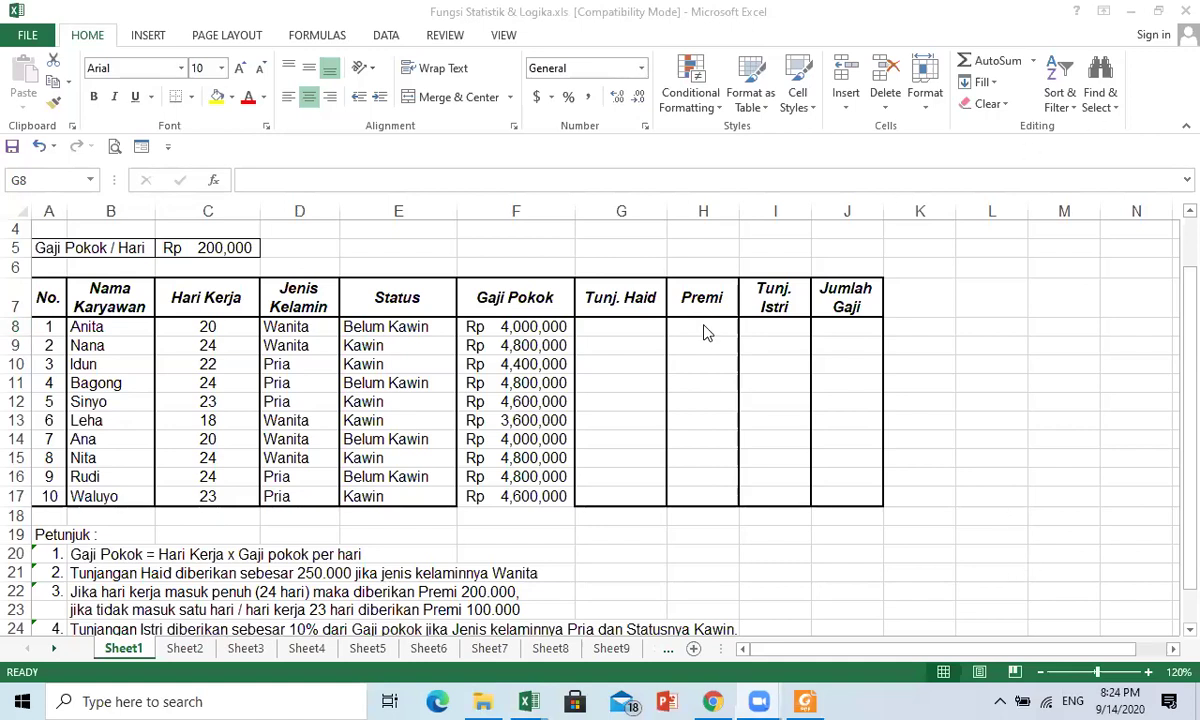
- Clear all the Gaji Pokok formulas in F8:F17
click(541, 327)
click(541, 326)
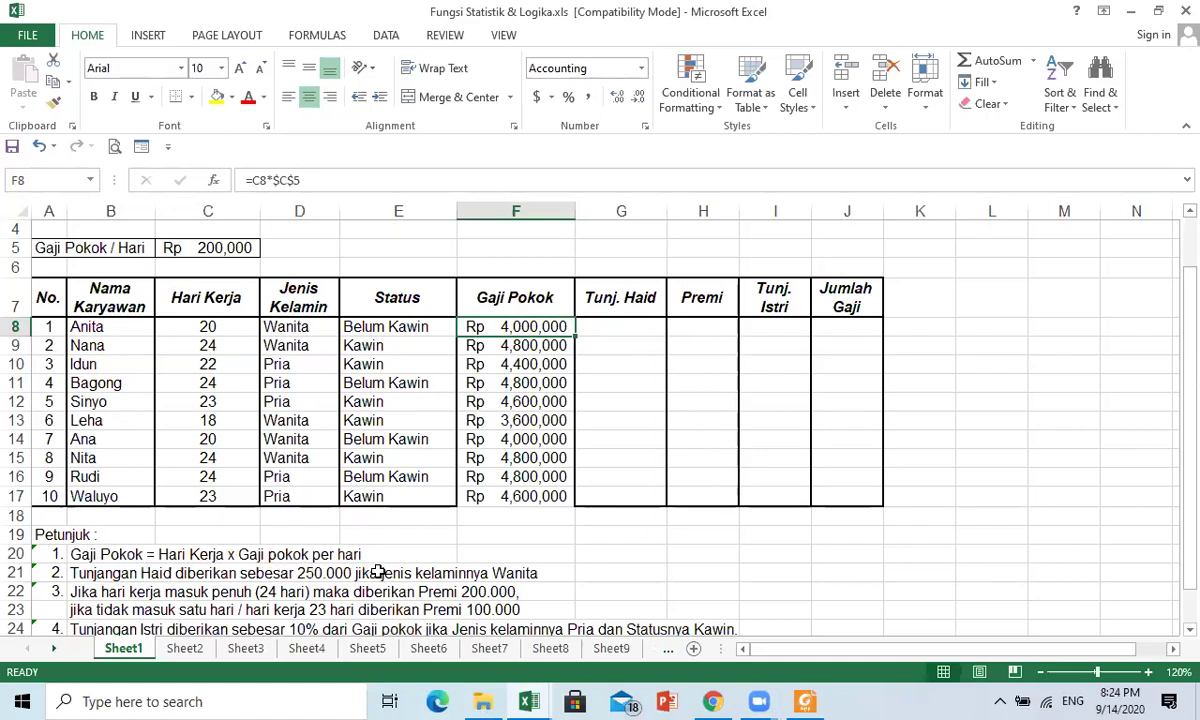
drag(495, 326, 551, 496)
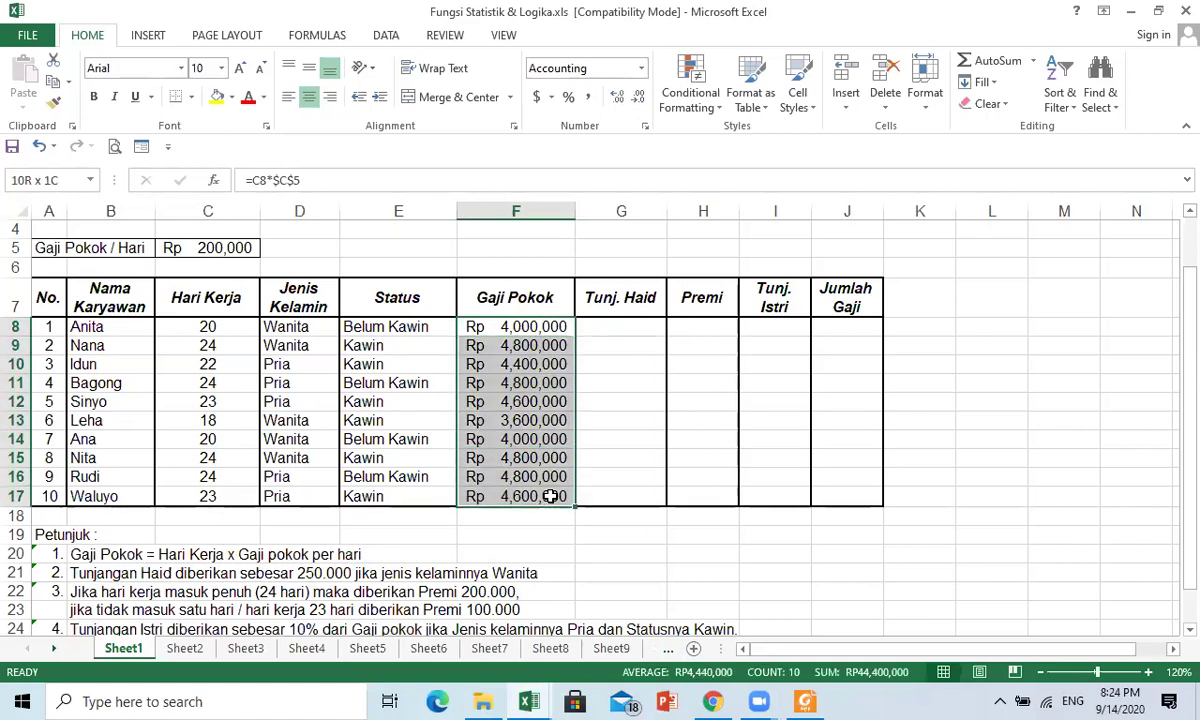
key(Delete)
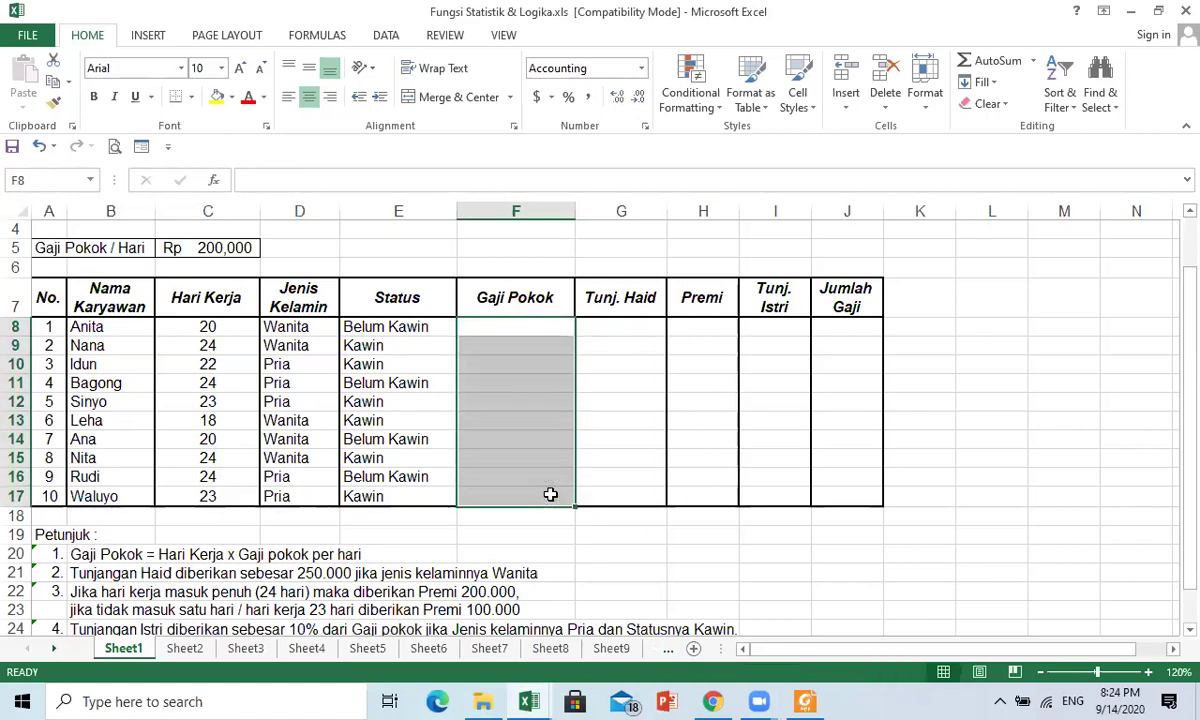
- Begin the Gaji Pokok formula in F8 by multiplying the Hari Kerja cell, with =C8*
click(559, 331)
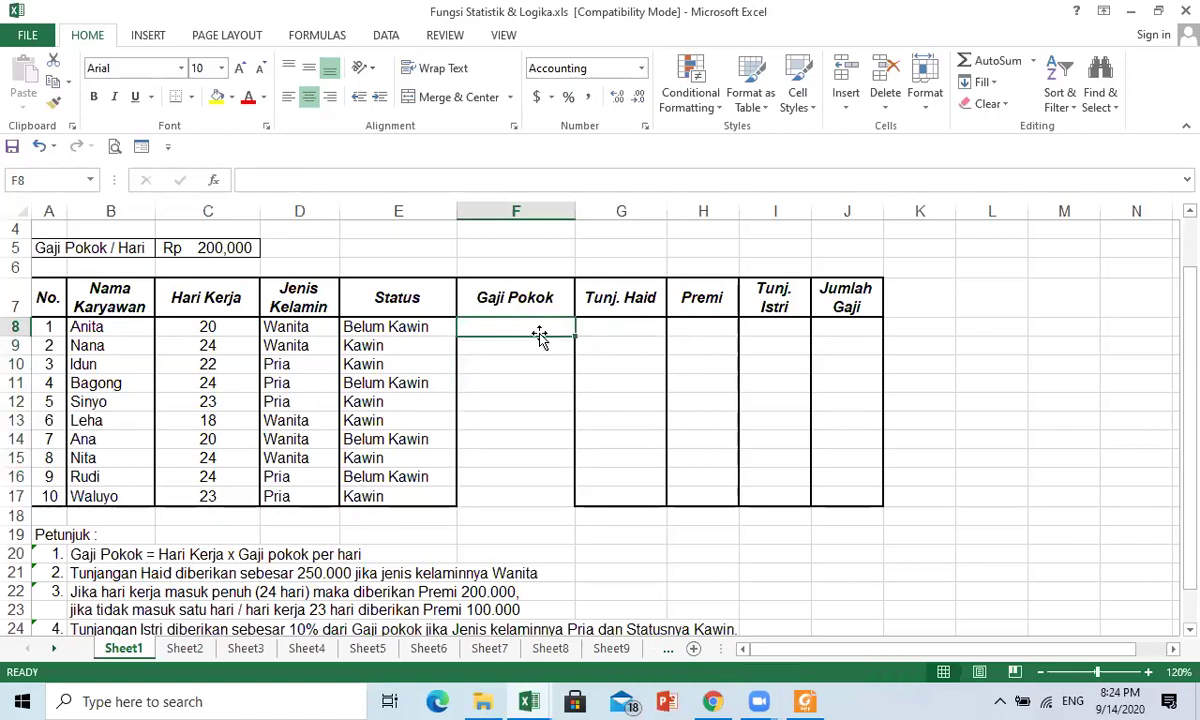
text(=)
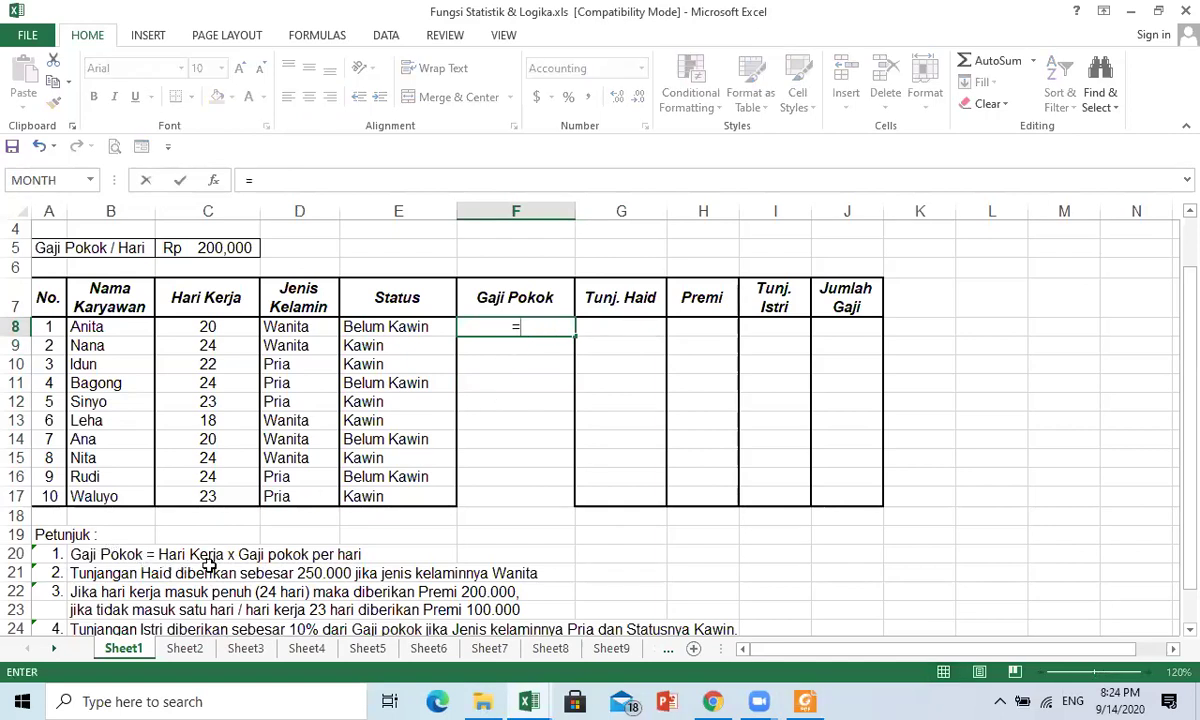
click(208, 328)
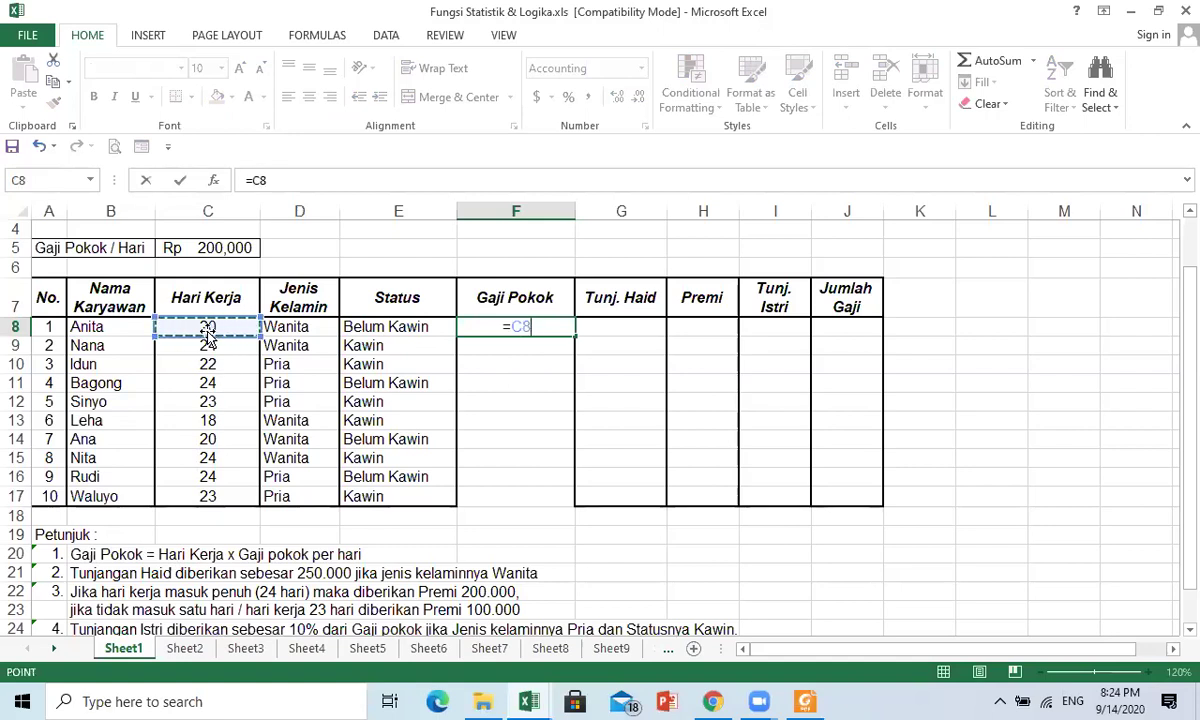
text(*)
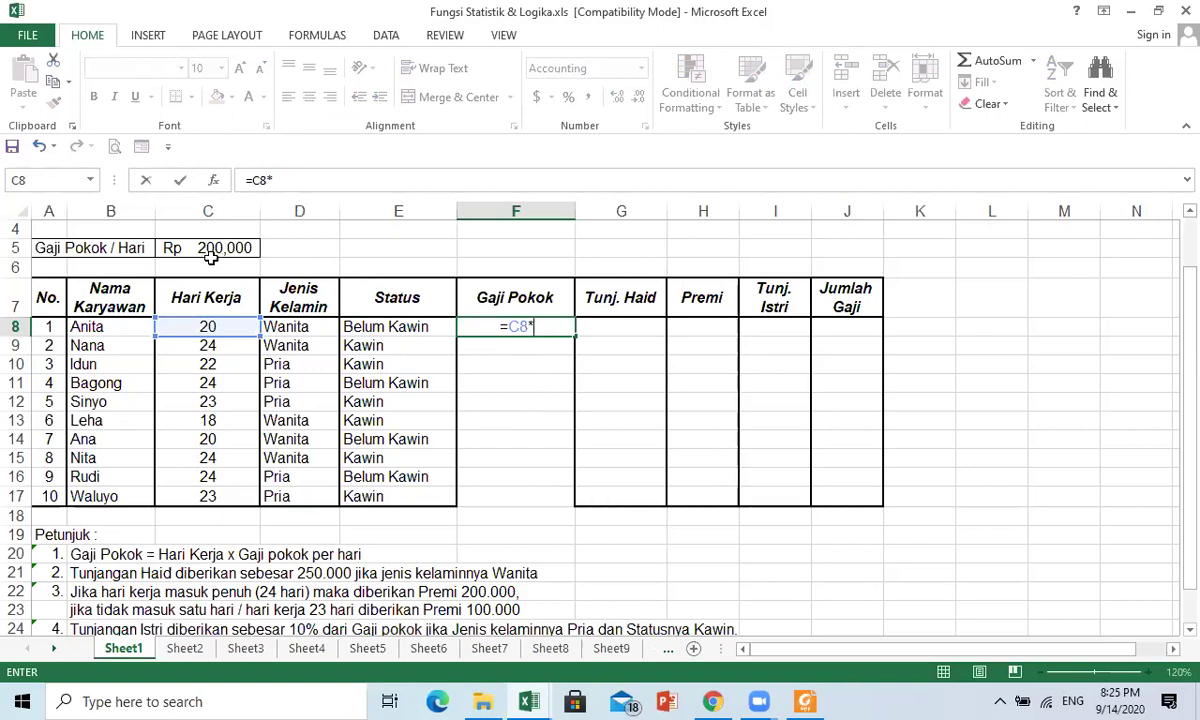
text(200000)
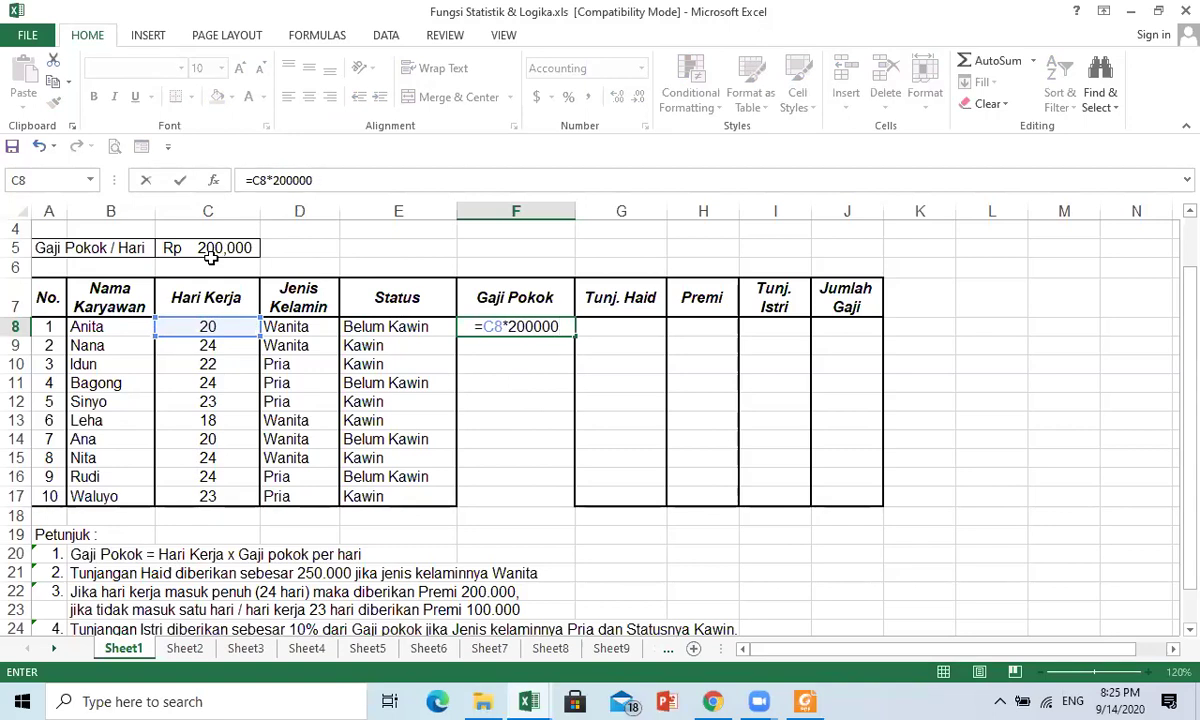
key(BackSpace)
key(BackSpace)
key(BackSpace)
key(BackSpace)
key(BackSpace)
key(BackSpace)
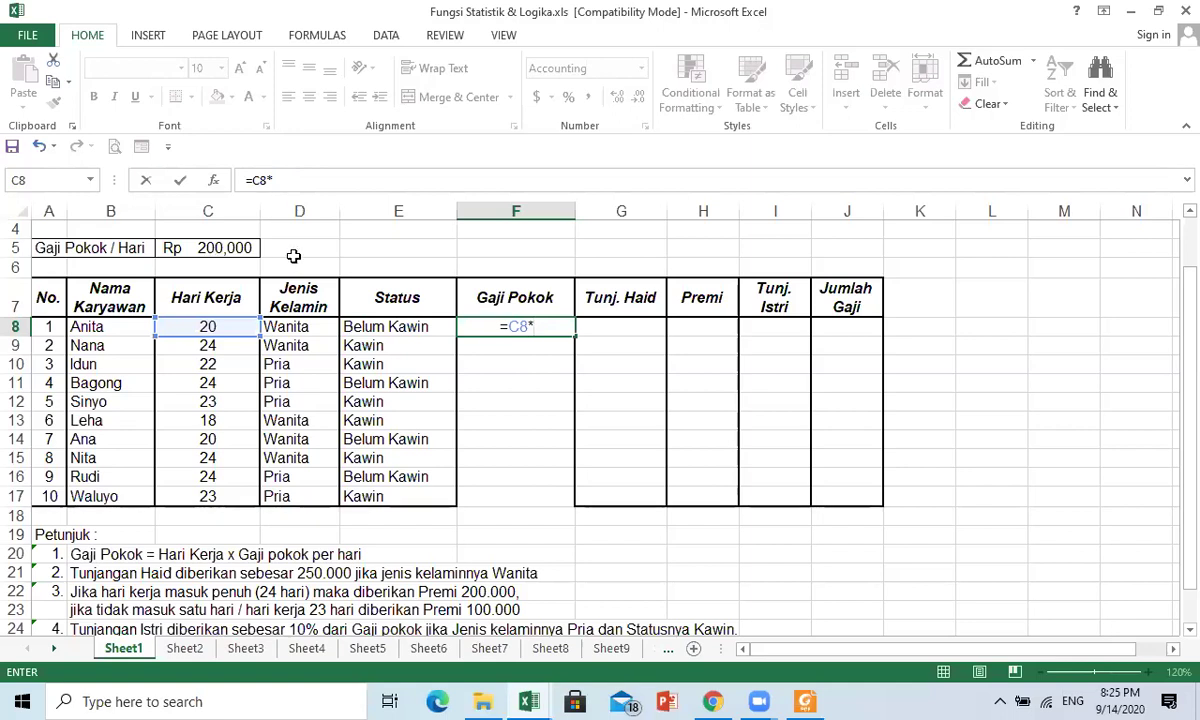
- Complete the F8 formula as =C8*$C$5, using an absolute reference to the Gaji Pokok / Hari cell
click(227, 246)
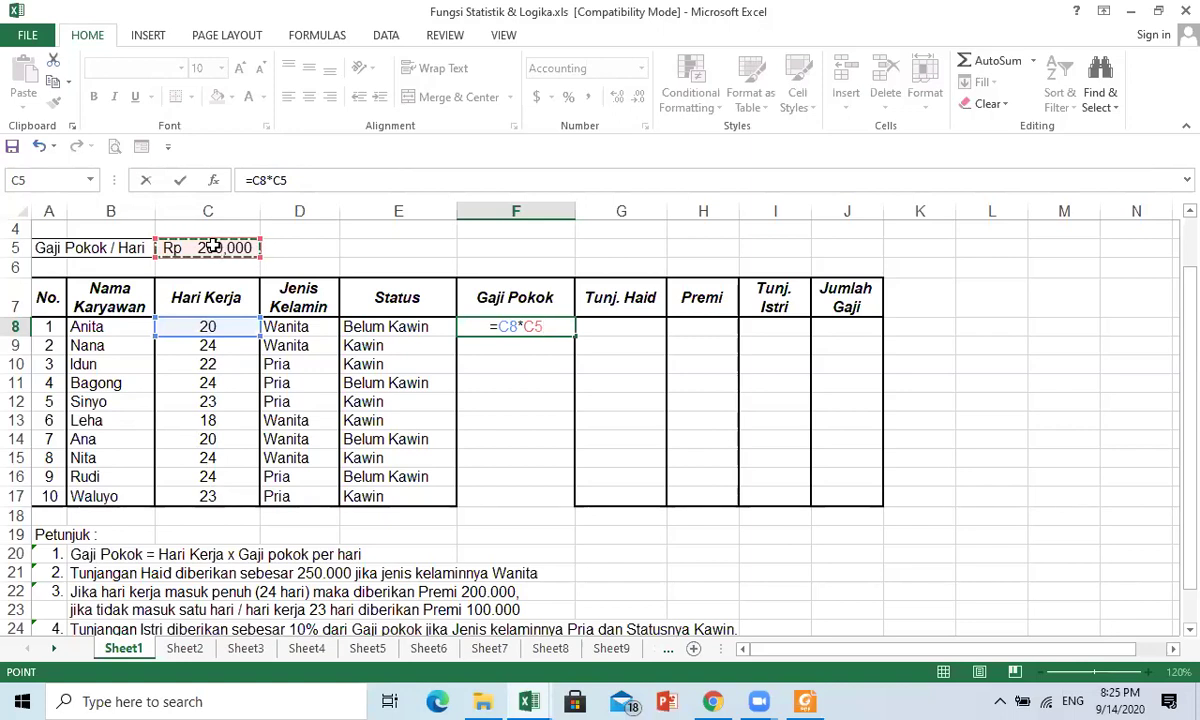
key(F4)
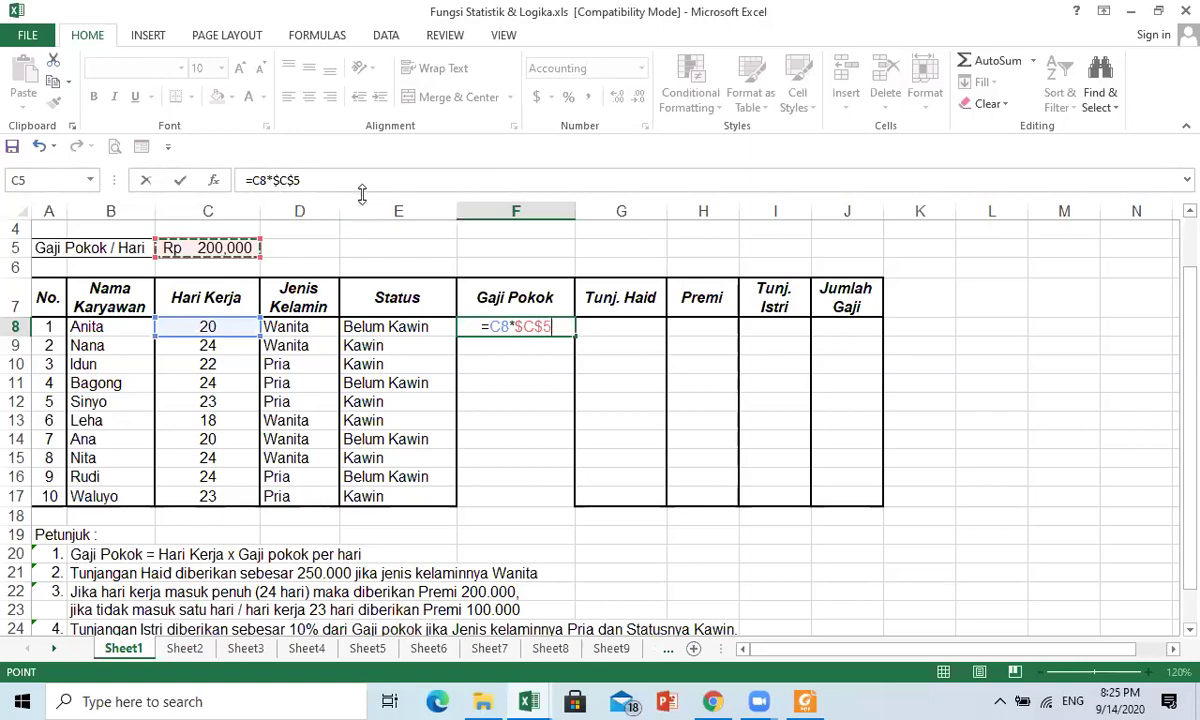
key(Return)
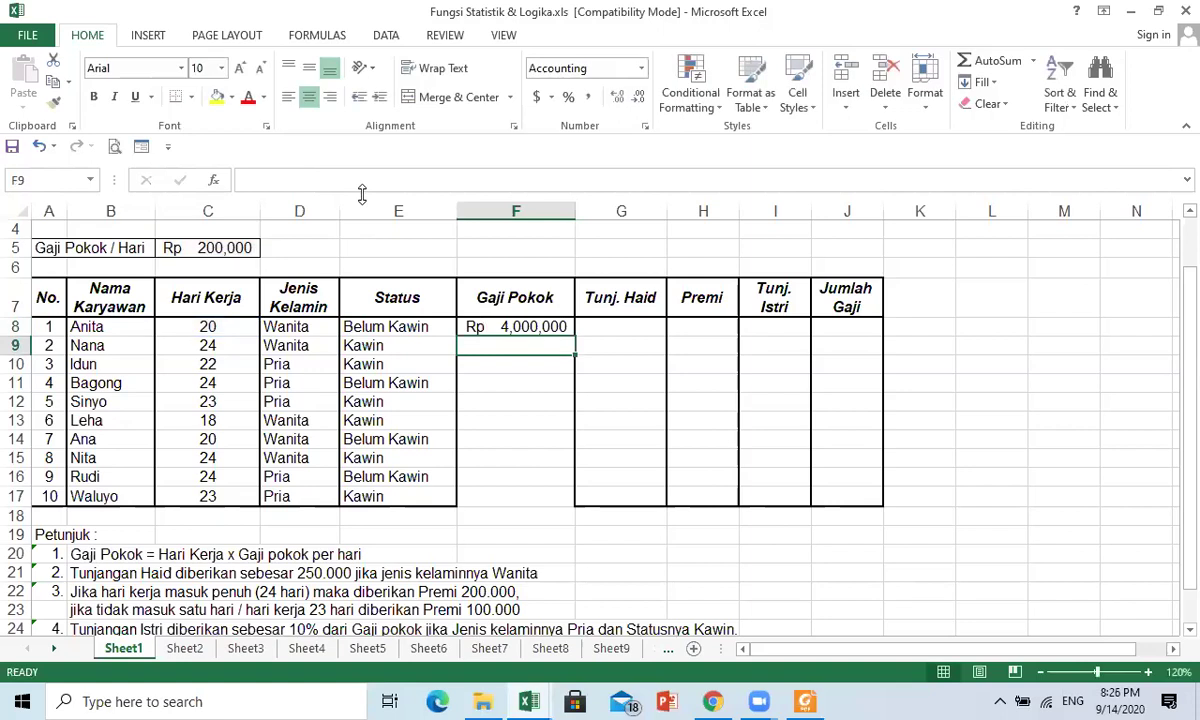
- Fill the Gaji Pokok formula from F8 down to F17 and check the copied formulas
click(560, 327)
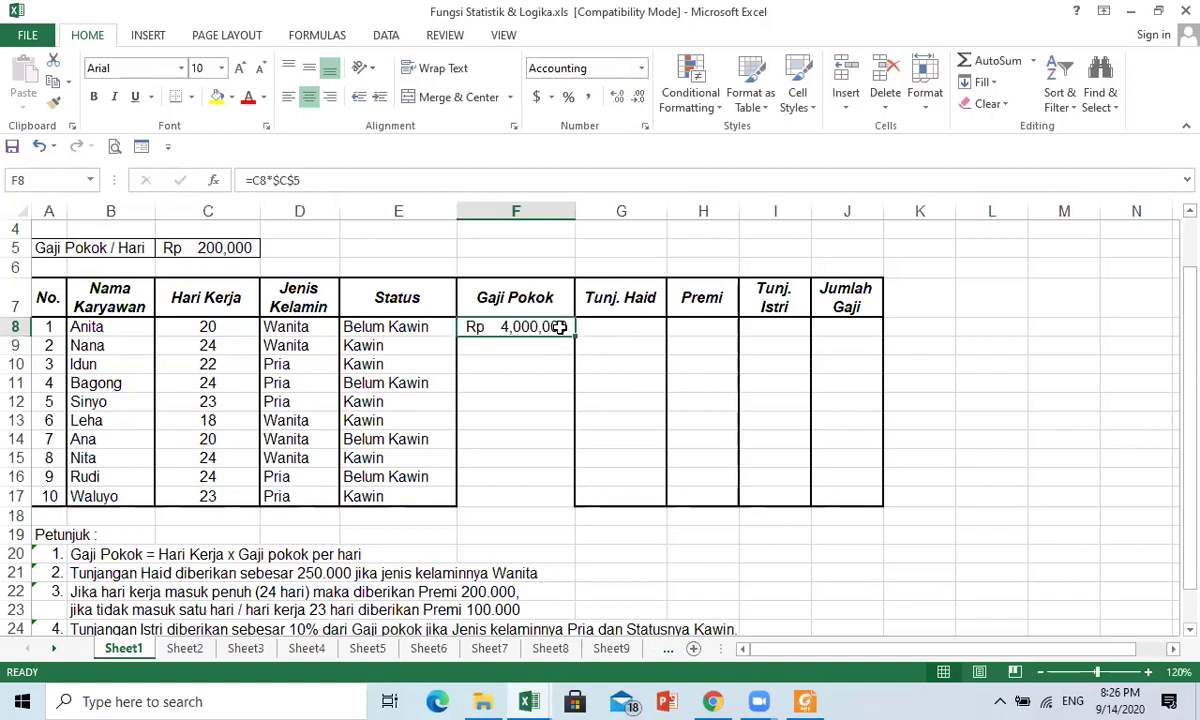
drag(575, 337, 567, 507)
click(560, 479)
click(557, 404)
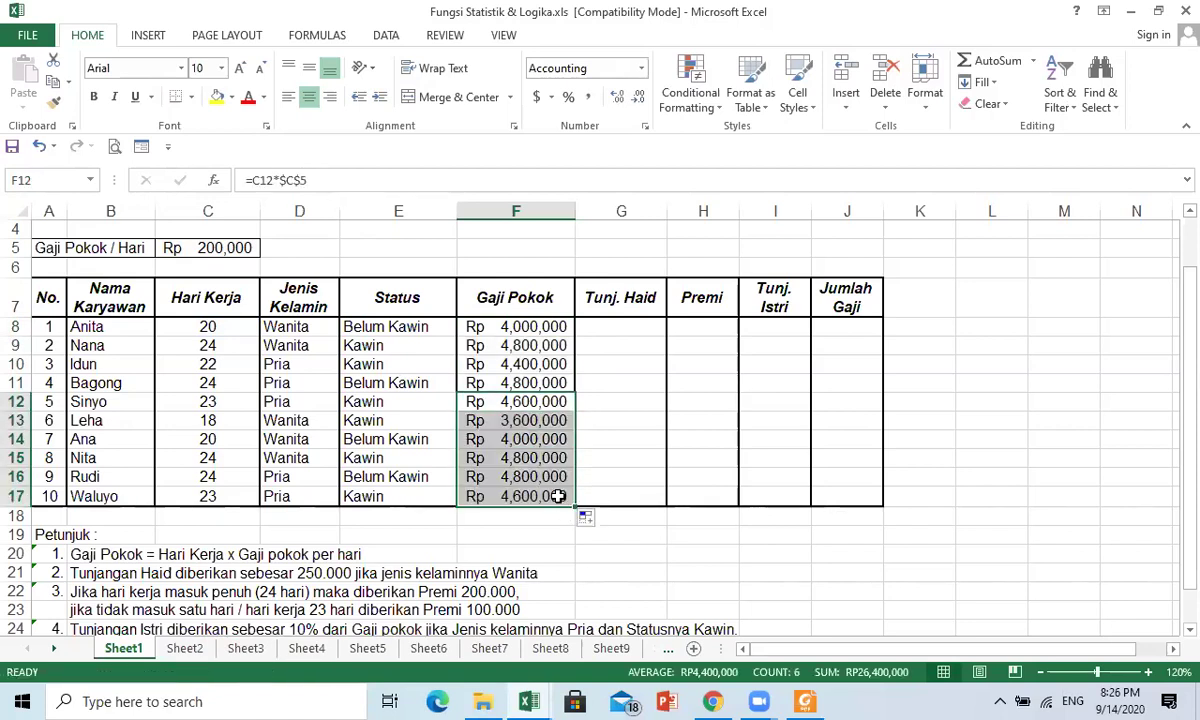
click(549, 495)
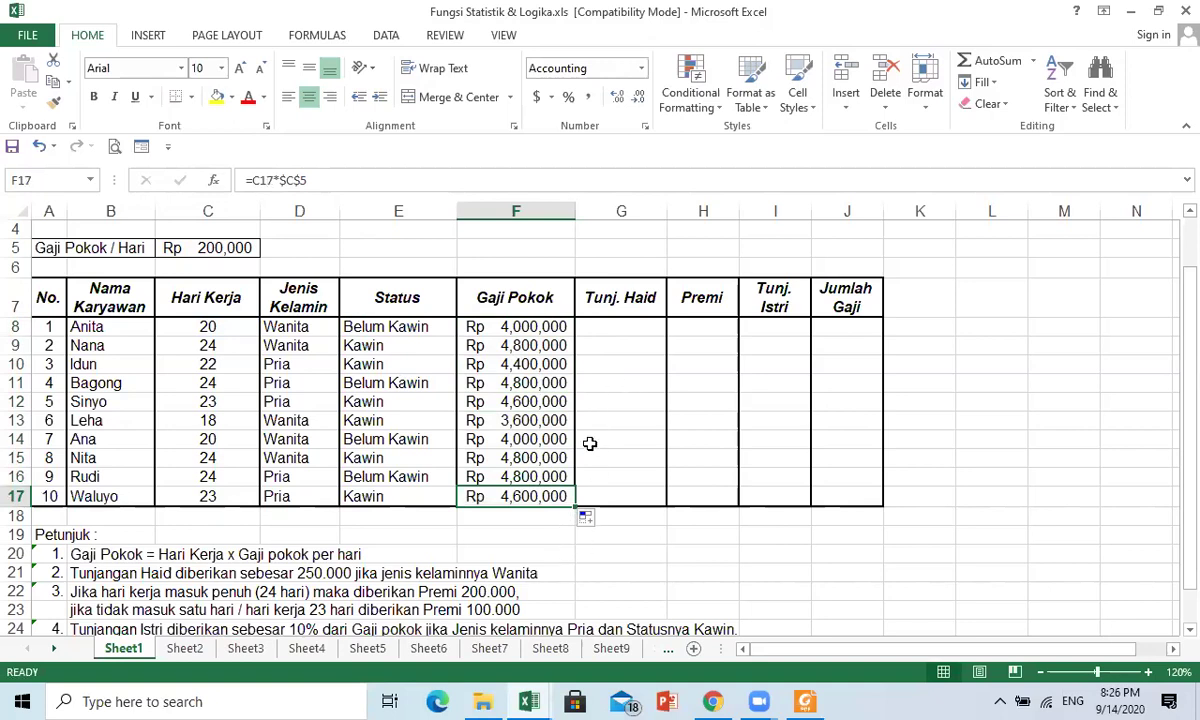
- Widen the Premi, Tunj. Istri and Jumlah Gaji columns to about the width of the Tunj. Haid column
click(651, 331)
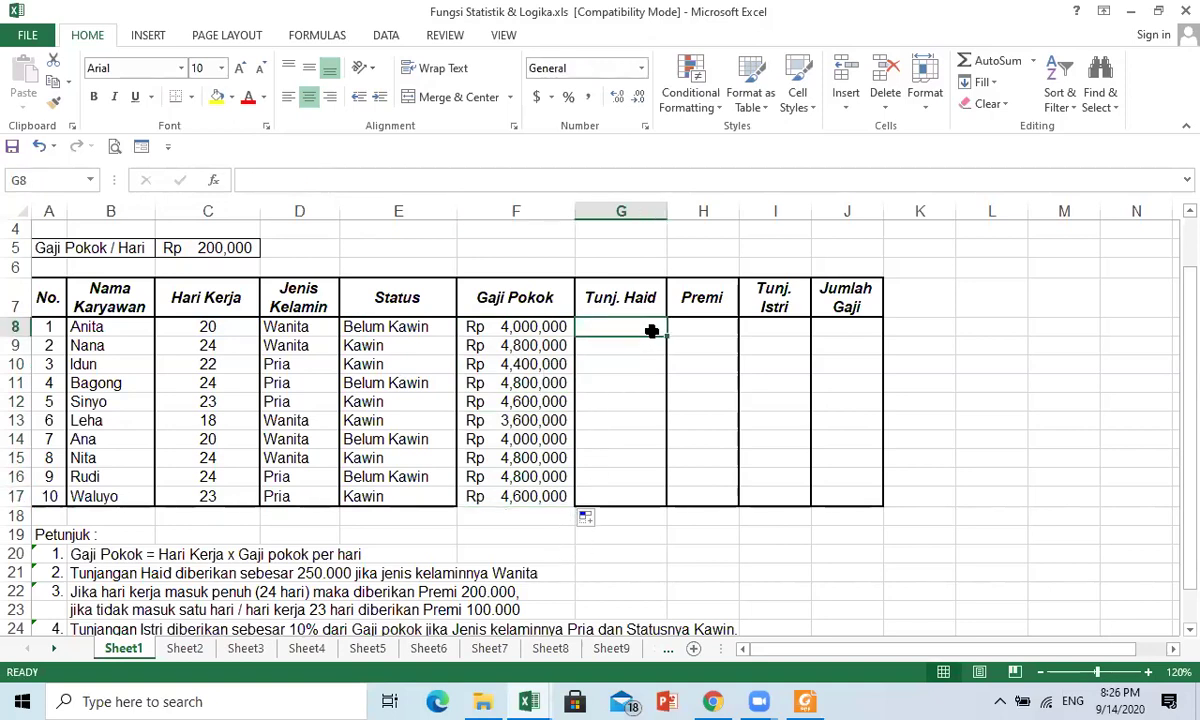
drag(739, 212, 760, 213)
drag(832, 211, 851, 211)
drag(925, 211, 945, 211)
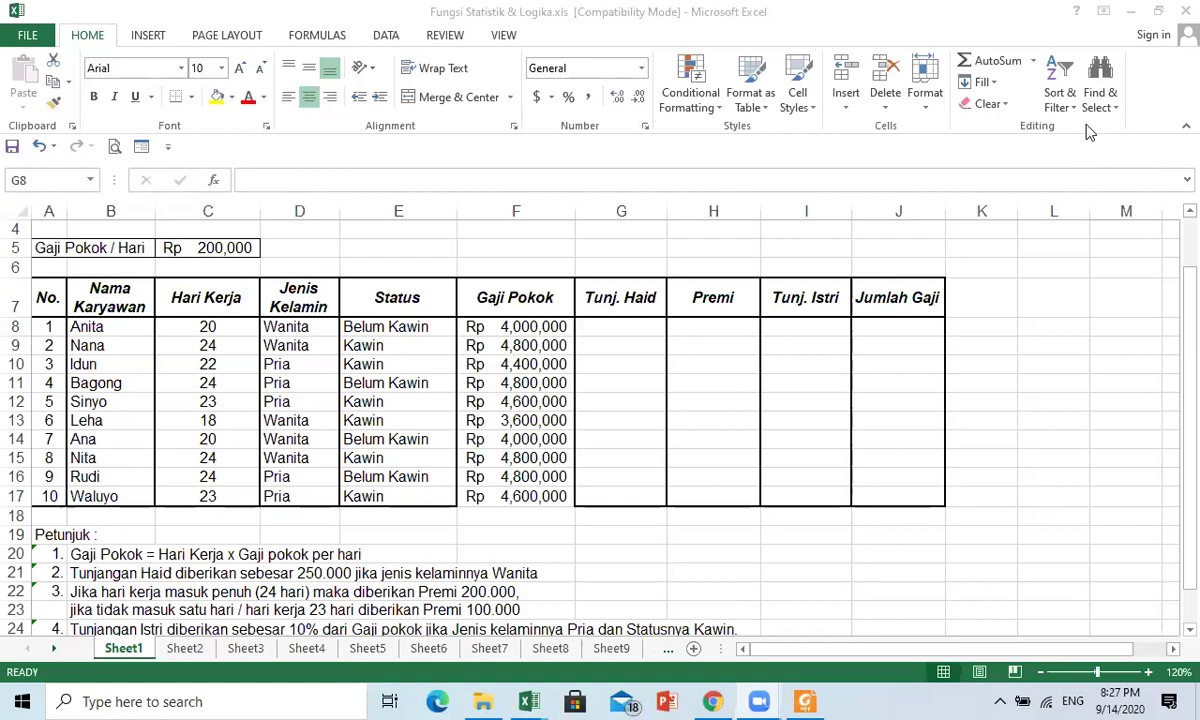
- Begin the Tunj. Haid IF formula in G8 with the Jenis Kelamin test, =IF(D8="Wanita",
click(645, 327)
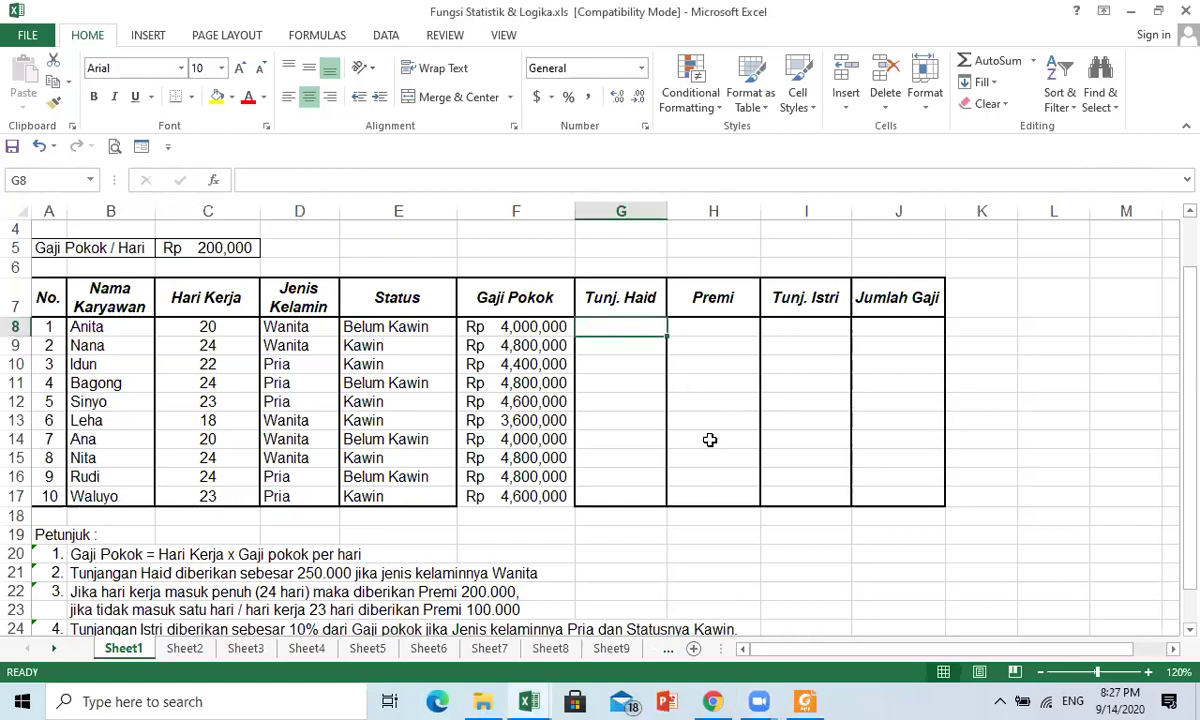
text(=IF)
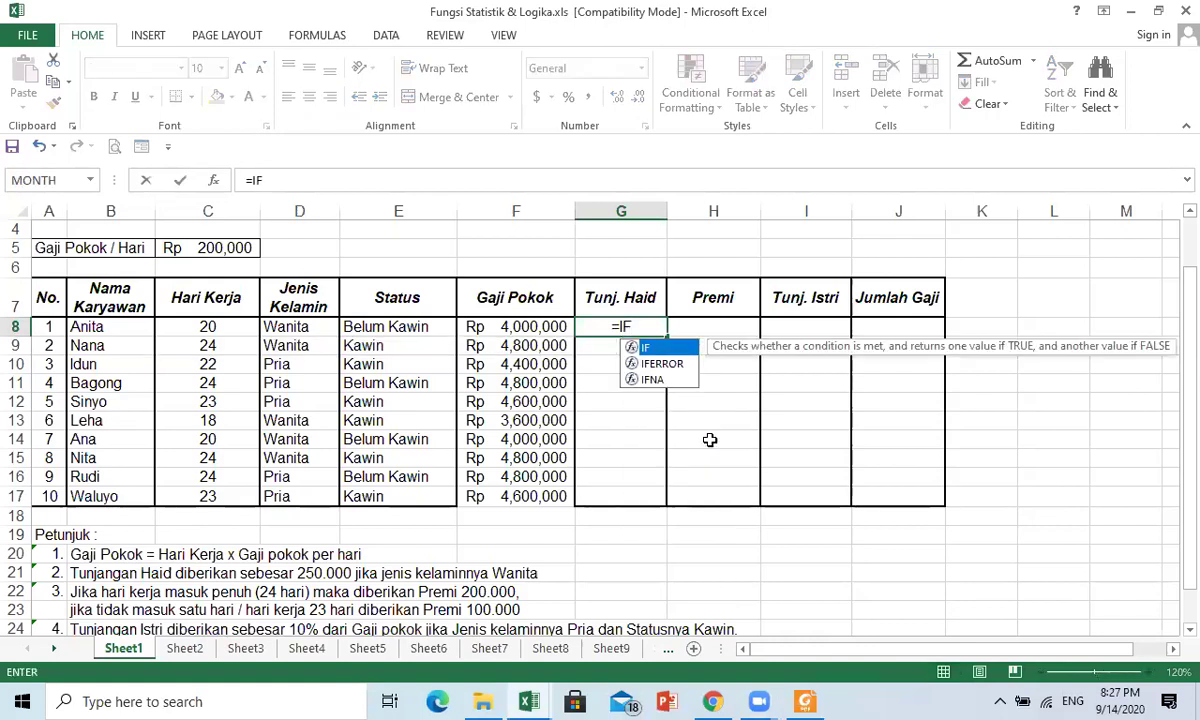
text(()
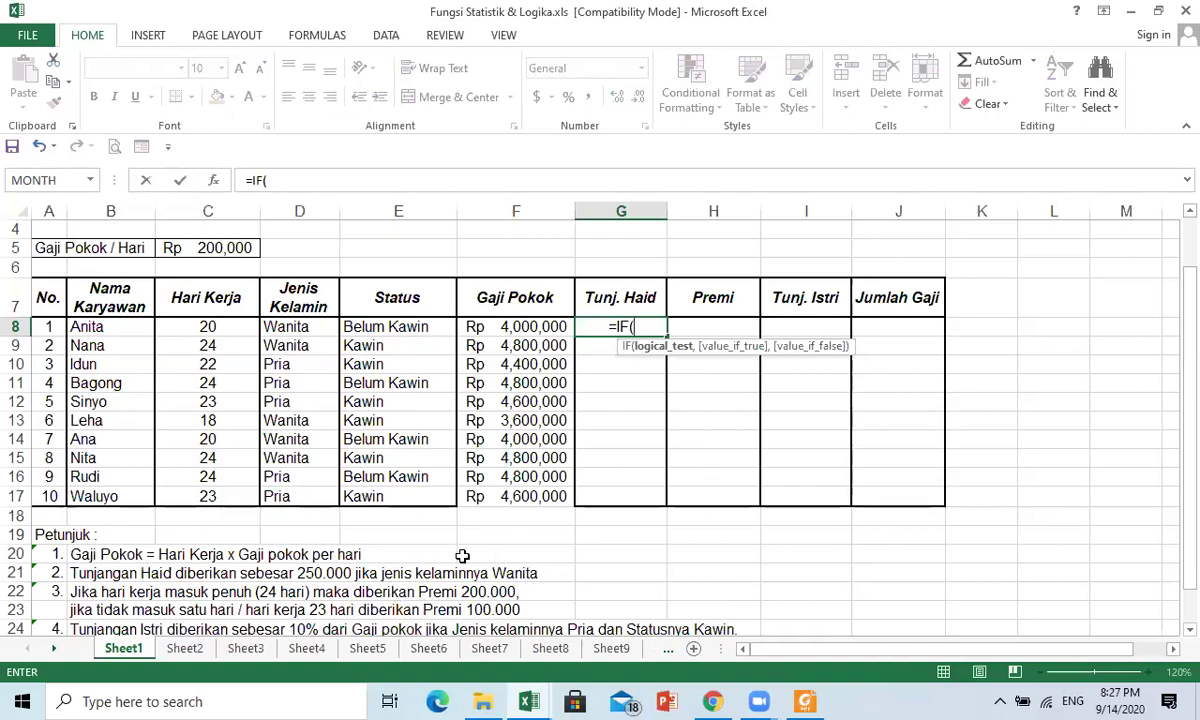
click(305, 330)
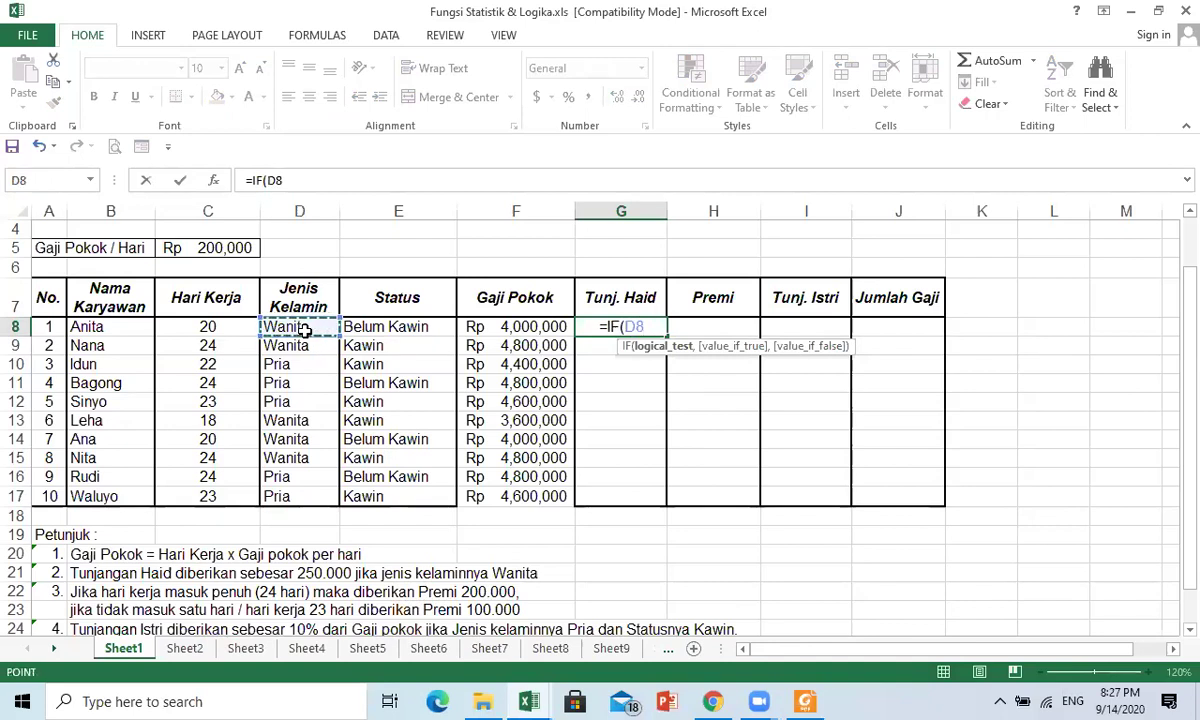
text(+)
key(BackSpace)
text(=)
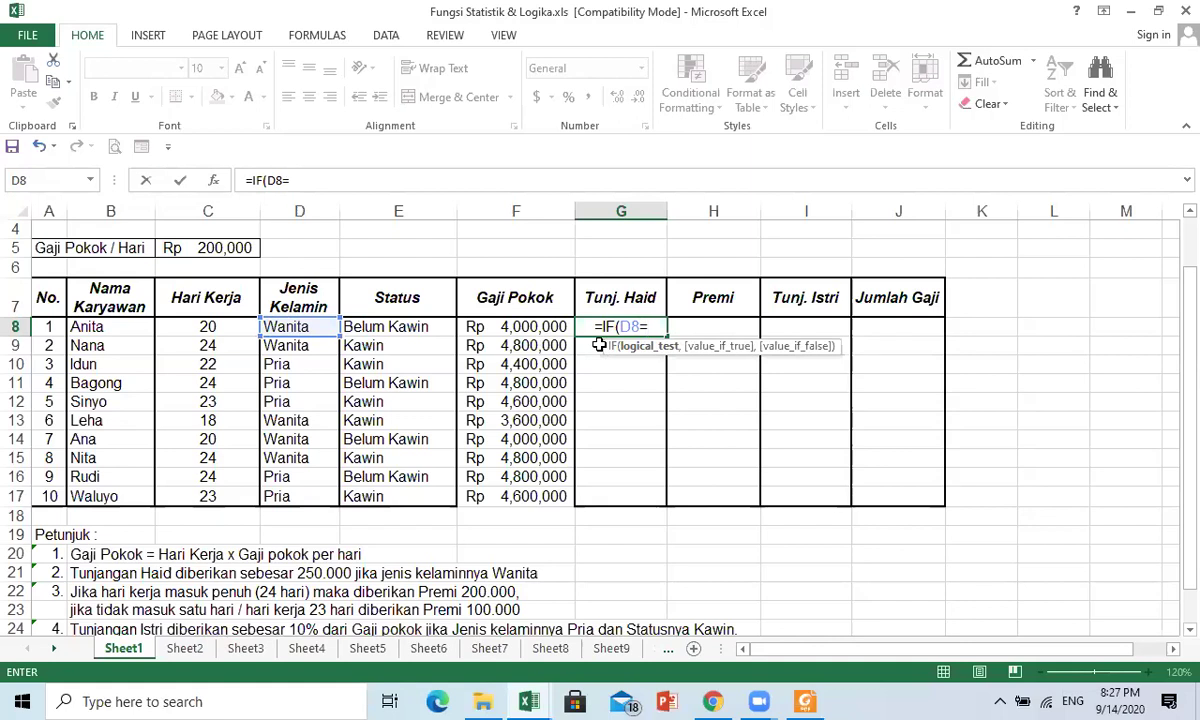
text(")
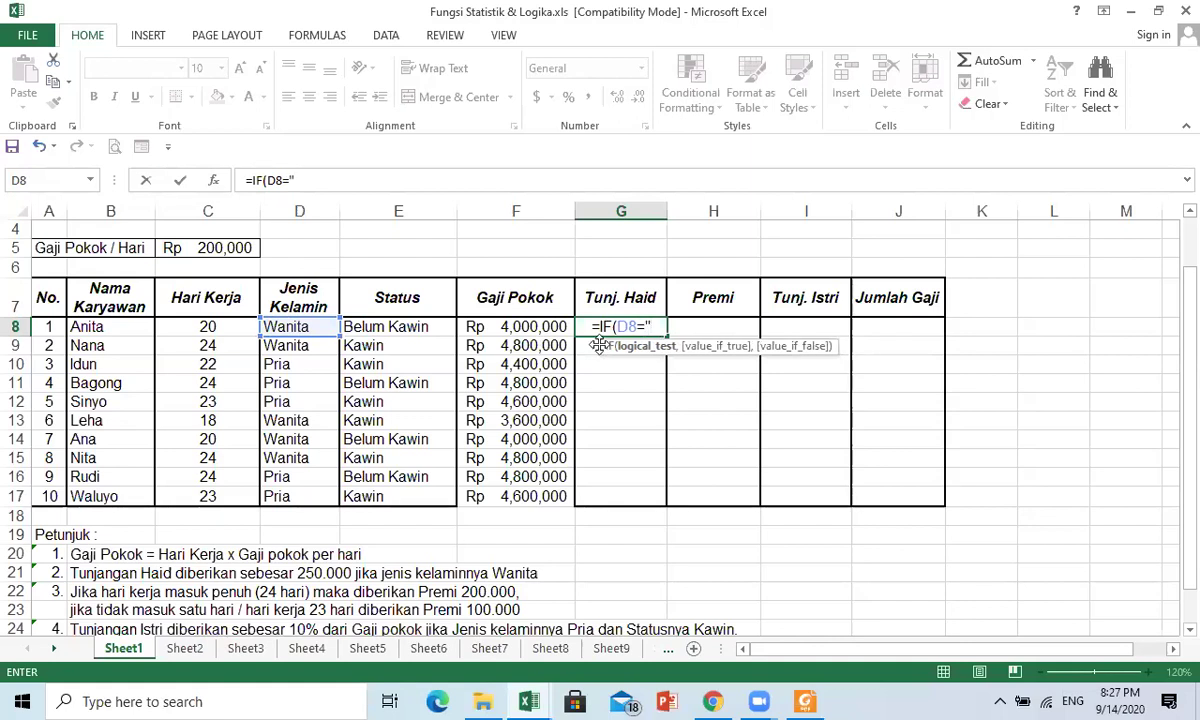
text(Wa)
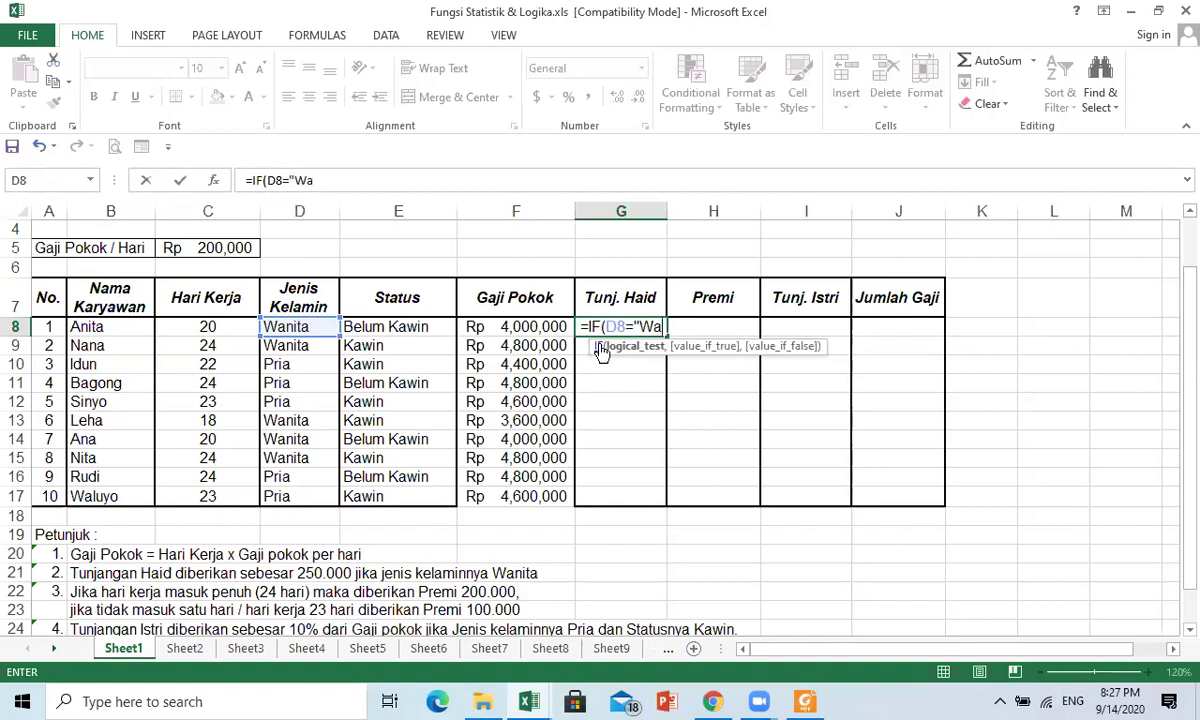
text(nita)
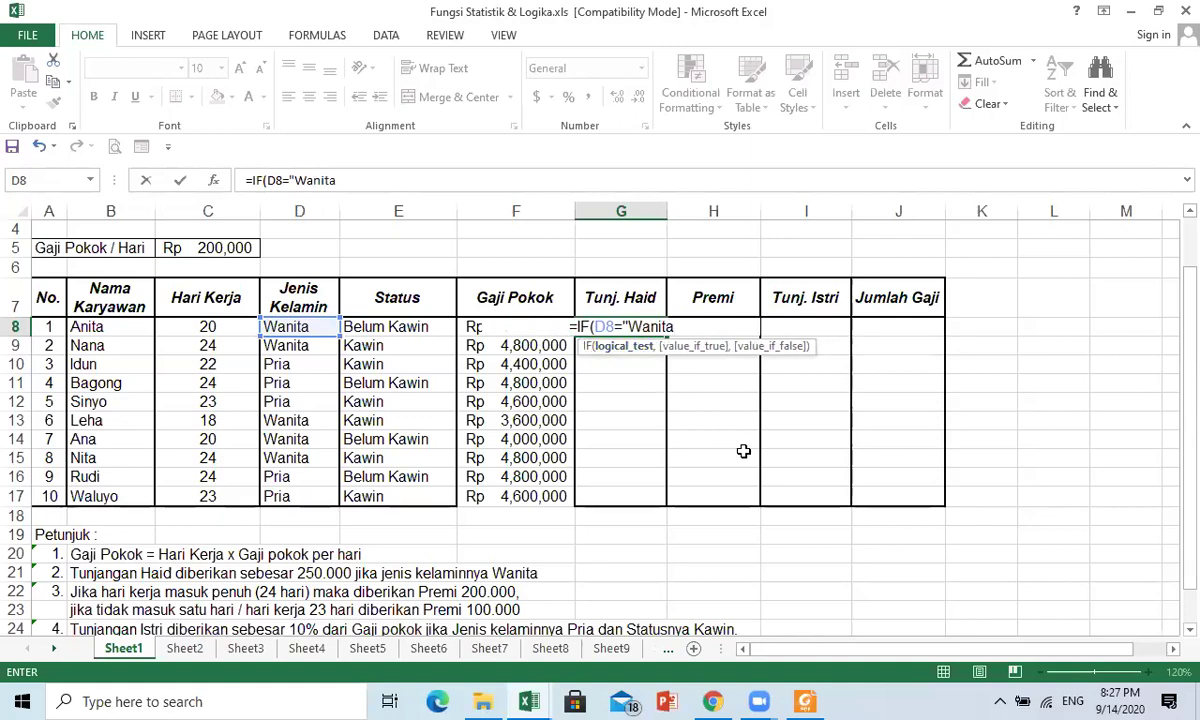
text(",)
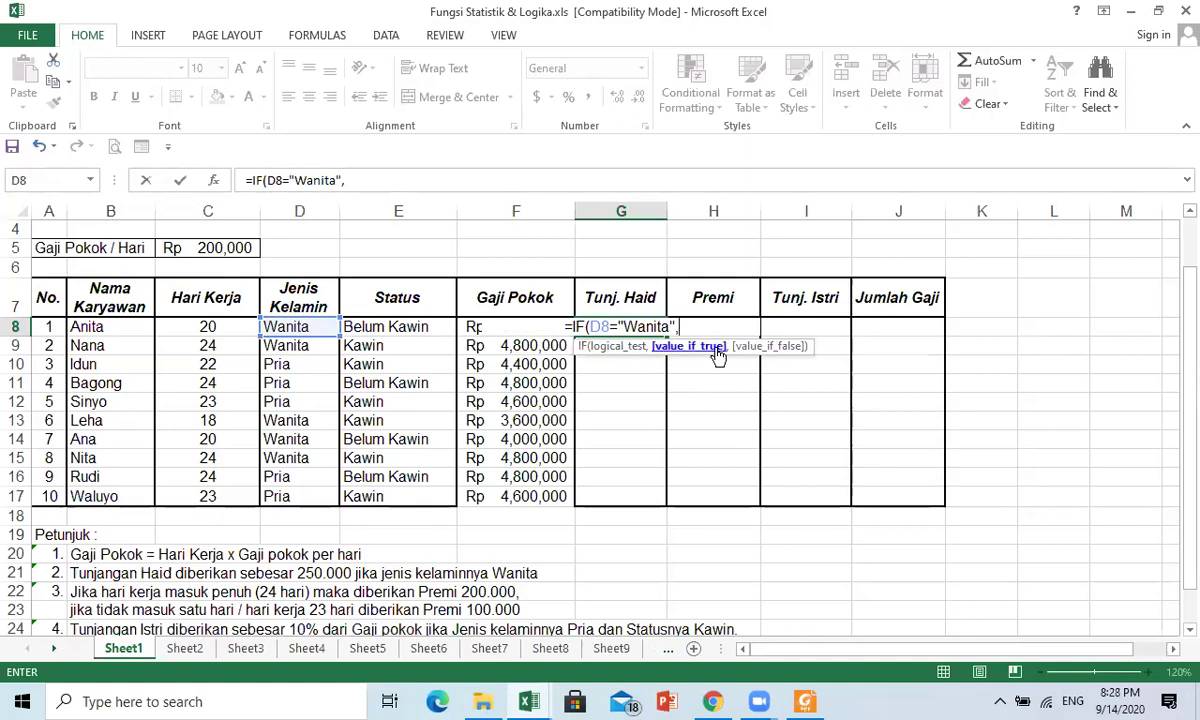
- Complete the G8 formula as =IF(D8="Wanita",250000,0) and enter it
text(250)
text(000)
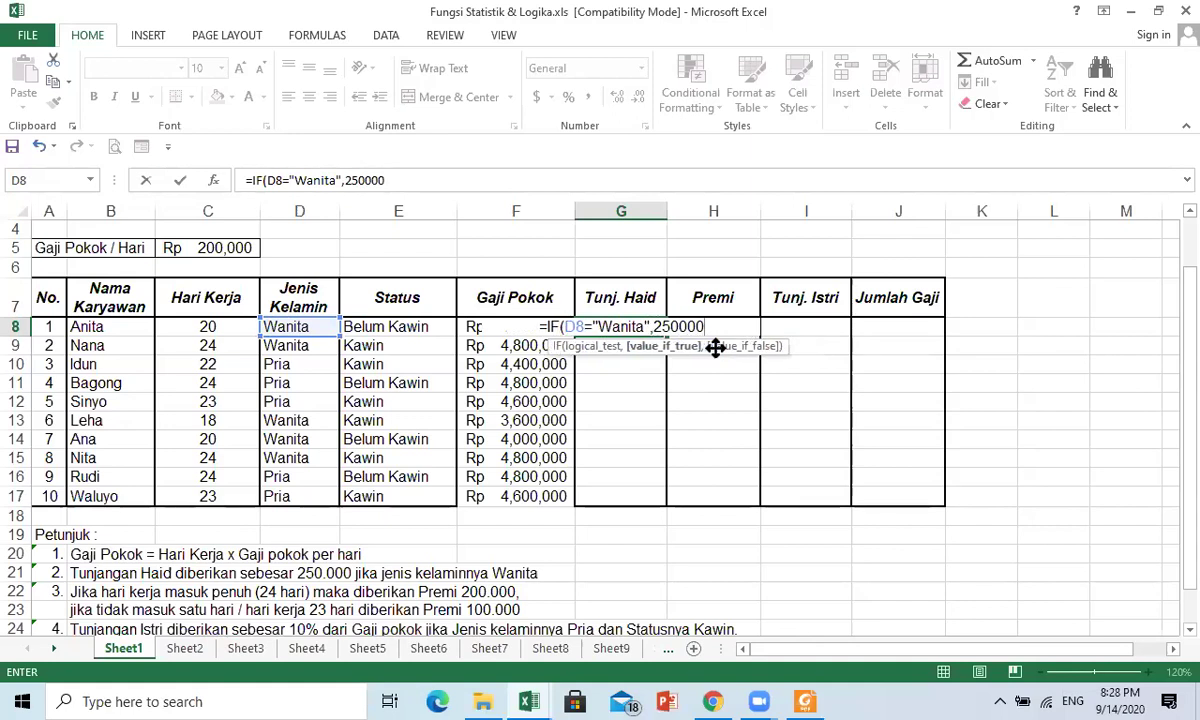
text(,)
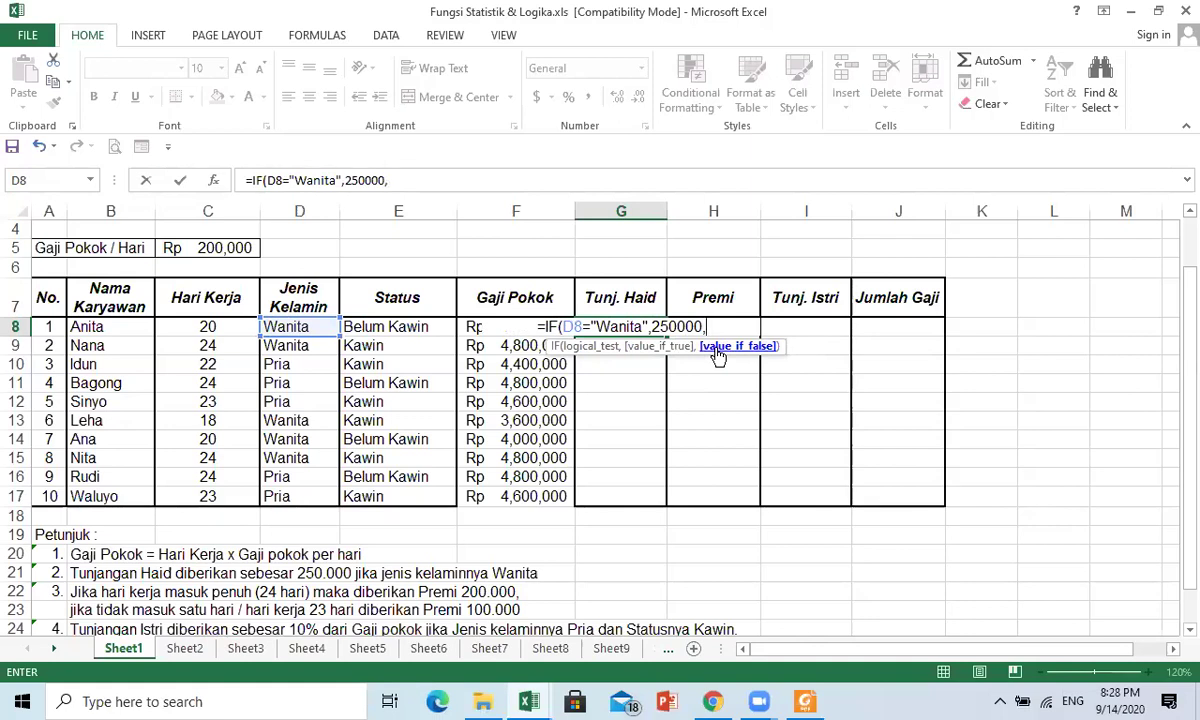
text(0)
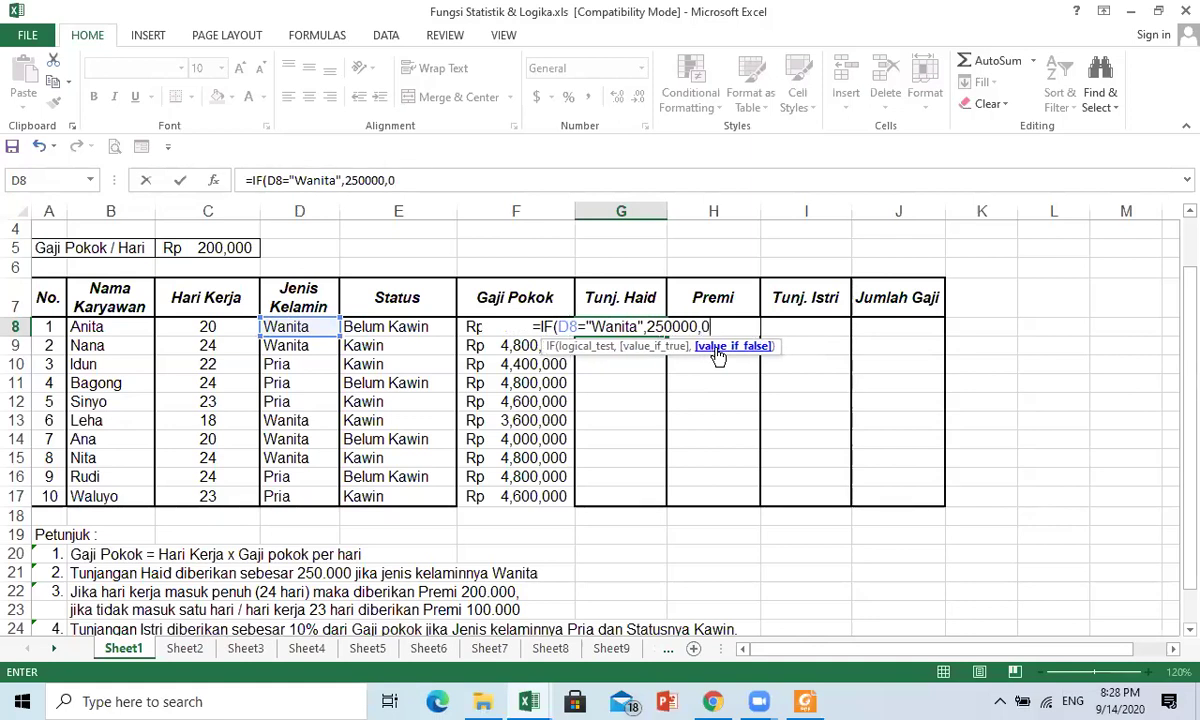
text())
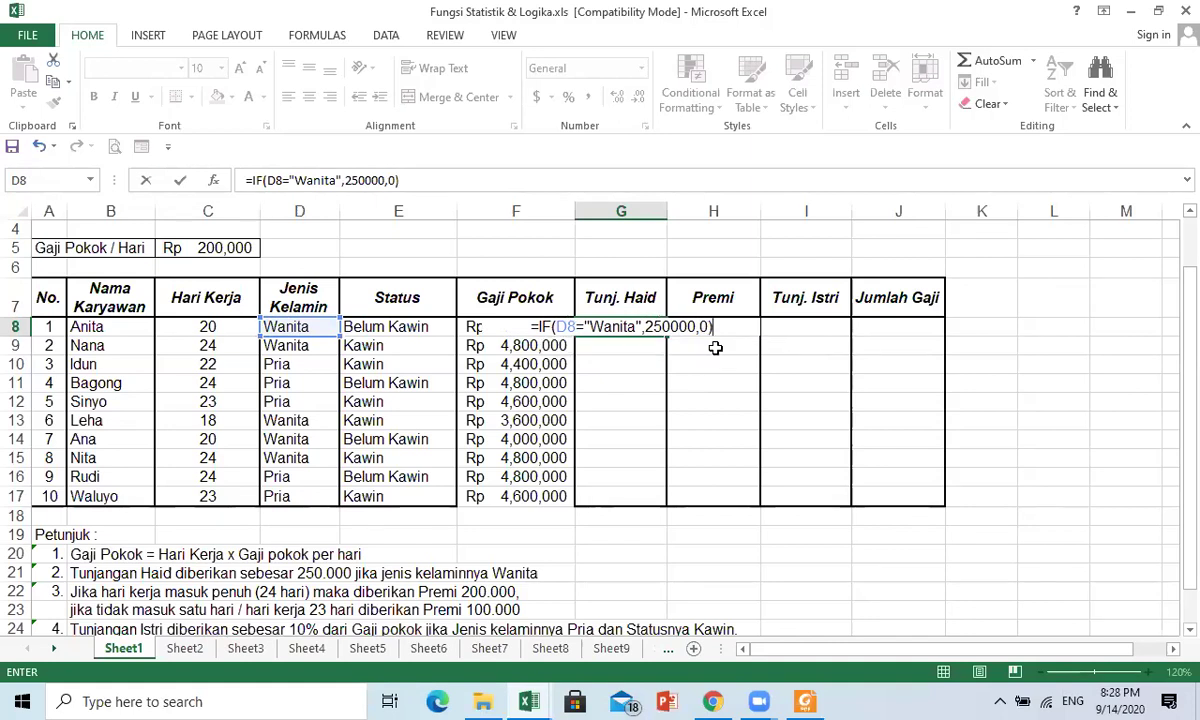
key(Return)
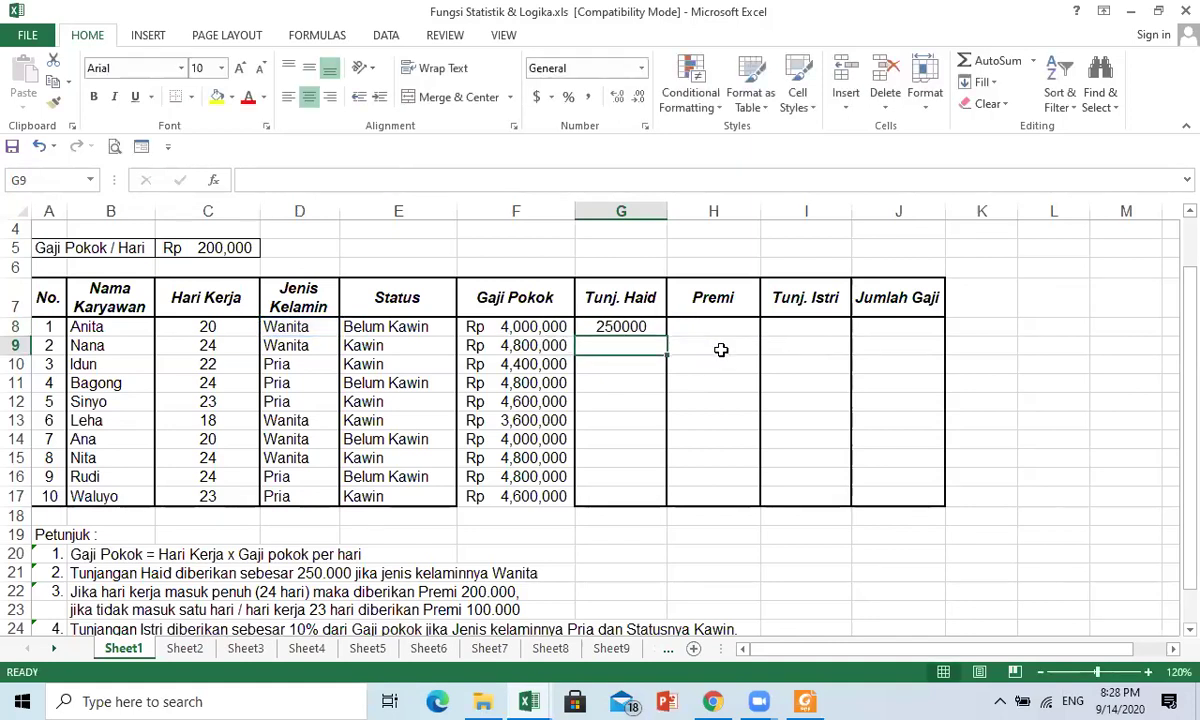
- Fill the Tunj. Haid formula from G8 down to G17 and check the copied formulas in G10, G11 and G17
click(659, 324)
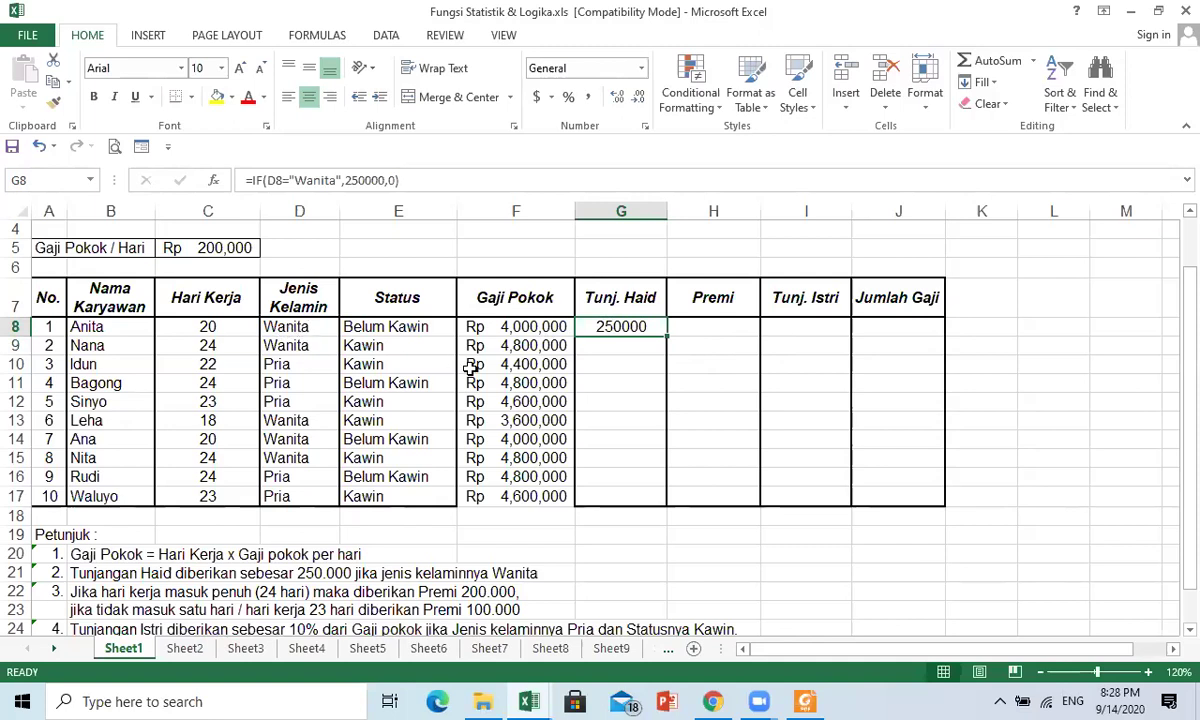
drag(668, 337, 652, 507)
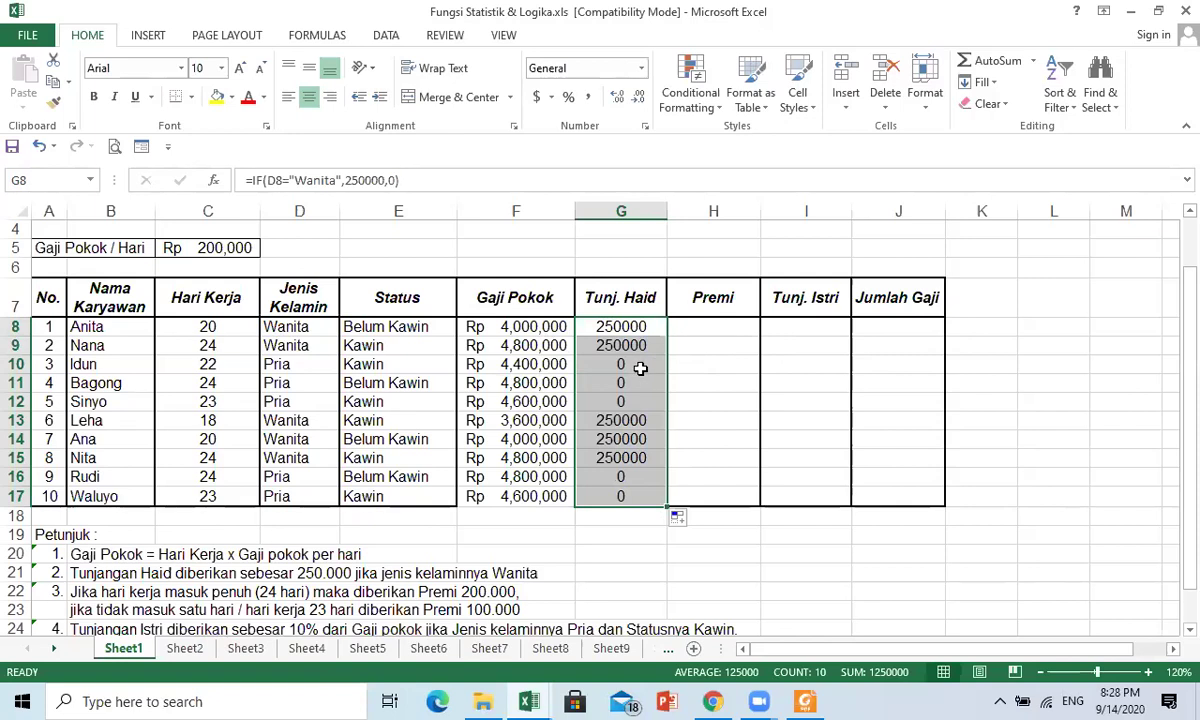
click(641, 365)
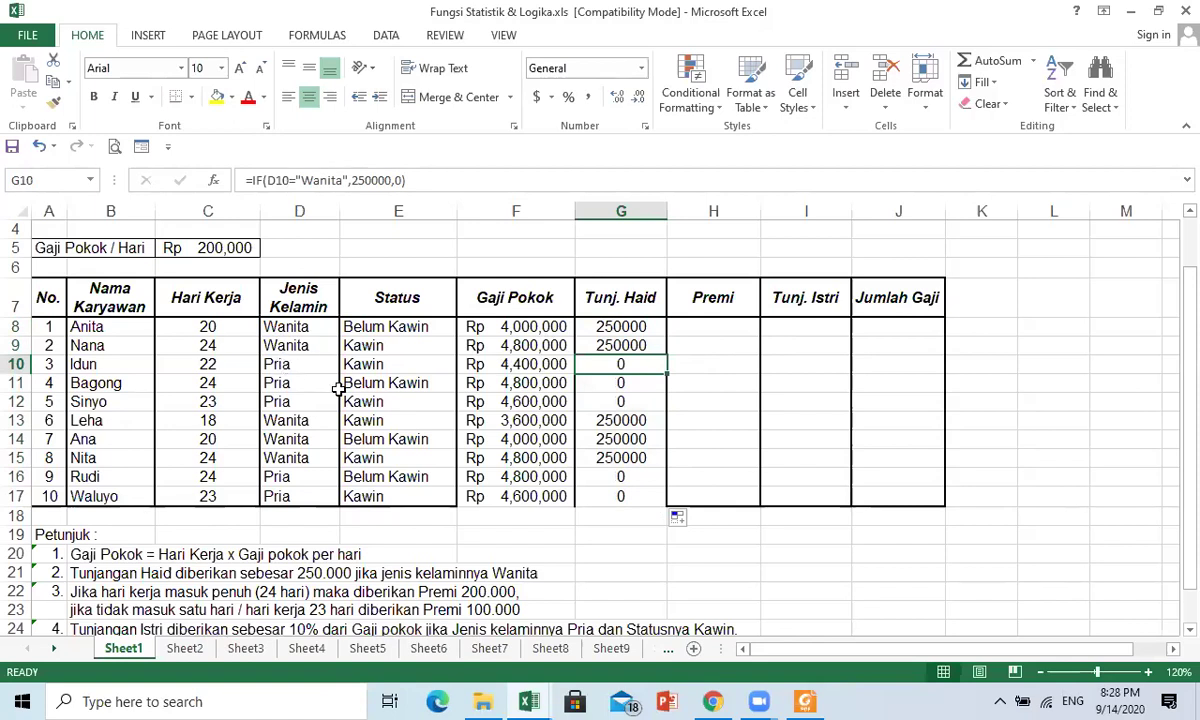
key(Down)
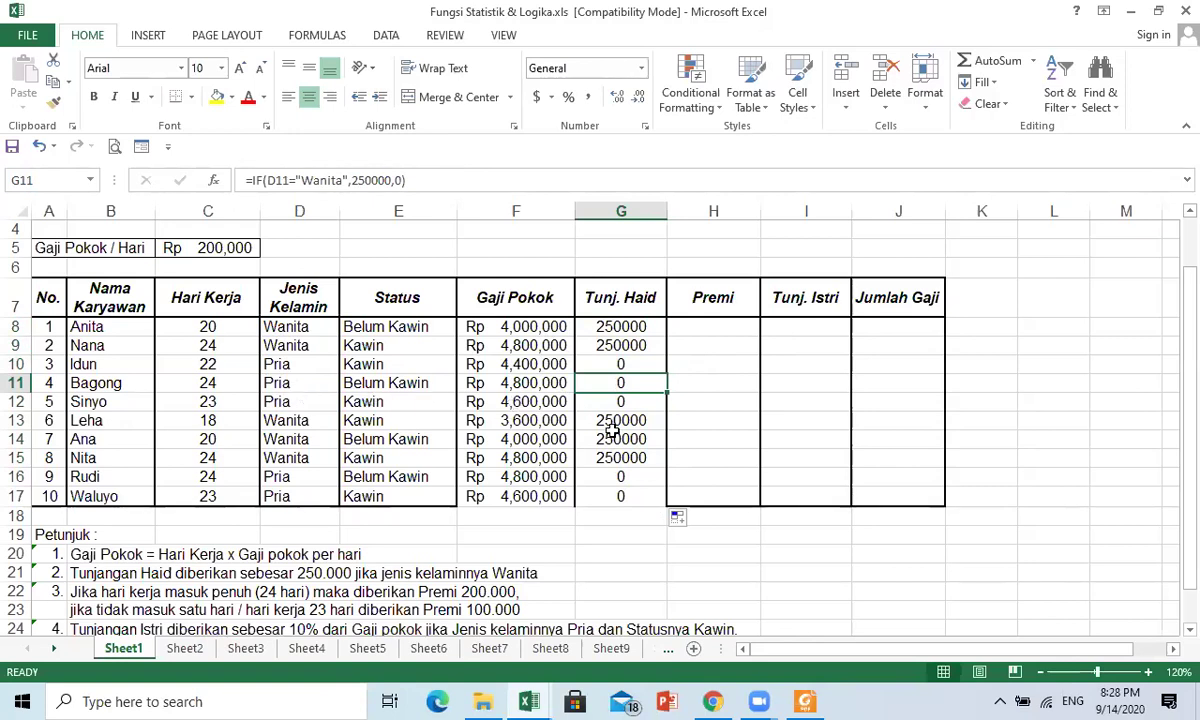
click(635, 497)
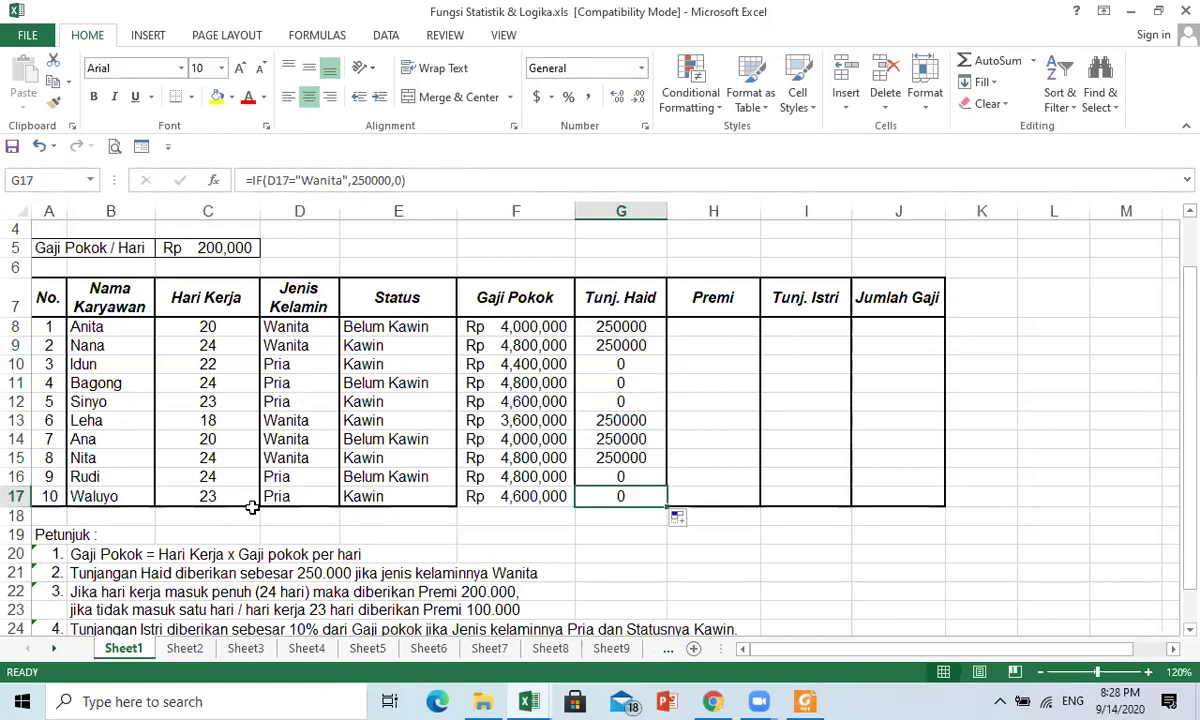
- Begin the Premi formula in H8 with the full-attendance test on Hari Kerja, =if(C8=24,200000,
click(706, 327)
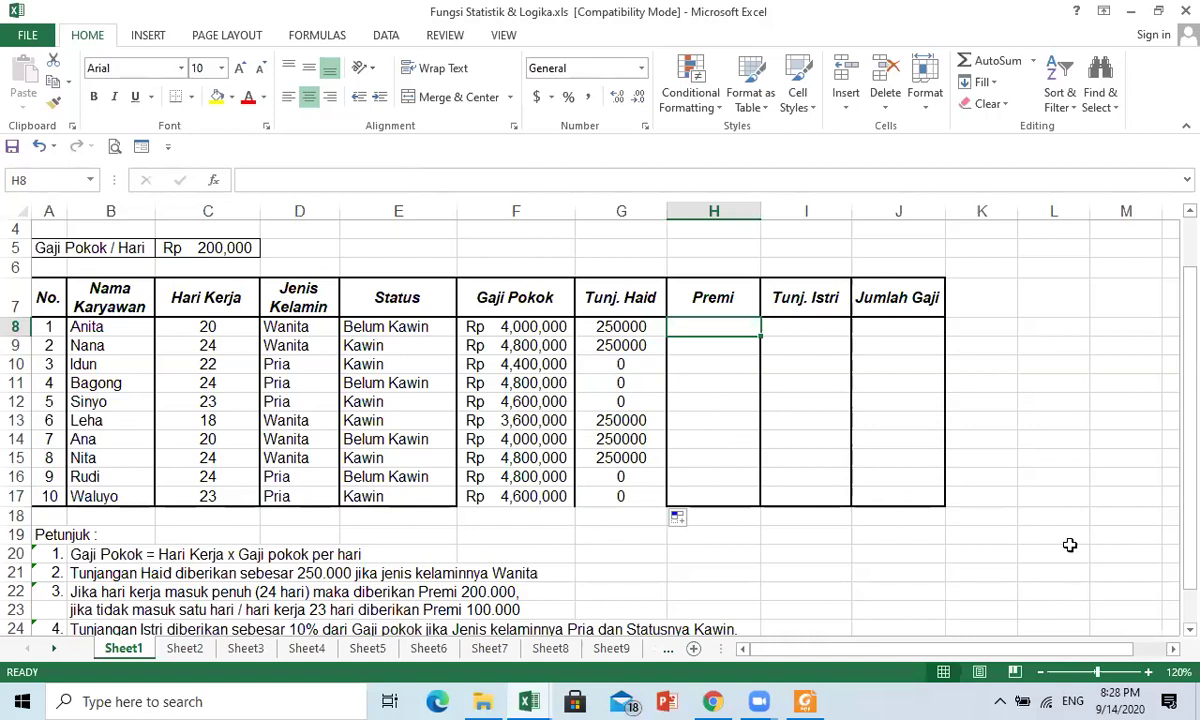
click(1187, 630)
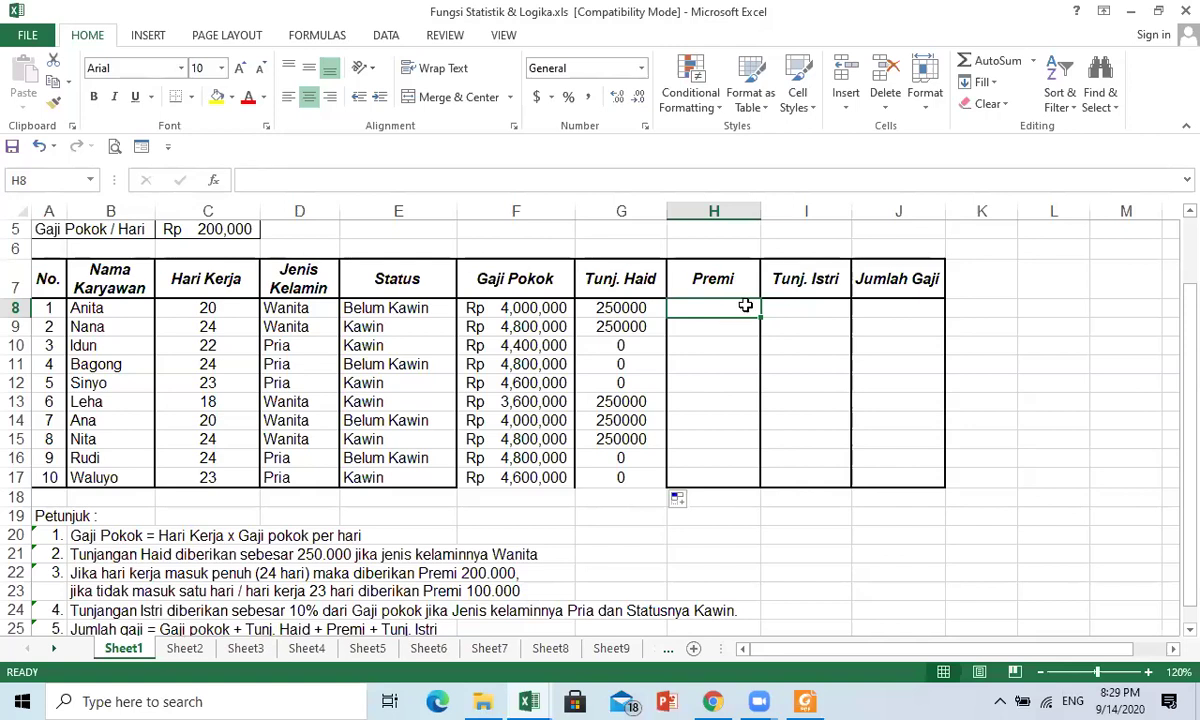
text(=)
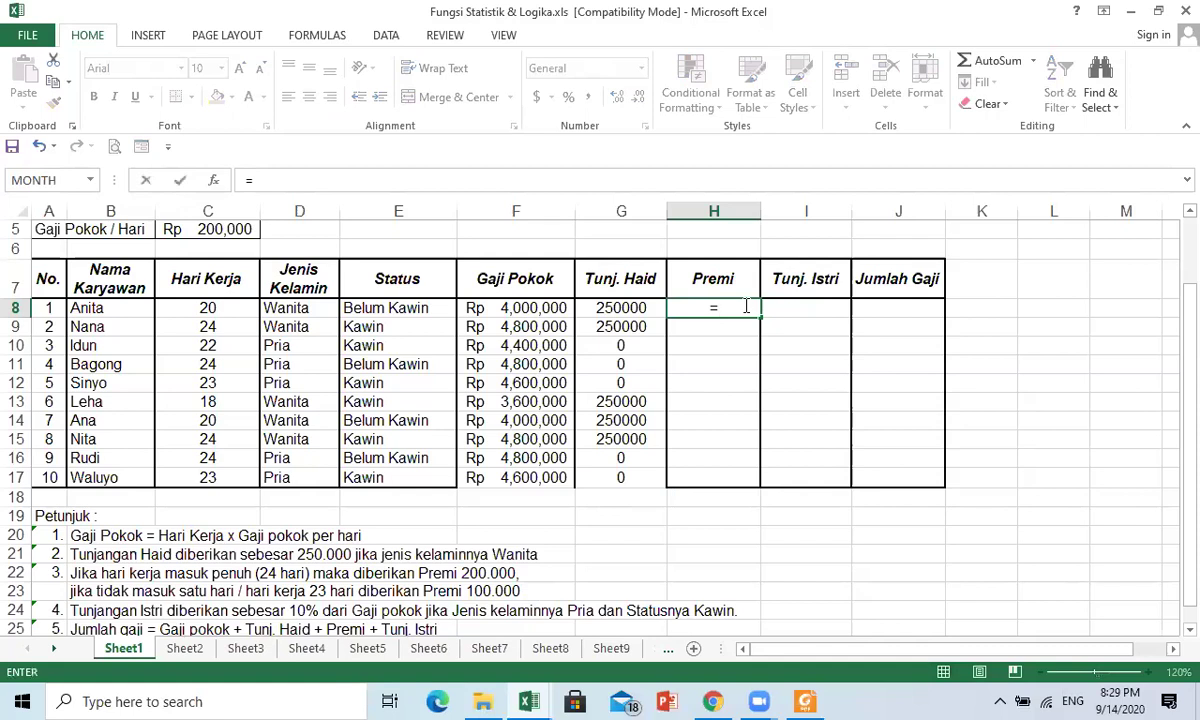
text(if()
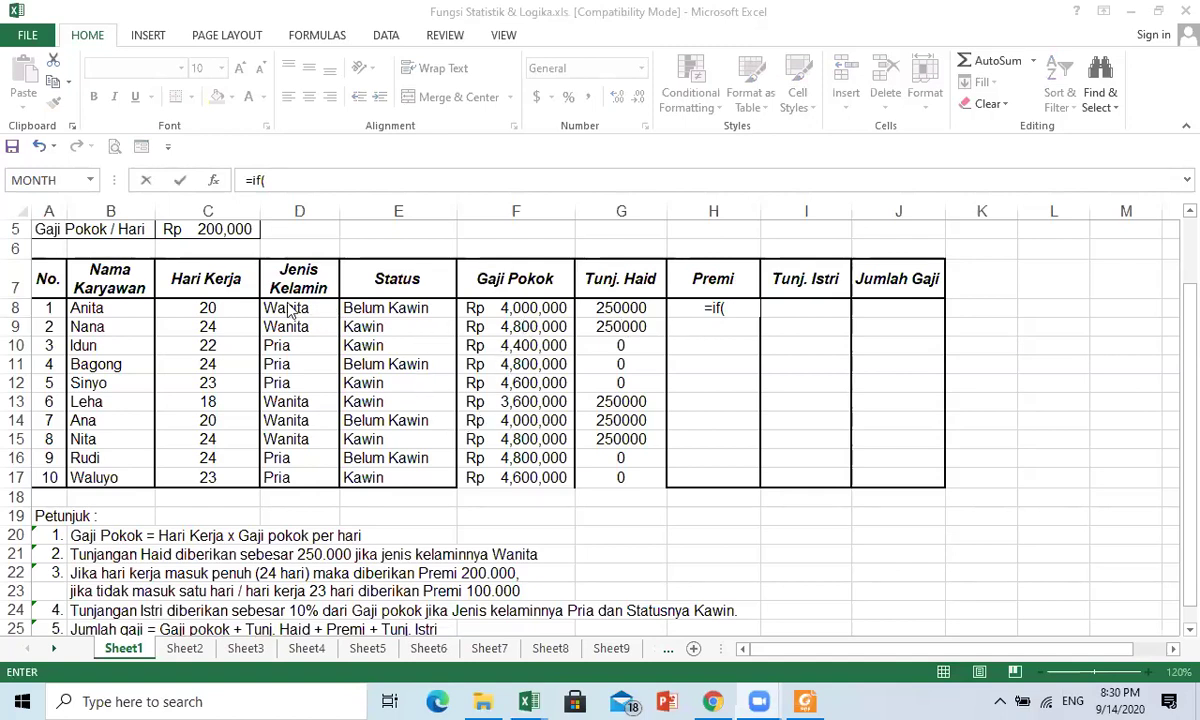
click(213, 310)
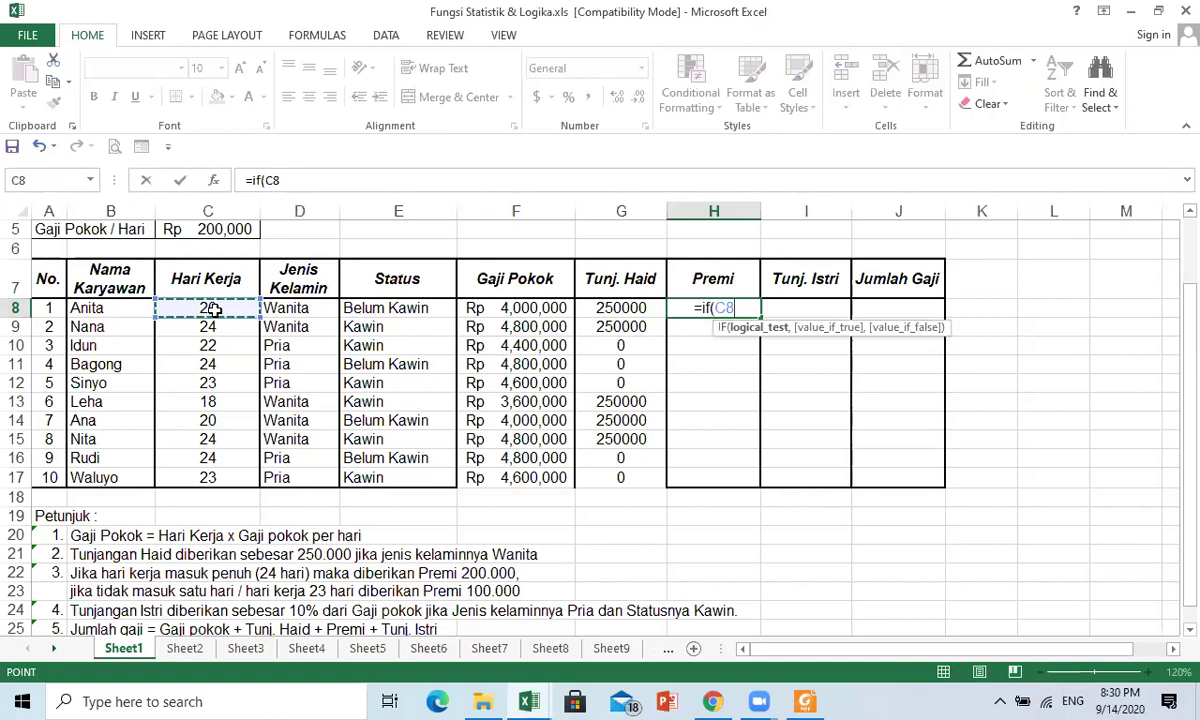
text(=24)
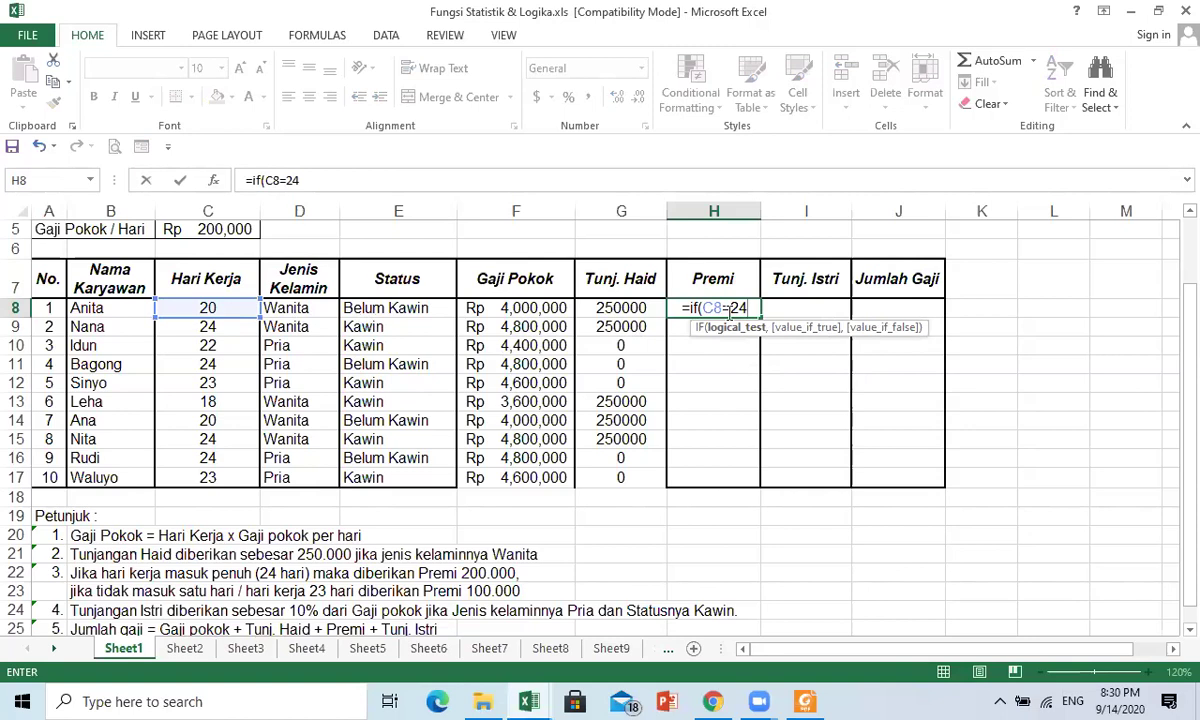
text(,)
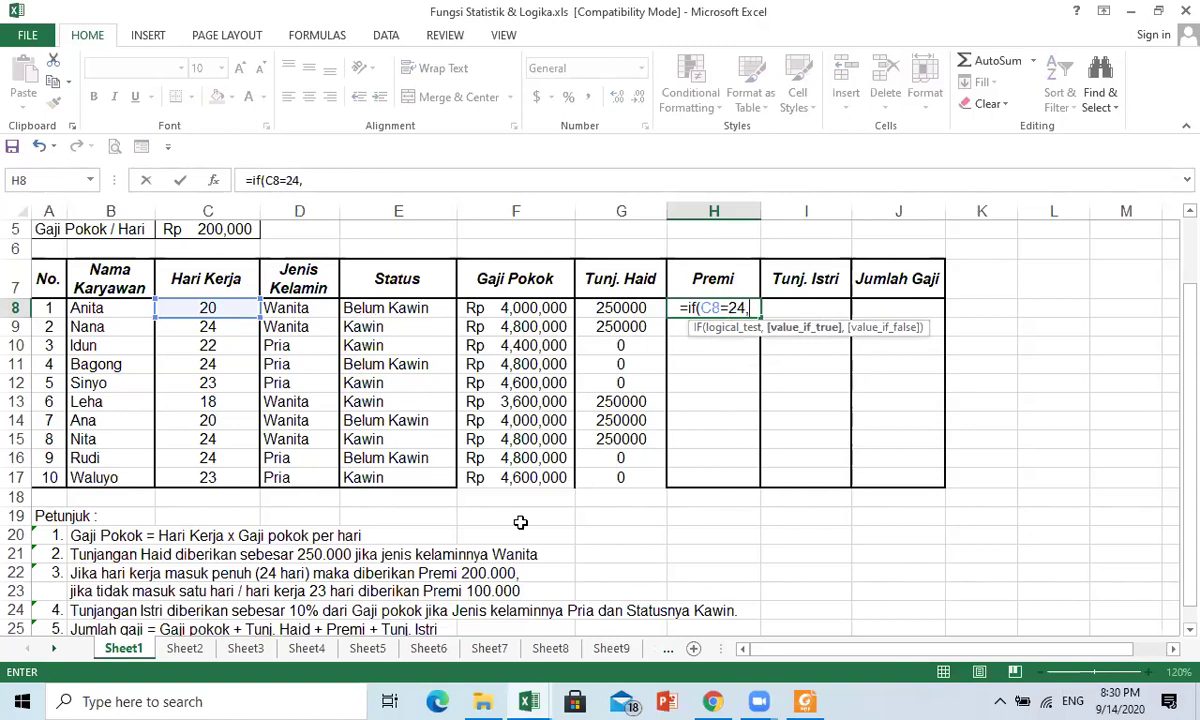
text(200000)
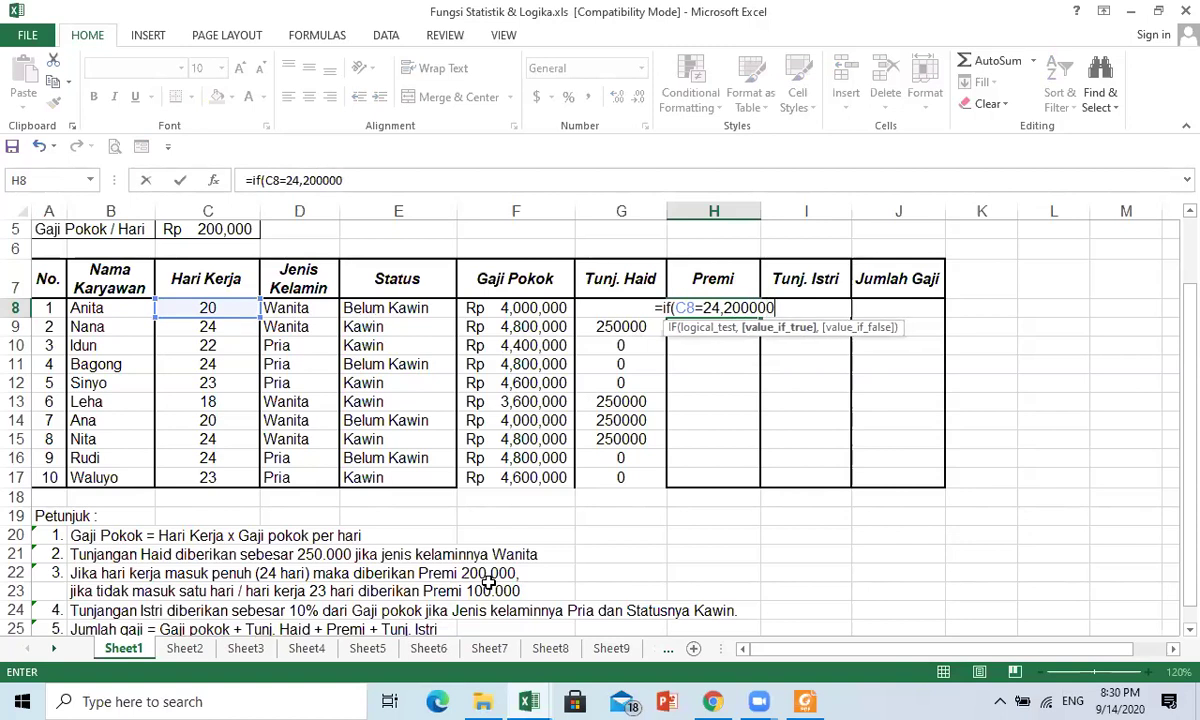
text(,)
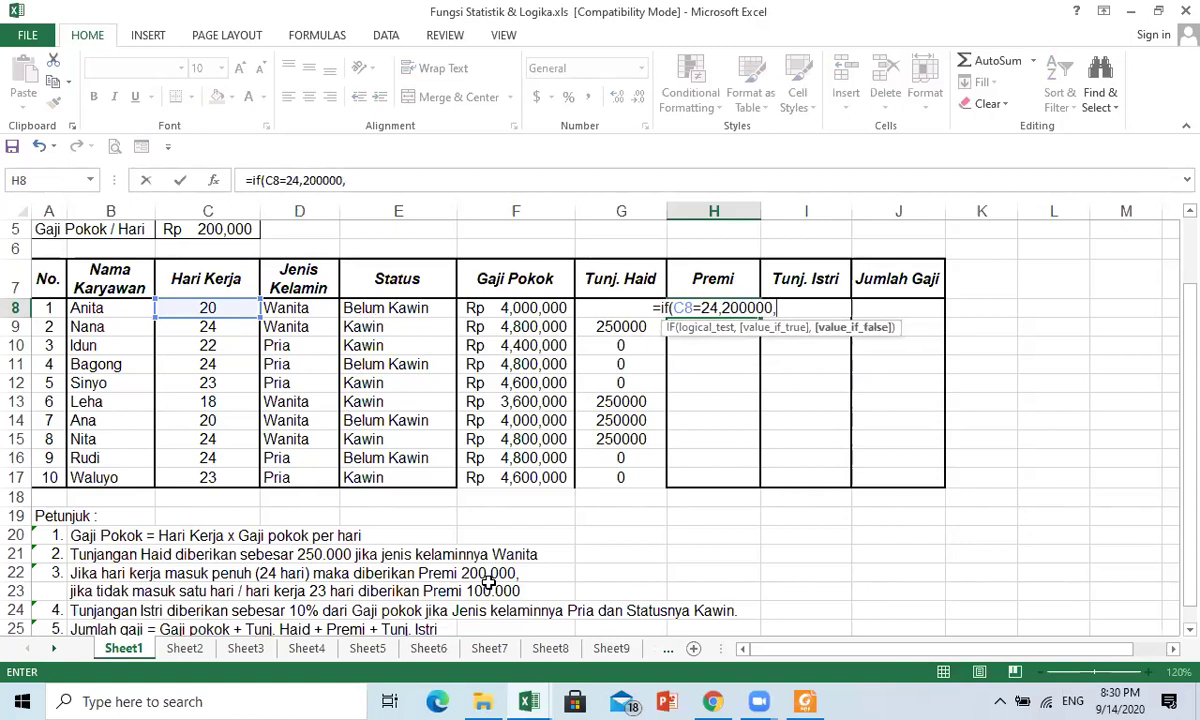
- Complete the Premi formula in H8 with a nested IF as =if(C8=24,200000,if(C8=23,100000,0)) and enter it
text(if()
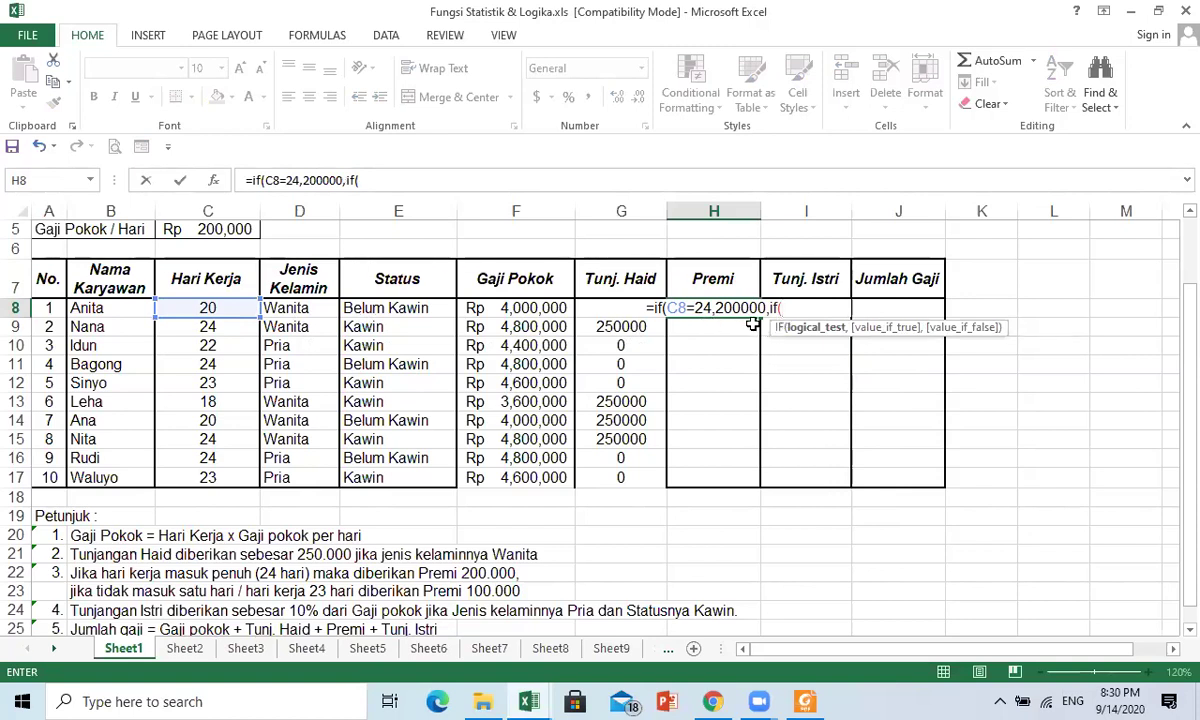
click(202, 313)
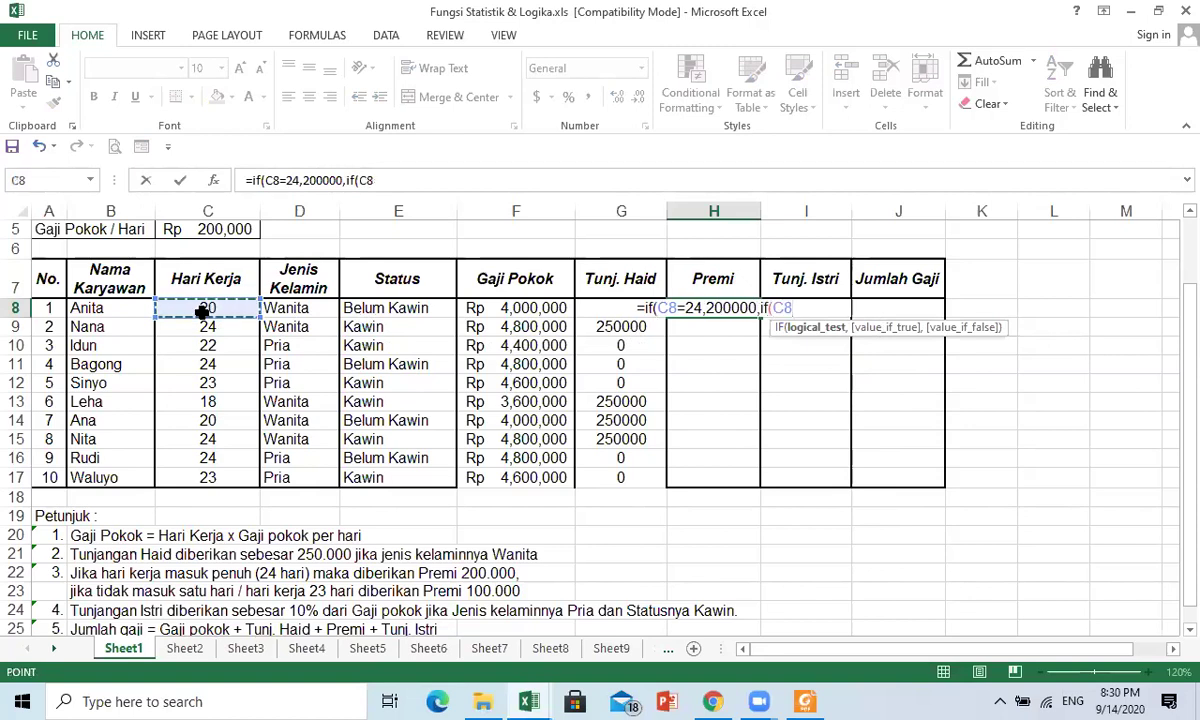
text(=23)
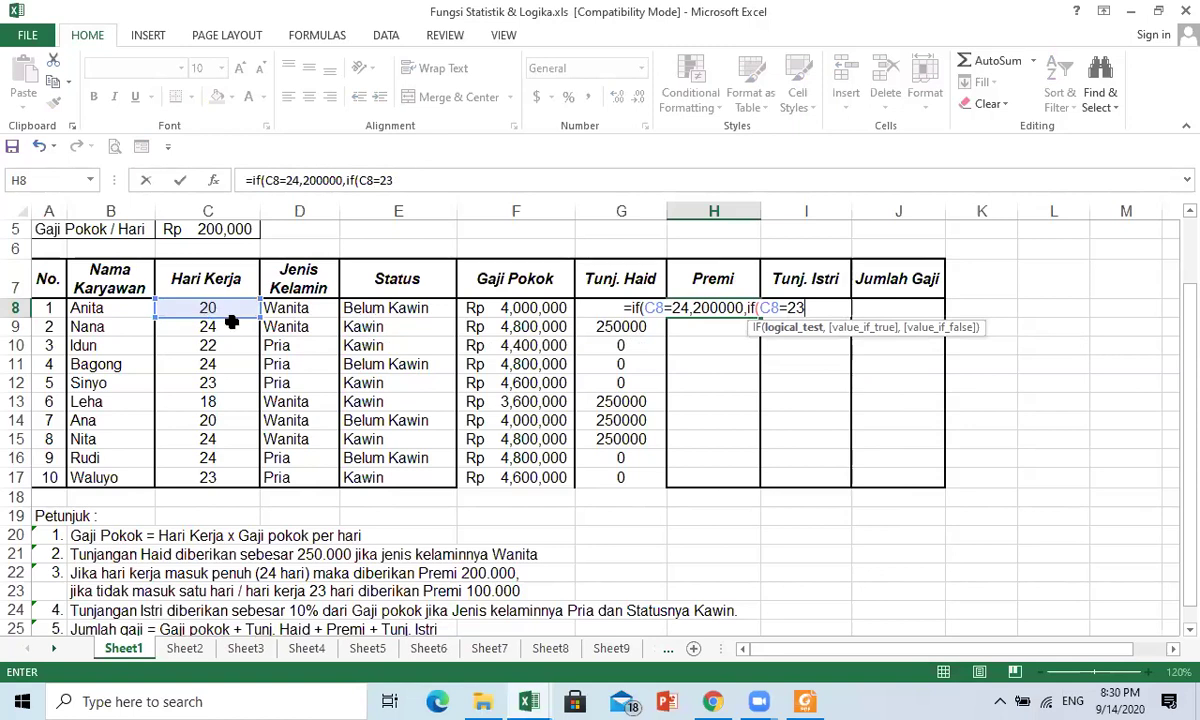
text(,)
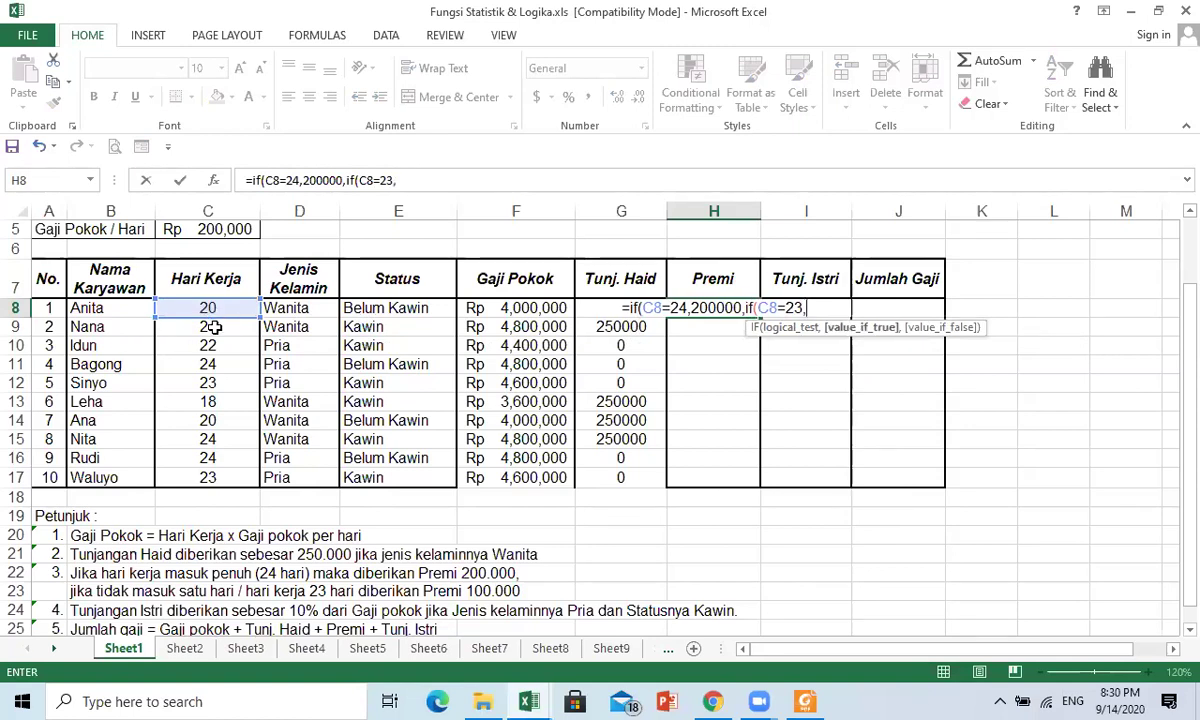
text(100000,)
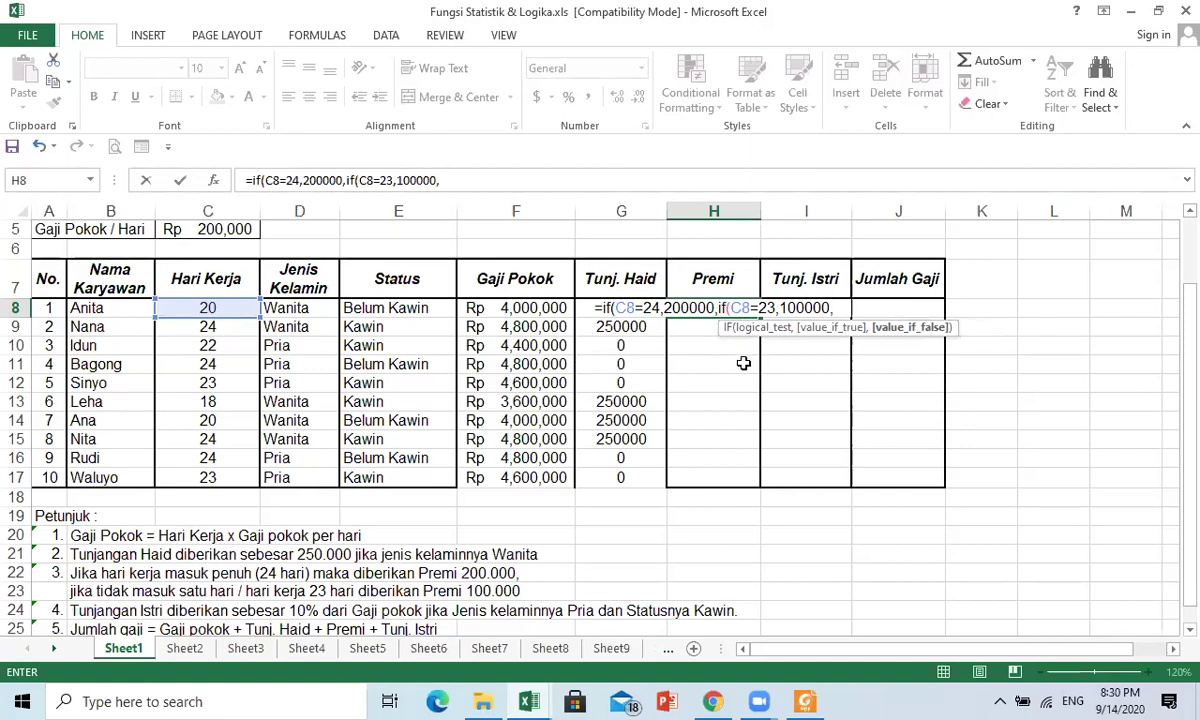
text(0)
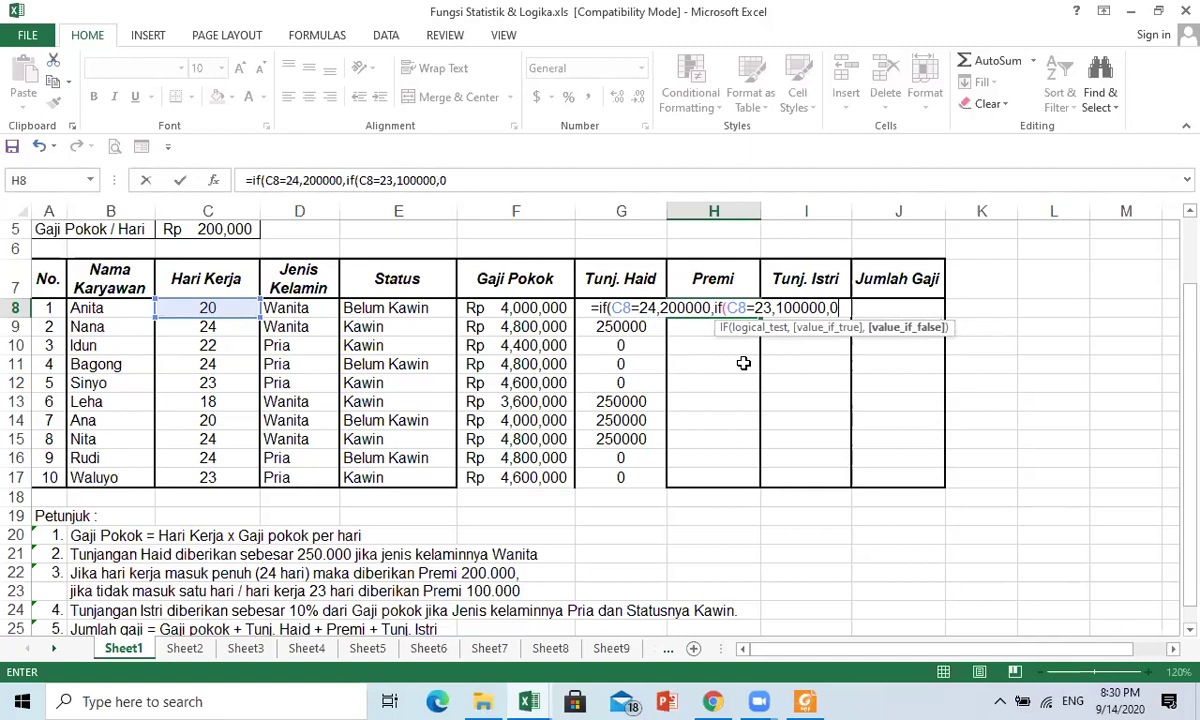
text())
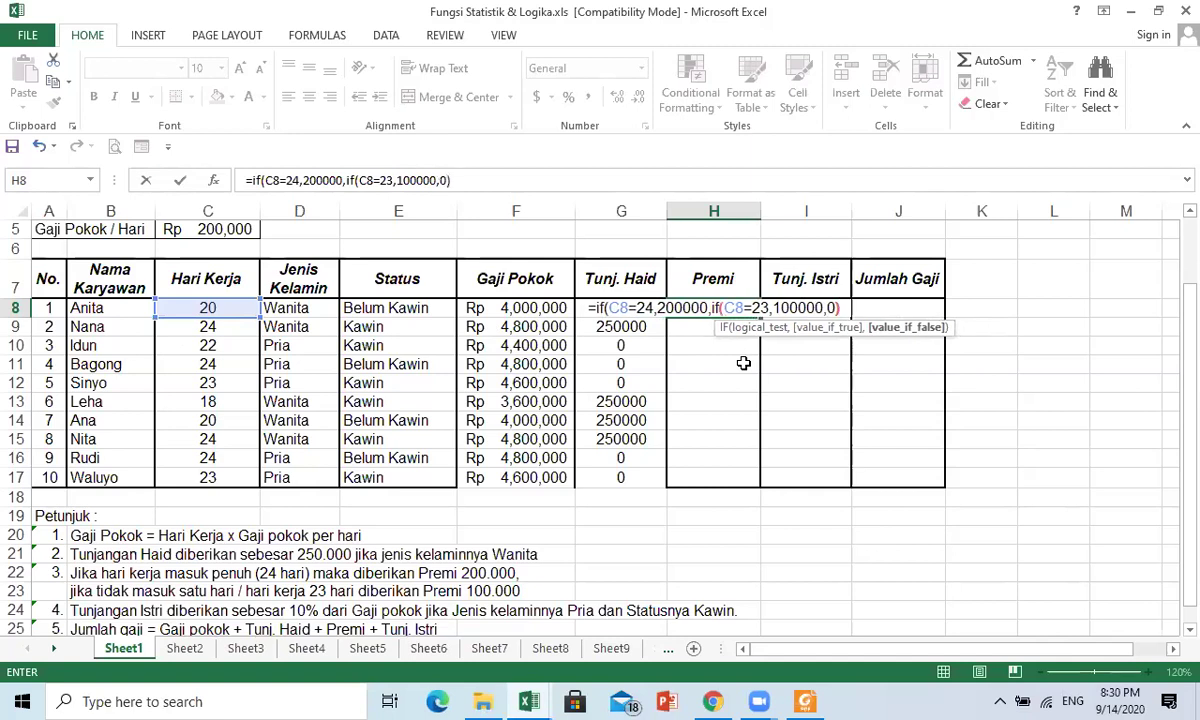
text())
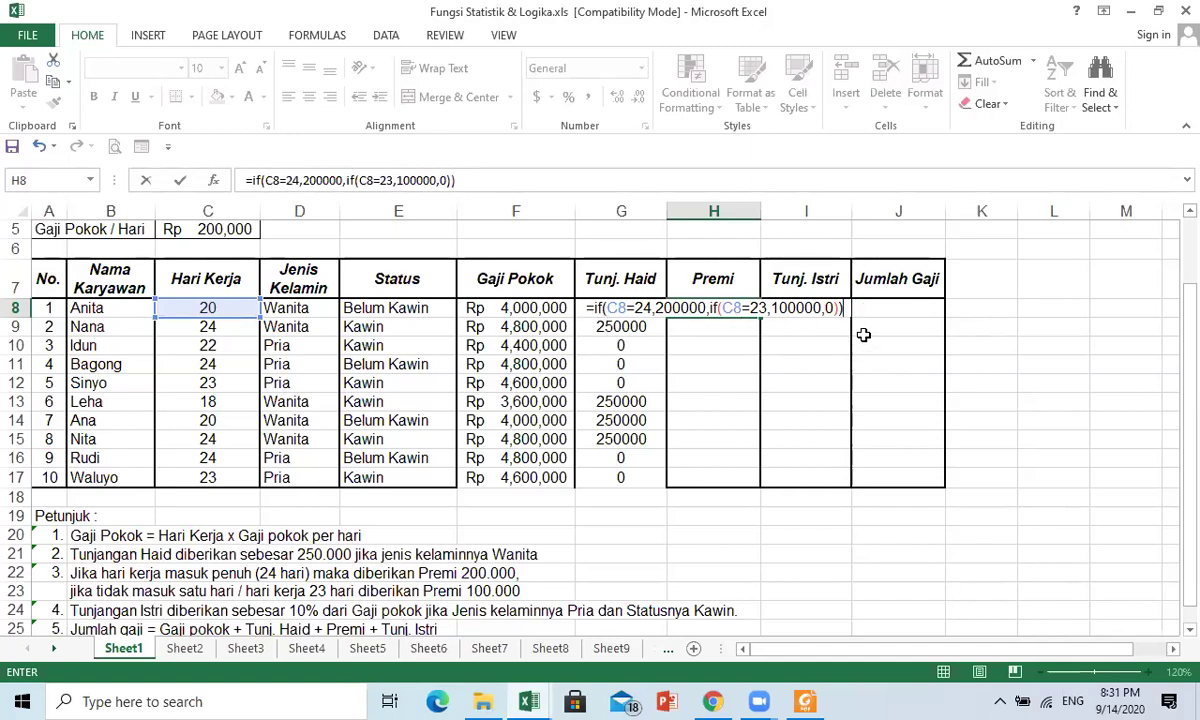
key(Return)
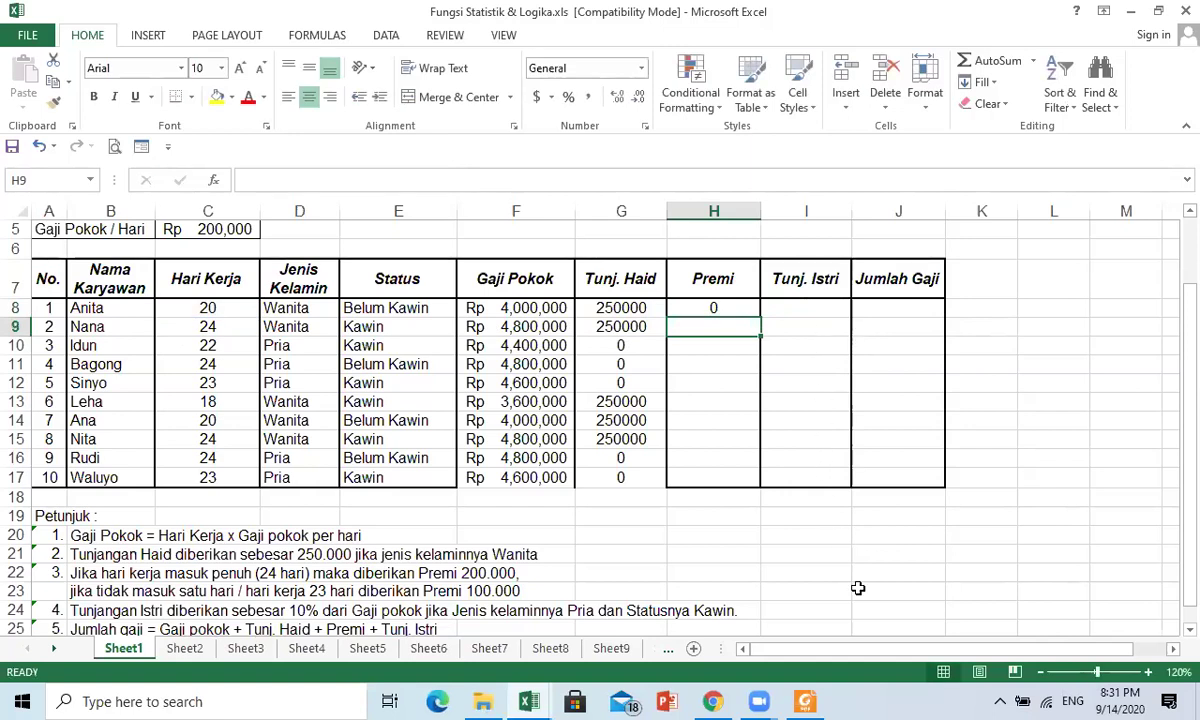
- Reopen the Premi formula in H8 for editing and examine its two closing brackets
click(728, 320)
click(729, 309)
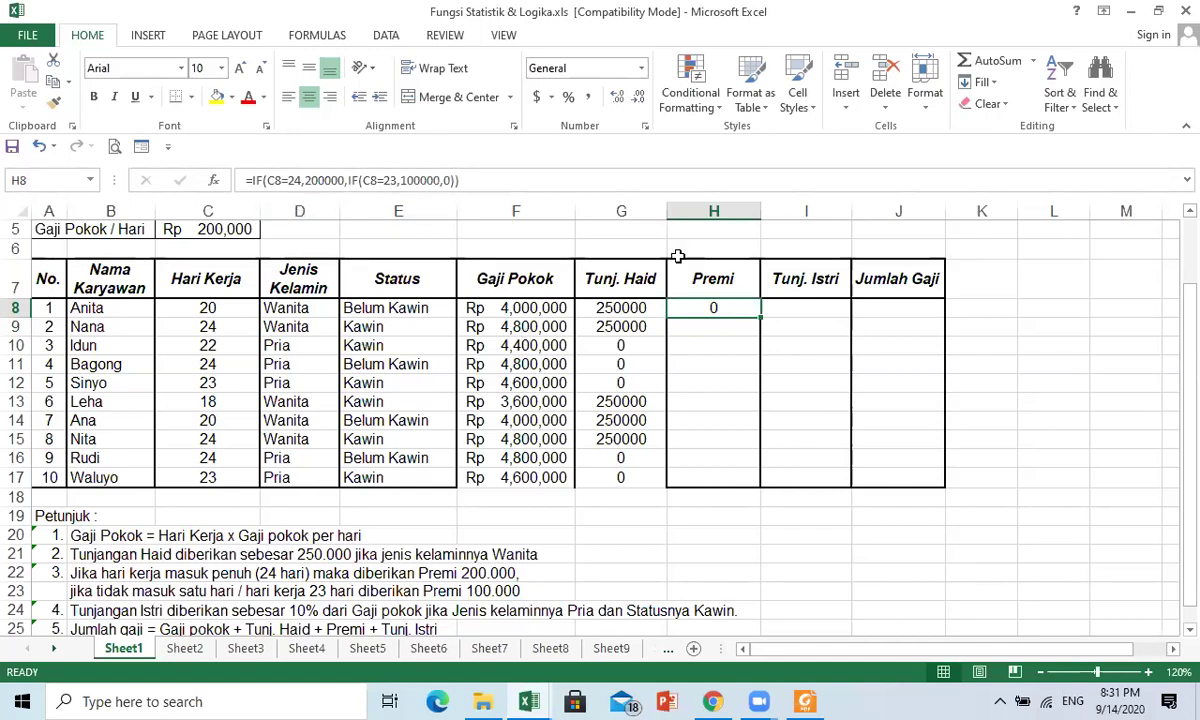
click(557, 182)
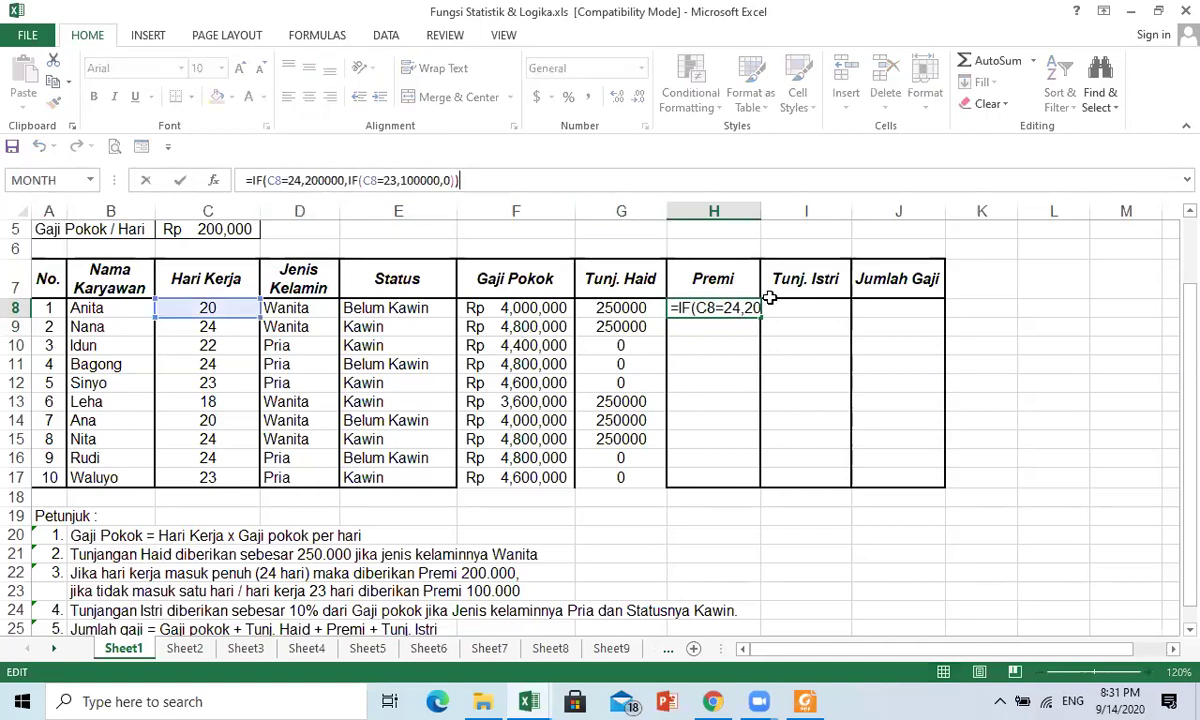
text())
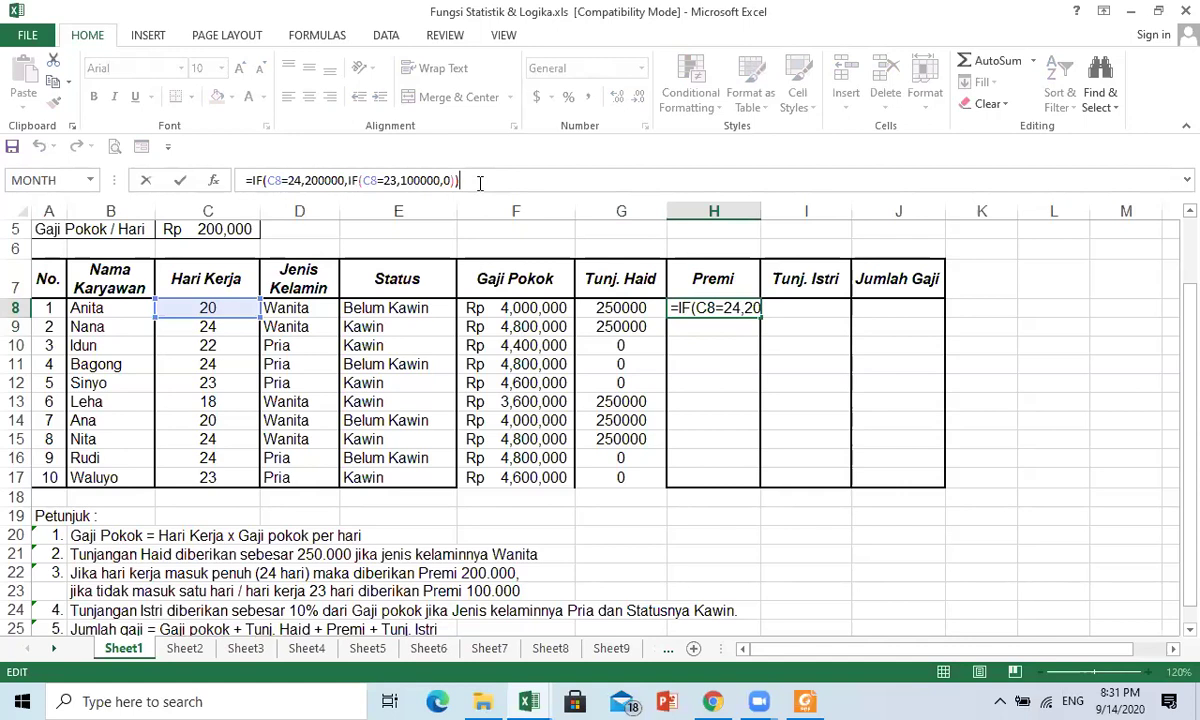
click(838, 369)
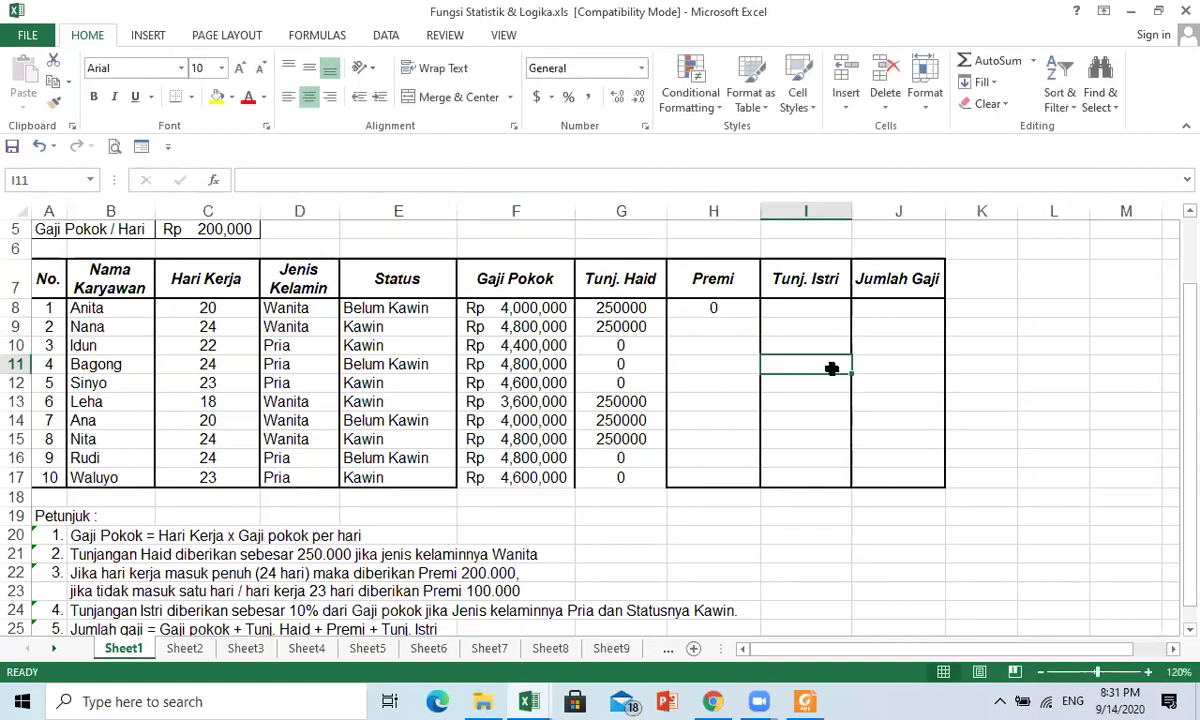
- Fill the Premi formula from H8 down to H17 and check the formulas in H8 and H9
click(715, 310)
drag(758, 318, 760, 478)
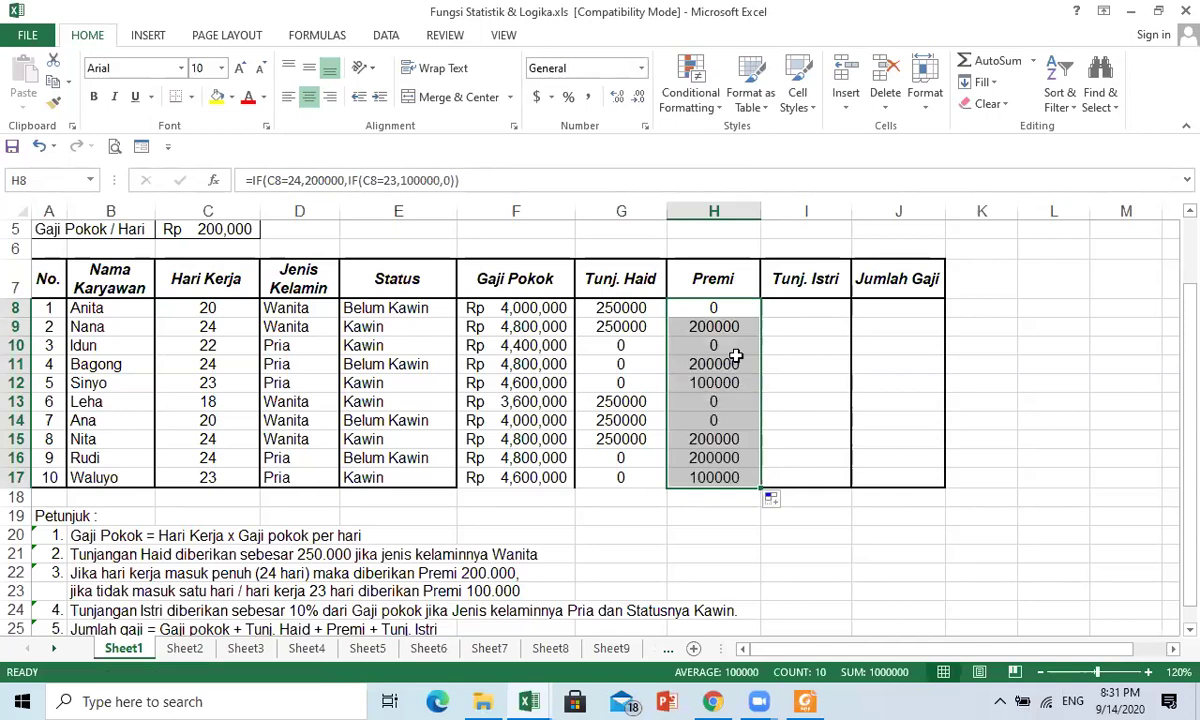
click(745, 311)
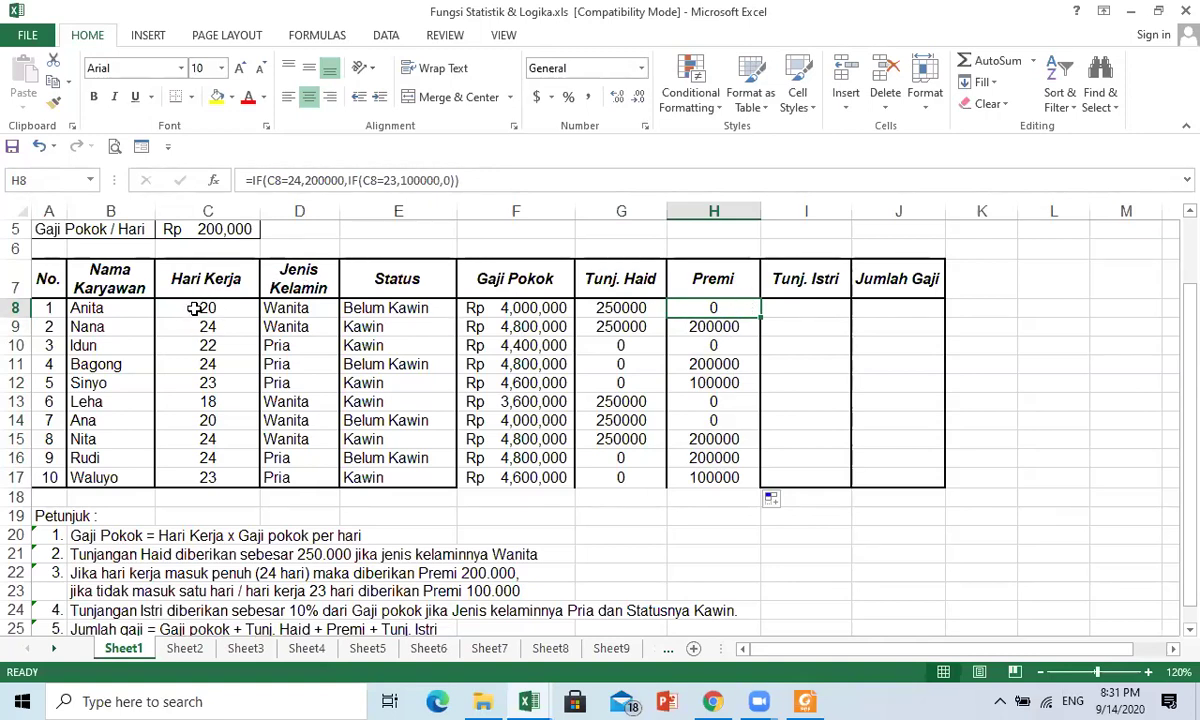
click(708, 326)
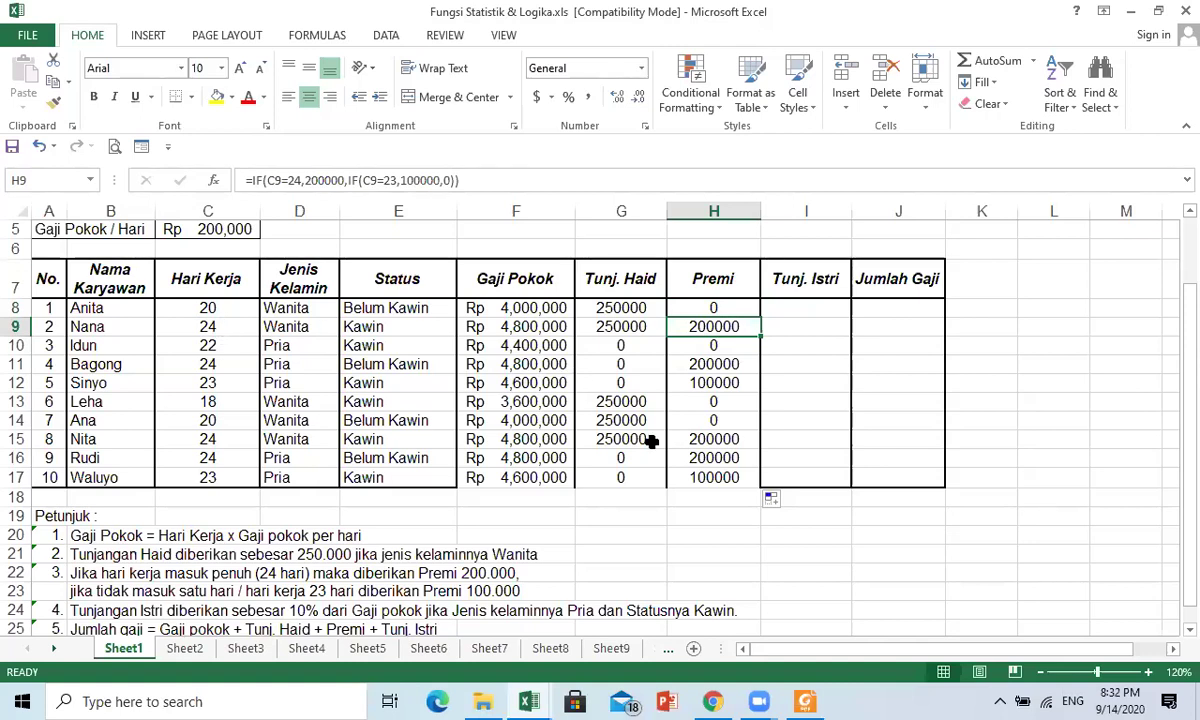
- Begin the Tunj. Istri formula in I8 with an AND test on Jenis Kelamin, =if(and(D8="Pria",
click(795, 308)
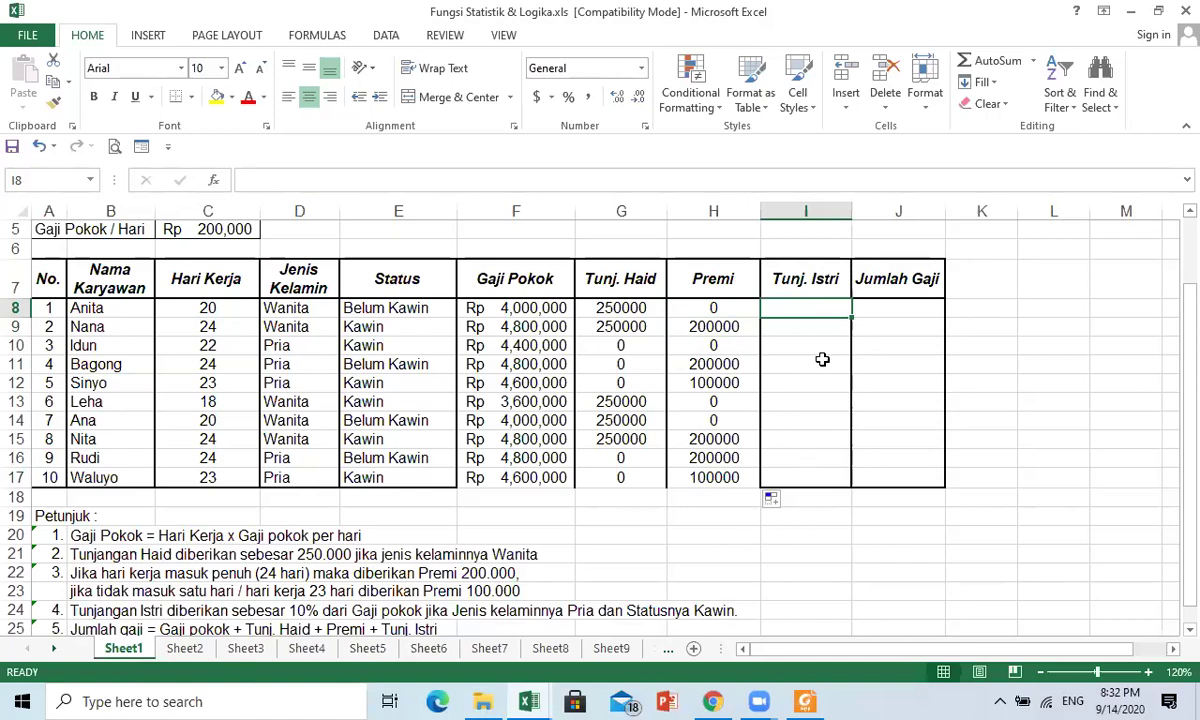
text(=)
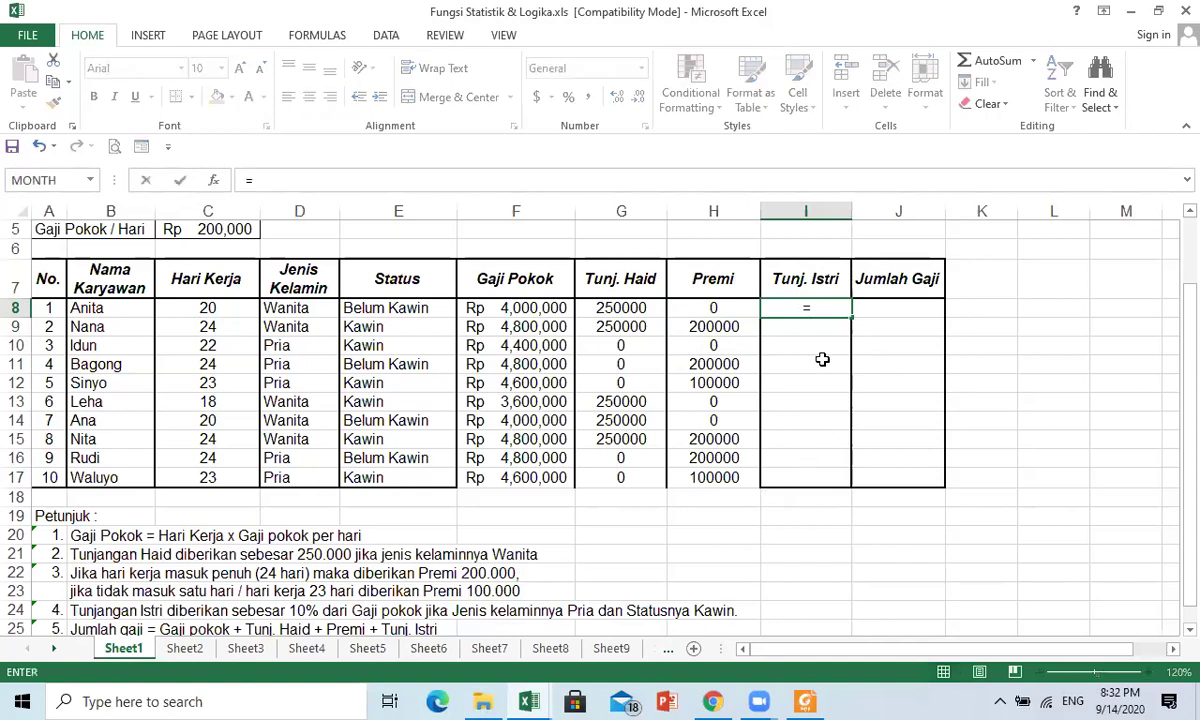
text(if()
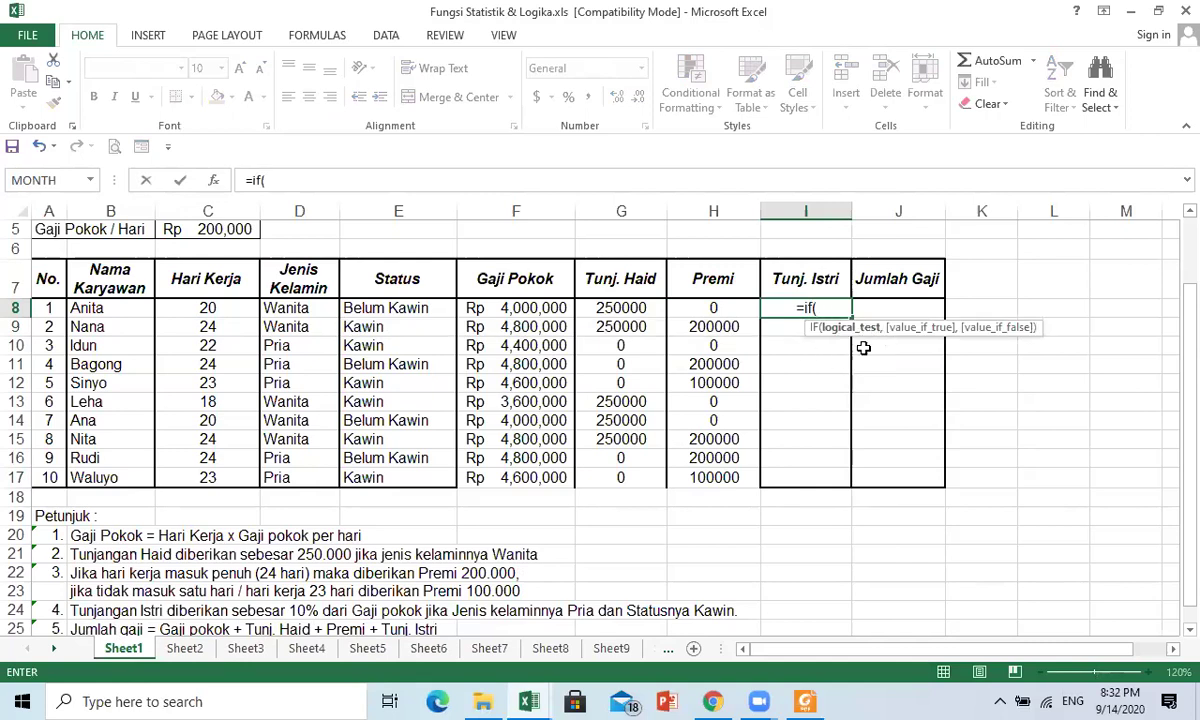
text(and()
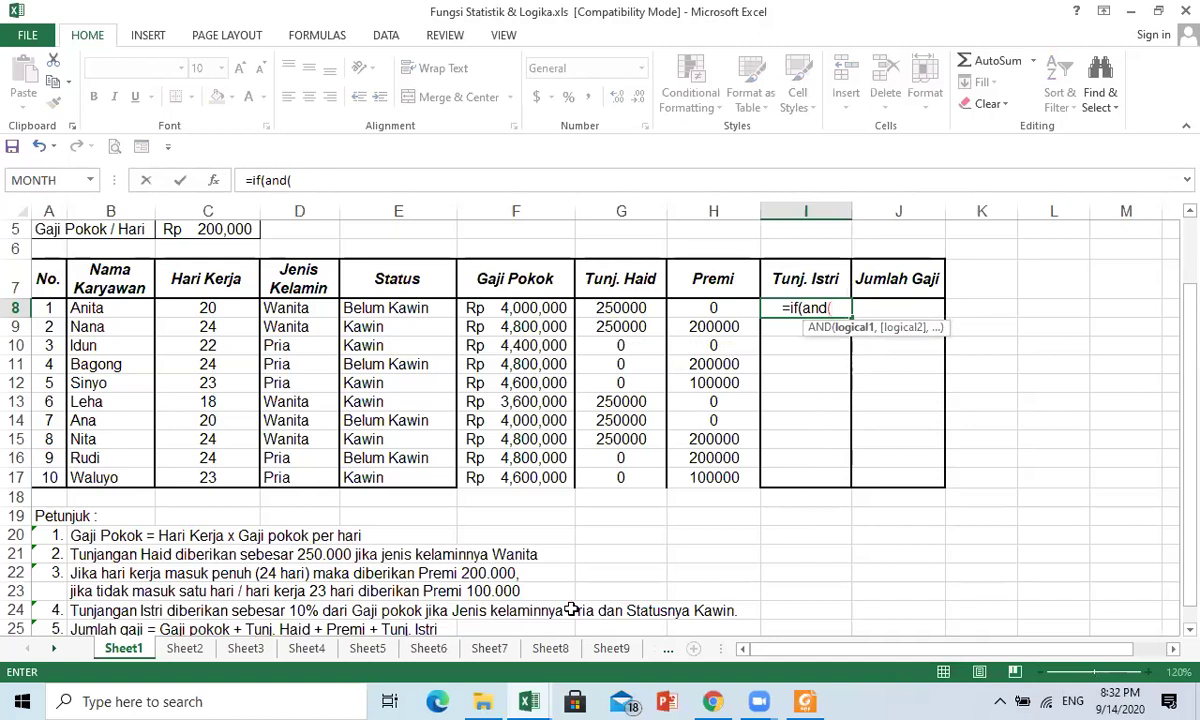
click(299, 307)
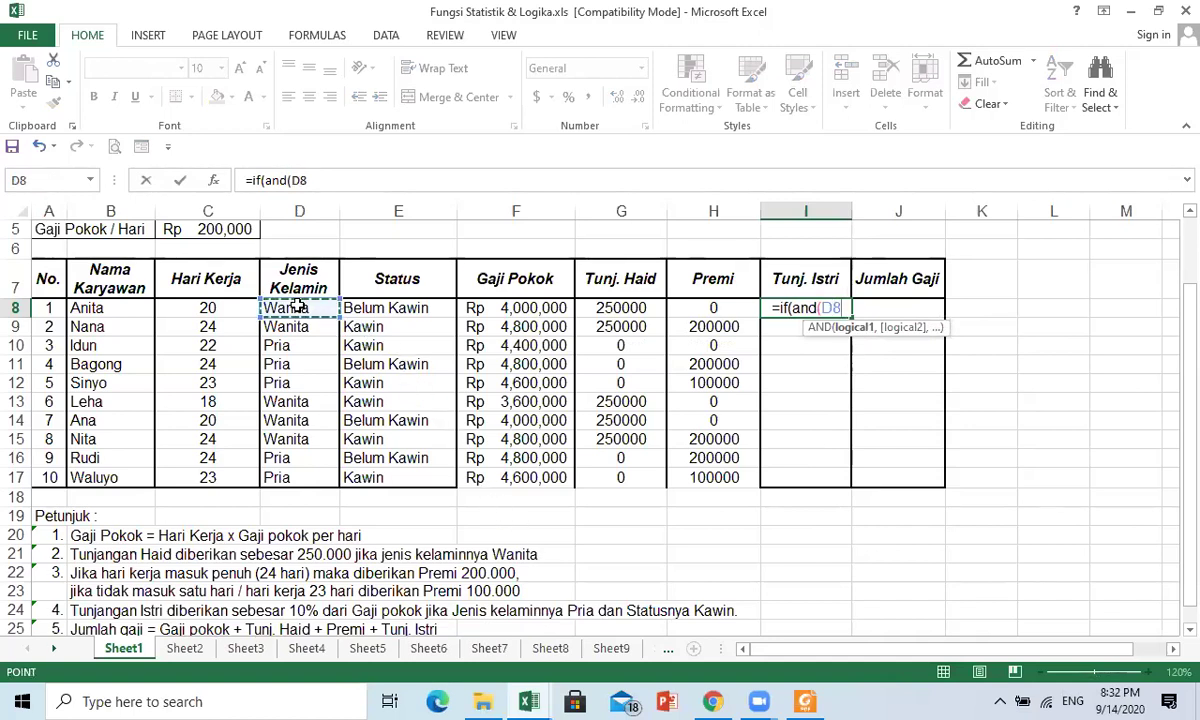
text(=)
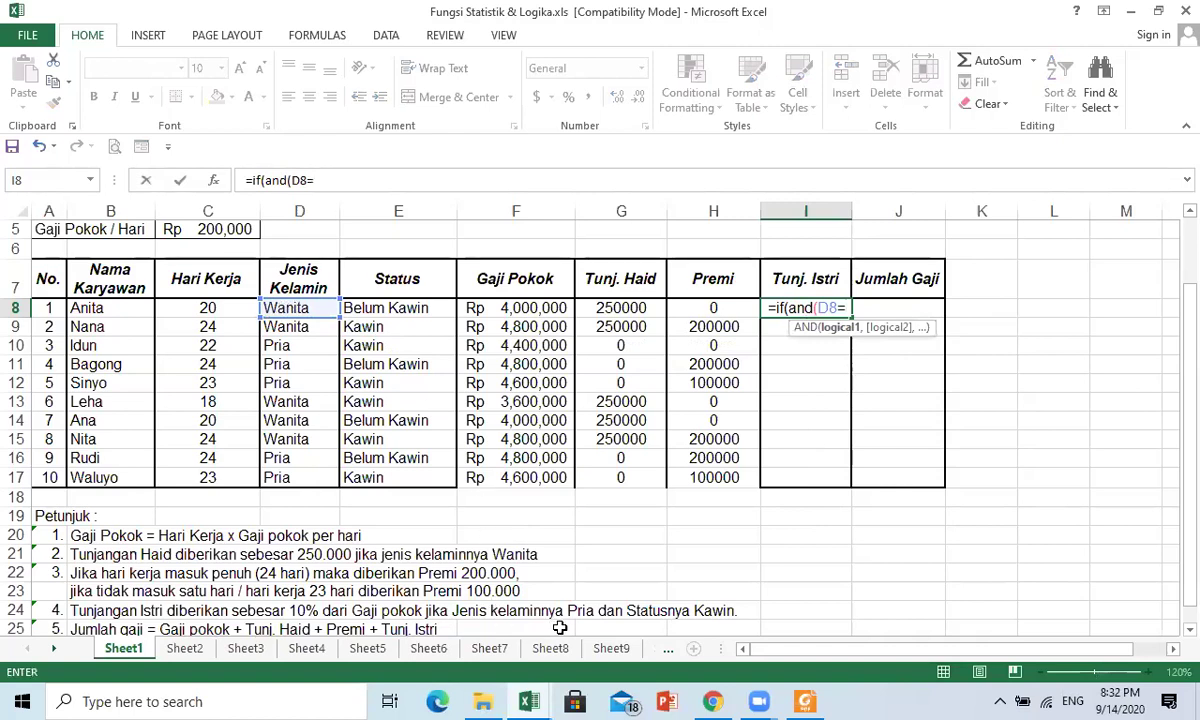
text(")
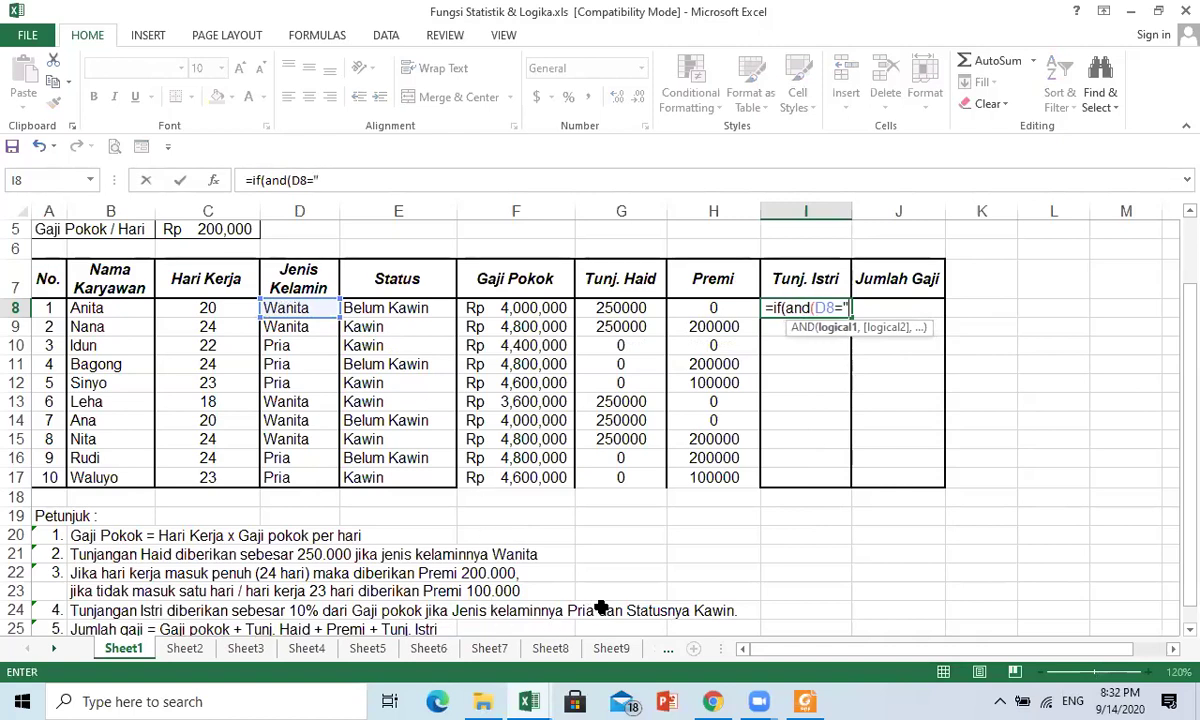
text(Pria")
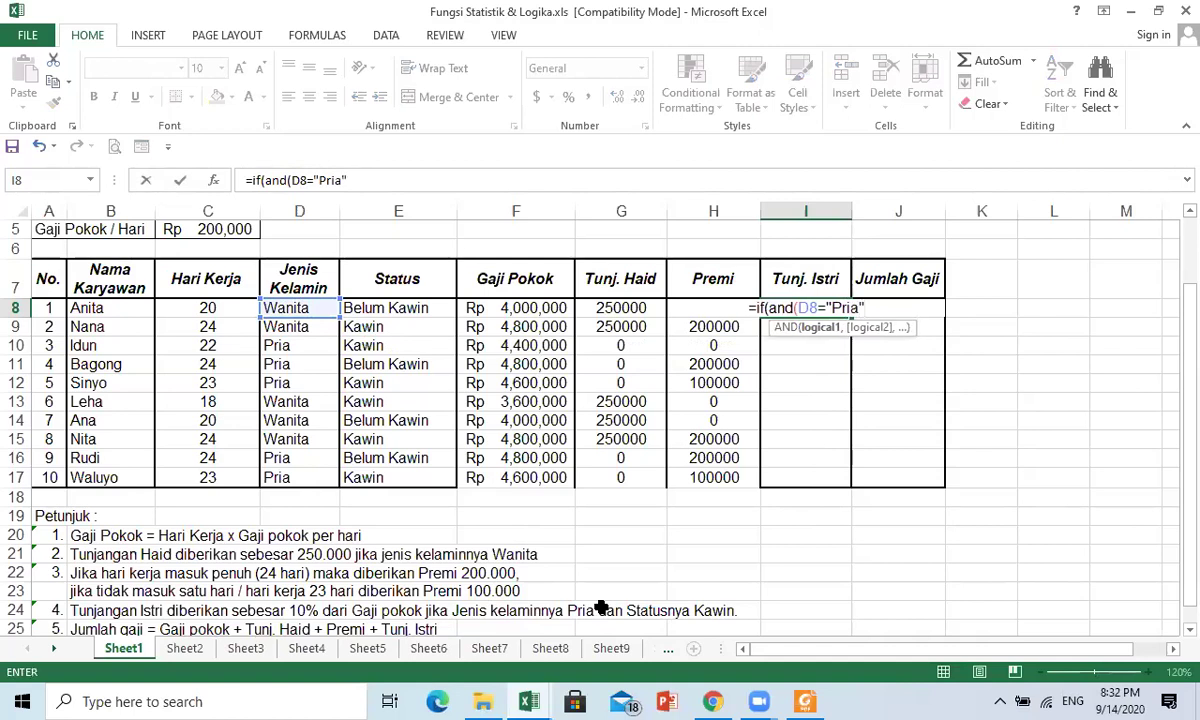
text(,)
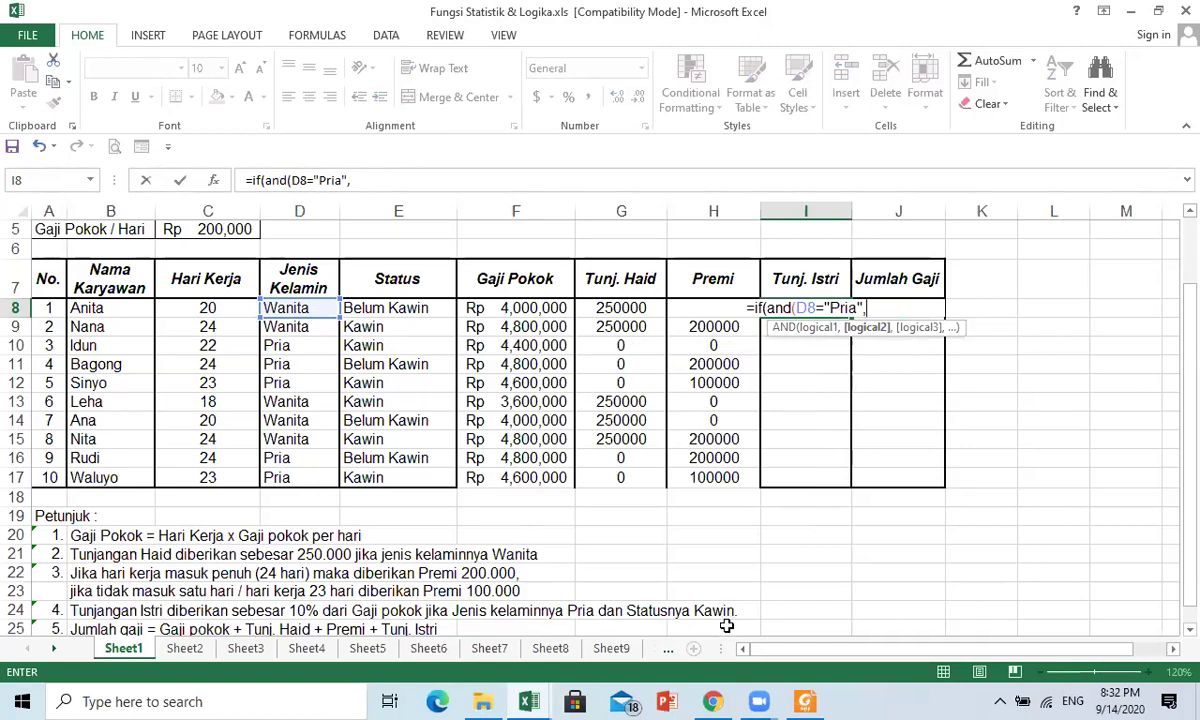
- Add the Status condition E8="Kawin" to the AND test in I8 and close the logical test
click(396, 311)
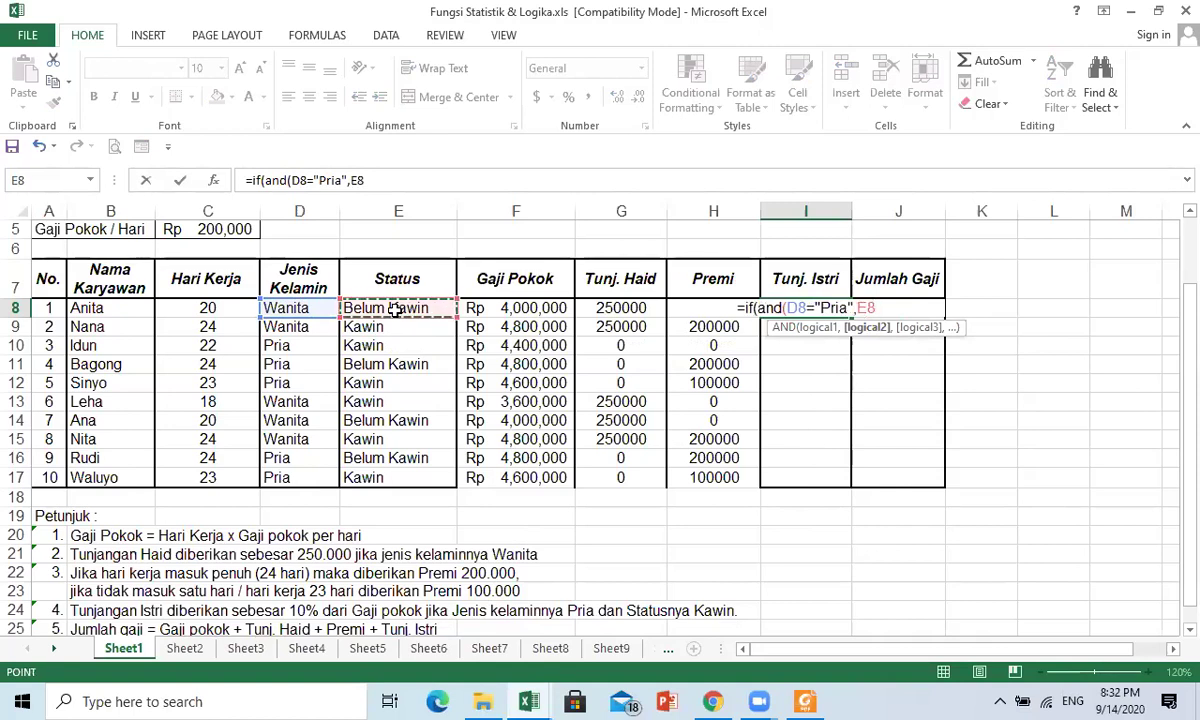
text(=)
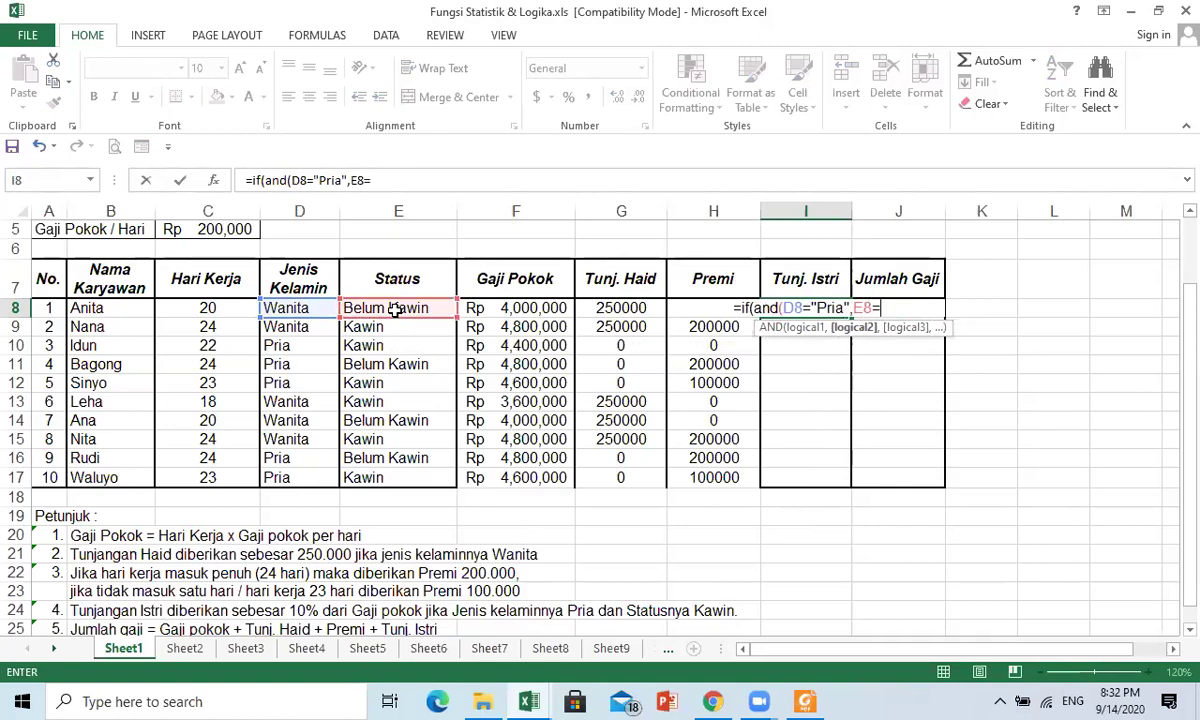
text("Kawin")
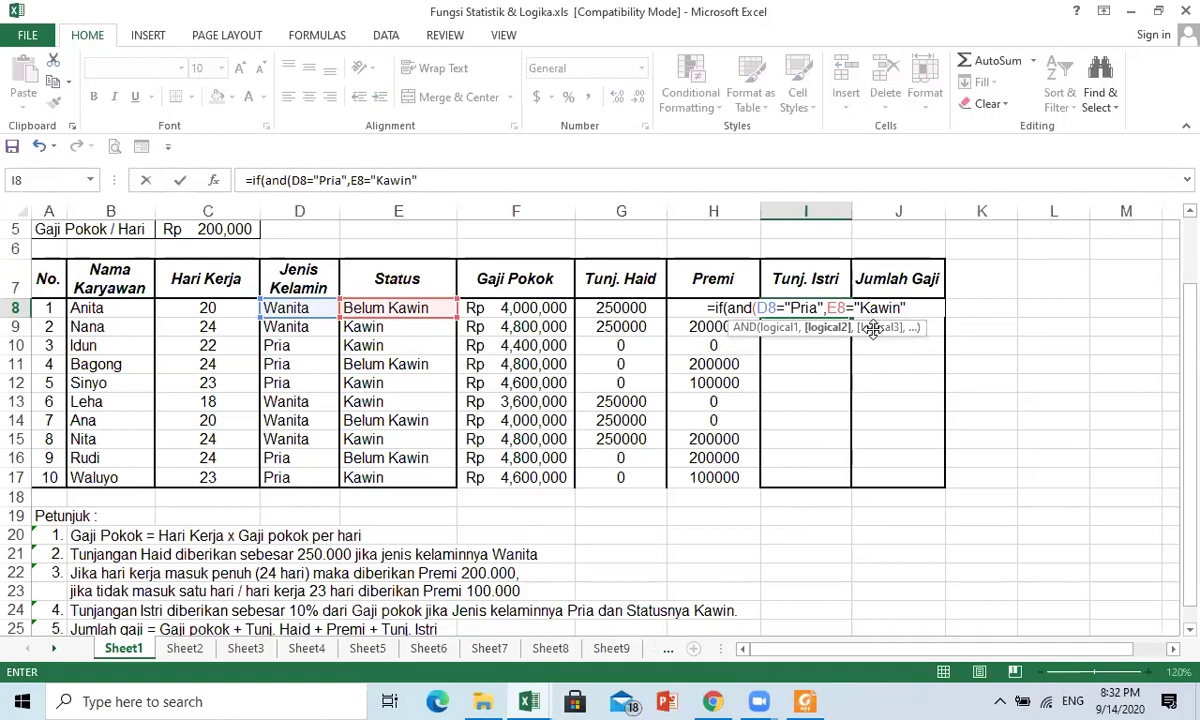
text())
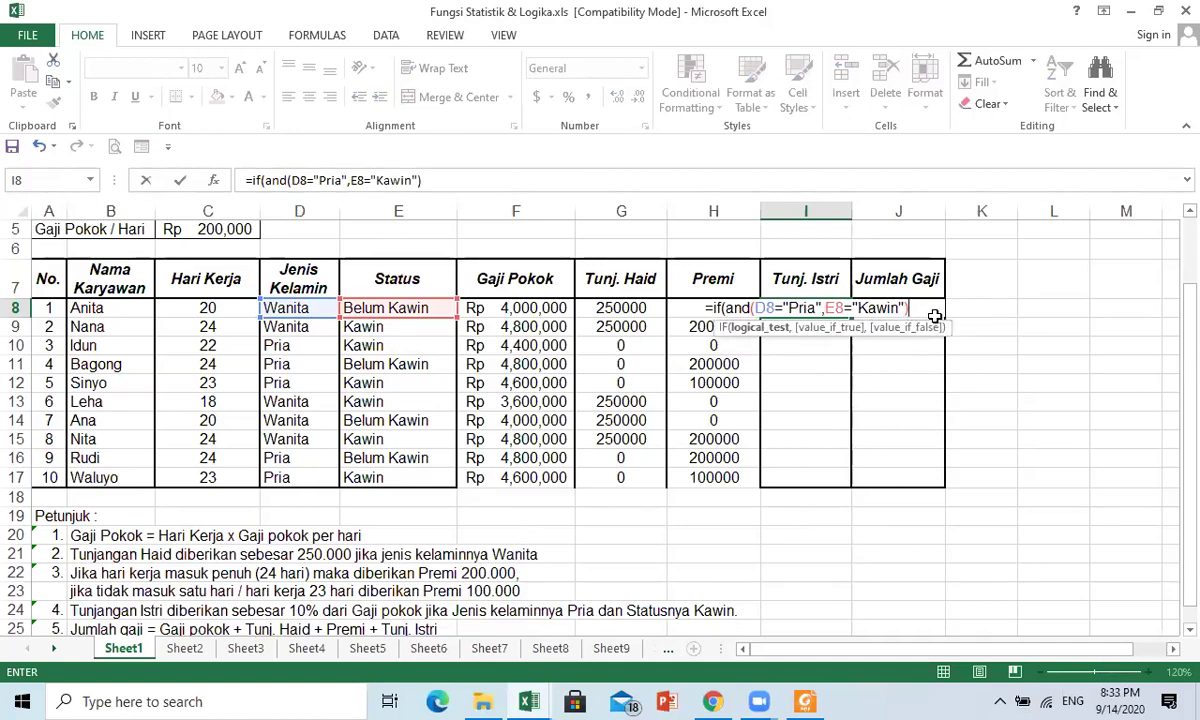
text(,)
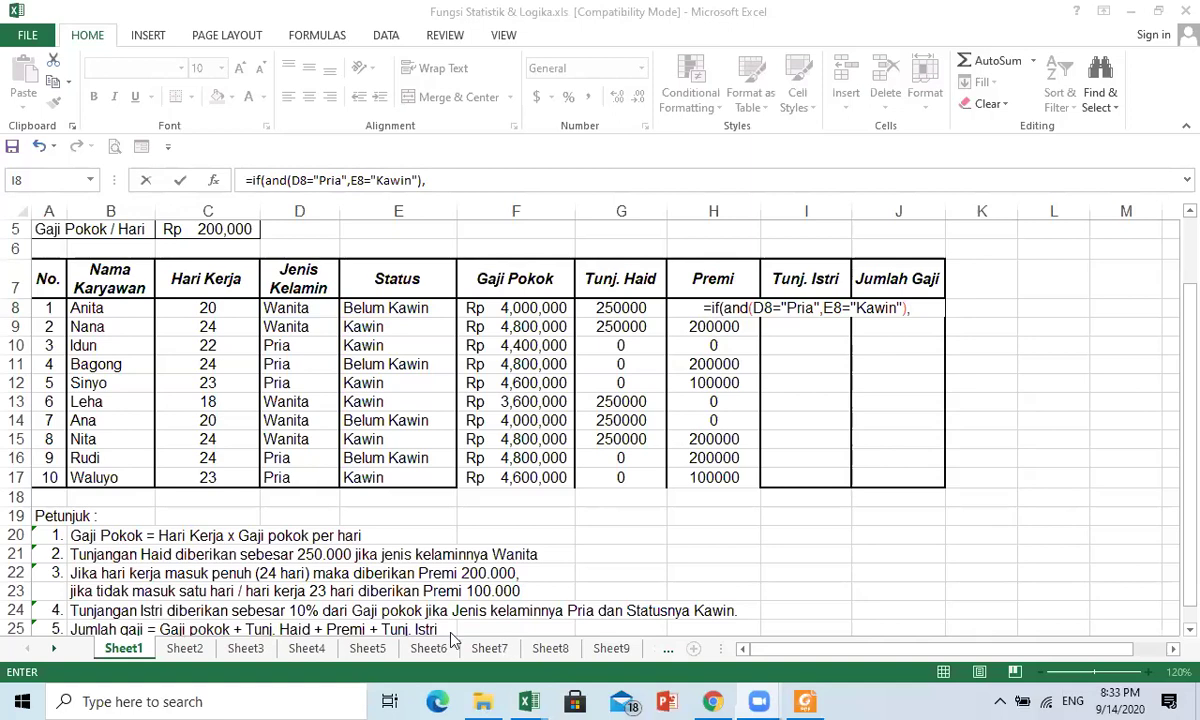
- Complete the Tunj. Istri formula in I8 with 10%*F8 as the true value and 0 as the false value, and enter it
click(924, 311)
text(10%)
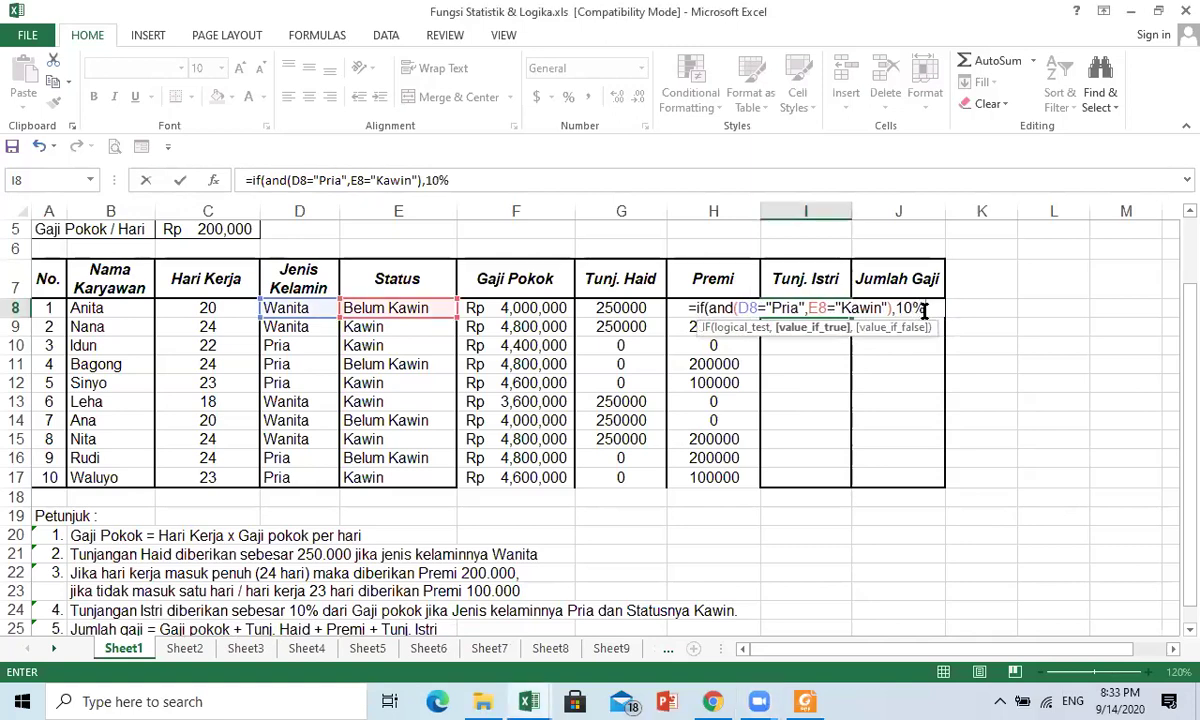
text(*)
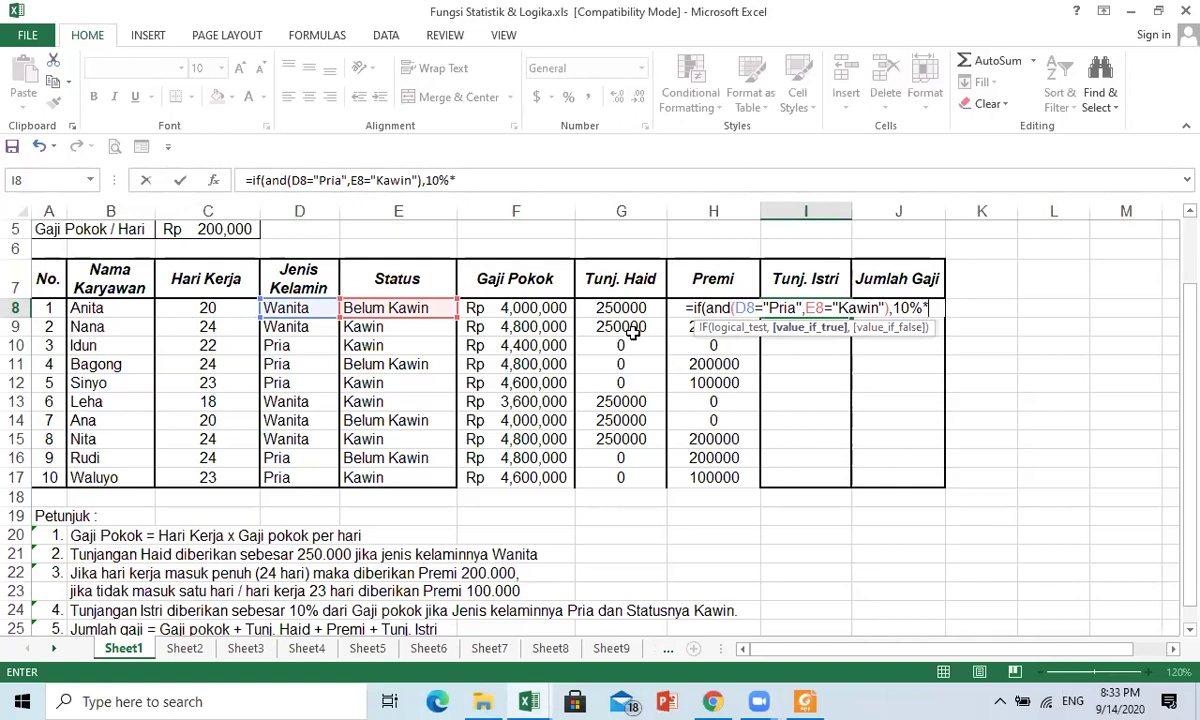
click(557, 308)
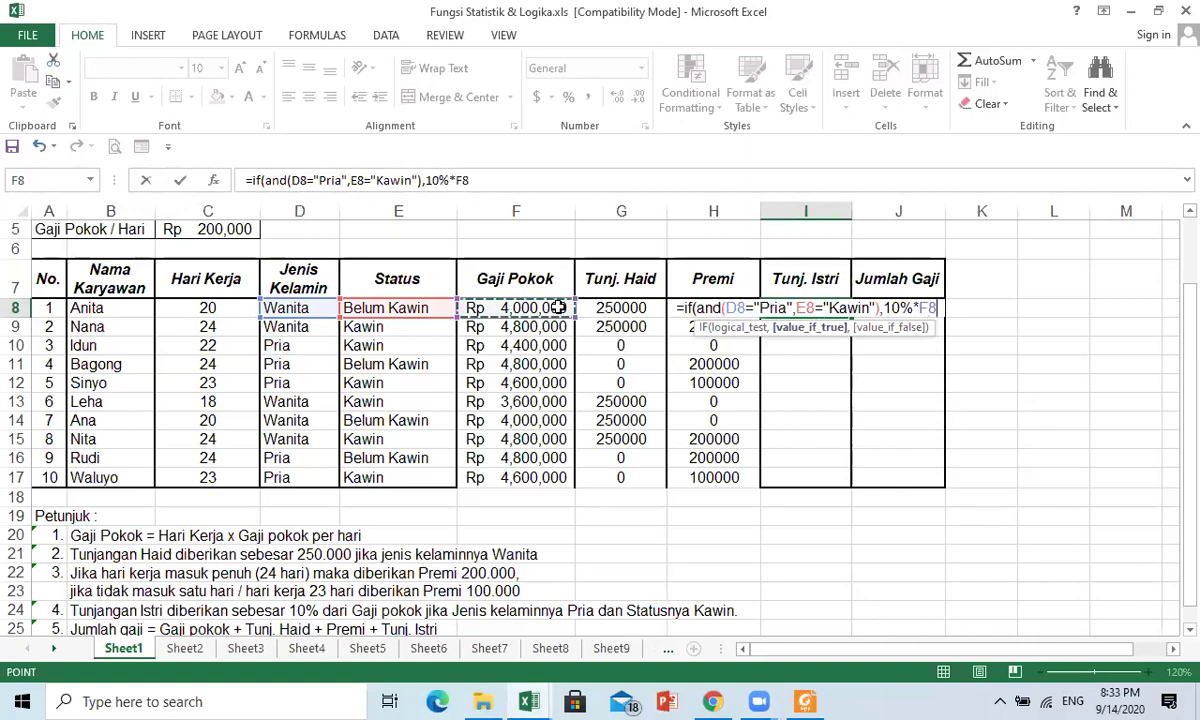
text(,)
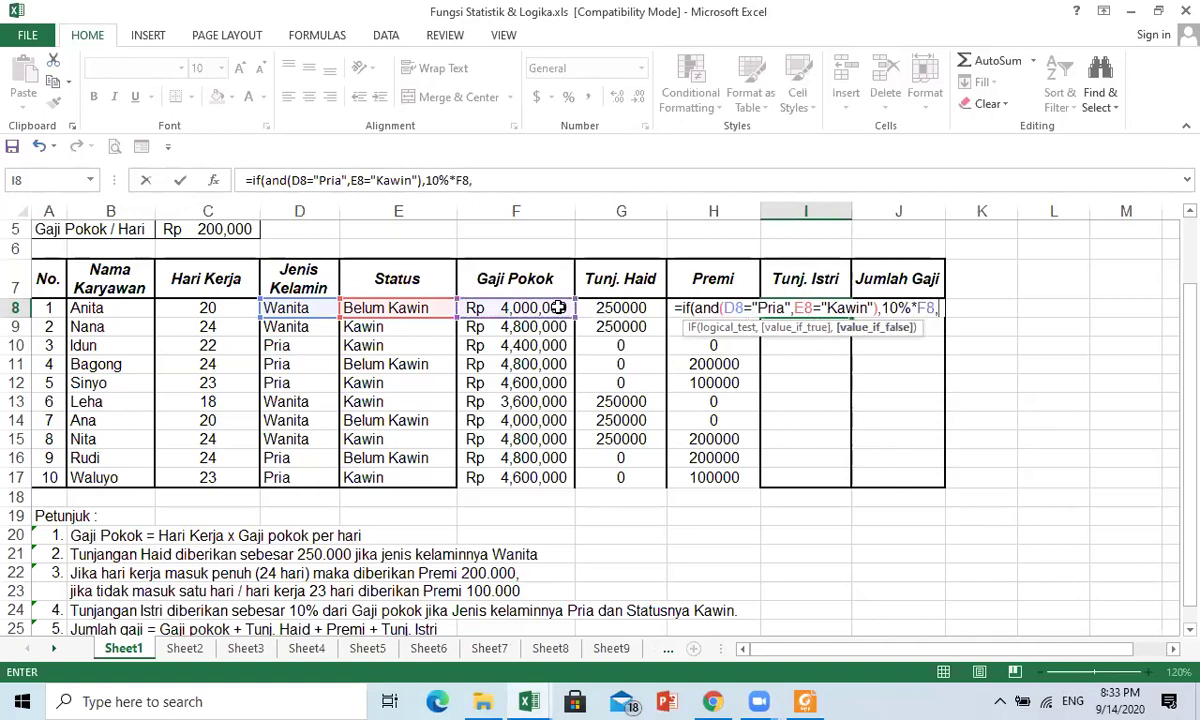
text(0)
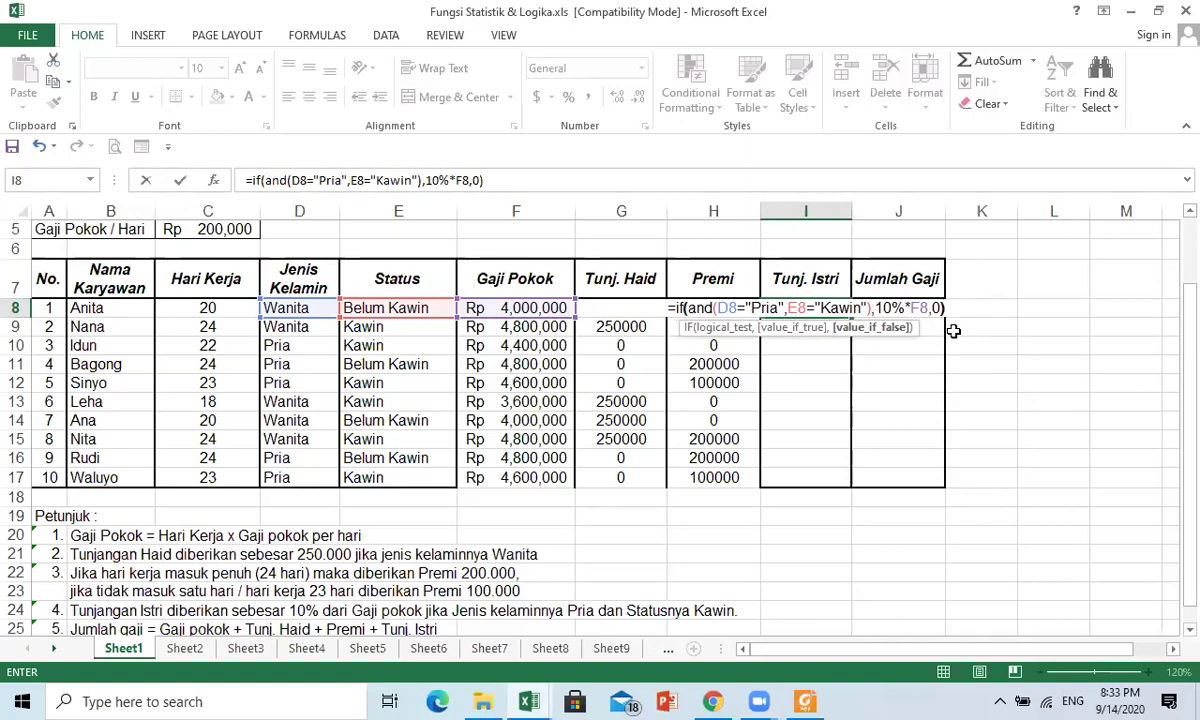
text())
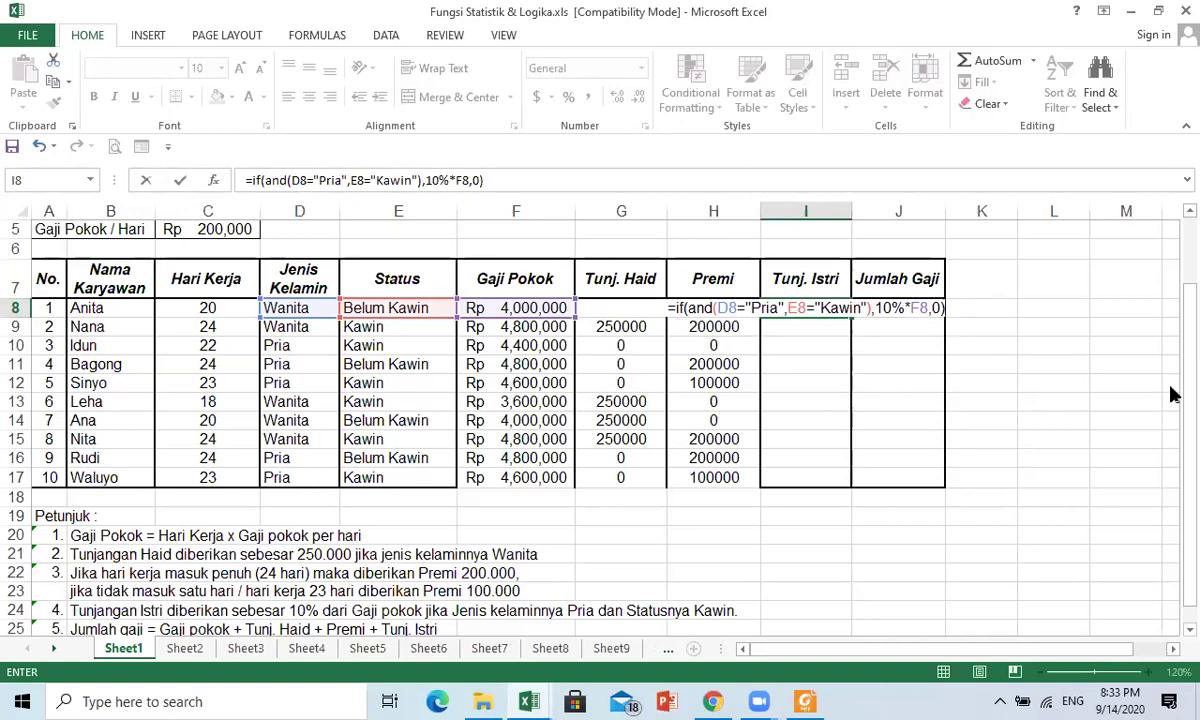
key(Return)
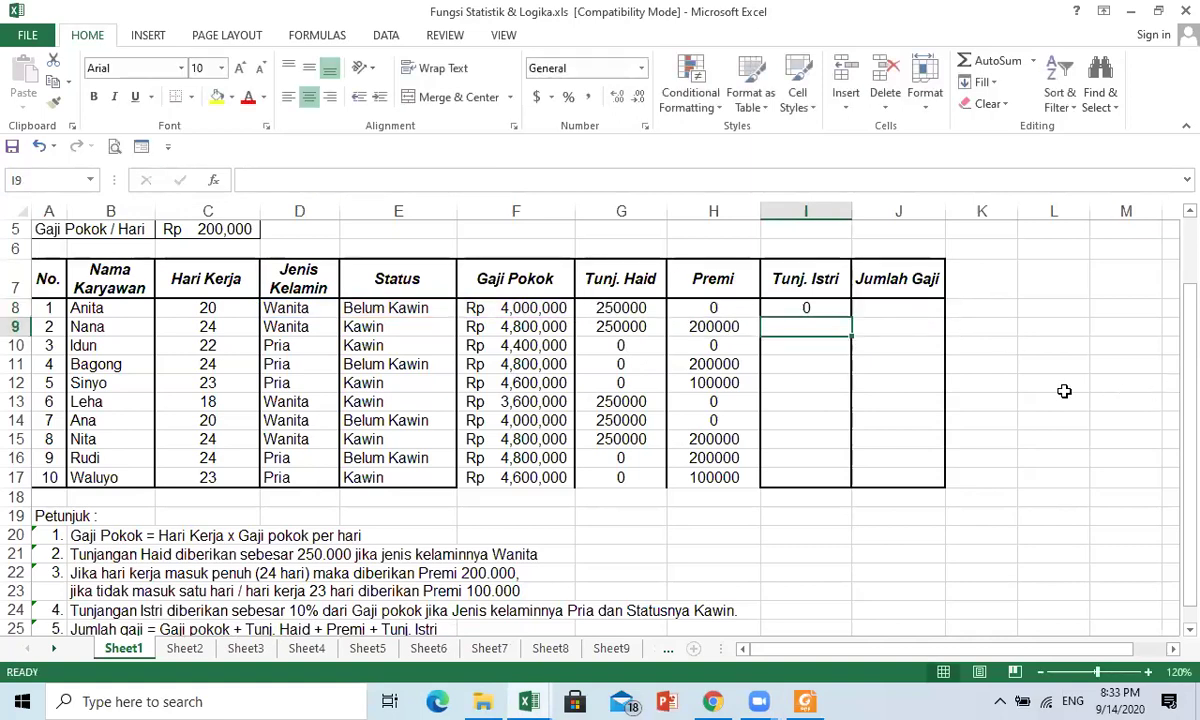
- Fill the Tunj. Istri formula from I8 down to I17 and check the formulas in I8, I9 and I10
click(803, 309)
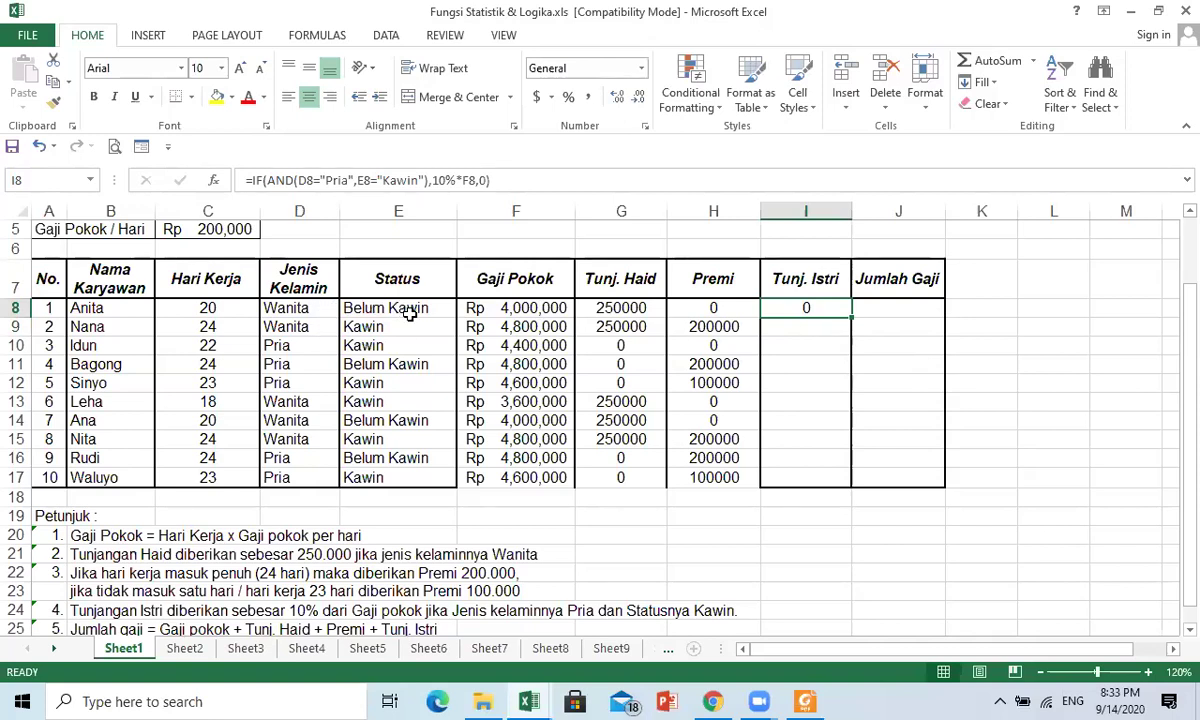
drag(851, 320, 837, 483)
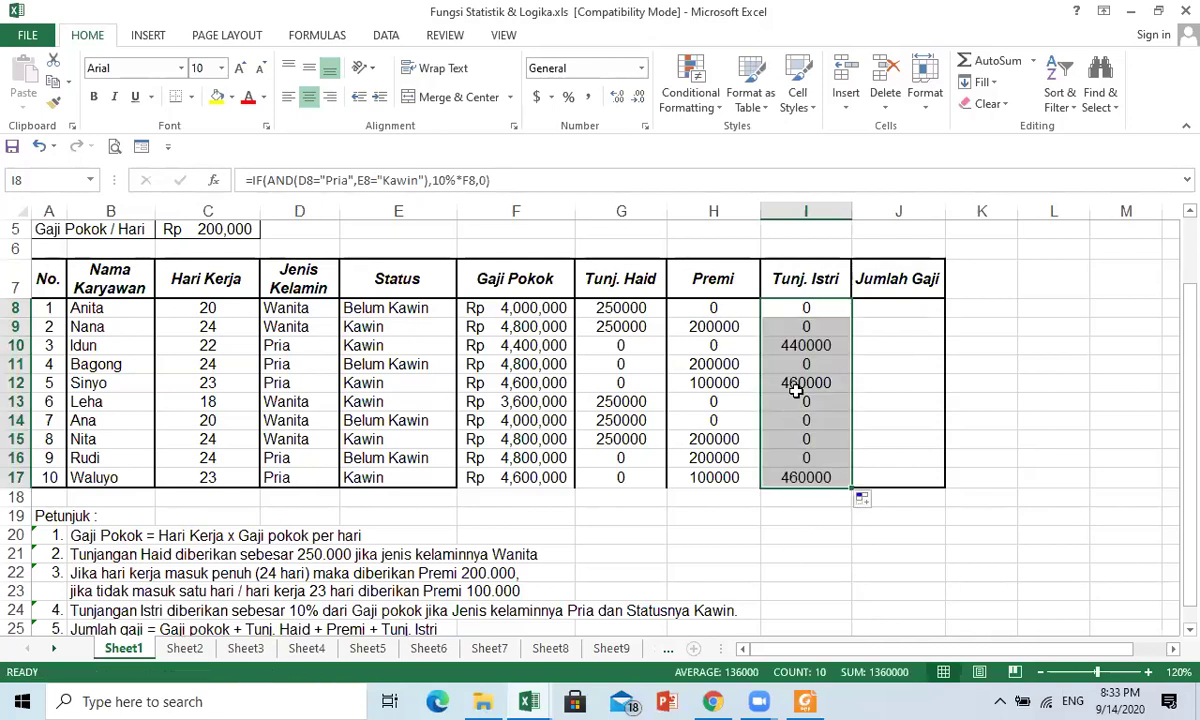
click(808, 308)
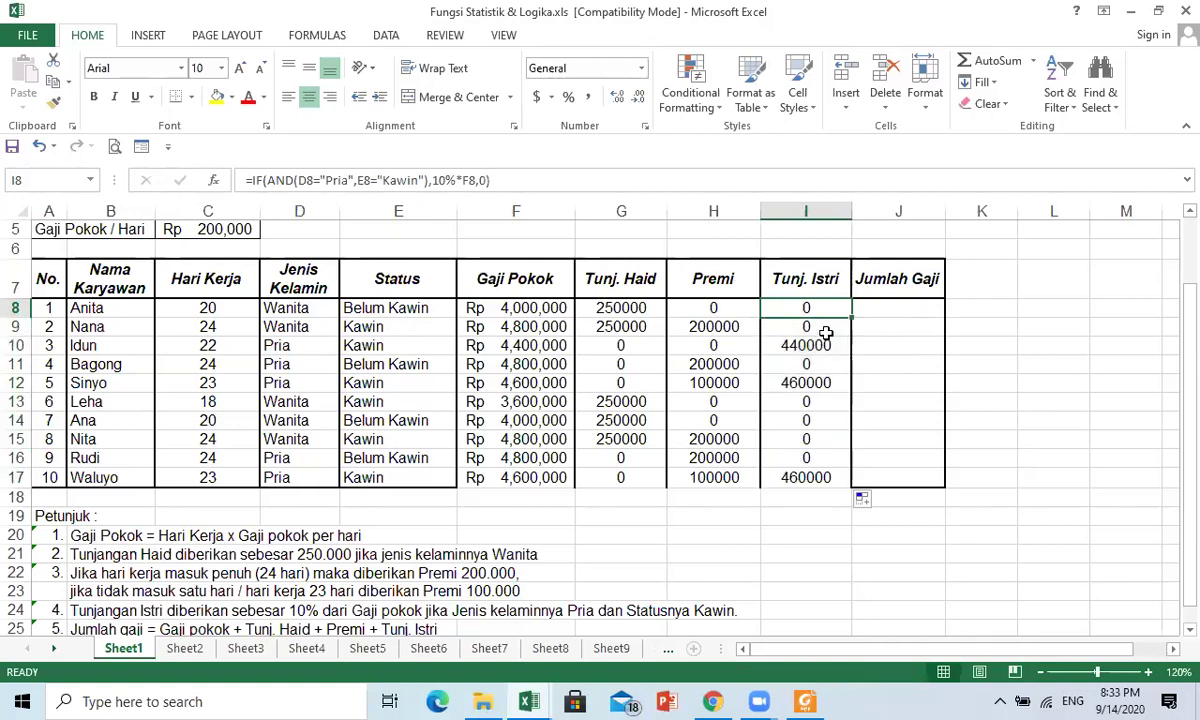
click(824, 330)
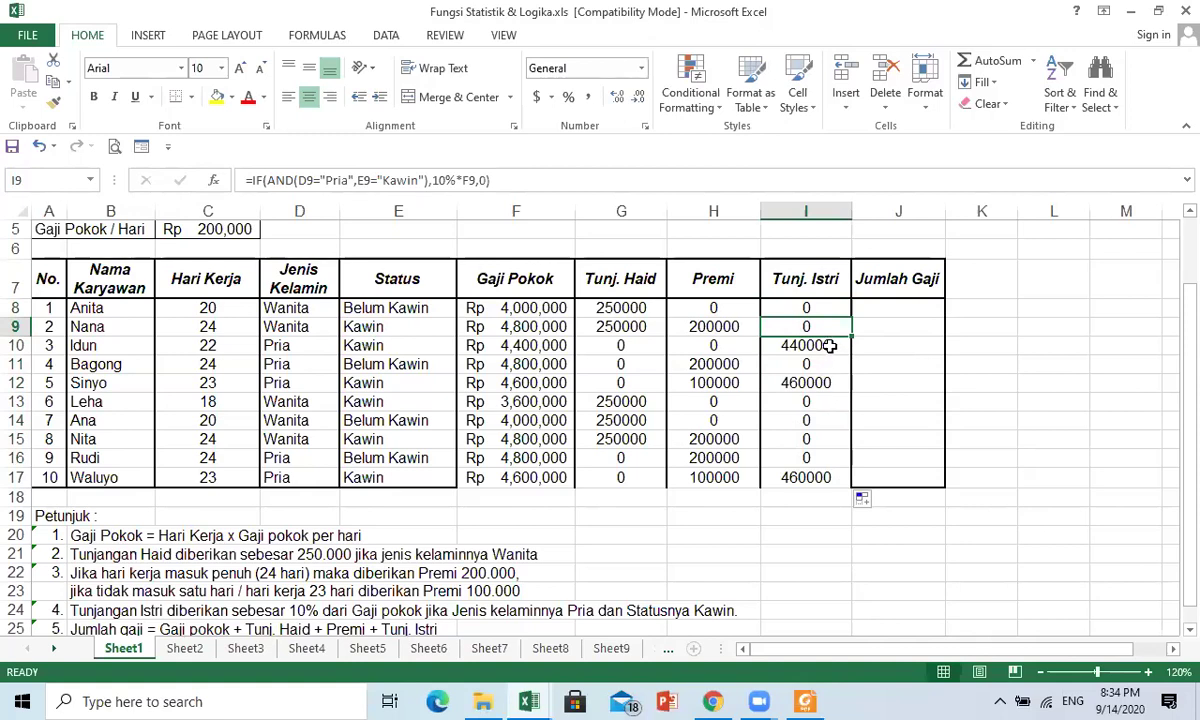
click(800, 344)
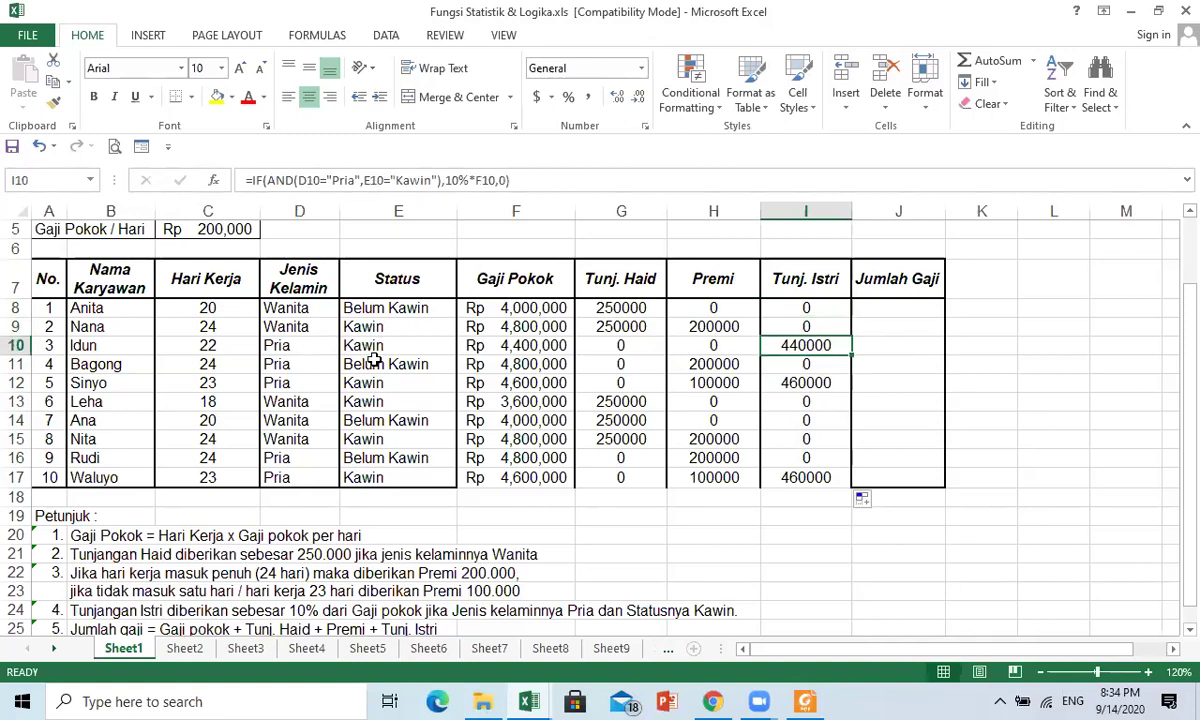
- Enter =sum(F8:I8) in J8 to calculate the first employee's Jumlah Gaji
click(902, 297)
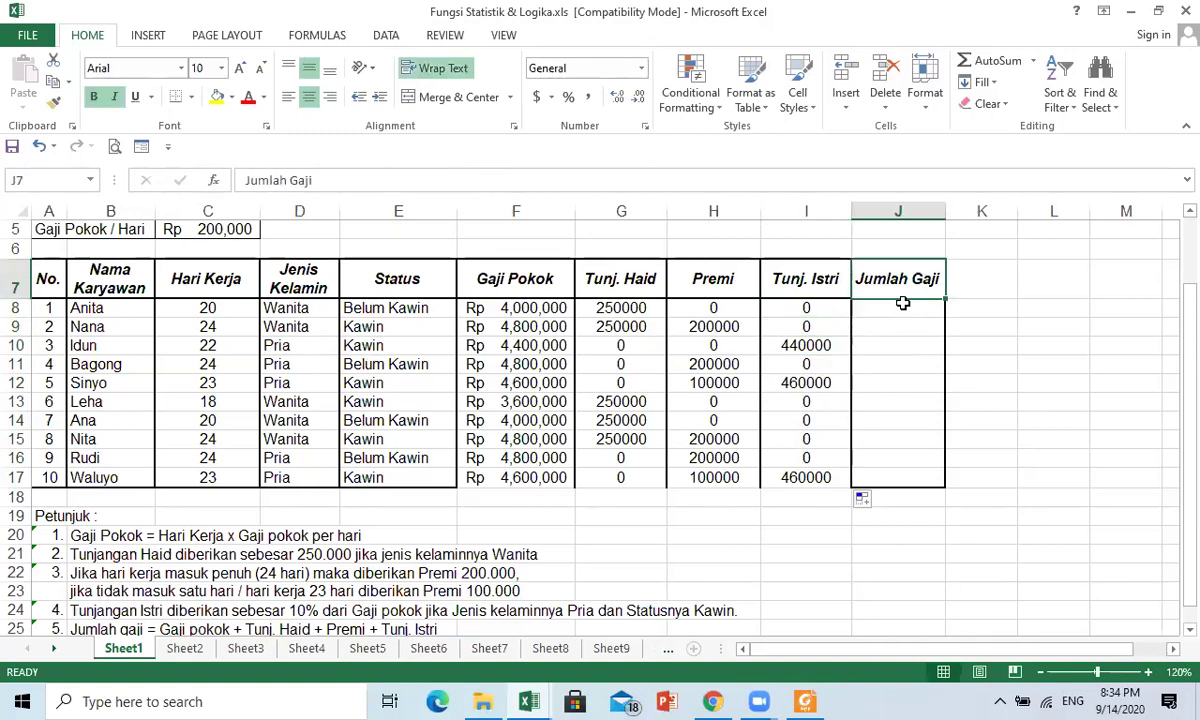
click(903, 307)
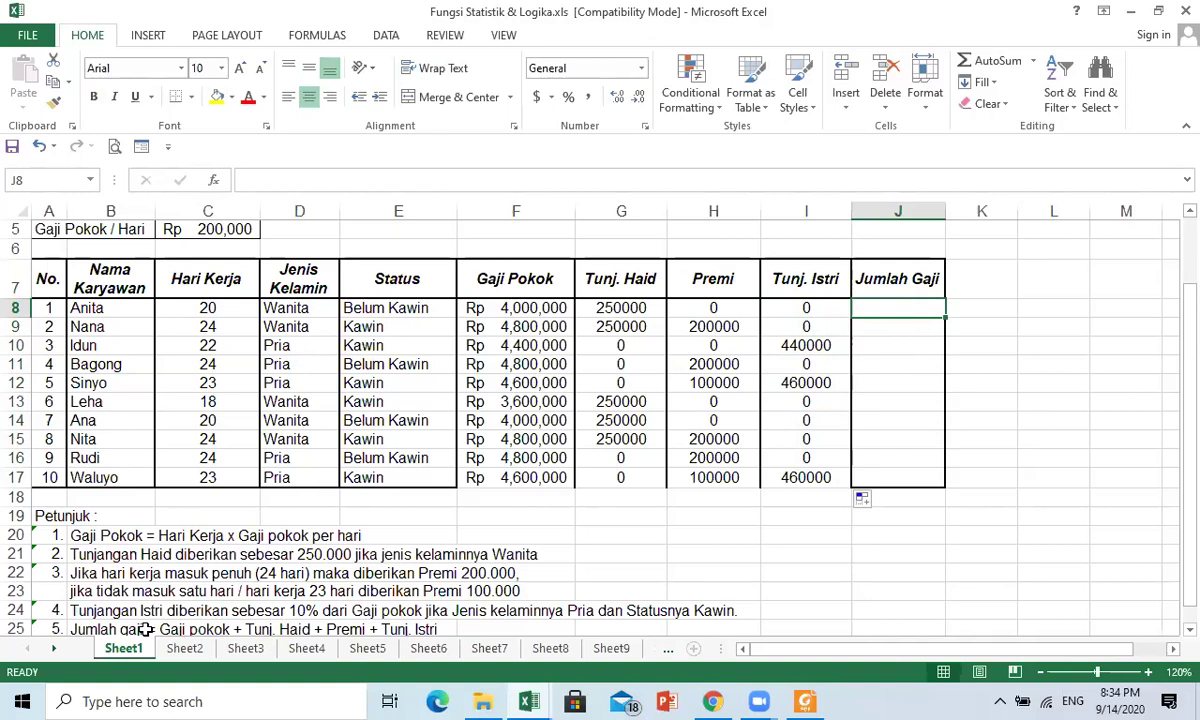
scroll(145, 629, down, 1)
scroll(153, 563, up, 1)
text(=sum()
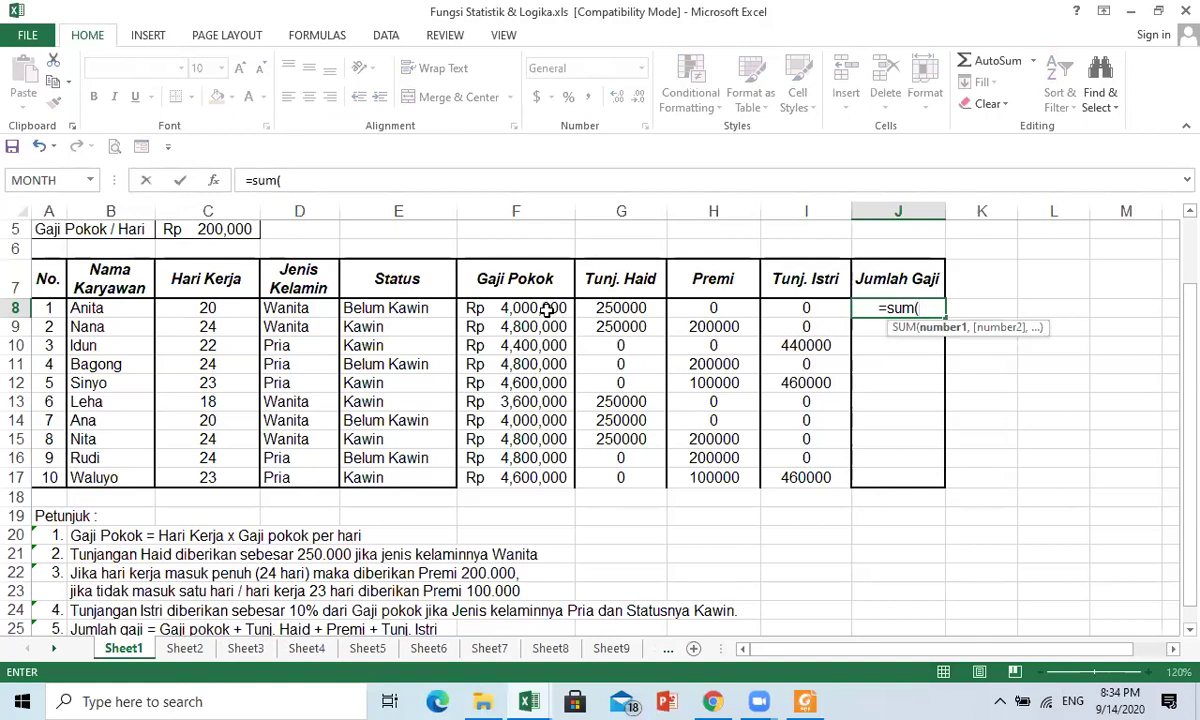
drag(505, 310, 804, 311)
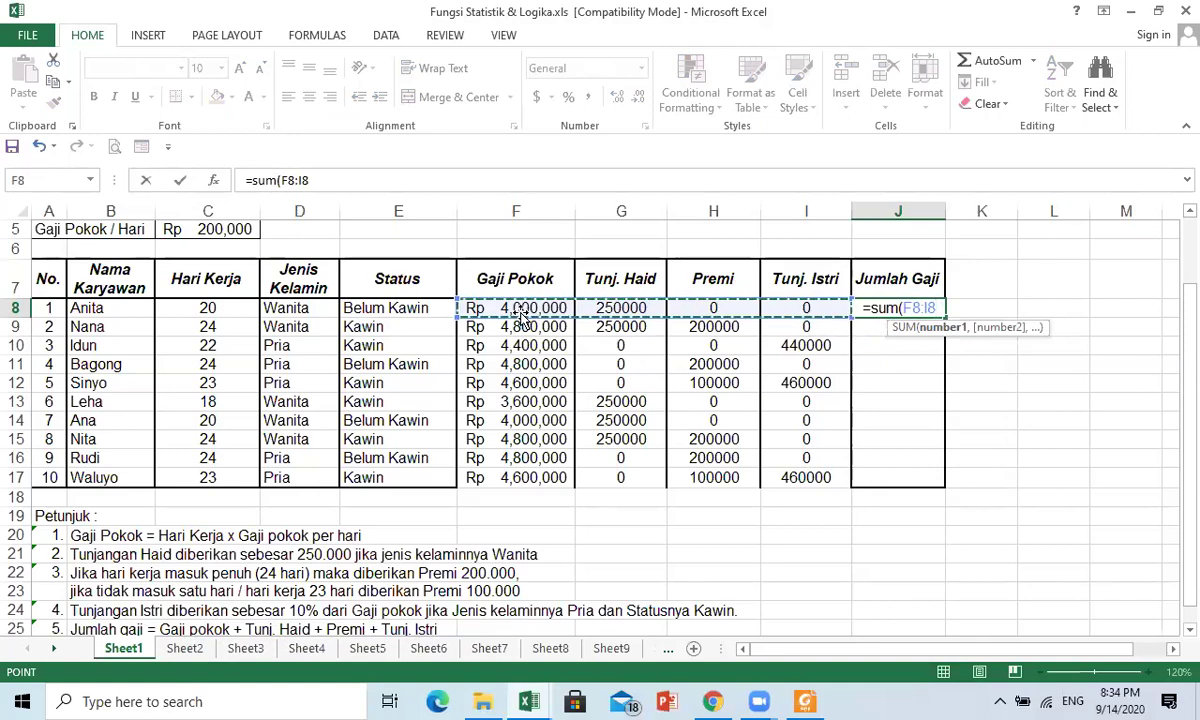
drag(520, 309, 781, 309)
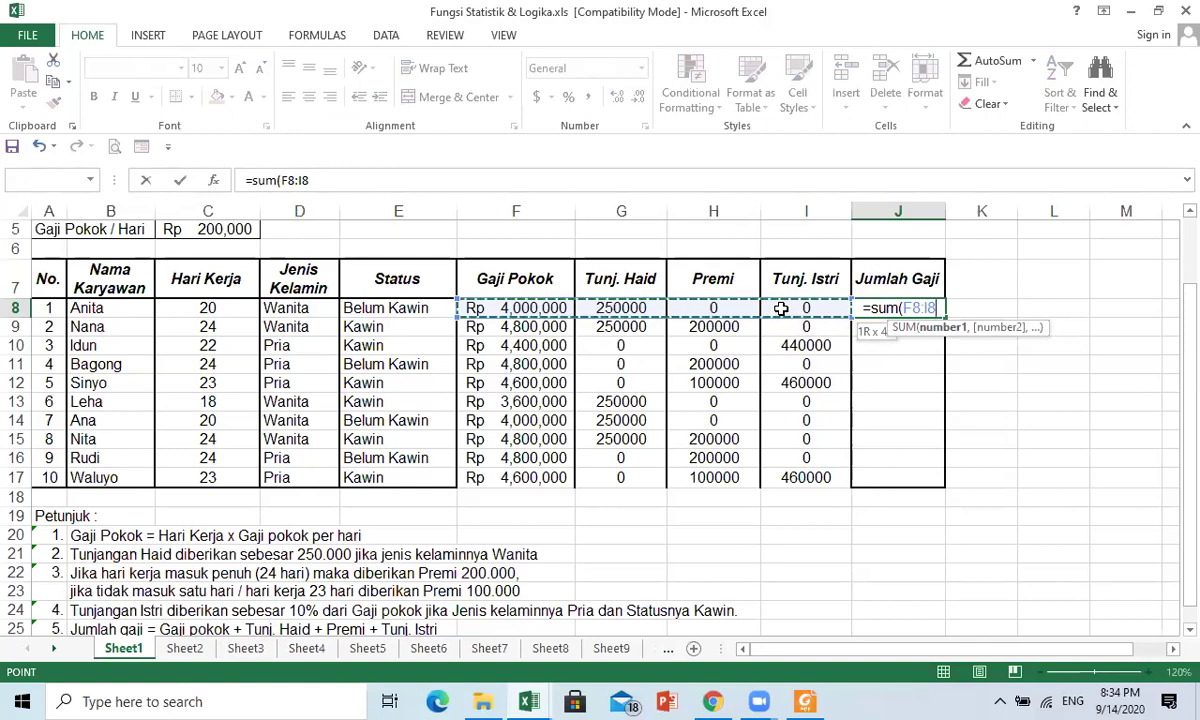
drag(788, 310, 811, 308)
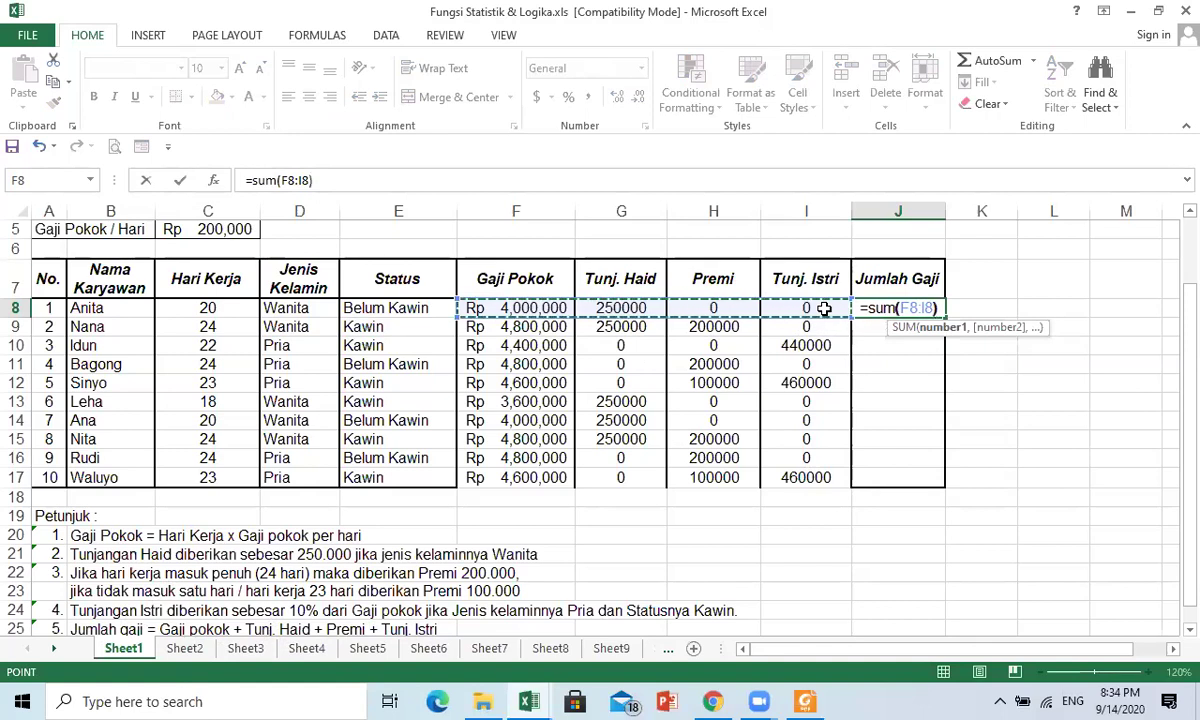
text())
key(Return)
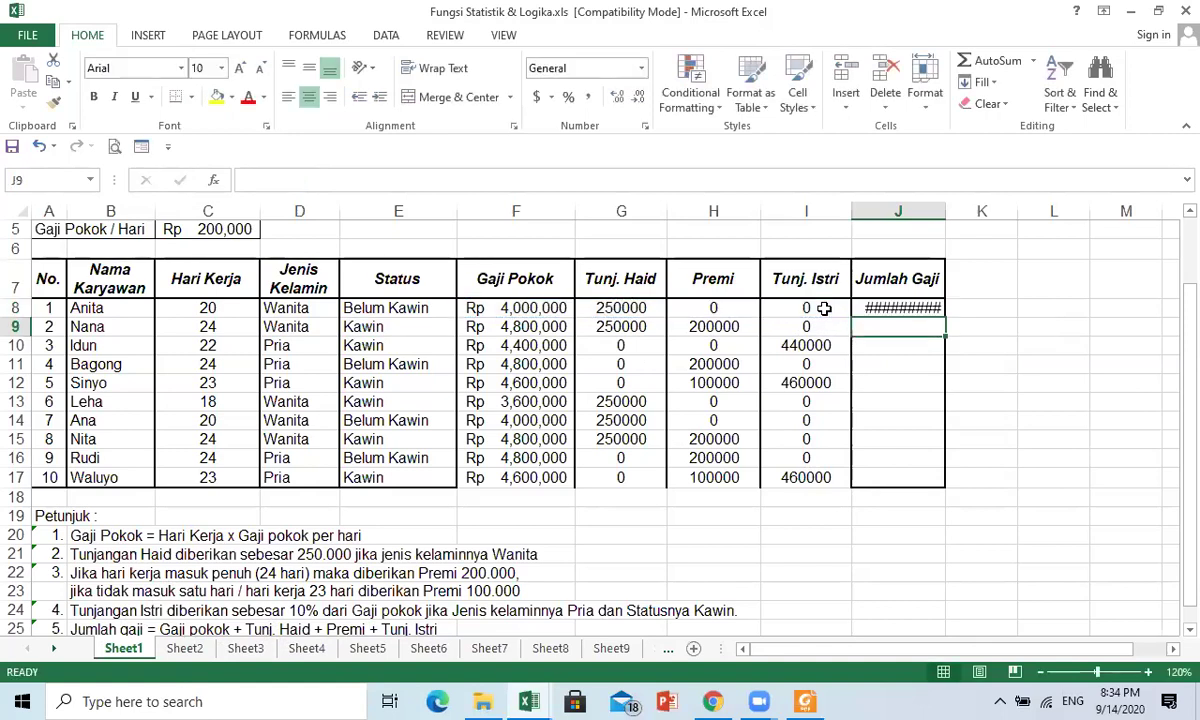
- Widen column J to fit the Jumlah Gaji amounts and fill the SUM formula from J8 down to J17
click(922, 308)
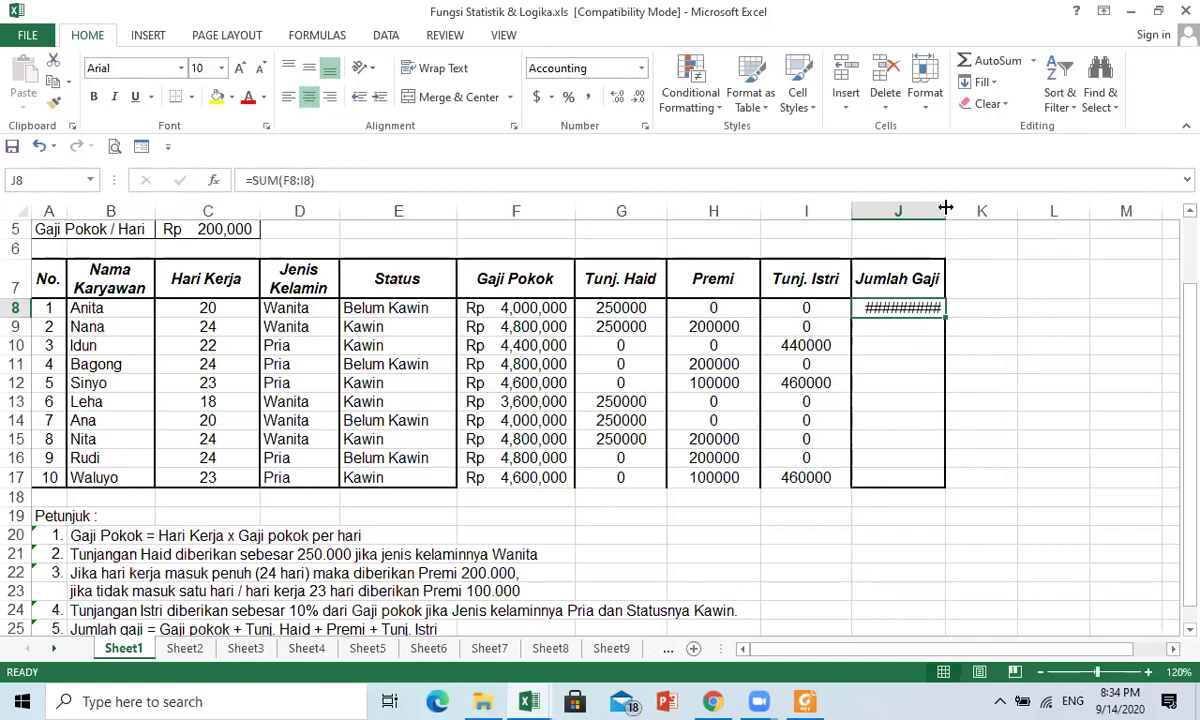
drag(945, 208, 968, 218)
drag(965, 315, 943, 490)
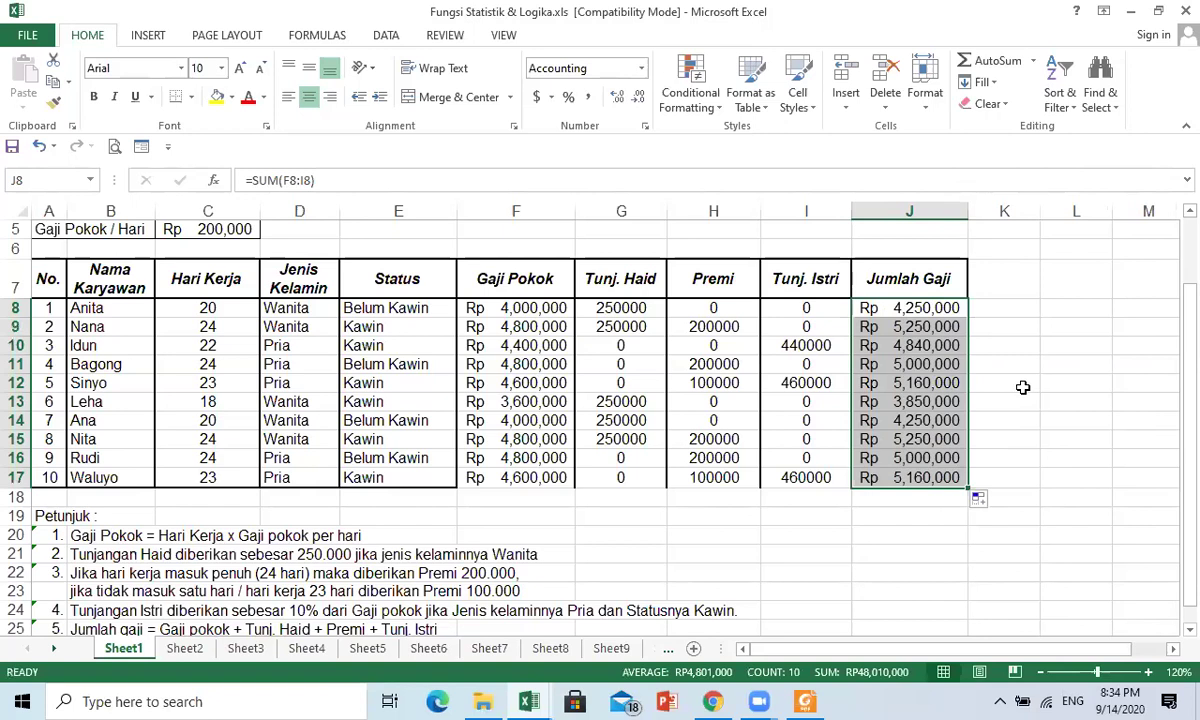
click(1023, 387)
click(848, 567)
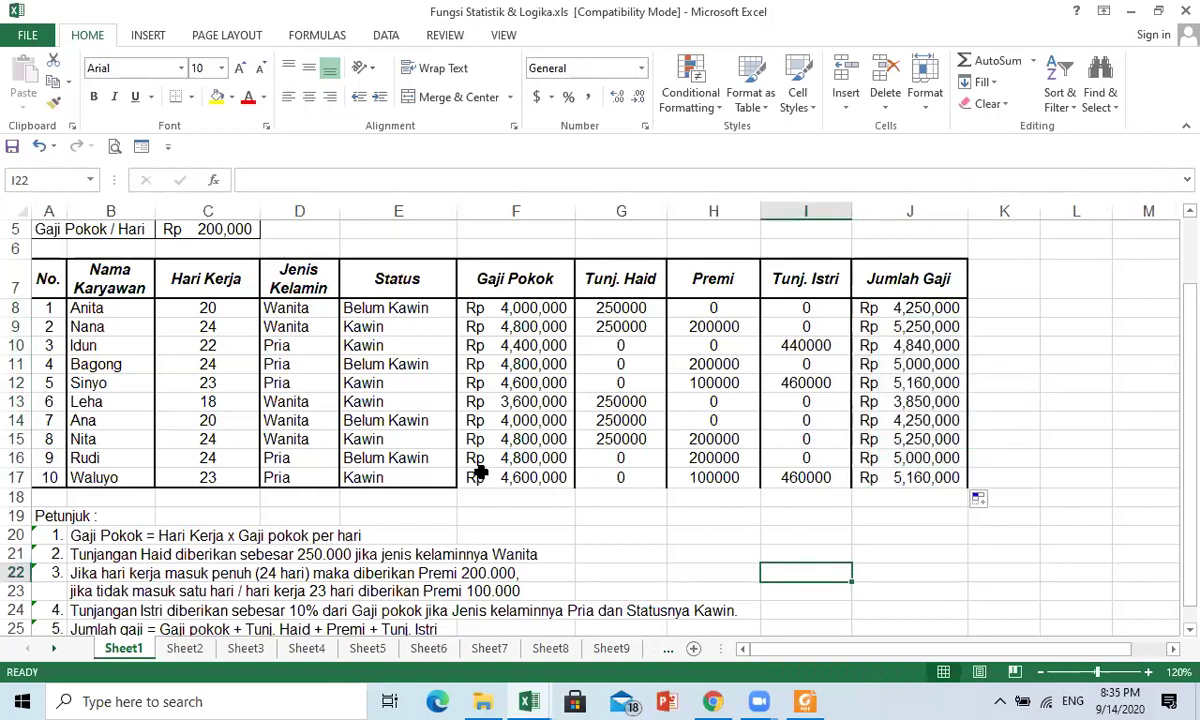
- Add a bottom border to F17:J17 to close the lower edge of the salary table
drag(482, 480, 902, 482)
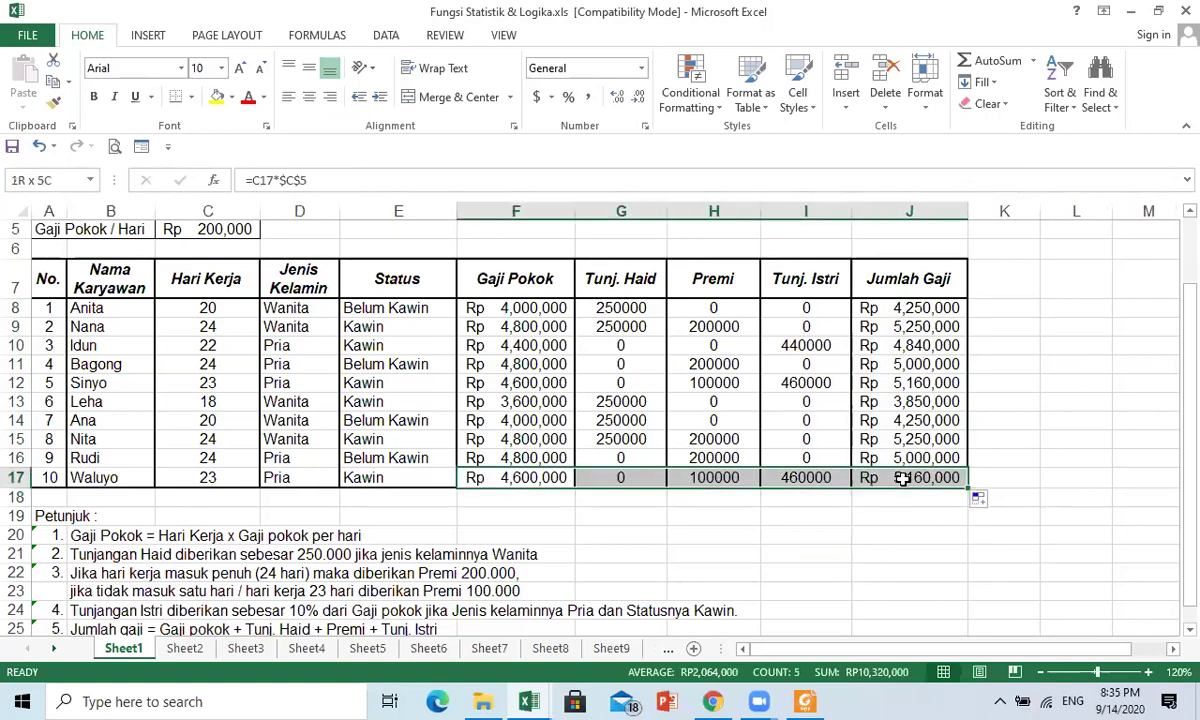
click(190, 98)
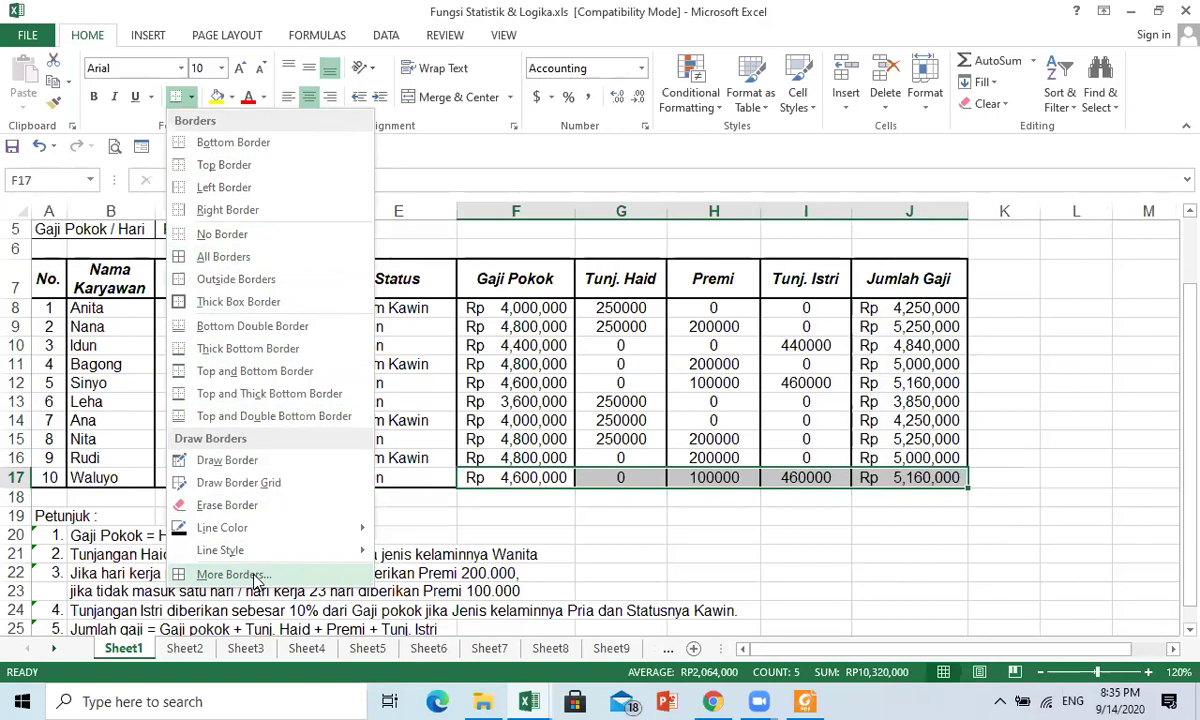
click(232, 575)
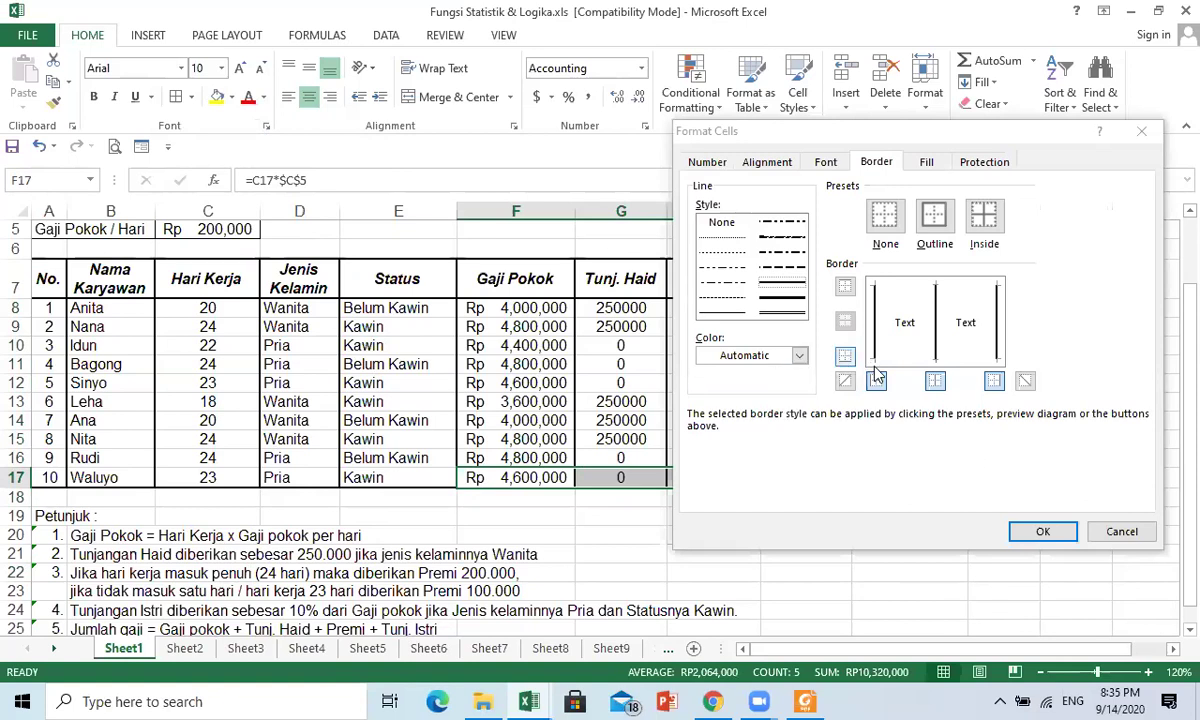
click(905, 360)
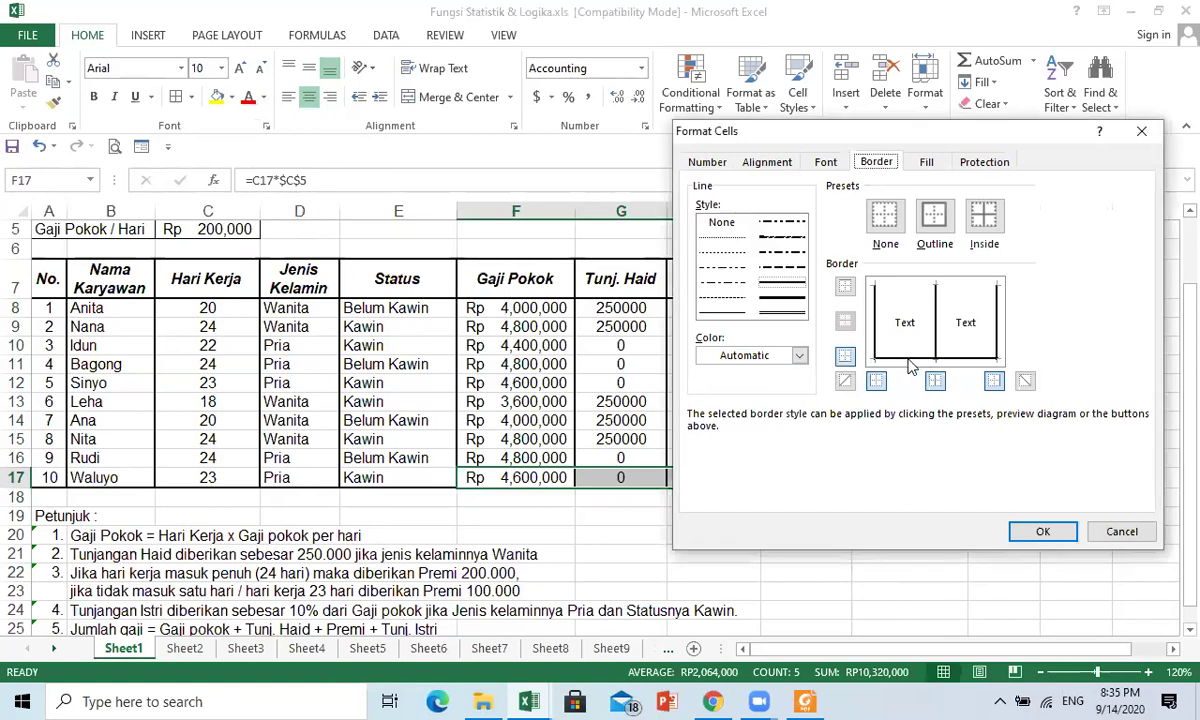
click(1045, 532)
click(944, 528)
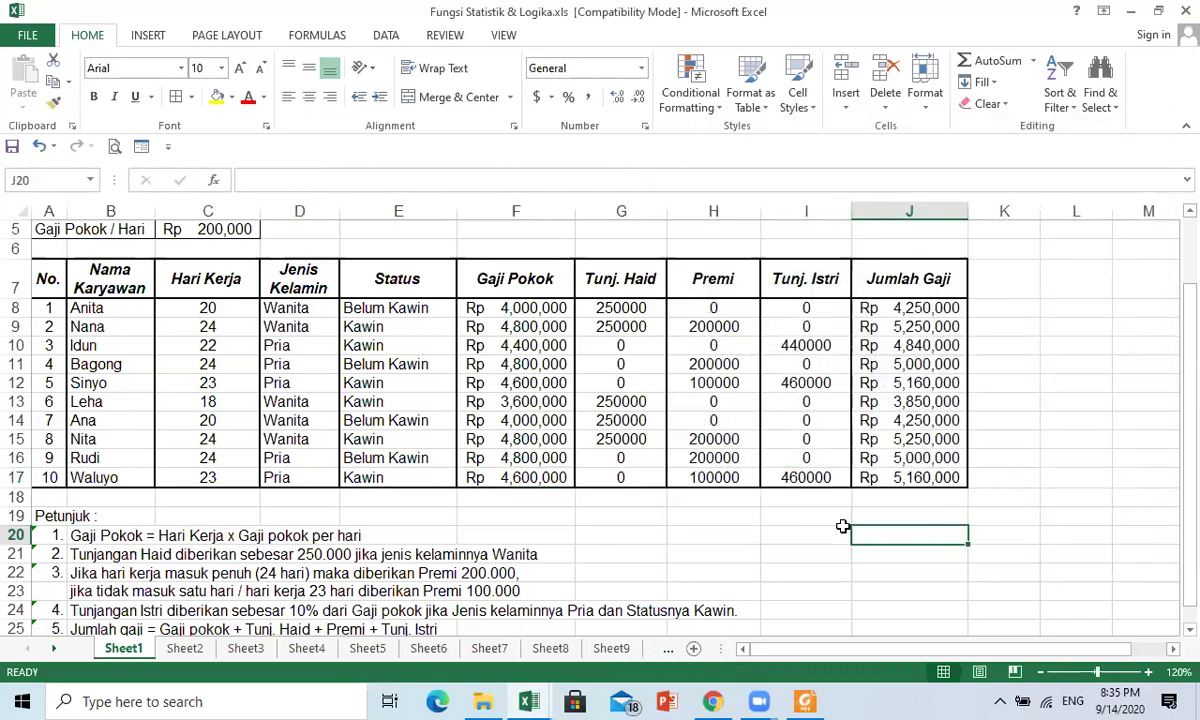
- Clear all the Tunj. Istri formulas in I8:I17
scroll(846, 521, up, 1)
scroll(846, 521, up, 1)
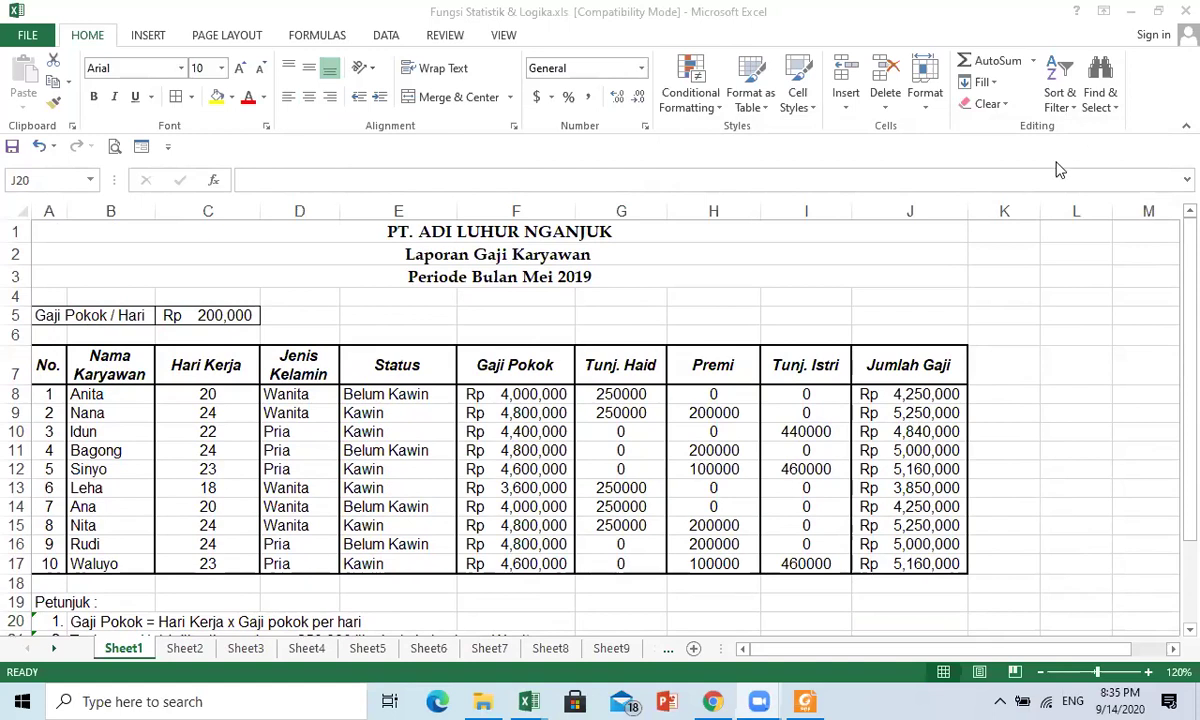
click(825, 396)
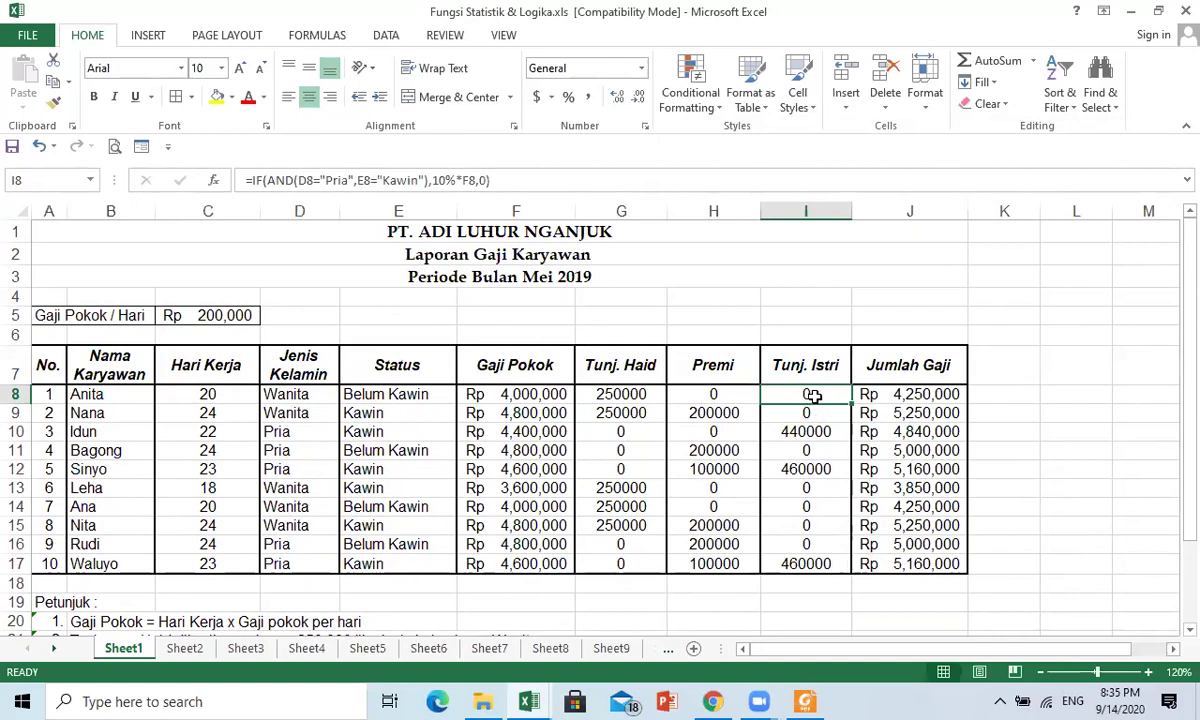
drag(812, 396, 830, 557)
key(Delete)
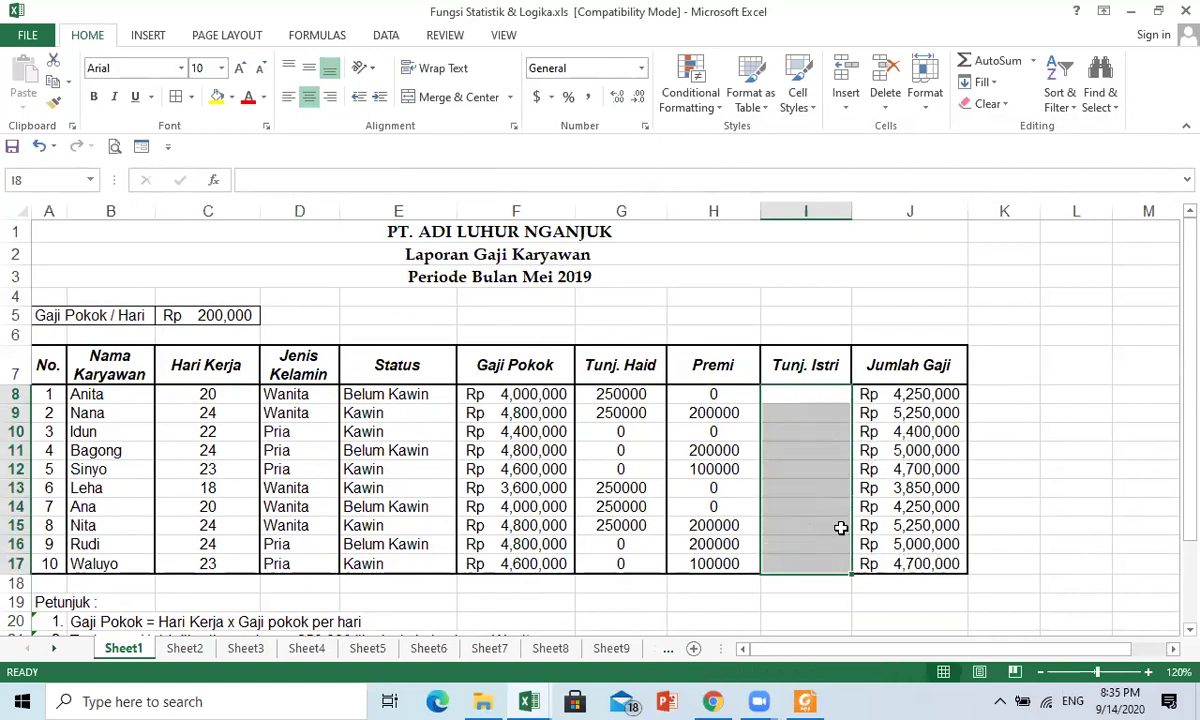
- Start the Tunj. Istri formula in I8 with =if(and(D8="Pria",E8="Kawin") as its logical test
click(833, 394)
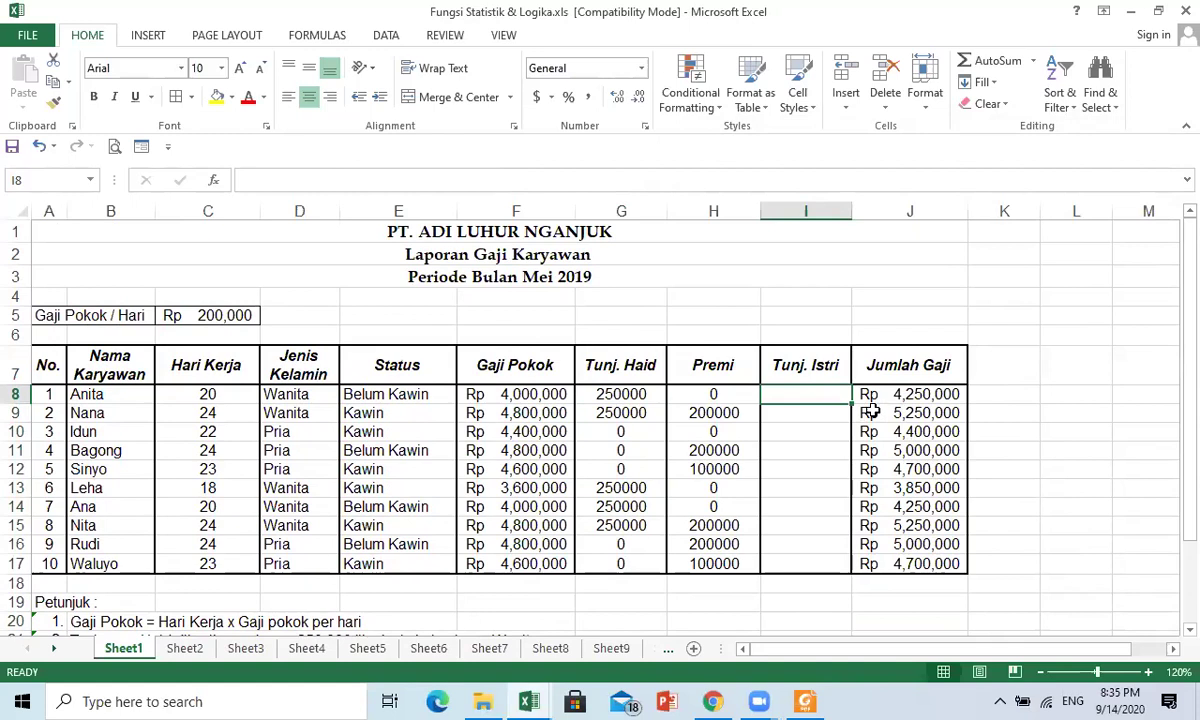
scroll(702, 458, down, 1)
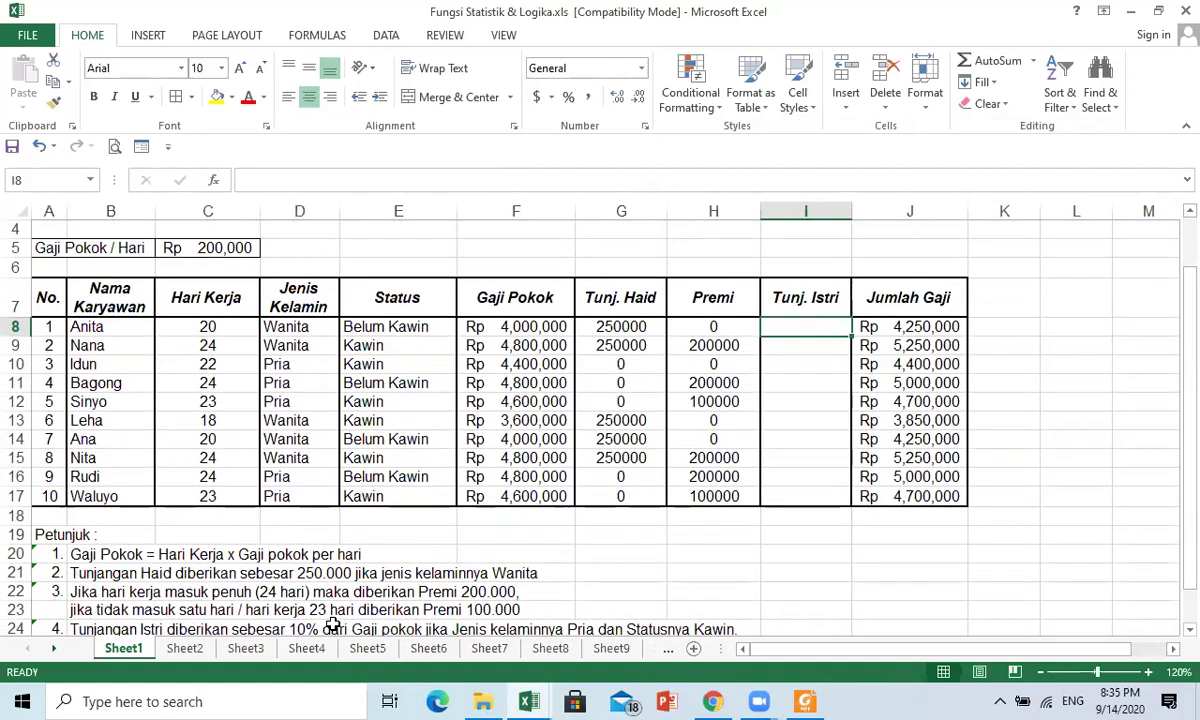
scroll(129, 608, down, 1)
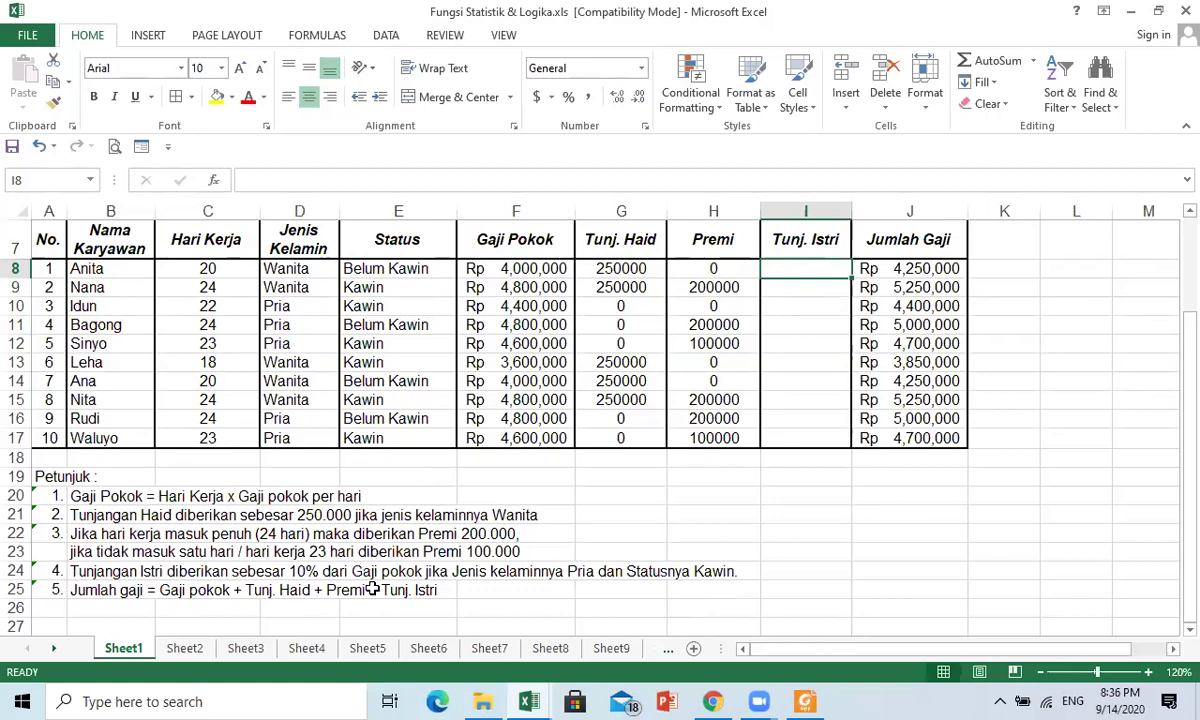
text(=)
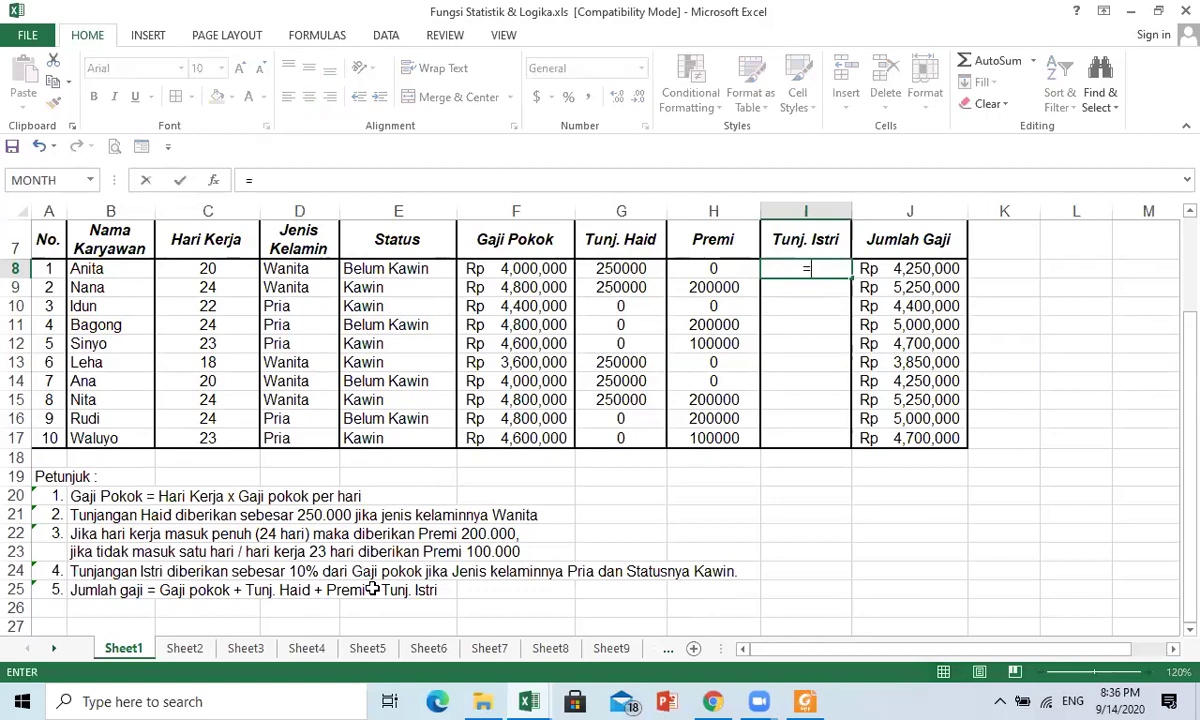
text(if(and()
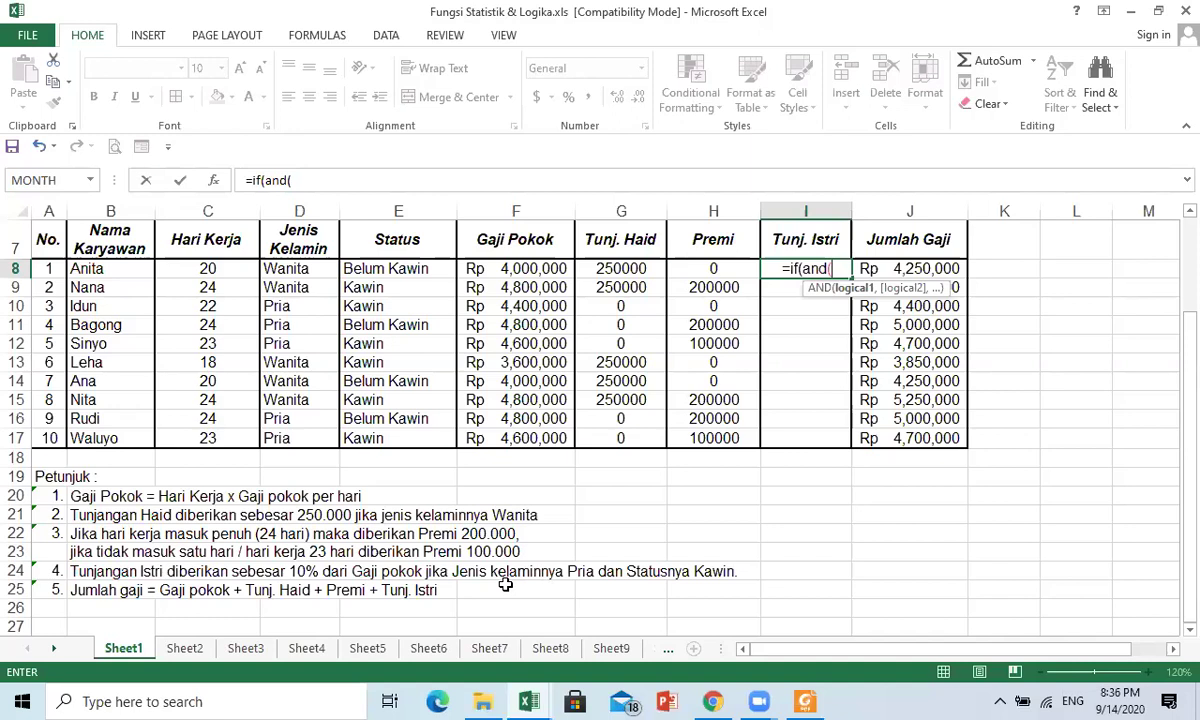
click(302, 269)
text(=")
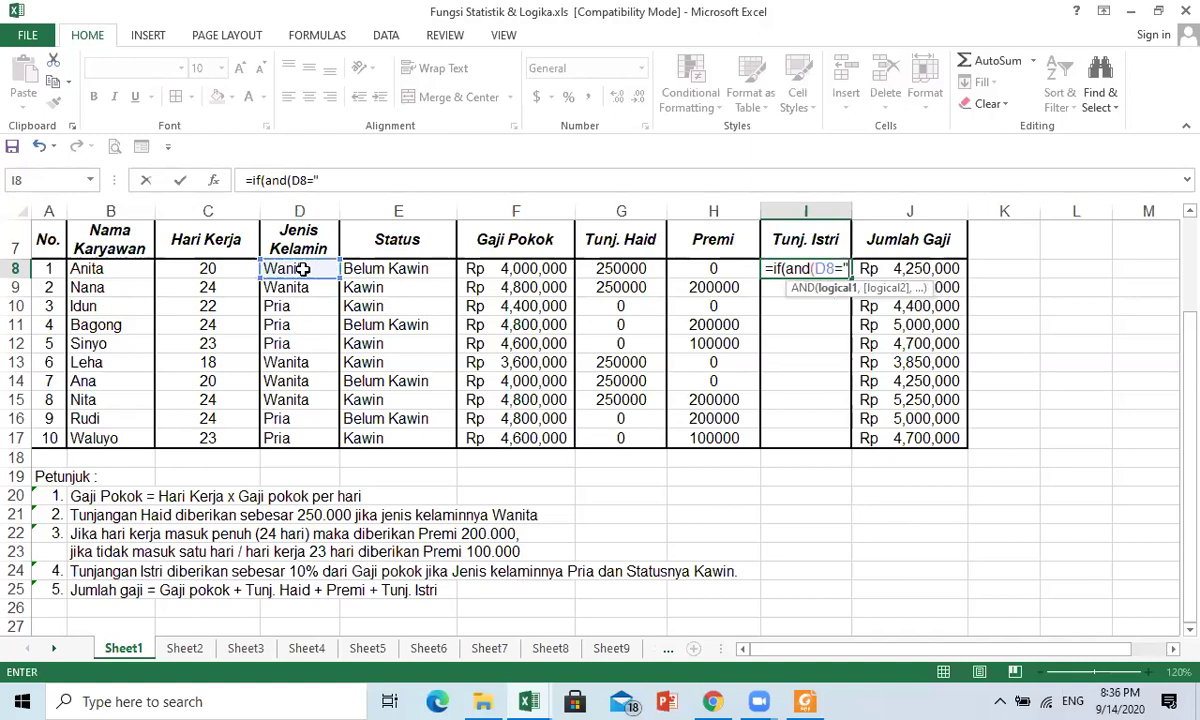
text(Pria")
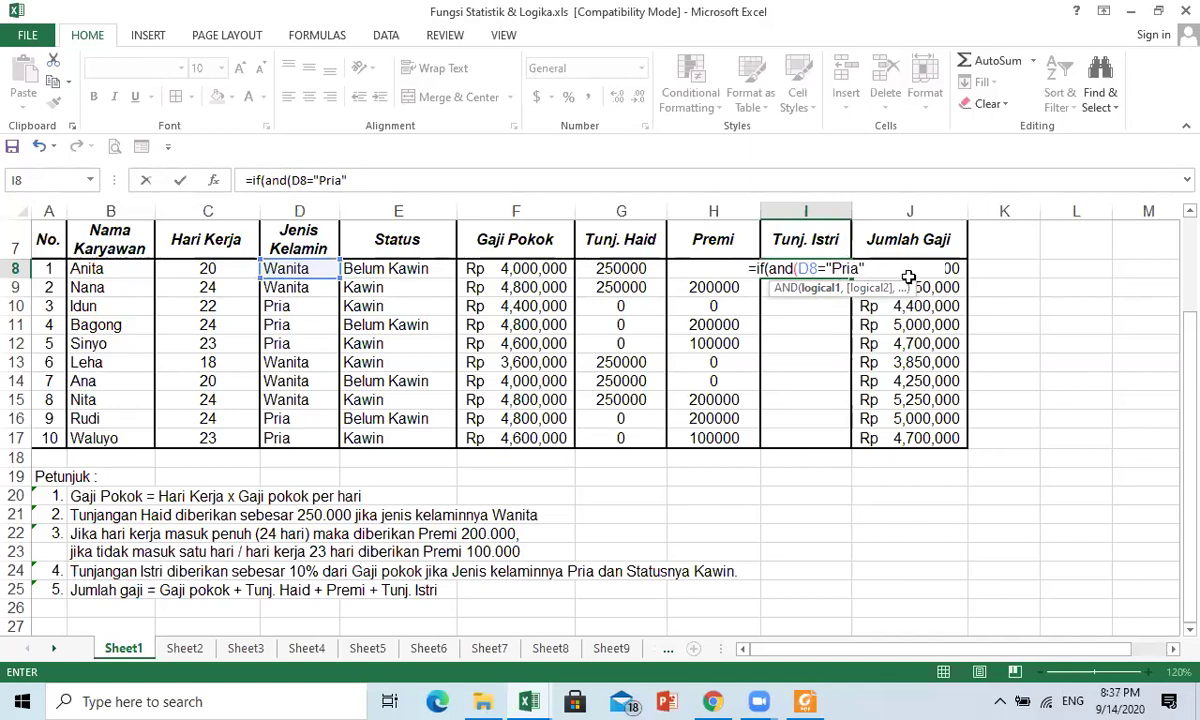
text(,)
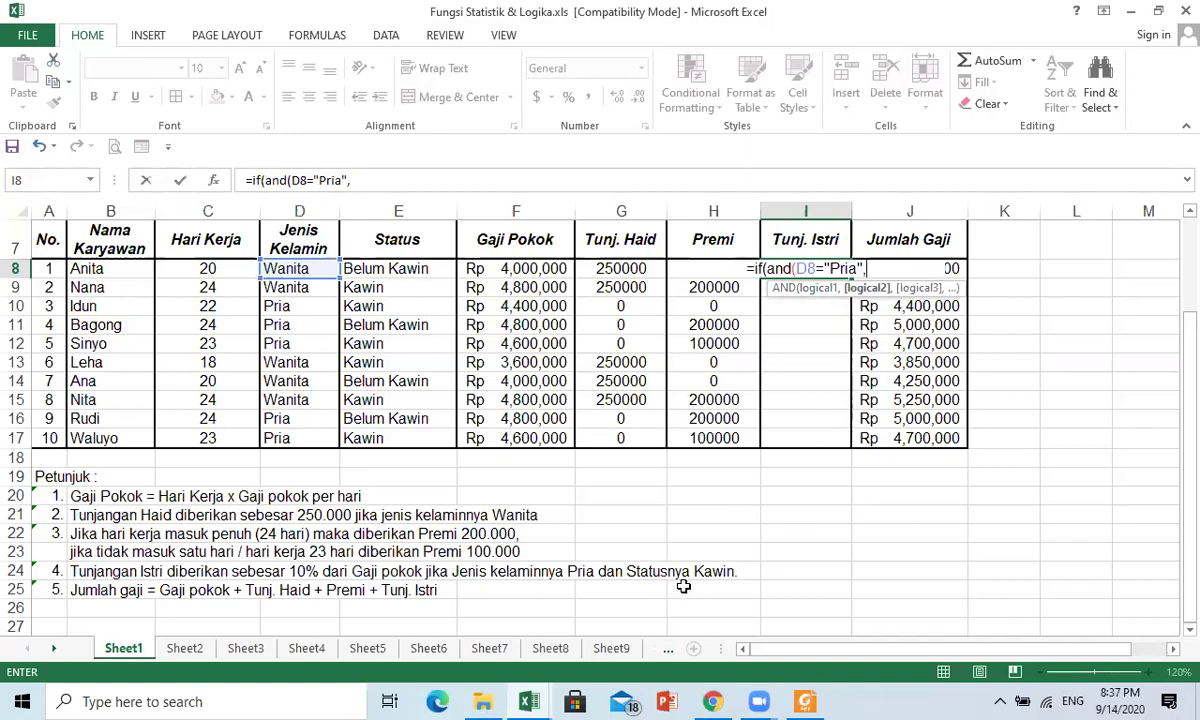
click(422, 268)
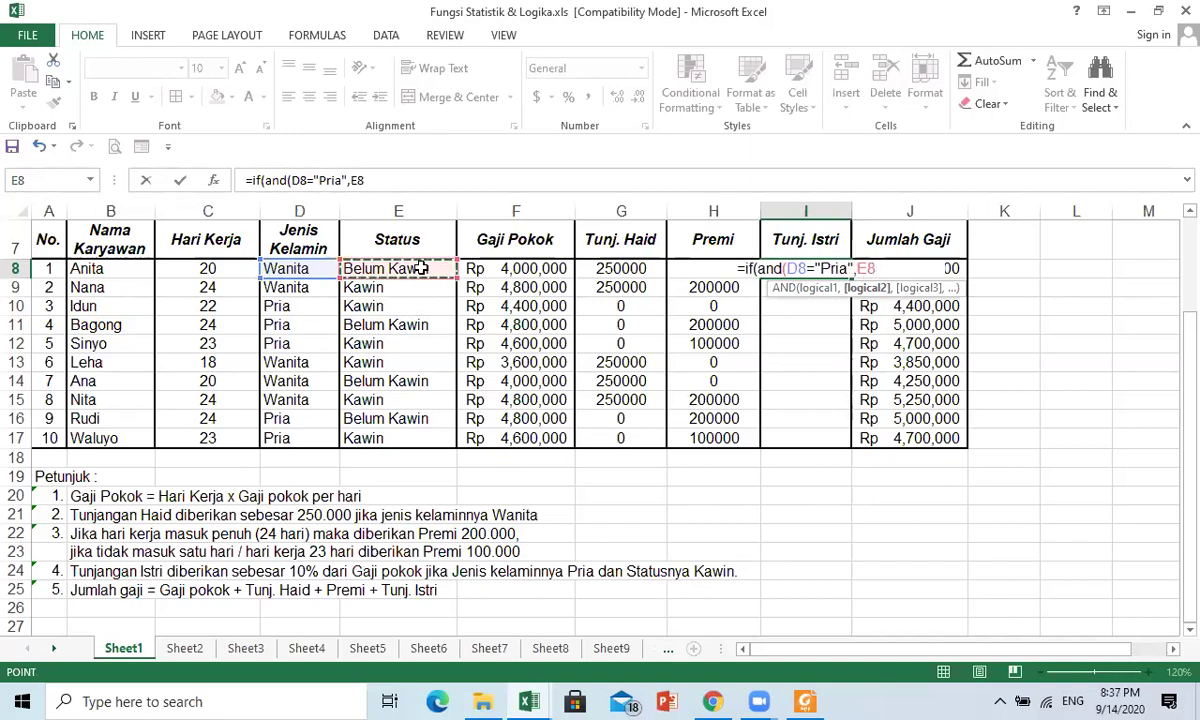
text(="Kawi)
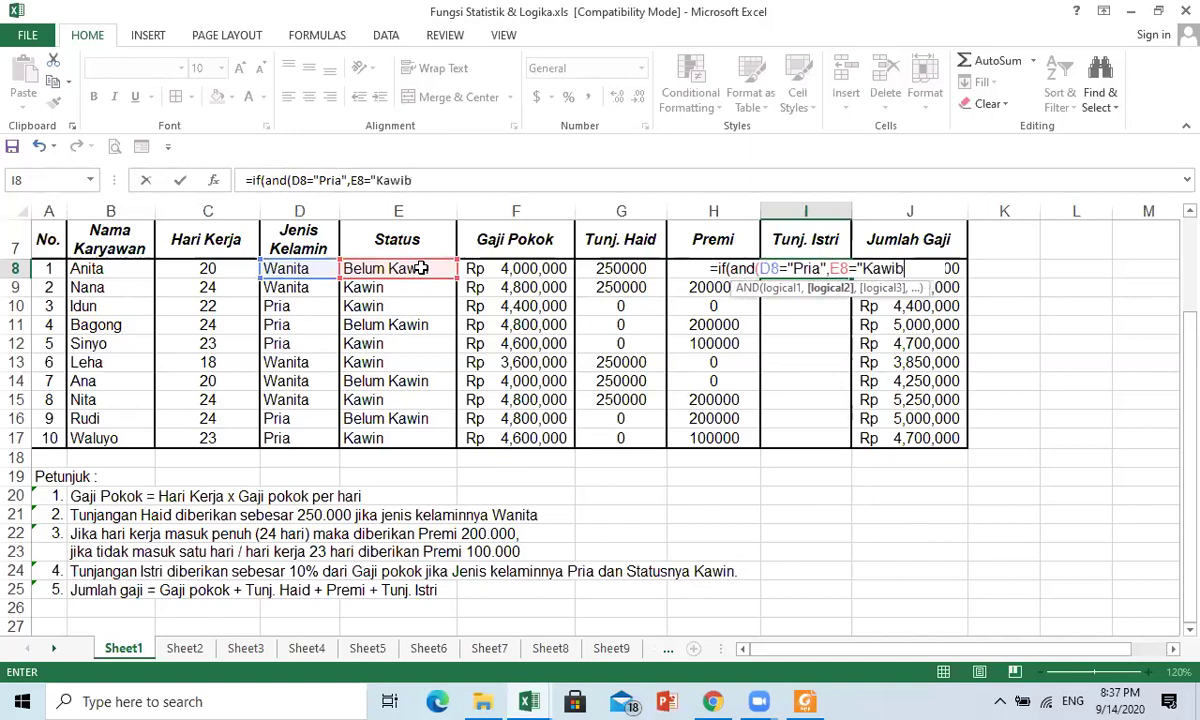
text(n")
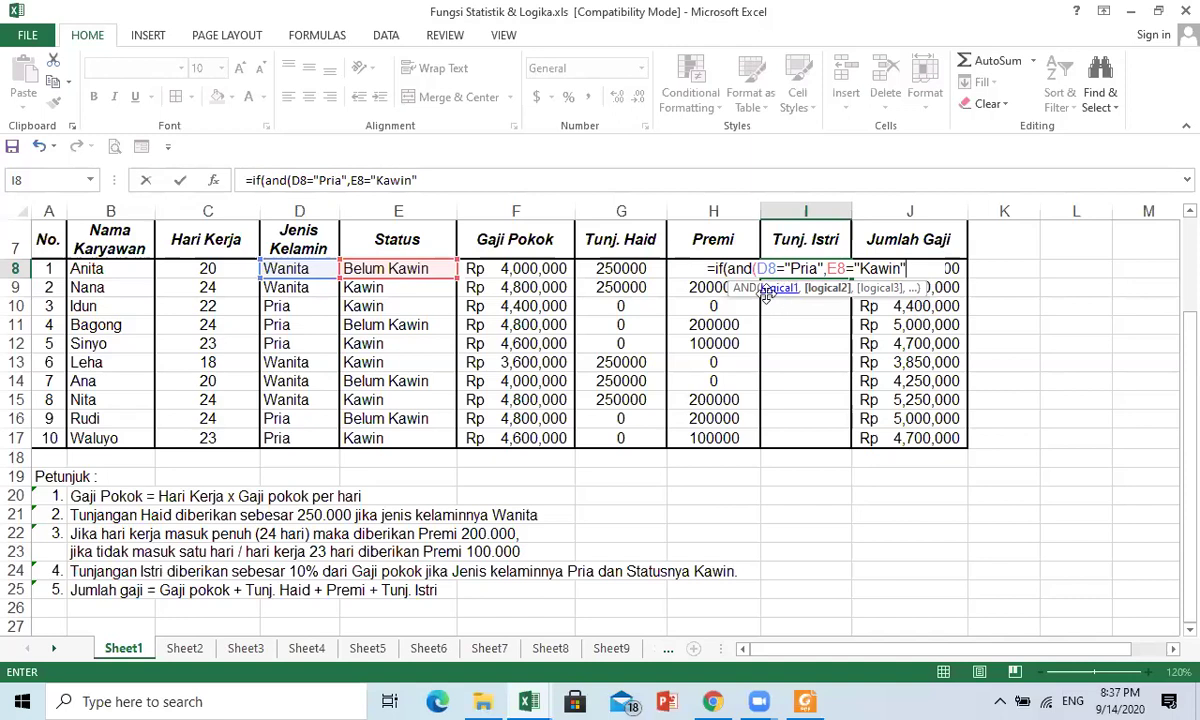
text())
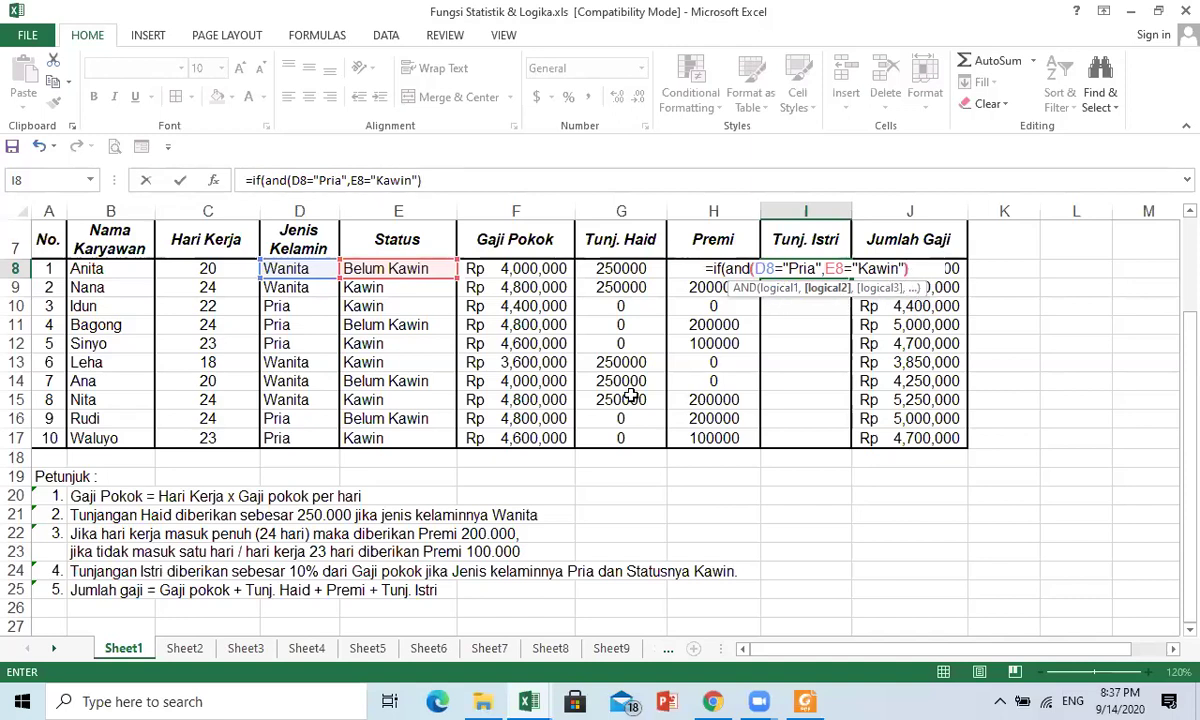
- Complete the I8 formula with 10%*F8 as the true value and 0 as the false value, and enter it
text(,)
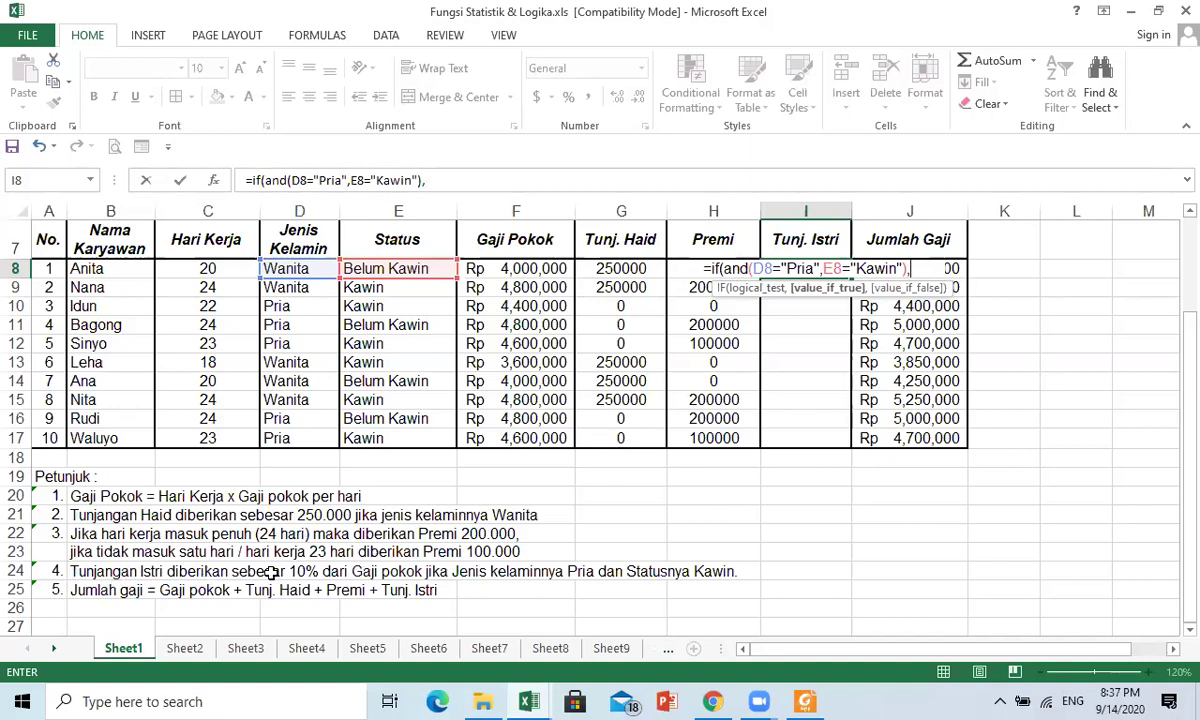
text(10)
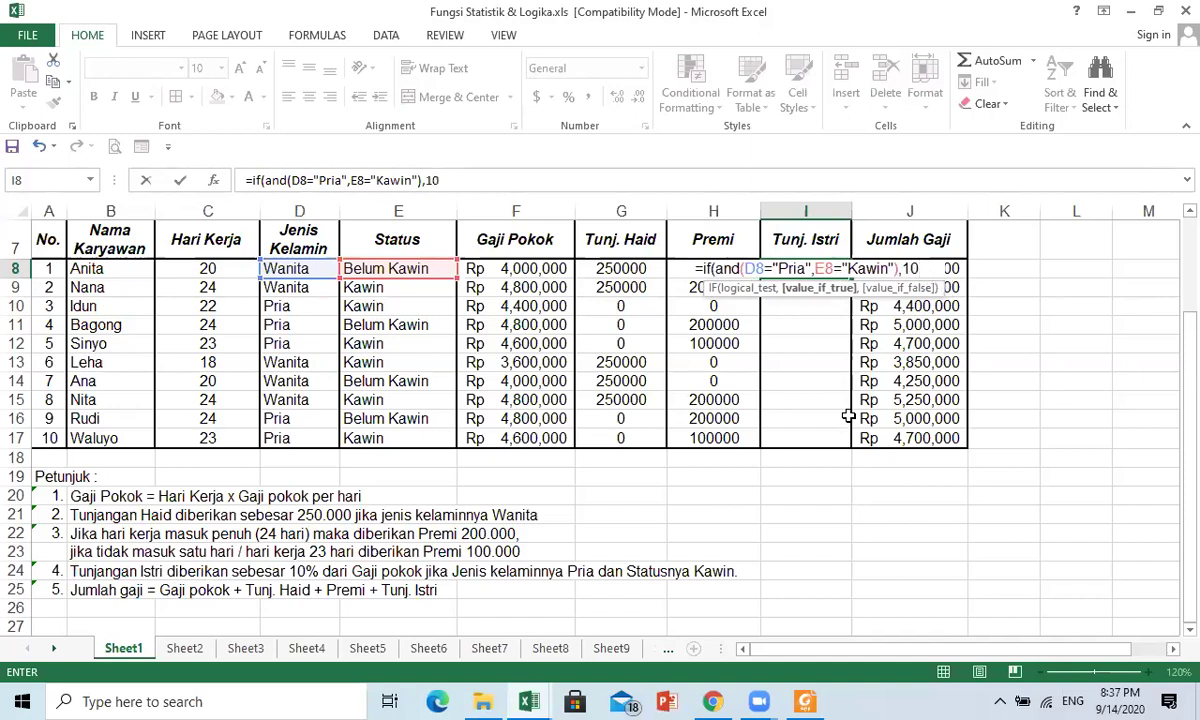
text(%)
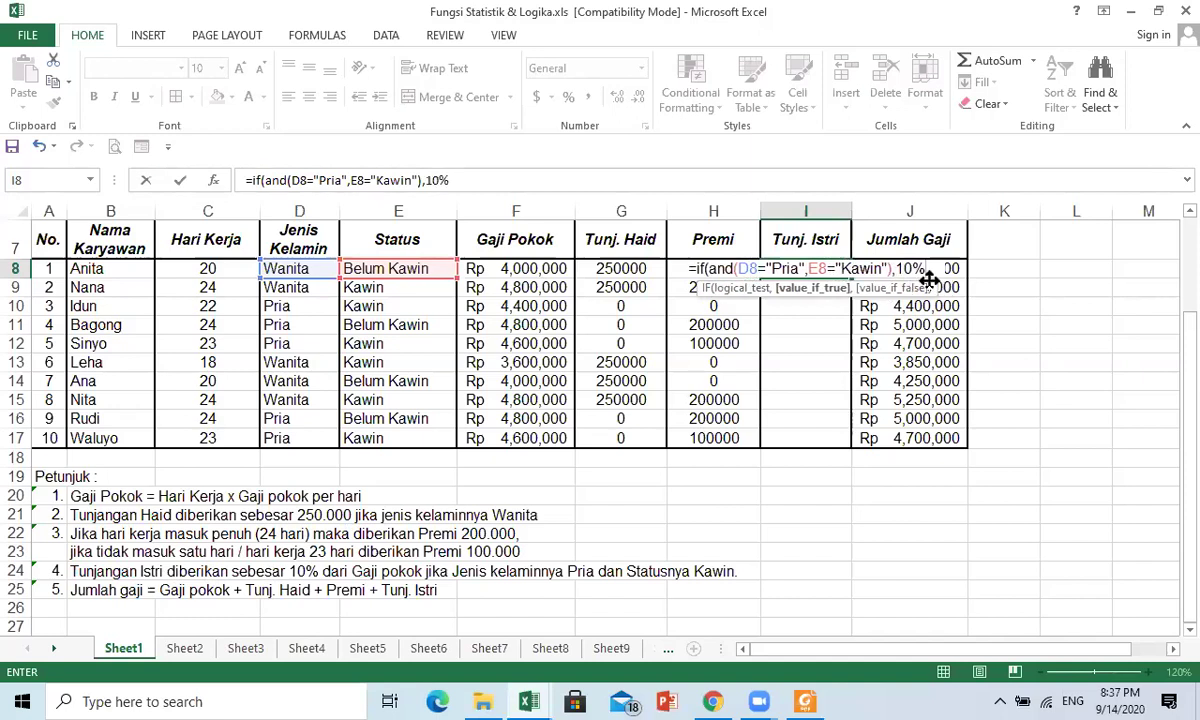
text(*)
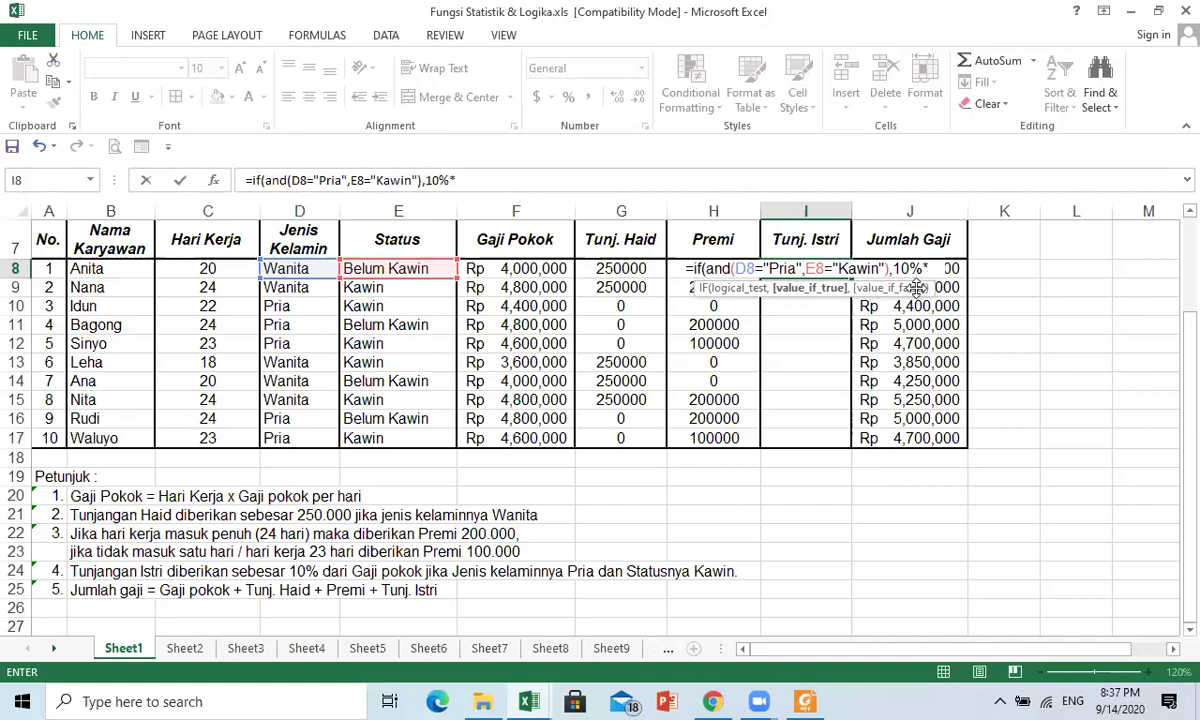
click(549, 272)
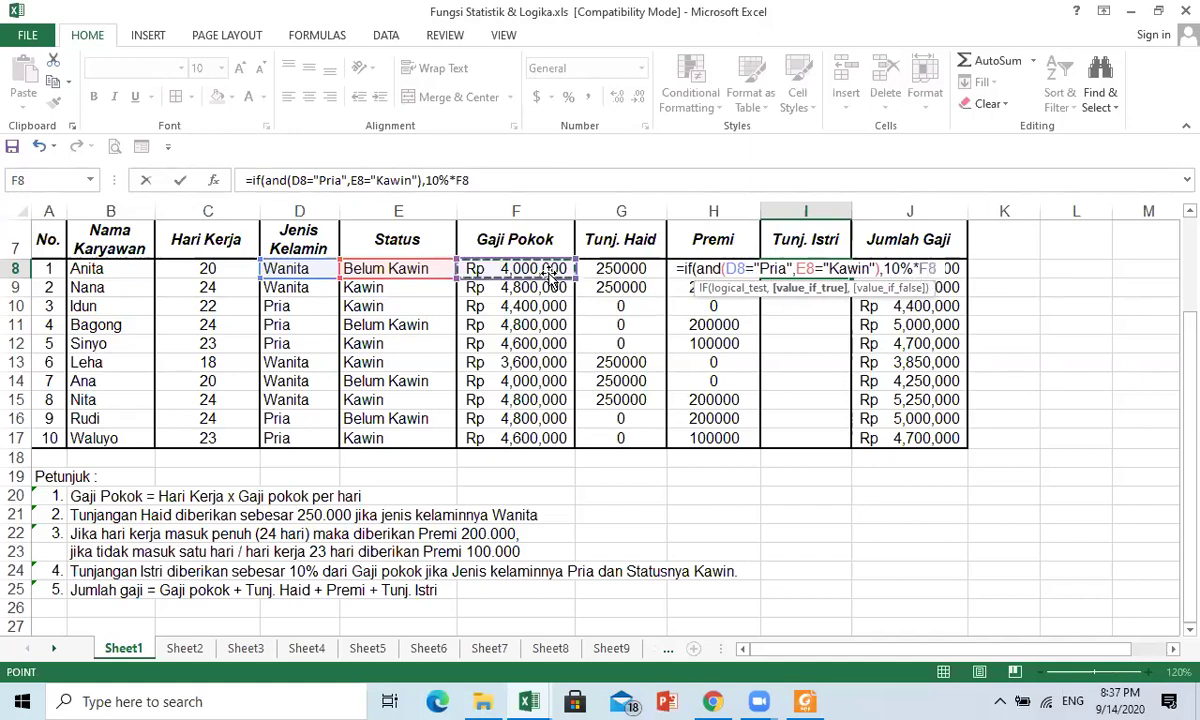
text(,0)
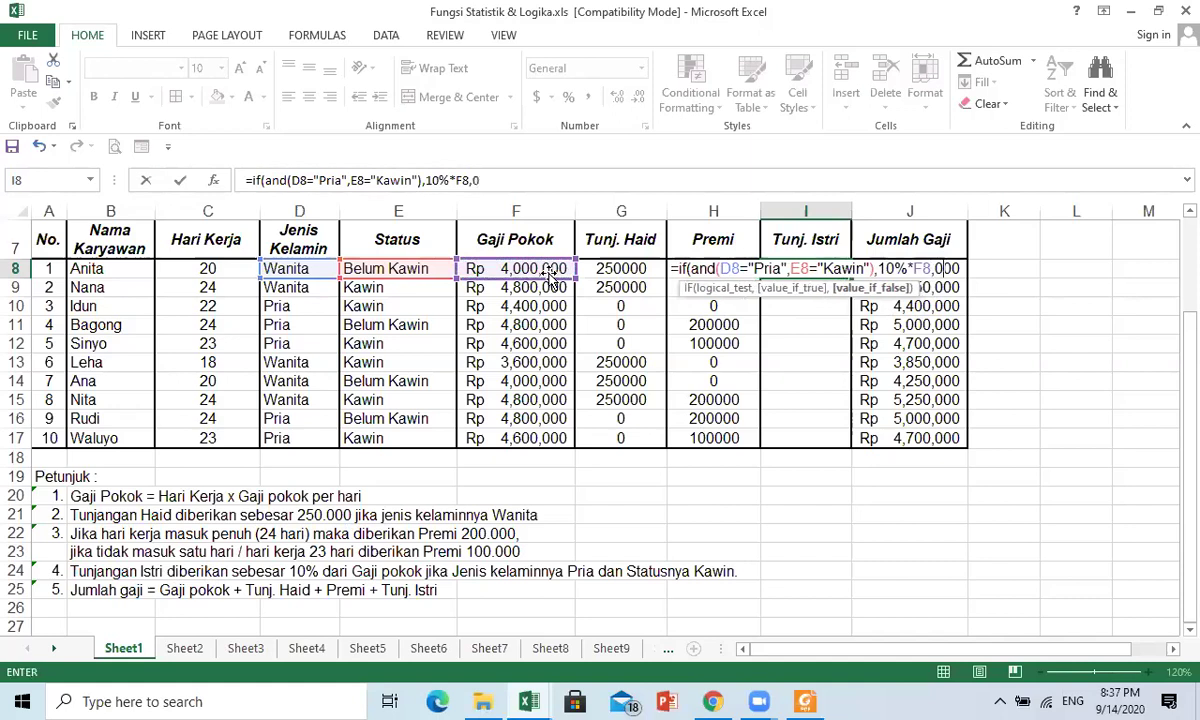
text())
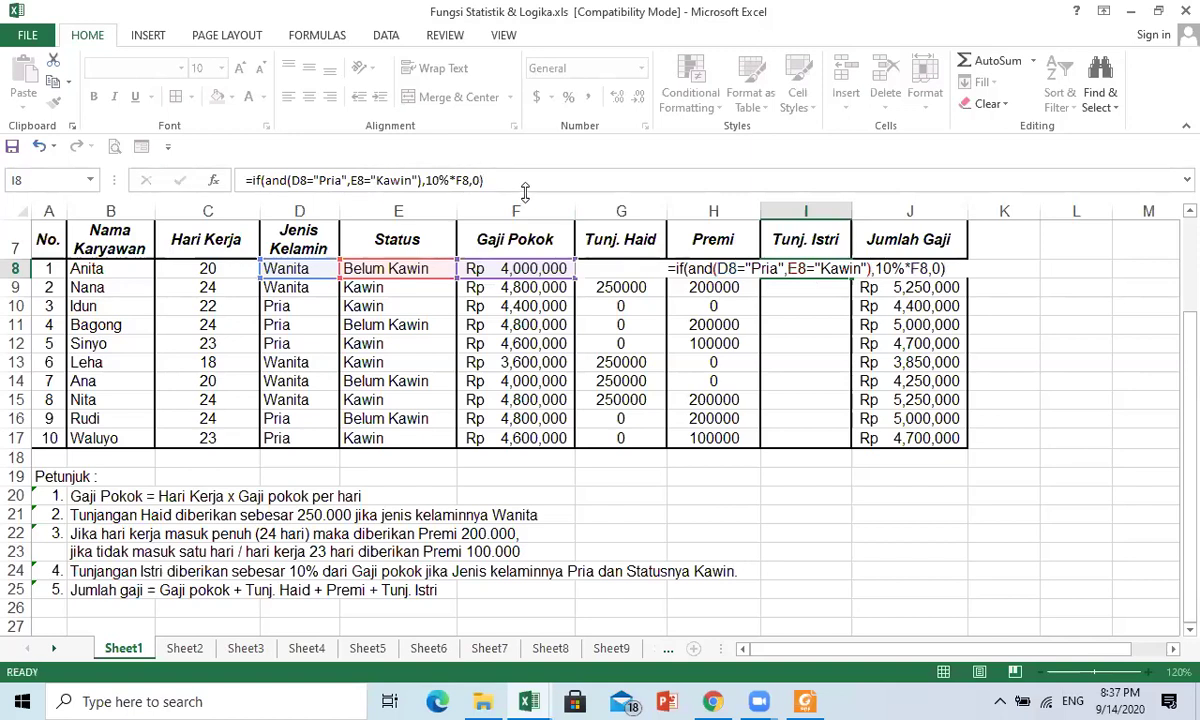
key(ctrl+Return)
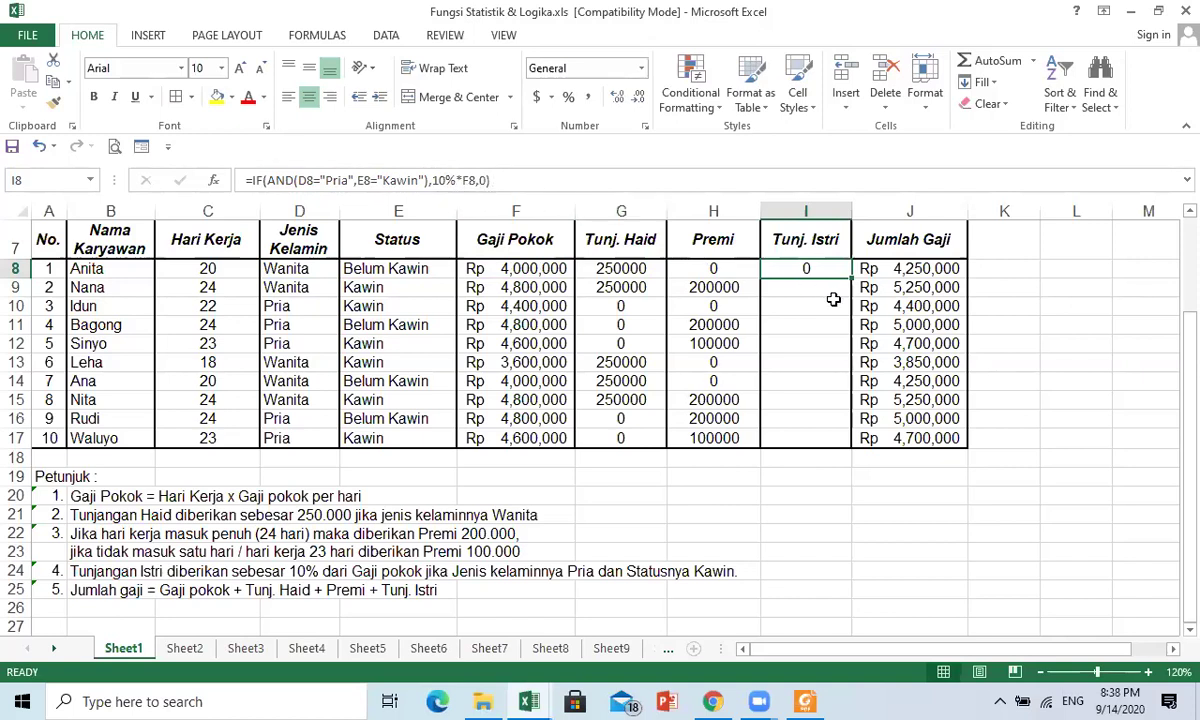
- Fill the Tunj. Istri formula from I8 down to I17
drag(847, 281, 826, 441)
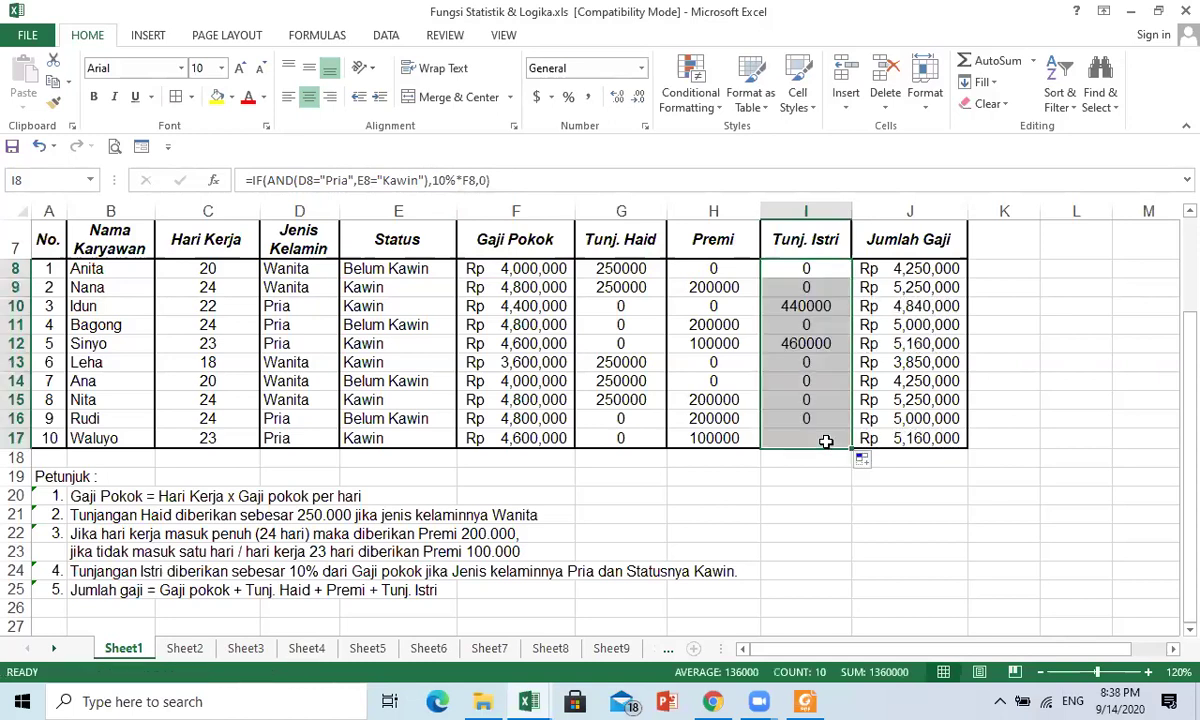
click(813, 507)
click(815, 438)
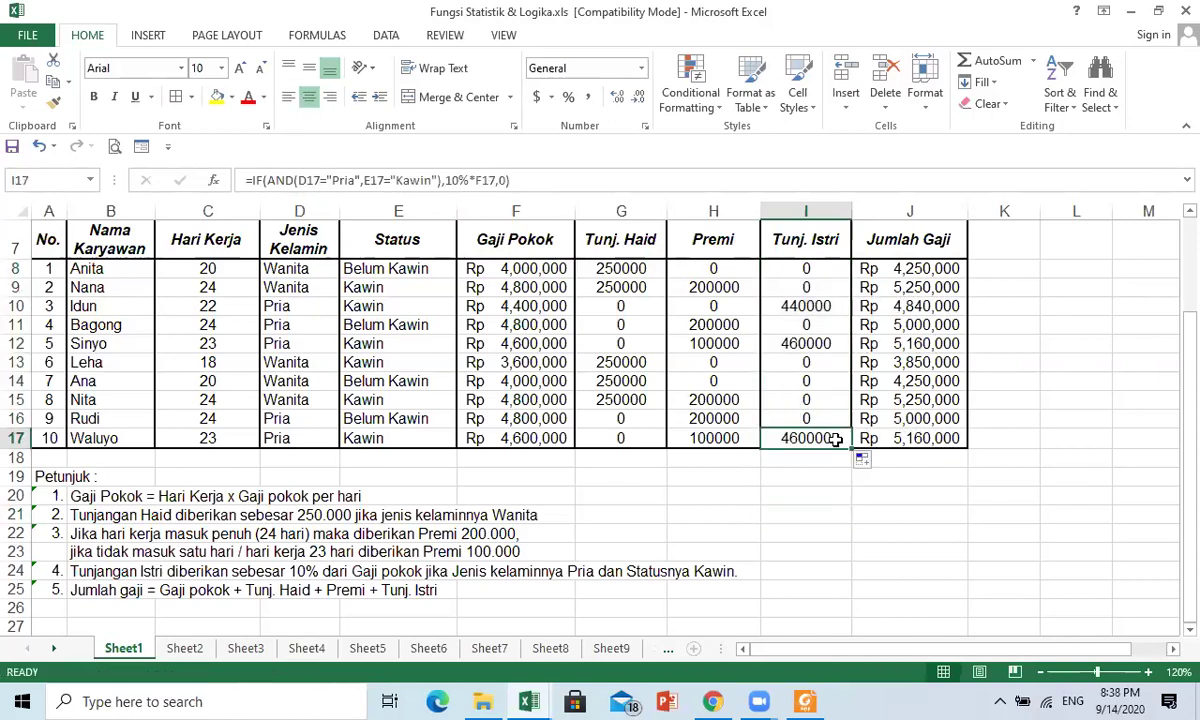
click(763, 656)
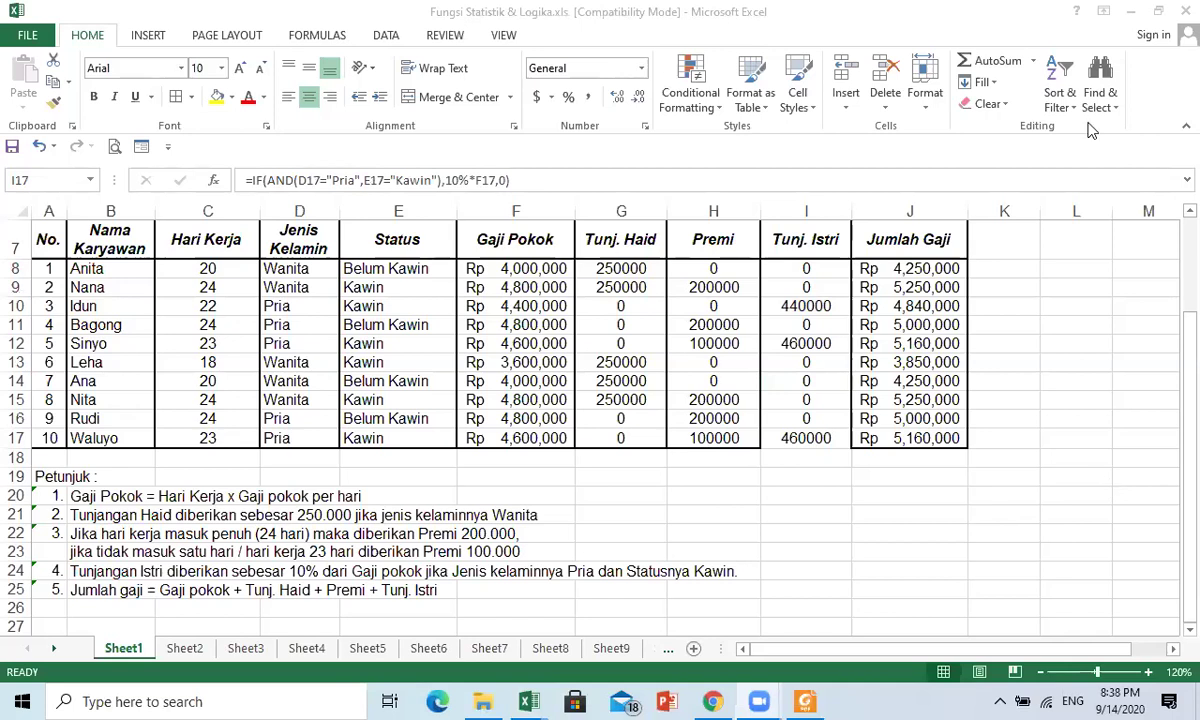
click(828, 266)
click(828, 266)
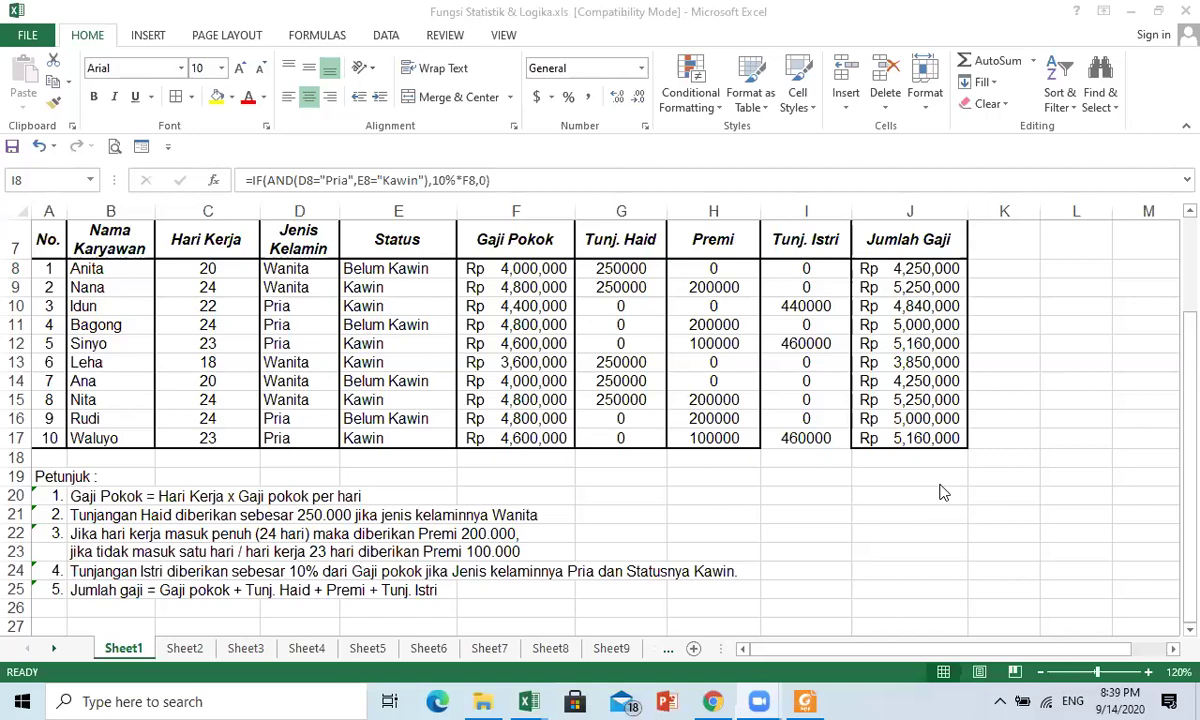
click(799, 460)
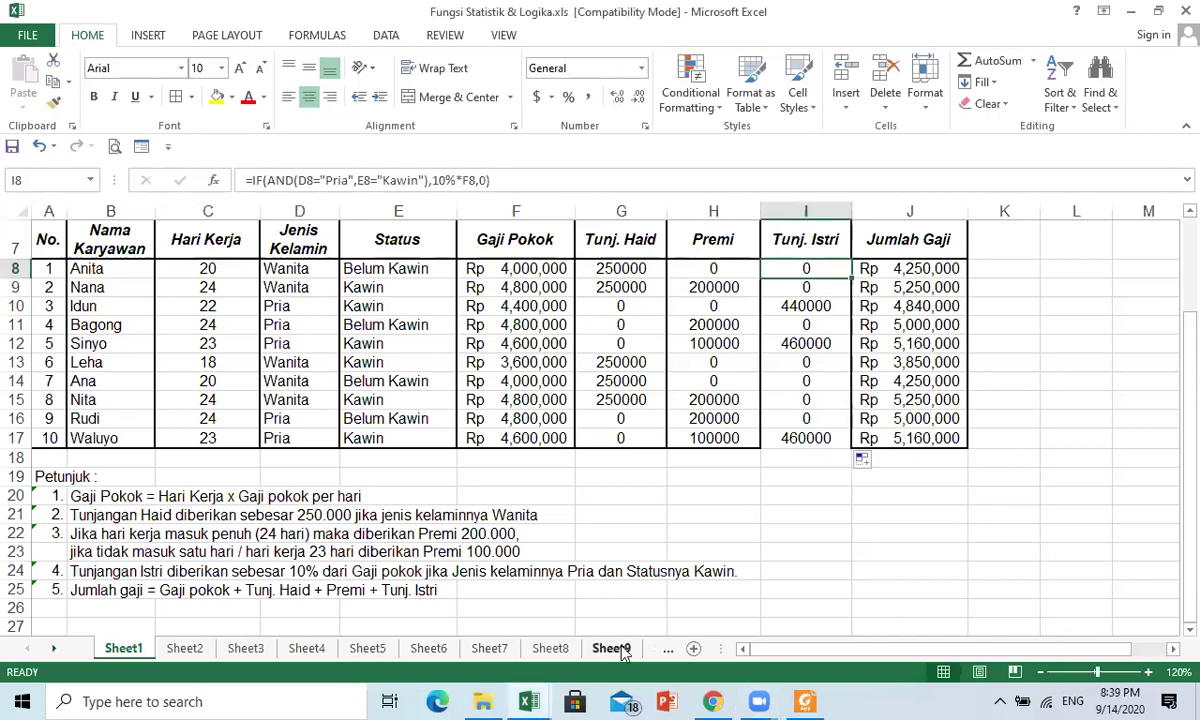
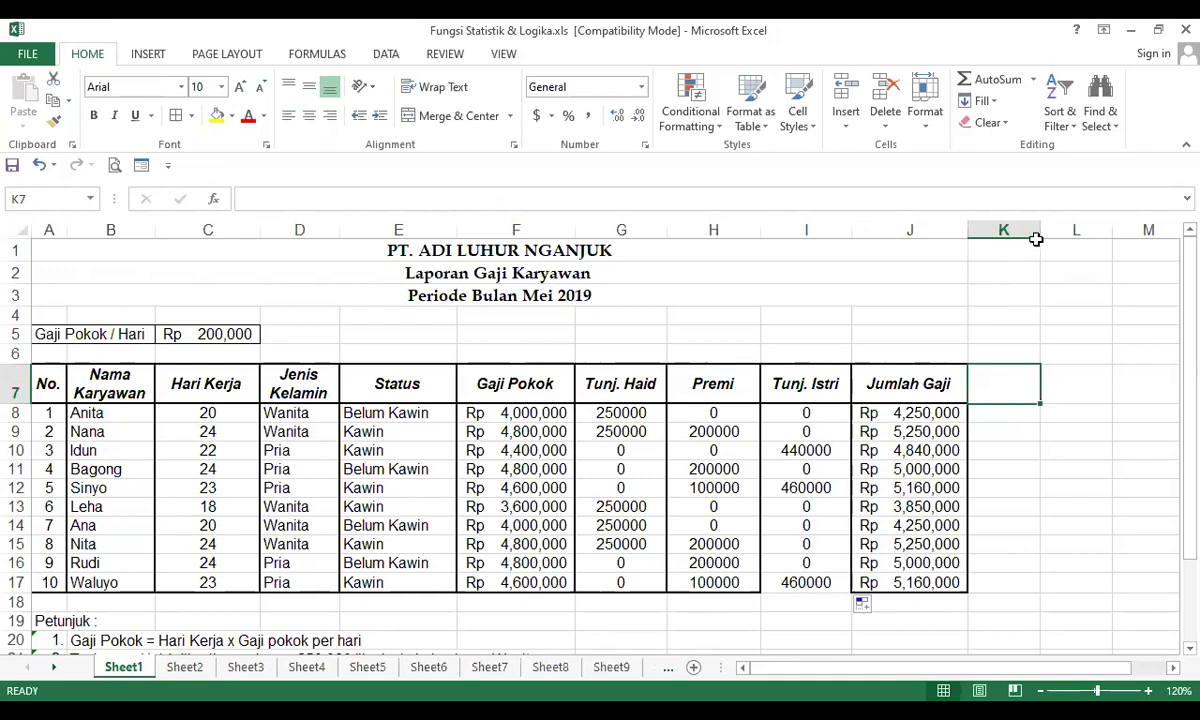
- Widen column K beside the Jumlah Gaji column and switch to Sheet2
drag(1038, 233, 1099, 231)
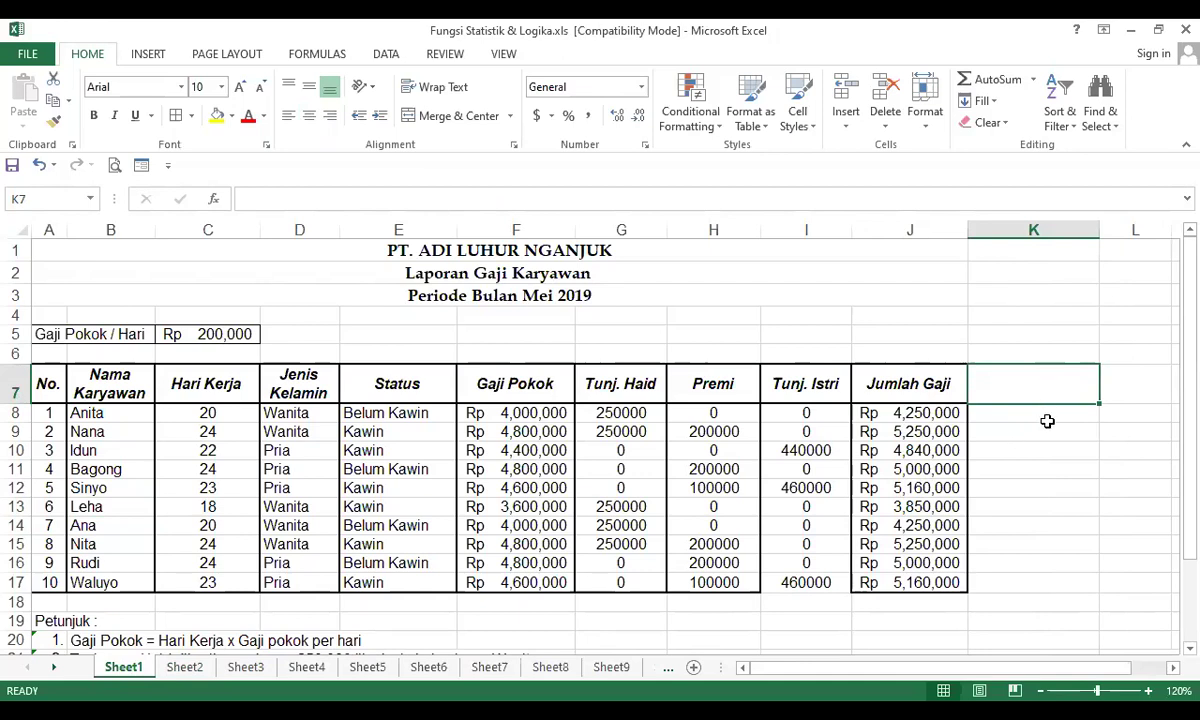
click(1047, 418)
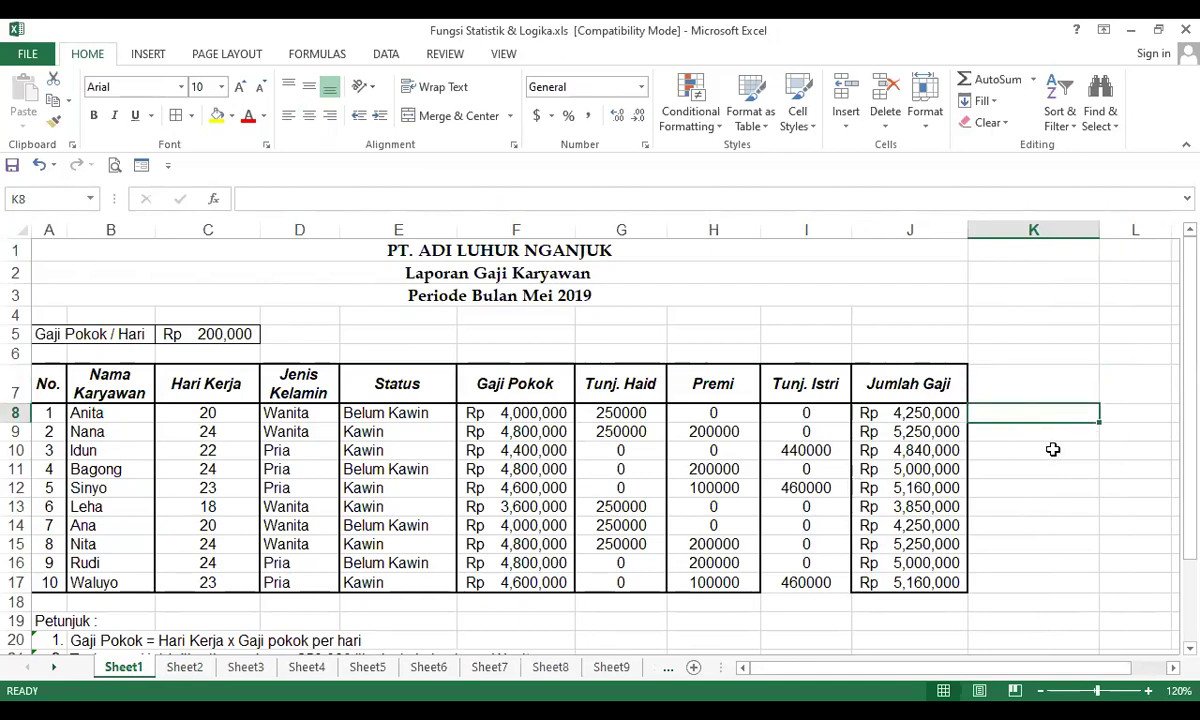
scroll(534, 530, down, 1)
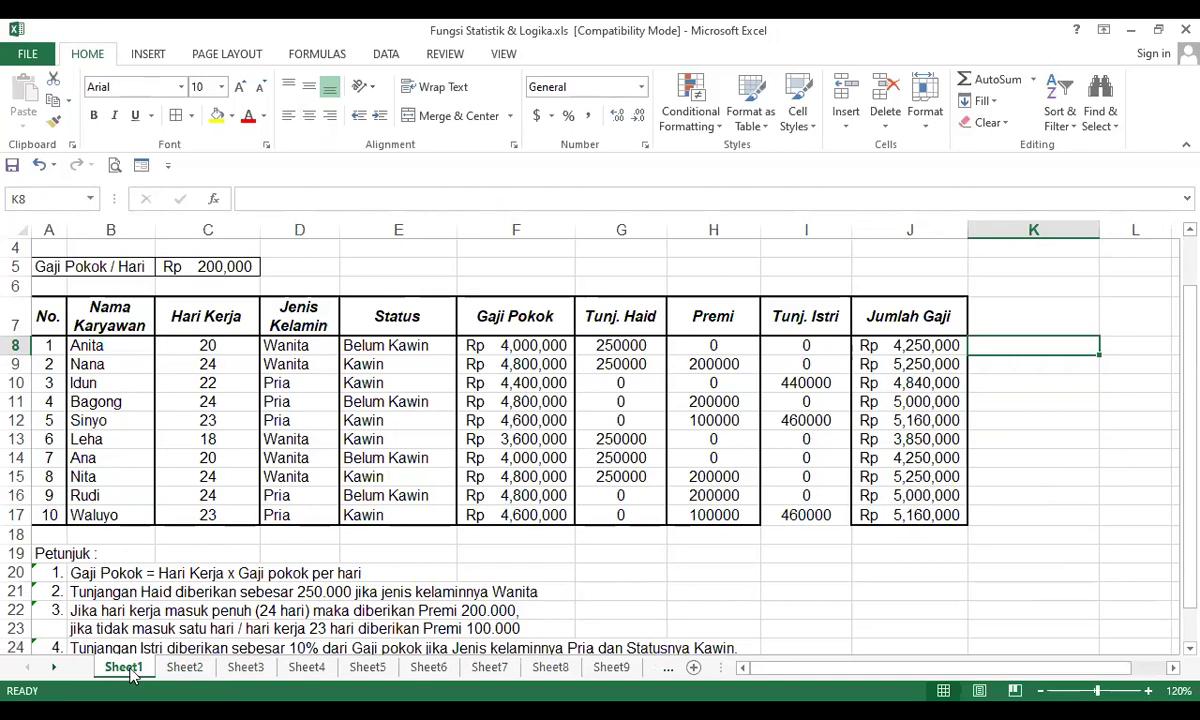
click(184, 667)
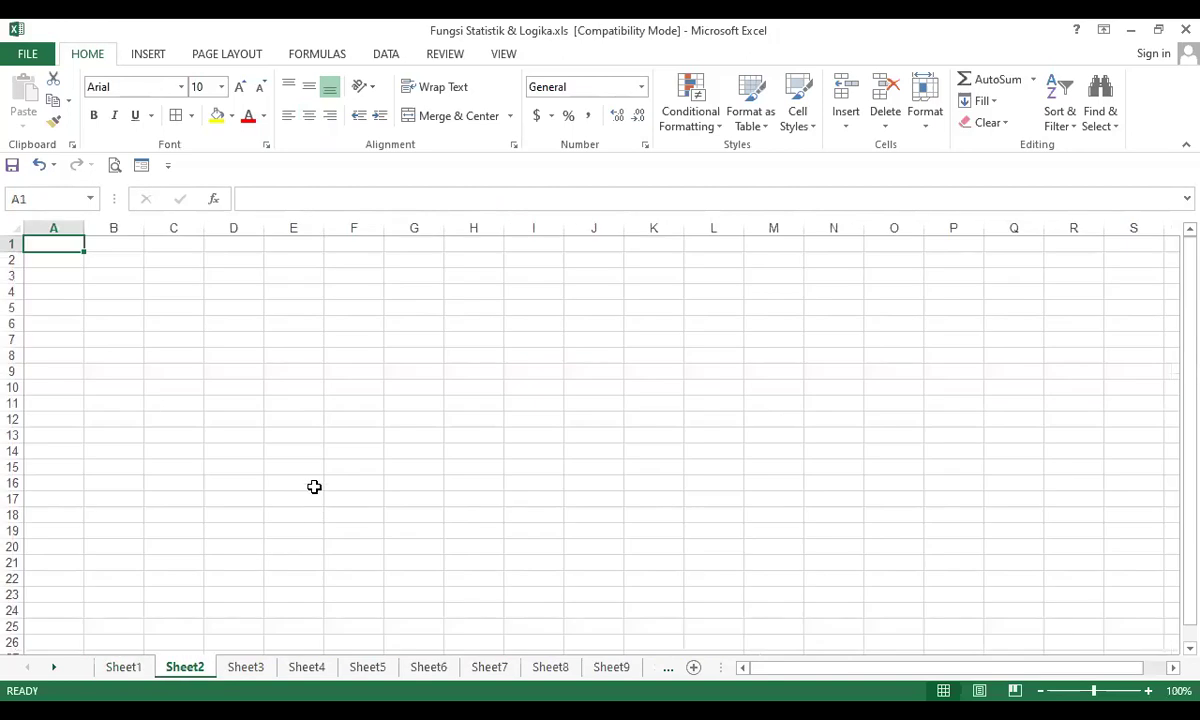
click(162, 295)
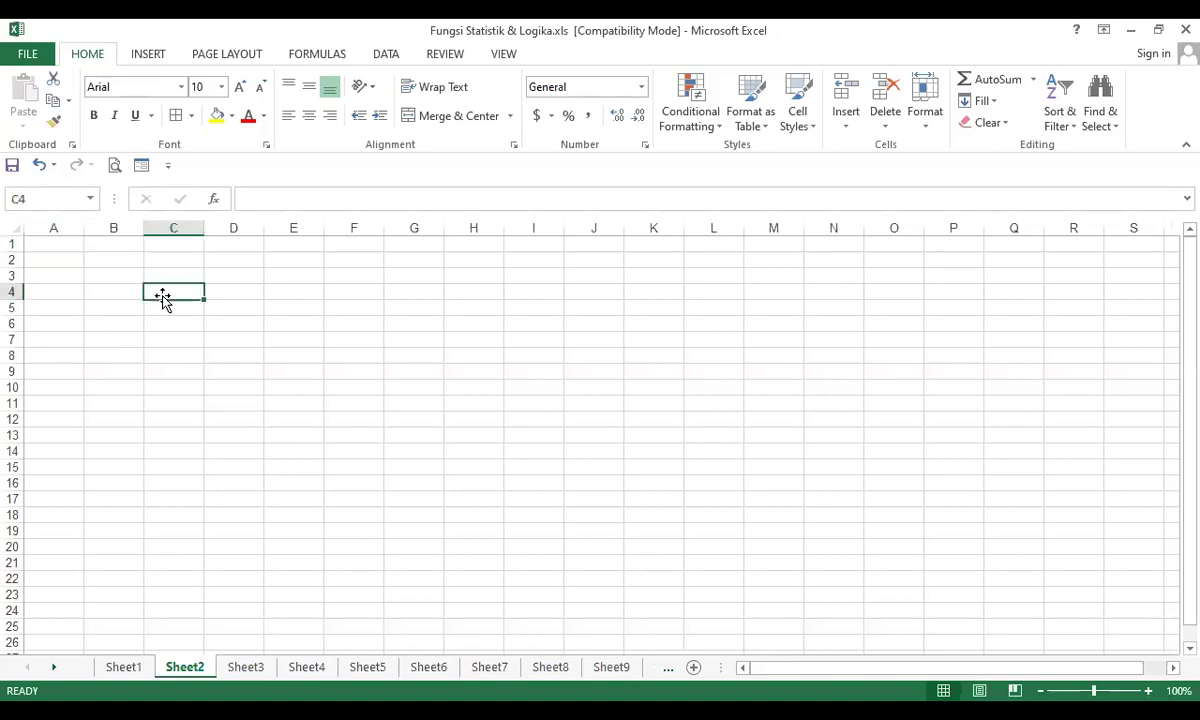
text(stat)
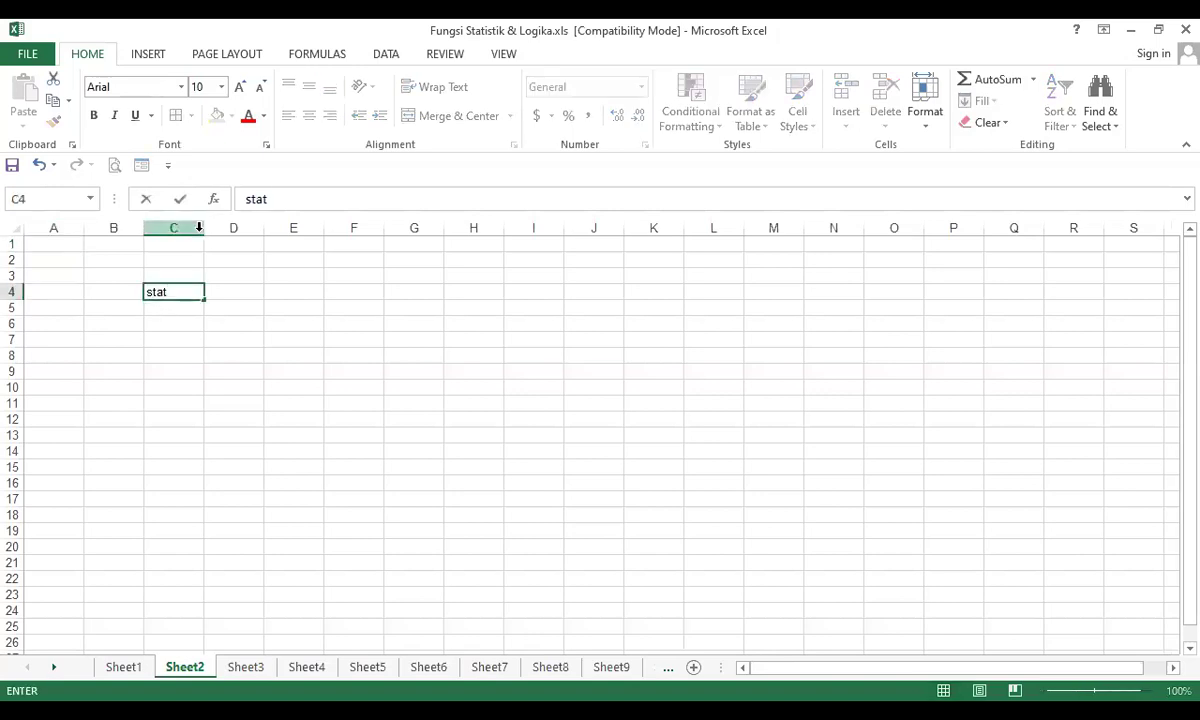
key(BackSpace)
key(BackSpace)
key(BackSpace)
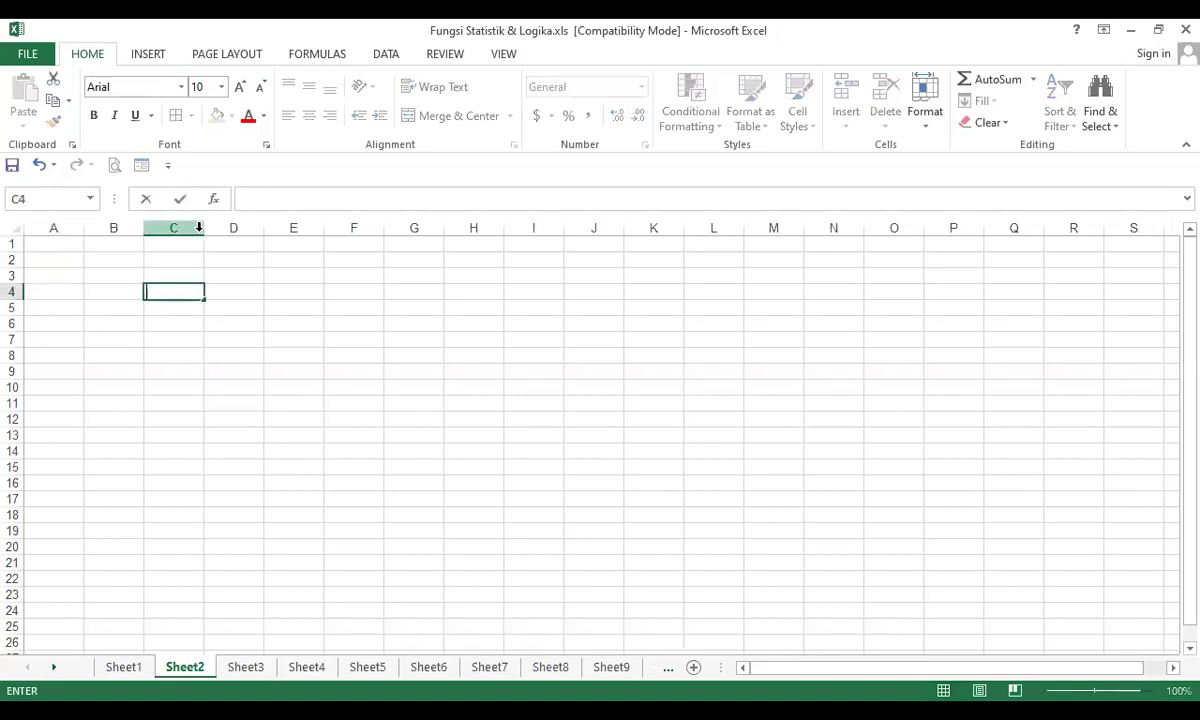
- Enter the header GOL in cell A1 of Sheet2
click(72, 245)
text(GOL)
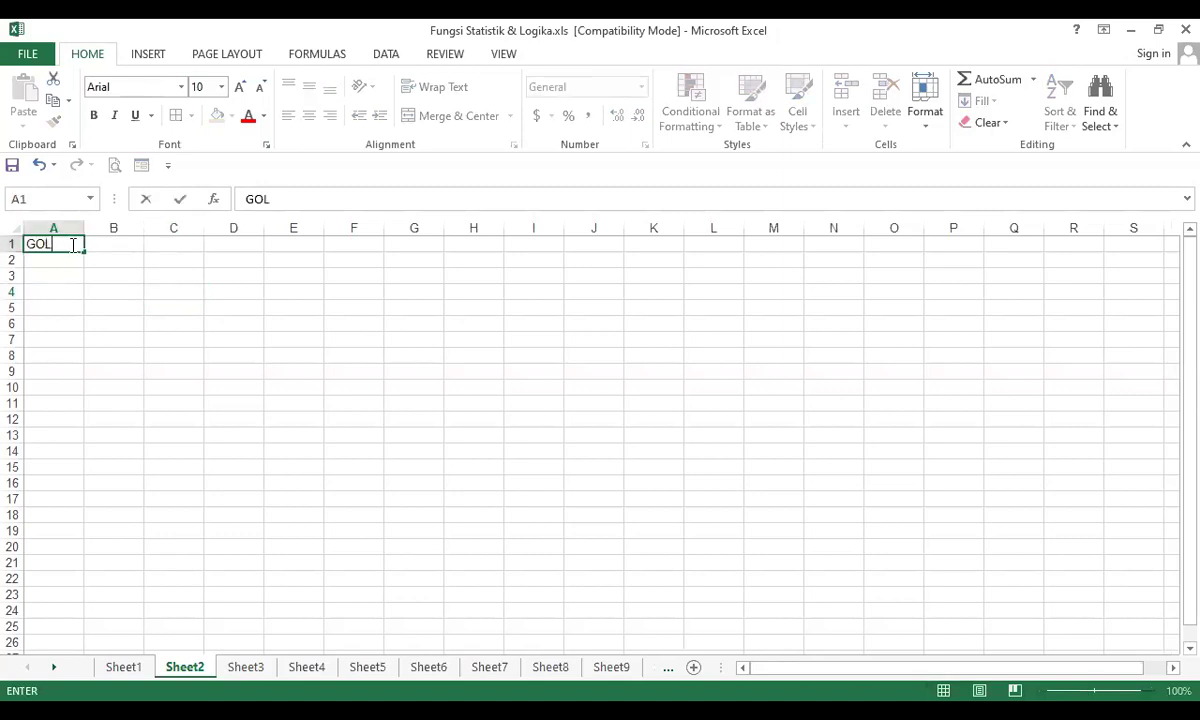
key(Tab)
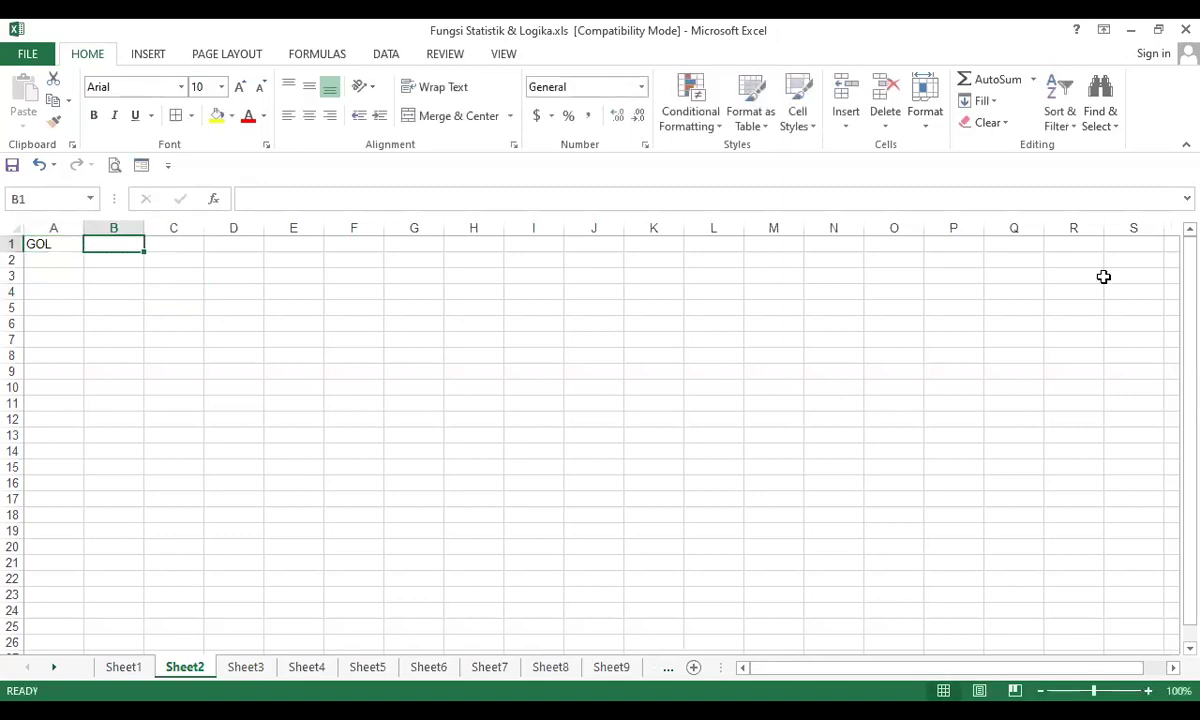
- Enter the headers GAJI POKOK in B1 and PREMI in C1, and widen columns B and C
text(GAJI POKOK)
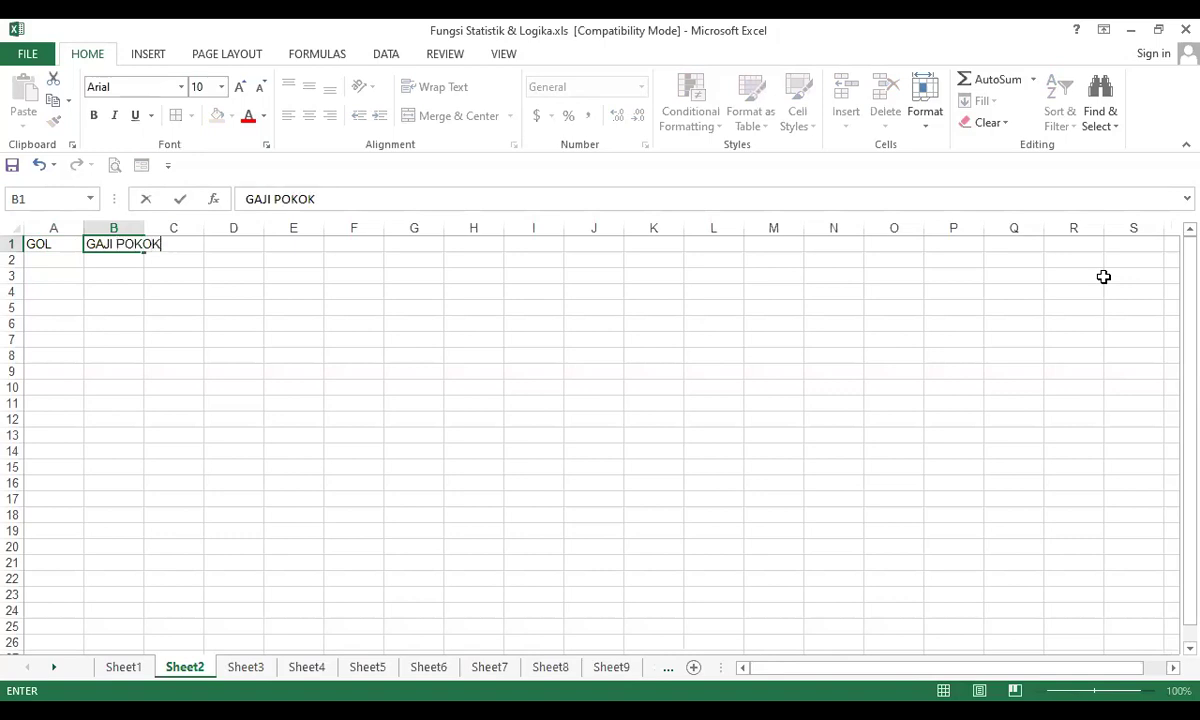
key(Tab)
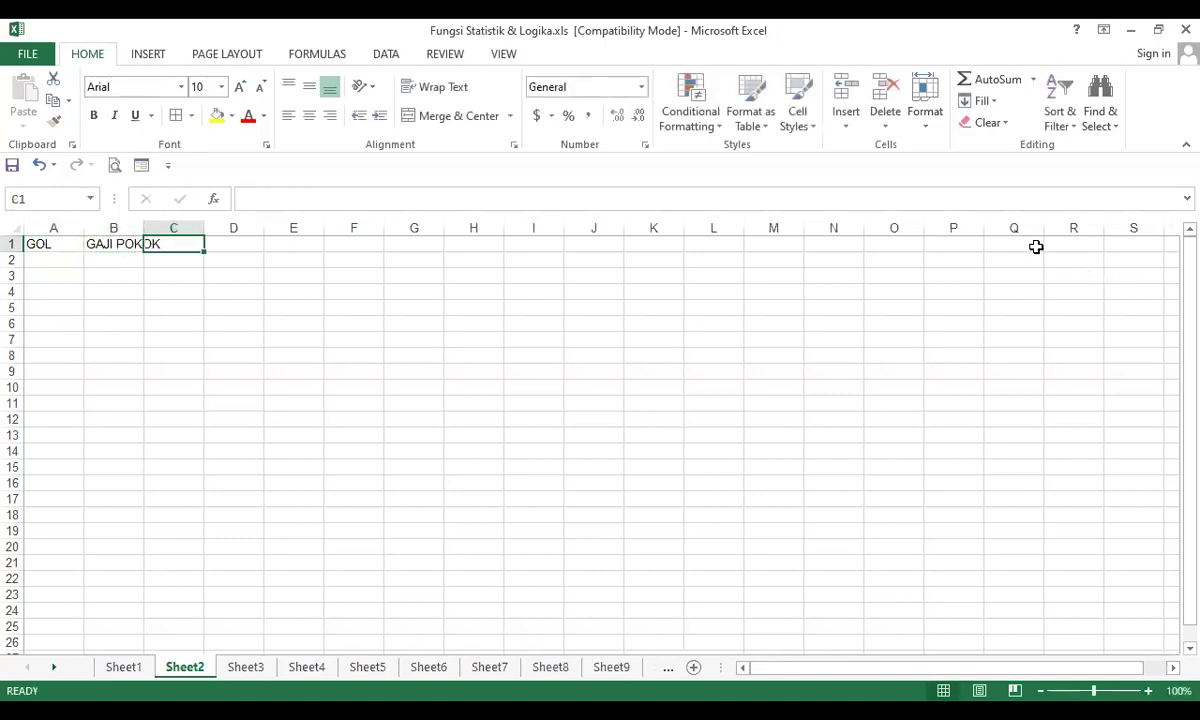
drag(142, 220, 243, 222)
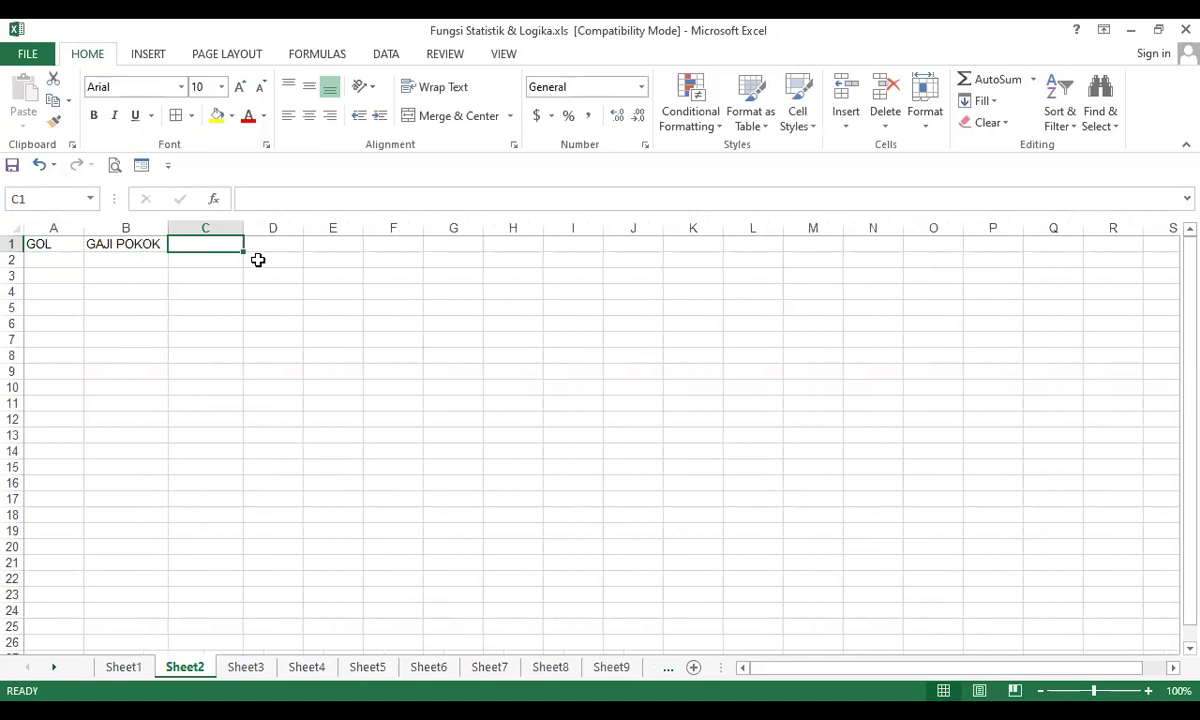
text(PREMI)
key(Return)
- Enter the values 1, 2 and 3 under GOL in cells A2 to A4
text(1)
key(Return)
text(2)
key(Return)
text(3)
key(Up)
- Enter 10000000, 2000000 and 3000000 under GAJI POKOK in cells B2 to B4
key(Up)
key(Right)
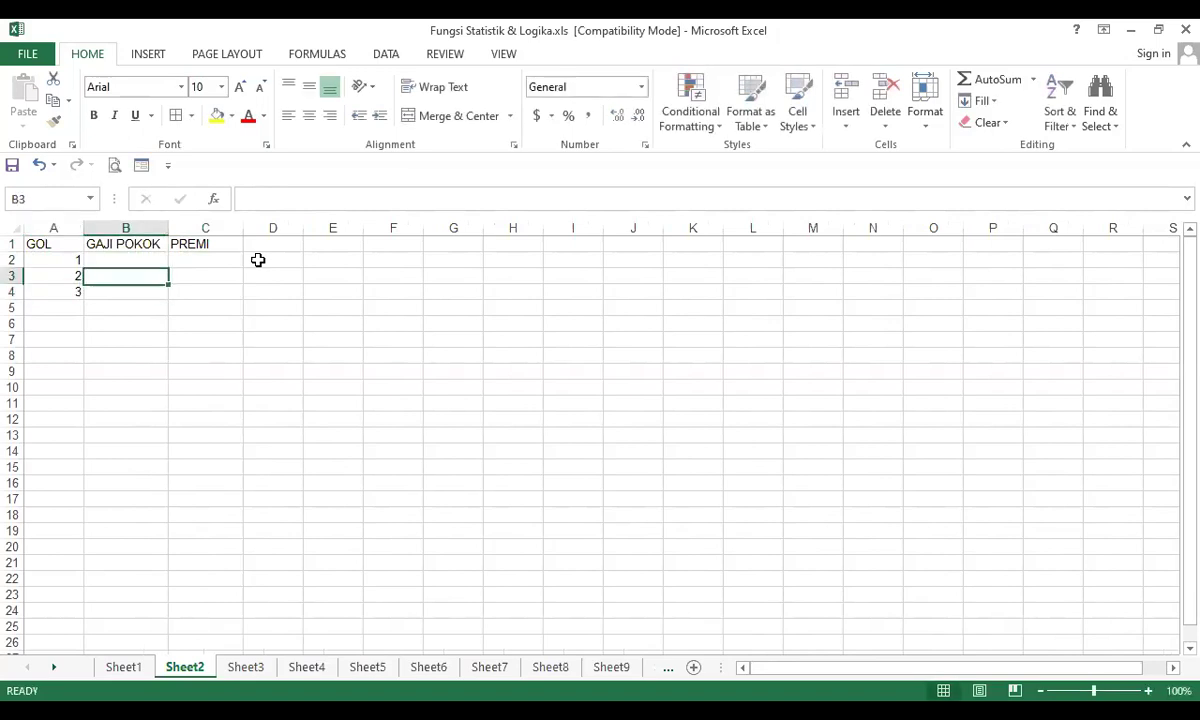
text(100)
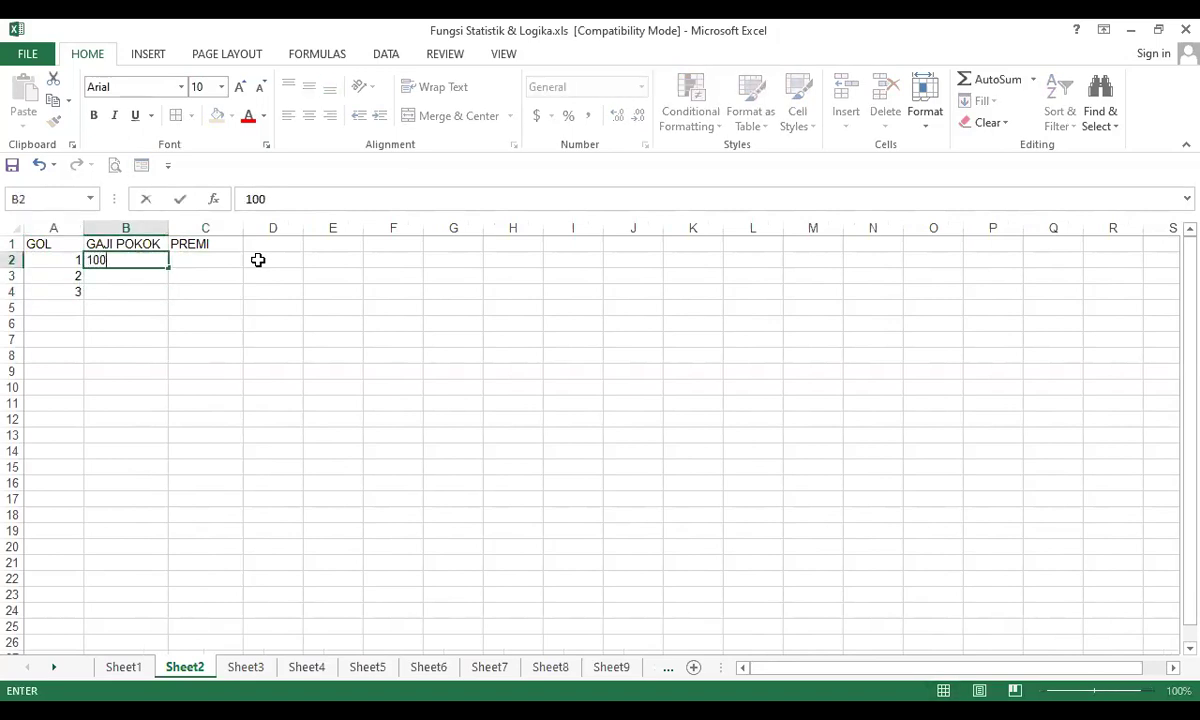
text(00000)
key(Return)
text(2000)
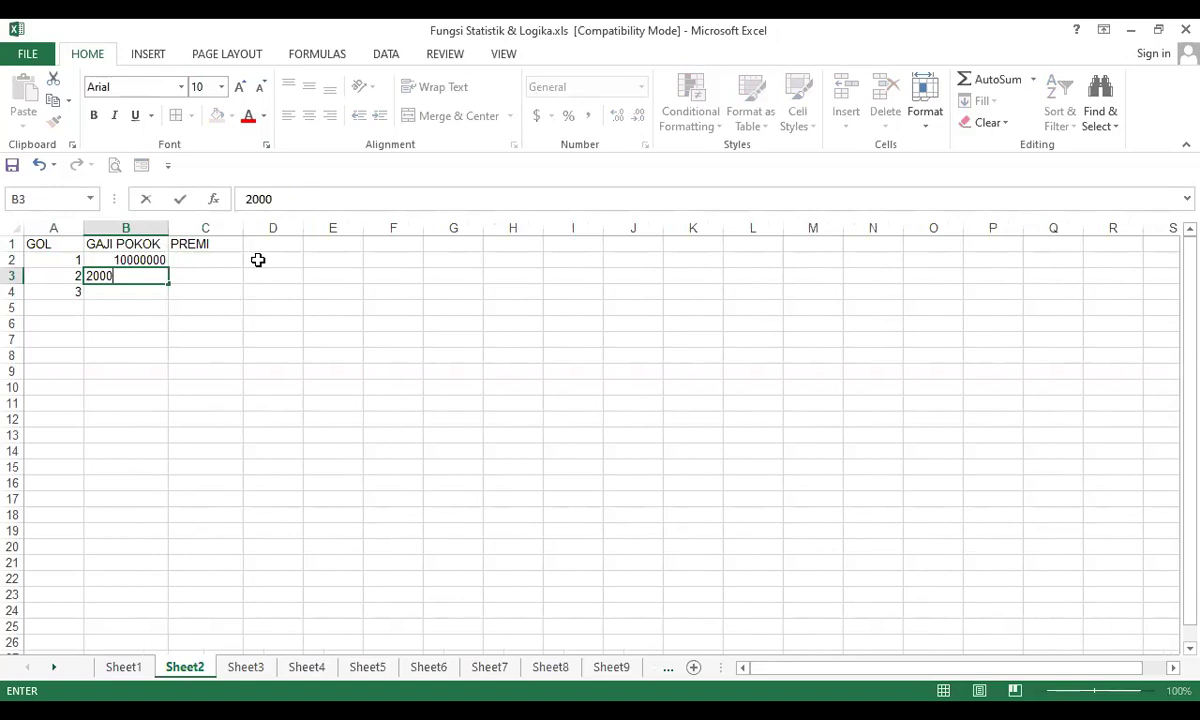
text(000)
key(Return)
text(3000000)
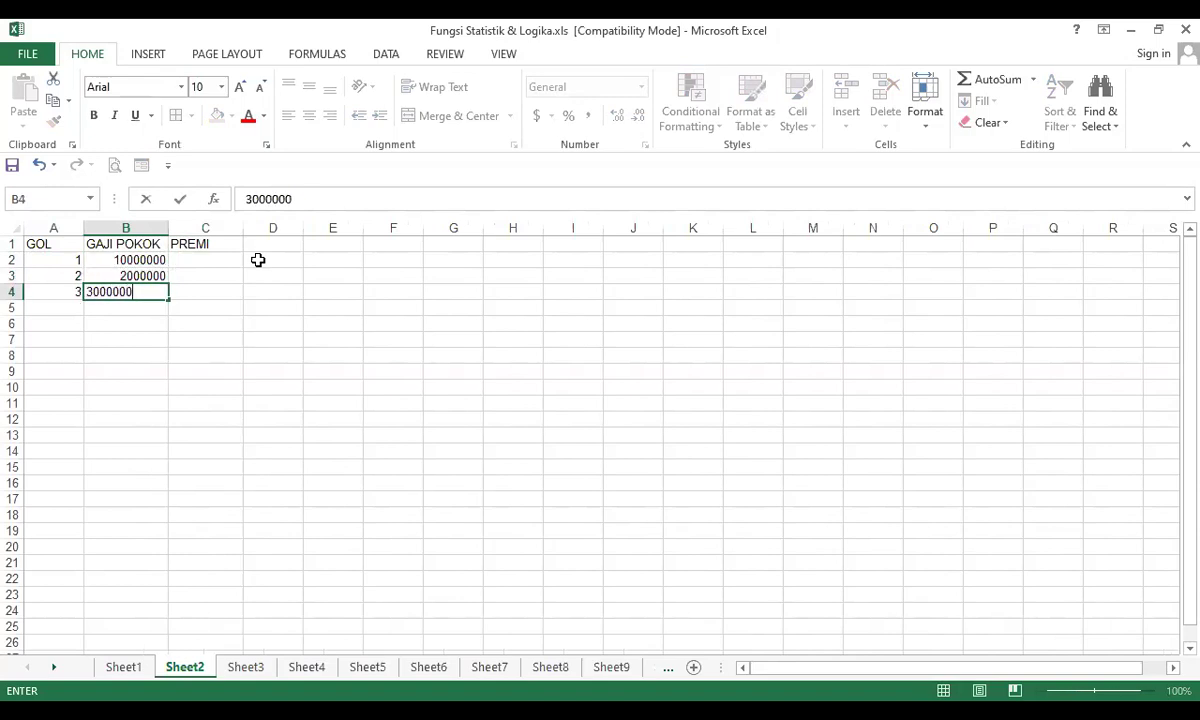
key(Return)
- Correct the GAJI POKOK value in cell B2 to 1000000
double_click(162, 260)
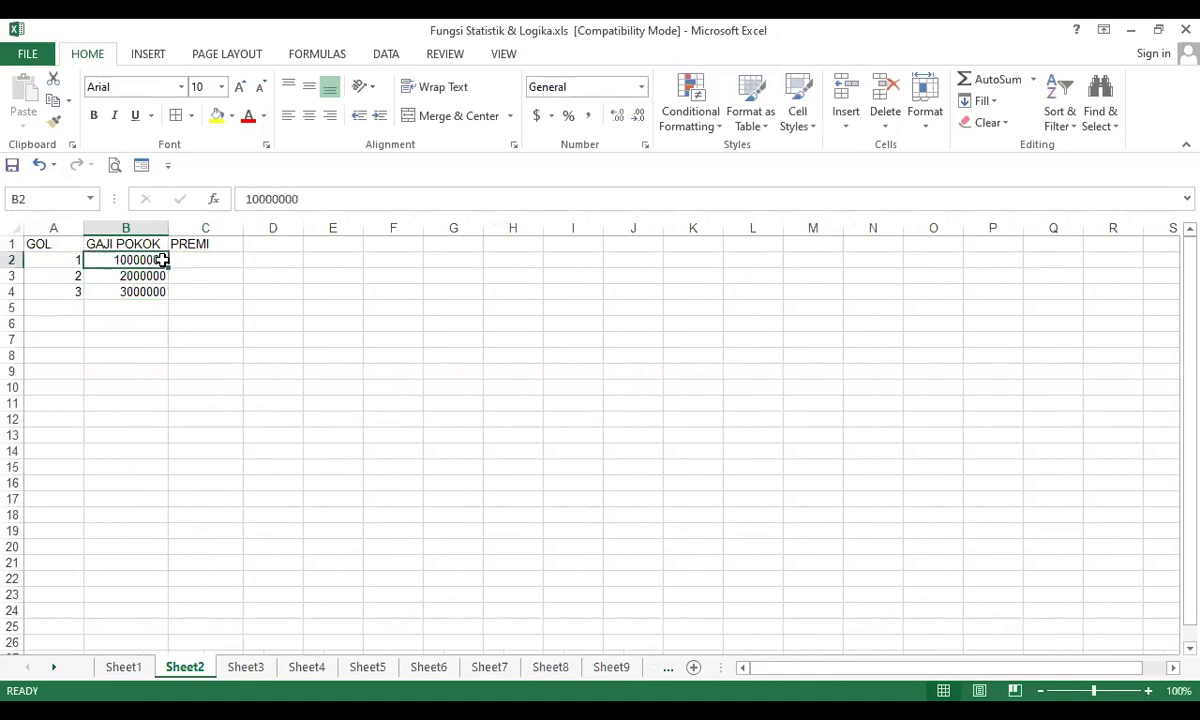
key(BackSpace)
key(Return)
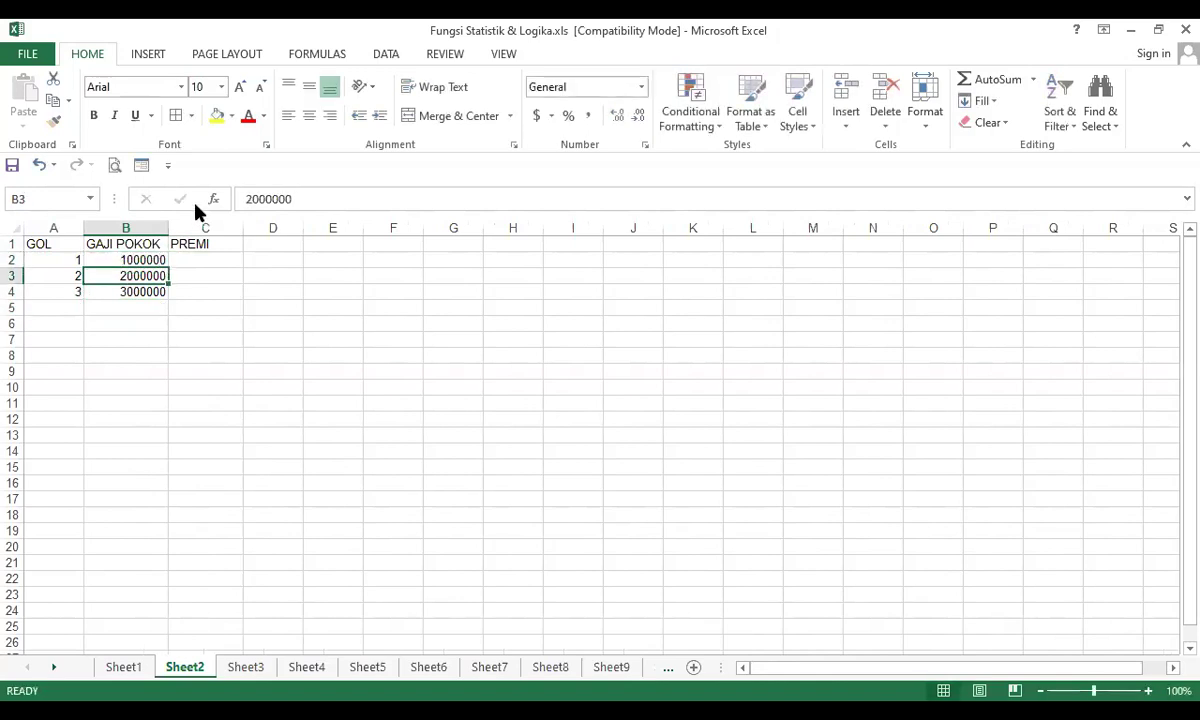
- Enter 150000, 250000 and 350000 under PREMI in cells C2 to C4
click(201, 260)
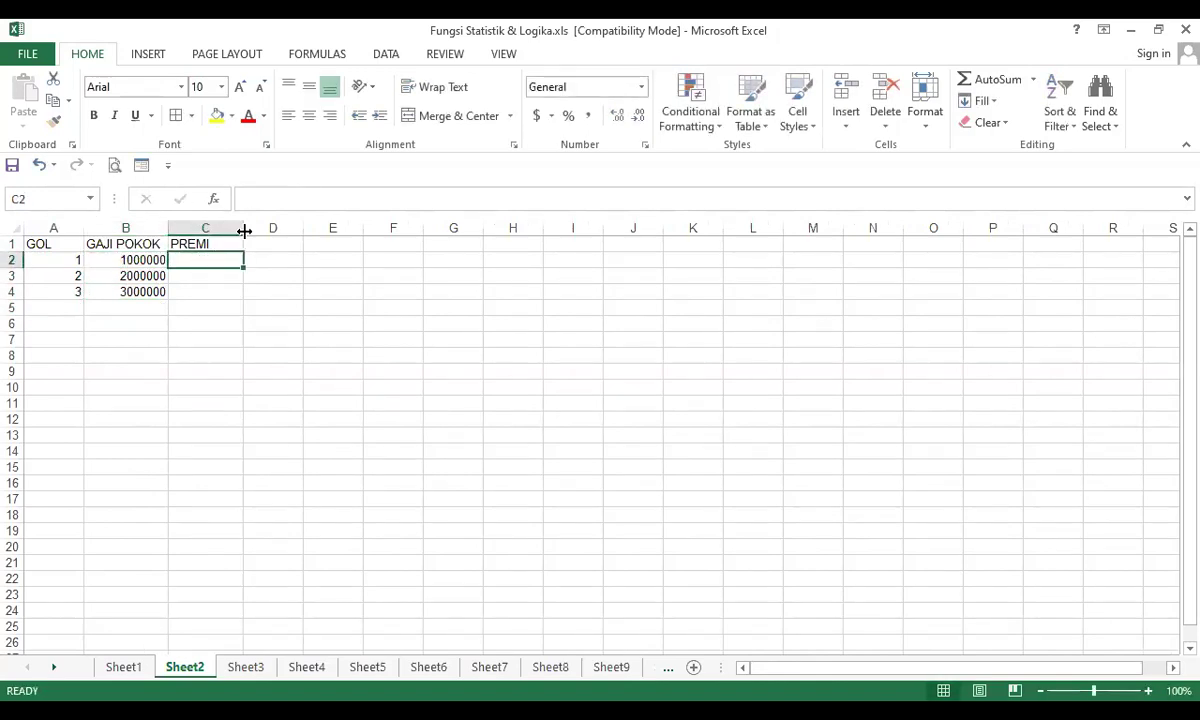
text(15000)
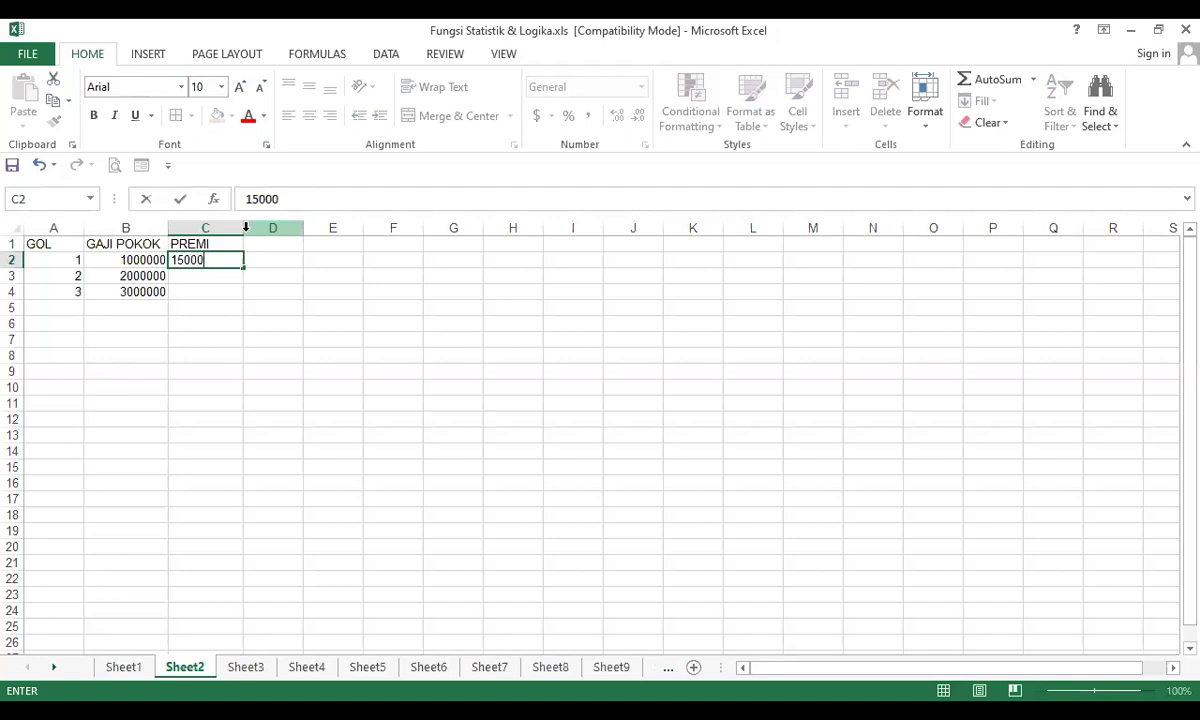
text(0)
key(Return)
text(25000)
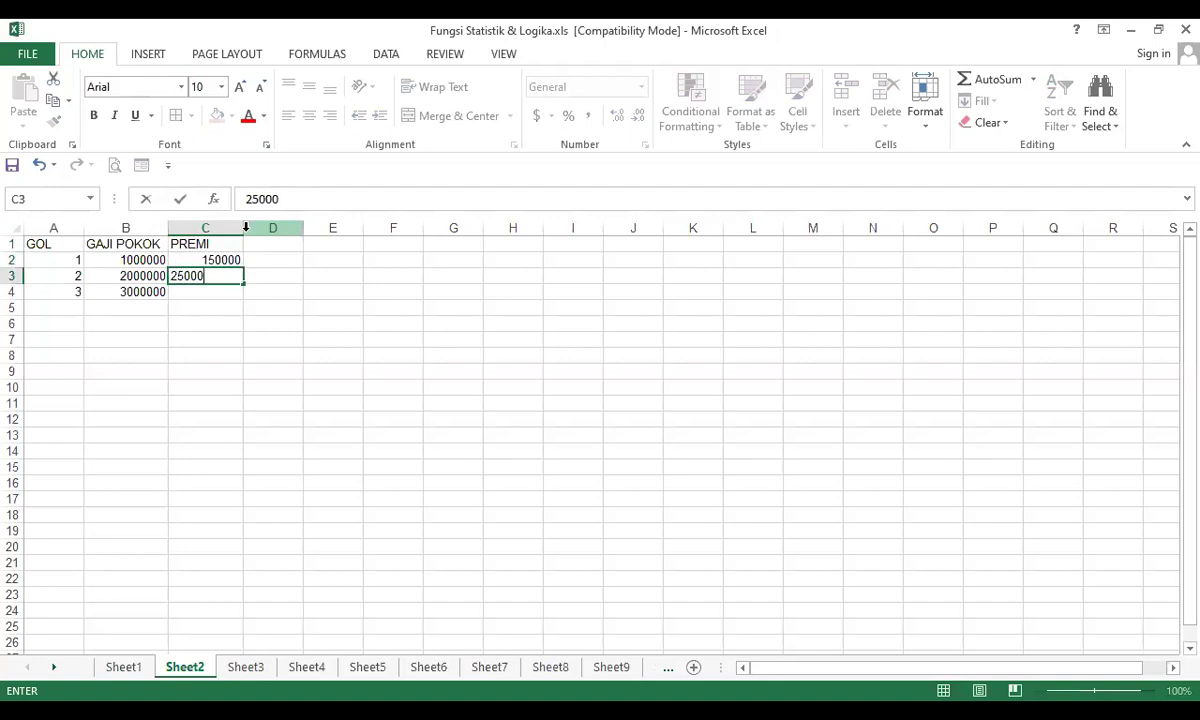
text(0)
key(Return)
text(350)
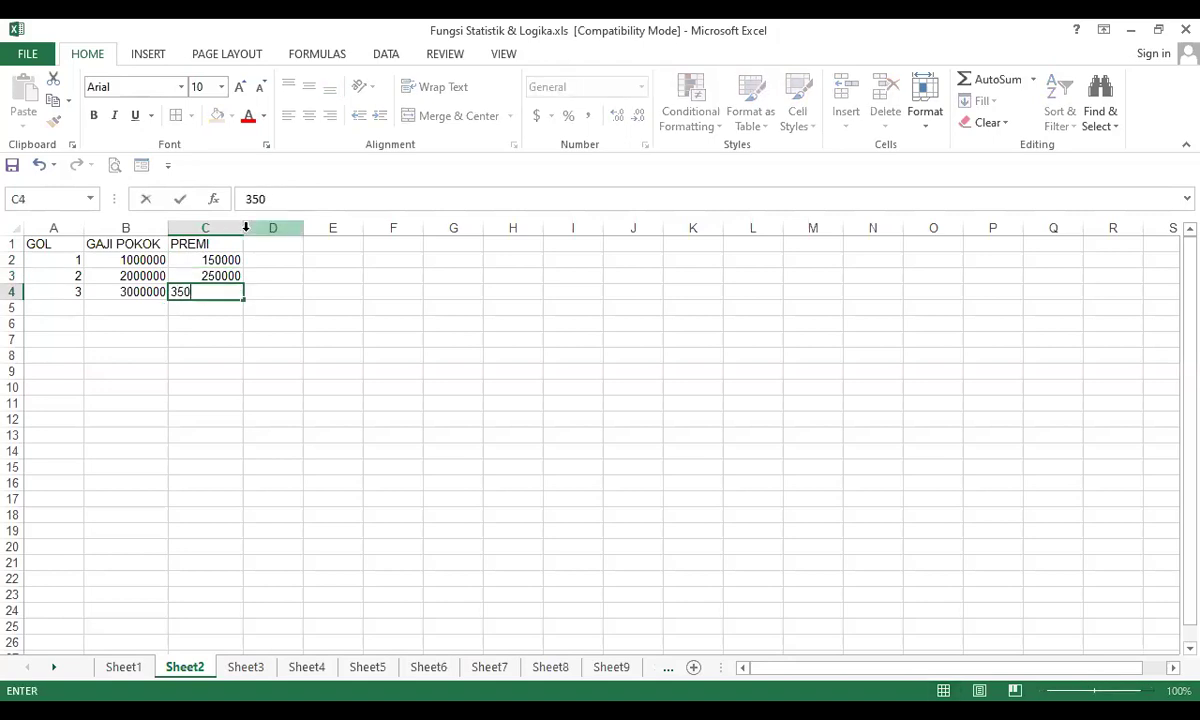
text(000)
click(244, 231)
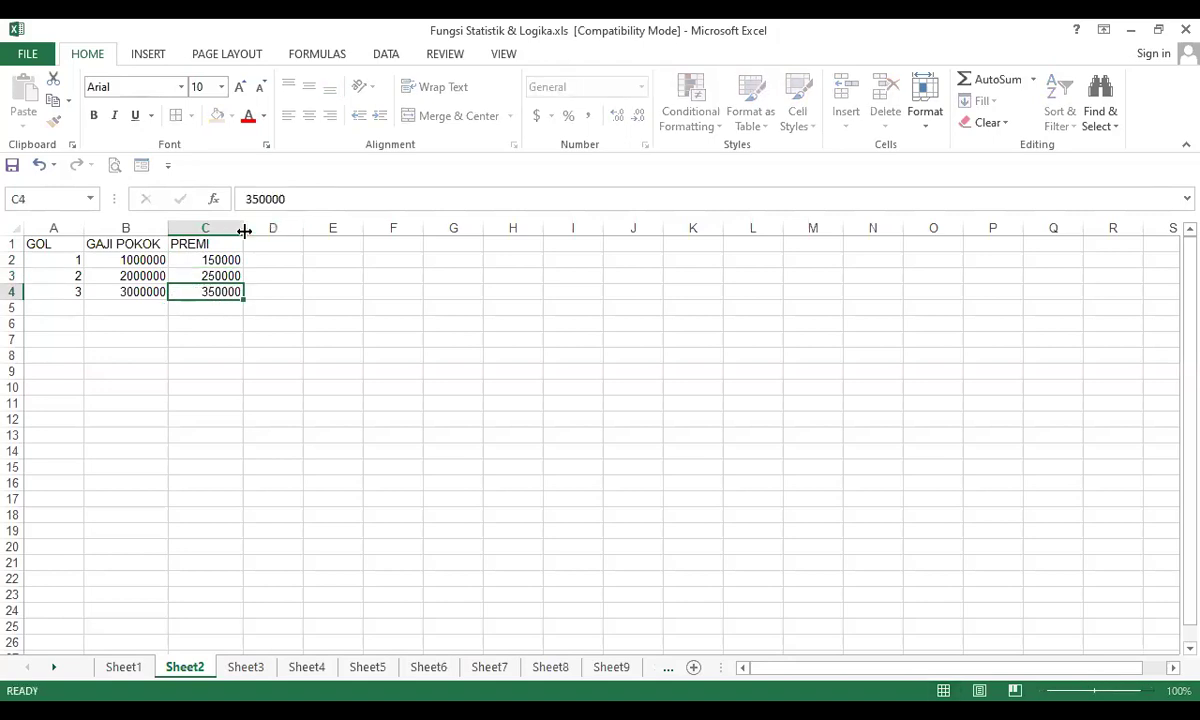
click(330, 345)
- Narrow column A, slightly widen columns B and C on Sheet2, and select the data range A2:C4 below the headers
click(140, 668)
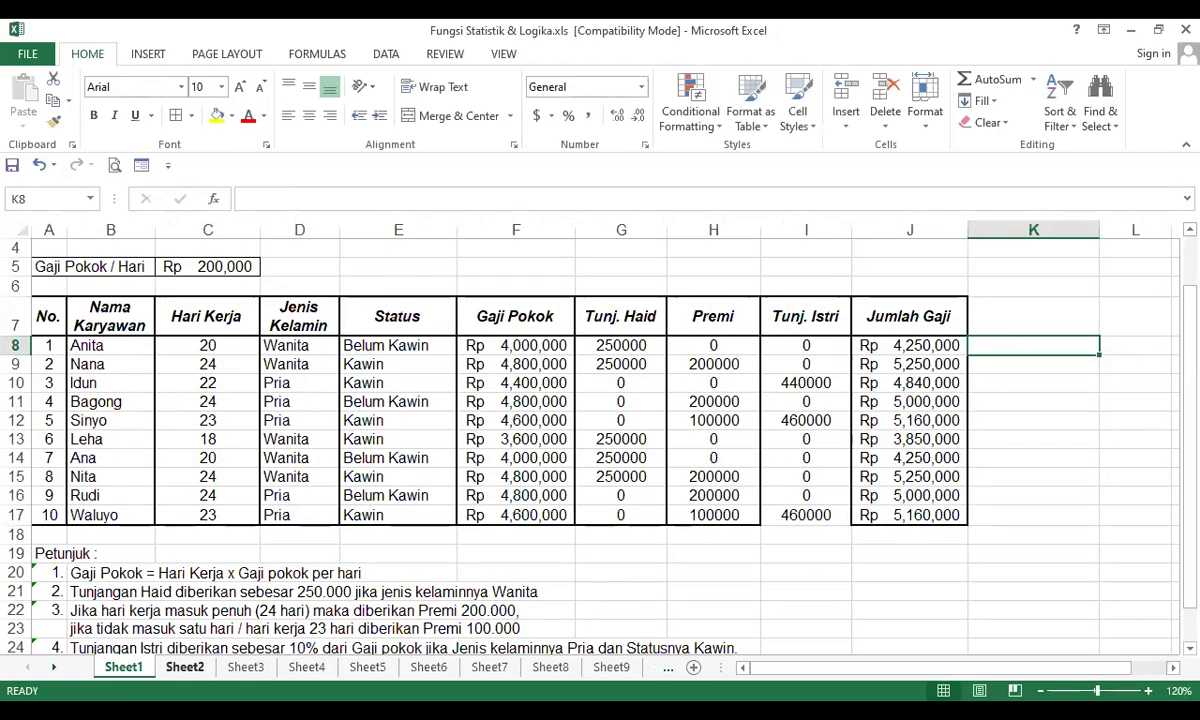
click(185, 668)
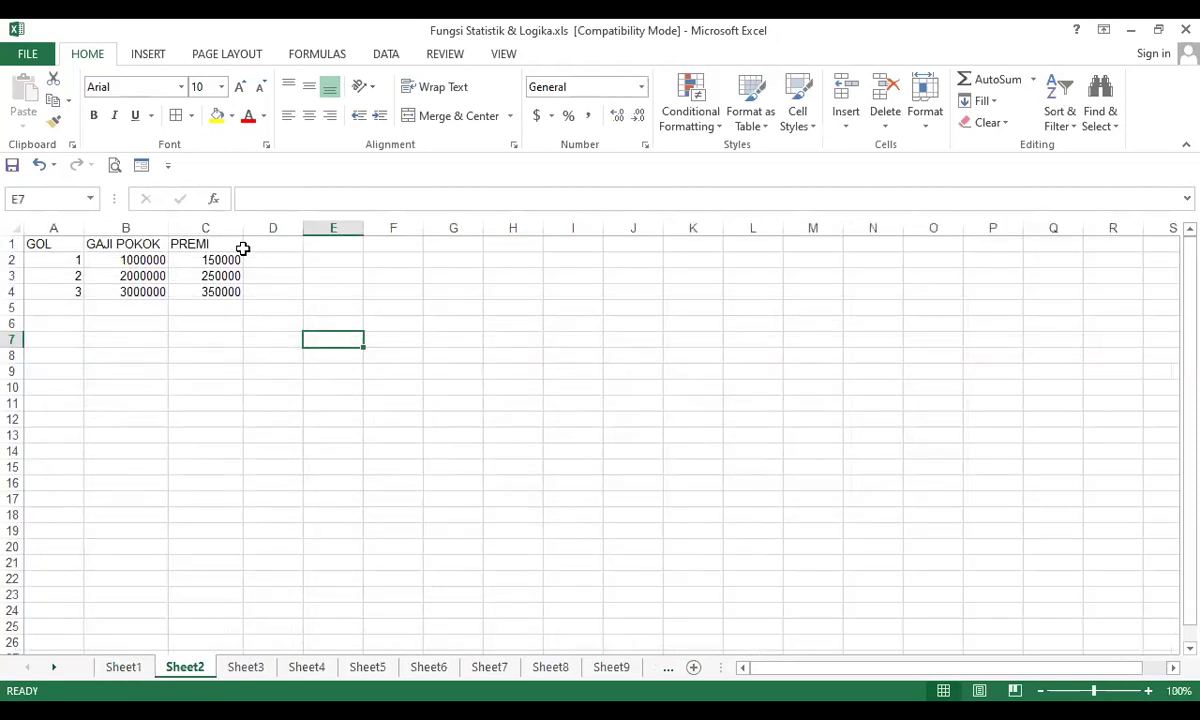
click(92, 324)
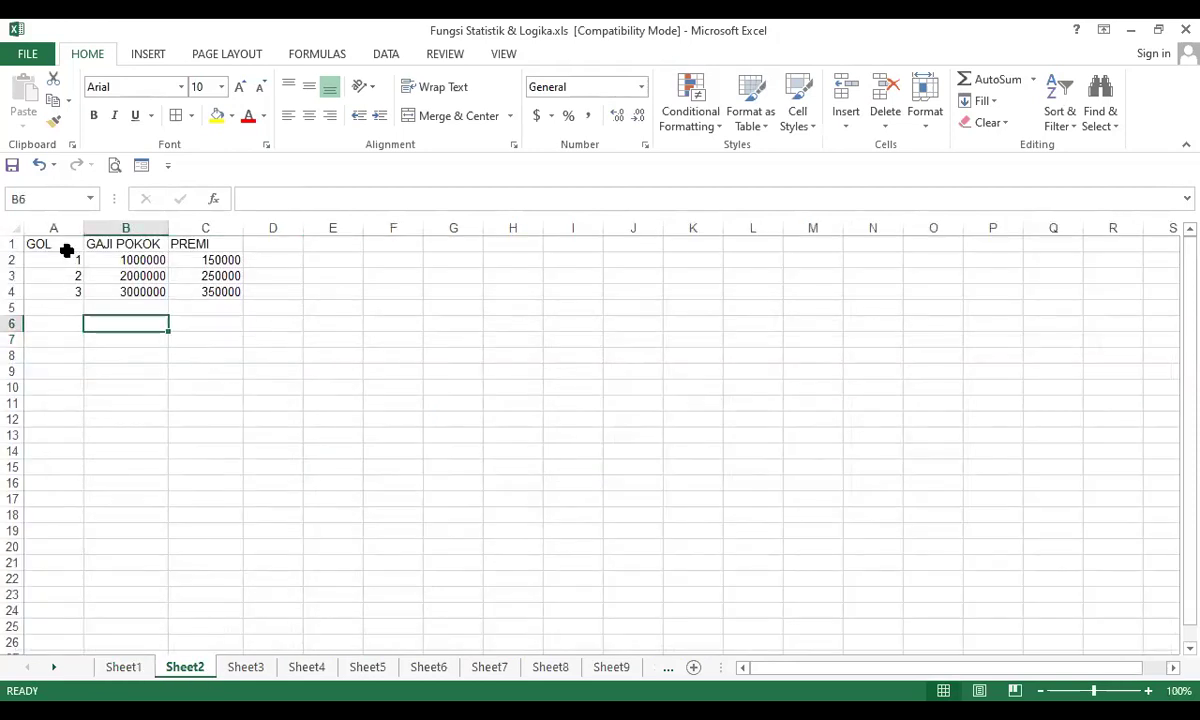
drag(82, 232, 71, 230)
drag(158, 228, 245, 234)
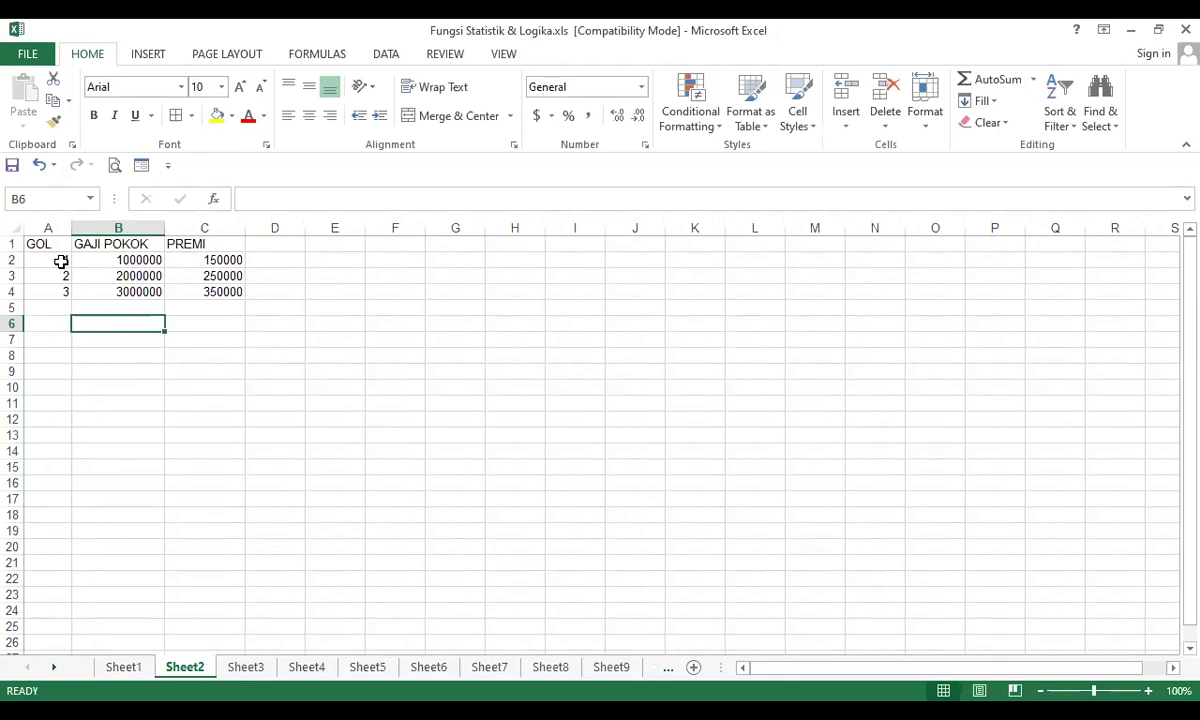
drag(61, 262, 233, 291)
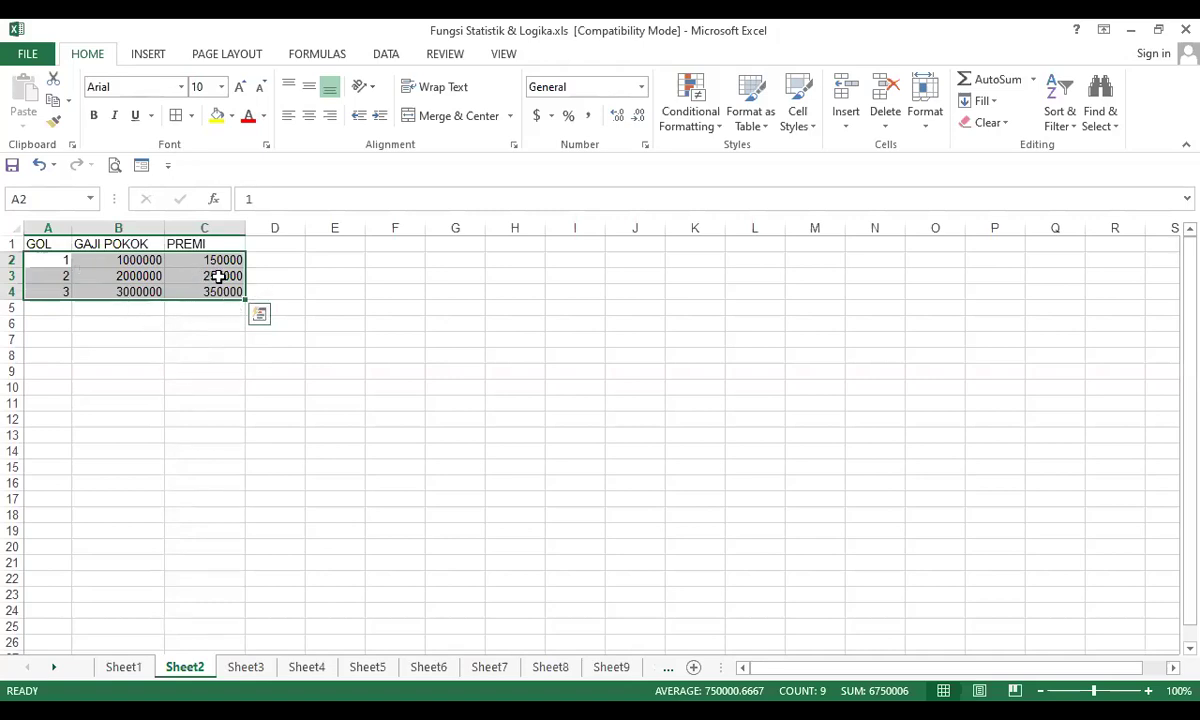
click(150, 54)
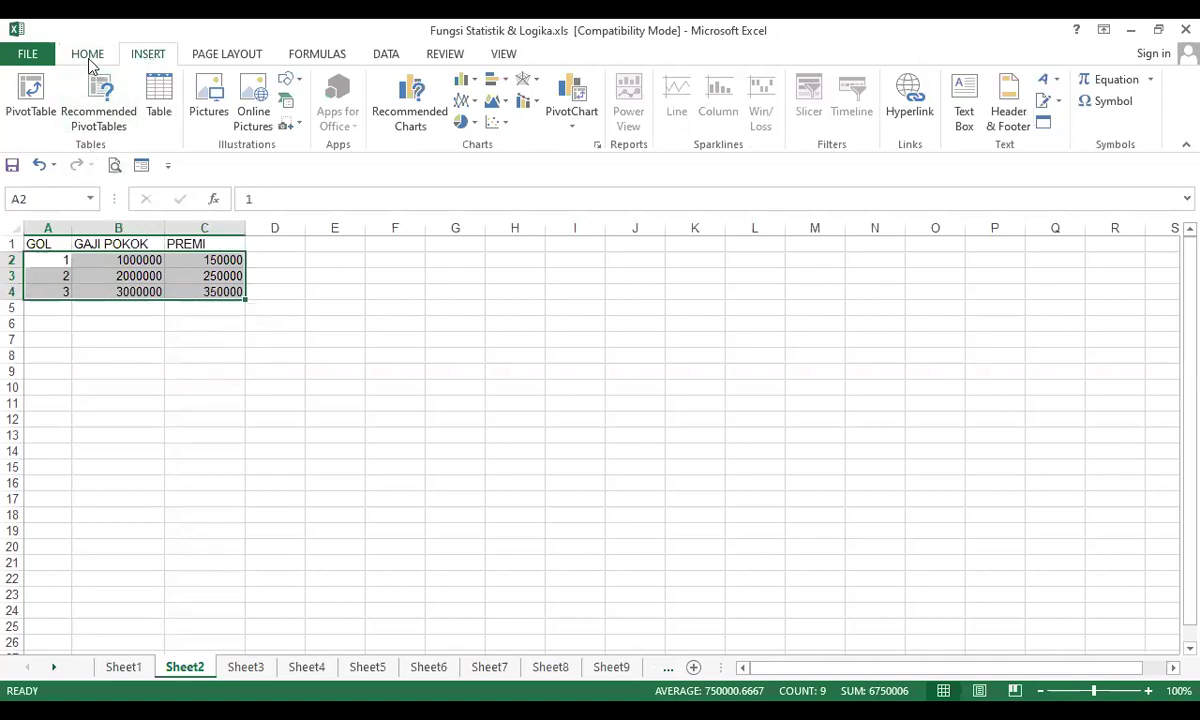
click(168, 166)
click(145, 62)
click(199, 52)
click(148, 56)
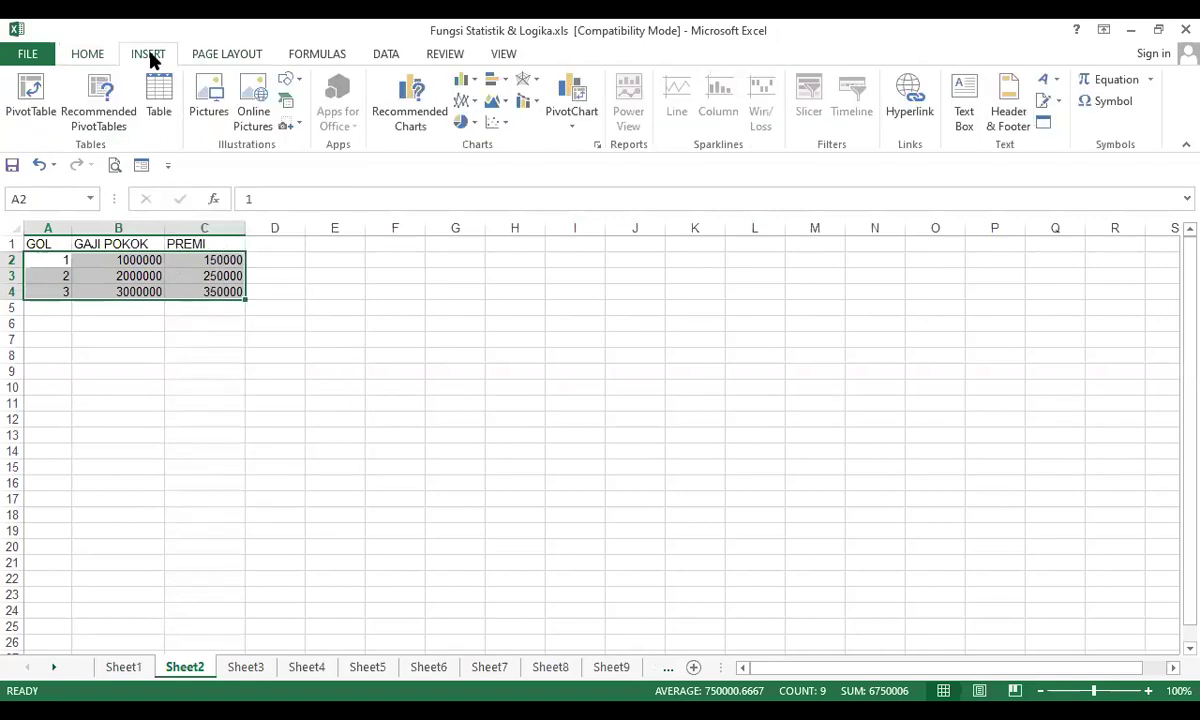
right_click(228, 280)
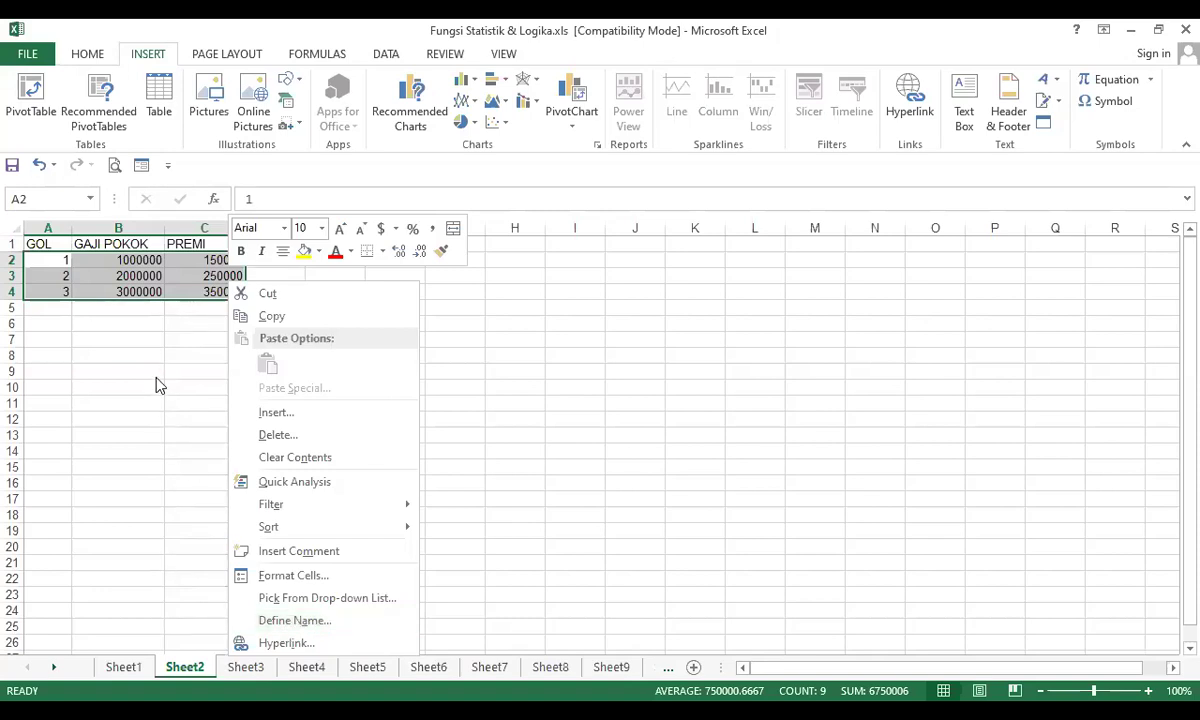
key(Escape)
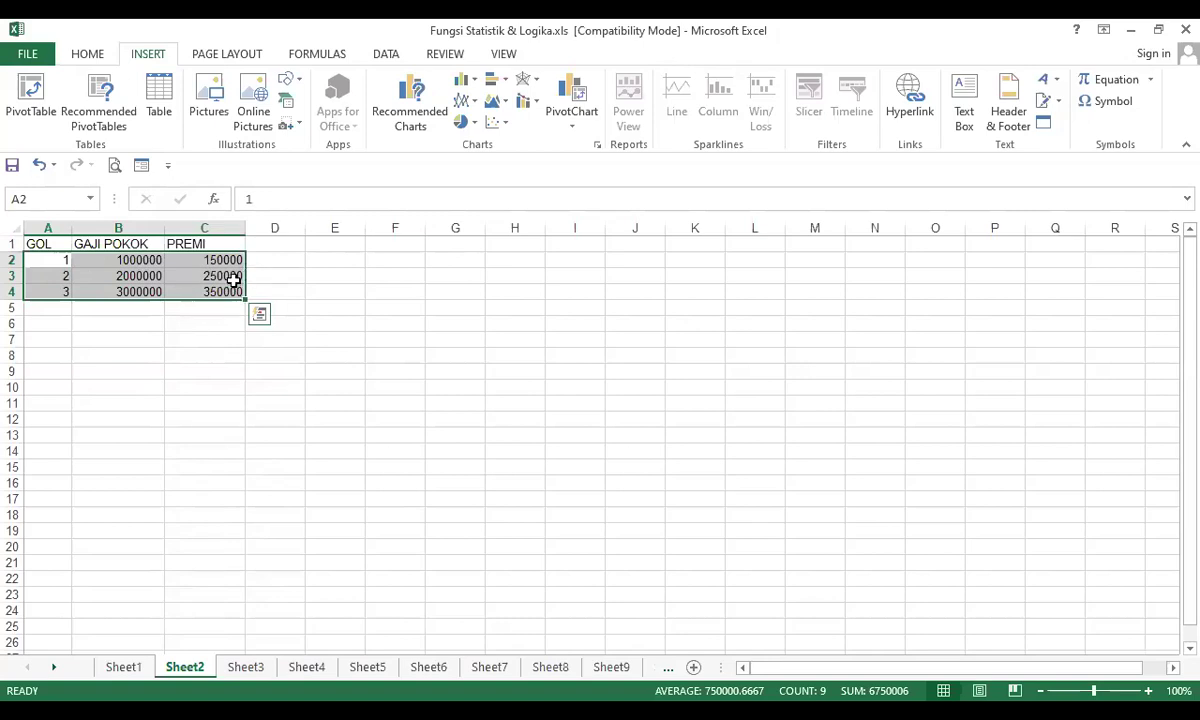
- Define the workbook-scope name DATAPOKOK for the selected range A2:C4 on Sheet2
right_click(233, 280)
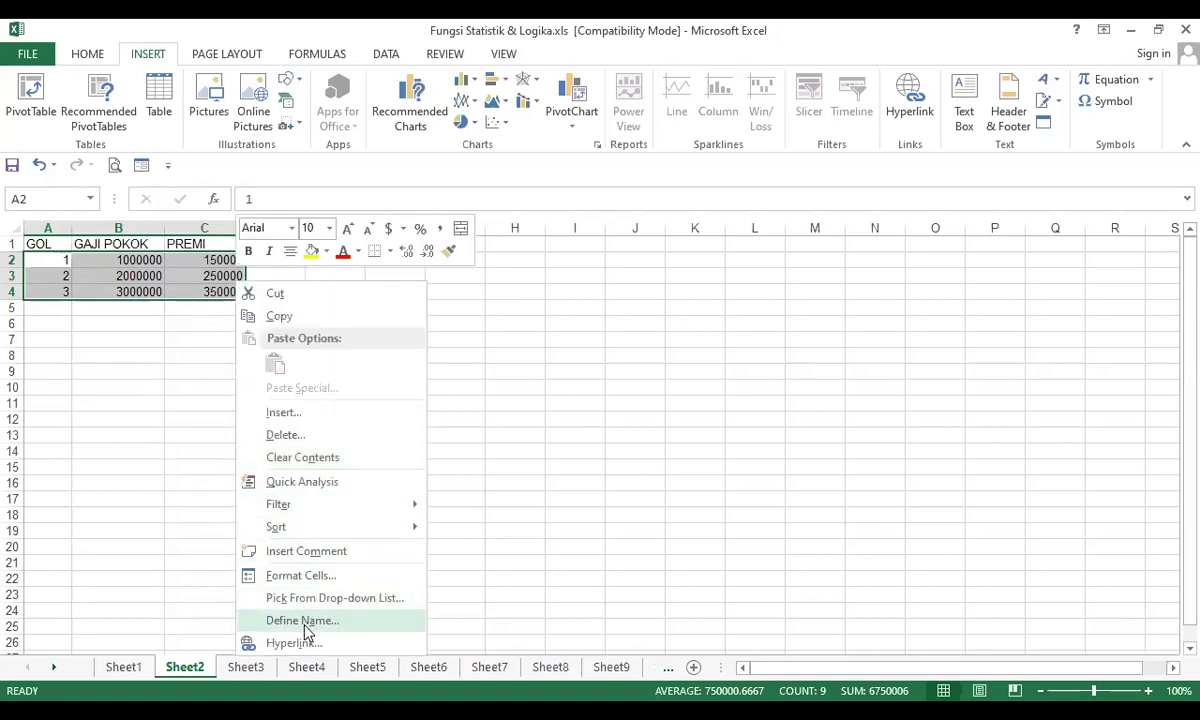
click(305, 622)
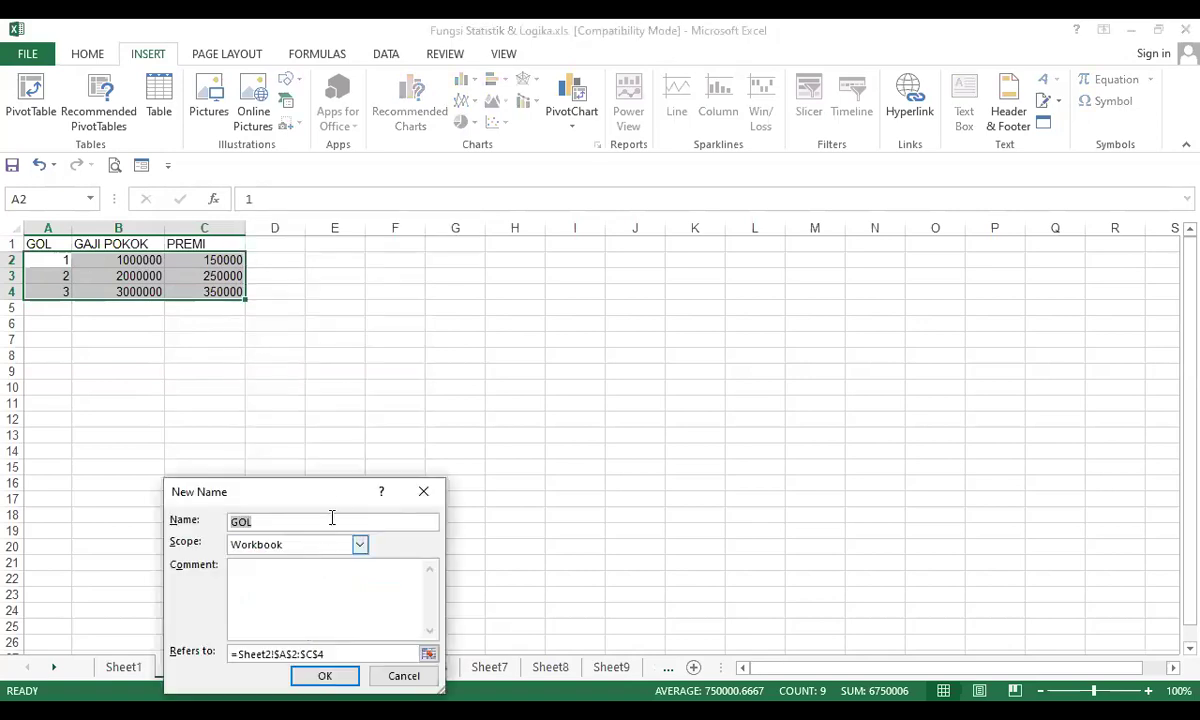
drag(335, 493, 441, 275)
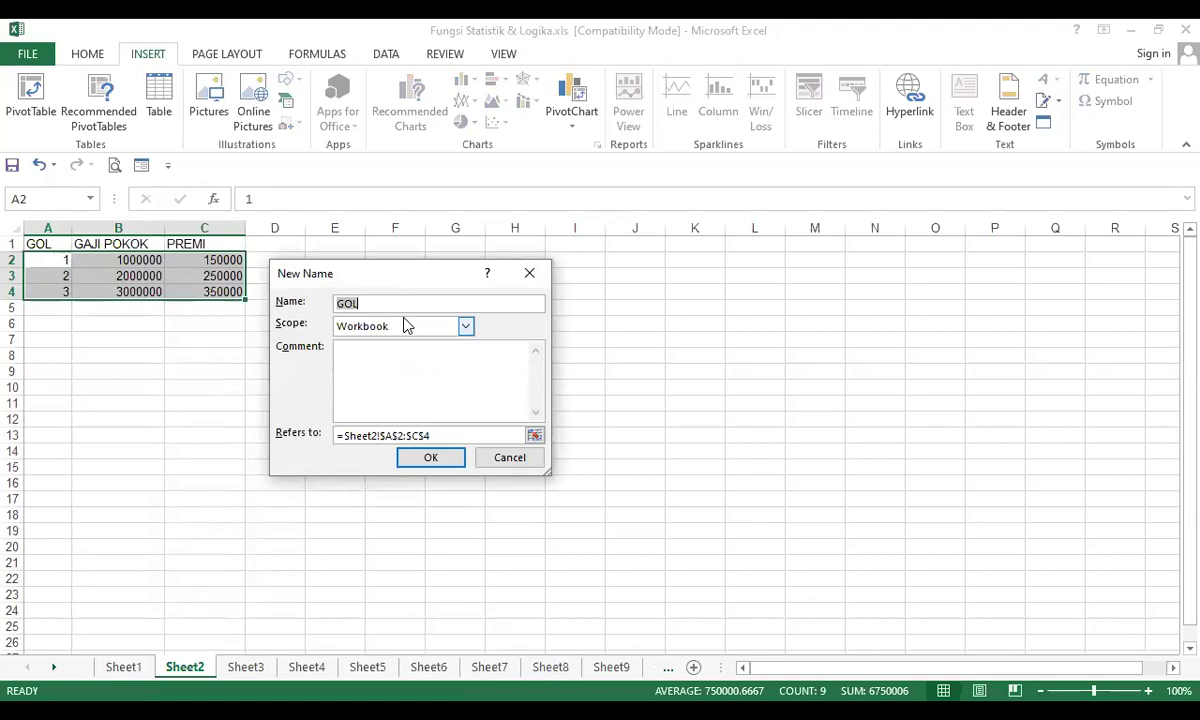
text(DATAPOKOK)
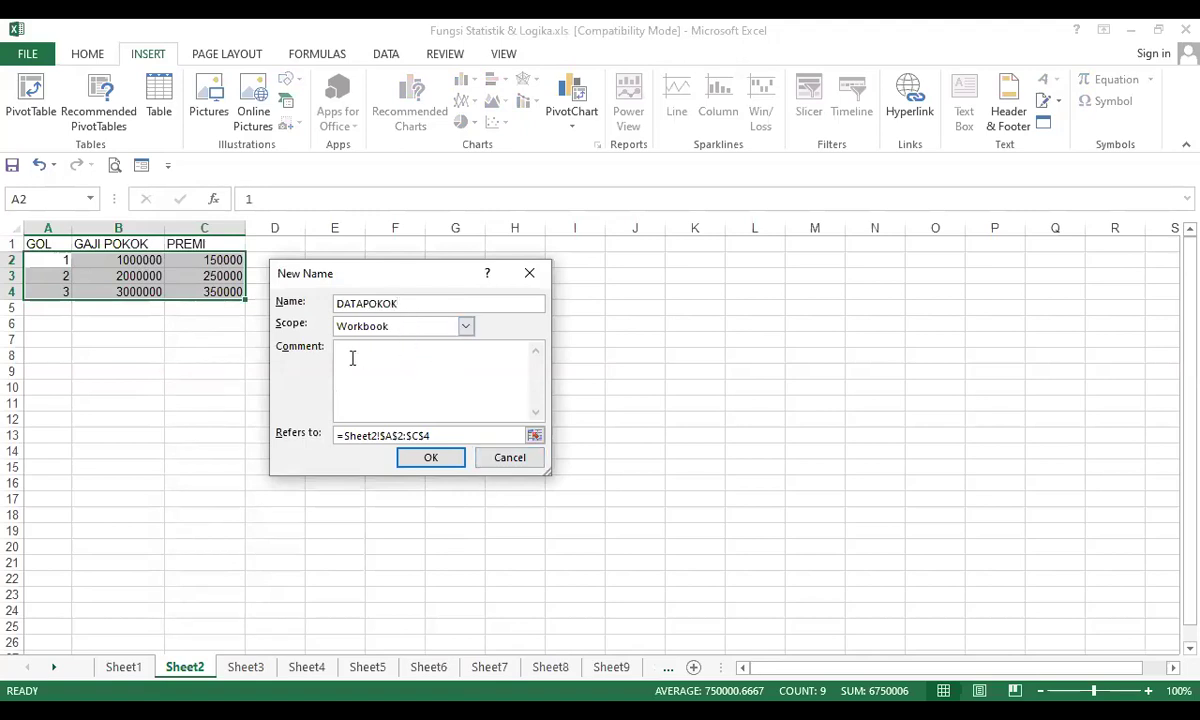
click(434, 462)
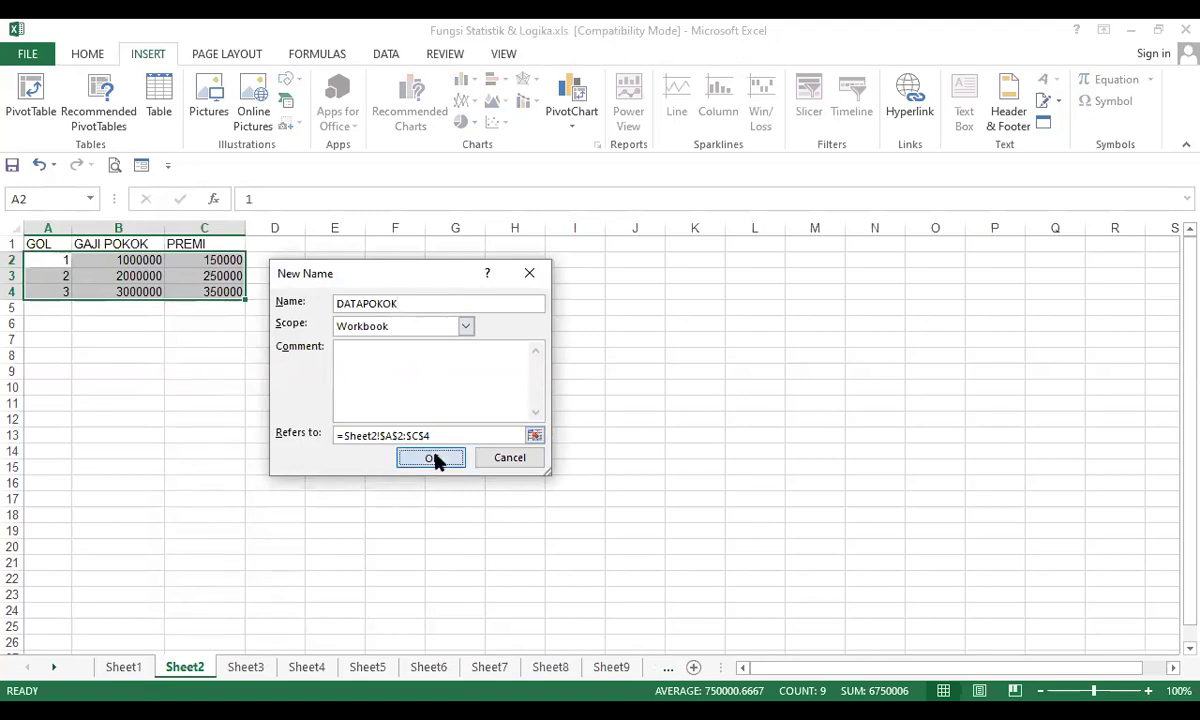
- Deselect the table and reselect the range A2:C4 to check its defined name
click(237, 432)
click(56, 258)
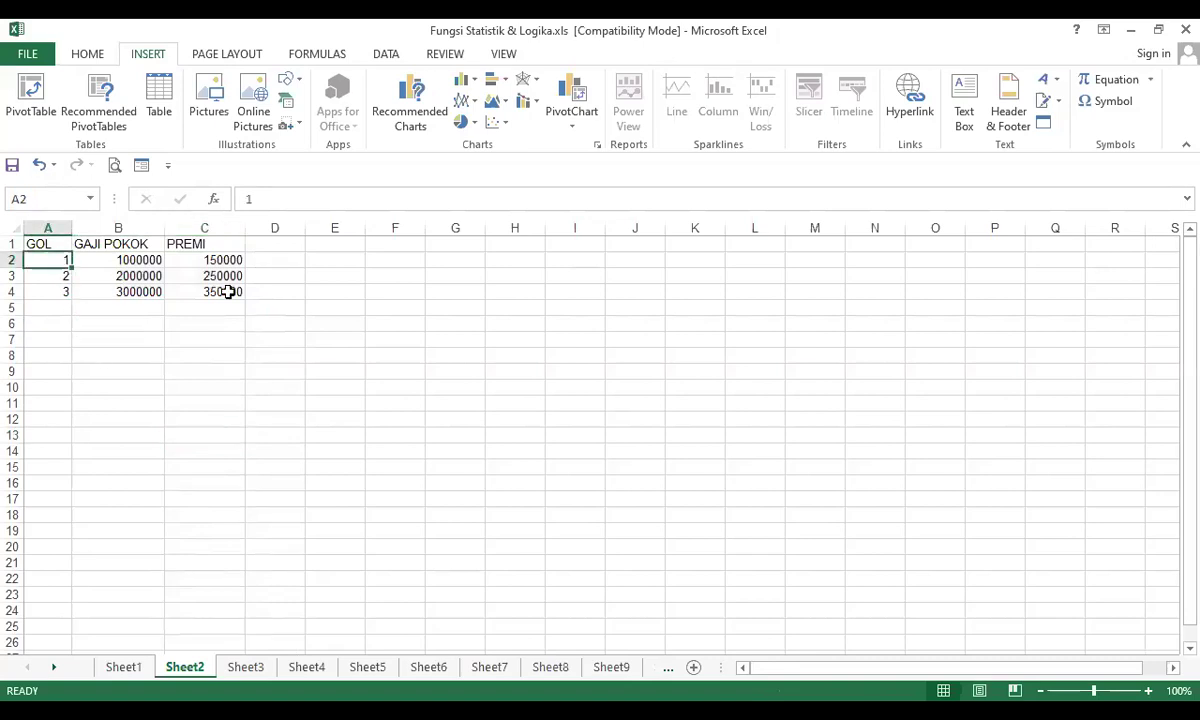
drag(56, 257, 215, 292)
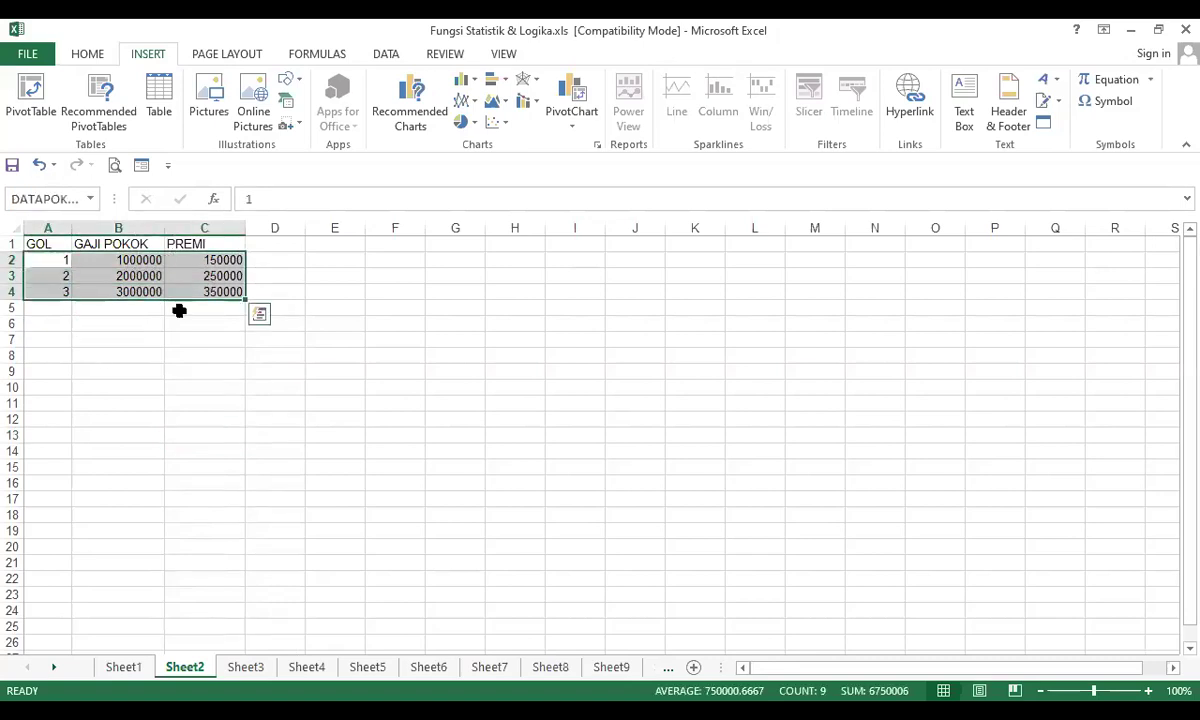